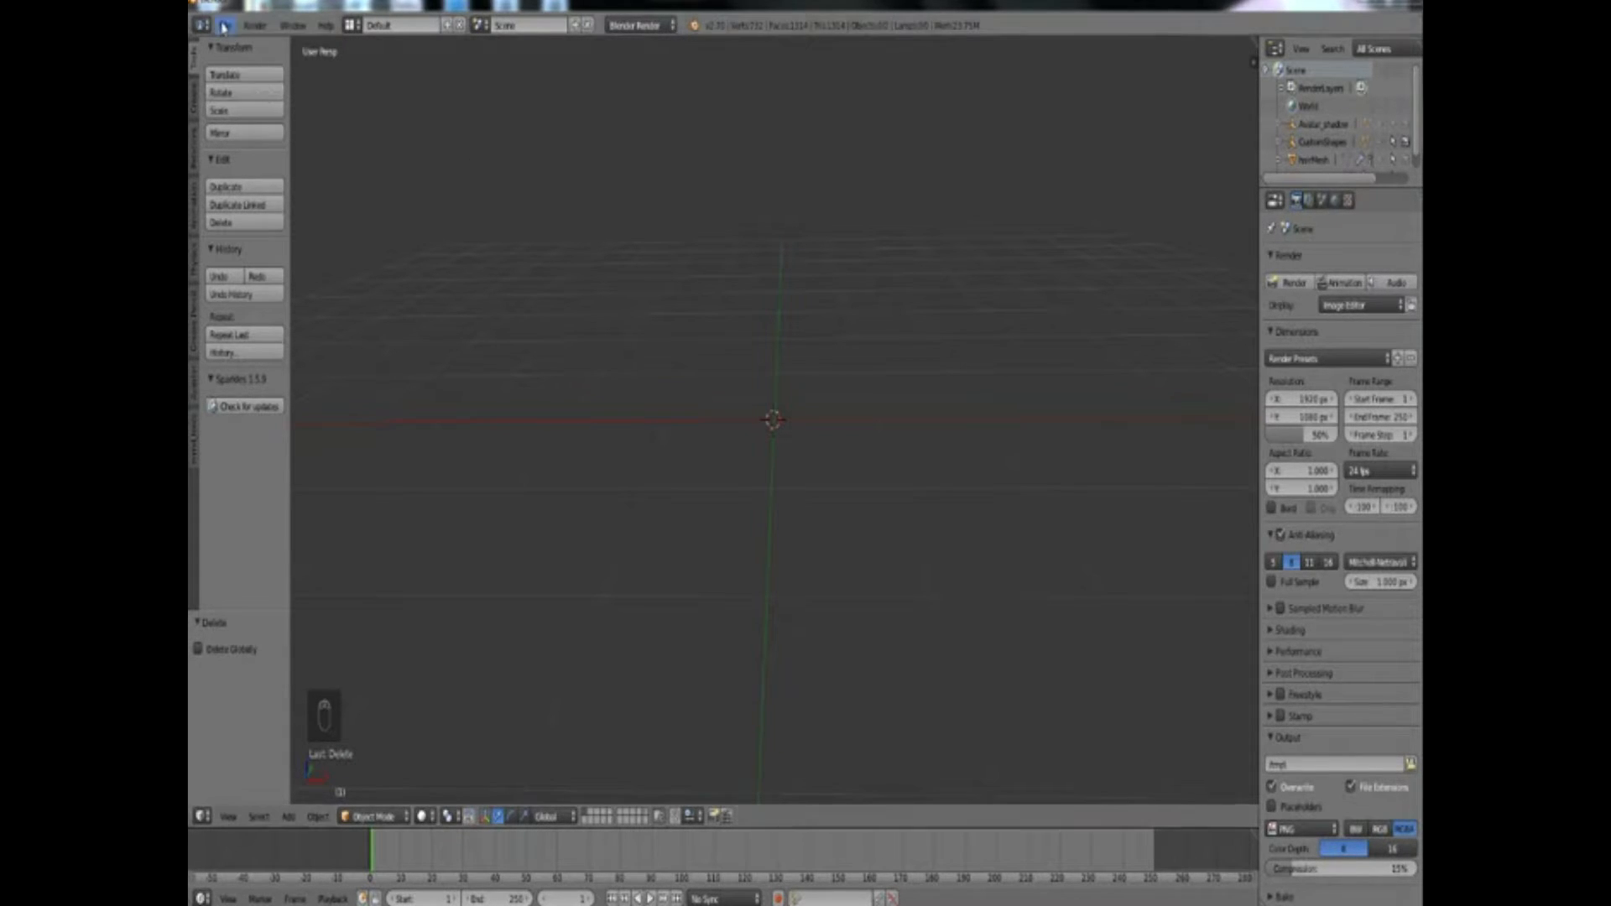
Import myshape.xml from the Desktop as an Avastar shape and frame the whole avatar
left_click(224, 26)
mouse_move(259, 367)
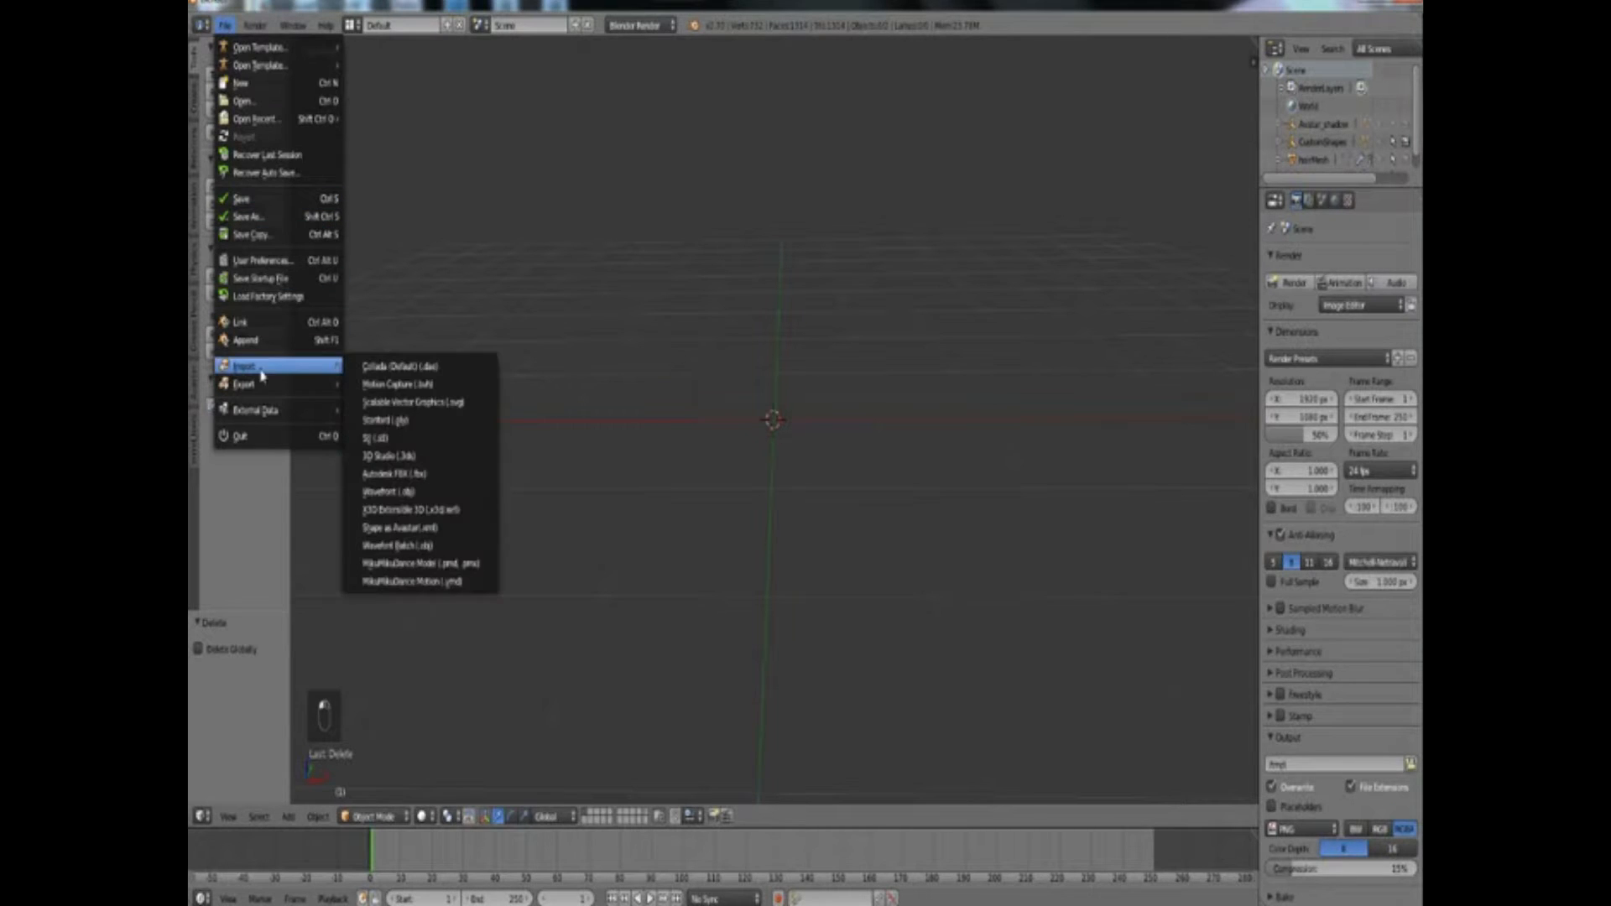
left_click(446, 532)
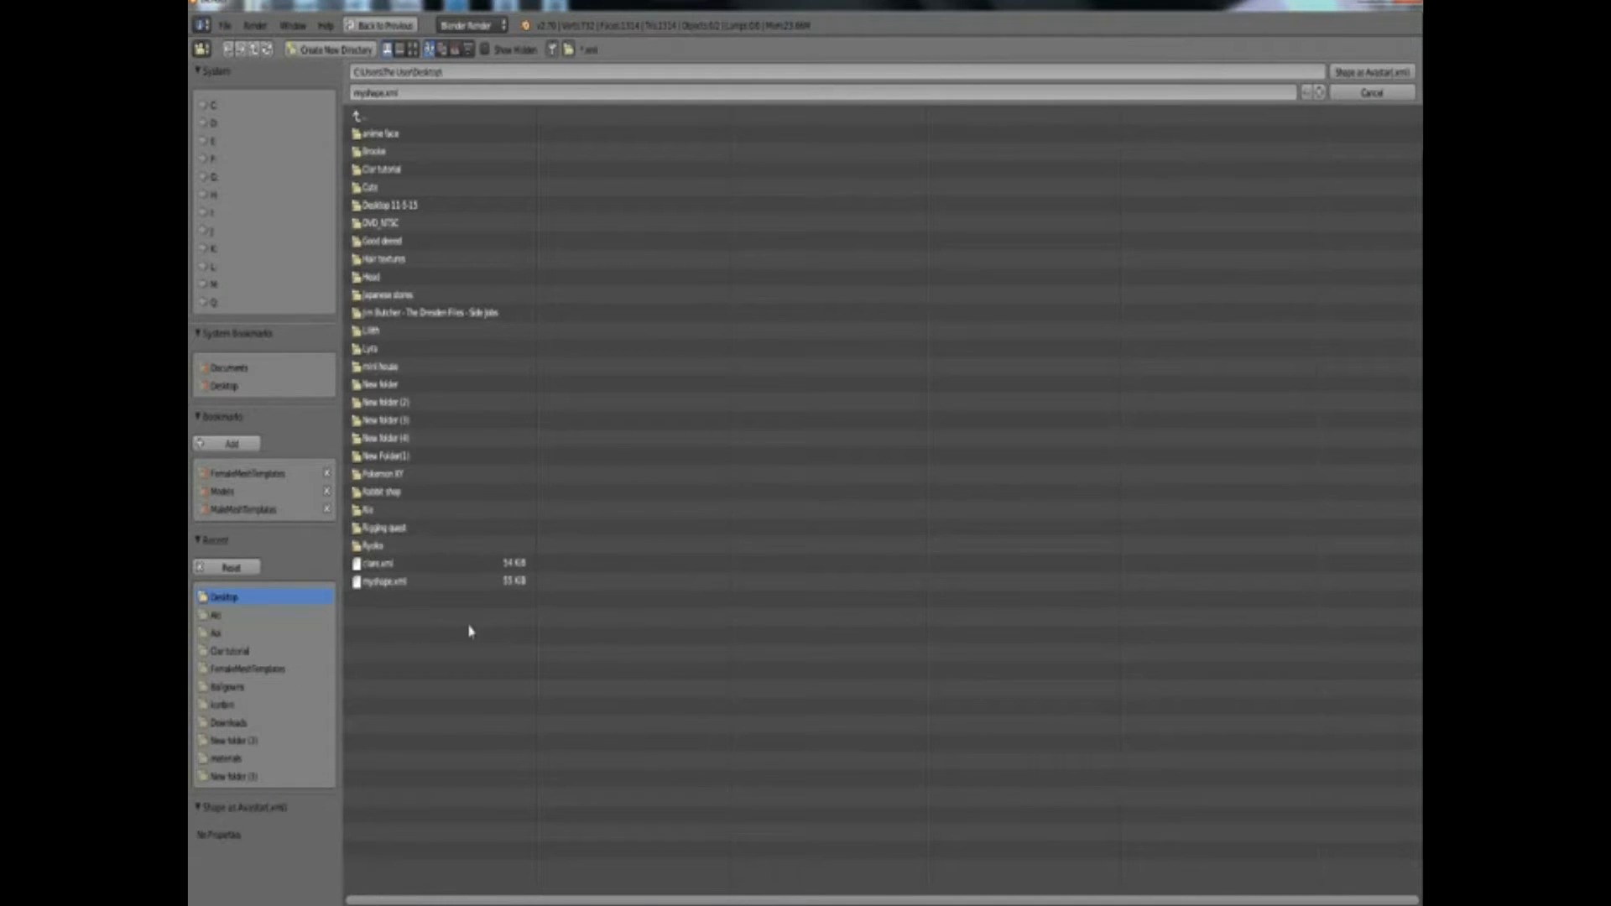
left_click(406, 584)
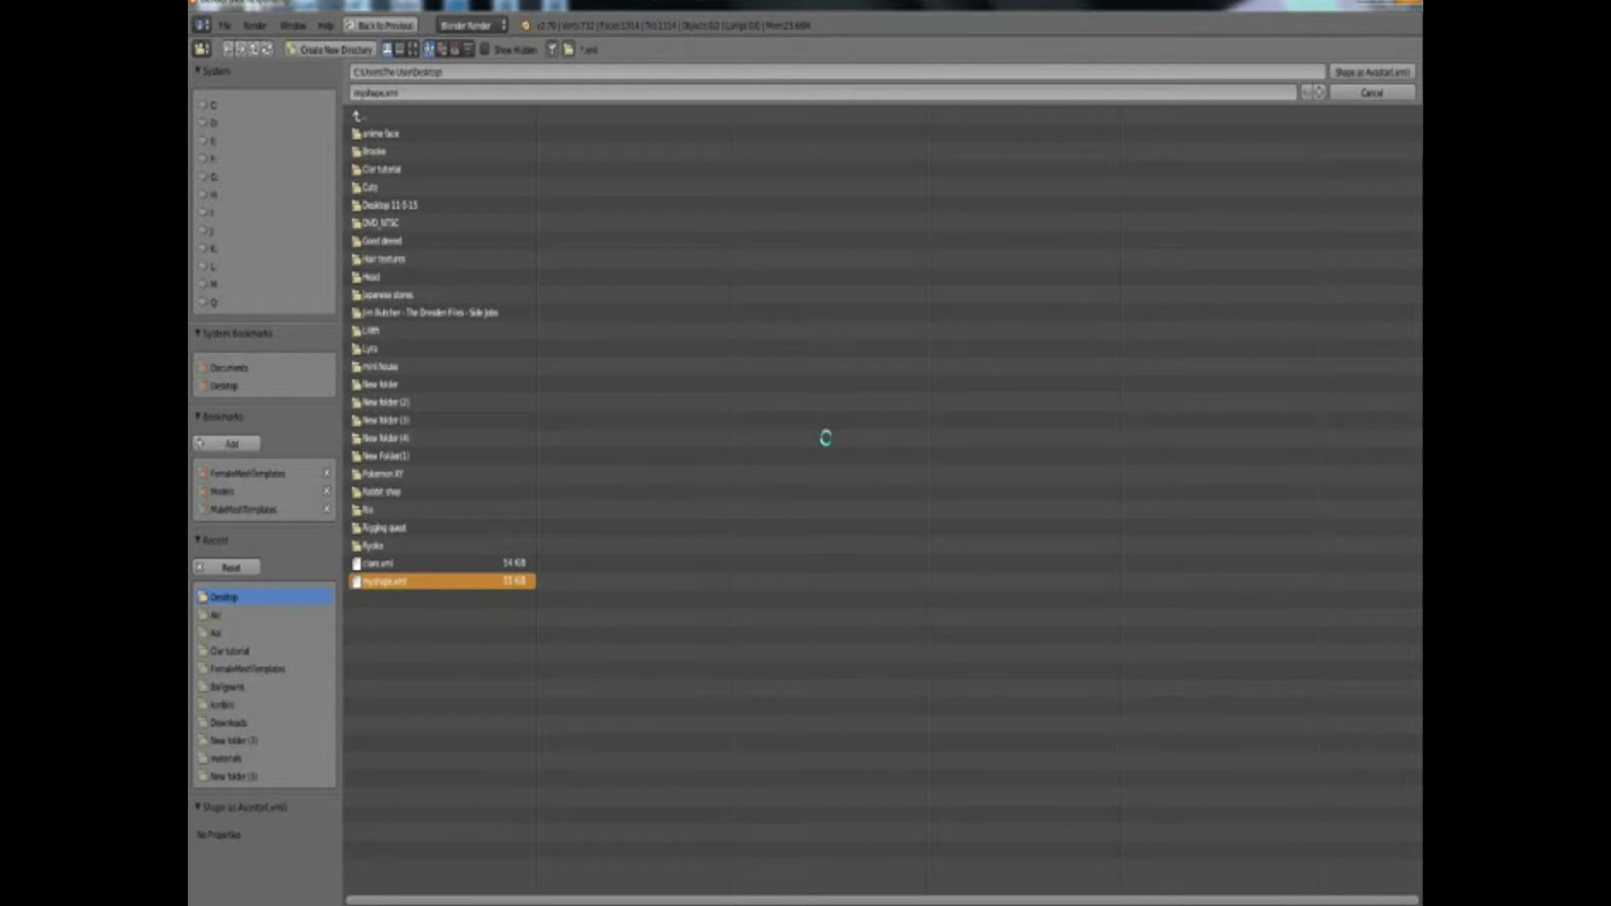
scroll(783, 391, "up", 3)
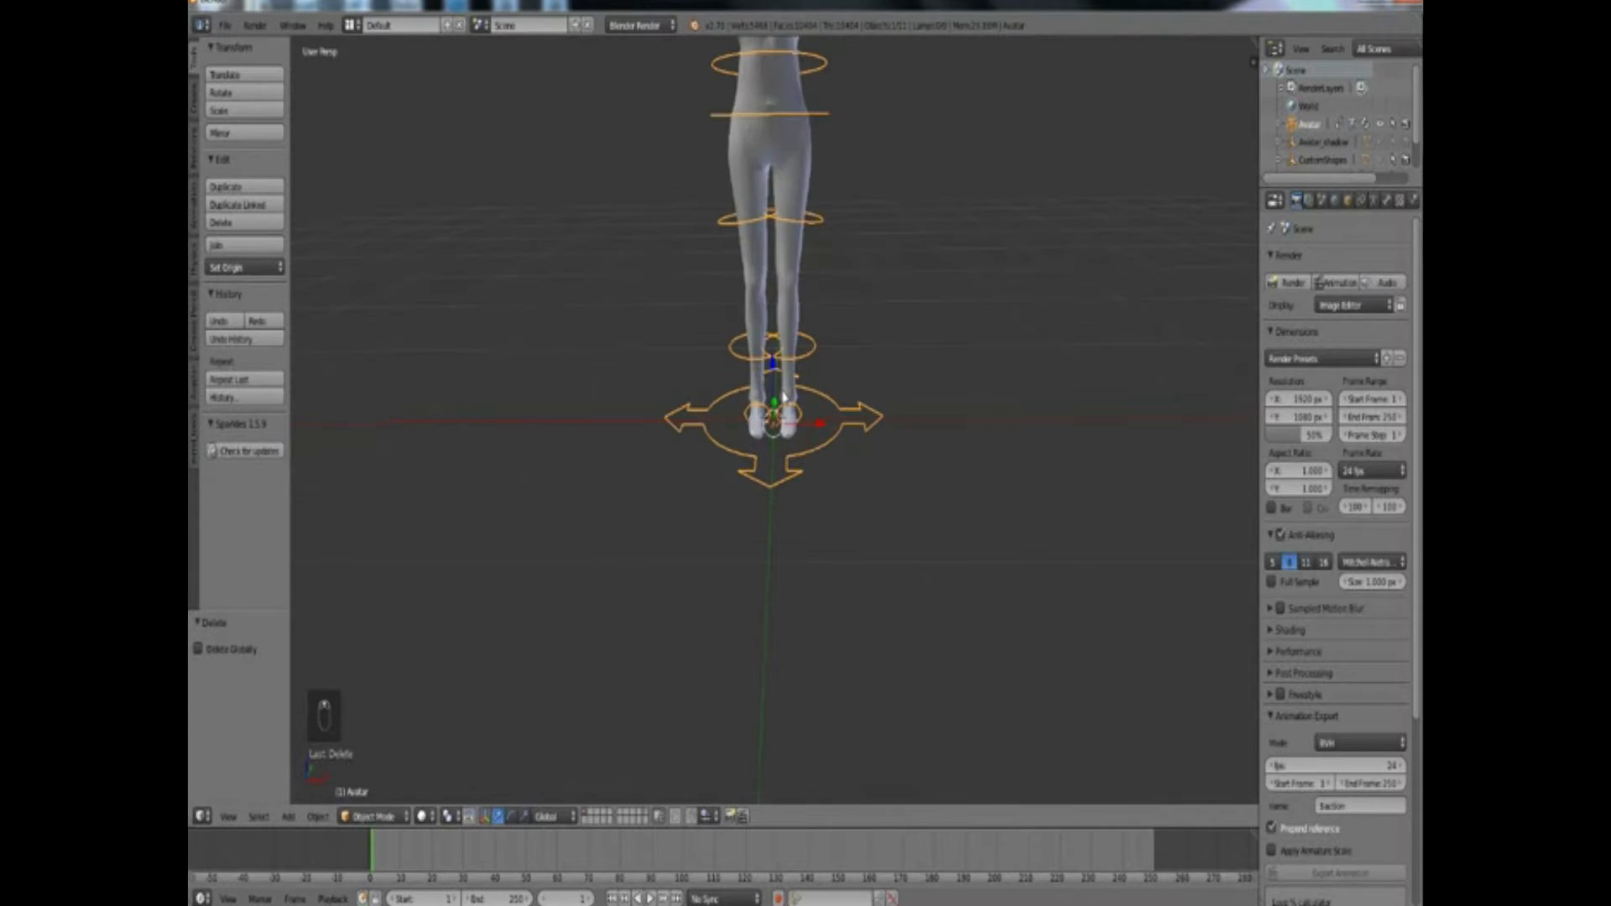
scroll(793, 498, "down", 4)
scroll(785, 504, "up", 2)
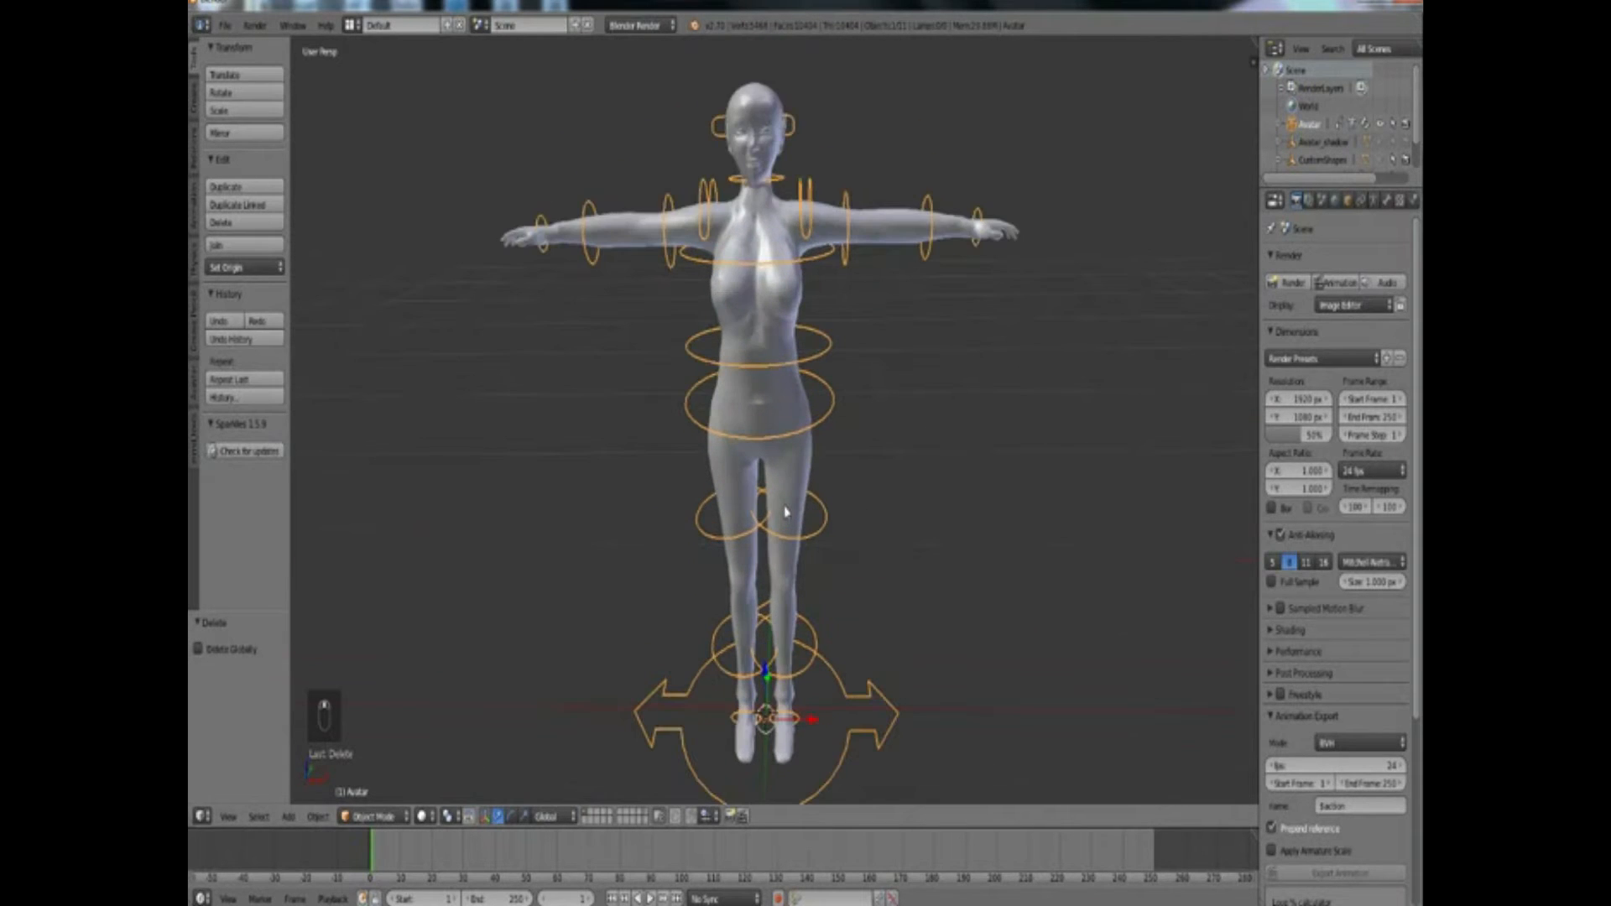
middle_click_drag(786, 498, 788, 479)
middle_click_drag(781, 347, 779, 497, "shift")
scroll(782, 430, "up", 1)
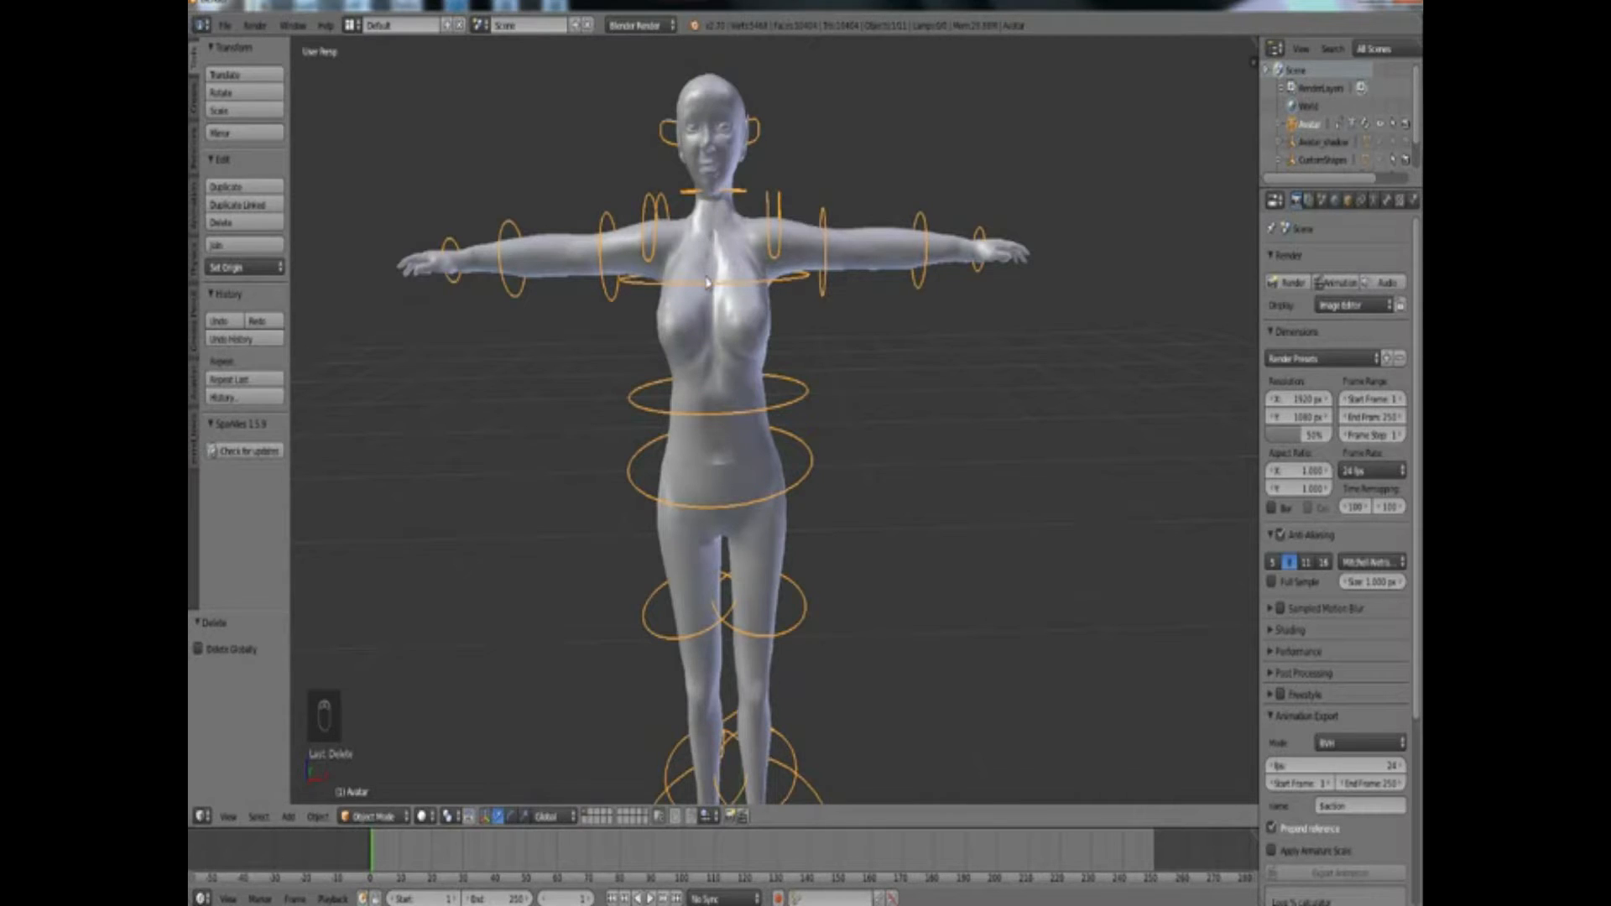
Select the avatar's upper body mesh, enter Sculpt Mode and choose the Smooth brush
scroll(708, 283, "up", 1)
right_click(697, 303)
left_click(379, 816)
left_click(395, 753)
middle_click_drag(703, 279, 704, 468, "shift")
scroll(719, 468, "up", 2)
left_click(215, 153)
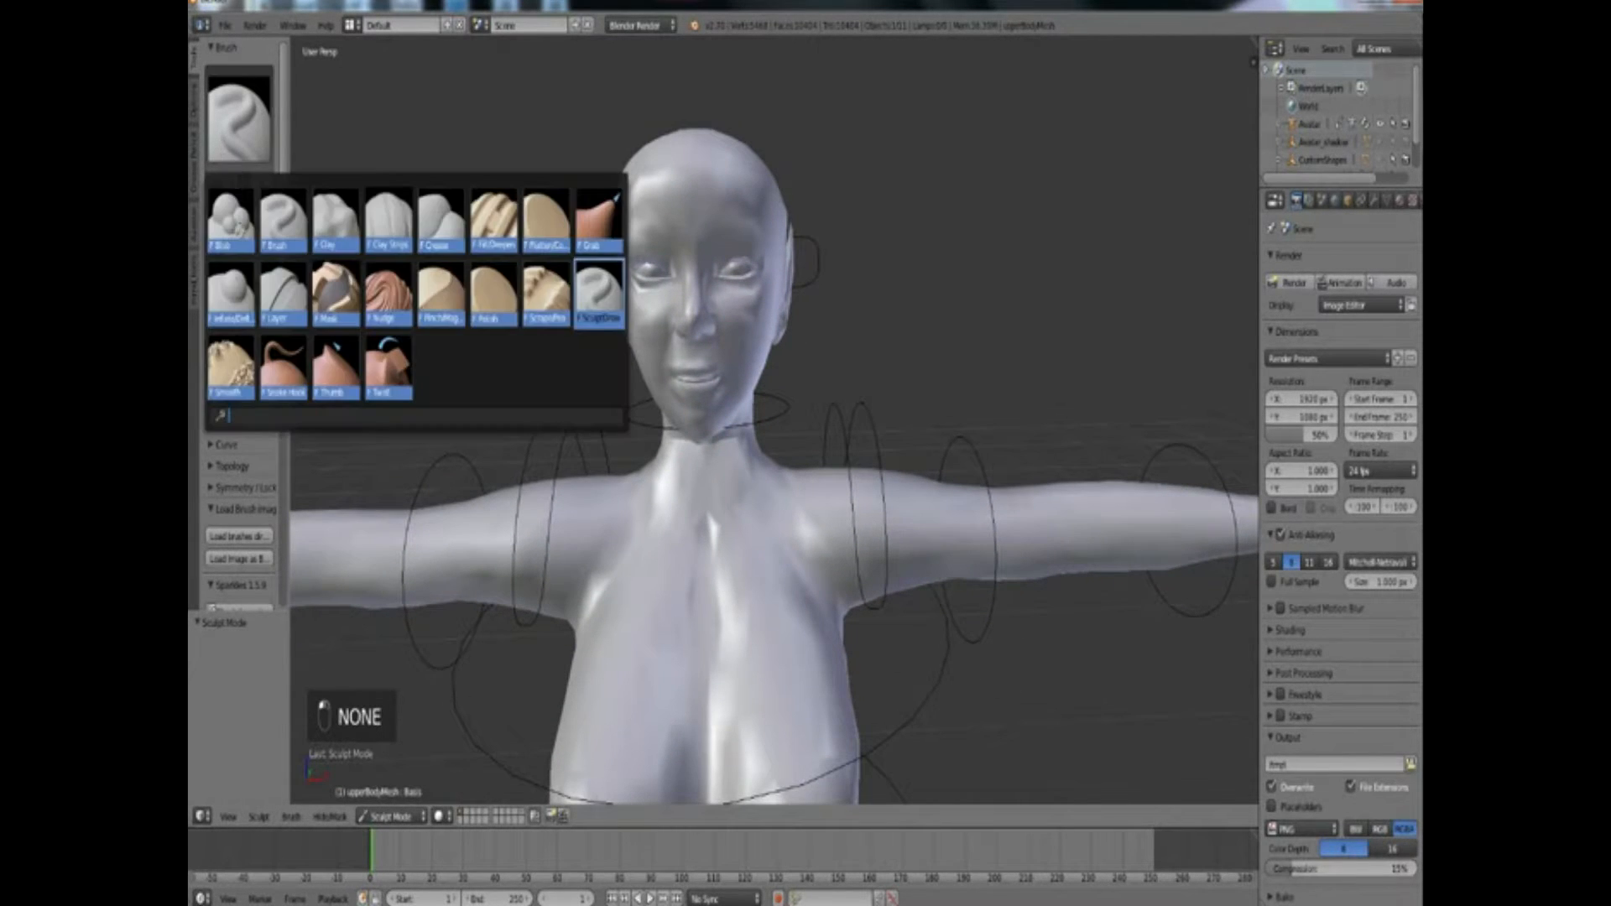
left_click(235, 361)
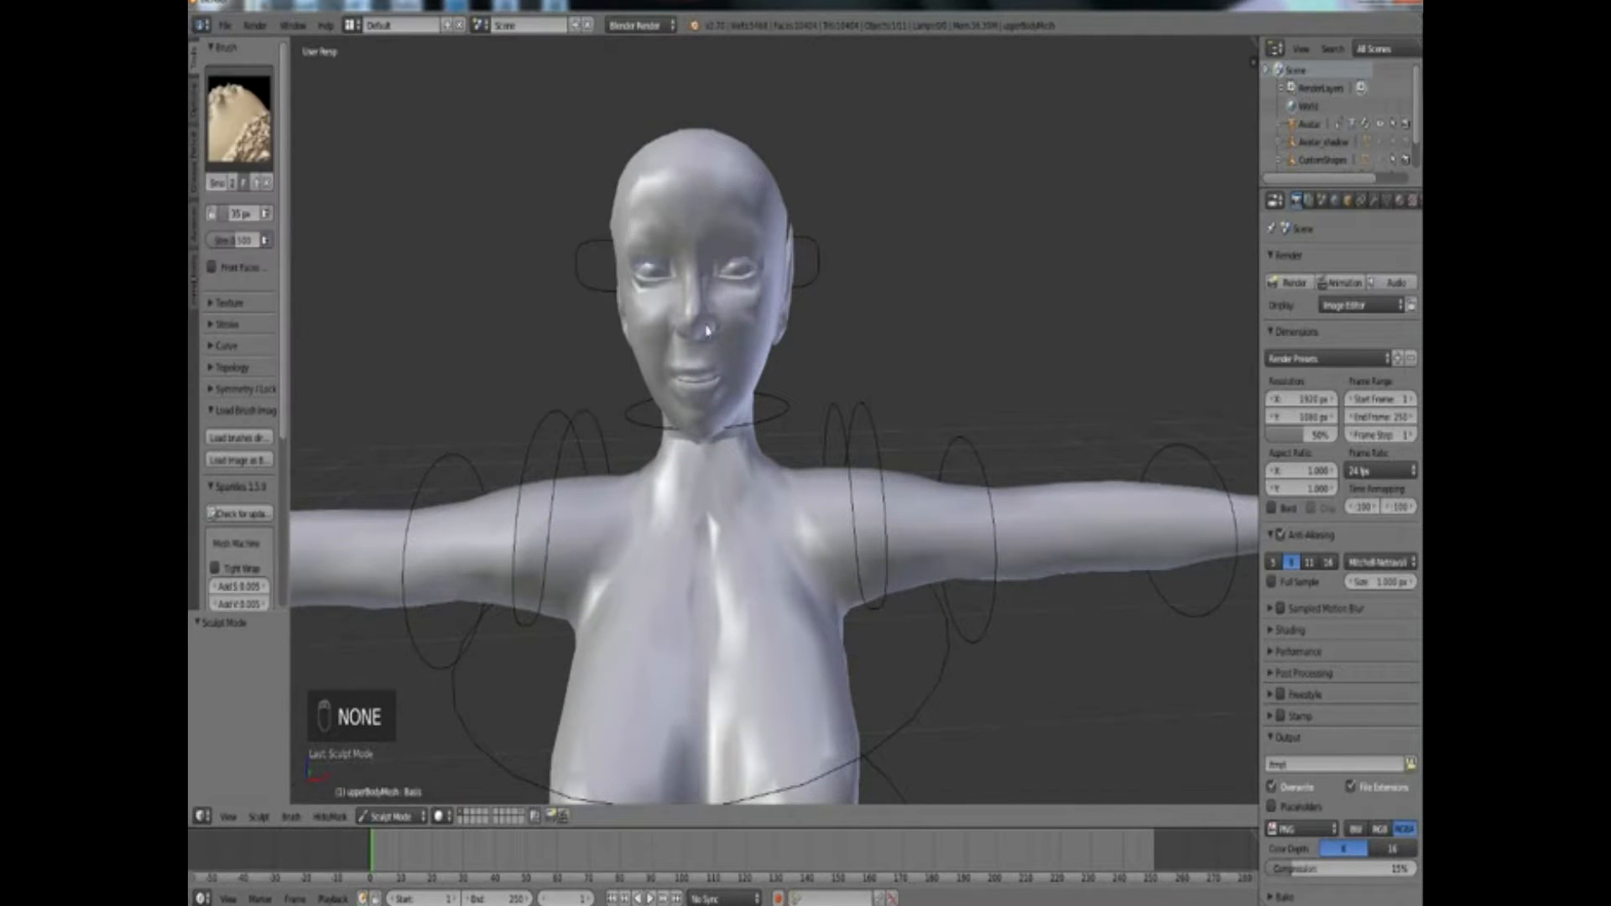
Expand the sculpting Symmetry / Lock options to show the mirror axes
scroll(708, 326, "up", 3)
scroll(240, 470, "down", 2)
scroll(241, 470, "down", 2)
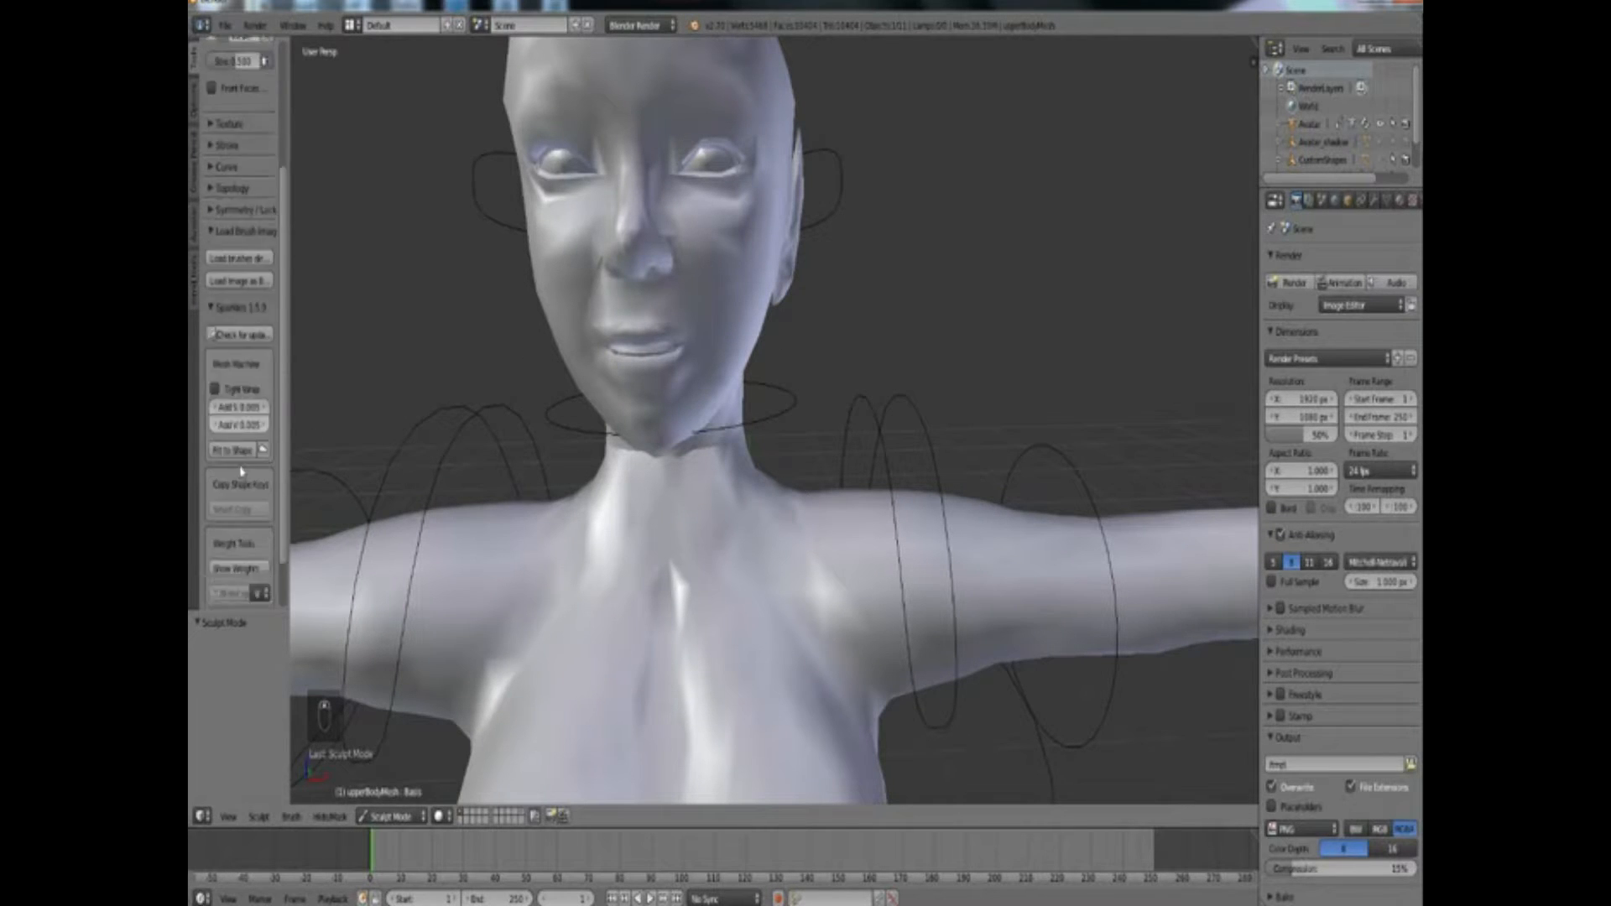
scroll(240, 420, "up", 3)
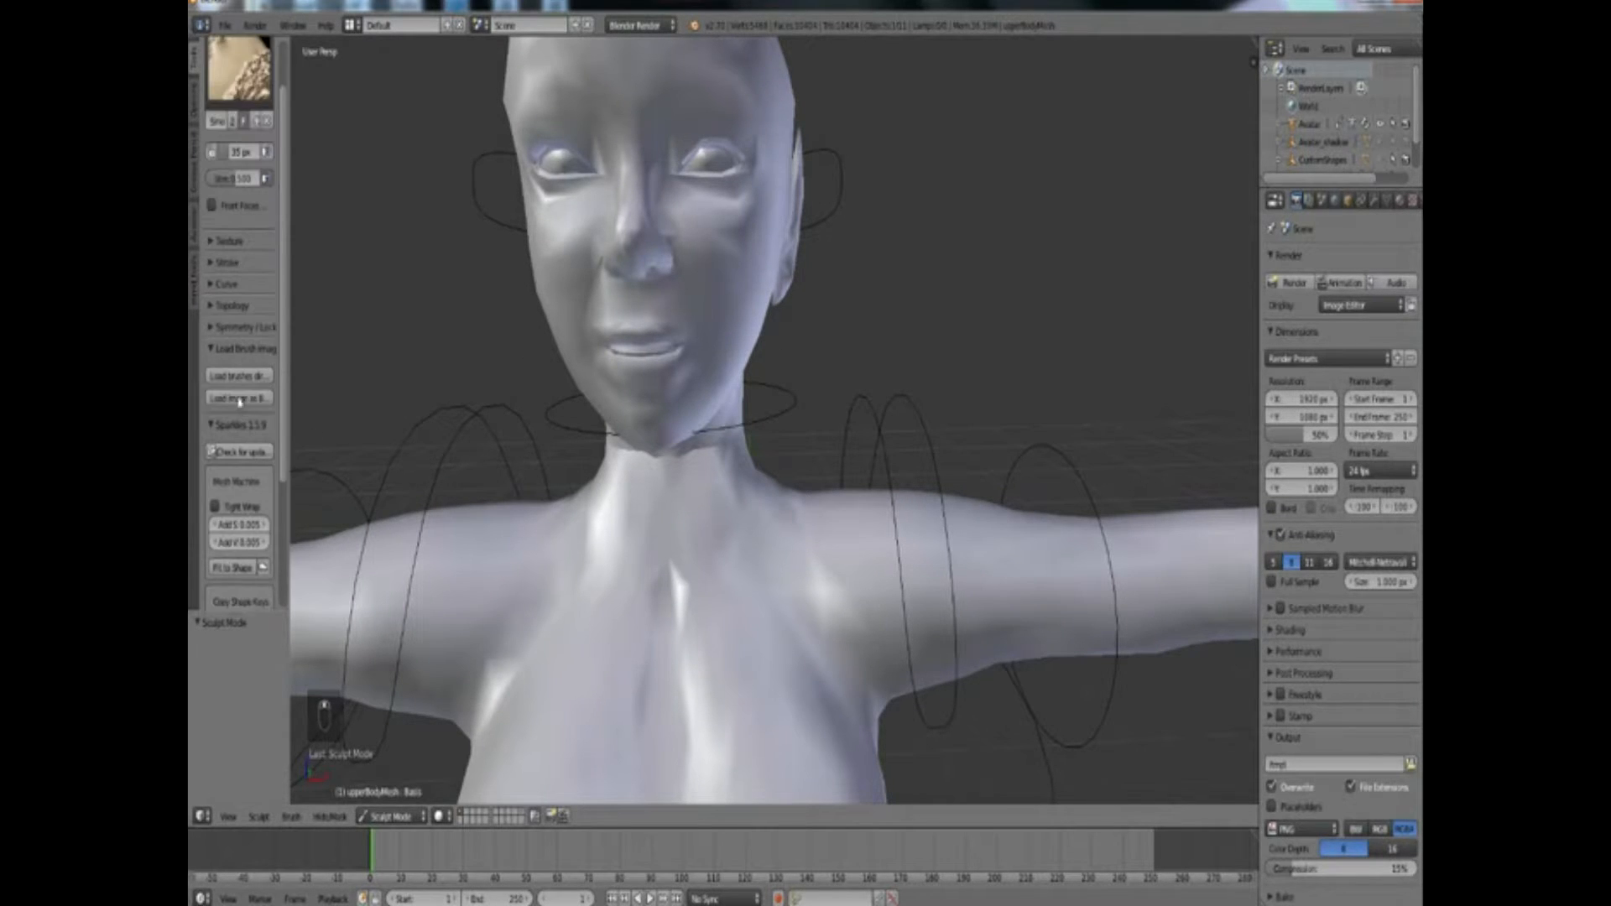
left_click(242, 329)
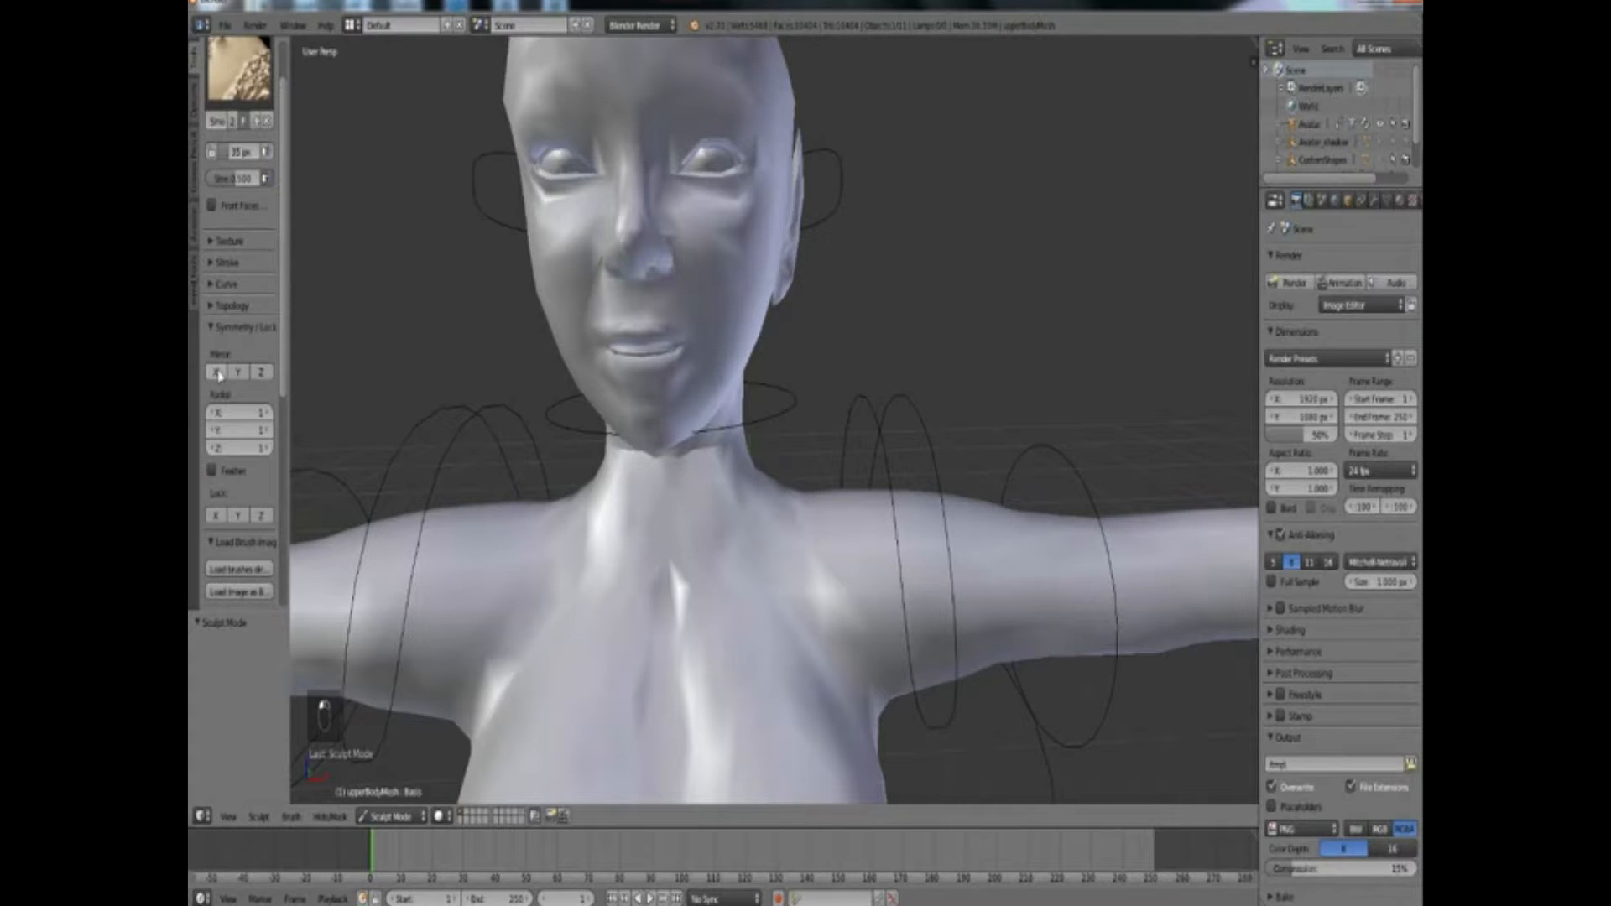
middle_click_drag(504, 432, 616, 400)
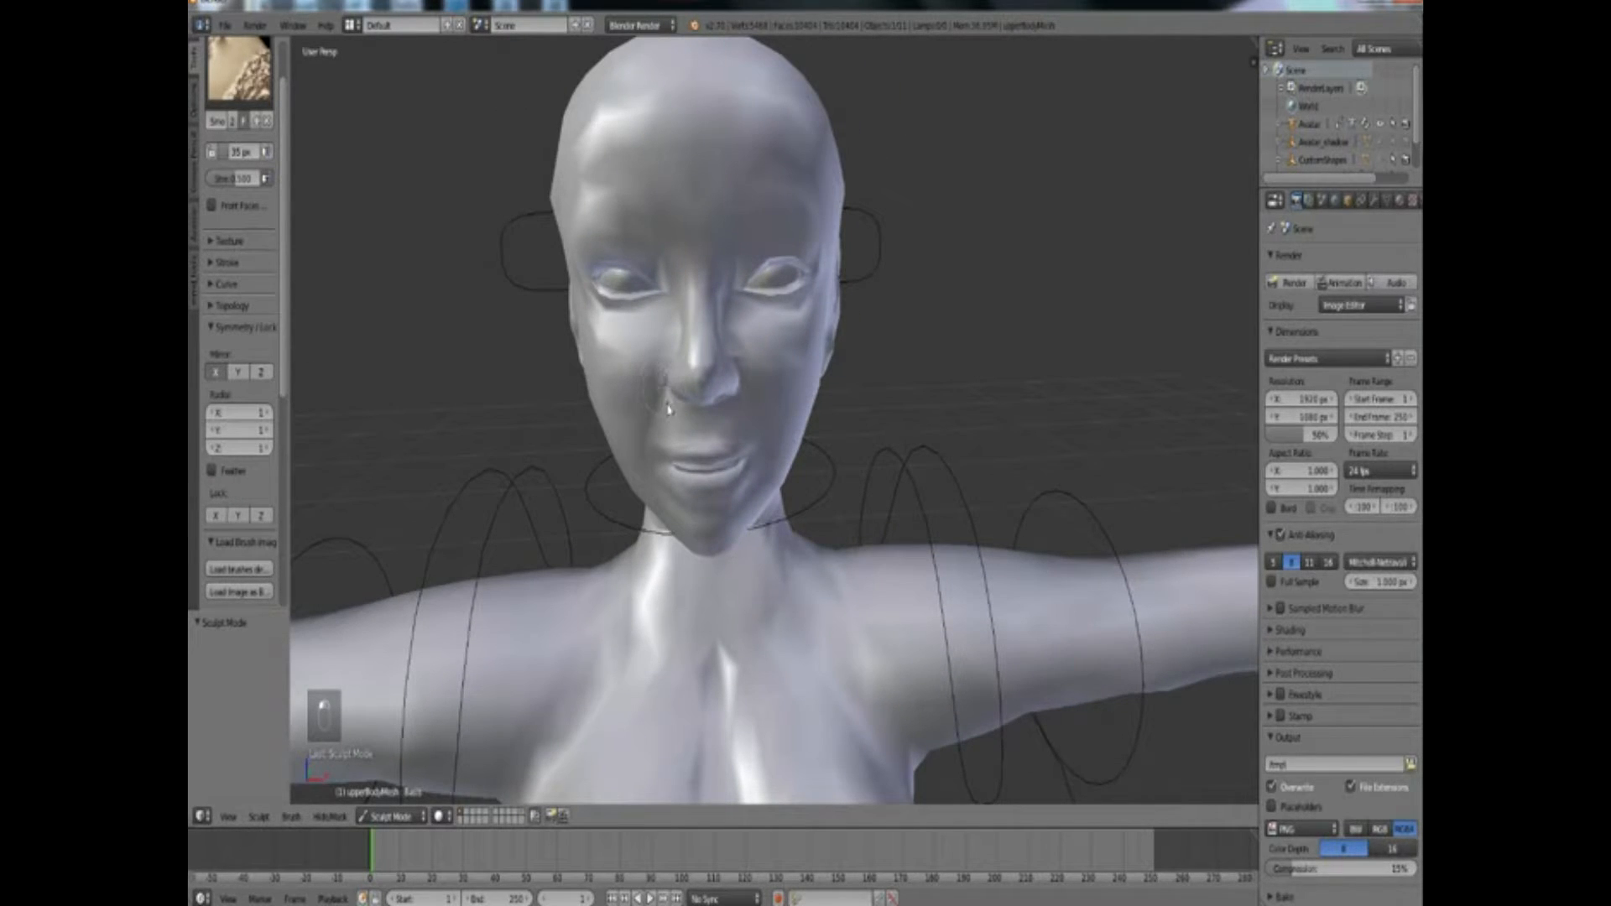
Raise the Smooth brush strength to 1.000, enlarge its radius, and put the head mesh into Sculpt Mode
left_click_drag(235, 179, 266, 179)
left_click_drag(222, 157, 240, 158)
right_click_drag(762, 371, 611, 381)
key("ctrl+z")
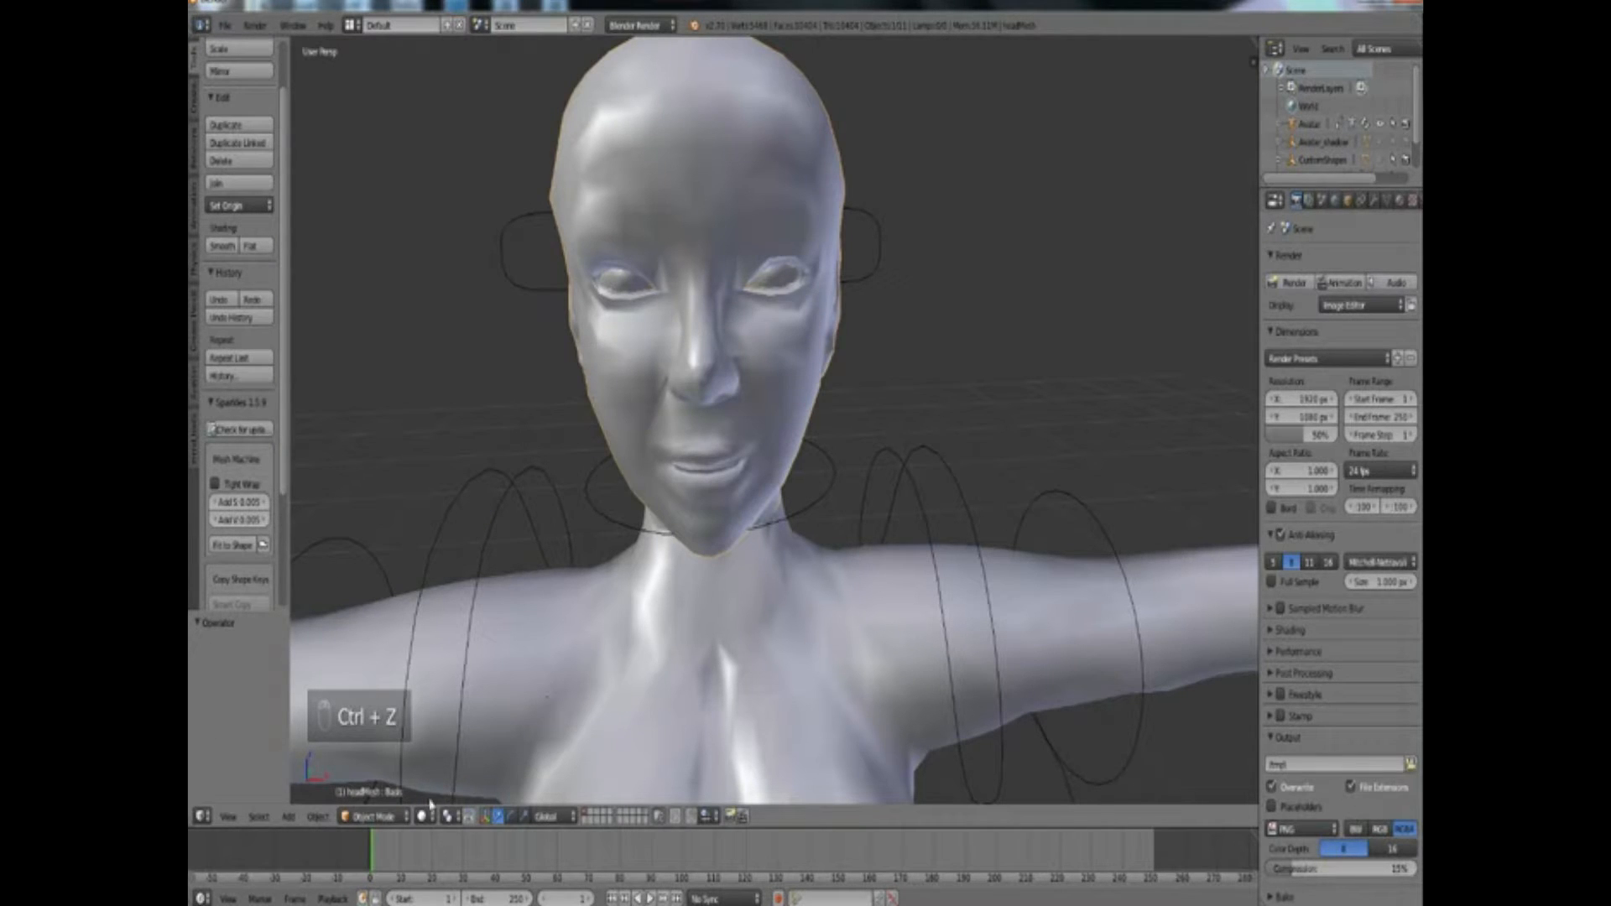
left_click(385, 816)
left_click(377, 752)
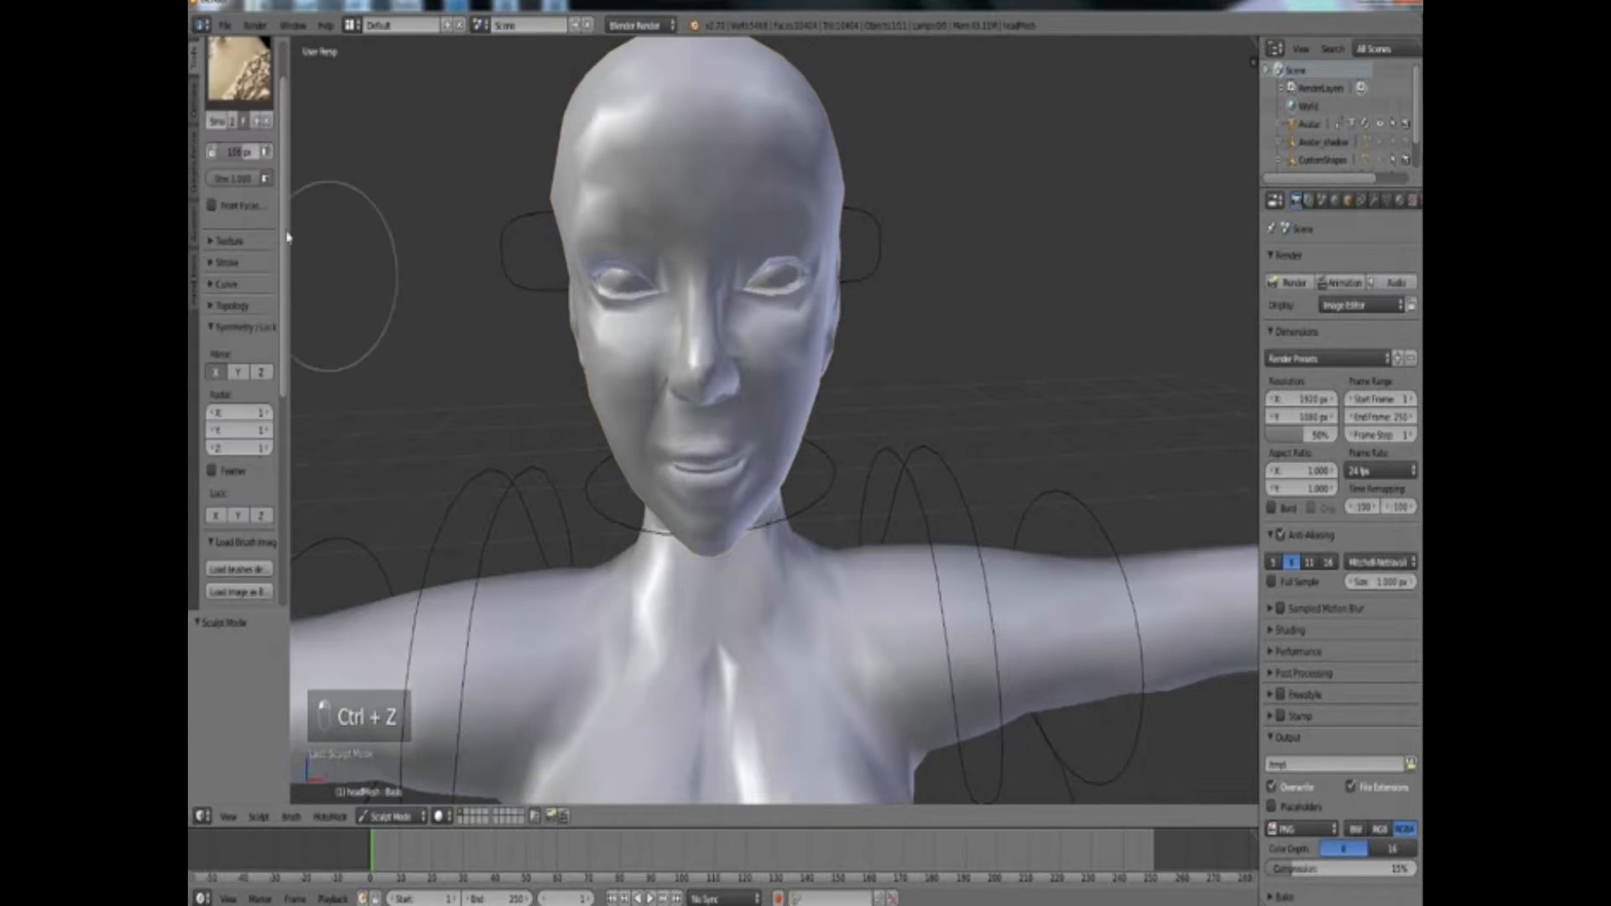
Try smoothing the avatar's cheeks and brow, reducing the brush radius to 67 px, and undo the strokes
left_click_drag(658, 378, 636, 419)
key("ctrl+z")
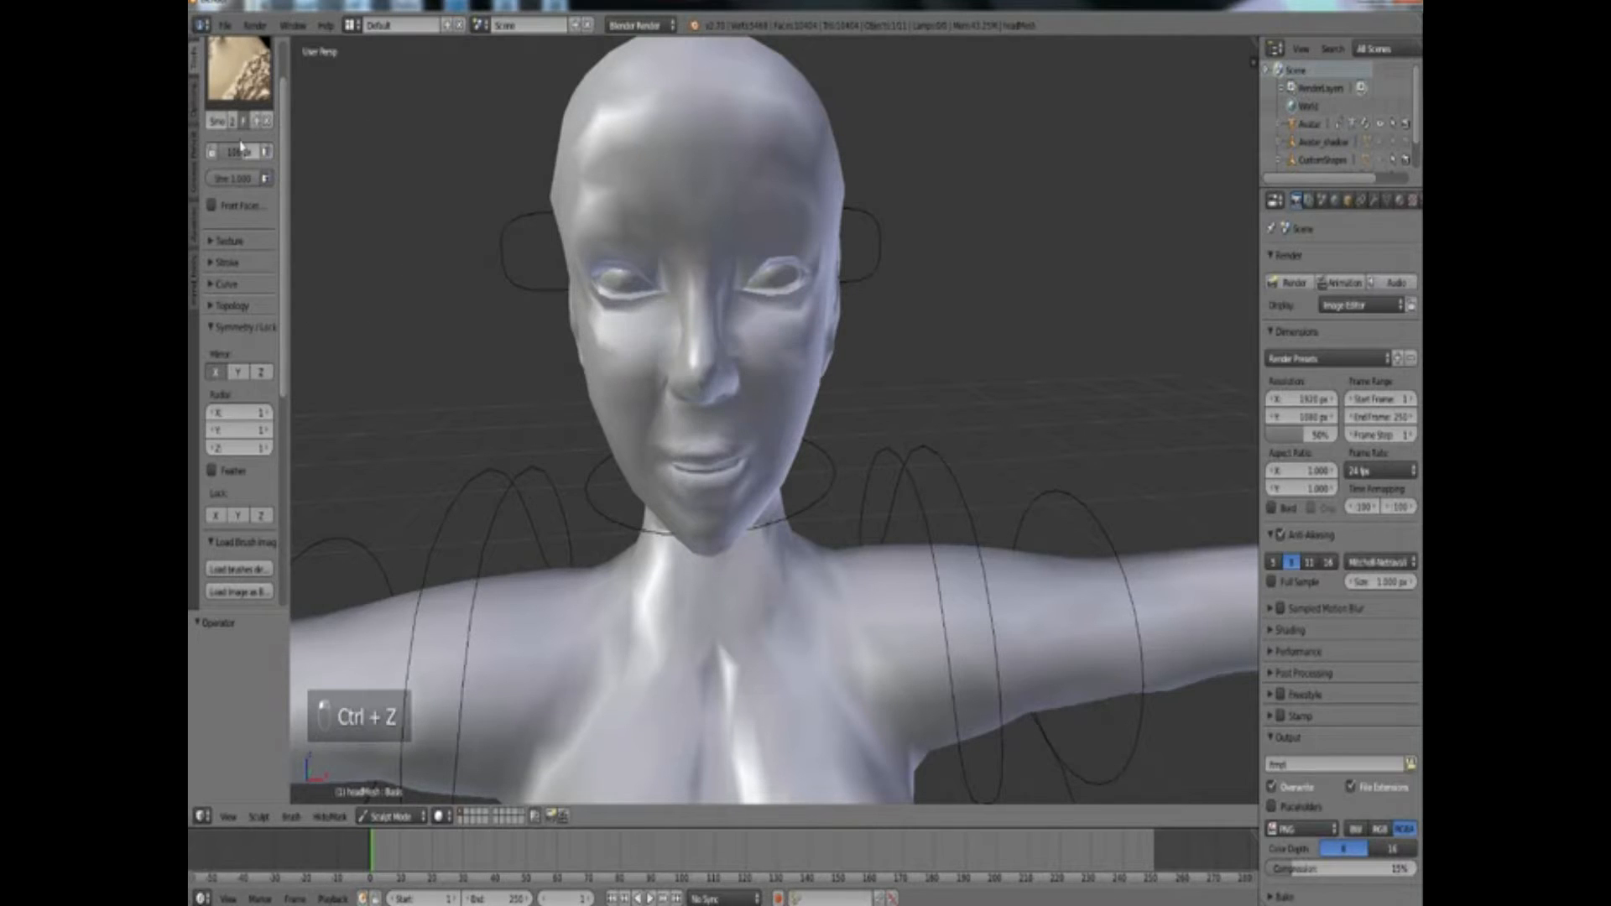
left_click_drag(246, 160, 238, 159)
mouse_move(650, 381)
left_mouse_down()
mouse_move(661, 412)
mouse_move(643, 357)
mouse_move(600, 344)
mouse_move(636, 391)
left_mouse_up()
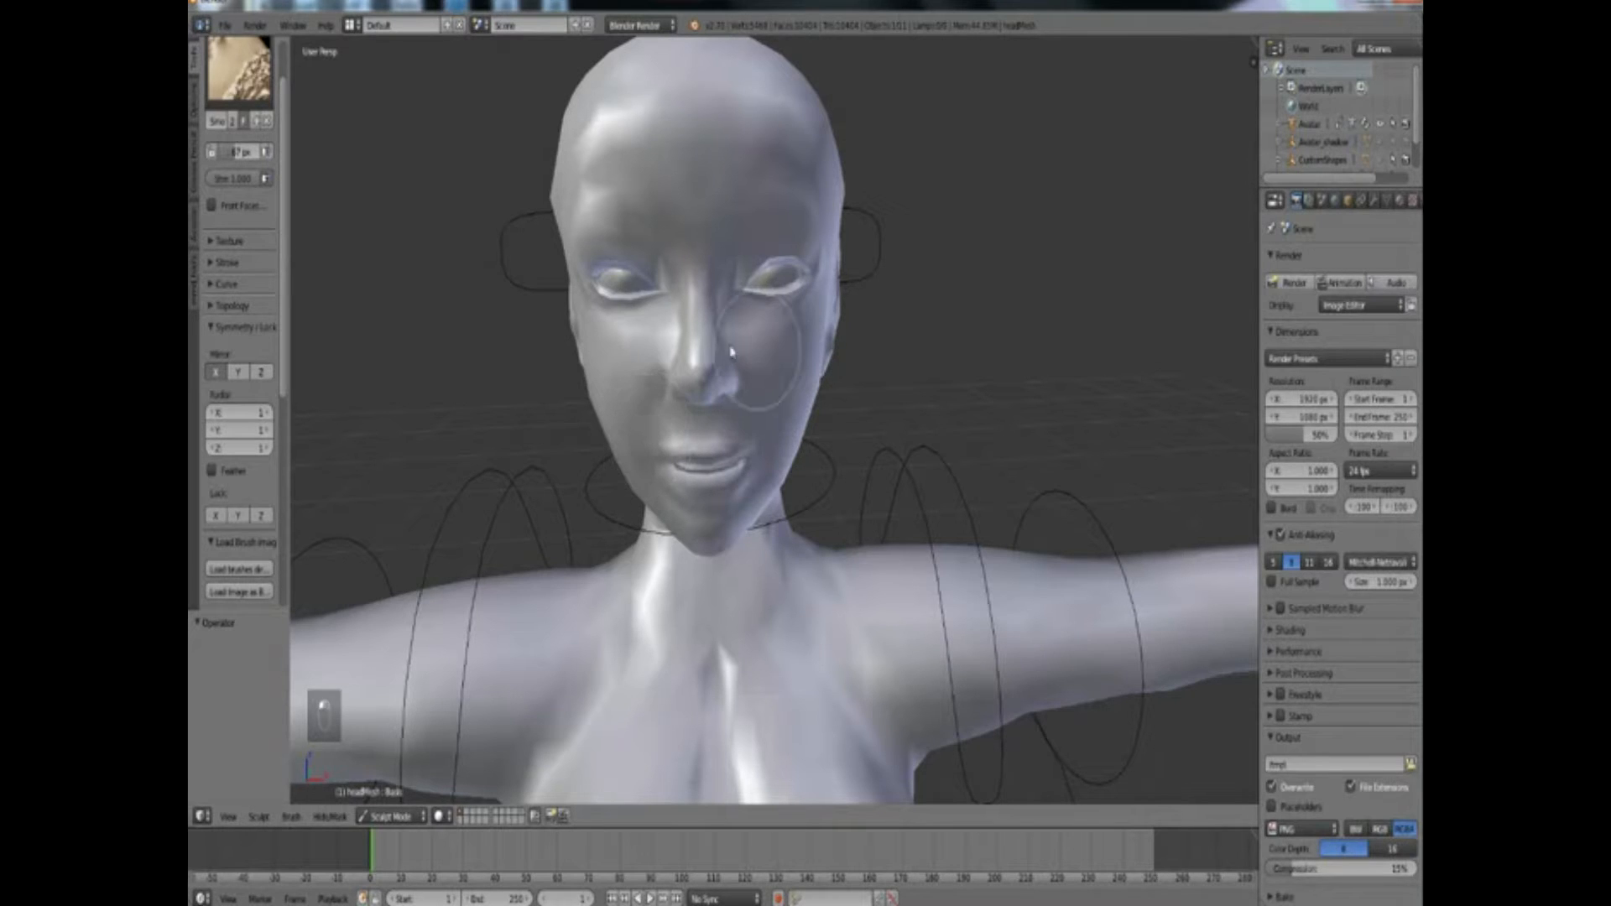
mouse_move(665, 282)
left_mouse_down()
mouse_move(659, 257)
mouse_move(608, 225)
left_mouse_up()
middle_click_drag(827, 225, 738, 235)
key("ctrl+z")
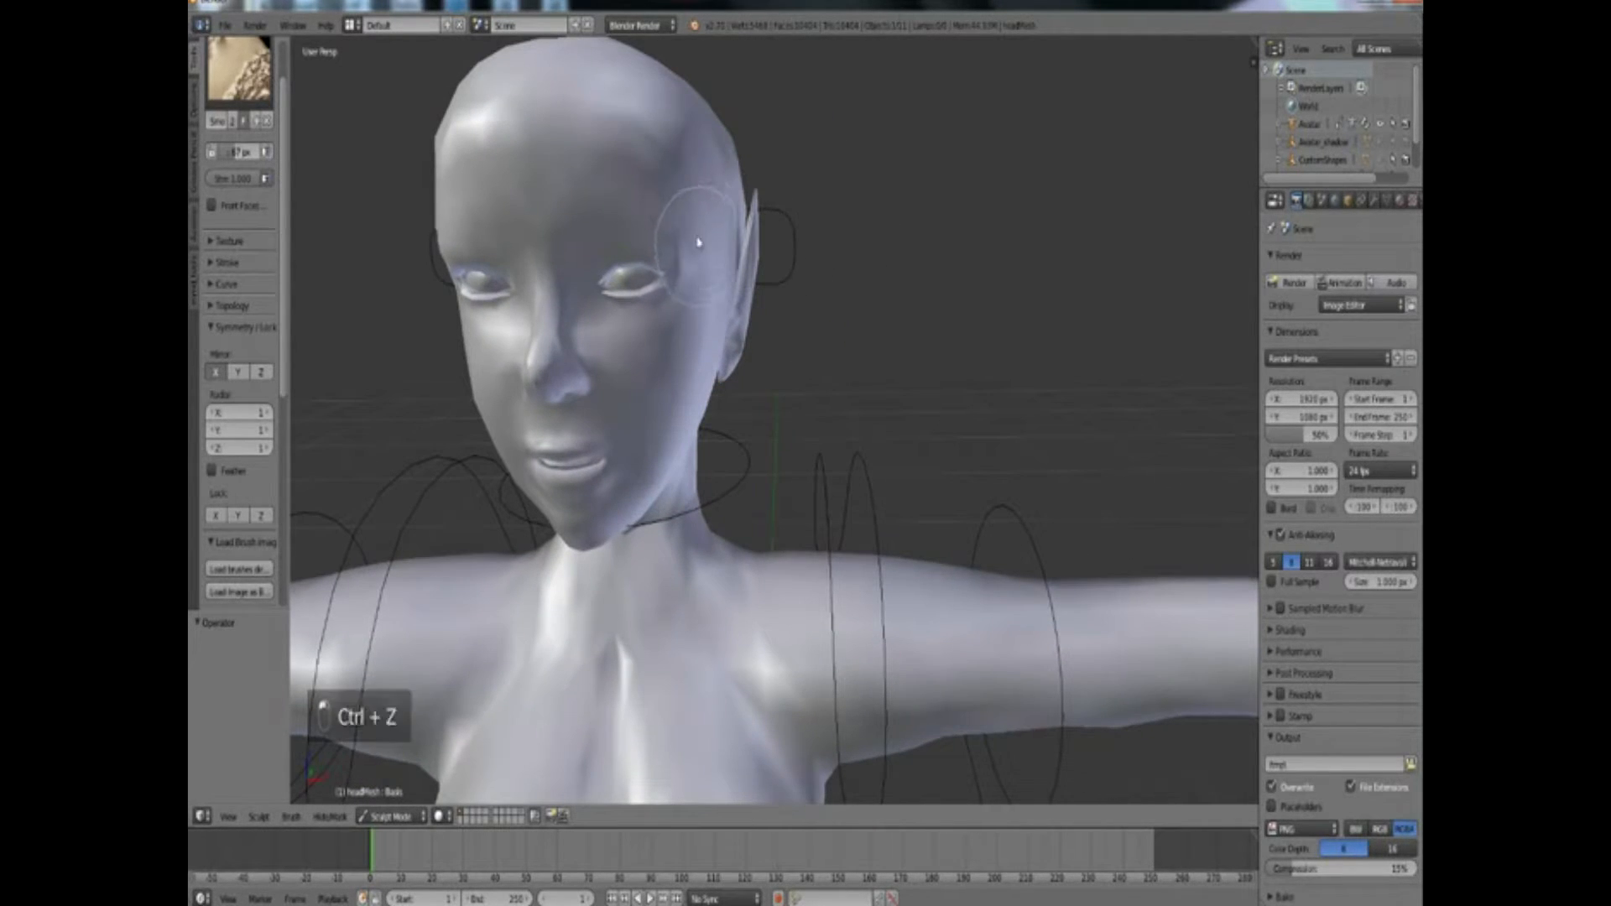
key("ctrl+z")
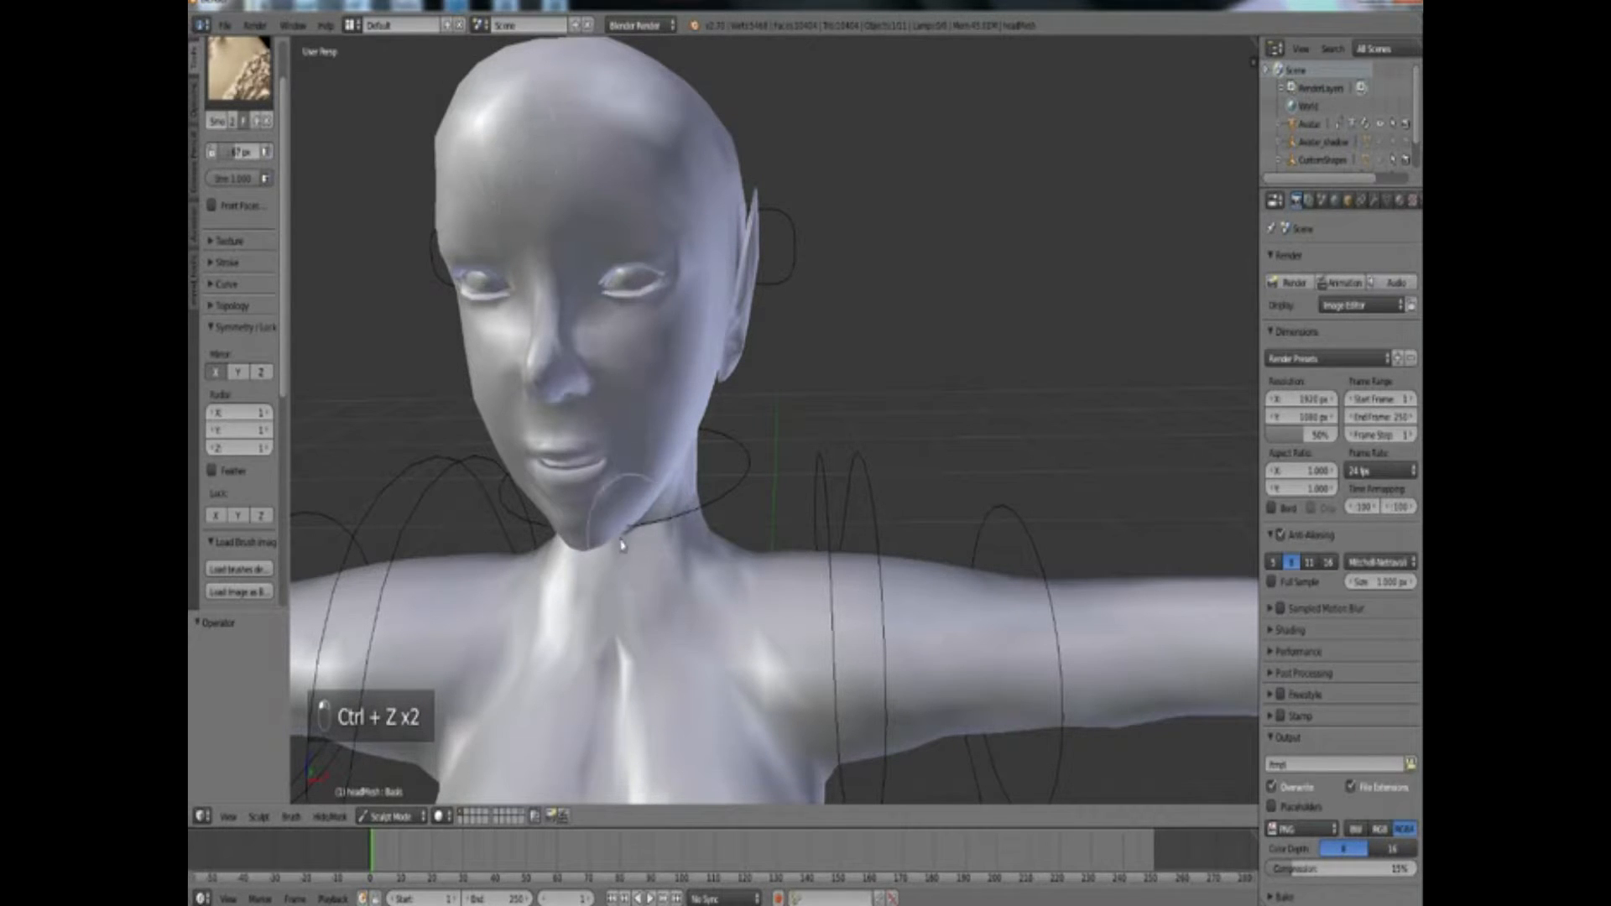
Try smoothing the chest and neck base of the upper body mesh, and undo the strokes
middle_click_drag(615, 529, 638, 463)
scroll(722, 527, "down", 4)
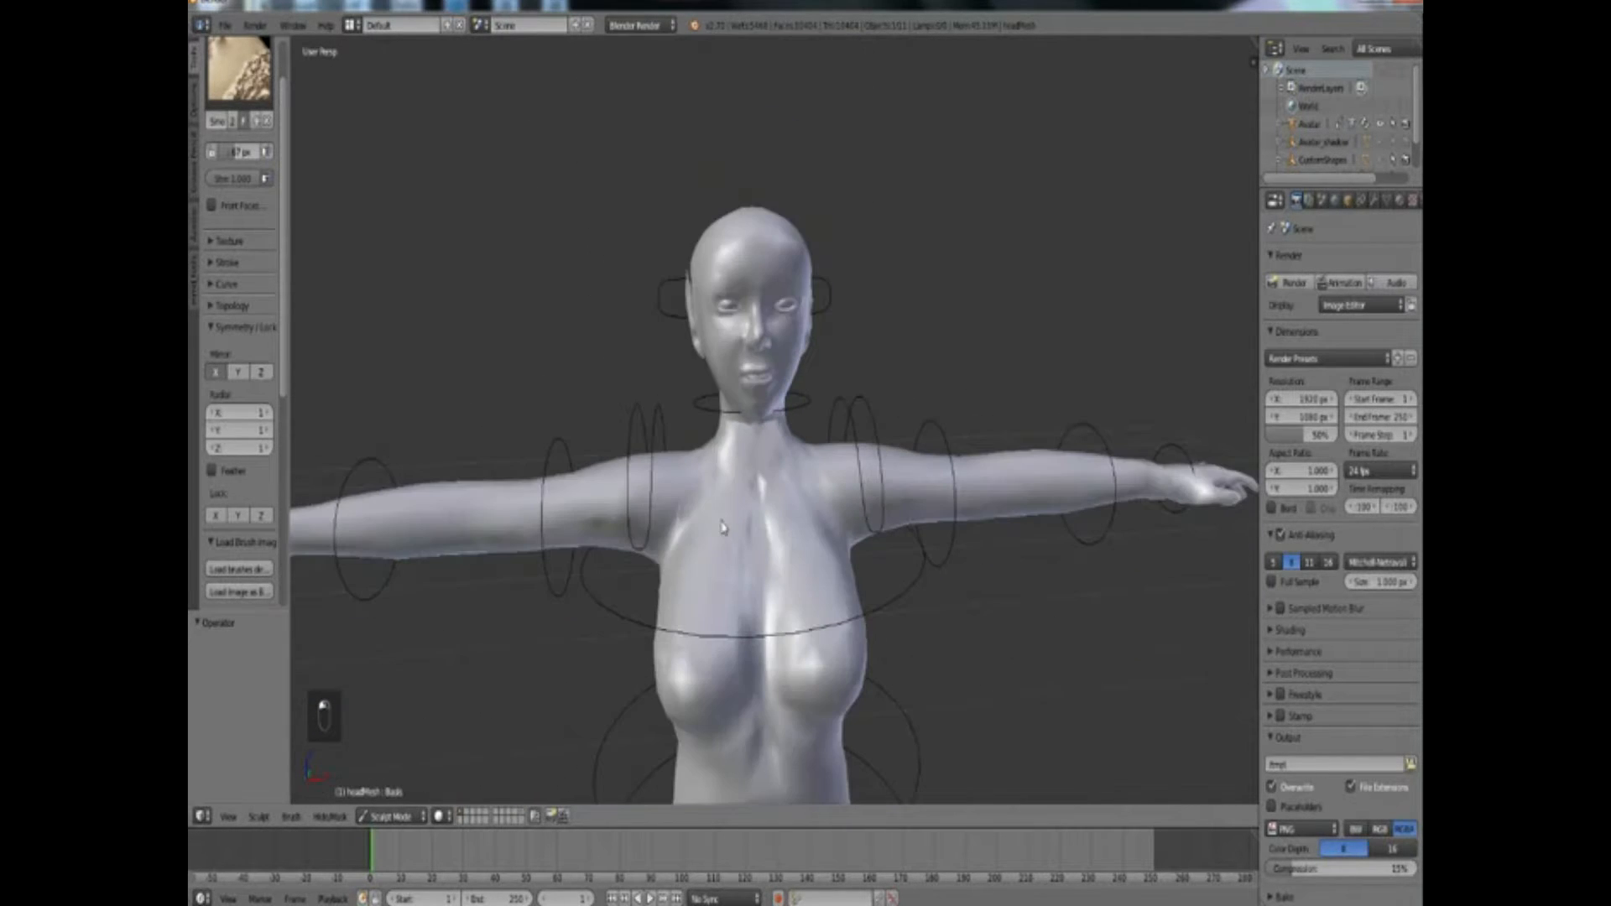
key("ctrl+z")
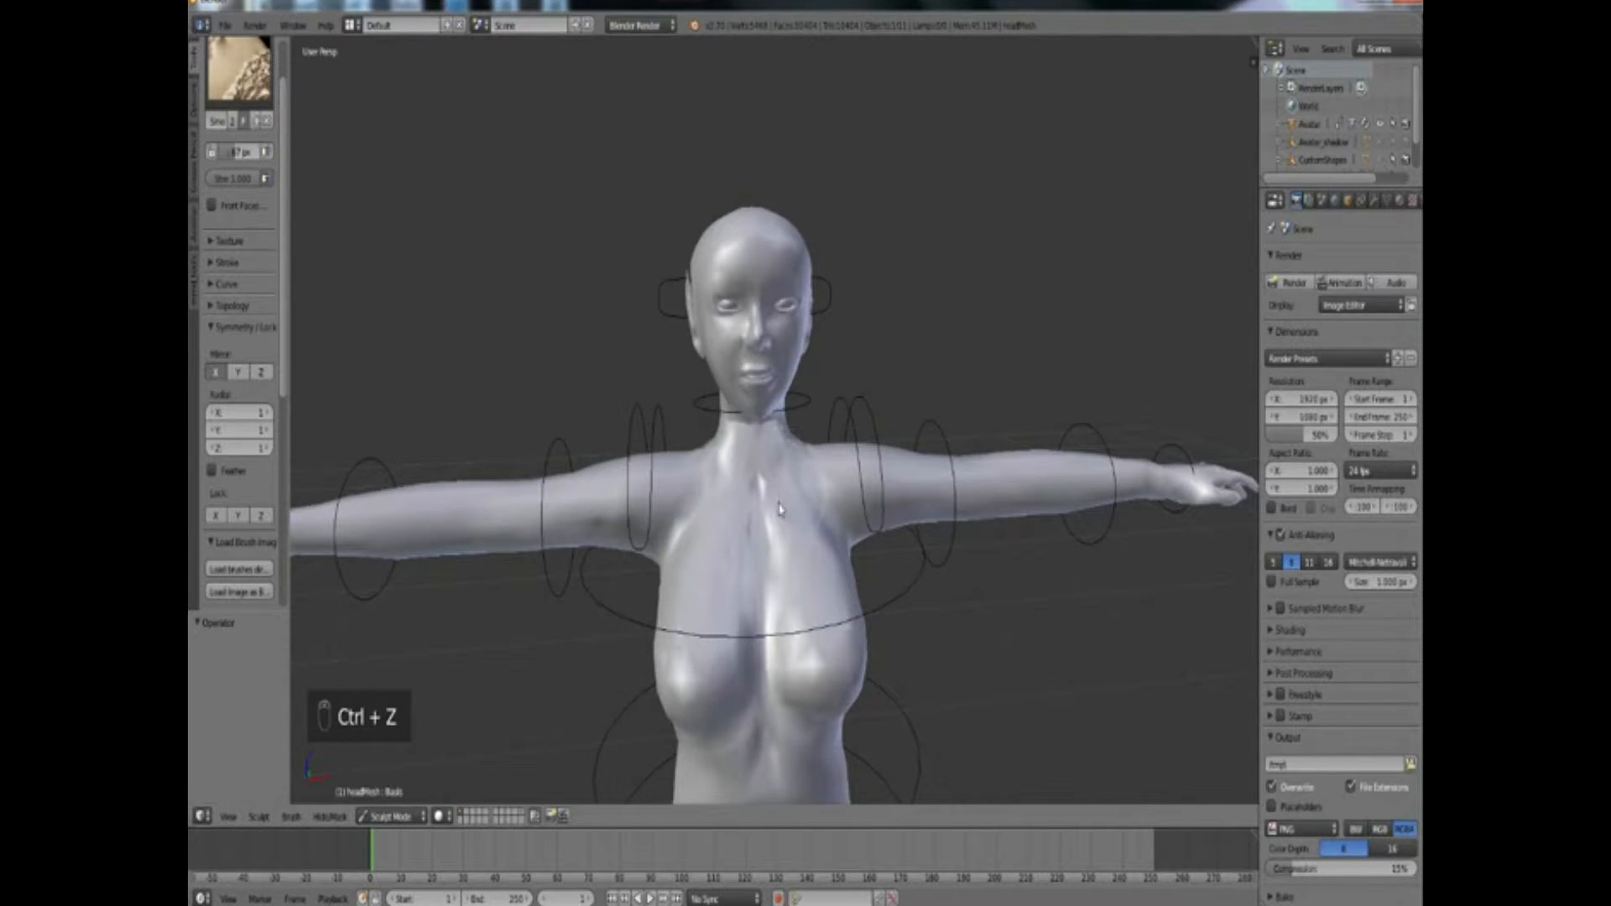
middle_click_drag(777, 503, 772, 495)
middle_click_drag(767, 596, 709, 495)
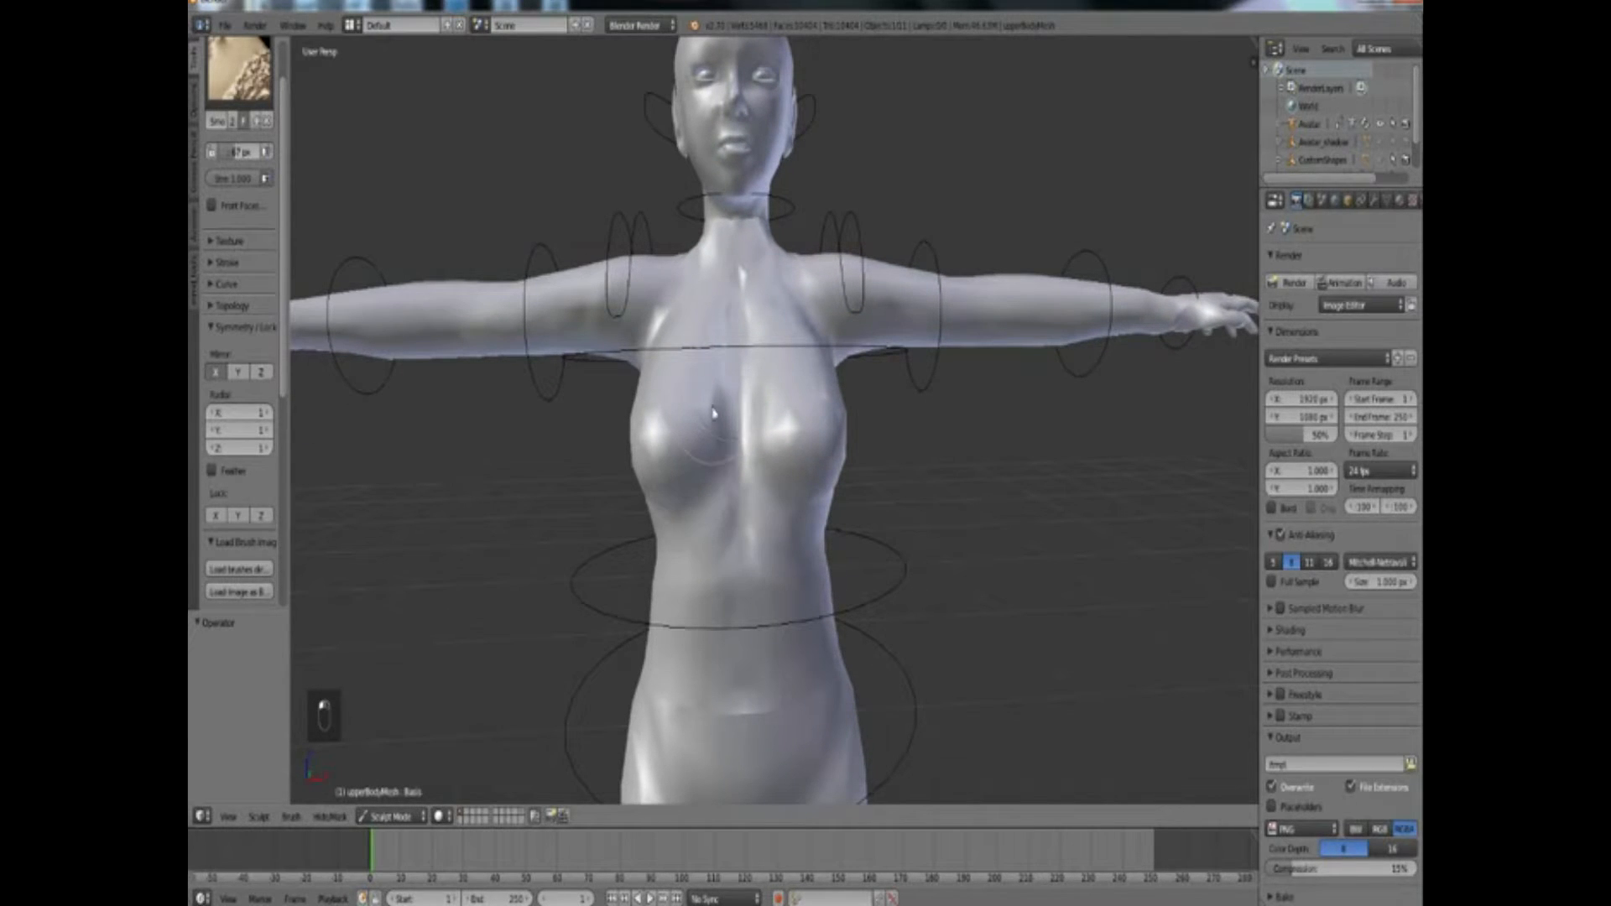
left_click_drag(713, 413, 723, 439)
mouse_move(671, 315)
left_mouse_down()
mouse_move(737, 272)
mouse_move(745, 315)
mouse_move(710, 245)
left_mouse_up()
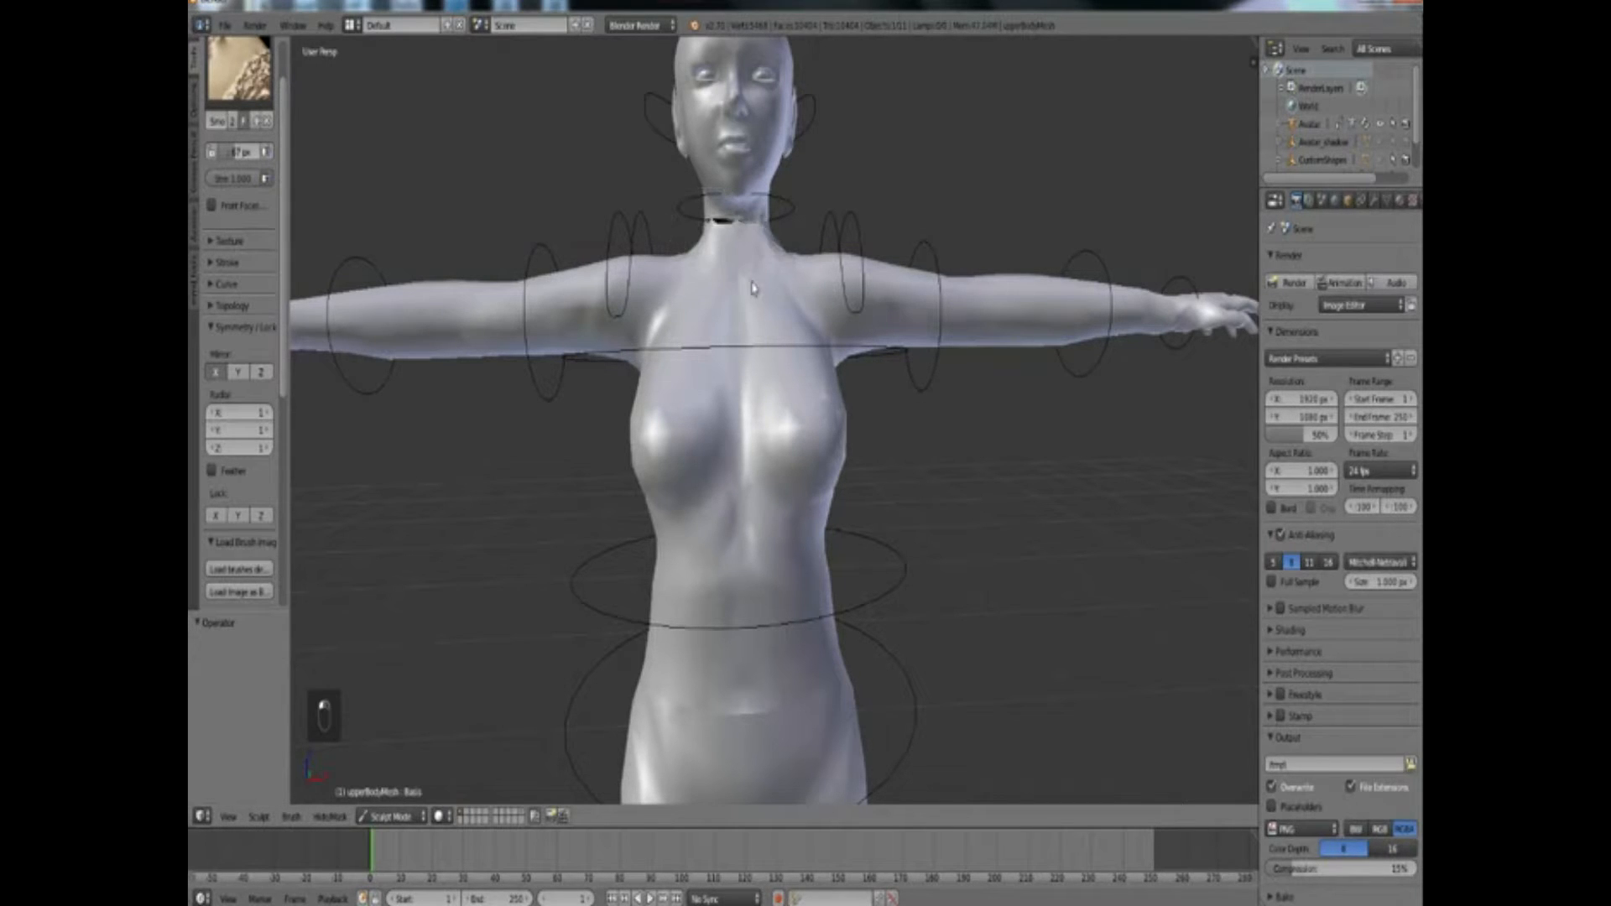
key("ctrl+z")
key("ctrl+z")
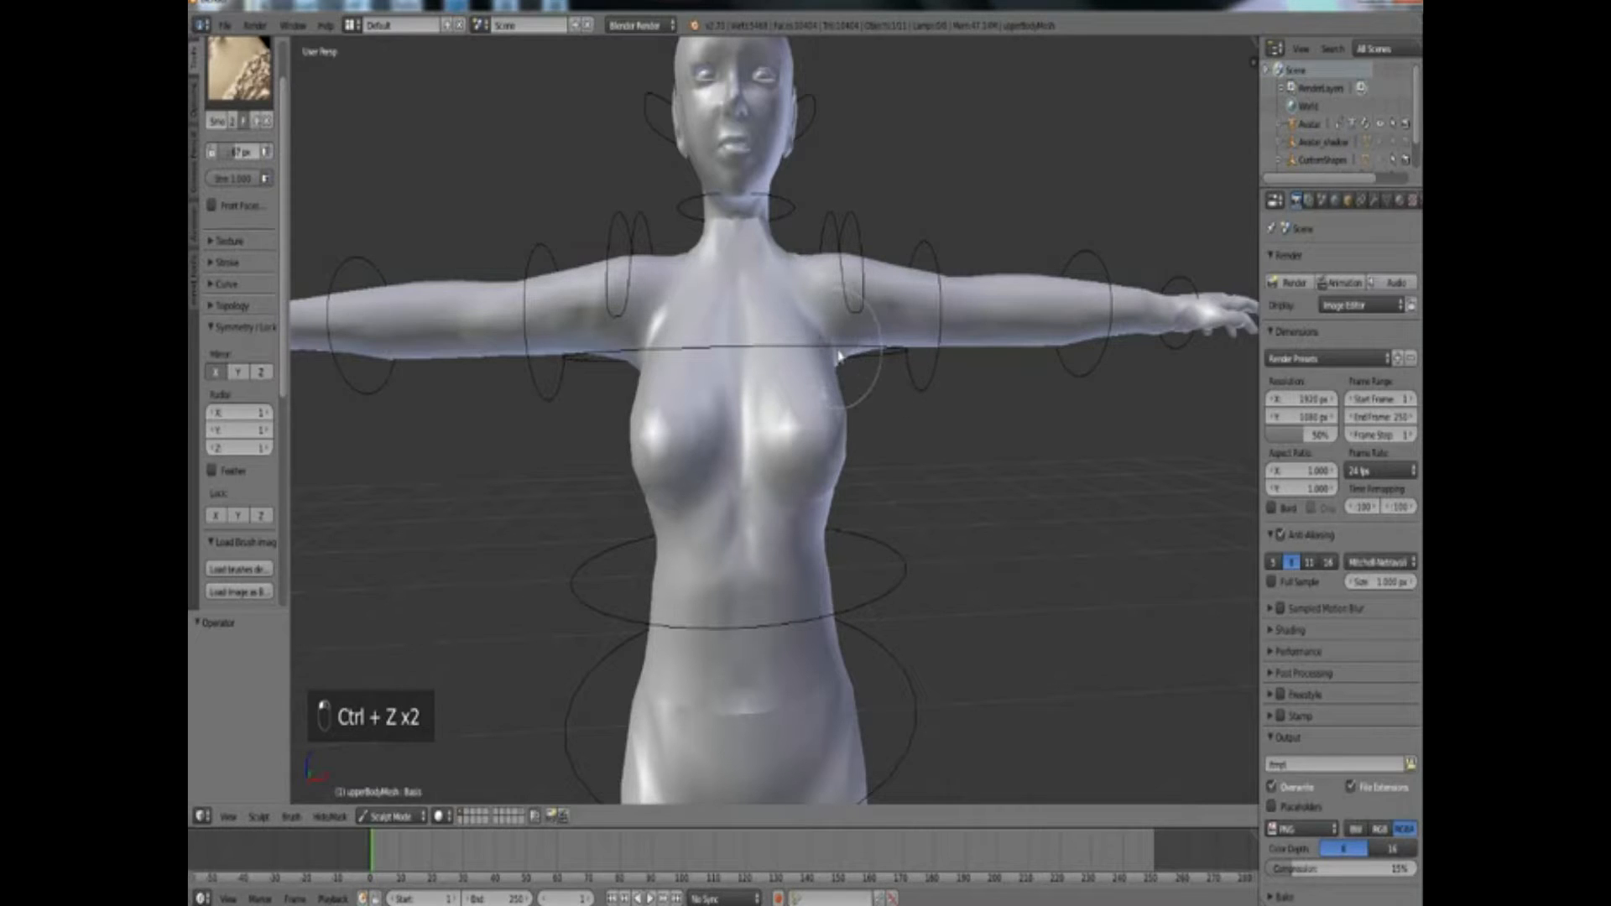
Select the lower body mesh and switch it to Sculpt Mode
middle_click_drag(730, 683, 719, 535, "shift")
right_click(639, 535)
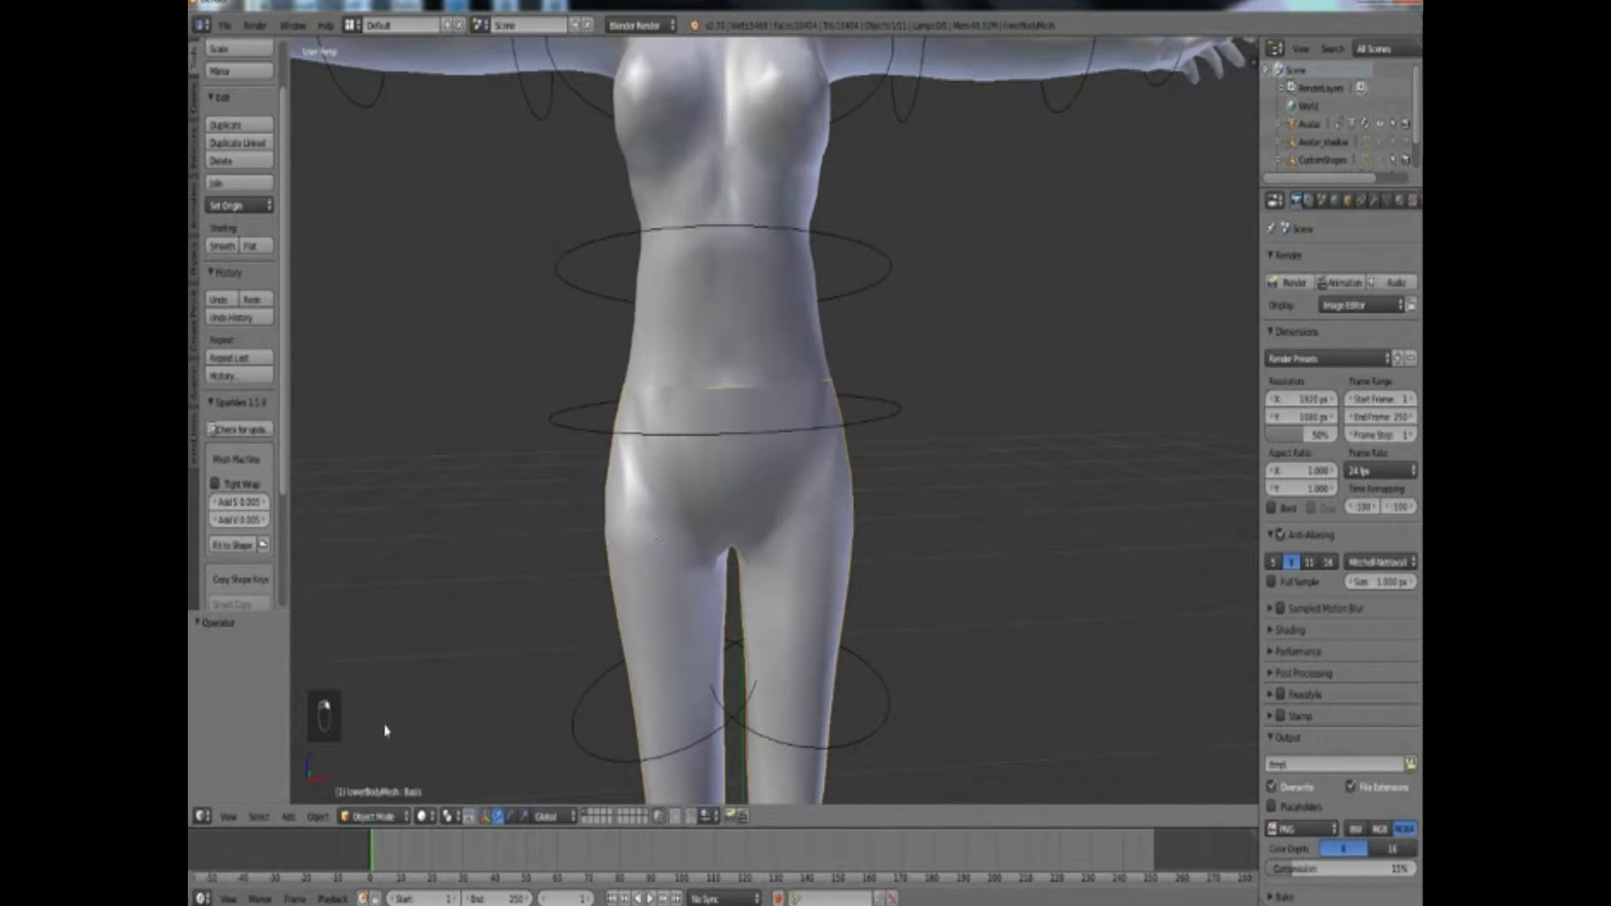
key("ctrl+Tab")
left_click(382, 754)
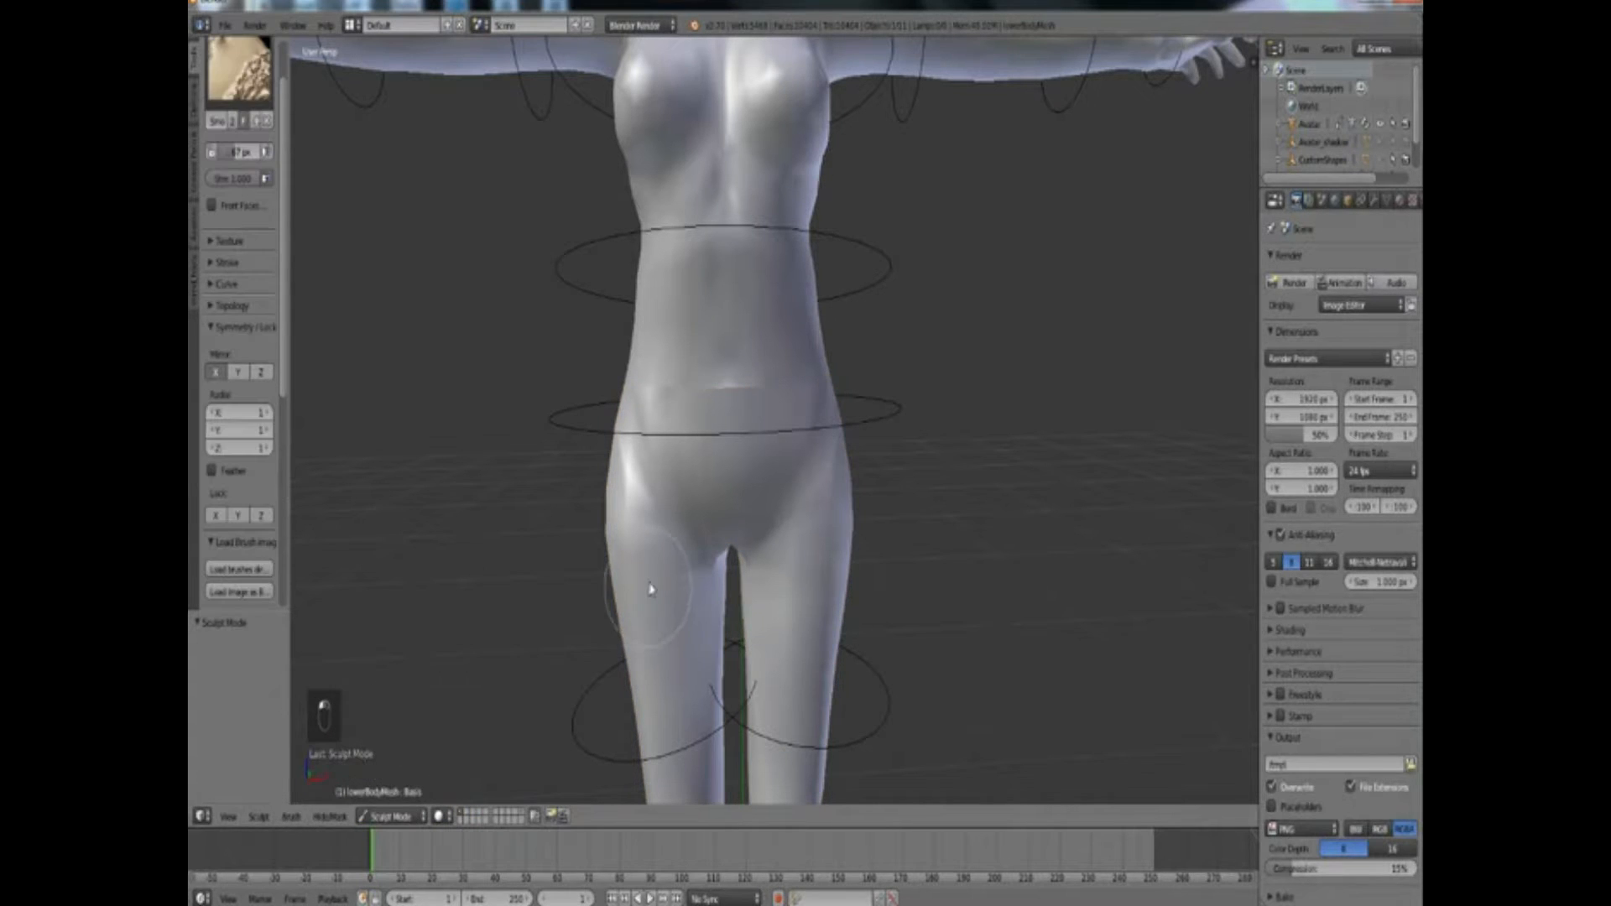
Try smoothing the thighs, hips and waist seam of the lower body mesh, and undo the strokes
mouse_move(644, 522)
left_mouse_down()
mouse_move(683, 571)
mouse_move(791, 585)
left_mouse_up()
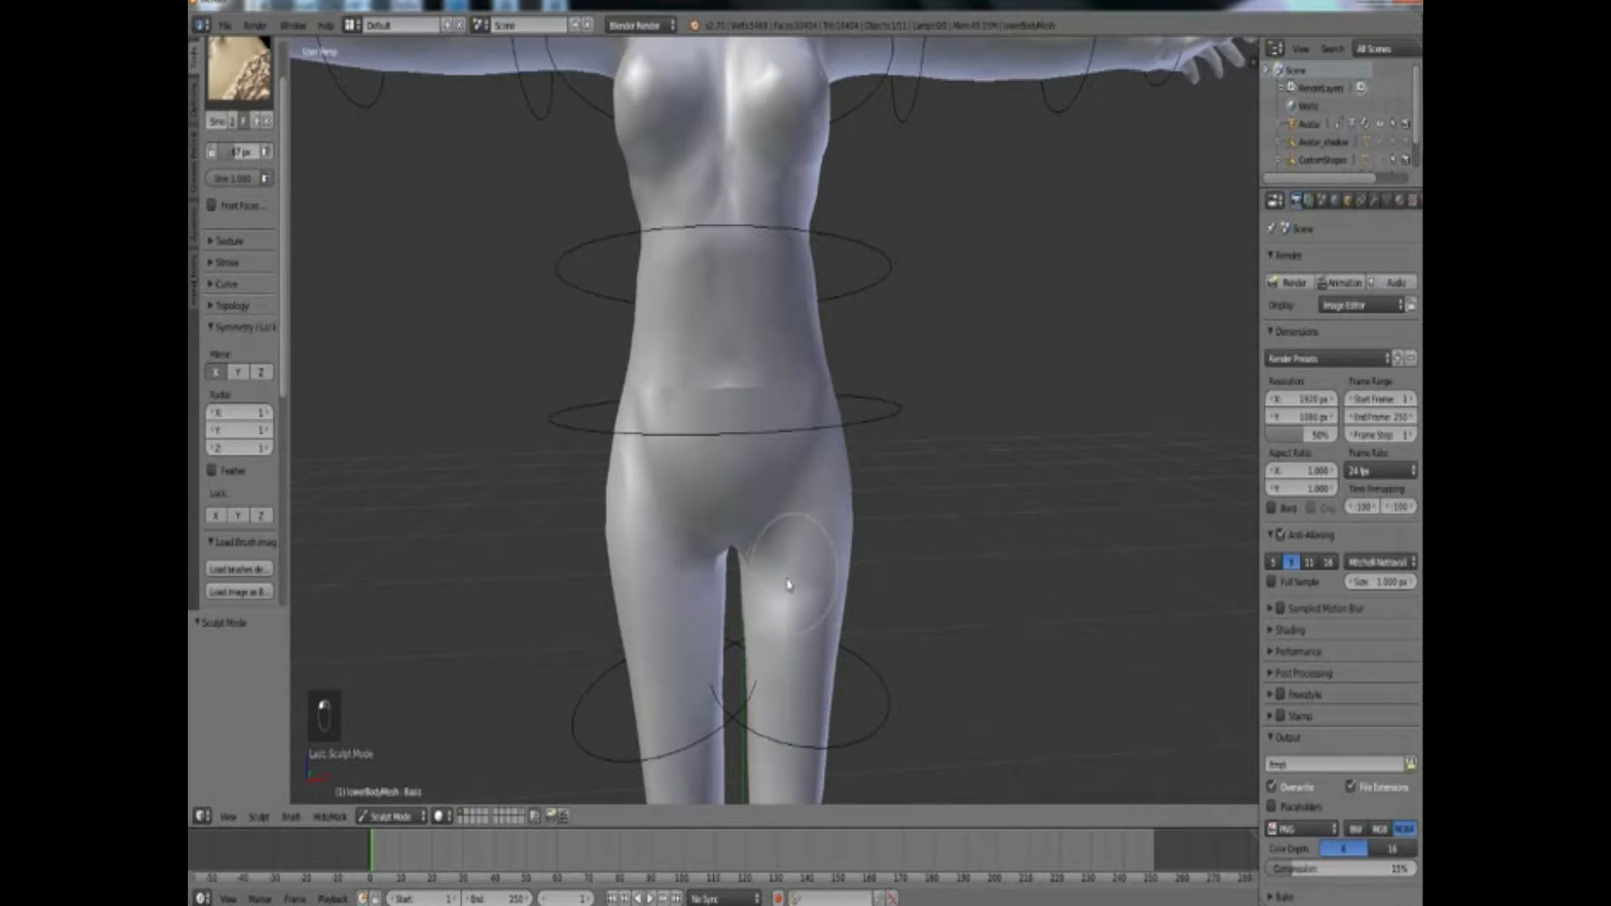
scroll(791, 582, "down", 3)
middle_click_drag(791, 576, 772, 551)
left_click_drag(691, 418, 697, 411)
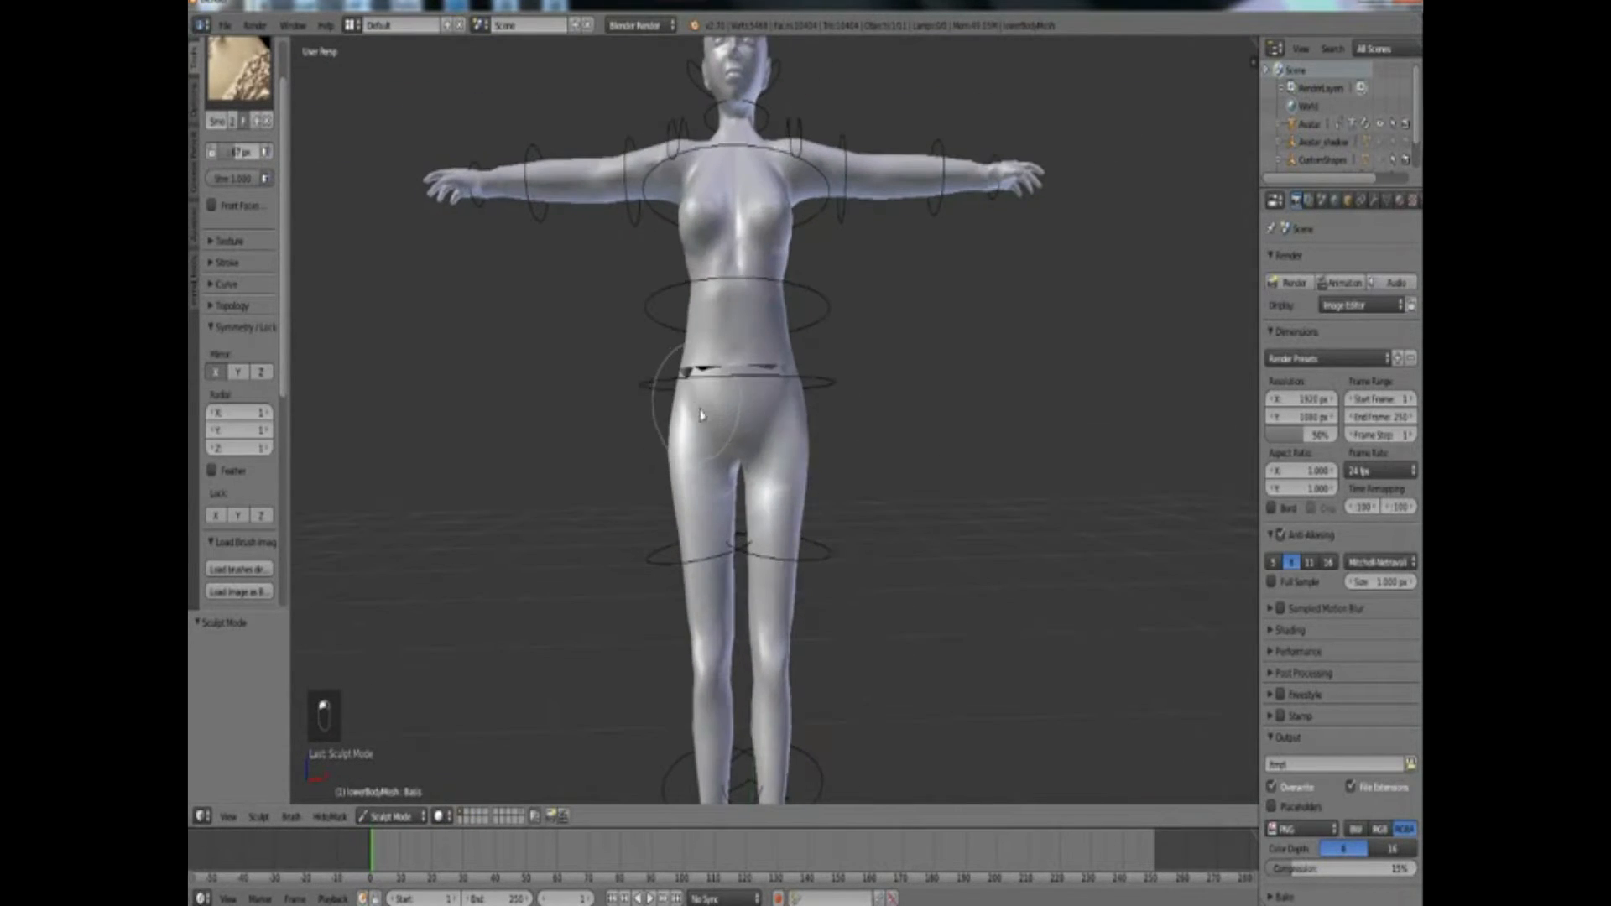
key("ctrl+z")
middle_click_drag(713, 512, 738, 369)
key("ctrl+z")
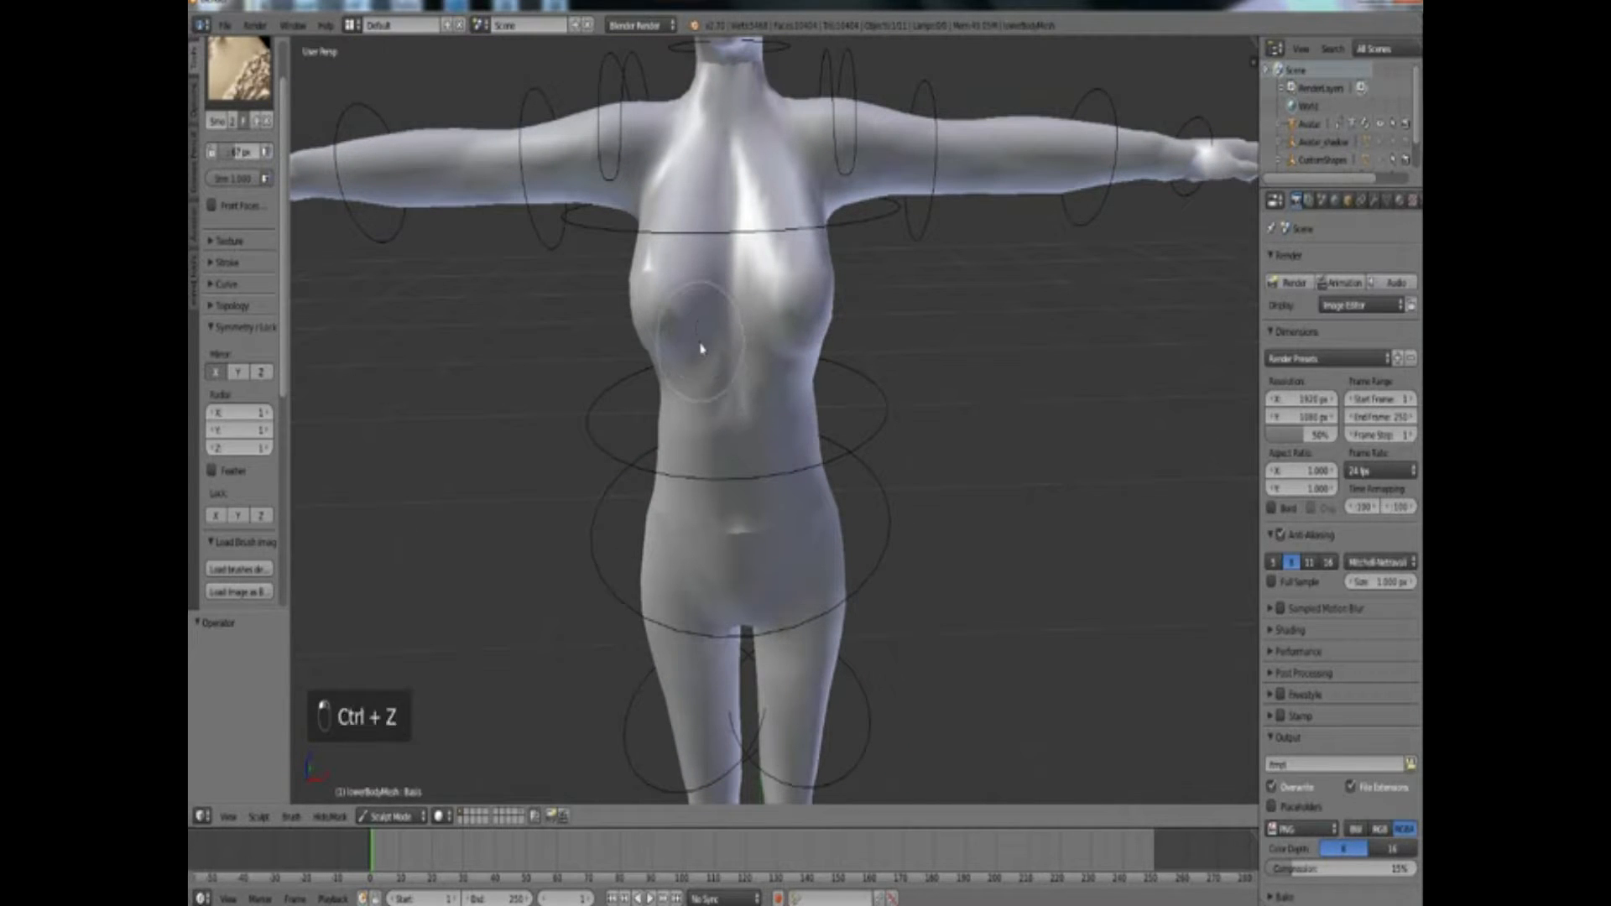
Choose the Inflate/Deflate brush and try enlarging the bust on the upper body mesh
left_click(239, 67)
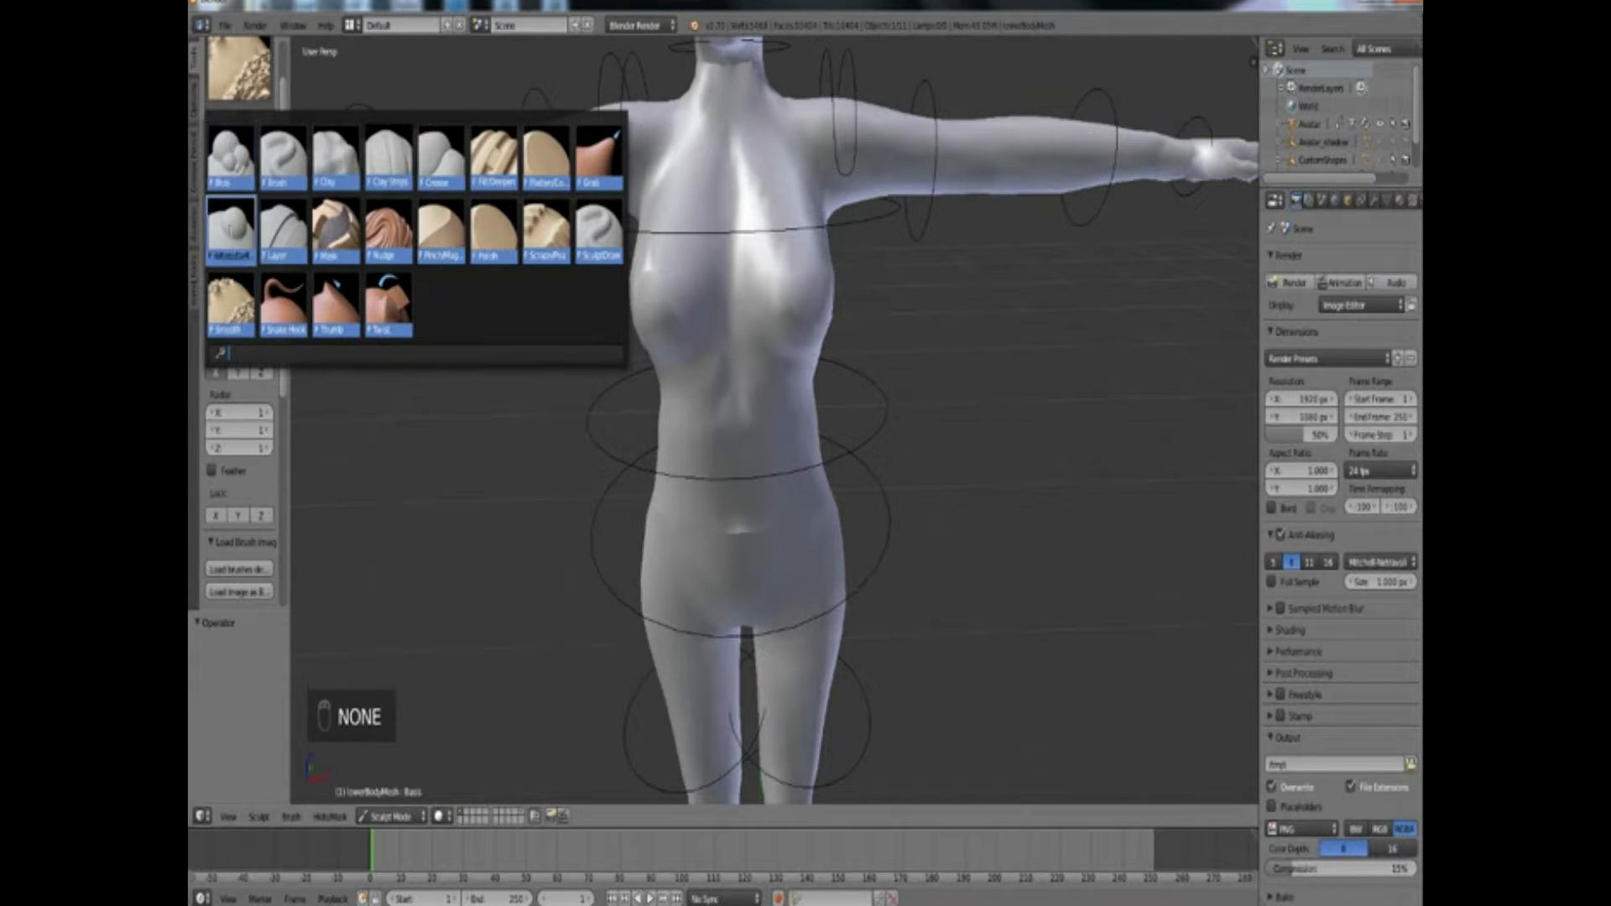
left_click(229, 229)
left_click(239, 67)
left_click(215, 209)
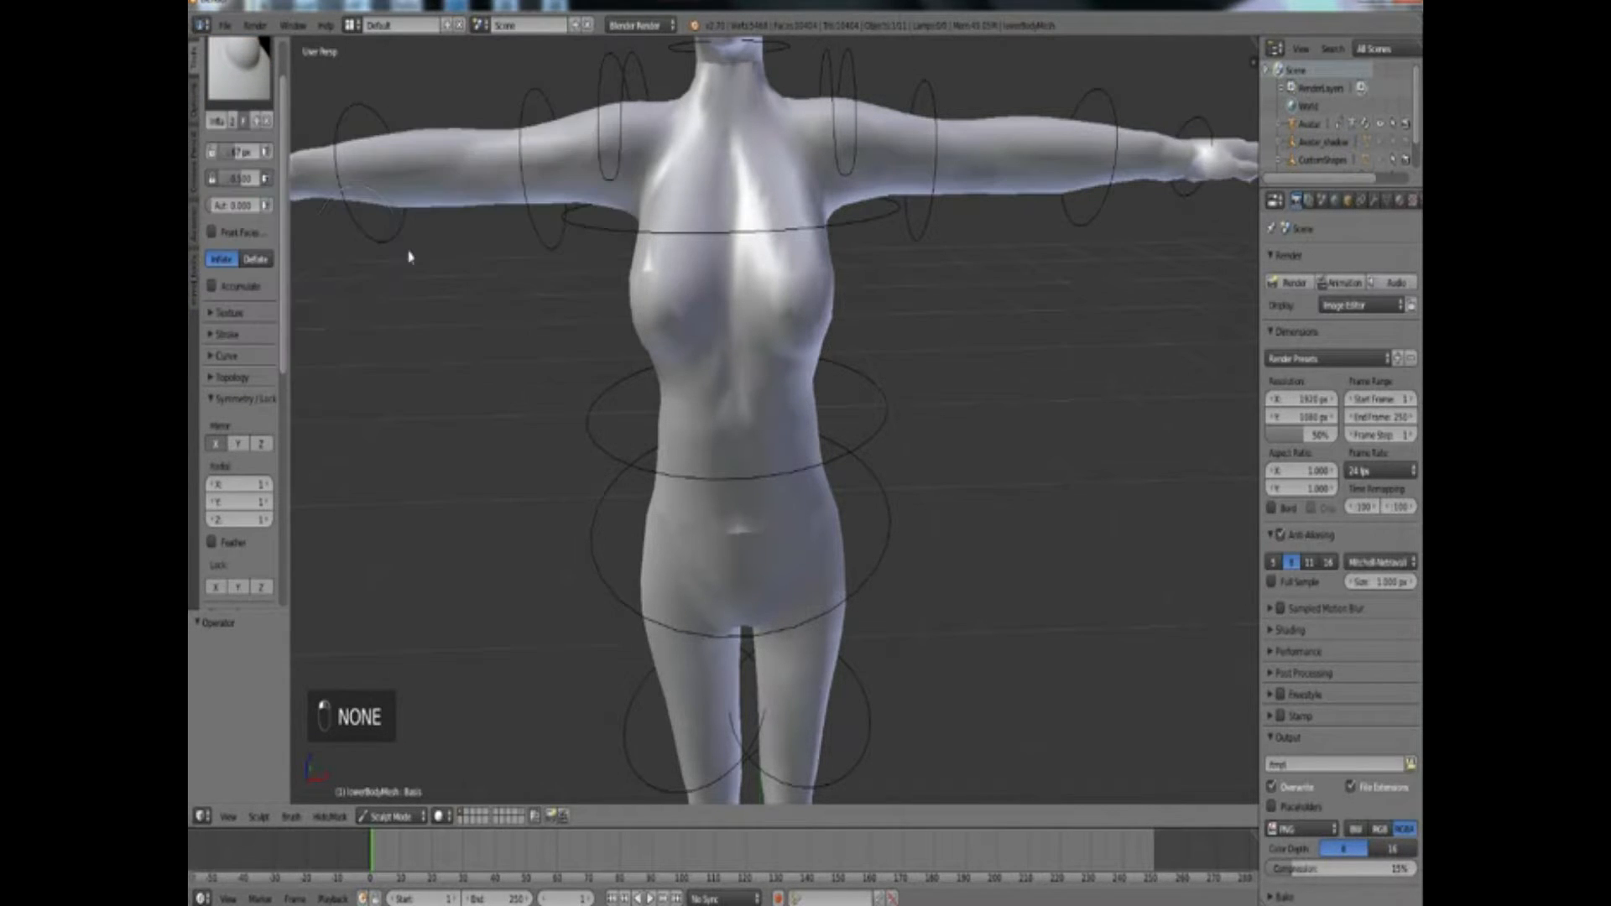
mouse_move(722, 299)
left_mouse_down()
mouse_move(621, 317)
mouse_move(669, 315)
mouse_move(651, 326)
mouse_move(681, 382)
mouse_move(640, 360)
mouse_move(686, 360)
mouse_move(713, 269)
mouse_move(733, 269)
left_mouse_up()
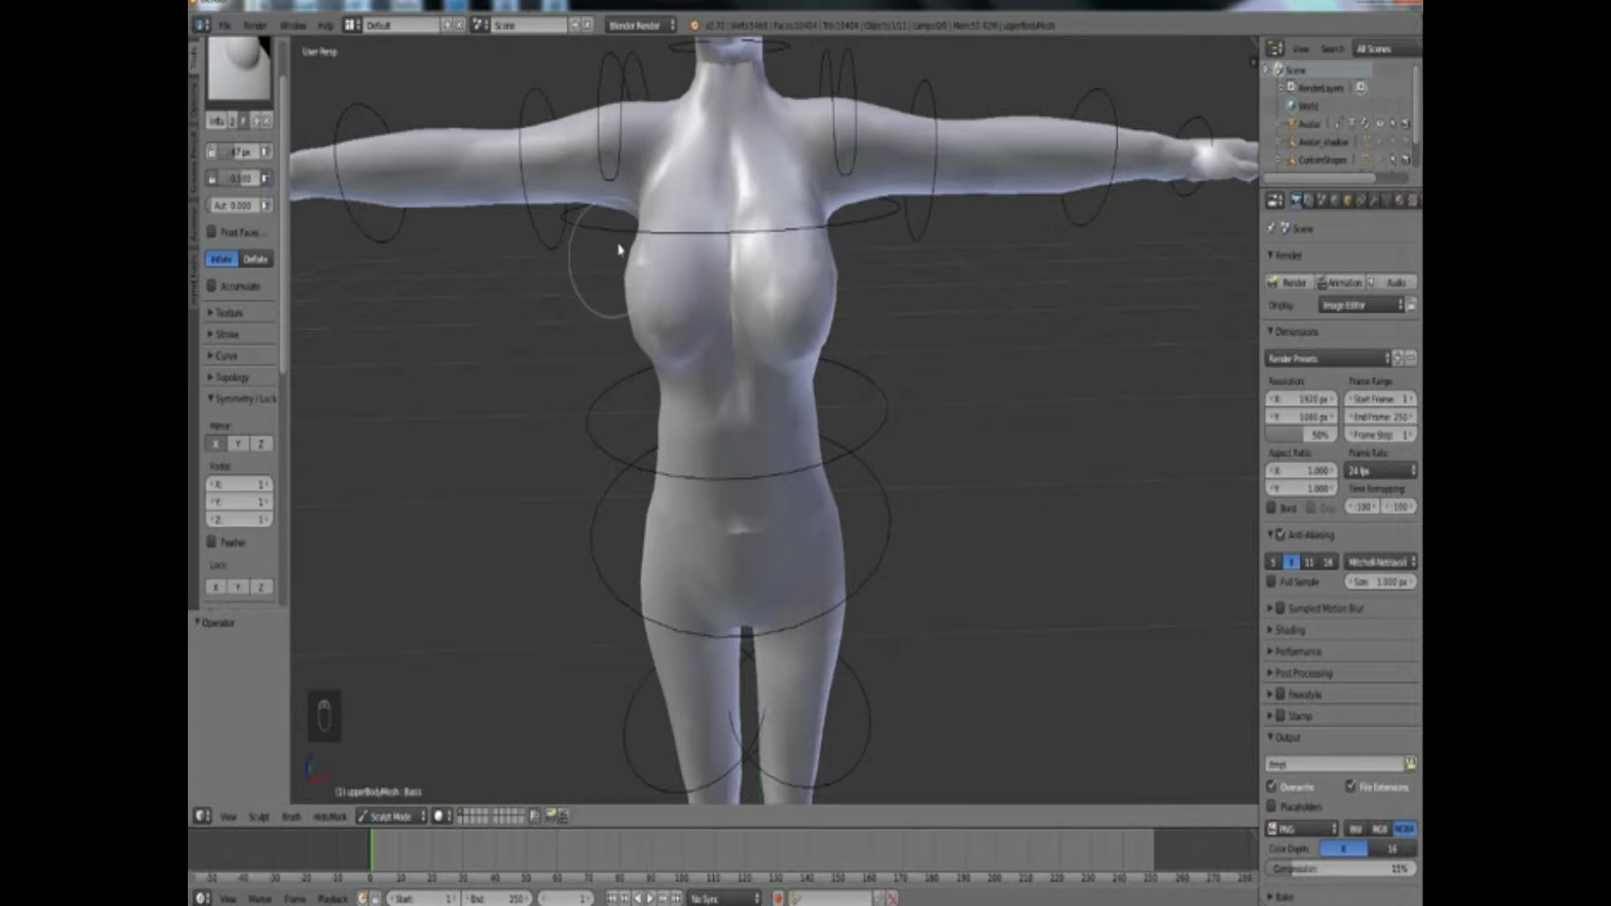
middle_click_drag(673, 306, 744, 260)
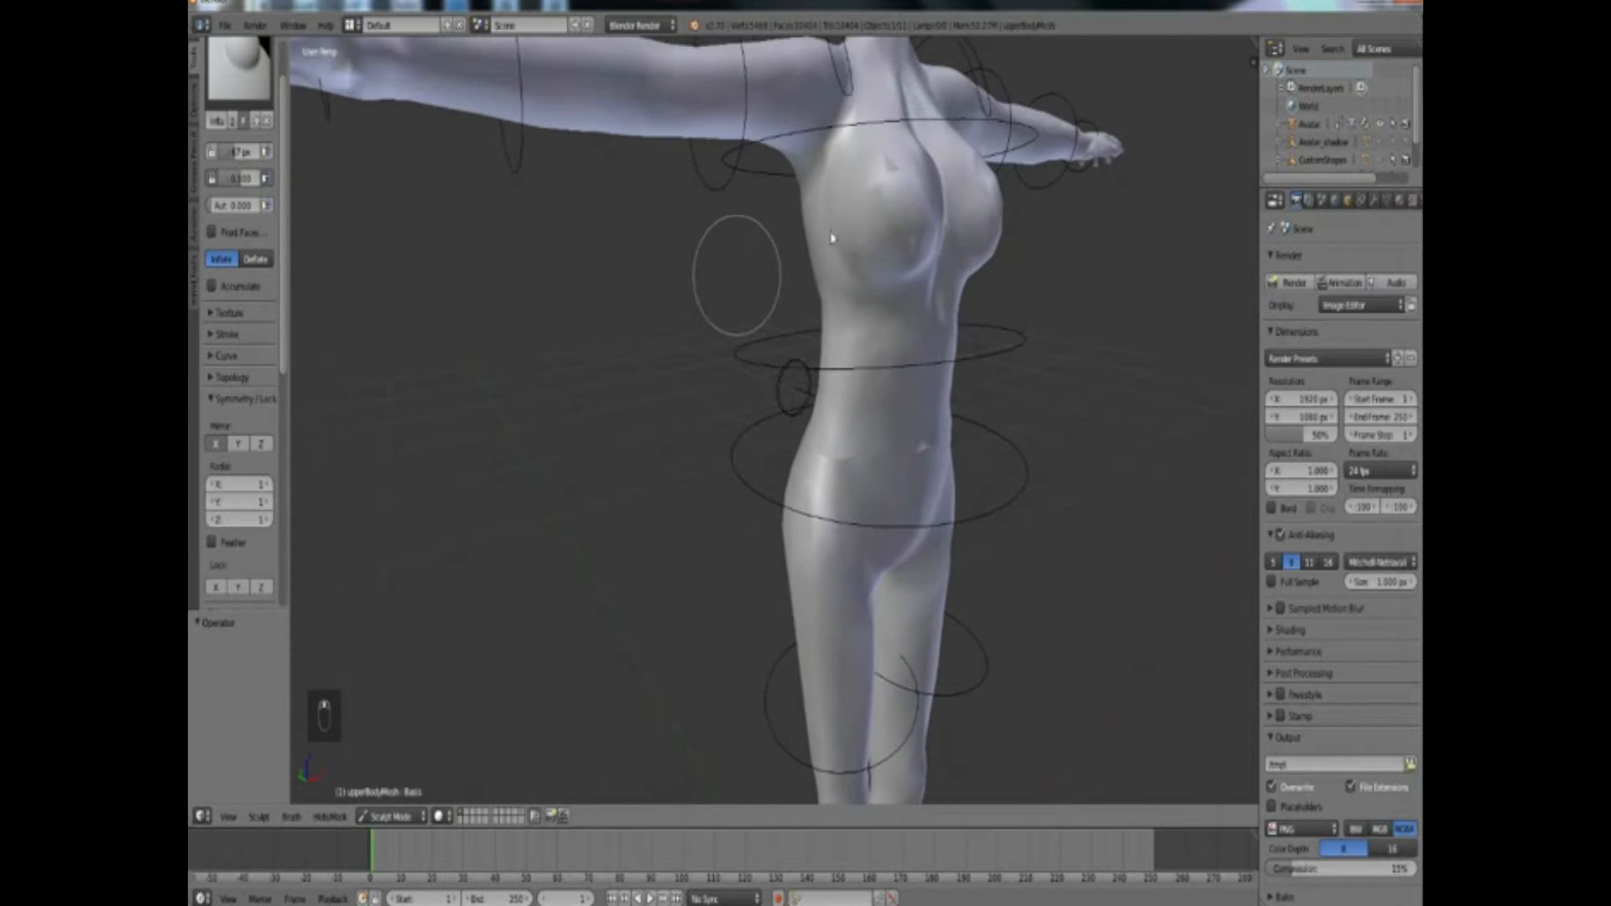
mouse_move(932, 170)
left_mouse_down()
mouse_move(896, 131)
mouse_move(911, 109)
mouse_move(904, 159)
left_mouse_up()
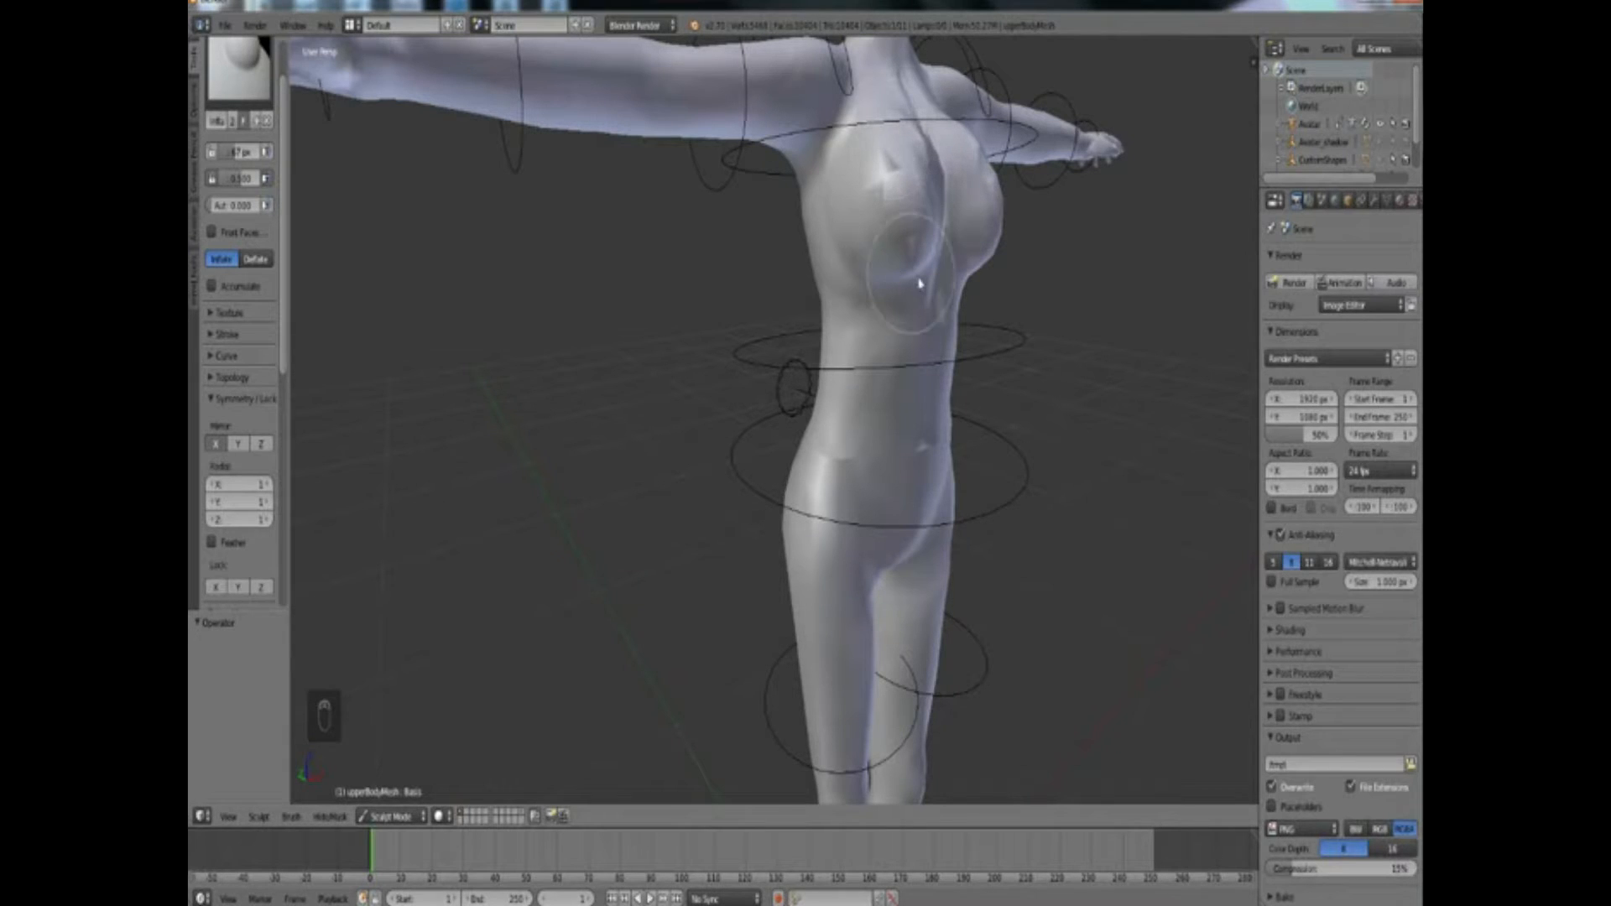
Revert through the undo history to the state before the brush strength and radius changes
key("ctrl+alt+z")
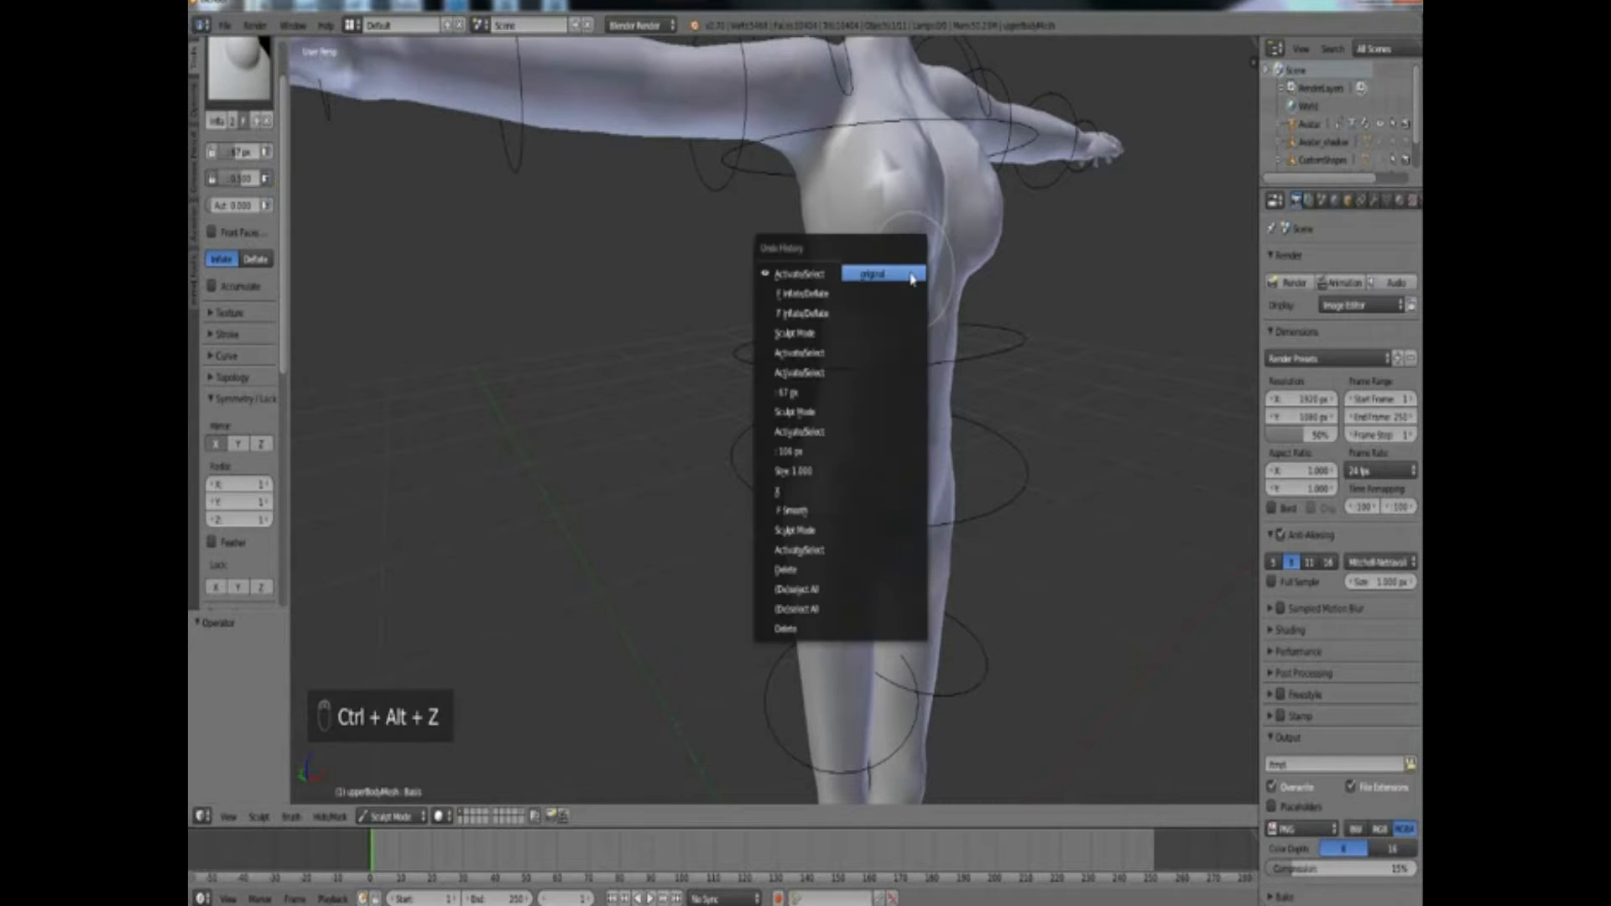
left_click(805, 489)
middle_click_drag(891, 272, 801, 277)
scroll(802, 277, "down", 5)
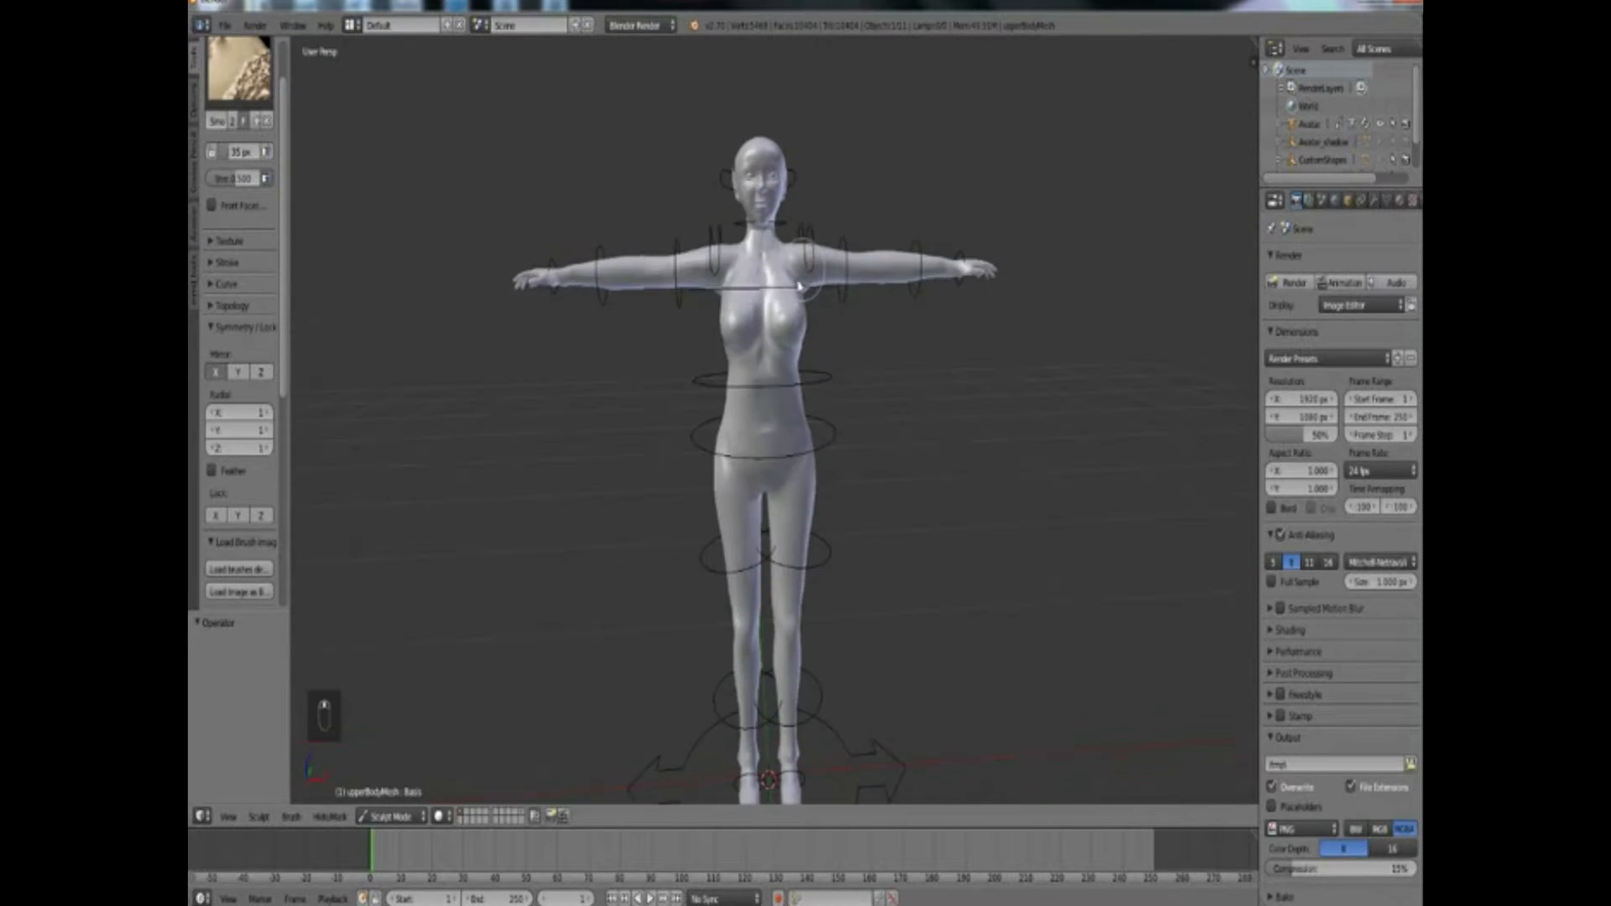
scroll(802, 302, "up", 2)
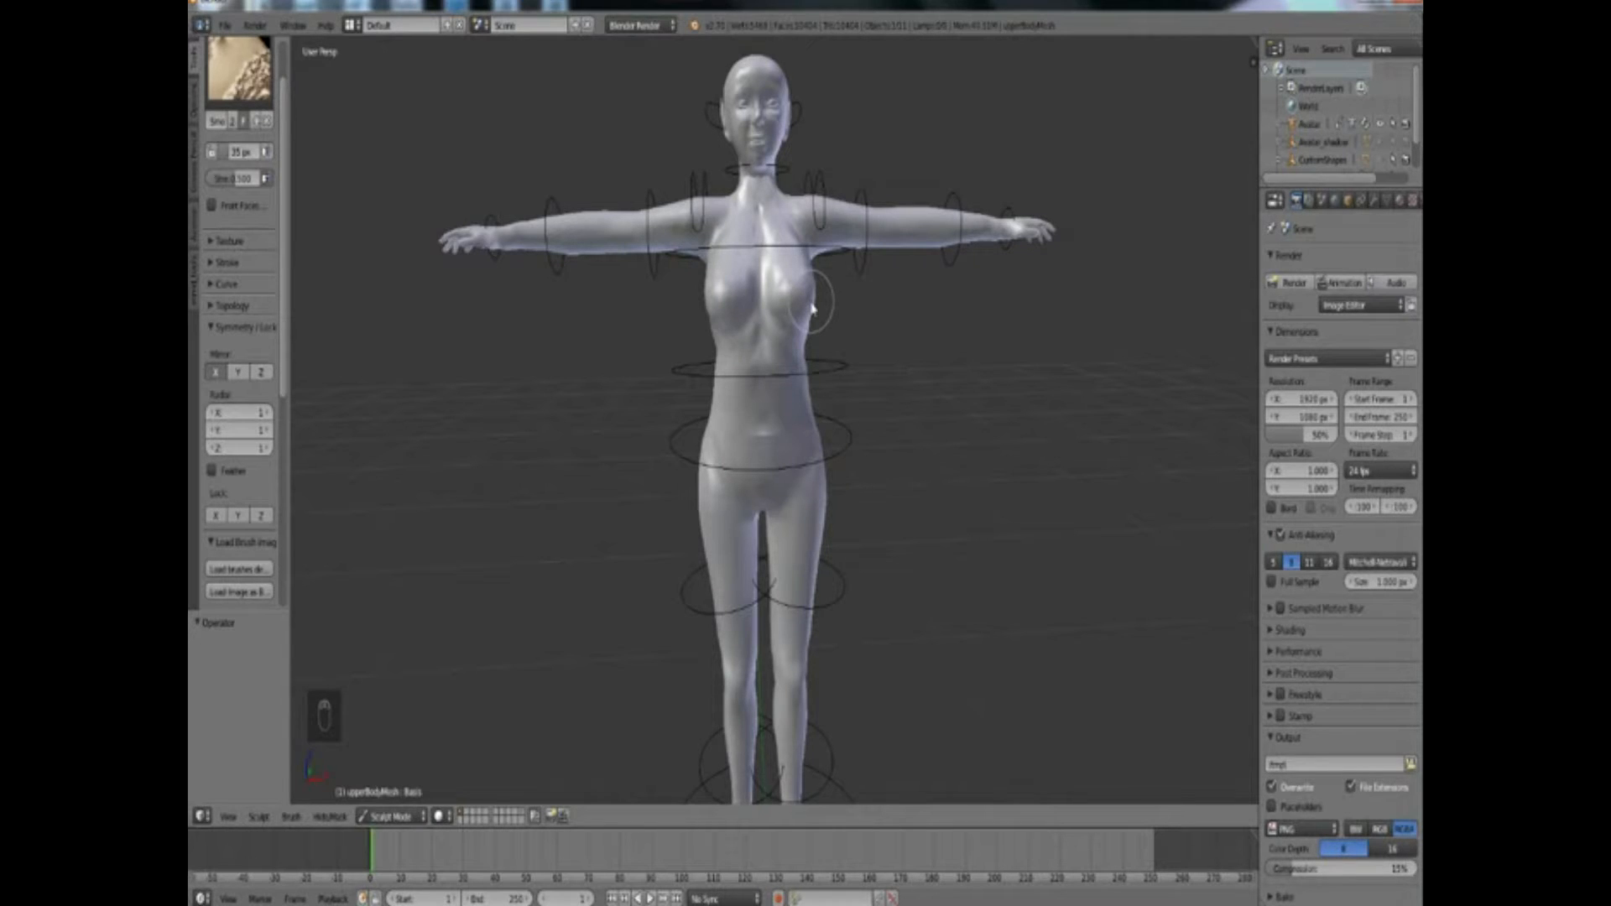
left_click(241, 80)
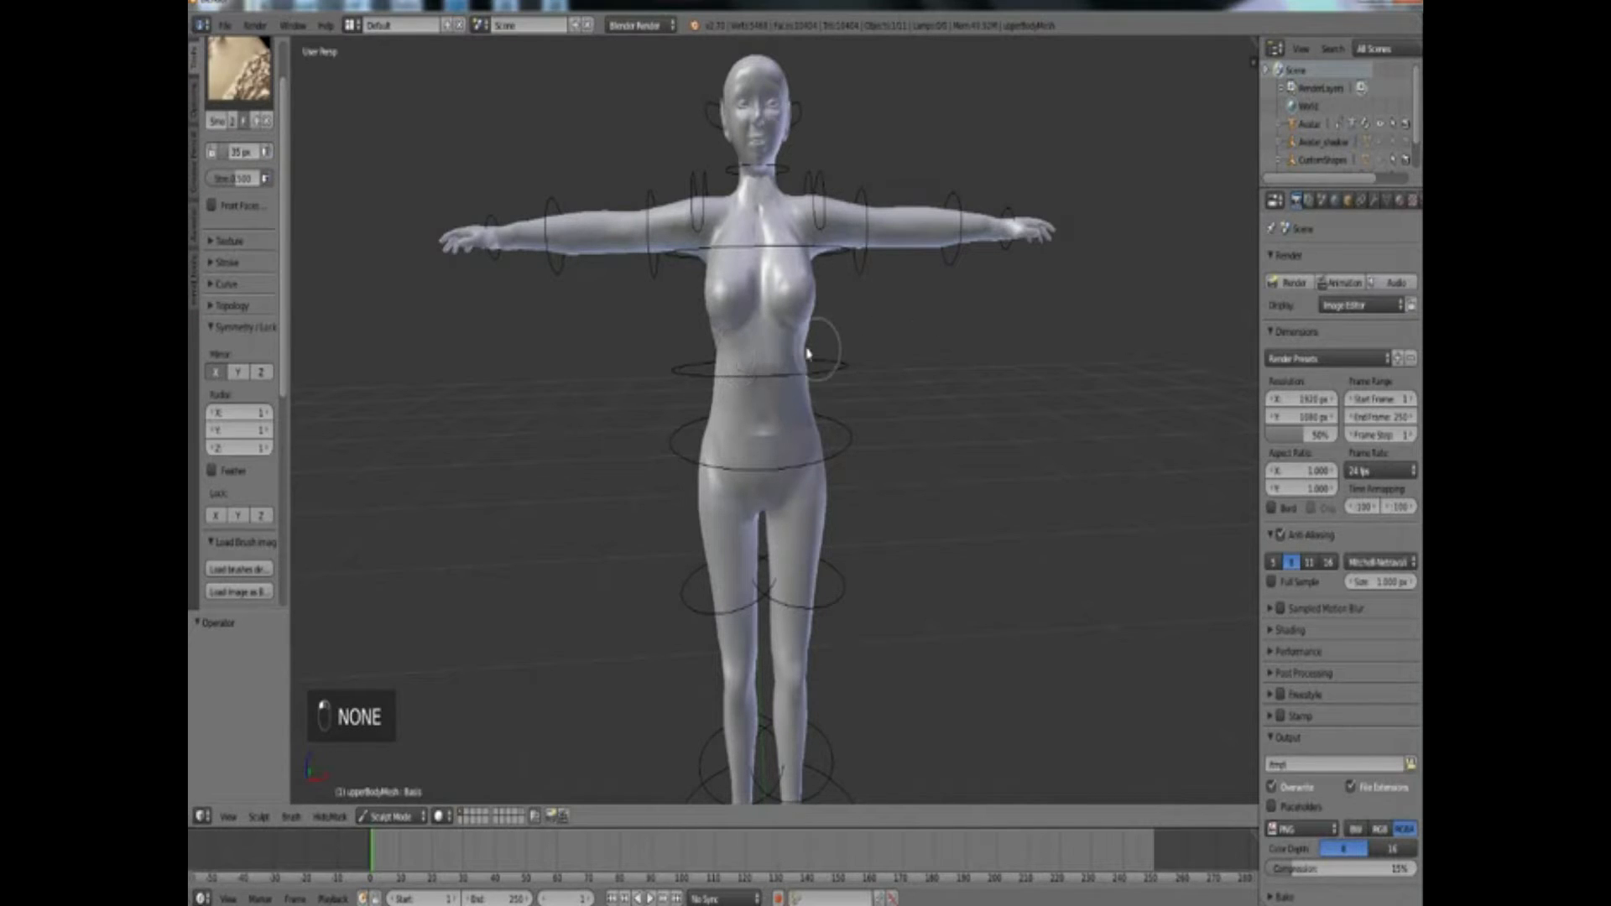
scroll(978, 316, "up", 1)
scroll(779, 342, "up", 1)
middle_click_drag(779, 342, 778, 384)
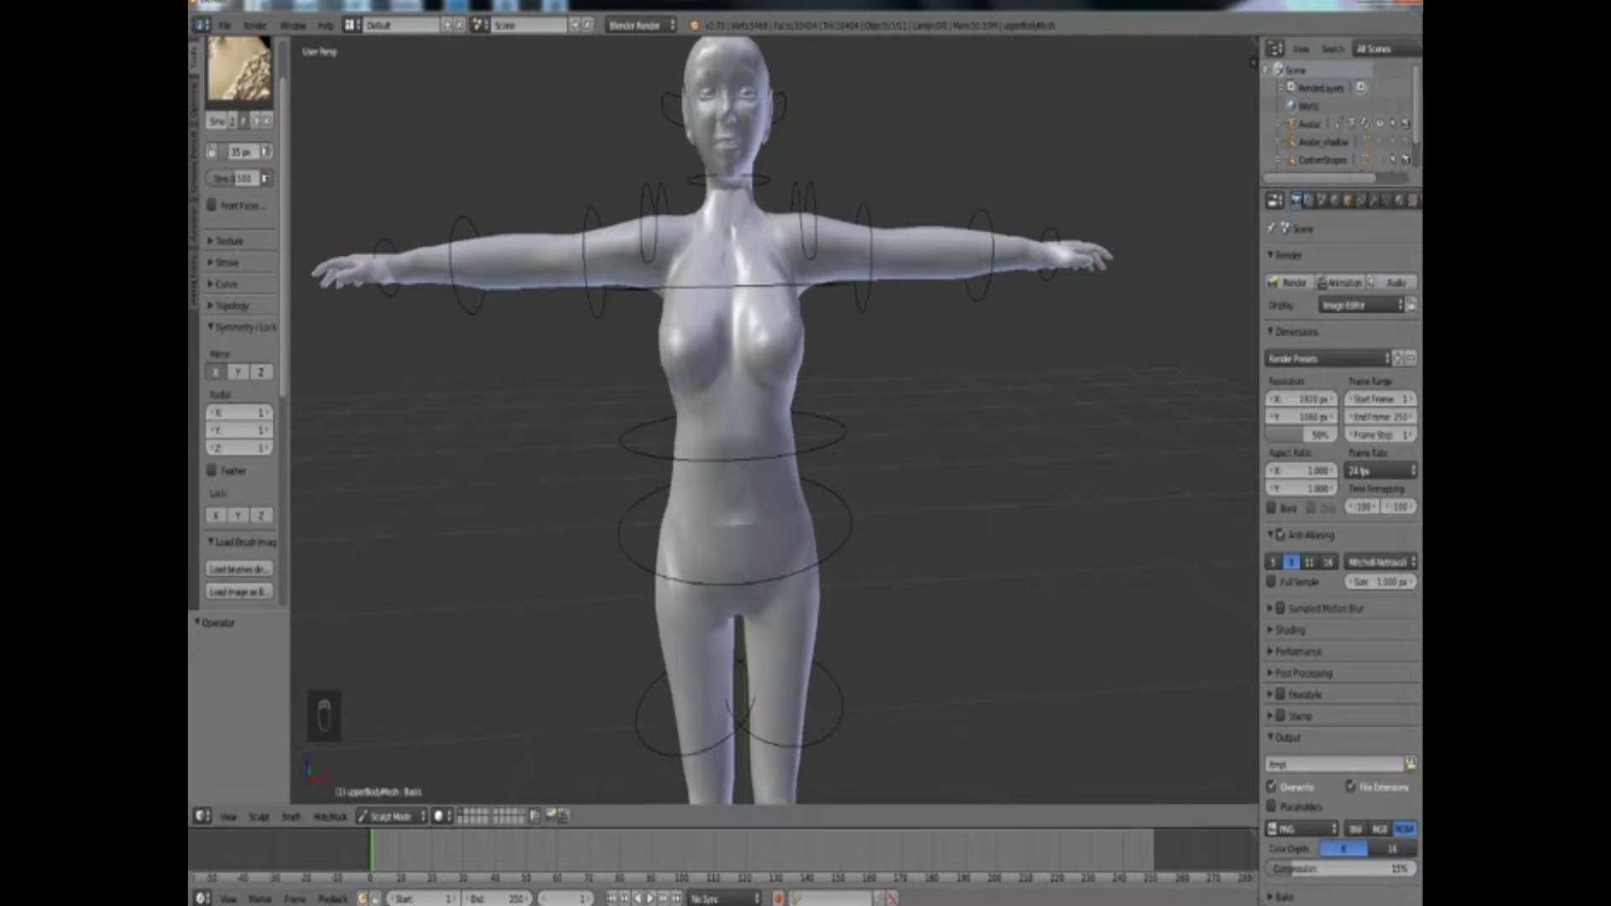
Show the upper body mesh's material settings and switch the mesh from Sculpt Mode to Edit Mode
left_click(1398, 201)
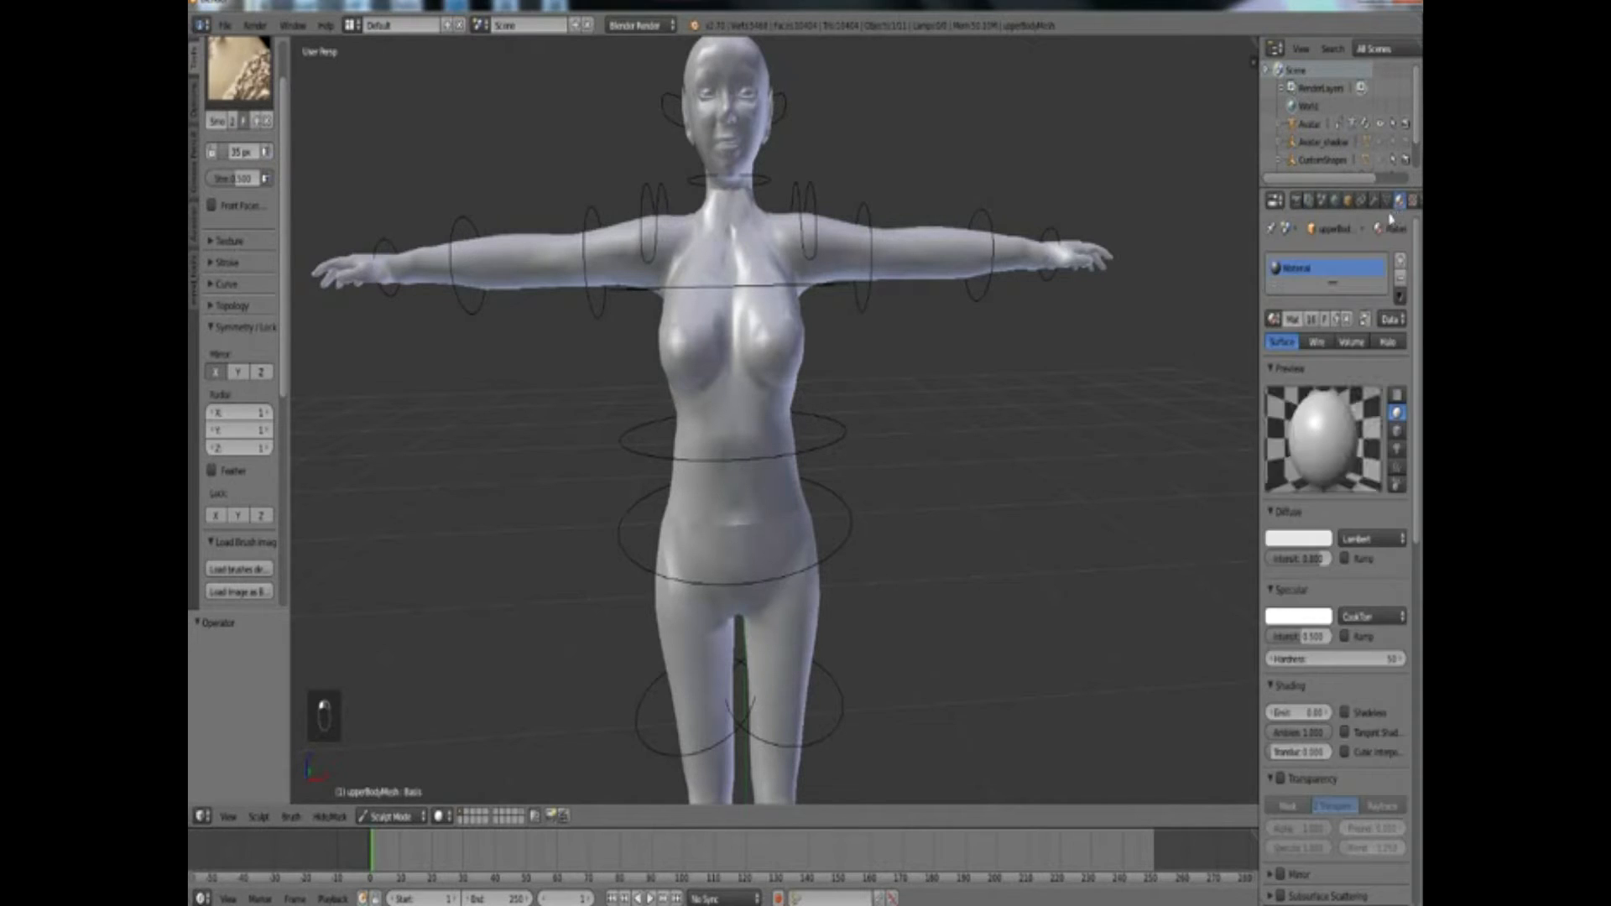
left_click(390, 817)
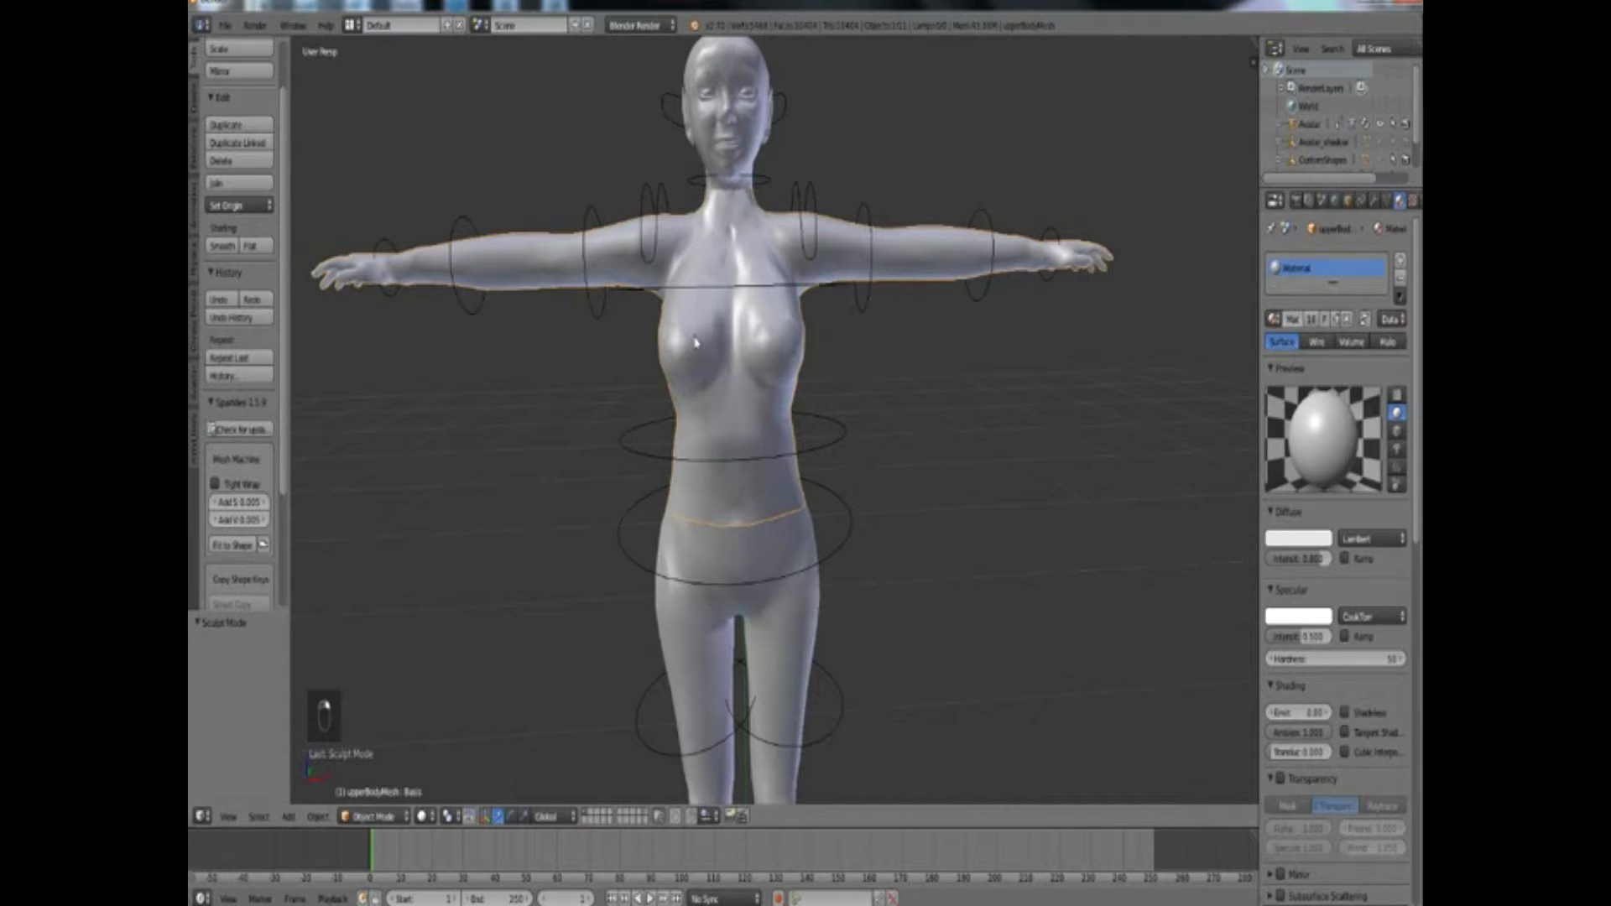
key("Tab")
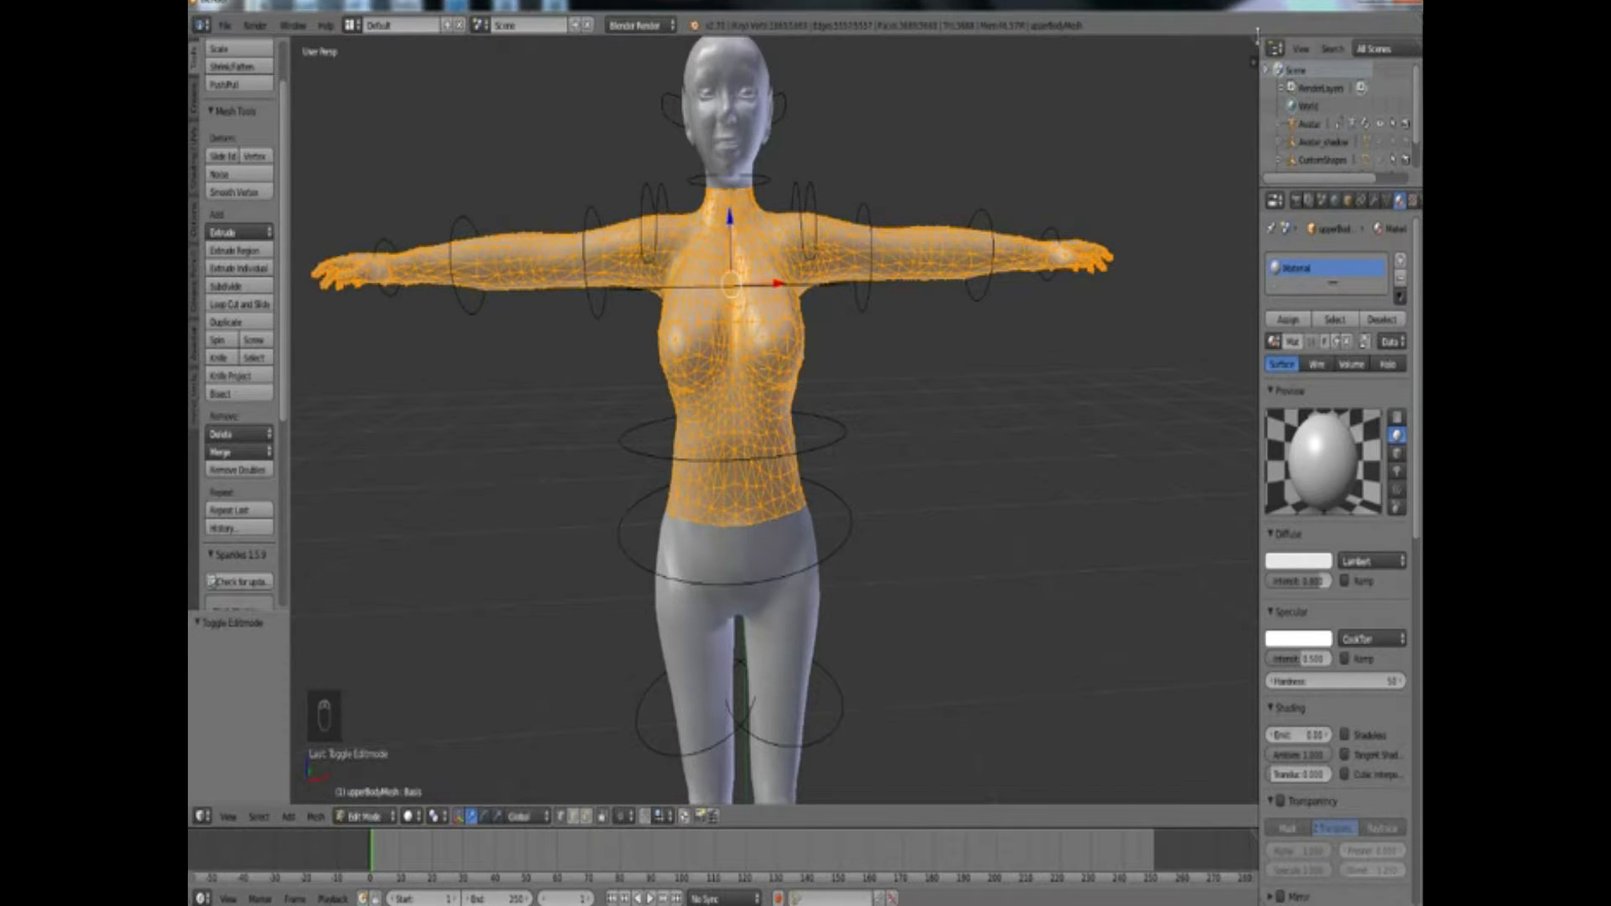
Split the 3D view in two and turn the new area into a UV/Image Editor
left_click_drag(1256, 40, 923, 806)
left_click(917, 816)
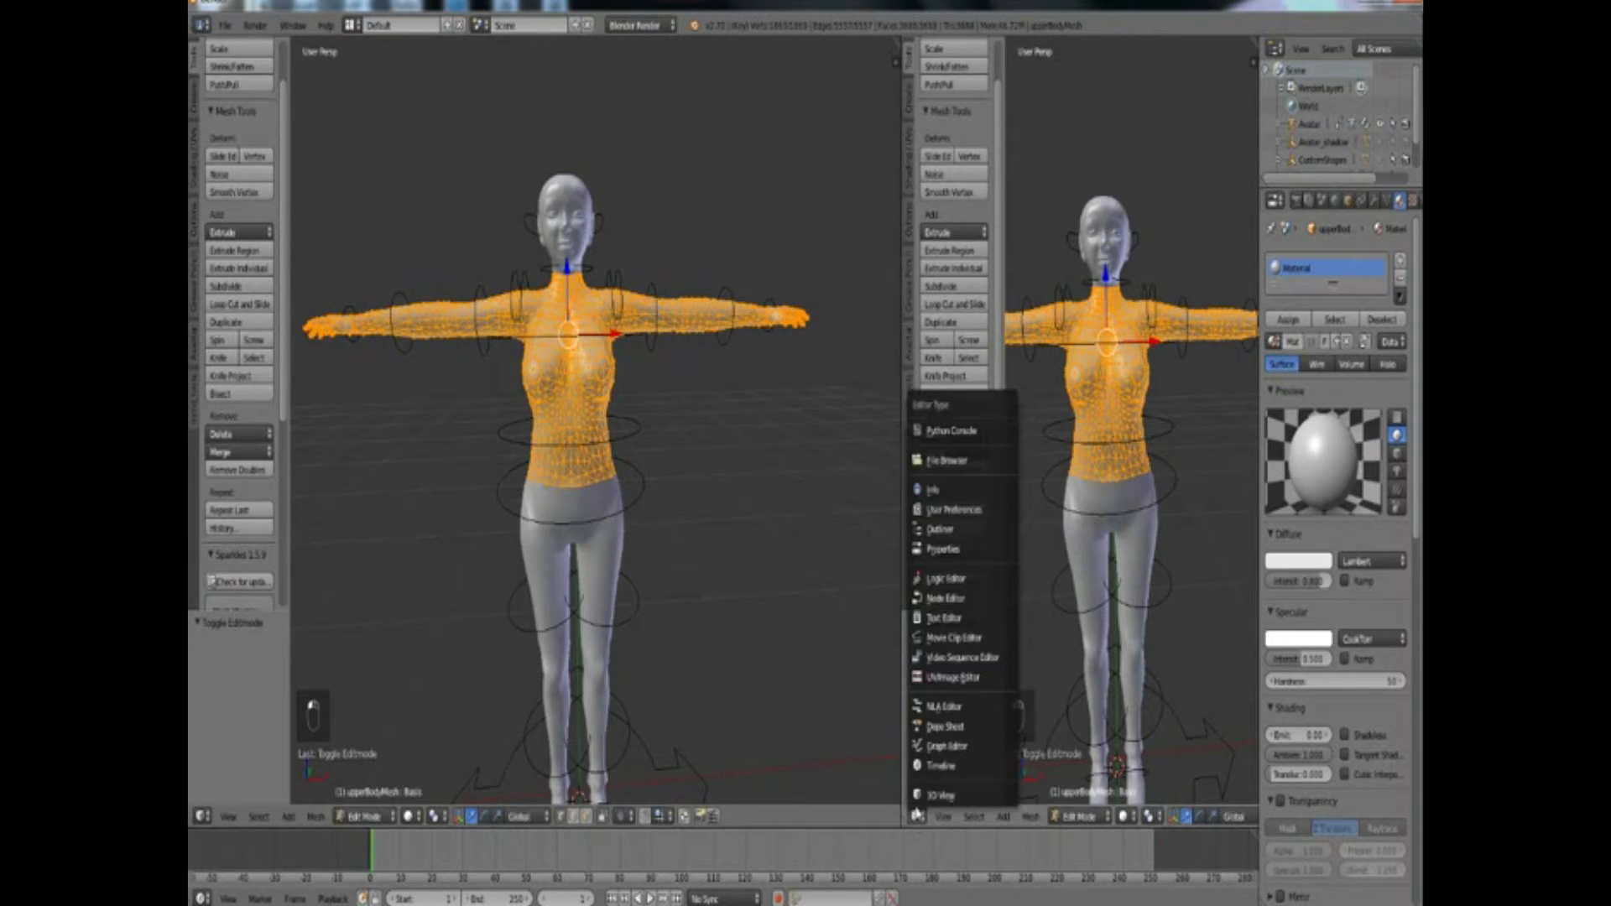
left_click(937, 678)
scroll(1051, 386, "up", 3)
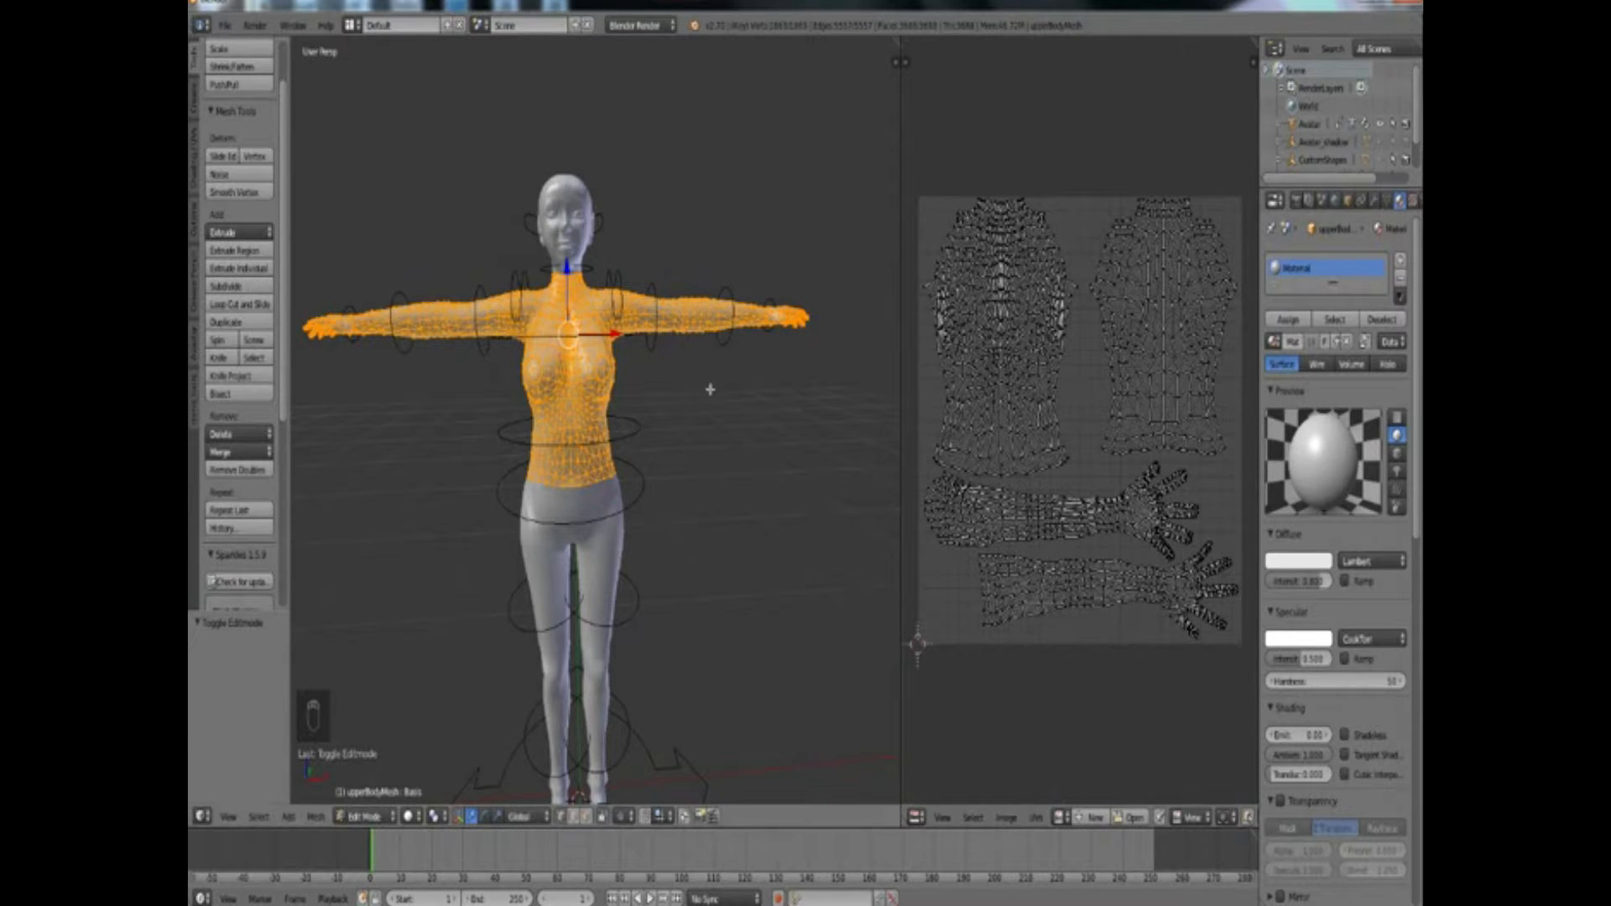
Remove the default material slot from the upper body mesh in Object Mode and create a new material named Upper
key("Tab")
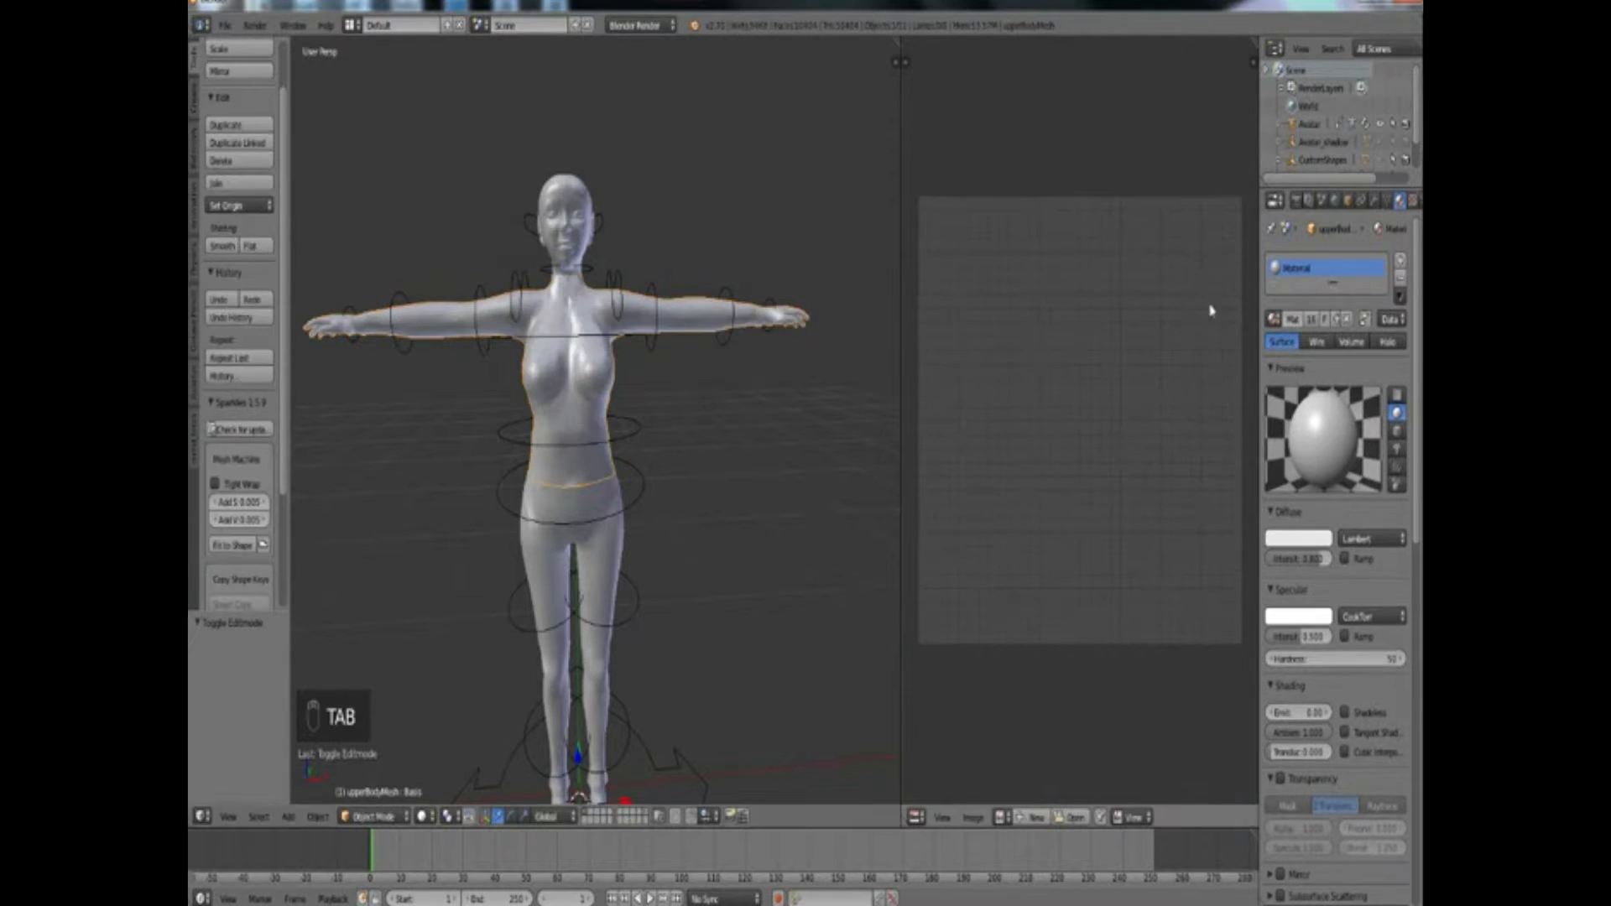
left_click(1401, 278)
left_click(1350, 319)
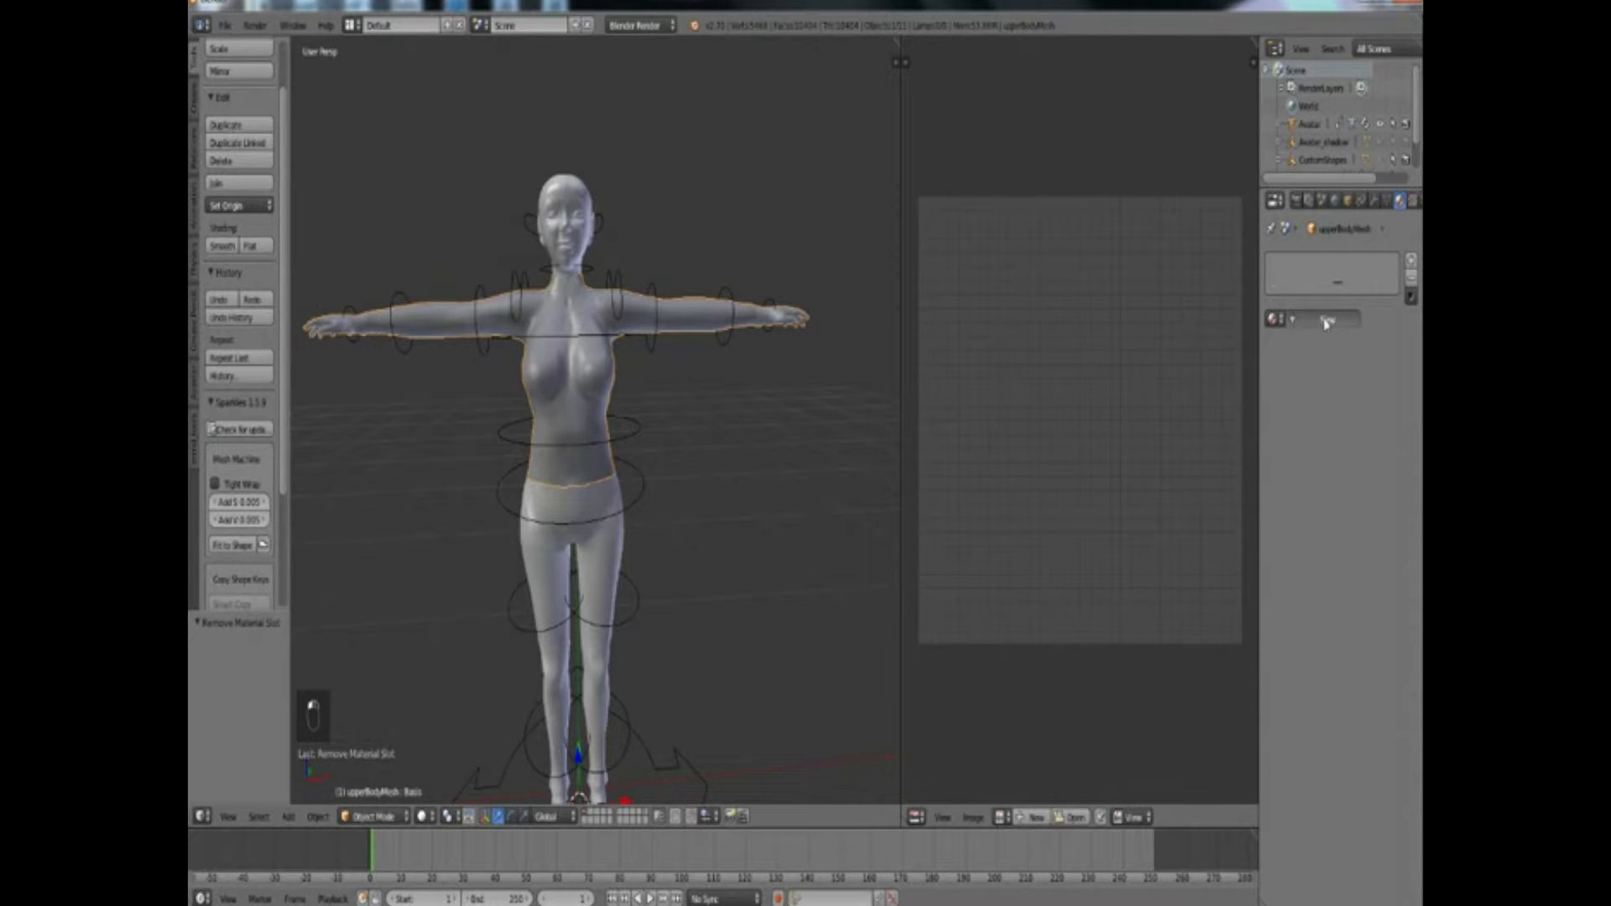
double_click(1308, 268)
type("Upper")
key("Return")
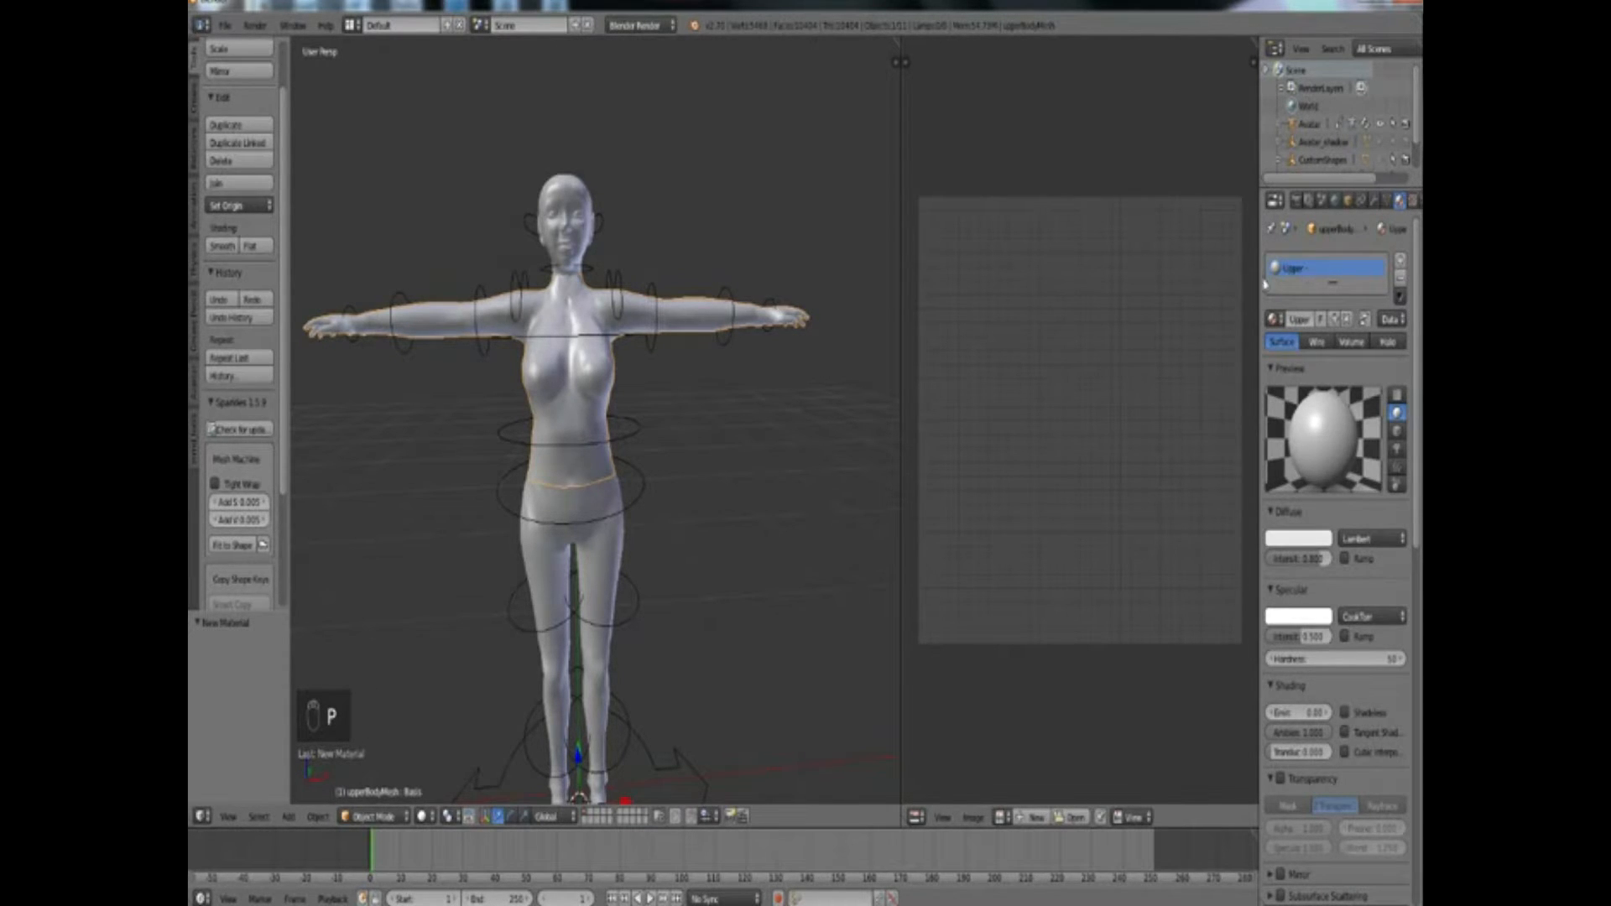
Select all geometry of the upper body mesh in Edit Mode and assign the Upper material to it
key("Tab")
key("a")
key("a")
key("a")
key("a")
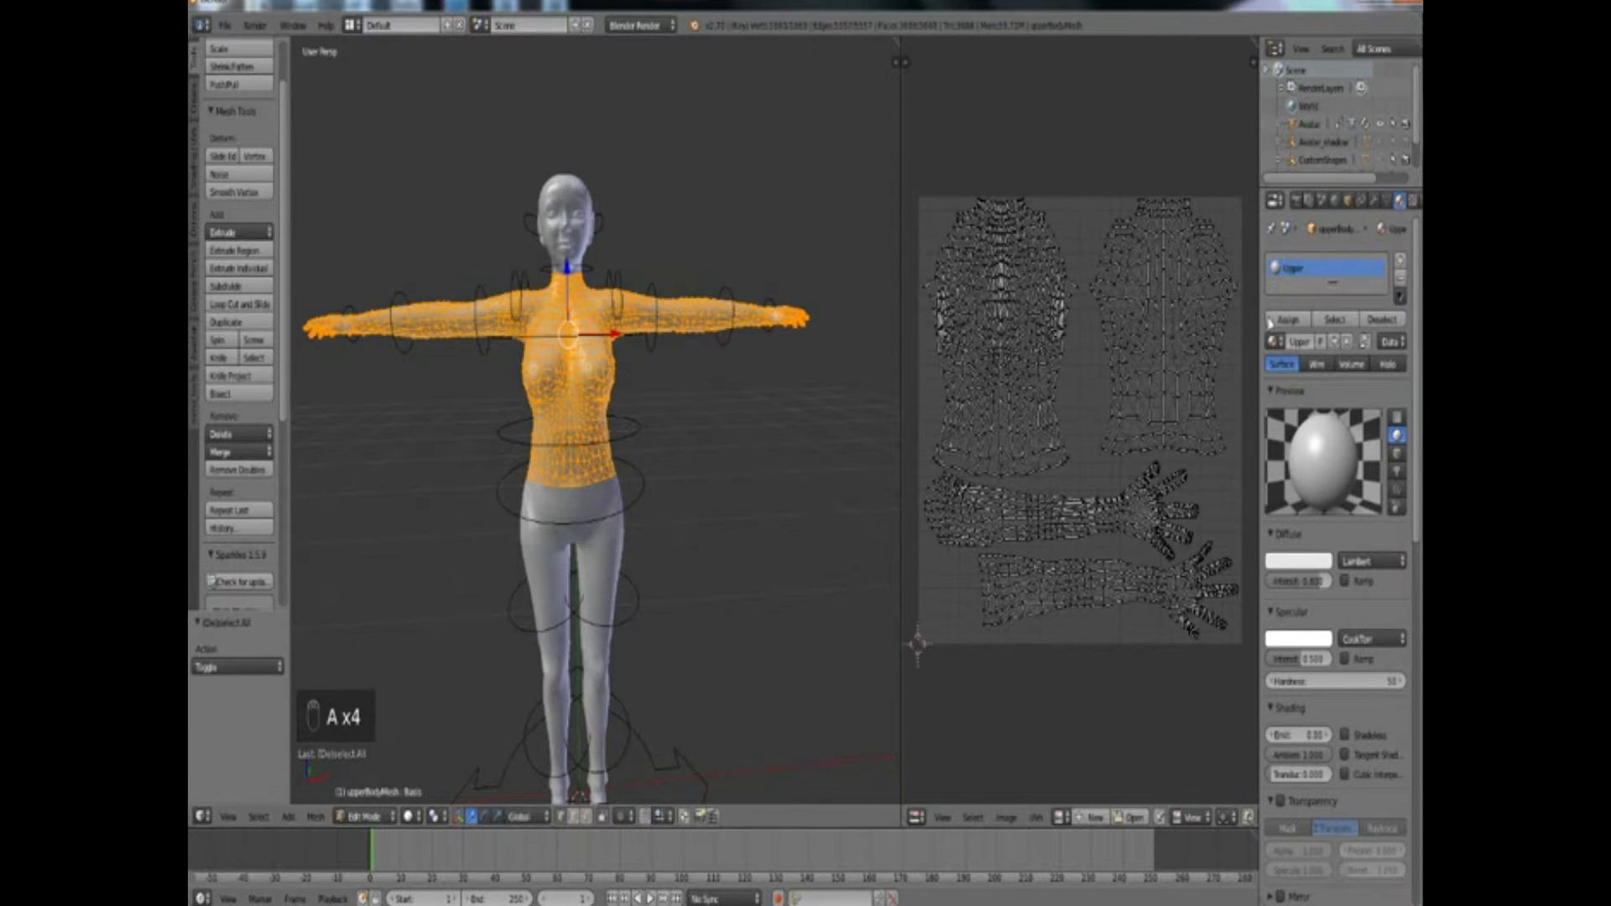
left_click(1288, 320)
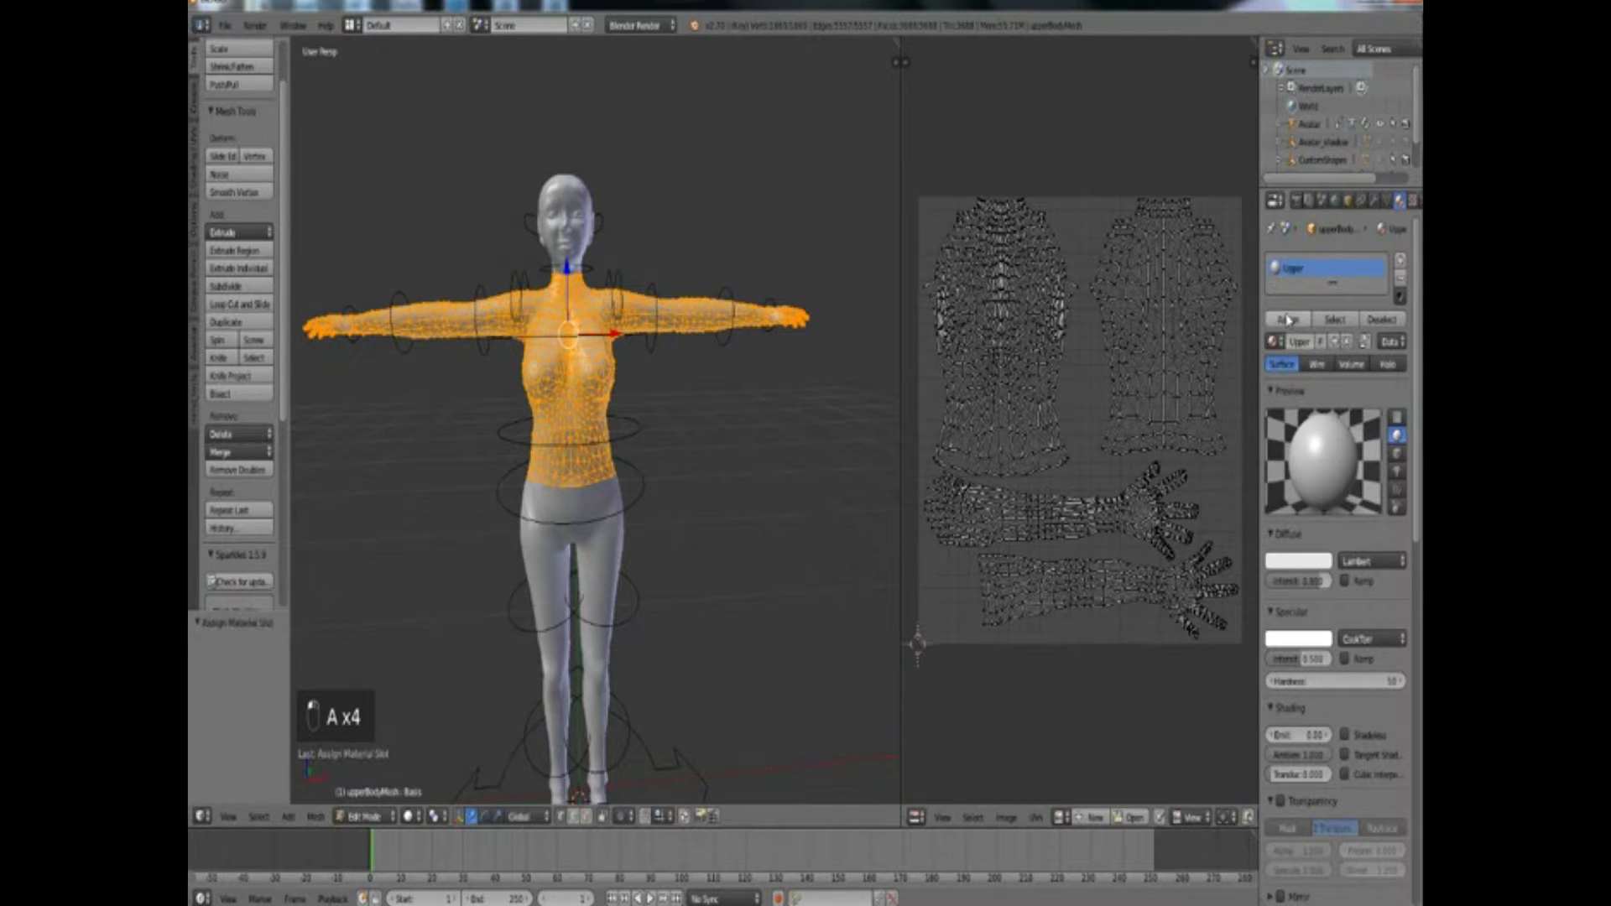
Add a second slot with a new material named Lower to the lower body mesh and assign it to the whole mesh
key("Tab")
right_click(597, 558)
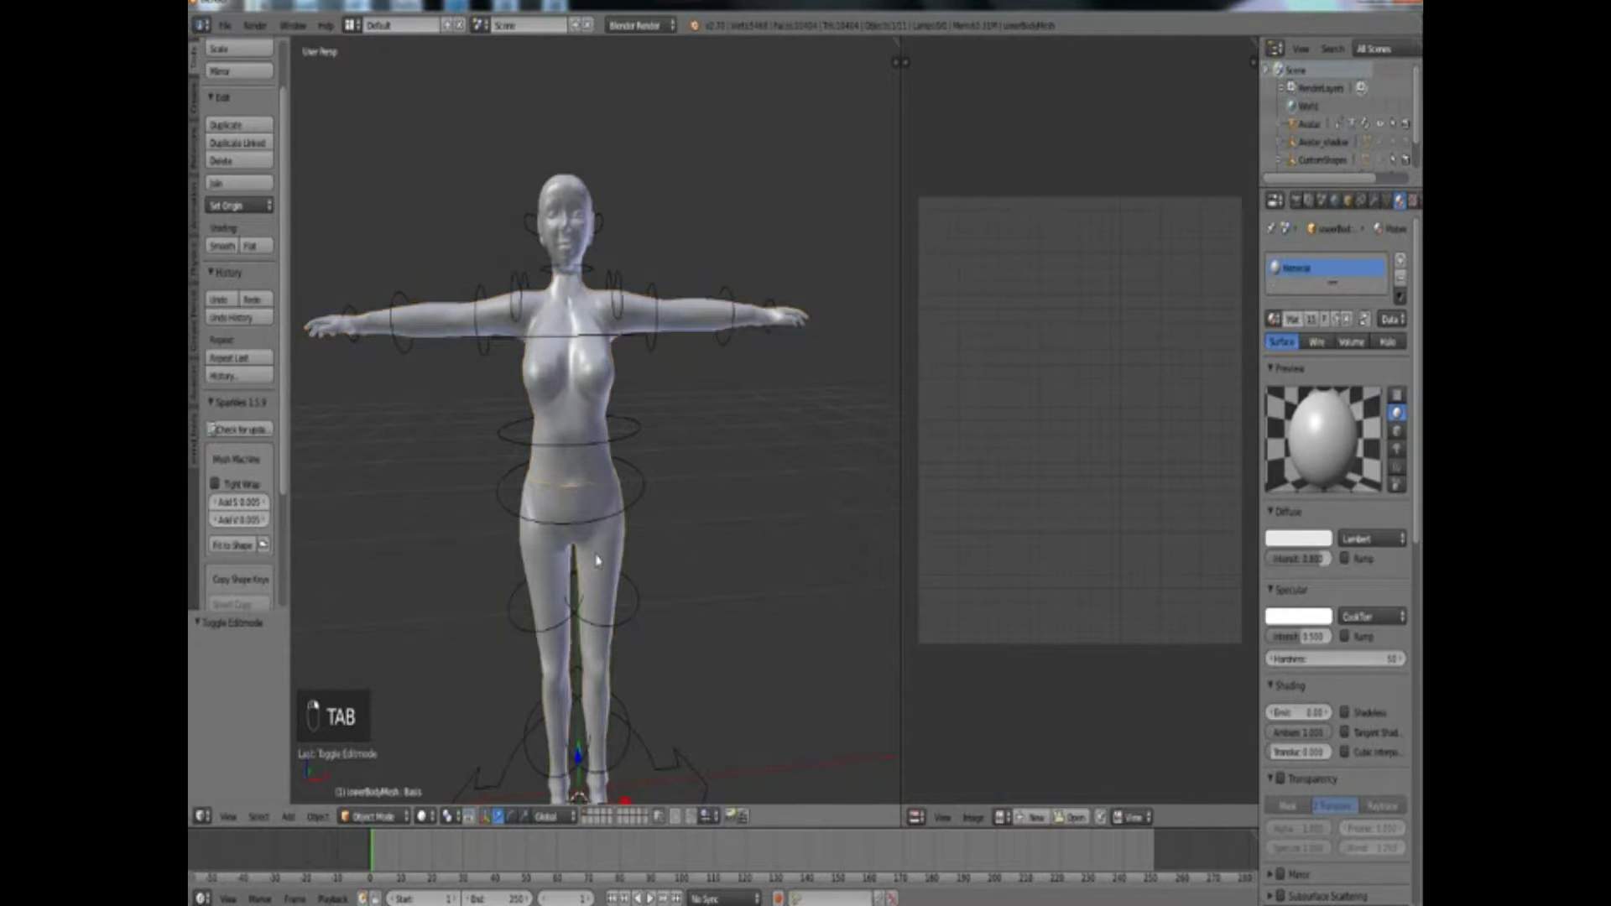
key("Tab")
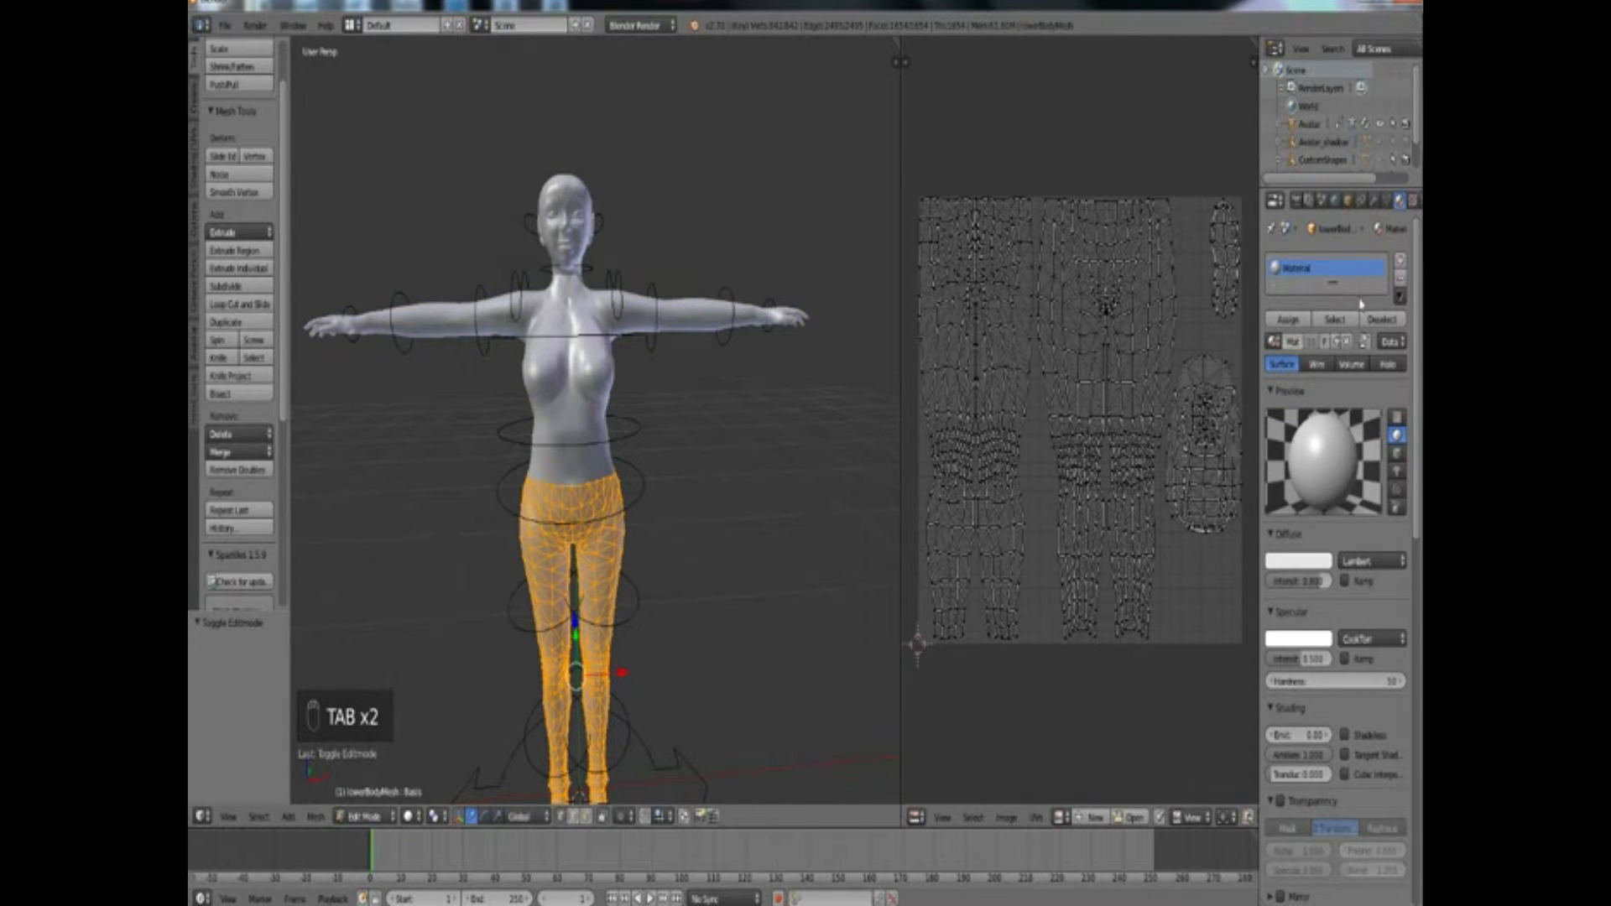
left_click(1399, 261)
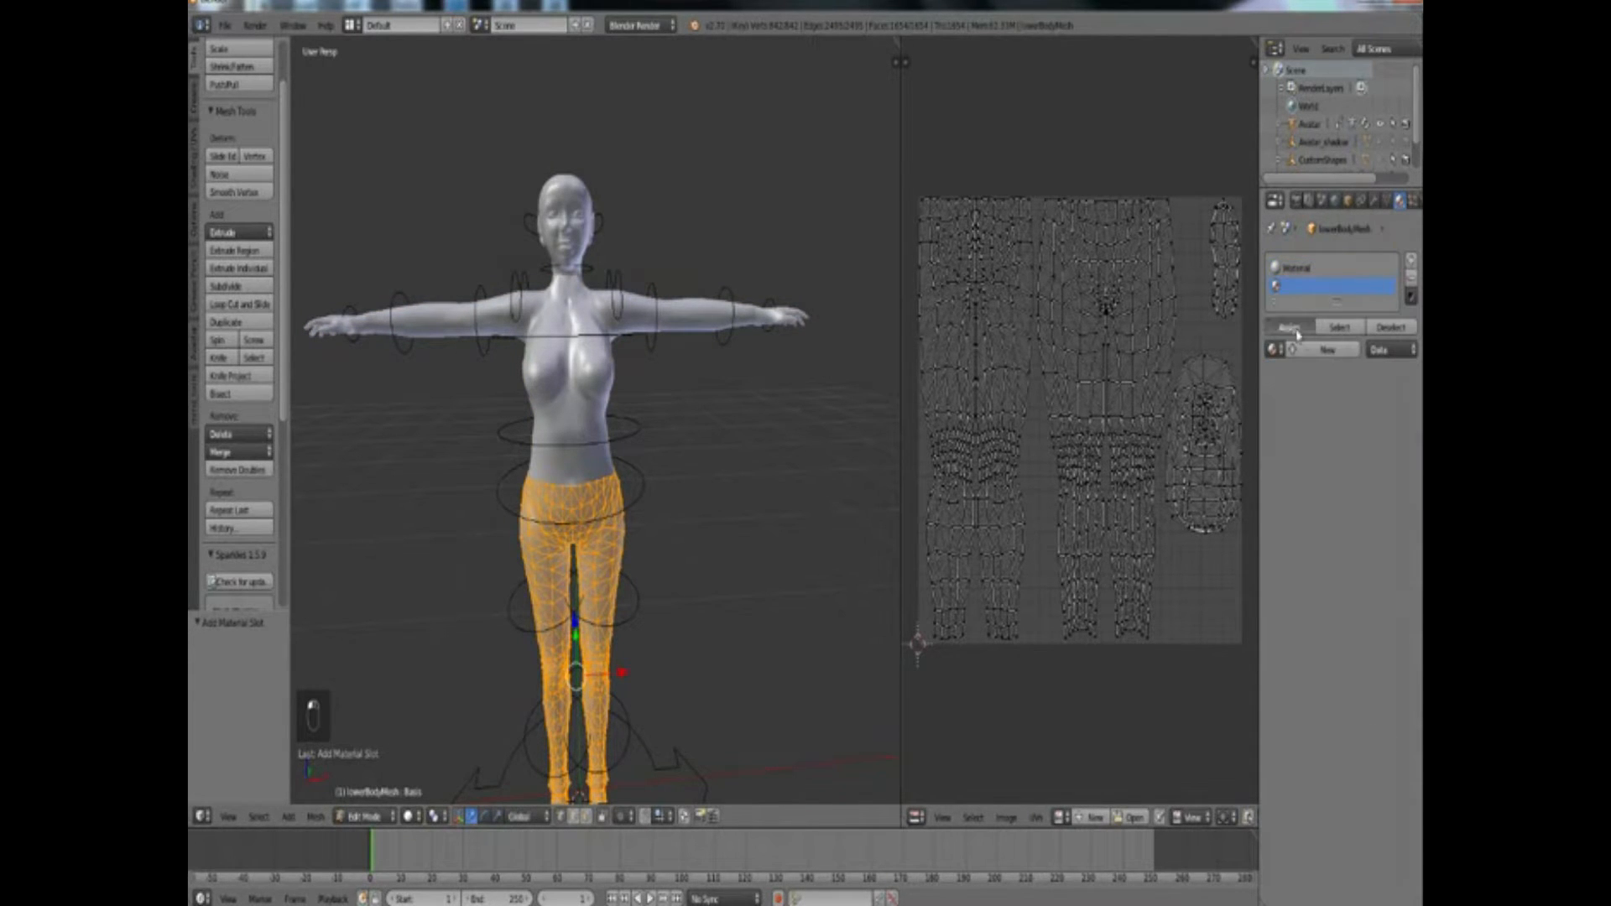
left_click(1309, 351)
double_click(1299, 288)
type("Inner")
key("Return")
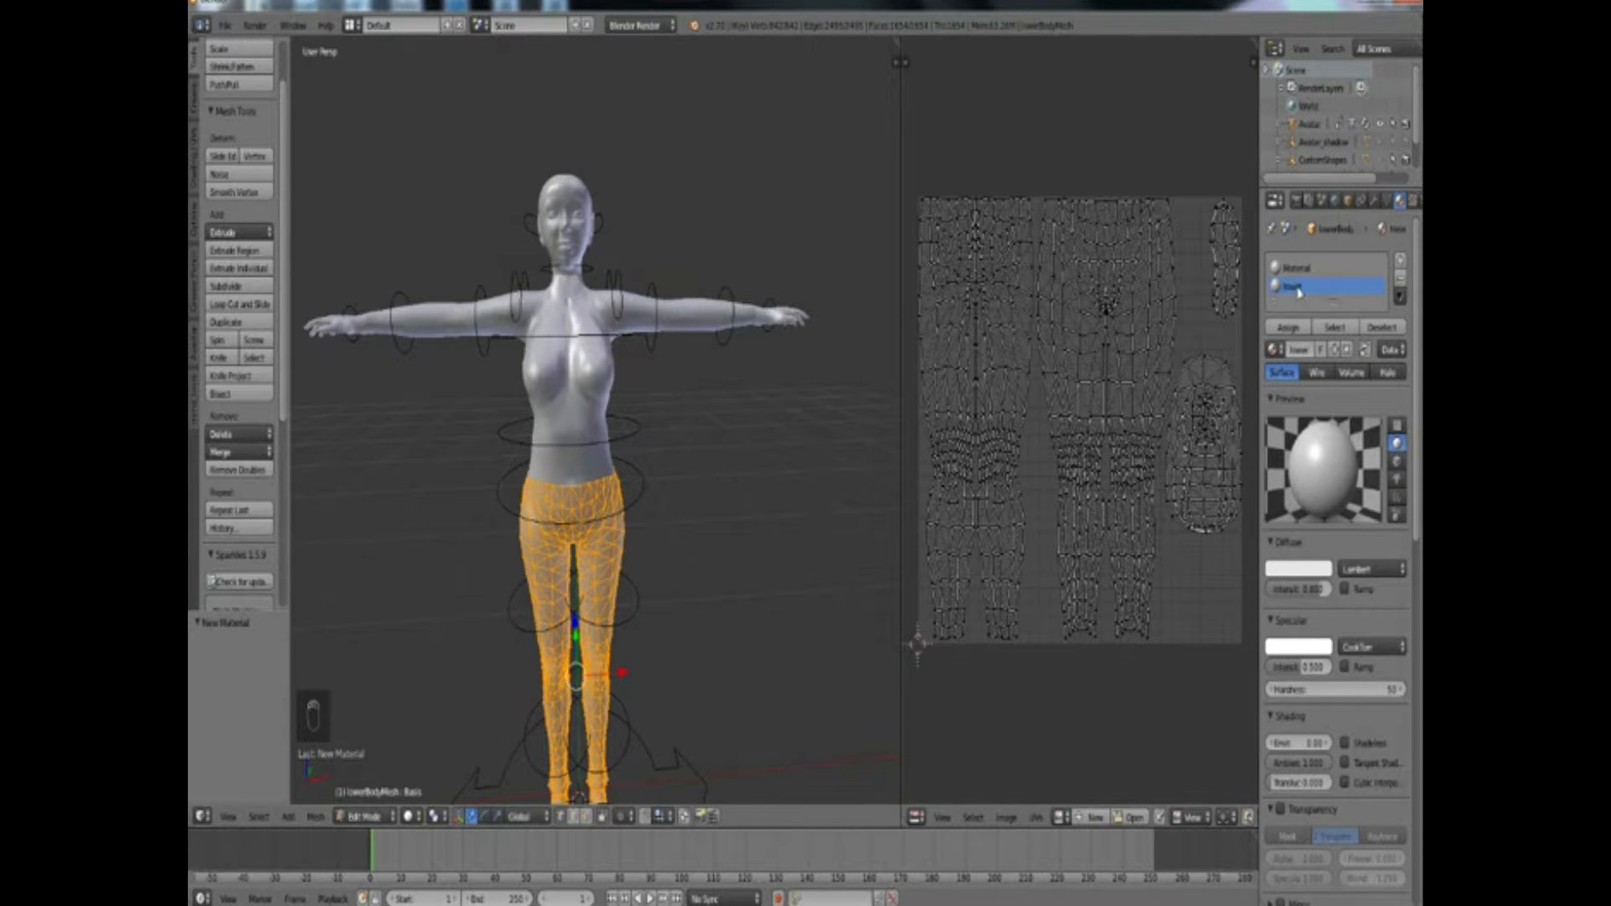
left_click(1297, 327)
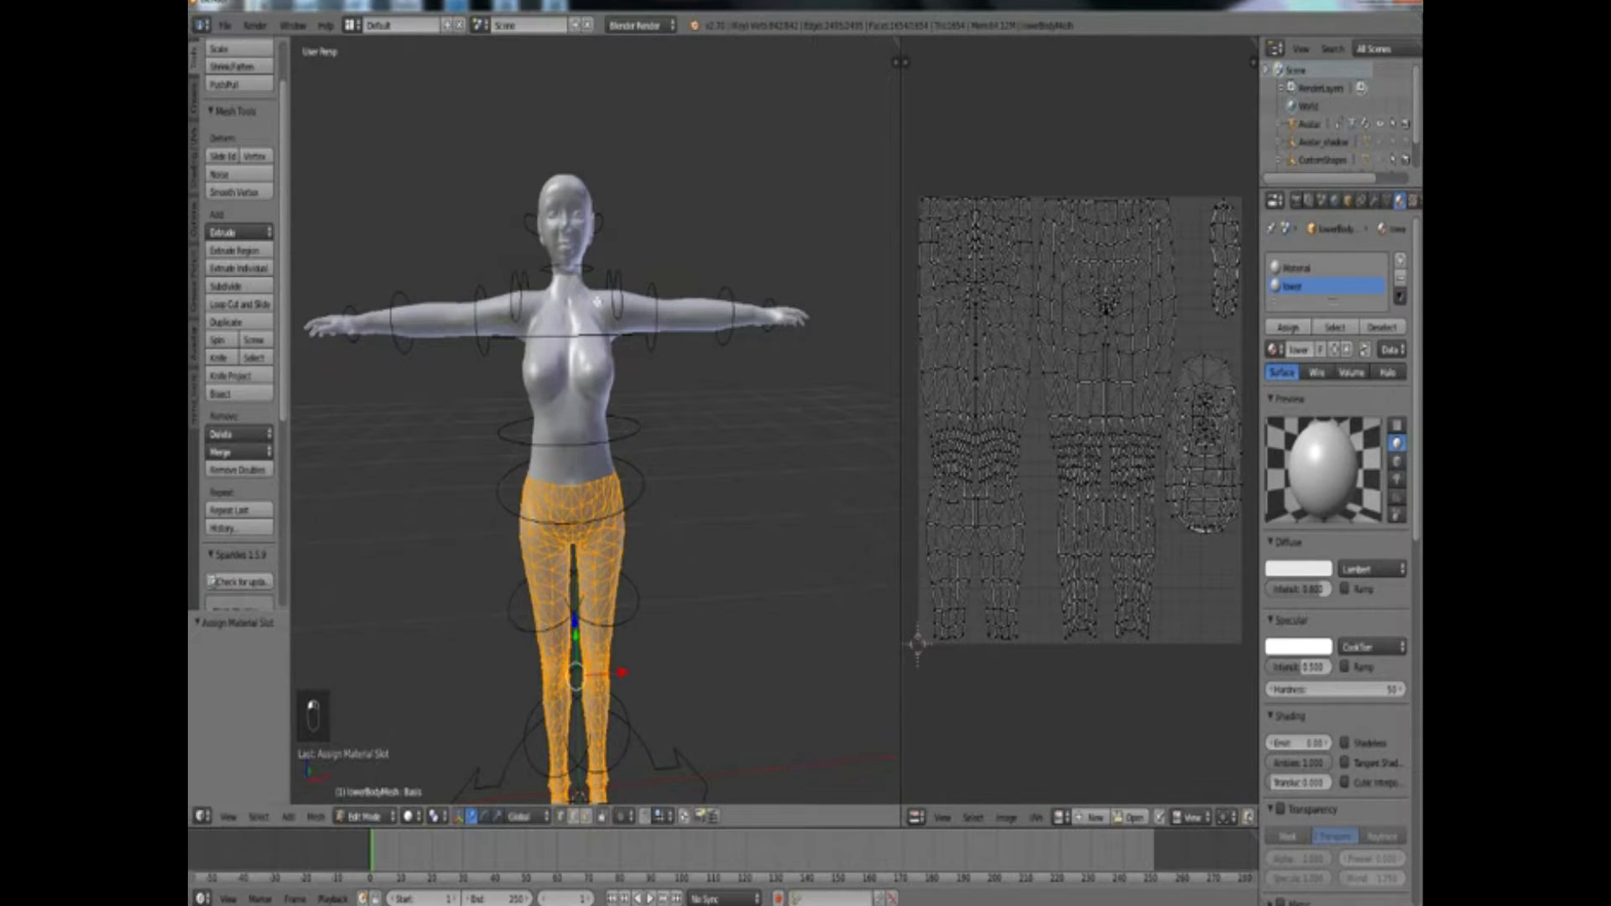
Switch to the head mesh and select all of its geometry in Edit Mode
key("Tab")
right_click(561, 195)
key("Tab")
key("a")
key("a")
key("a")
key("a")
key("a")
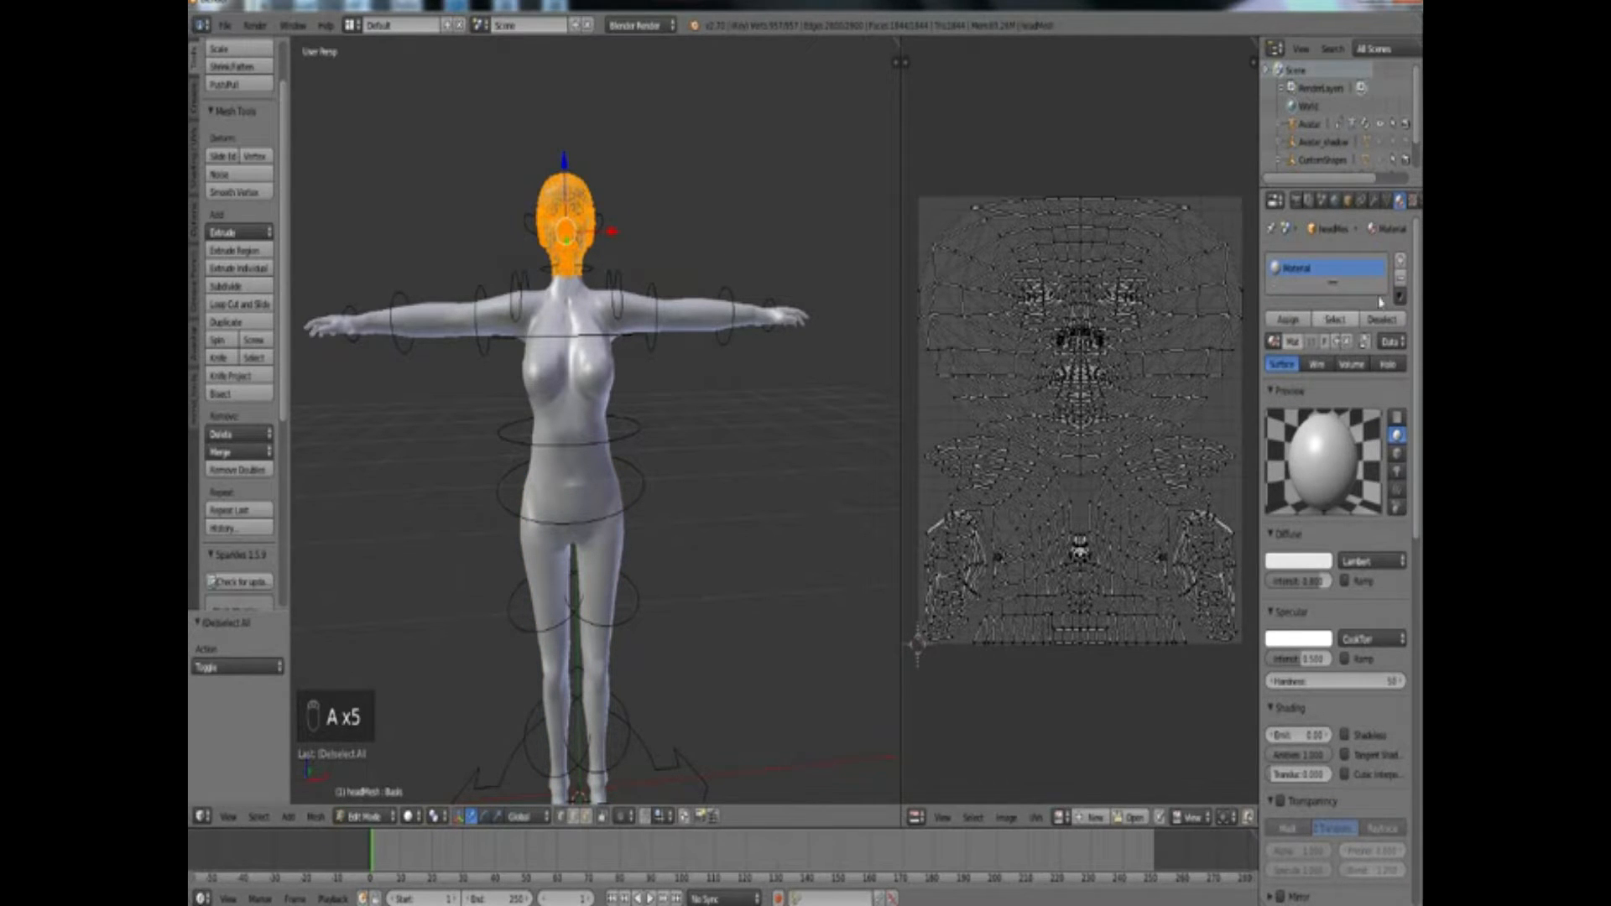
Add a second slot with a new material named head and assign it to the selected head geometry
left_click(1400, 260)
left_click(1291, 329)
left_click(1310, 351)
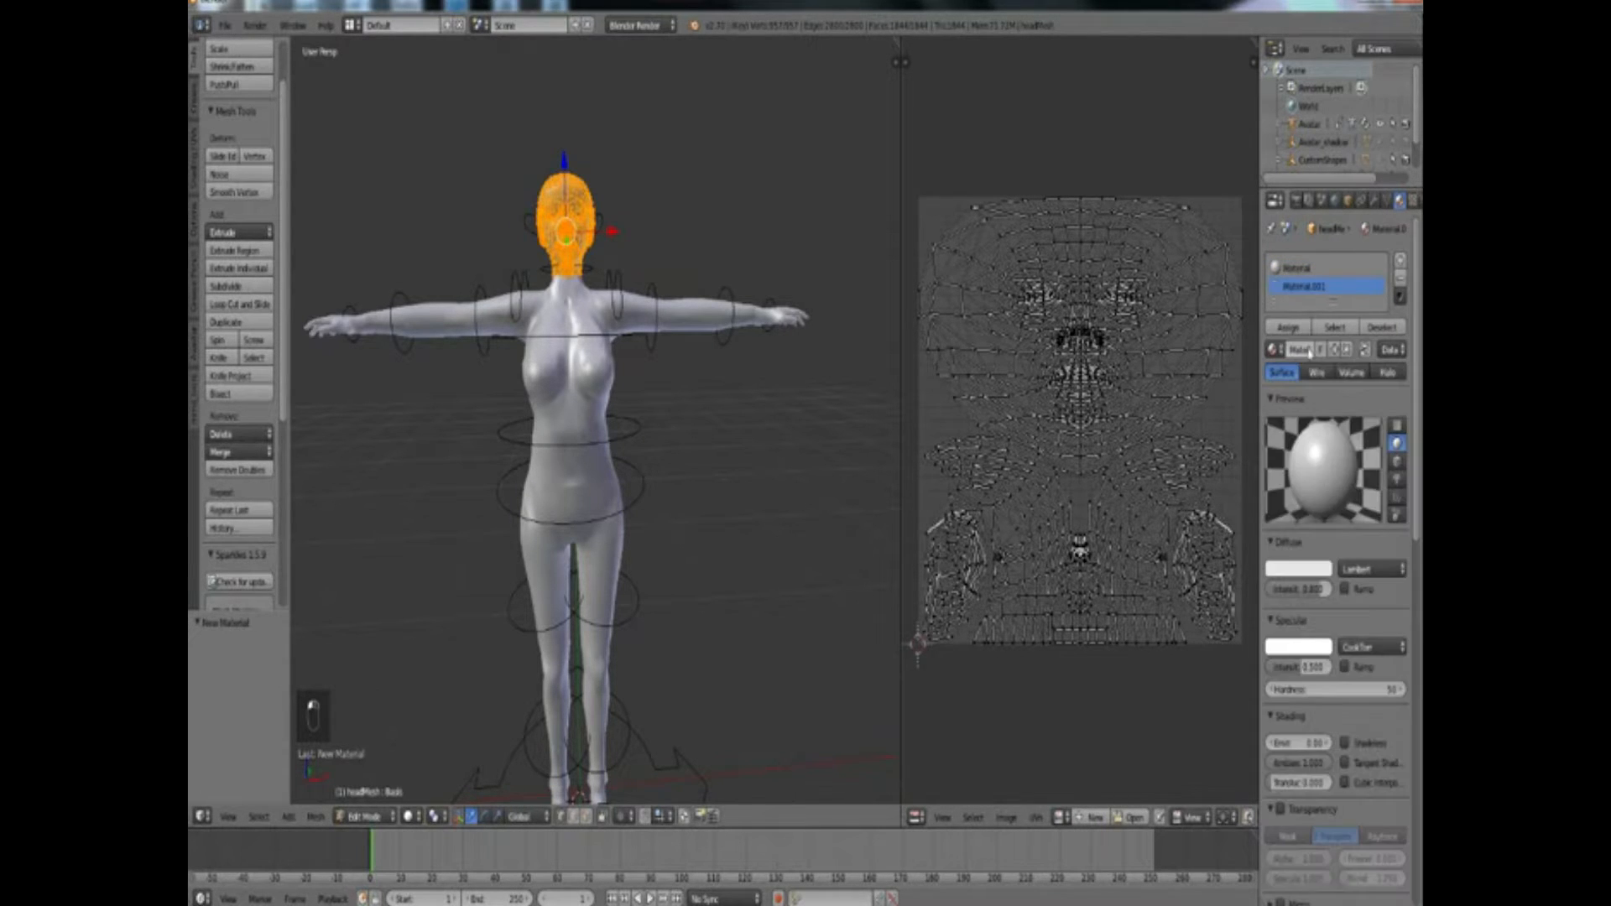
double_click(1303, 287)
type("head")
key("Return")
left_click(1288, 327)
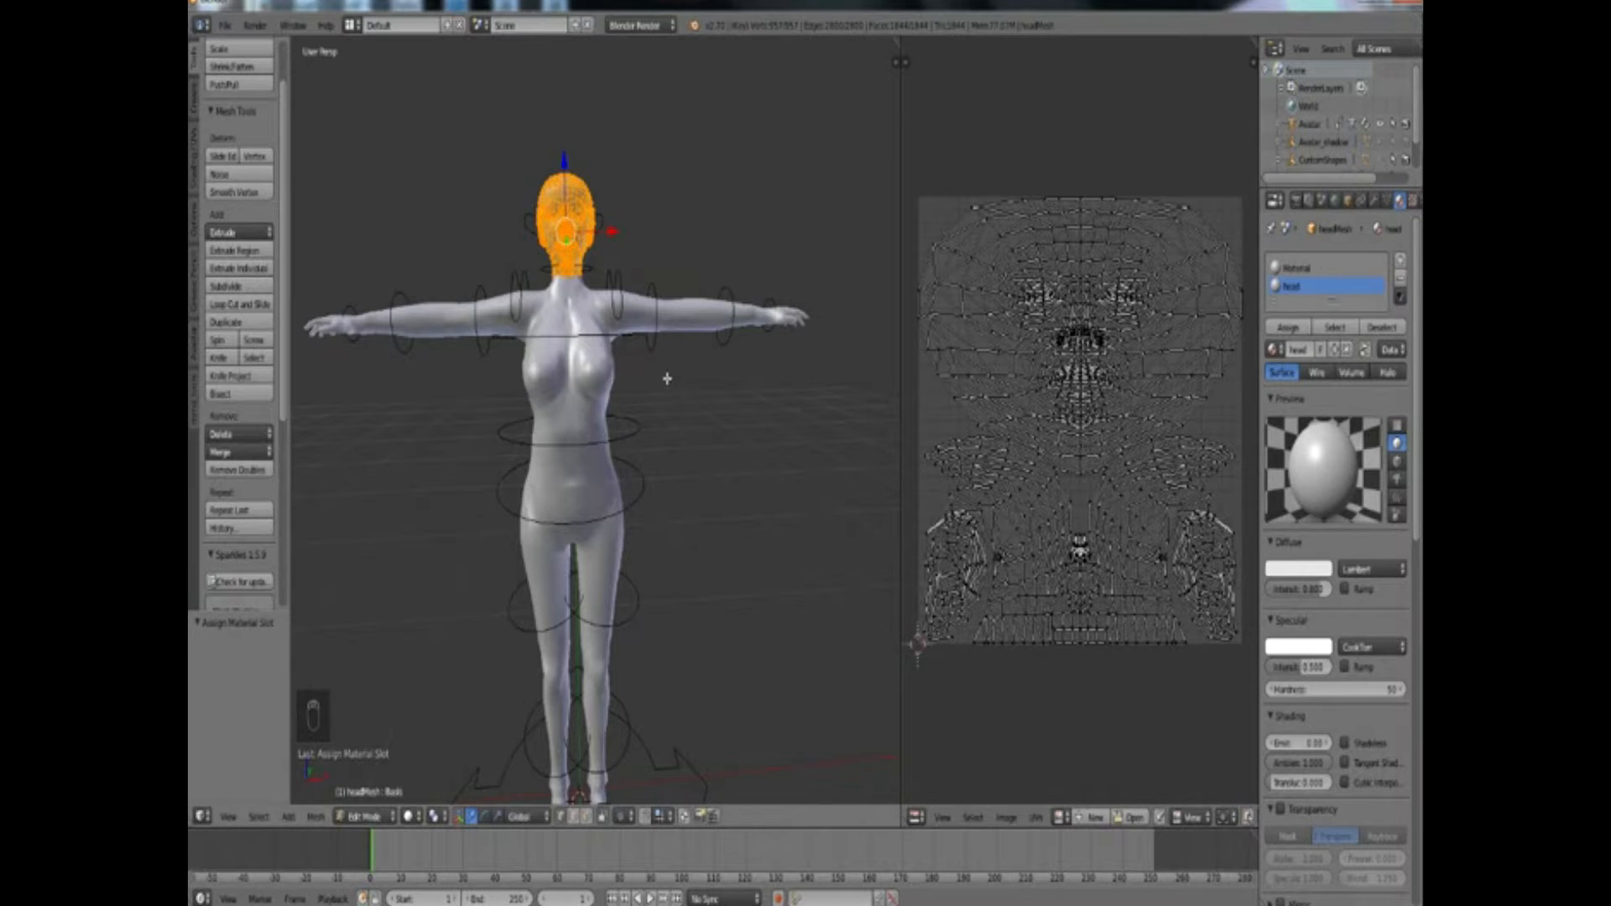
Return to Object Mode and remove the default Material slot from the head mesh
key("Tab")
left_click(1380, 270)
left_click(1400, 277)
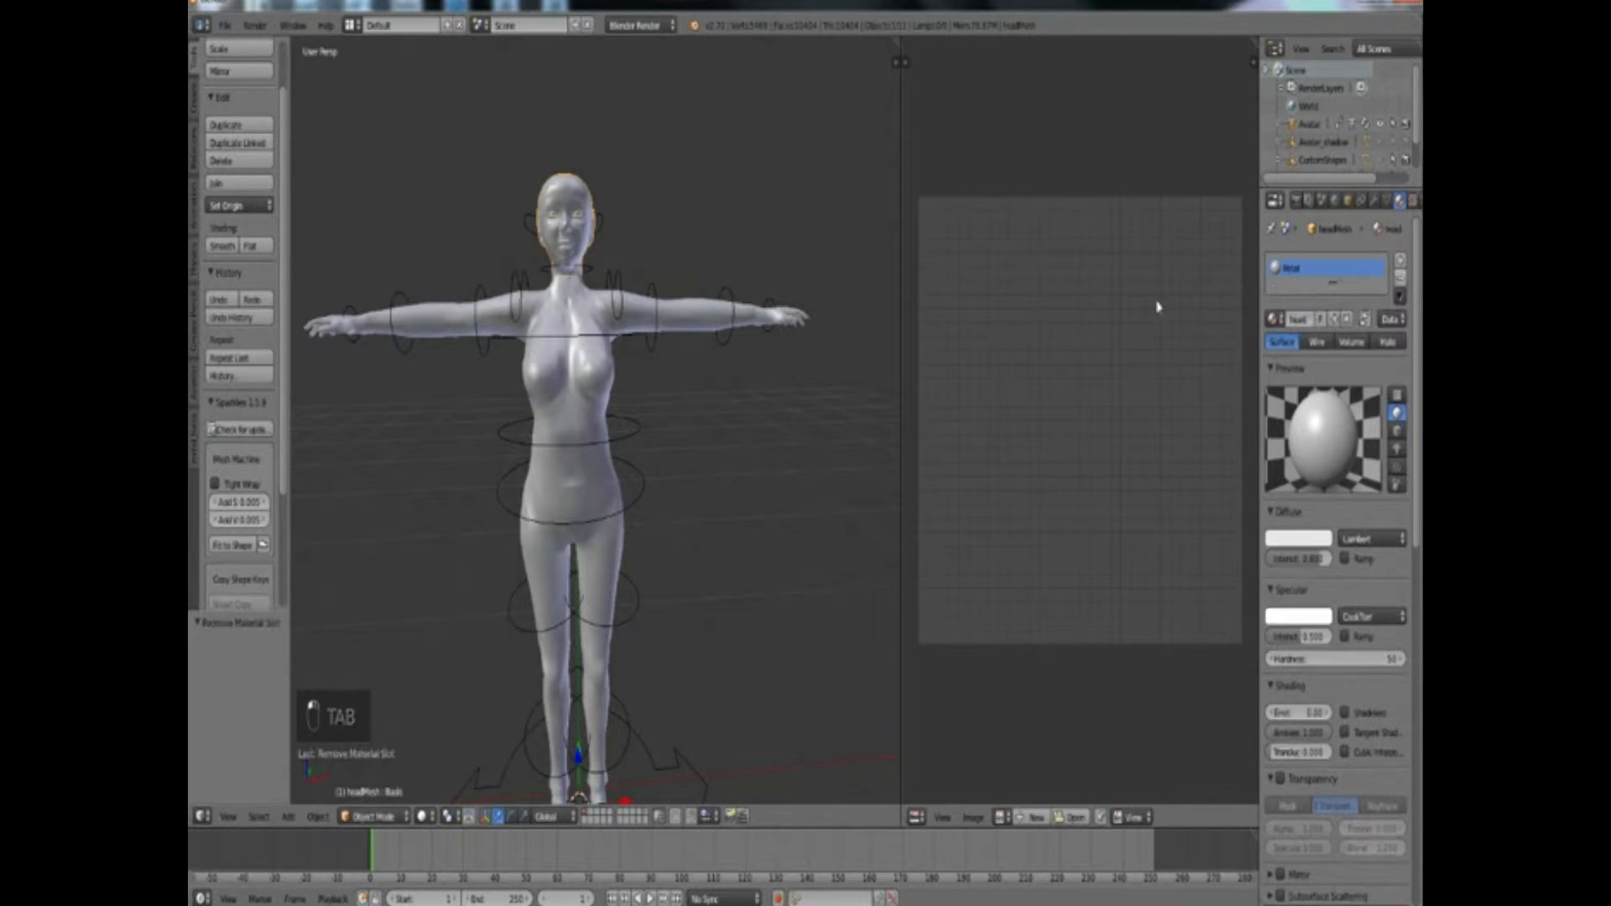
Select the lower body mesh and remove its default Material slot
right_click(587, 386)
right_click(611, 596)
left_click(1309, 268)
left_click(1400, 277)
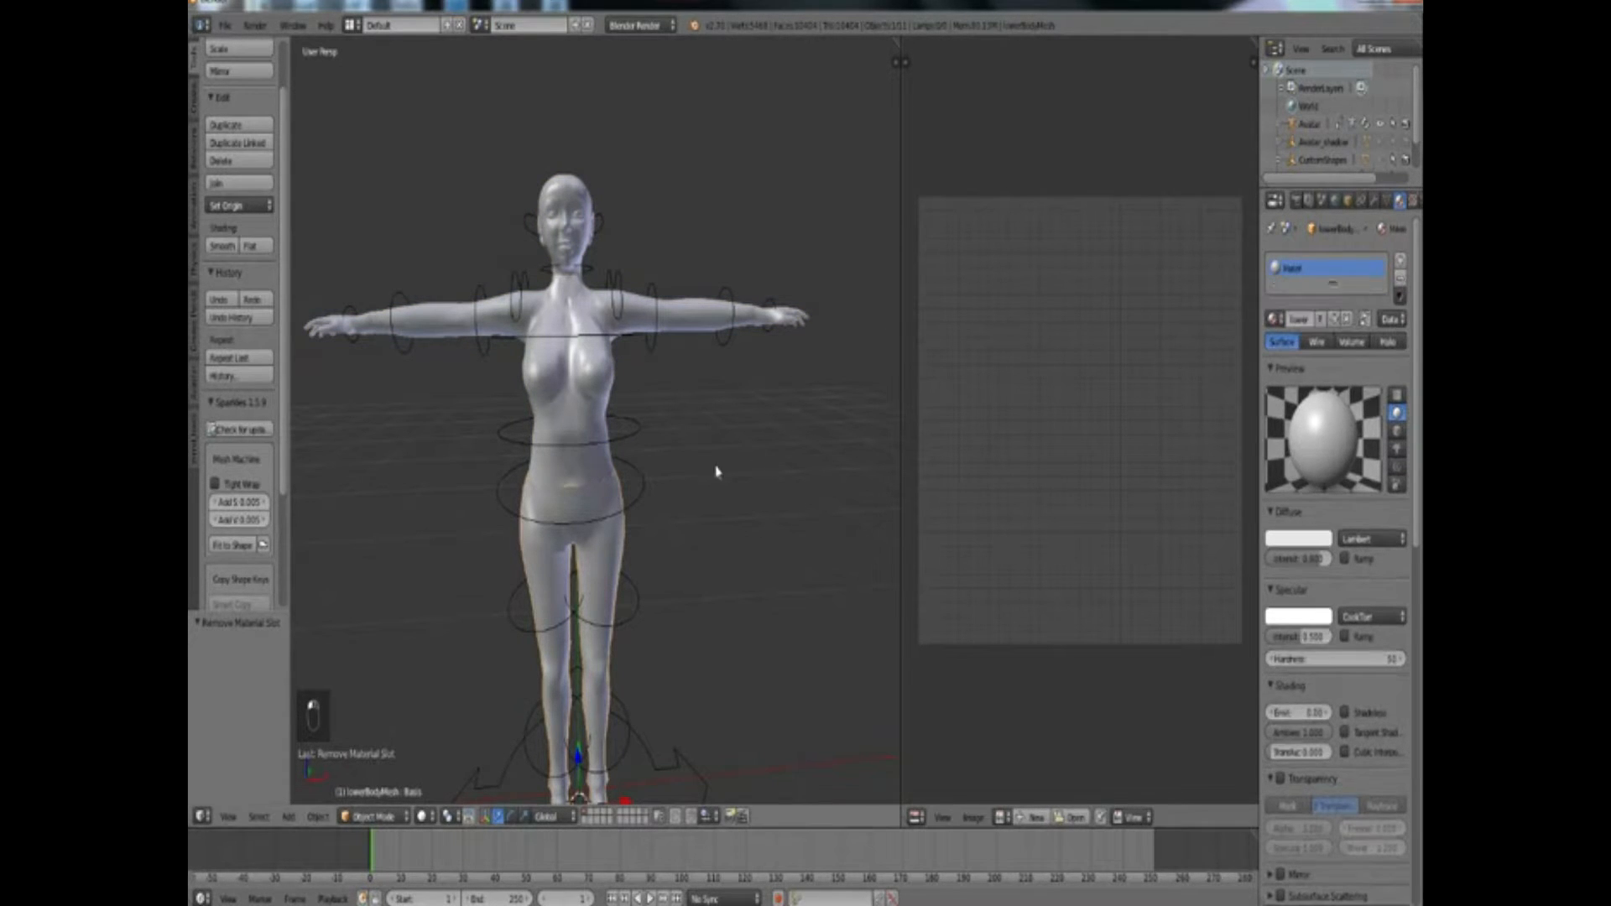
Select the avatar's right eyeball mesh and open it in Edit Mode
scroll(716, 487, "down", 1)
scroll(608, 457, "up", 3)
scroll(579, 275, "up", 4)
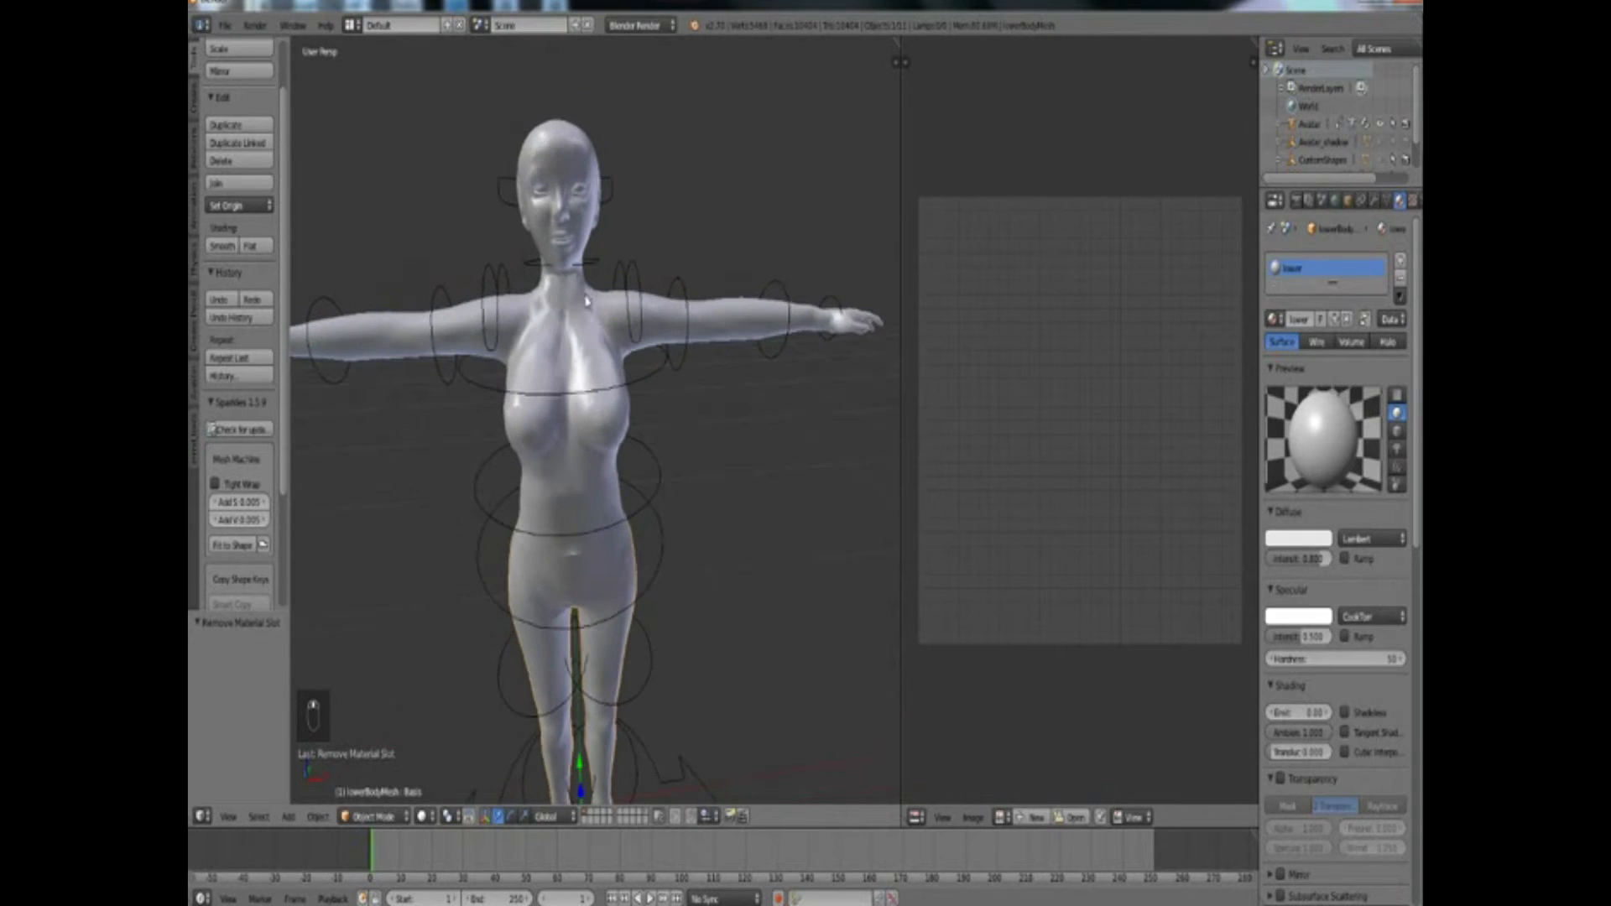
scroll(675, 374, "up", 3)
scroll(663, 375, "down", 2)
scroll(663, 369, "up", 1)
right_click(550, 172)
key("Tab")
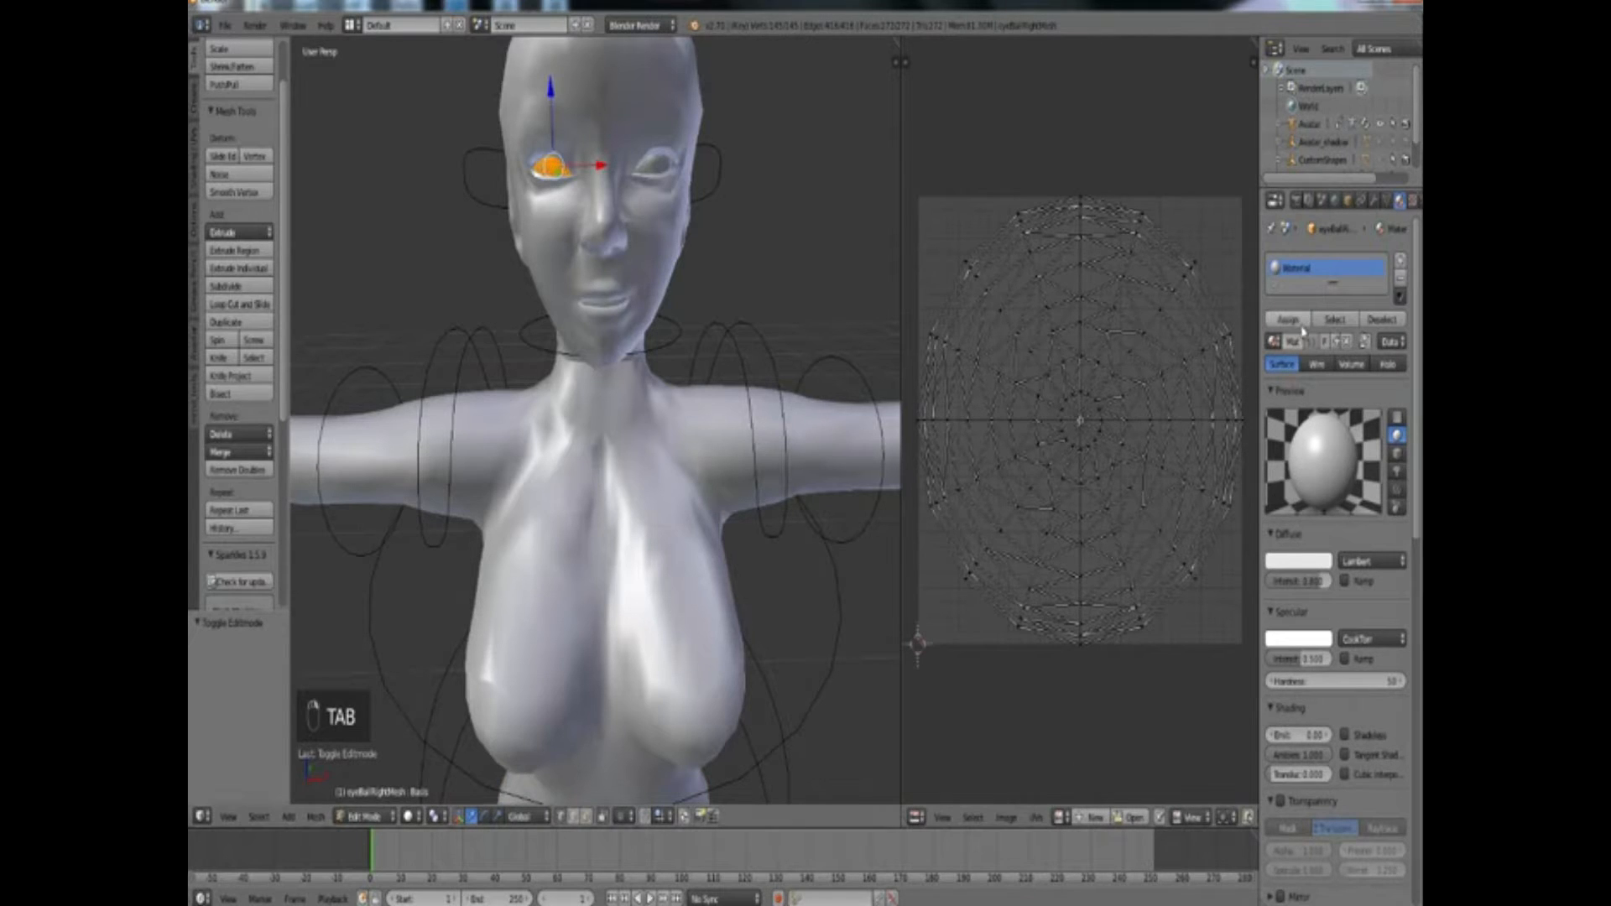
Add a second slot with a new material named Eyes and assign it to the right eyeball
left_click(1399, 263)
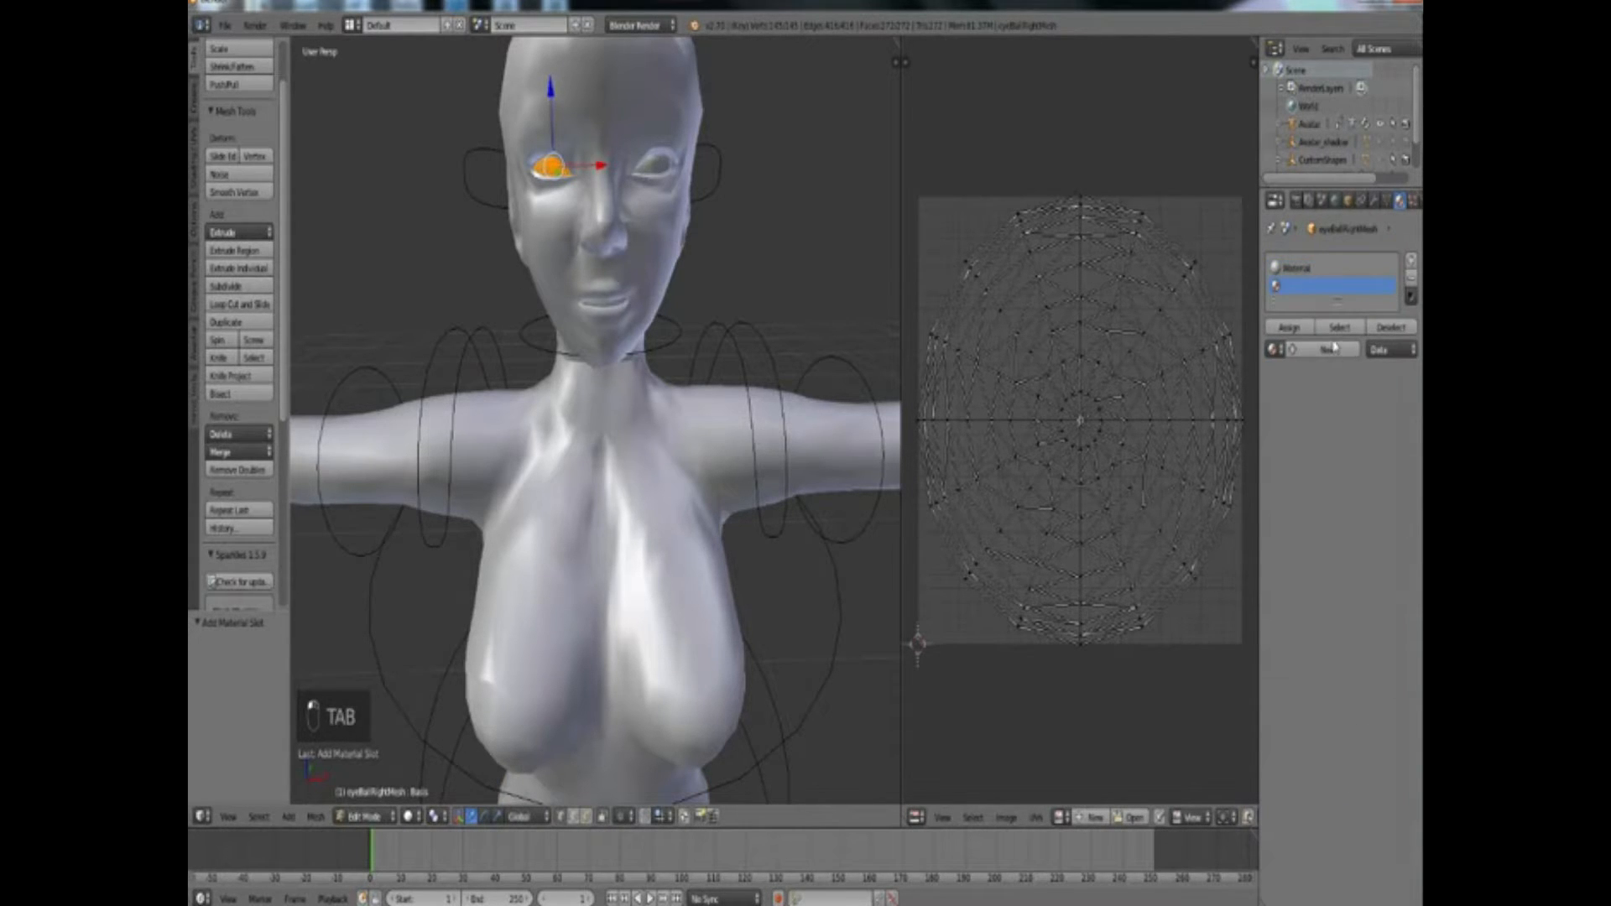
left_click(1322, 349)
double_click(1300, 292)
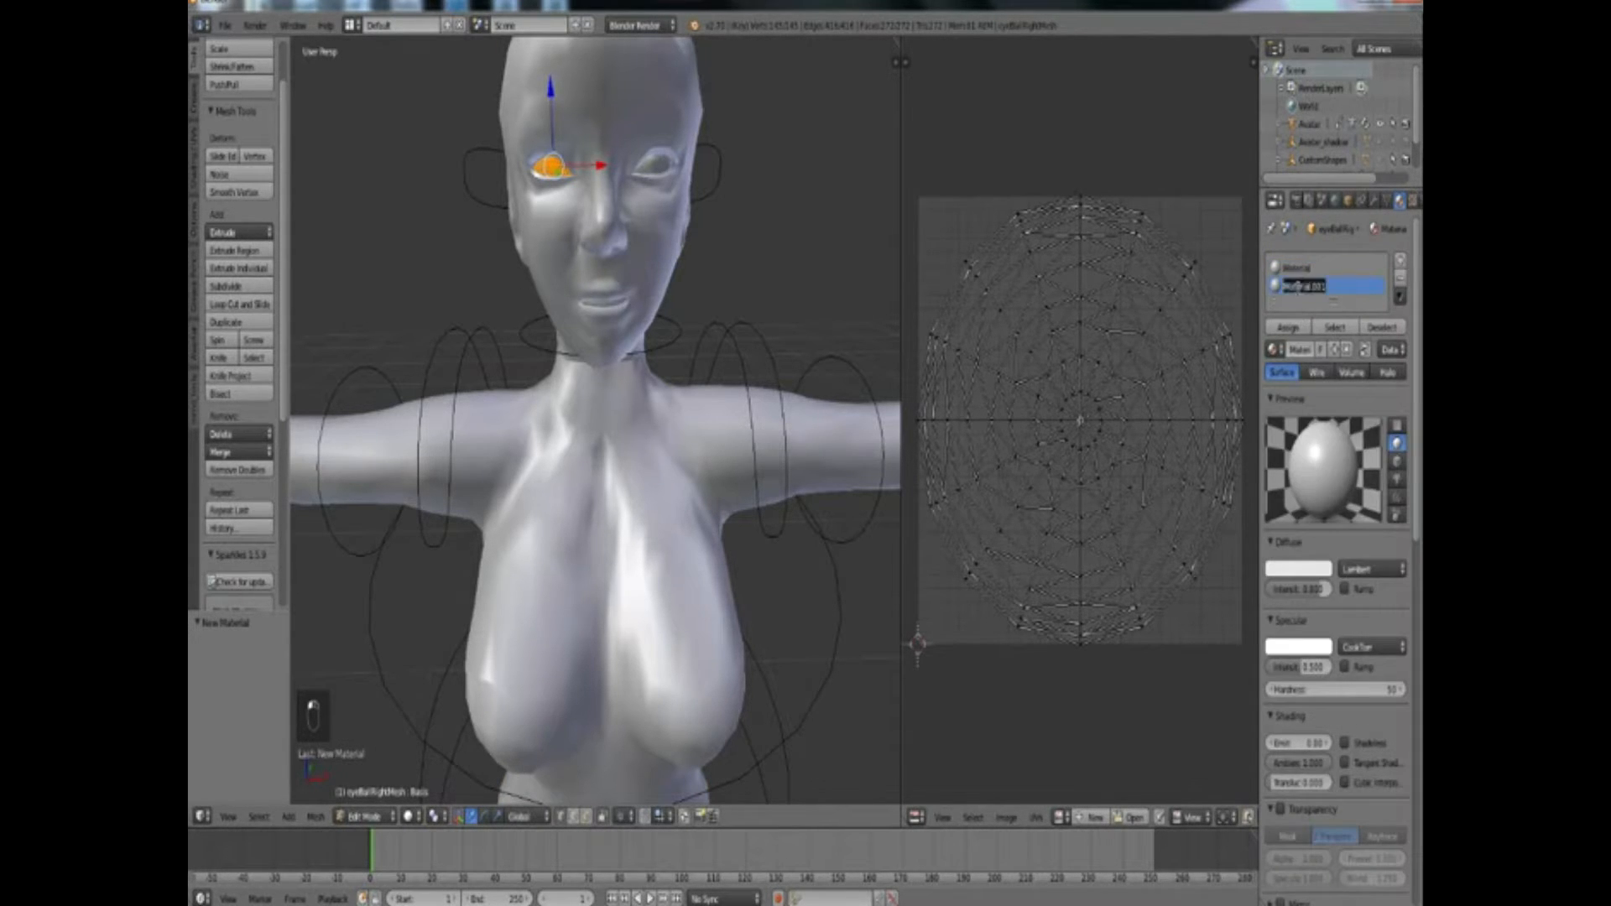
left_click(1306, 352)
double_click(1306, 287)
type("eyes")
key("Return")
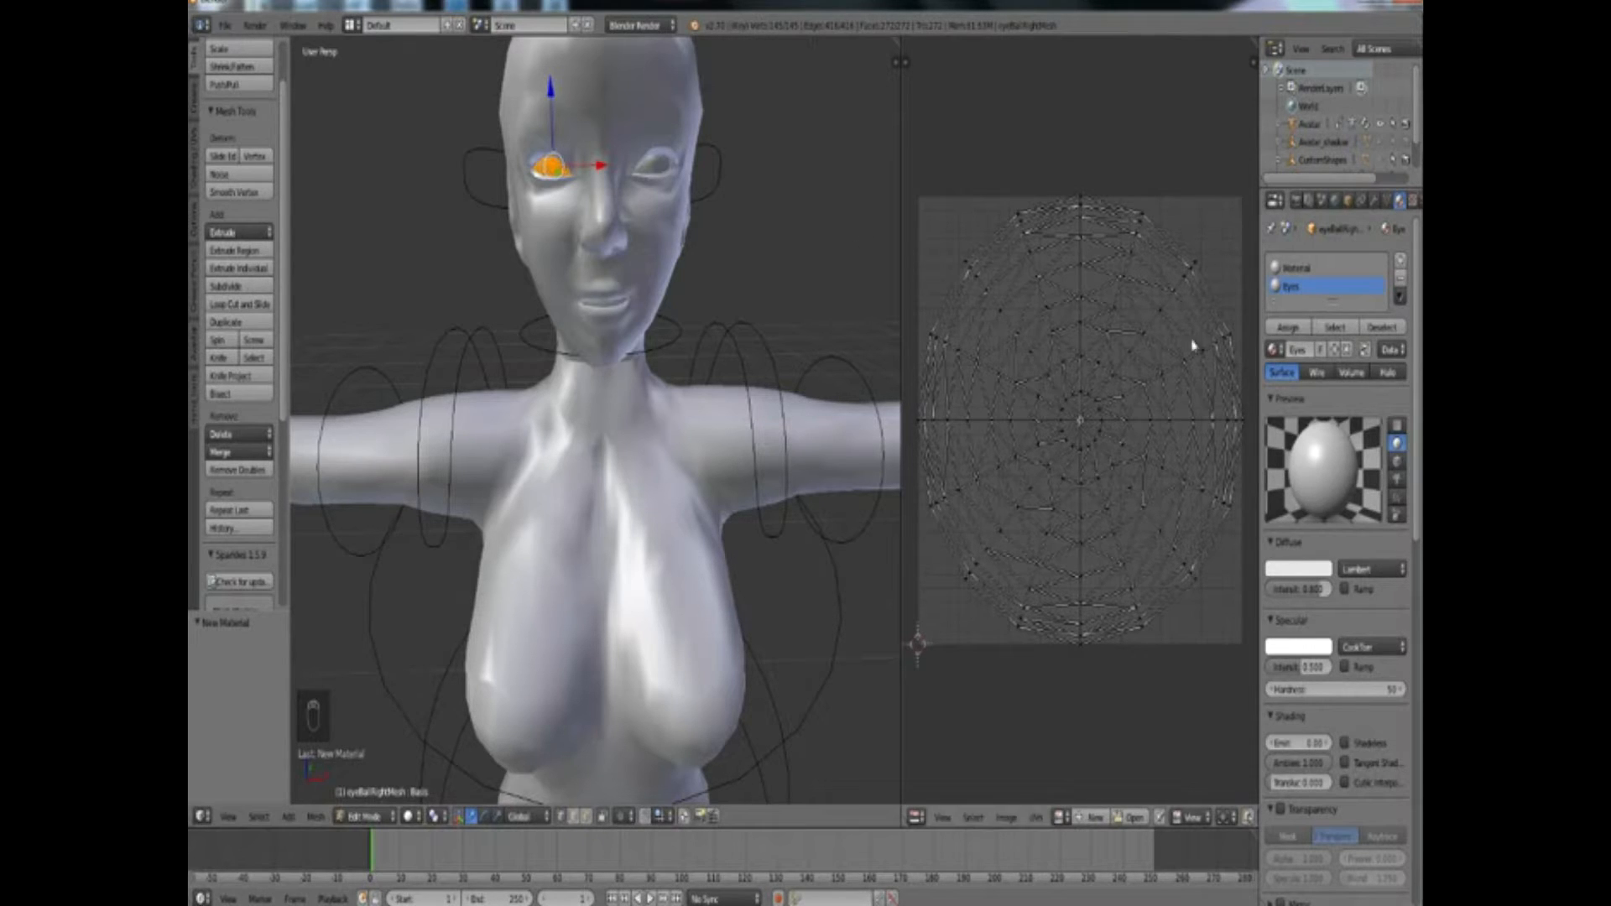
left_click(1296, 326)
Remove the default Material slot from the right eyeball mesh in Object Mode
left_click(1297, 269)
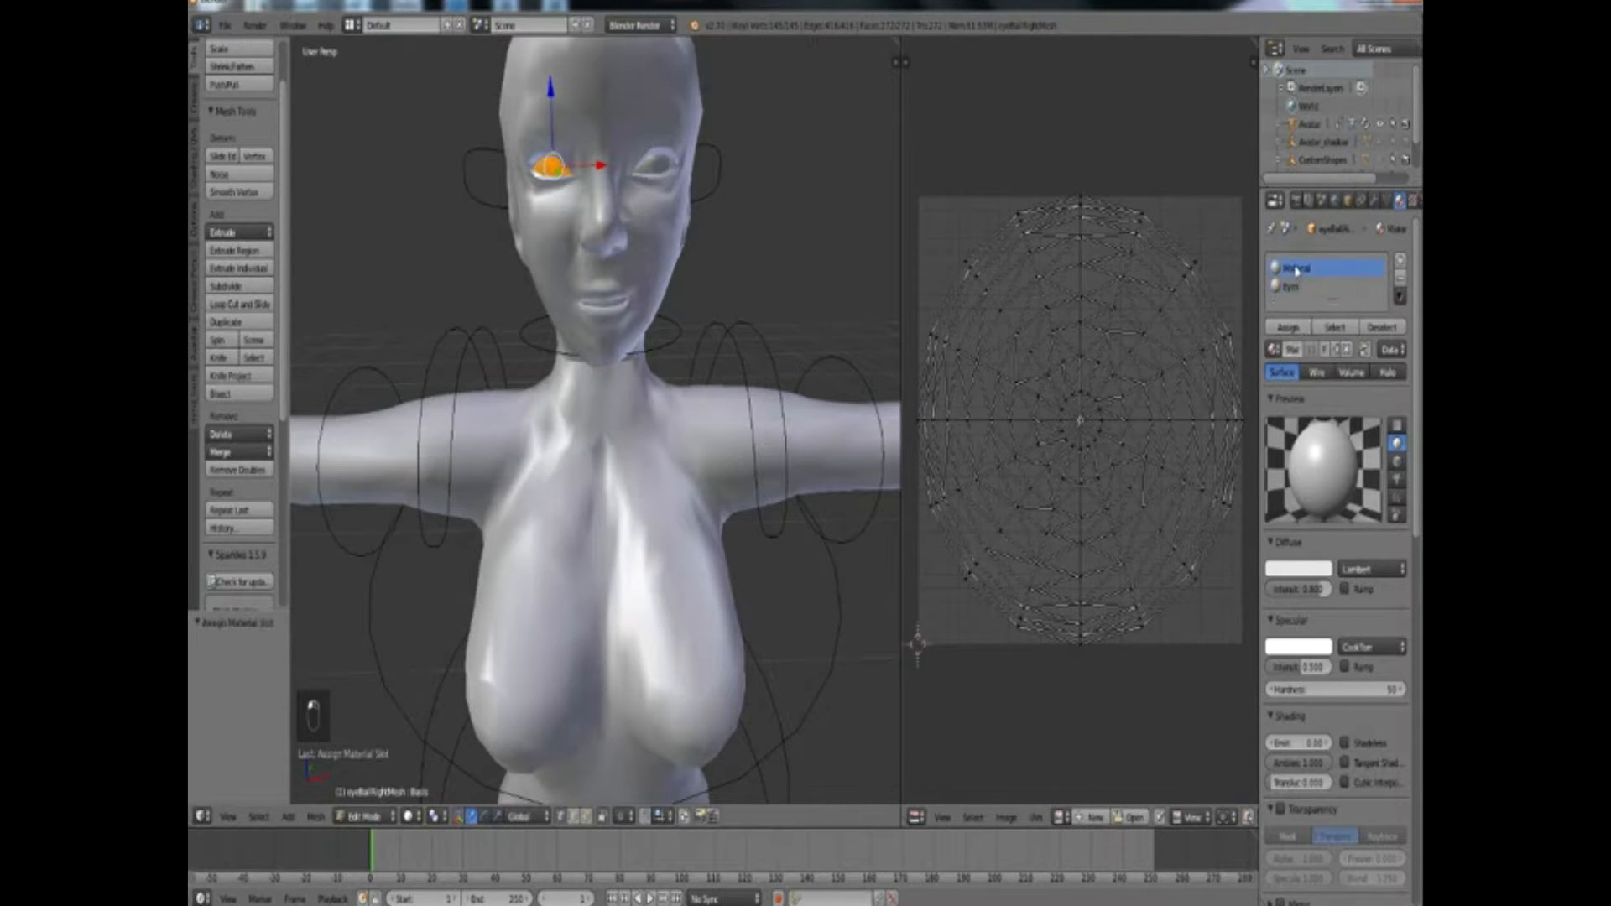
left_click(1399, 276)
key("Tab")
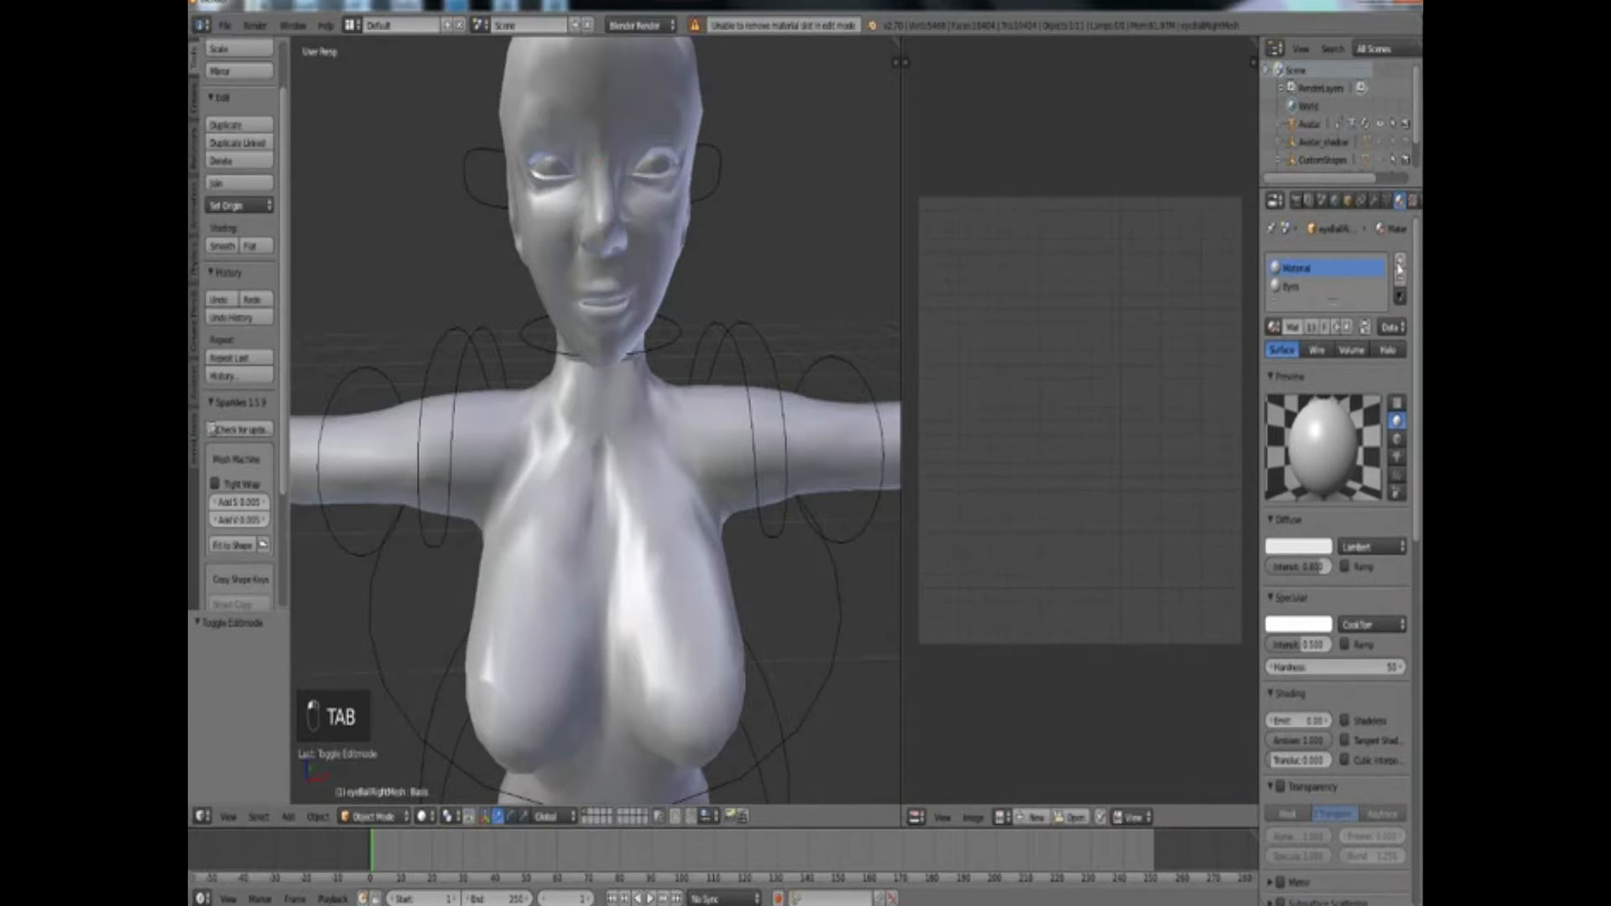
left_click(1399, 279)
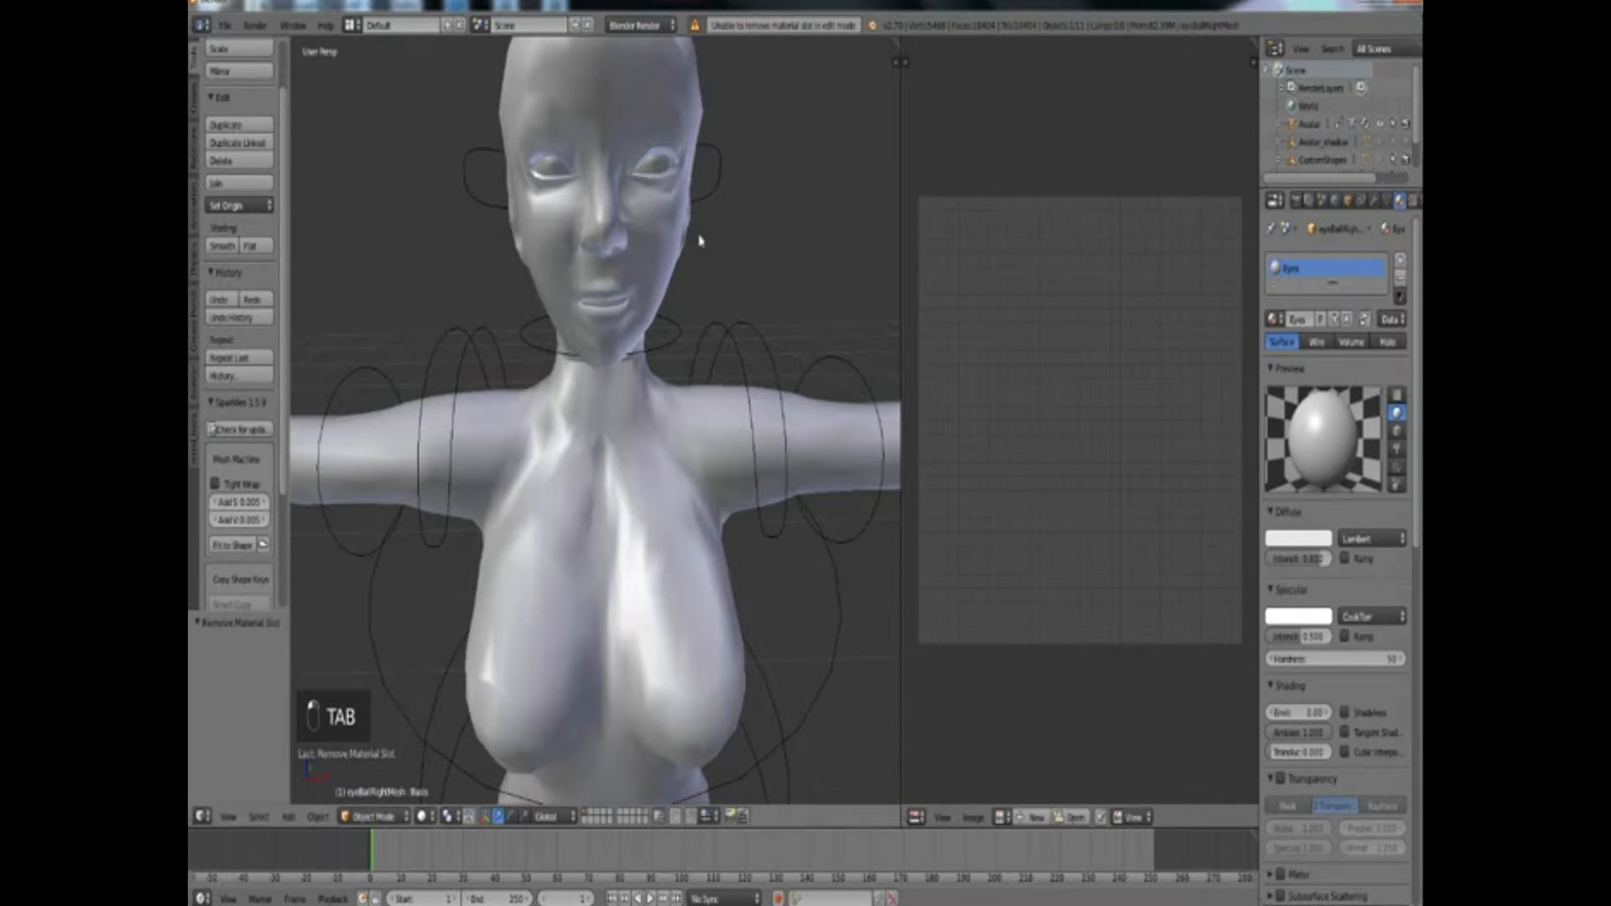
Replace the left eyeball mesh's material with the existing Eyes material and assign it to the geometry in Edit Mode
right_click(654, 172)
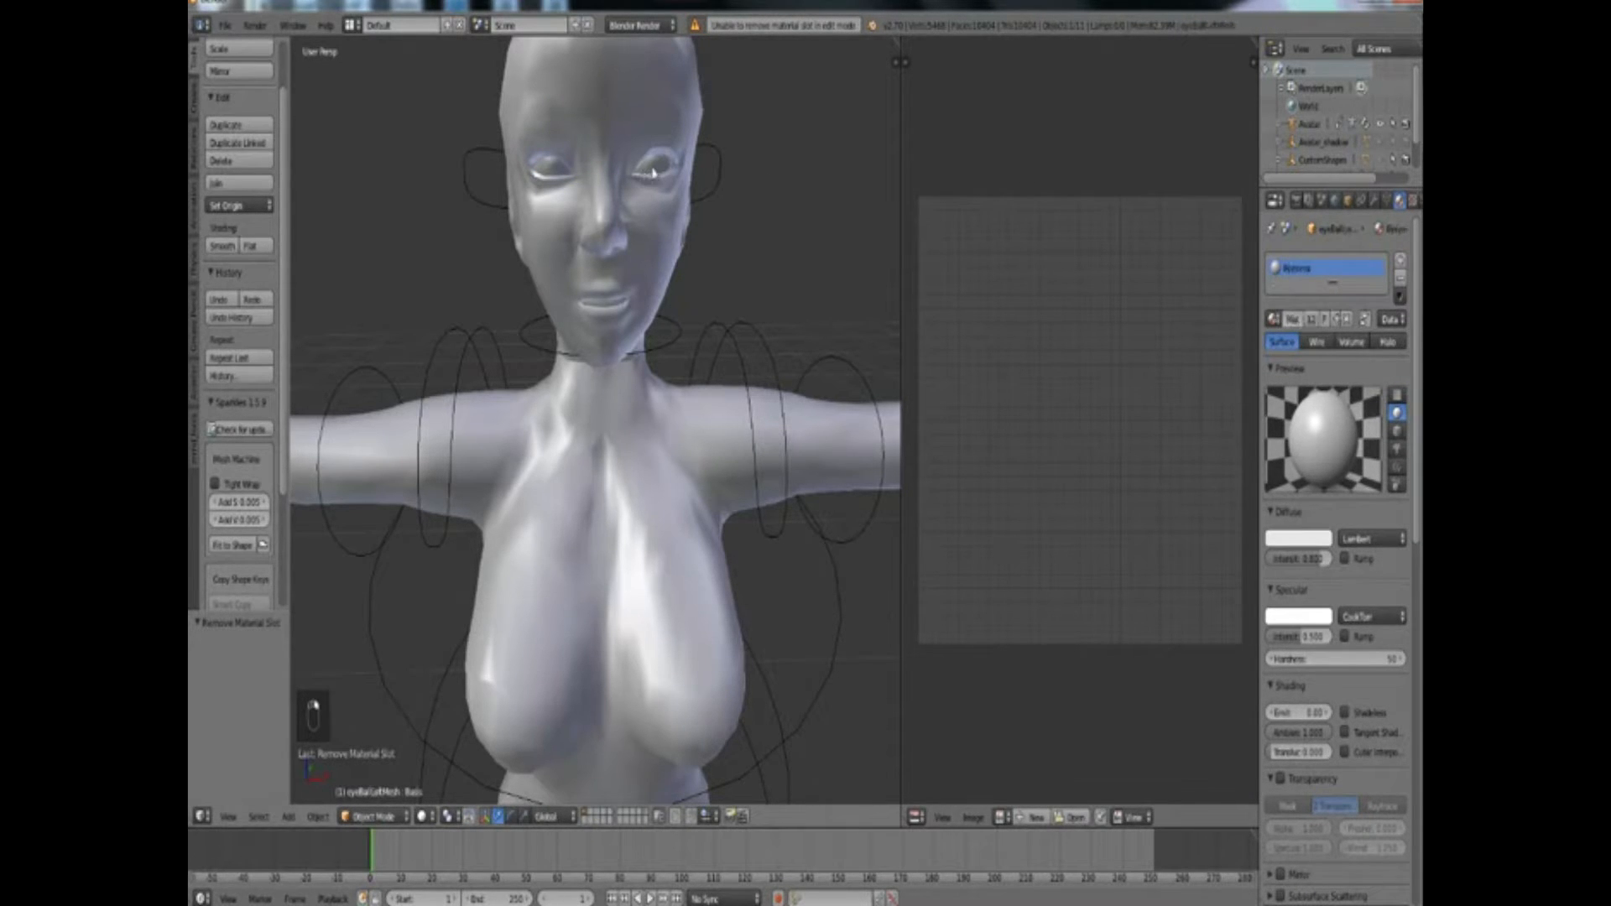
key("Tab")
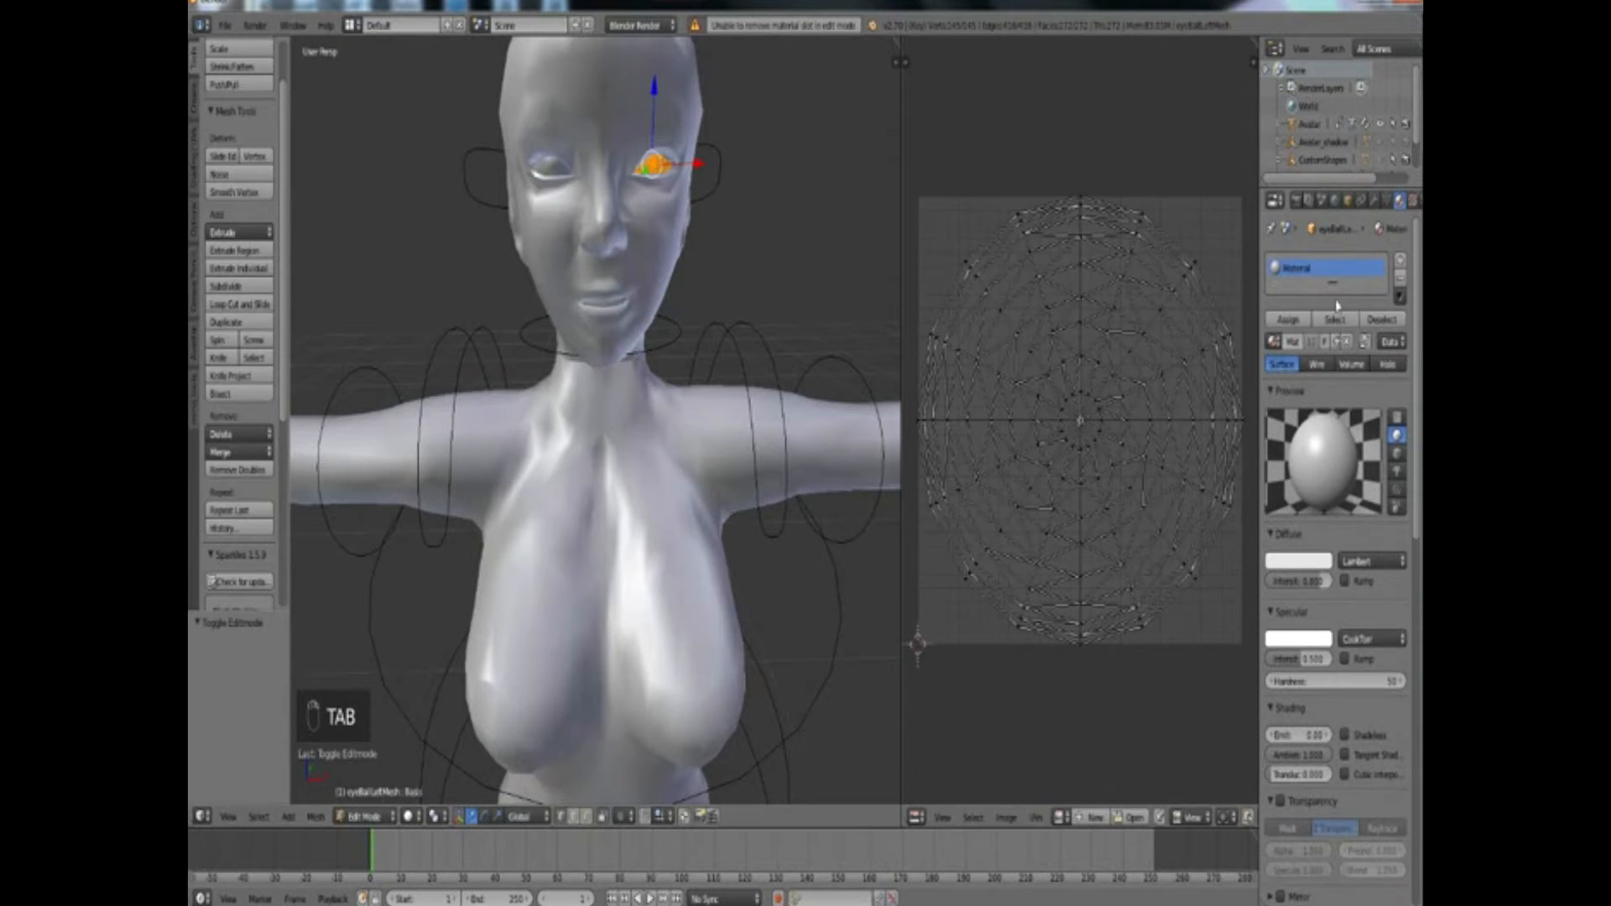
left_click(1273, 342)
left_click(1171, 370)
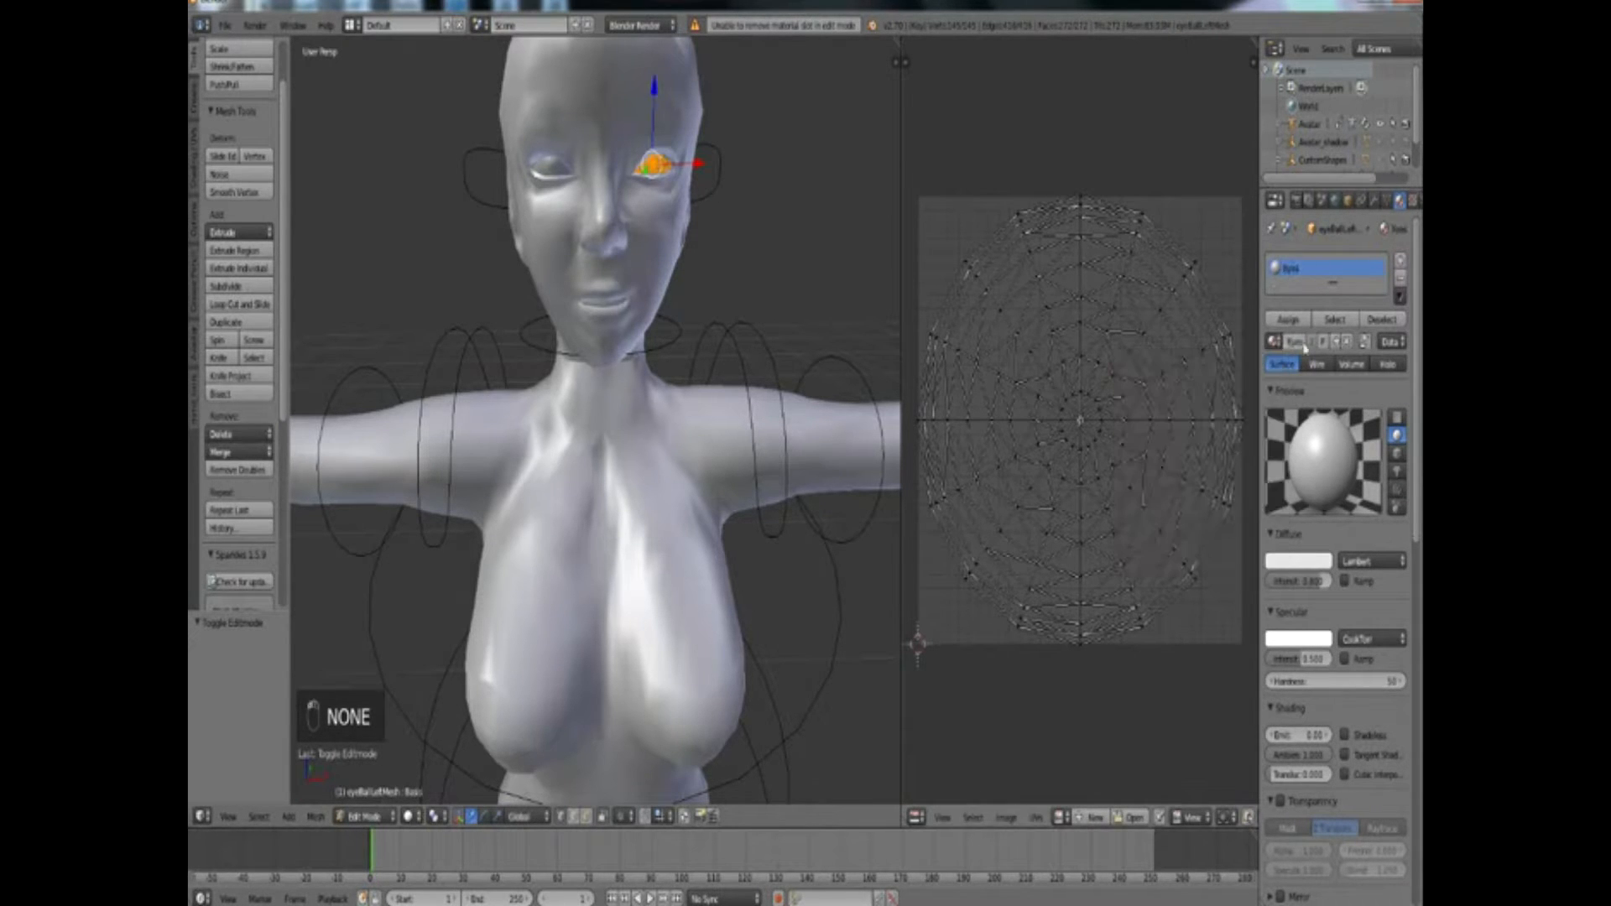
left_click(1290, 327)
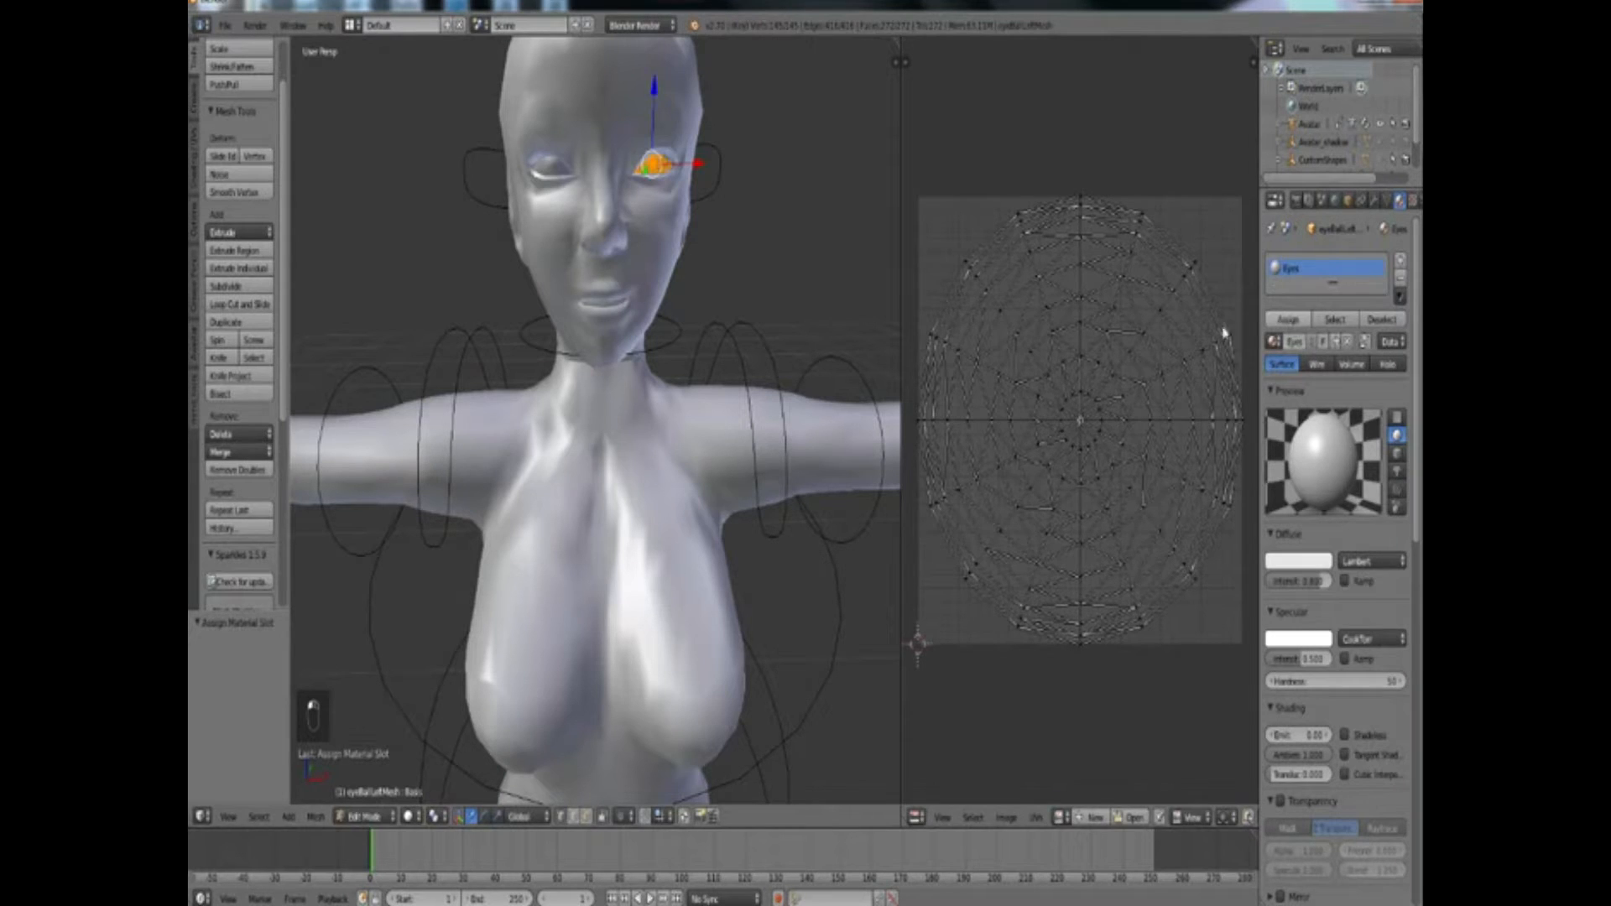
Return to Object Mode, select the Avatar armature and set its Closed Mouth expression to 1.000
key("Tab")
scroll(663, 282, "down", 2)
middle_click_drag(671, 313, 658, 310)
middle_click_drag(611, 386, 662, 401)
scroll(678, 260, "up", 5)
scroll(679, 262, "down", 4)
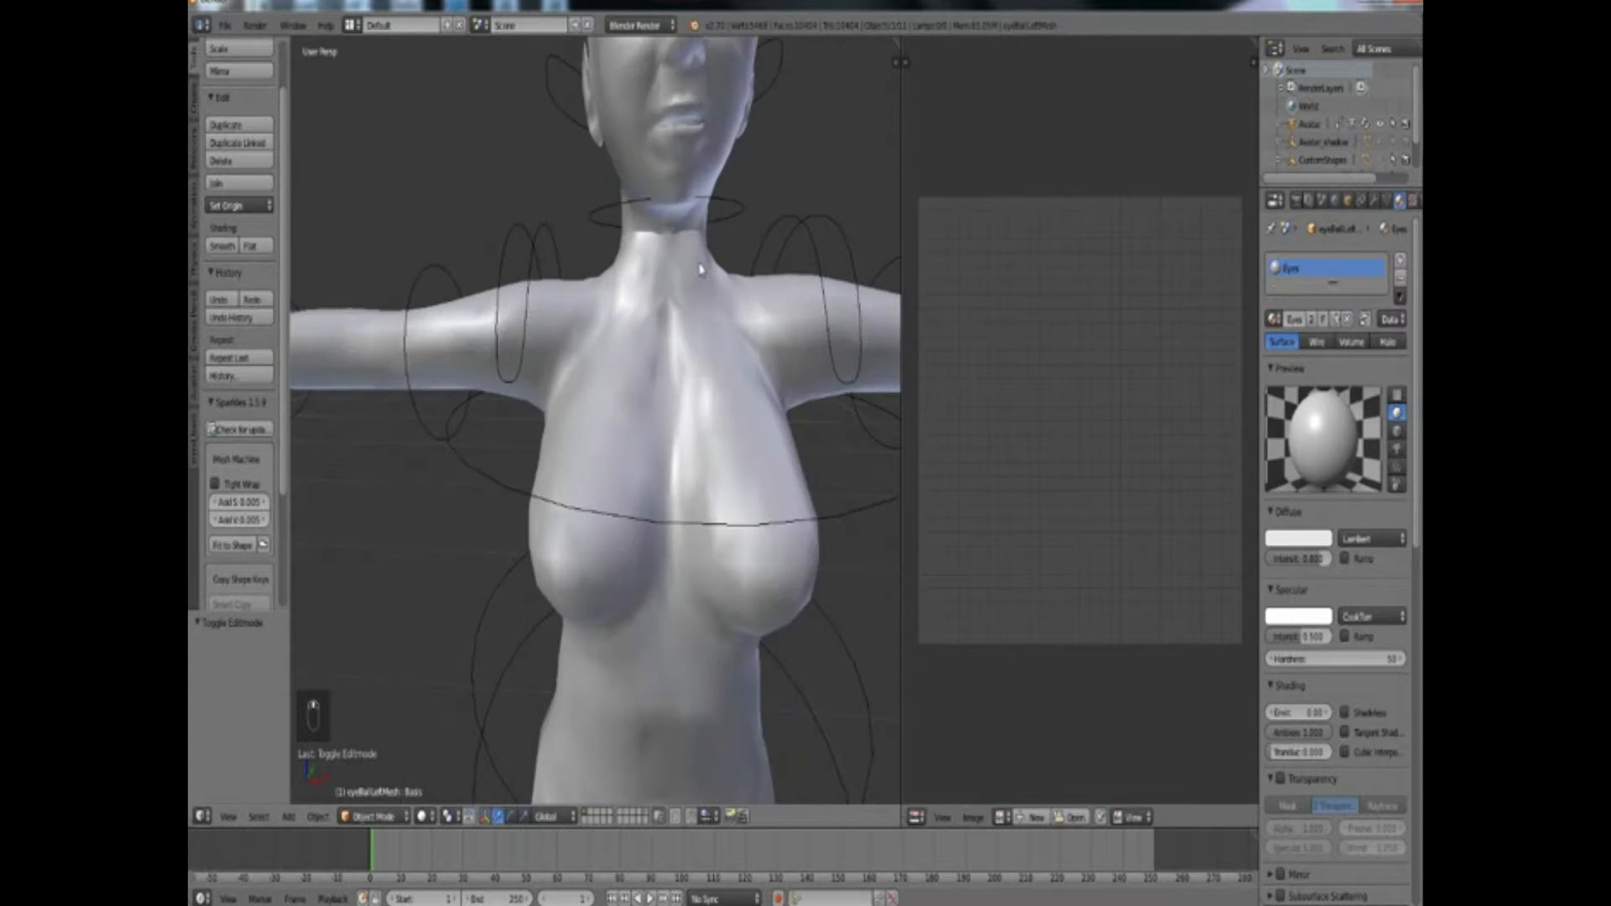
middle_click_drag(694, 259, 672, 324, "shift")
scroll(602, 329, "up", 2)
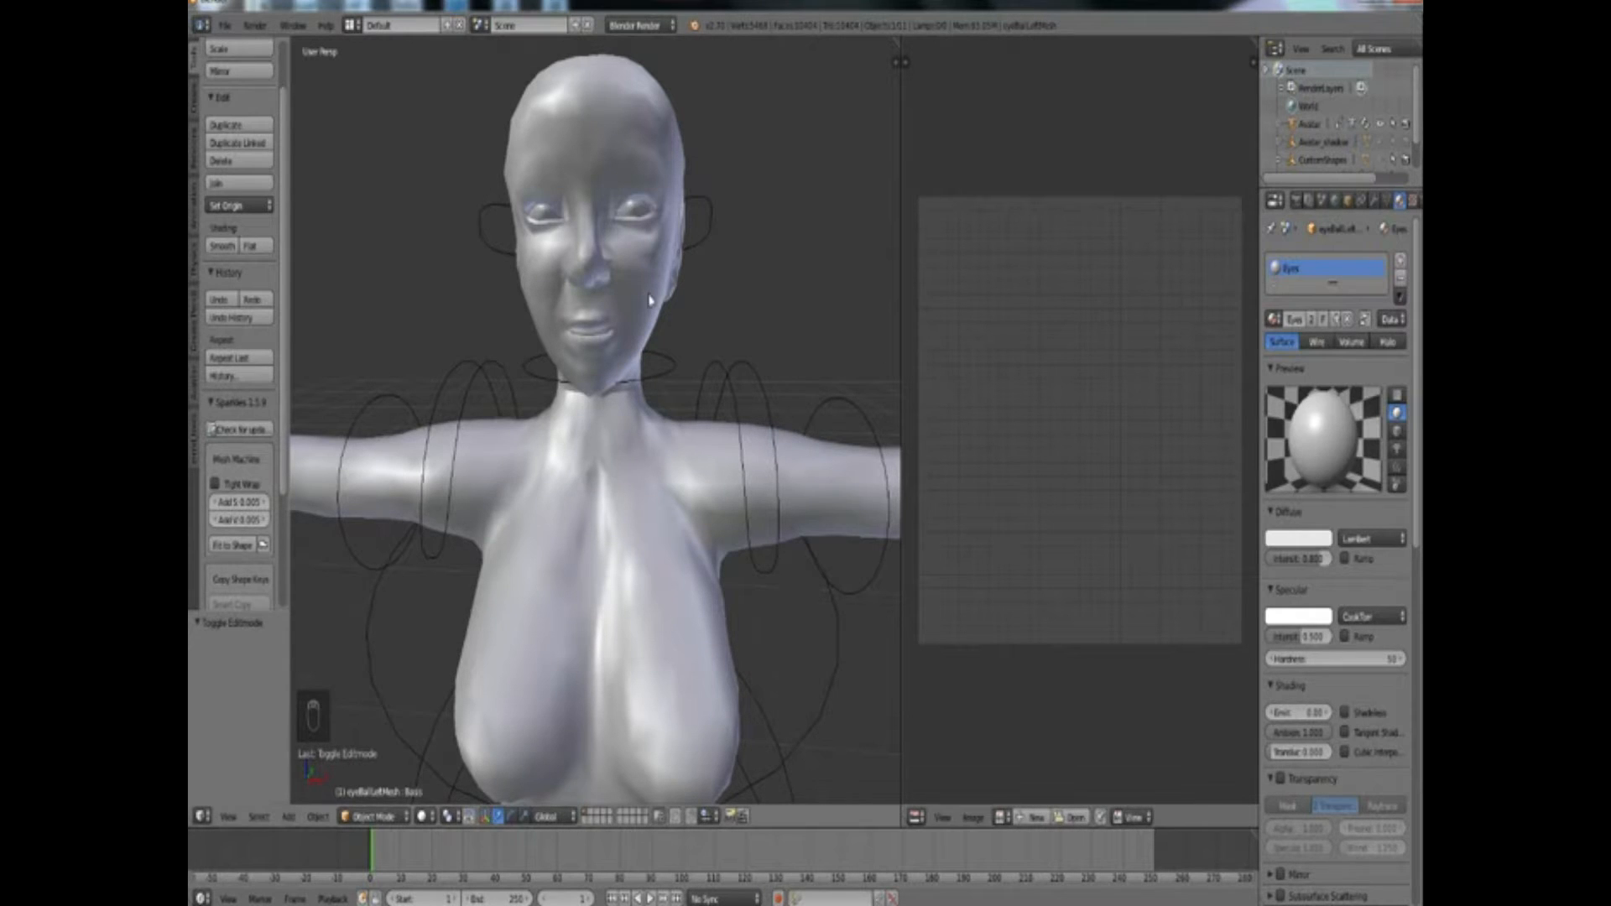
right_click(672, 366)
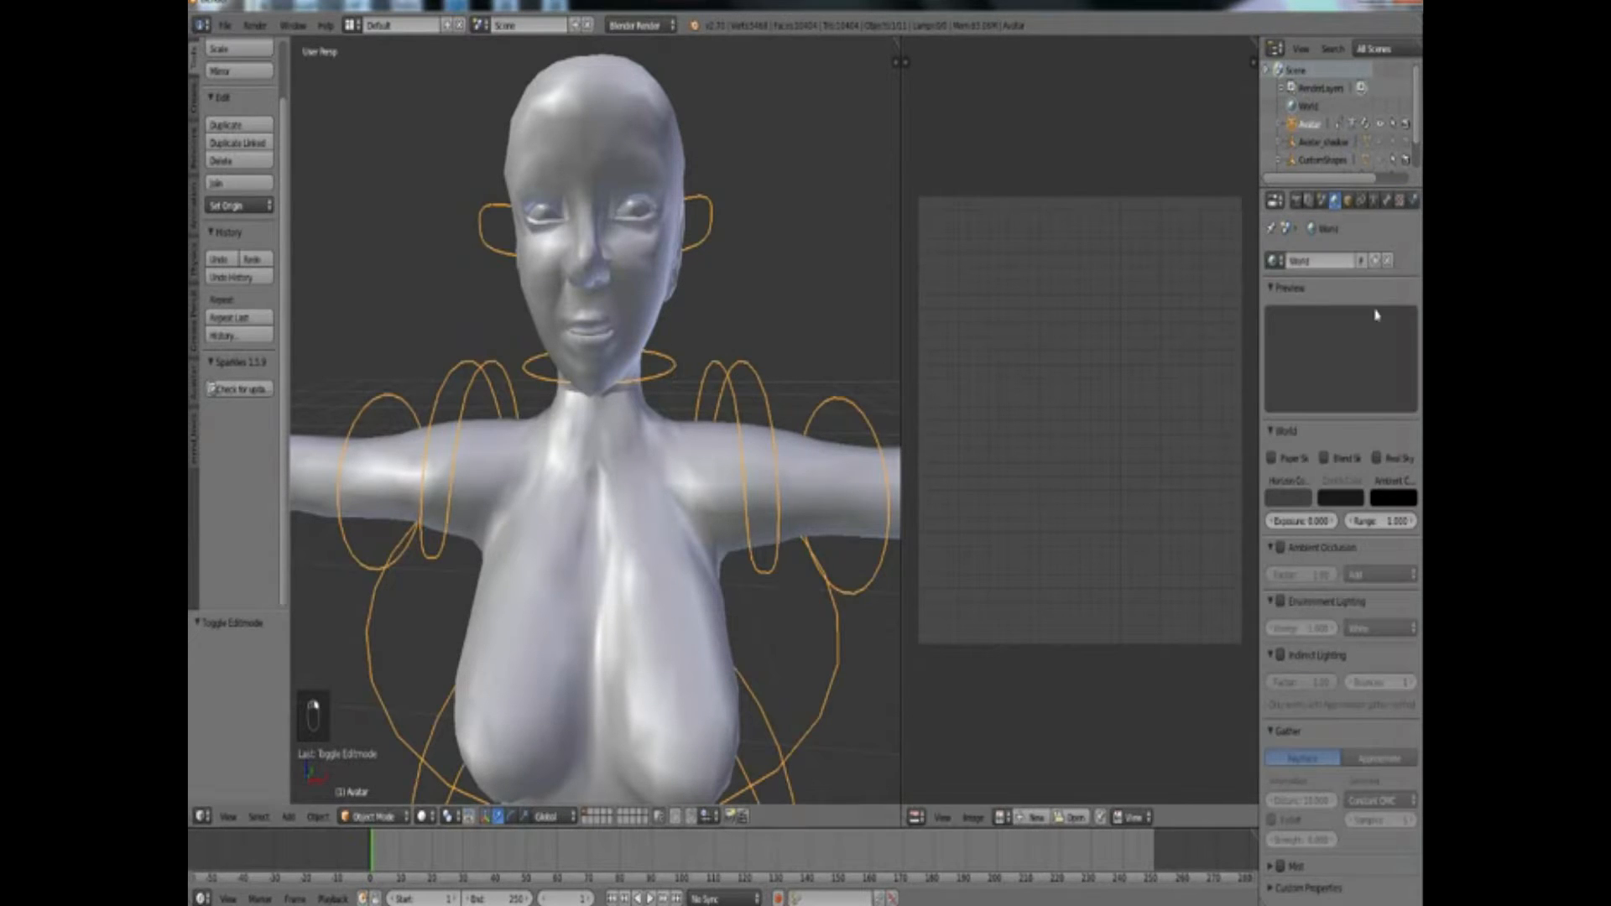
left_click(1348, 201)
scroll(1341, 352, "down", 15)
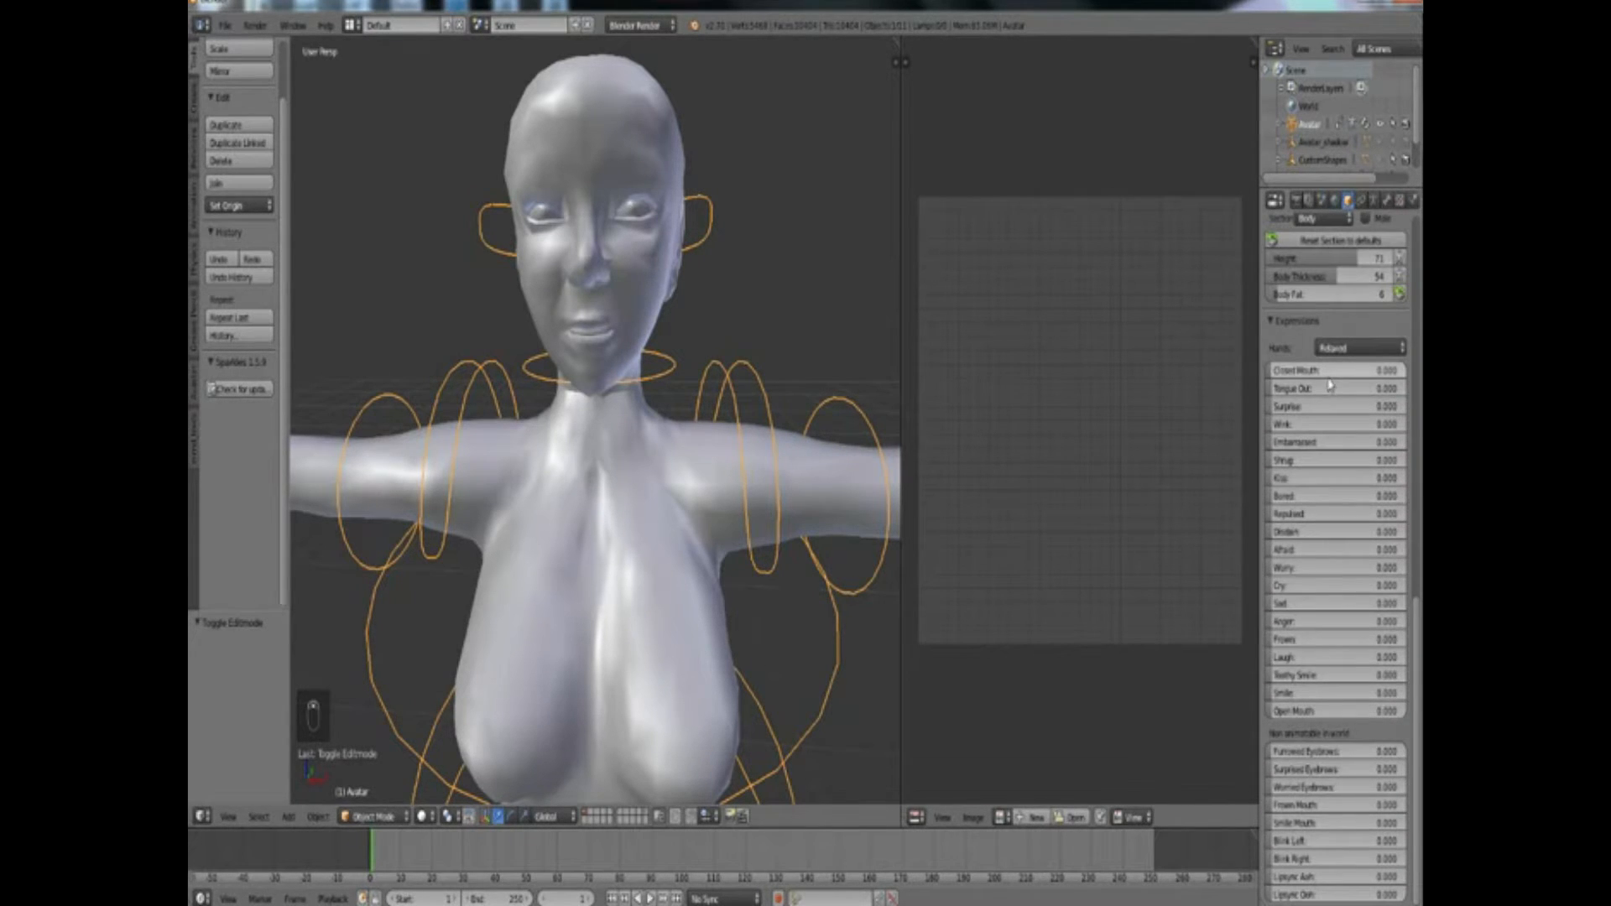
left_click_drag(1285, 371, 1407, 371)
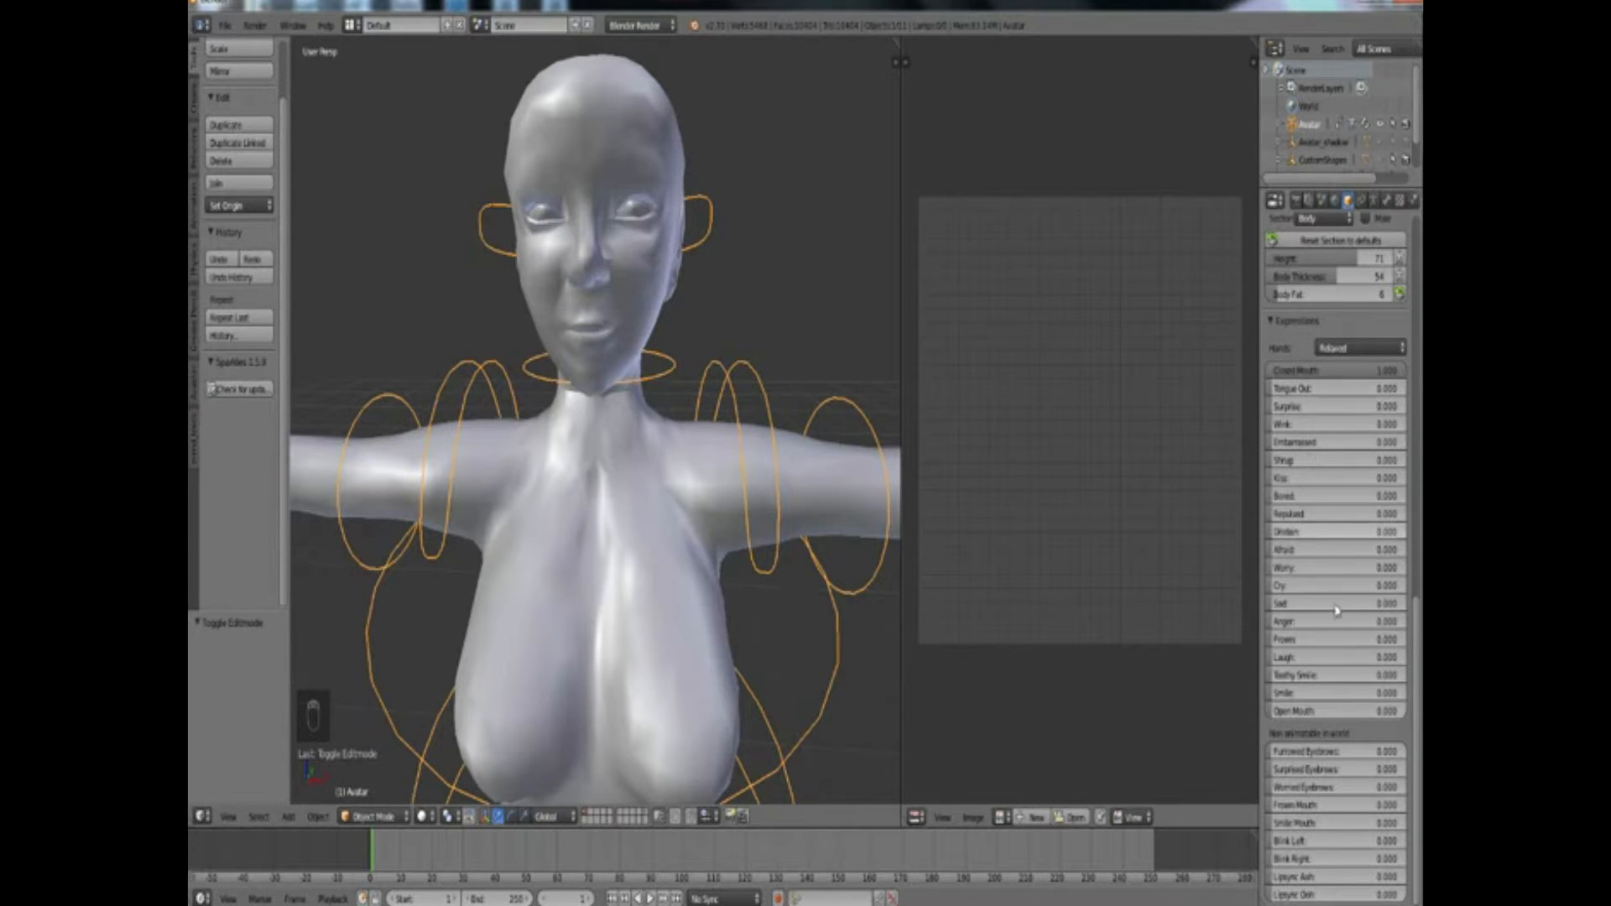
mouse_move(1285, 752)
left_mouse_down()
mouse_move(1406, 752)
mouse_move(1286, 752)
mouse_move(1406, 770)
mouse_move(1286, 771)
left_mouse_up()
mouse_move(1284, 841)
left_mouse_down()
mouse_move(1406, 841)
mouse_move(1343, 858)
mouse_move(1407, 859)
mouse_move(1285, 859)
left_mouse_up()
left_click_drag(1406, 841, 1286, 841)
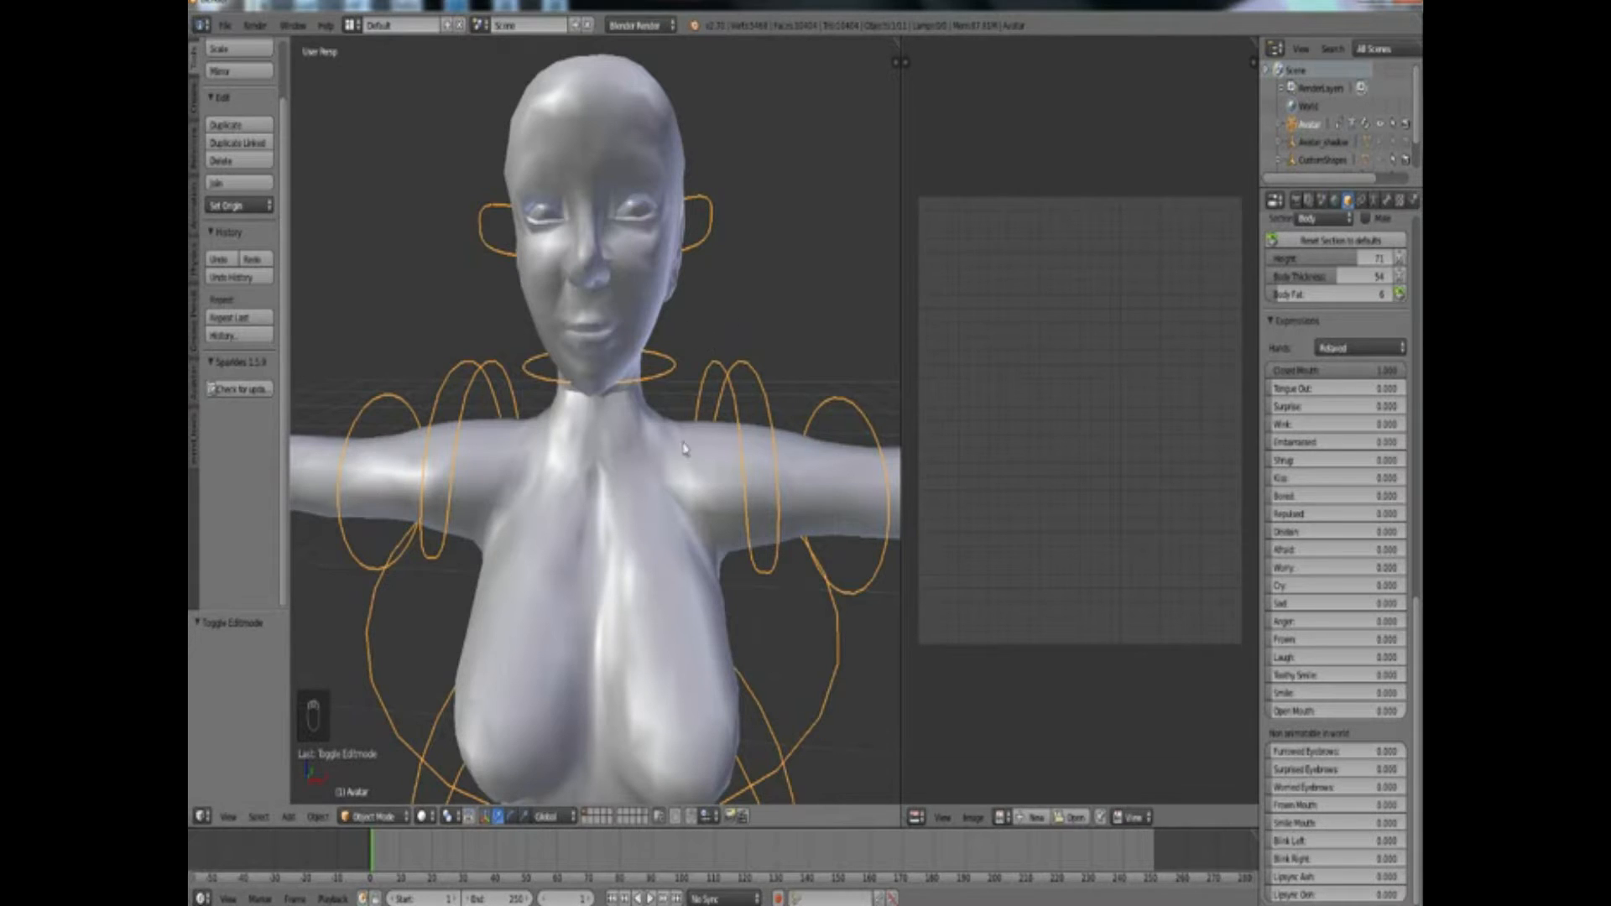
Select the avatar's head, upper body and lower body meshes in turn
scroll(680, 466, "down", 3)
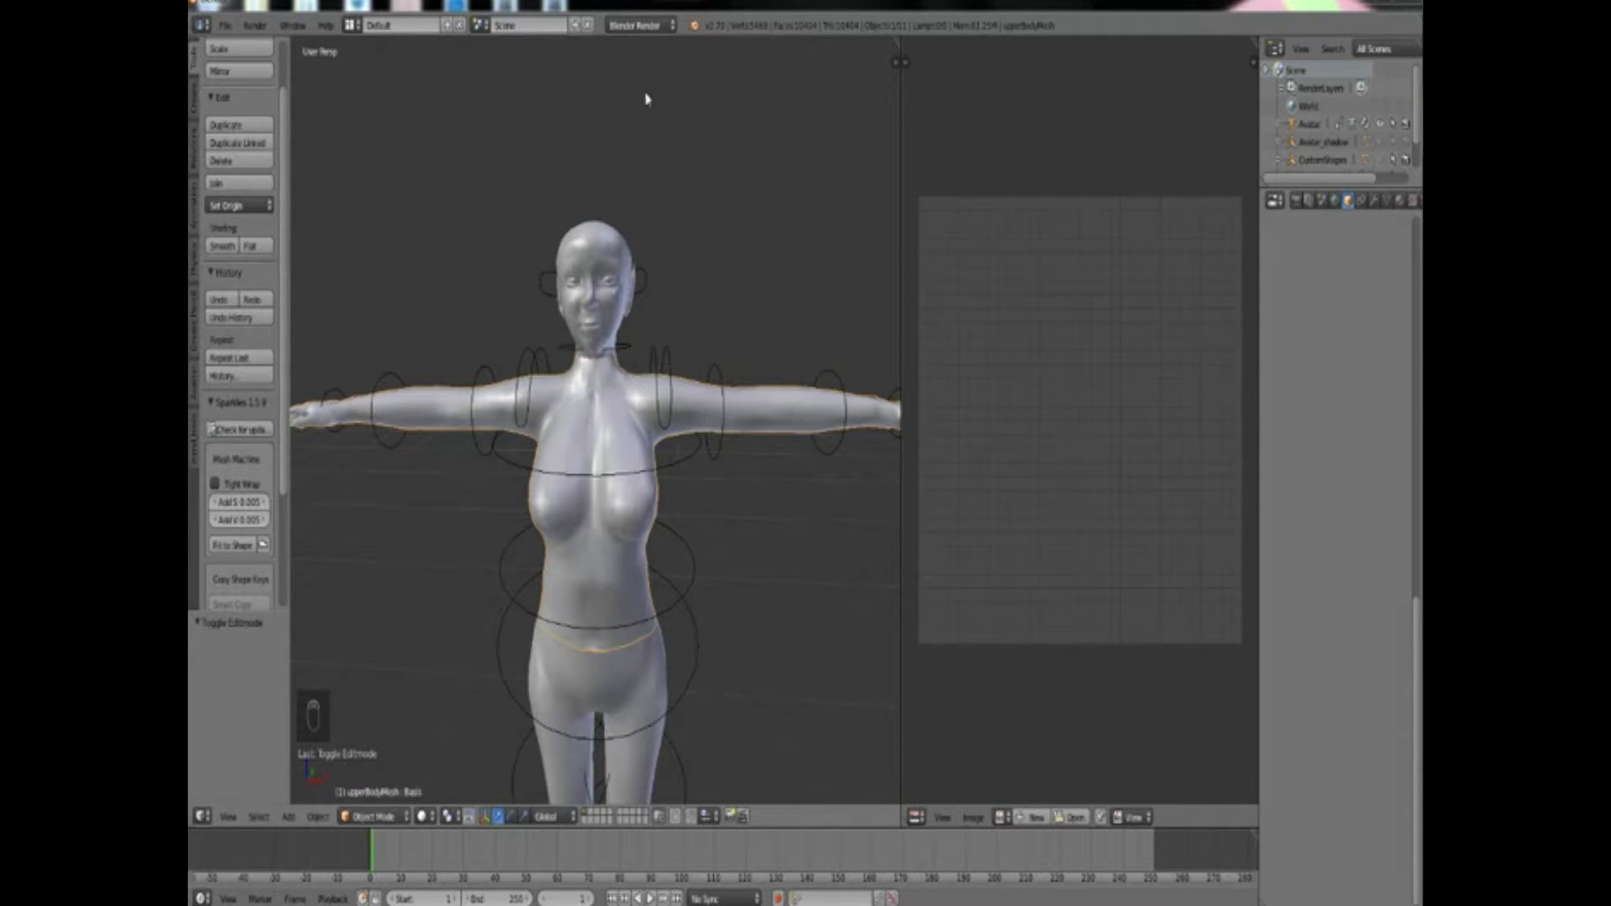
right_click(598, 244)
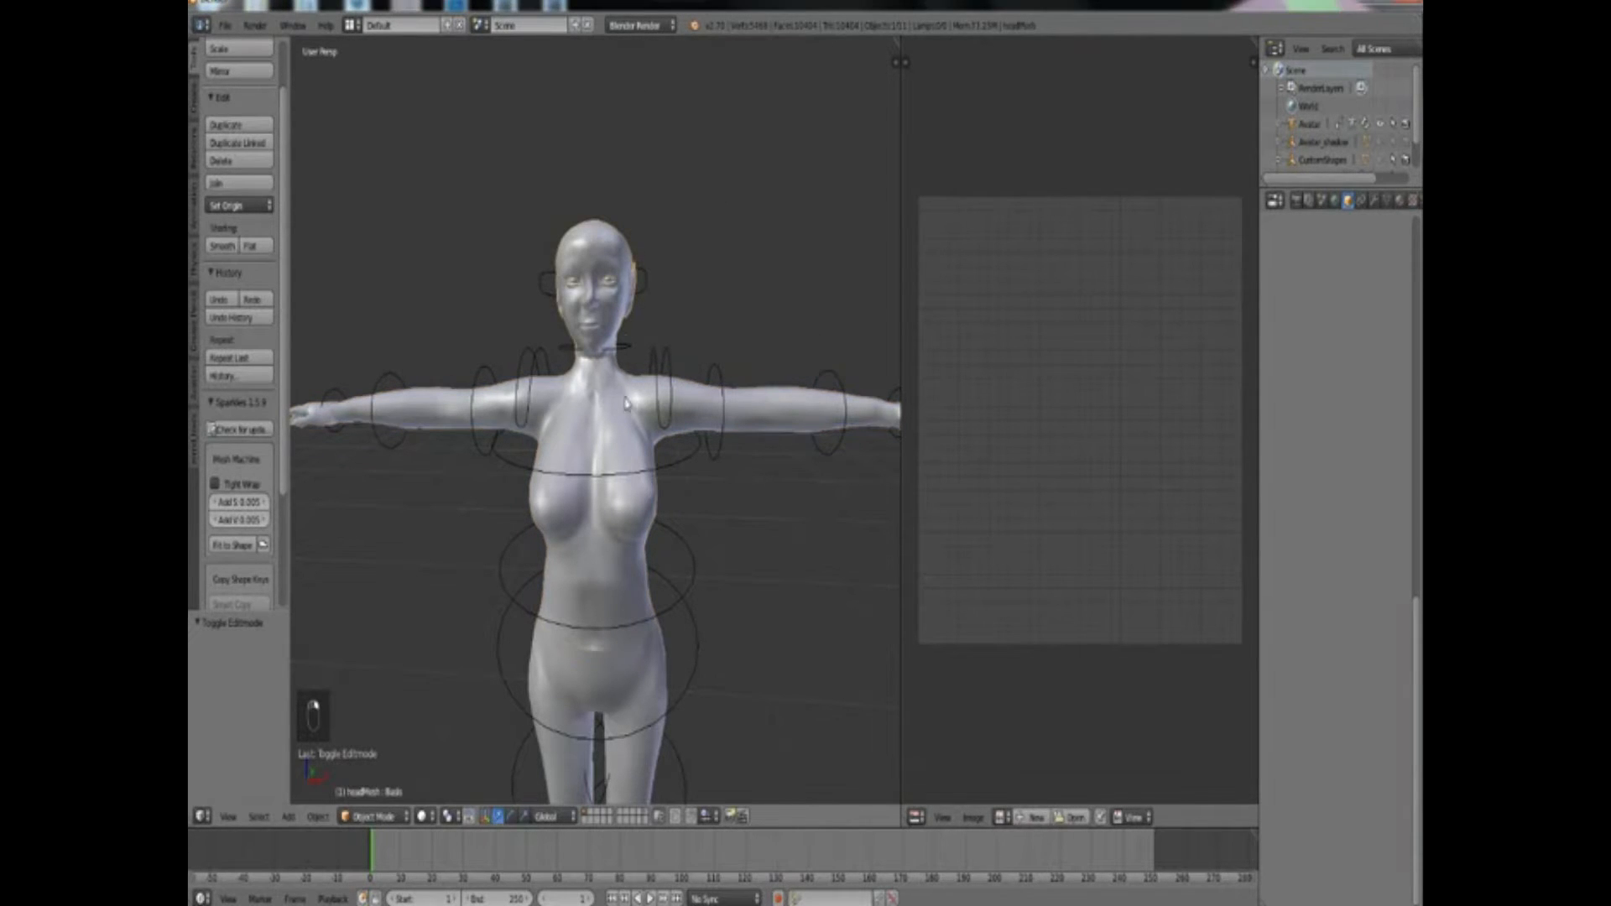
right_click(622, 408)
scroll(633, 657, "down", 2)
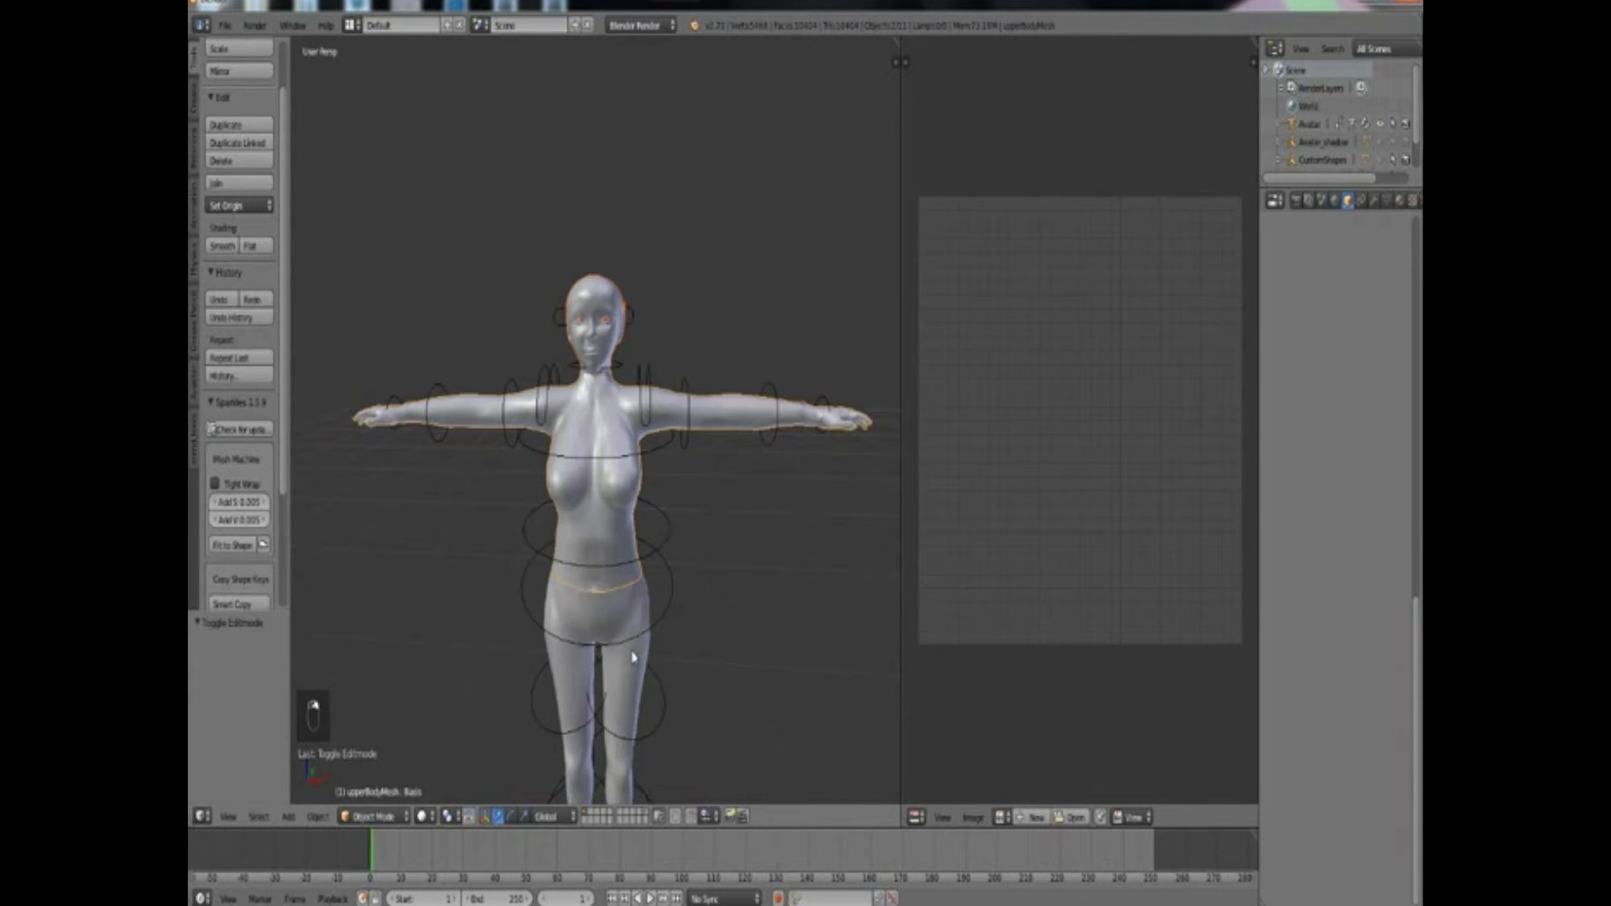
middle_click_drag(609, 628, 615, 504)
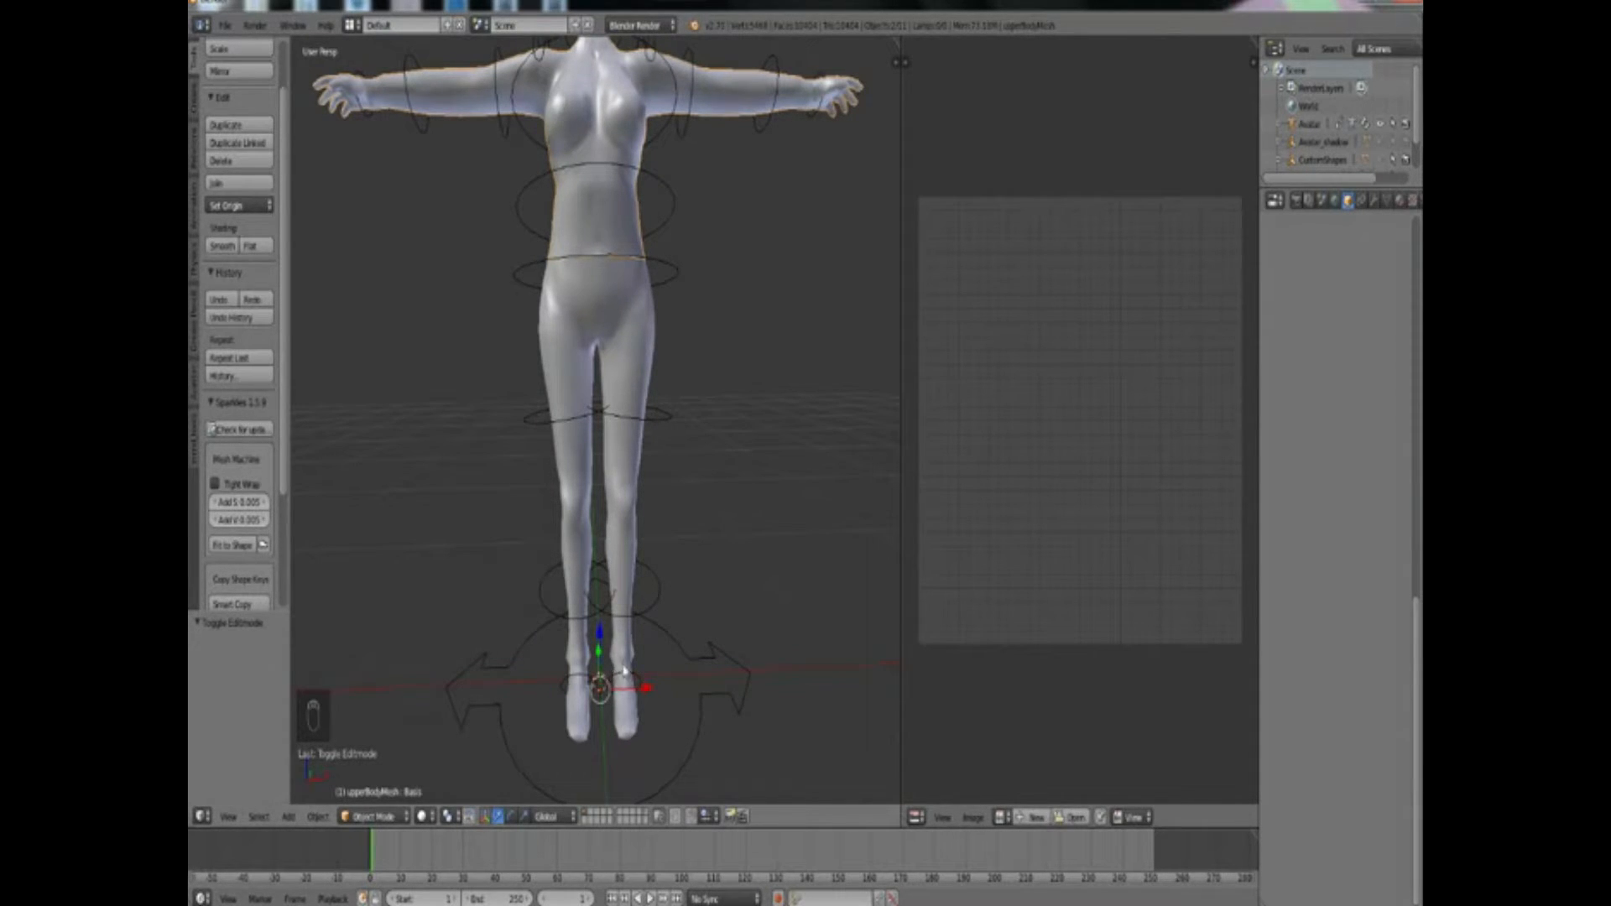
right_click(617, 663)
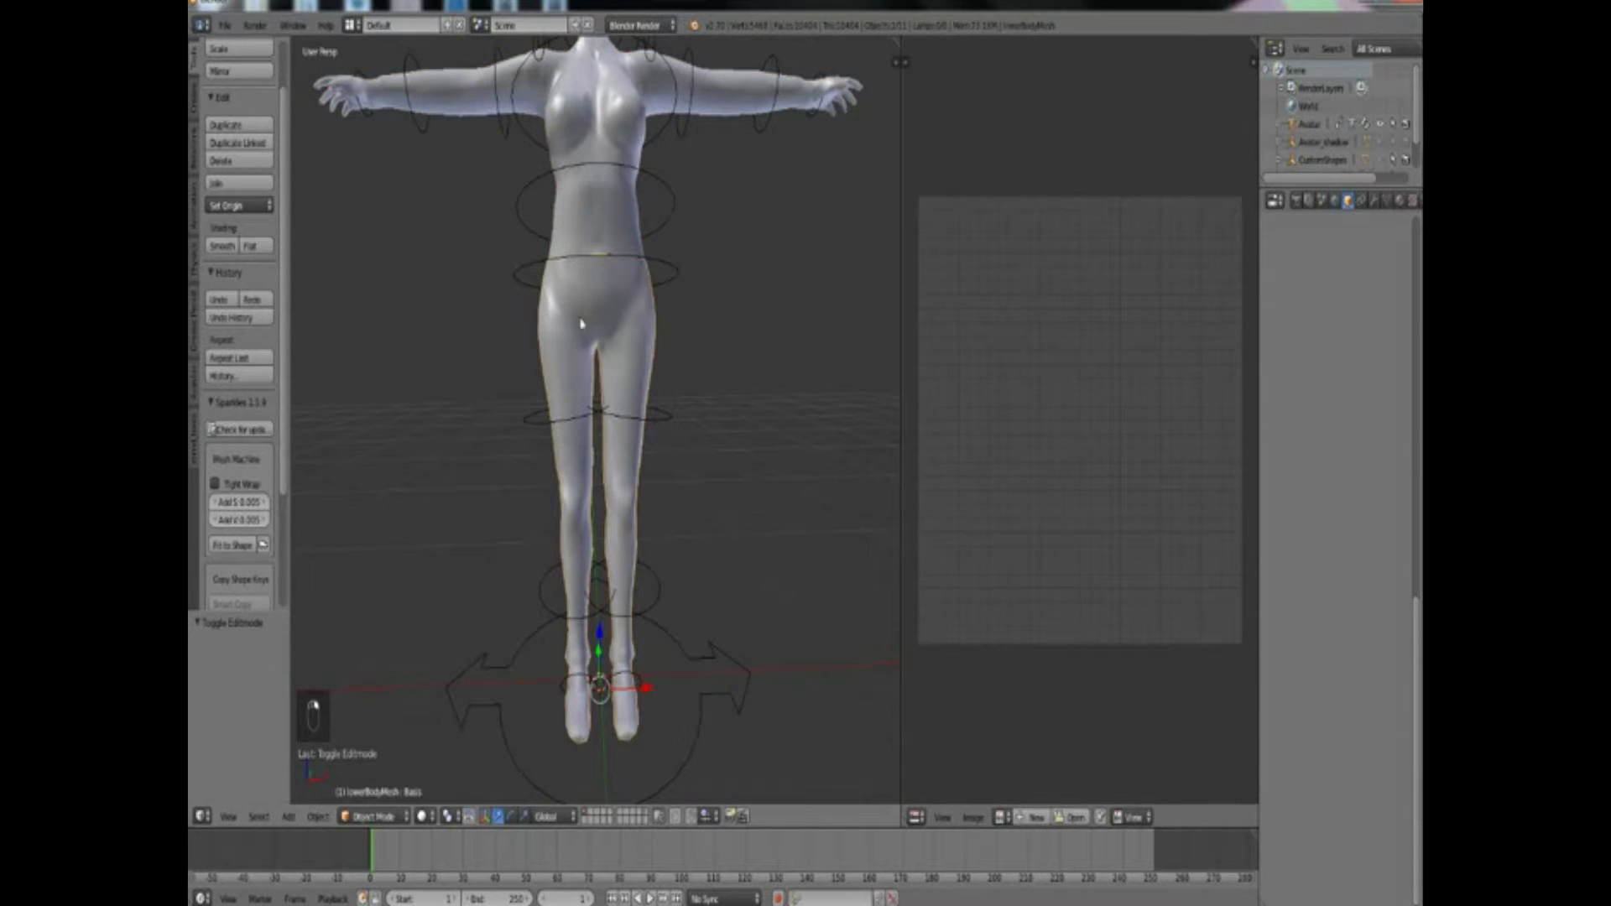
right_click(611, 229)
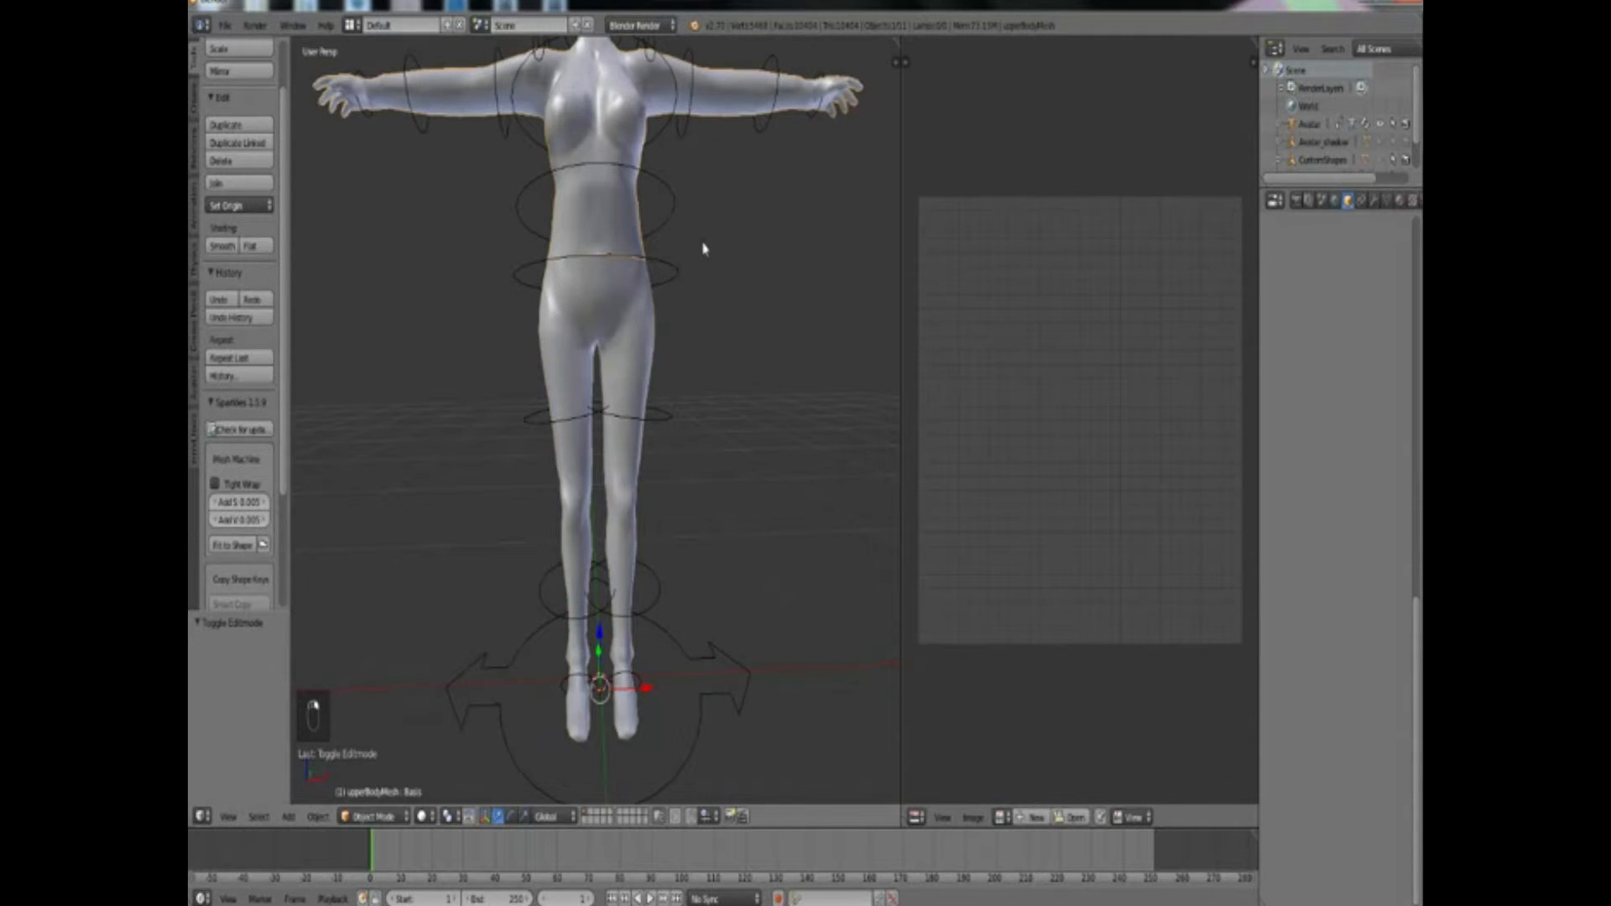
Select the lower body, upper body, head, left eyeball and eyelash meshes together
scroll(703, 248, "down", 4)
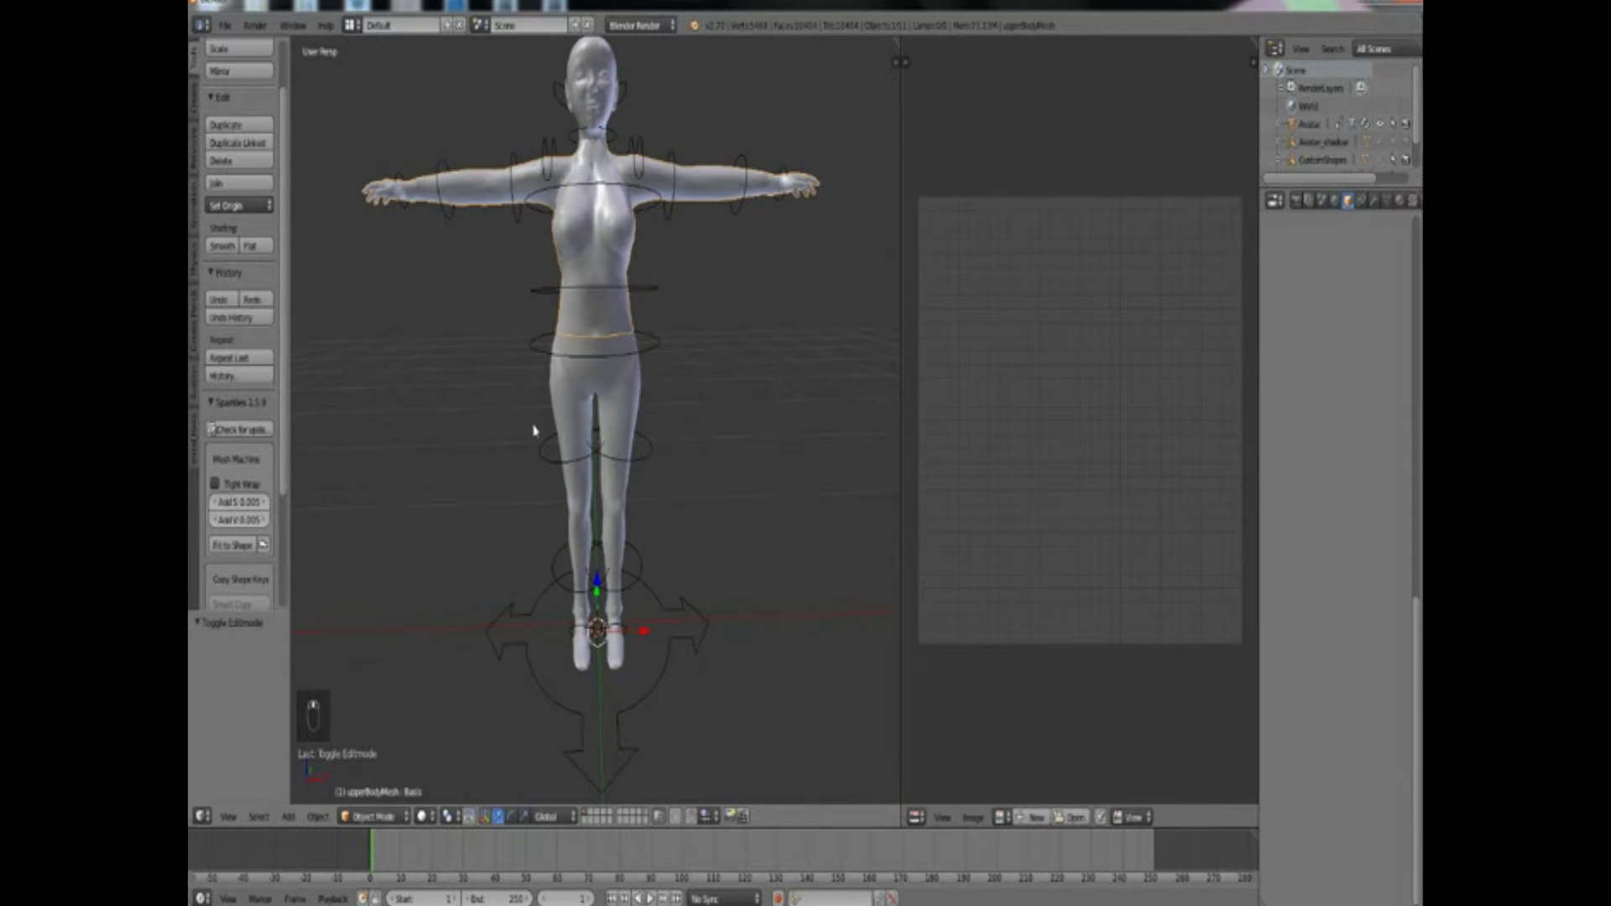
right_click(619, 522)
right_click(598, 309)
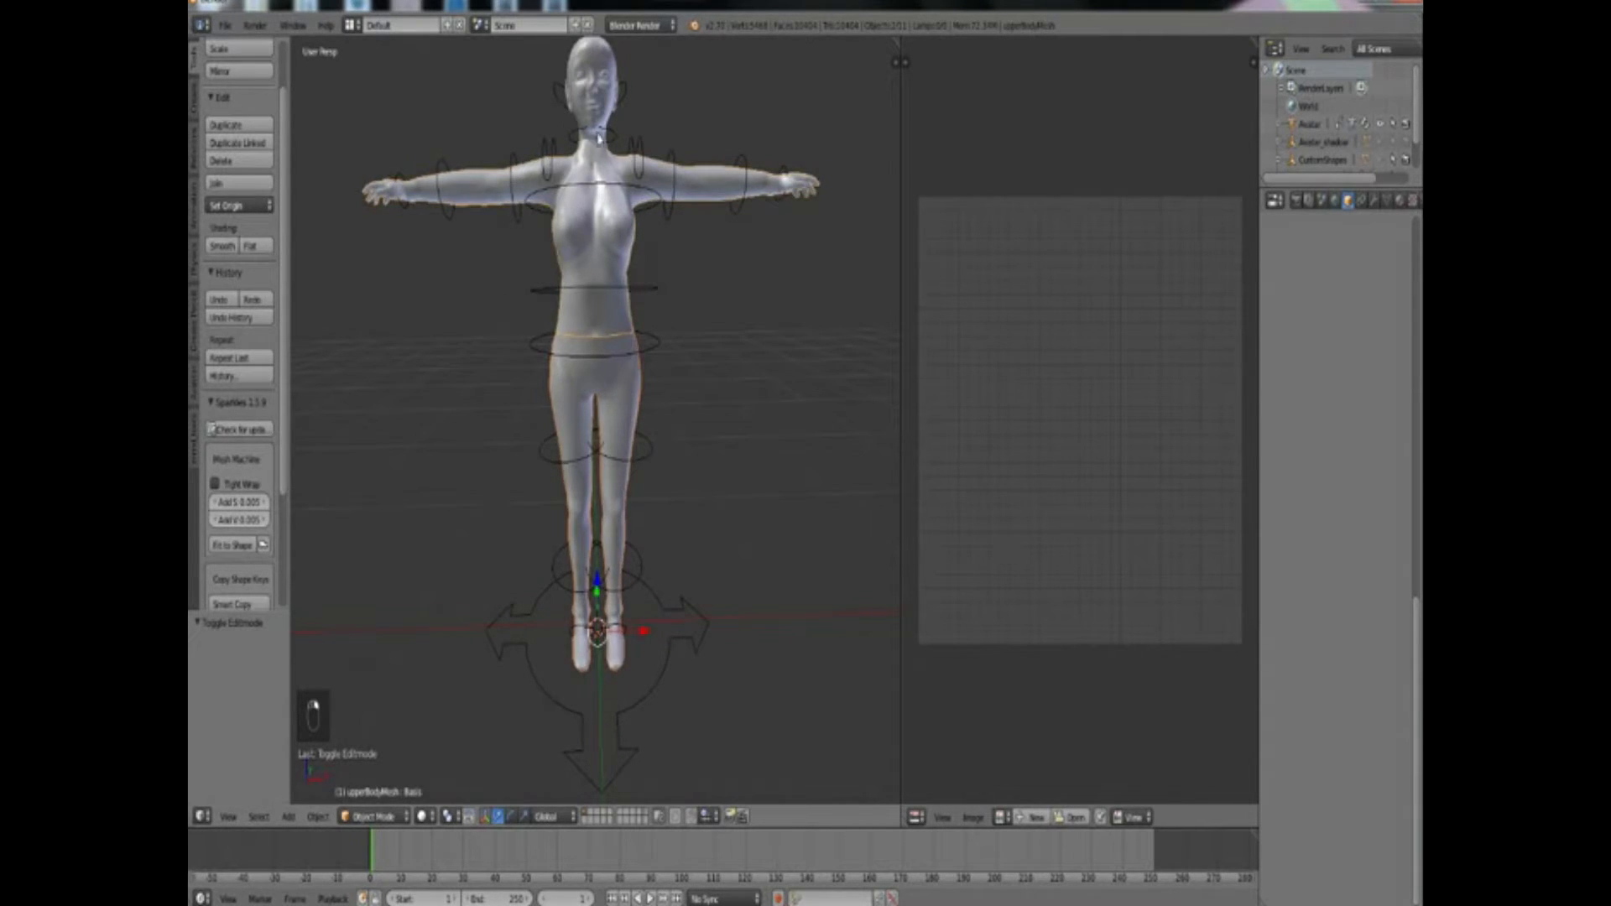
scroll(609, 168, "up", 5)
middle_click_drag(610, 165, 594, 432, "shift")
right_click(564, 246)
scroll(596, 314, "down", 3)
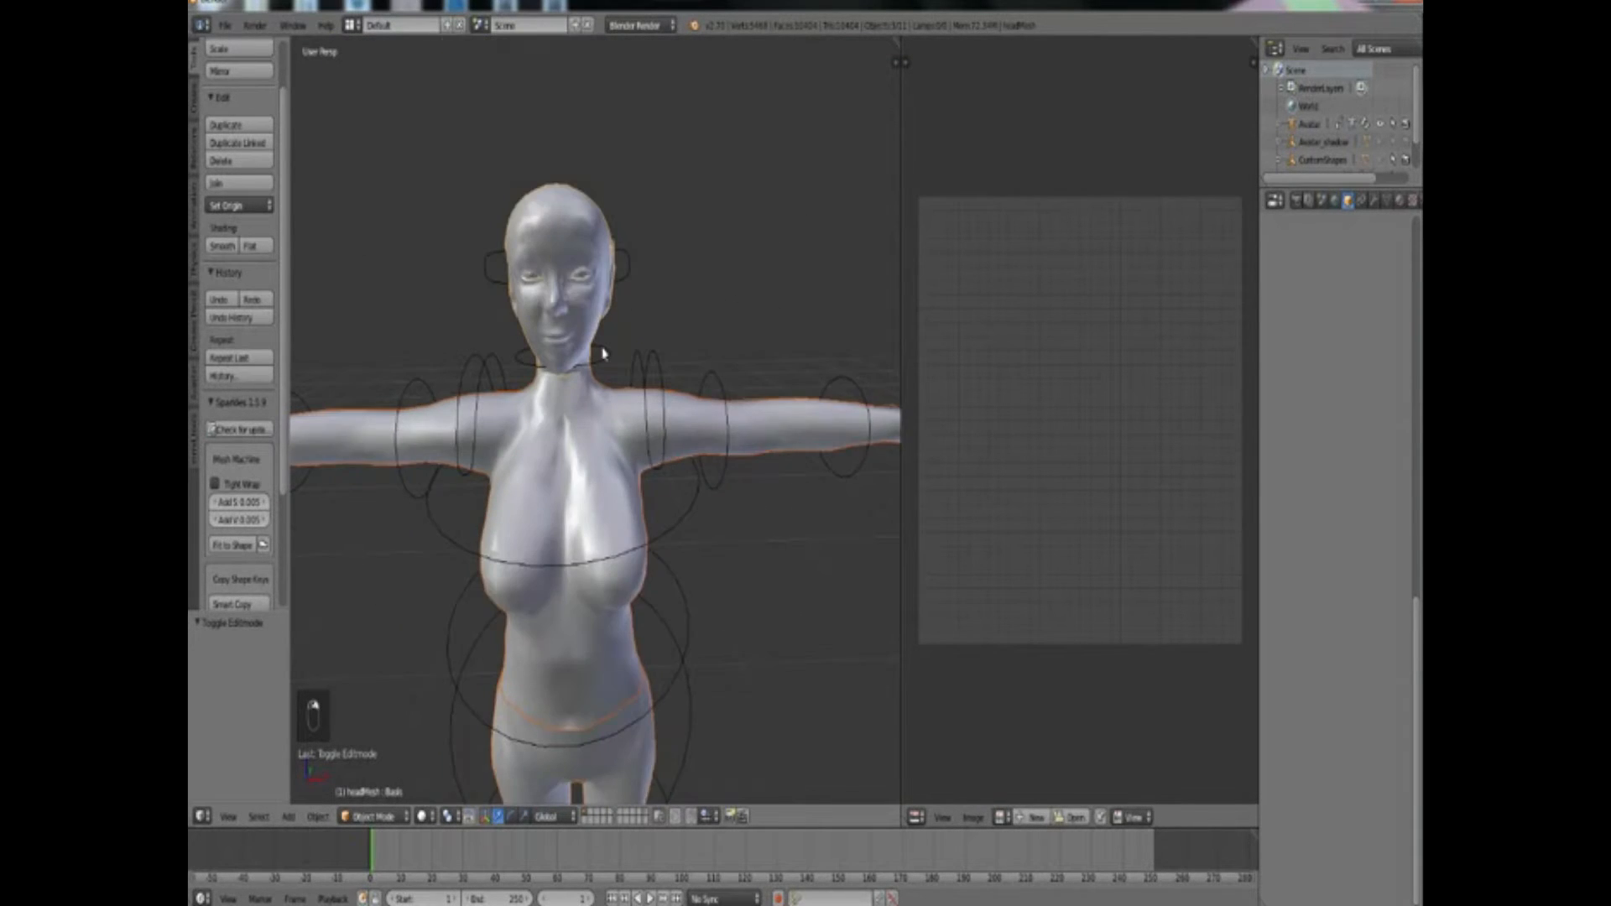
scroll(603, 353, "up", 3)
right_click(568, 152)
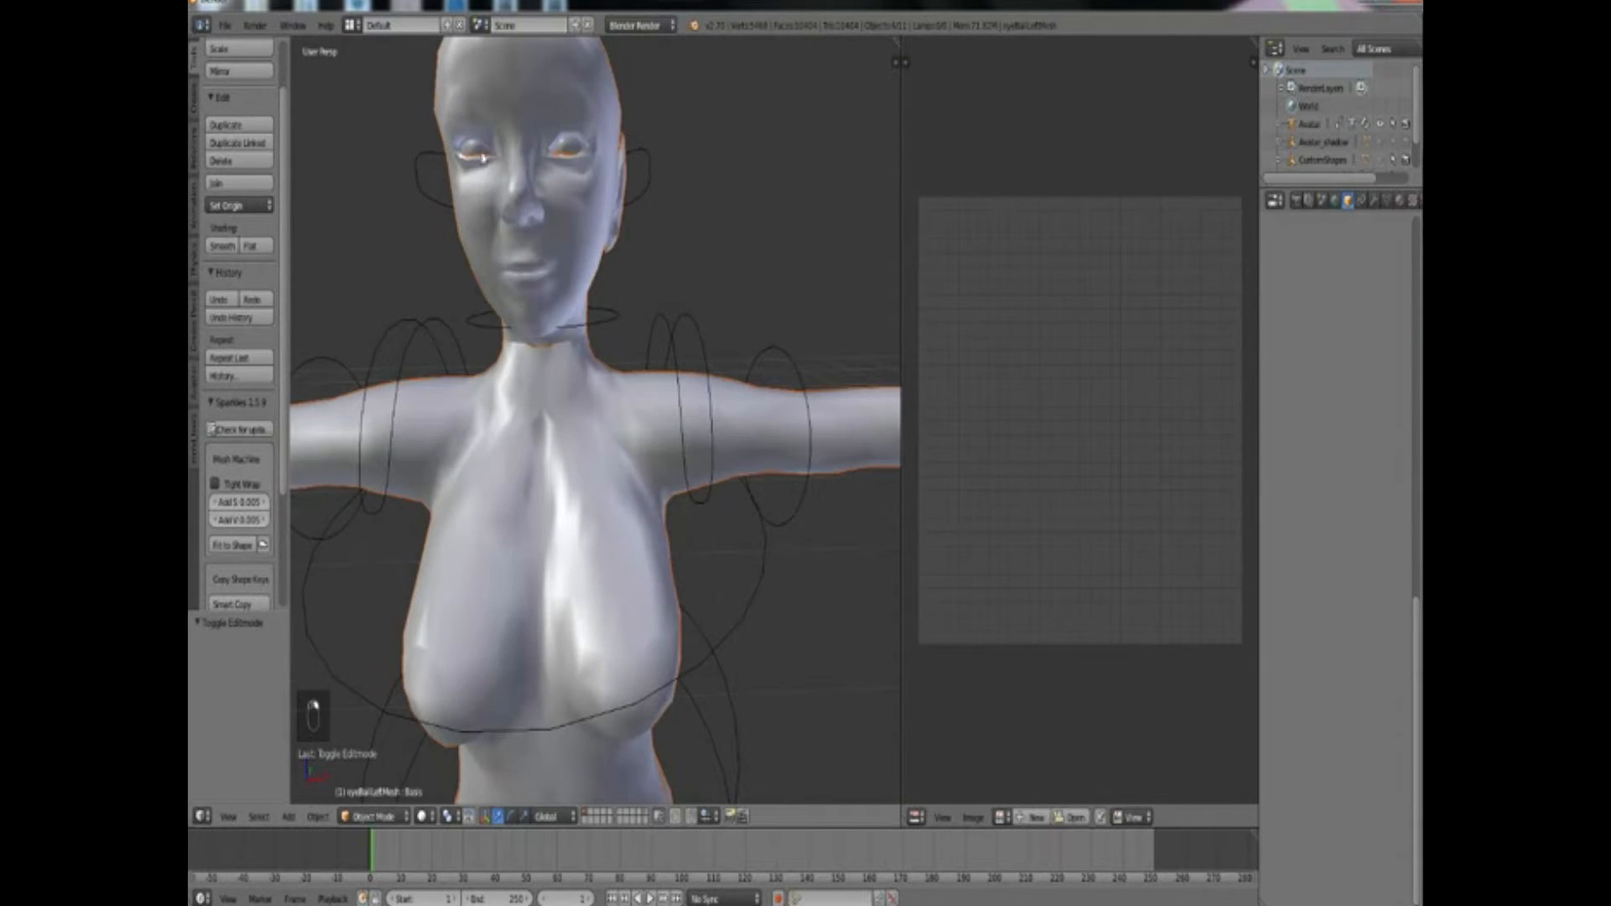
right_click(472, 159, "shift")
Move the selected meshes away from the rig to check the selection, and undo the move
scroll(593, 369, "down", 8)
scroll(593, 381, "up", 2)
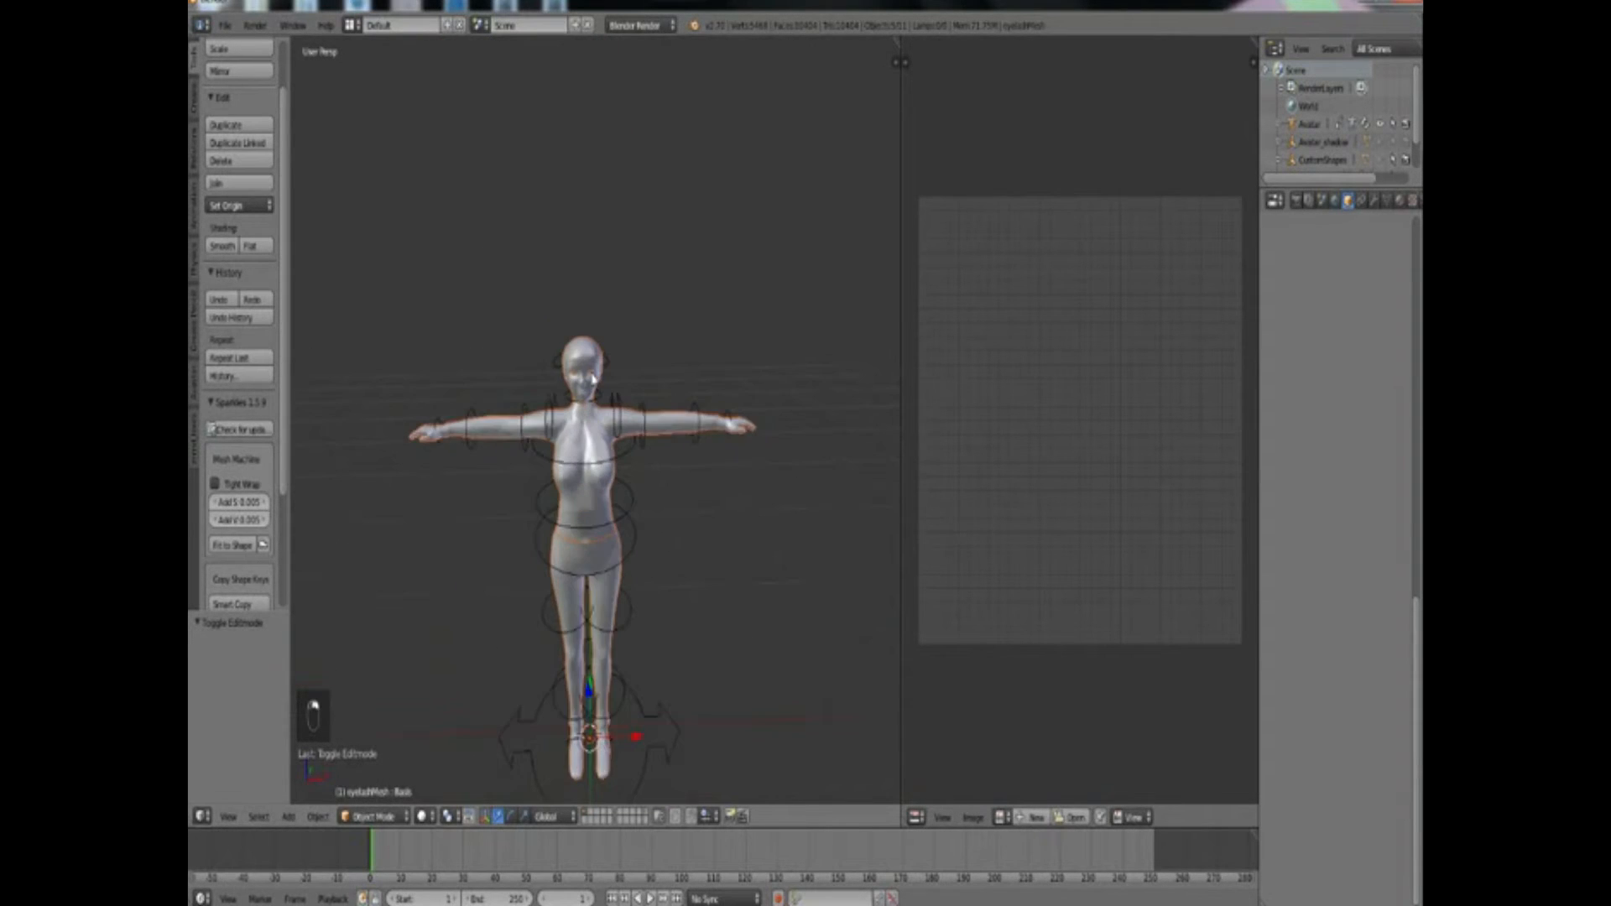
key("g")
left_click(466, 430)
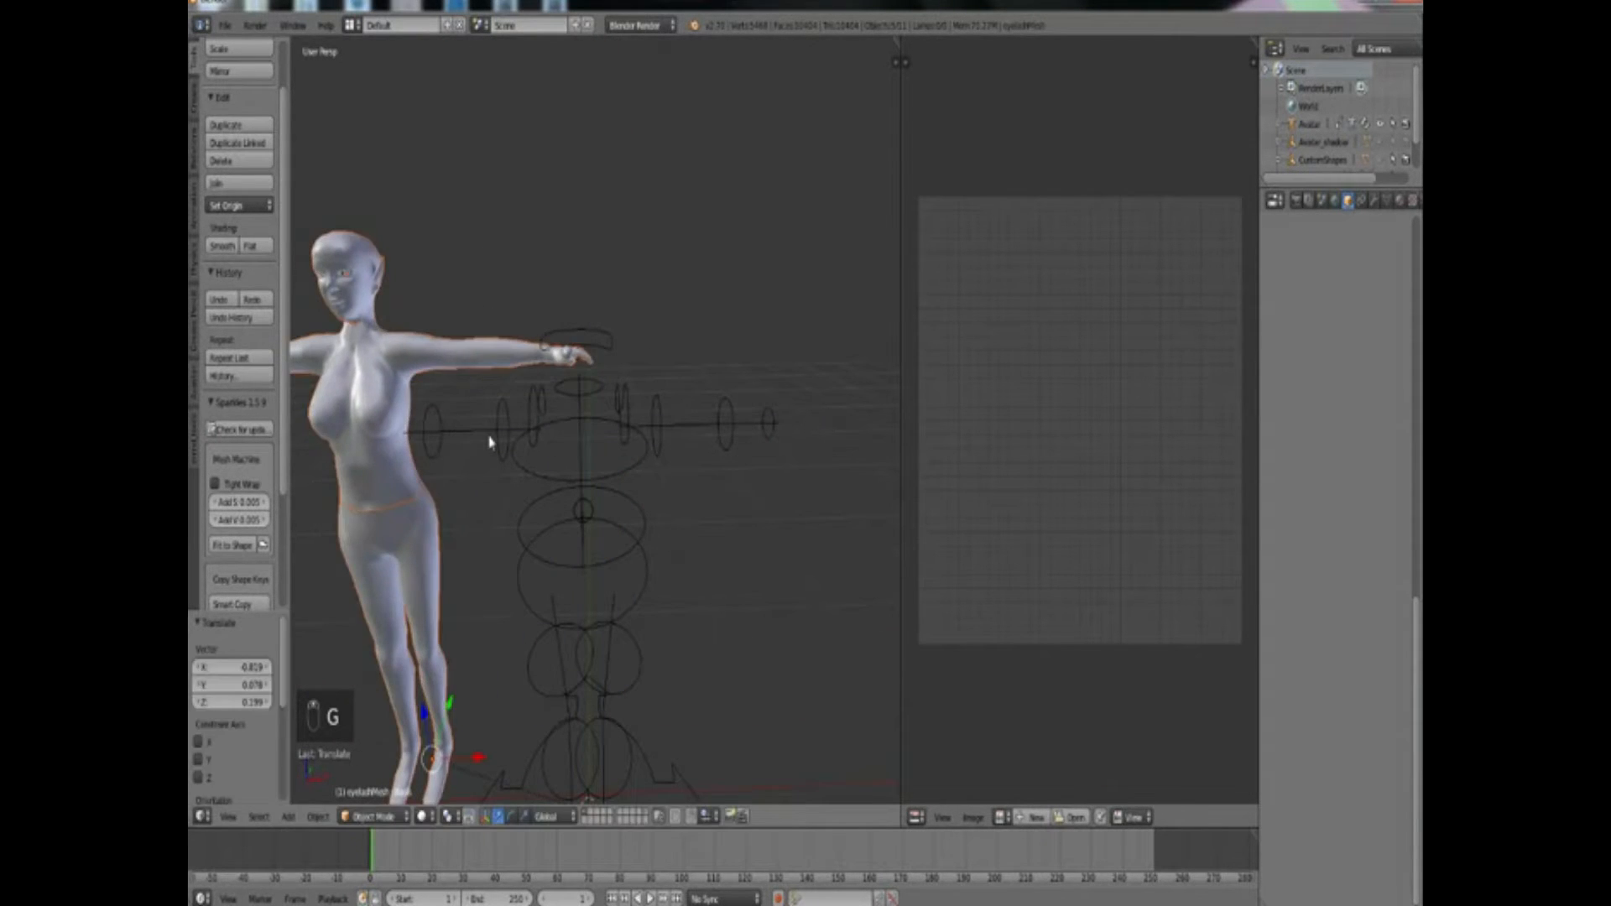
key("ctrl+z")
Add the right eyeball mesh to the selection, and check the selection with a trial move that is undone
scroll(566, 411, "up", 5)
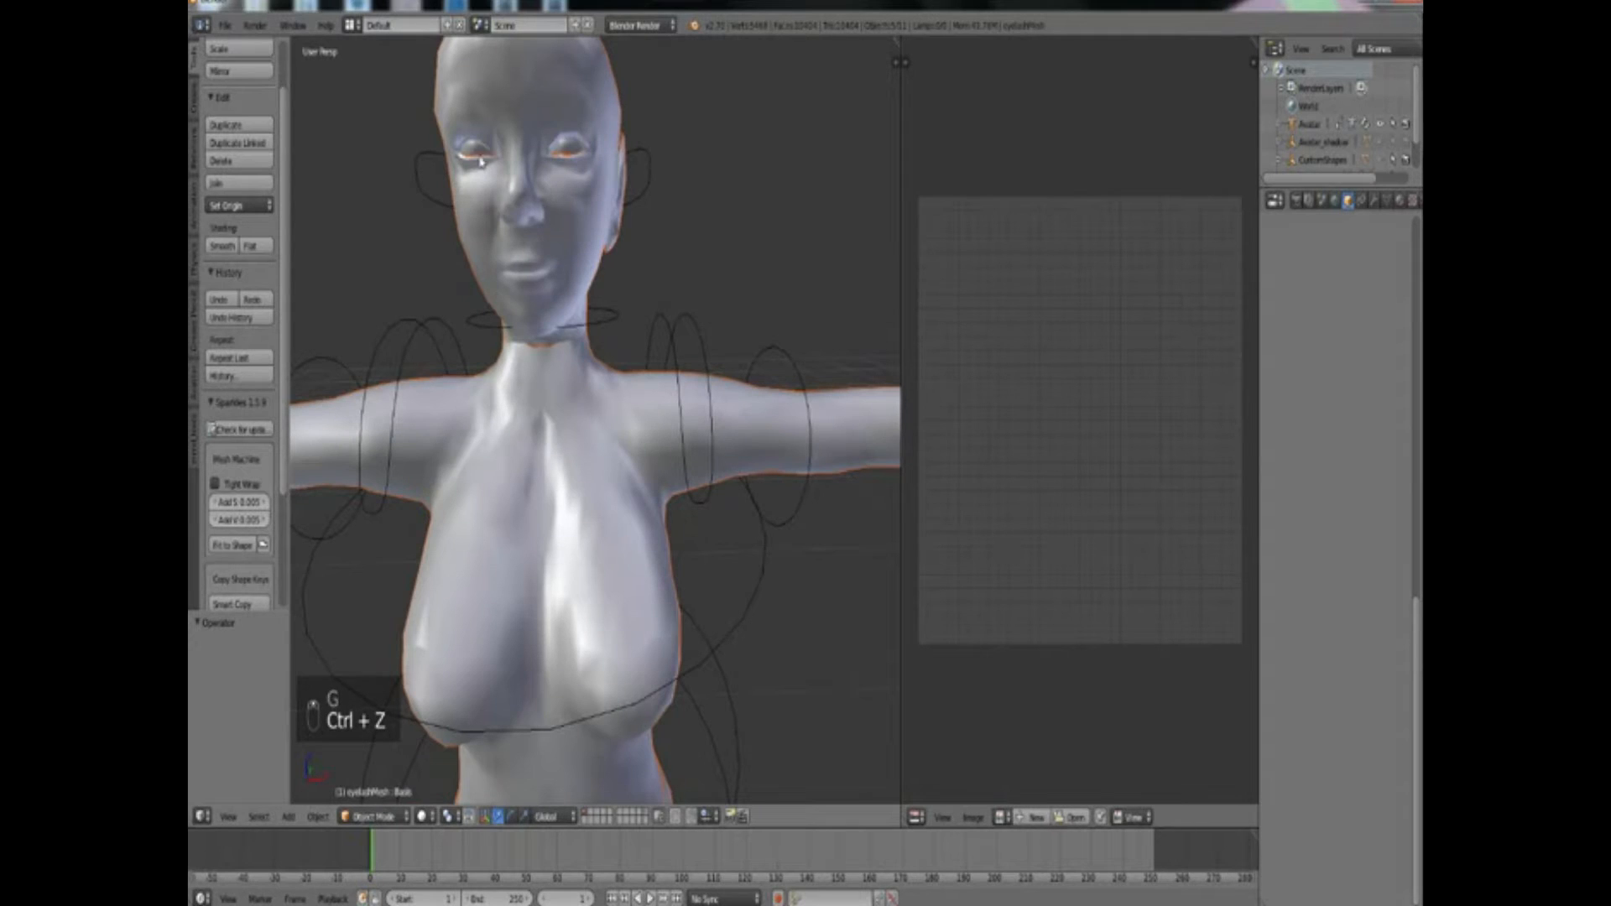
right_click(473, 155, "shift")
scroll(473, 155, "down", 5)
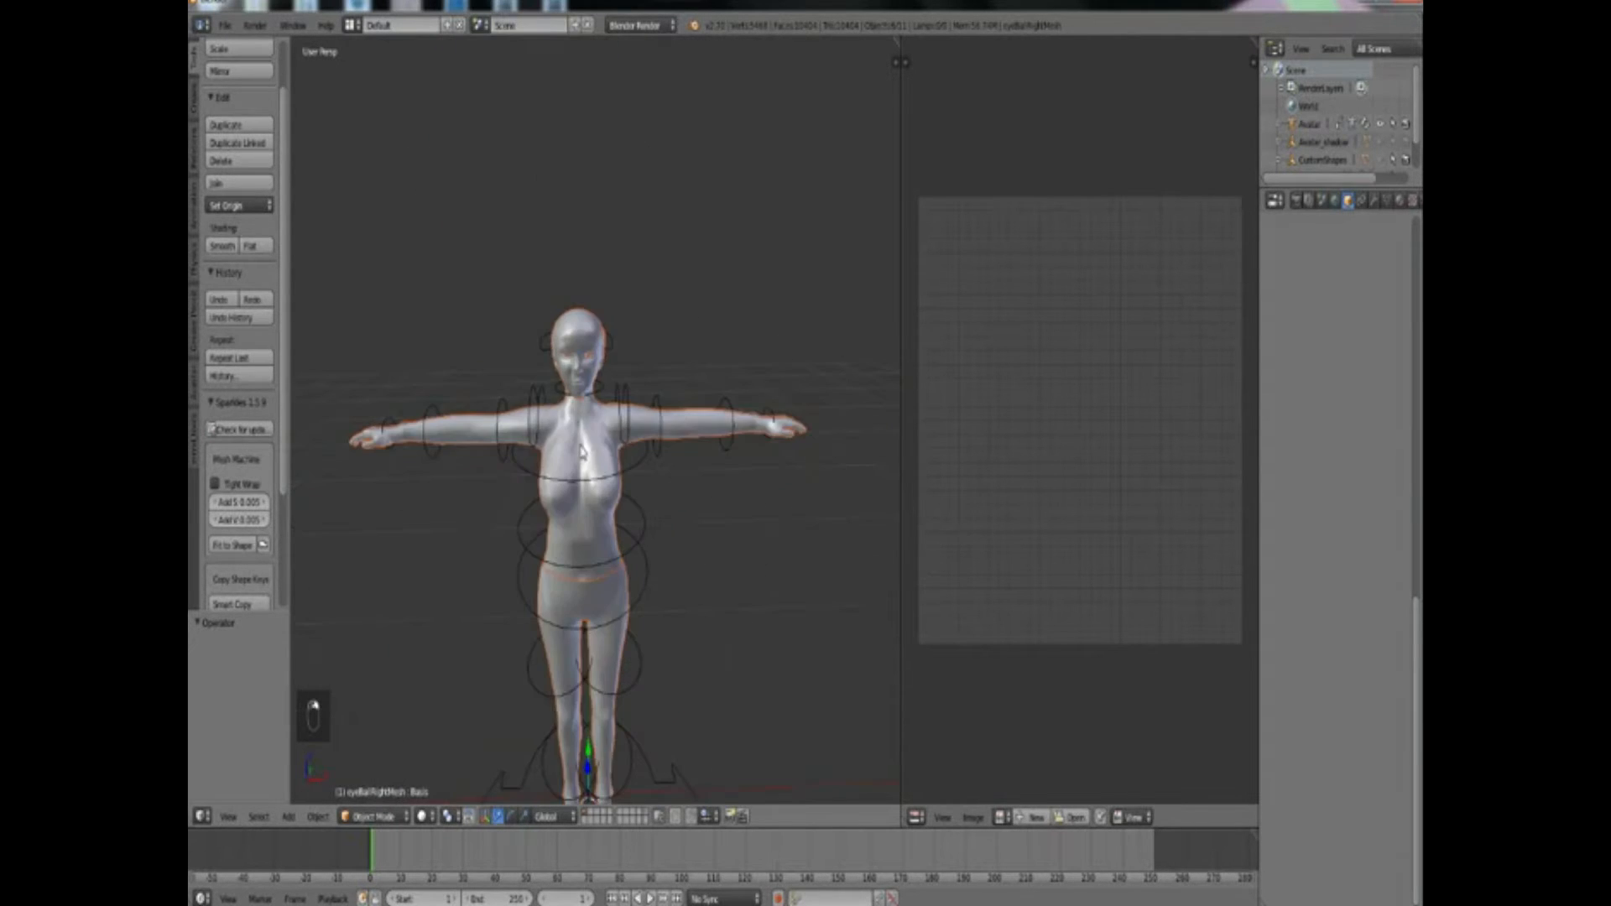
key("g")
left_click(653, 435)
key("ctrl+z")
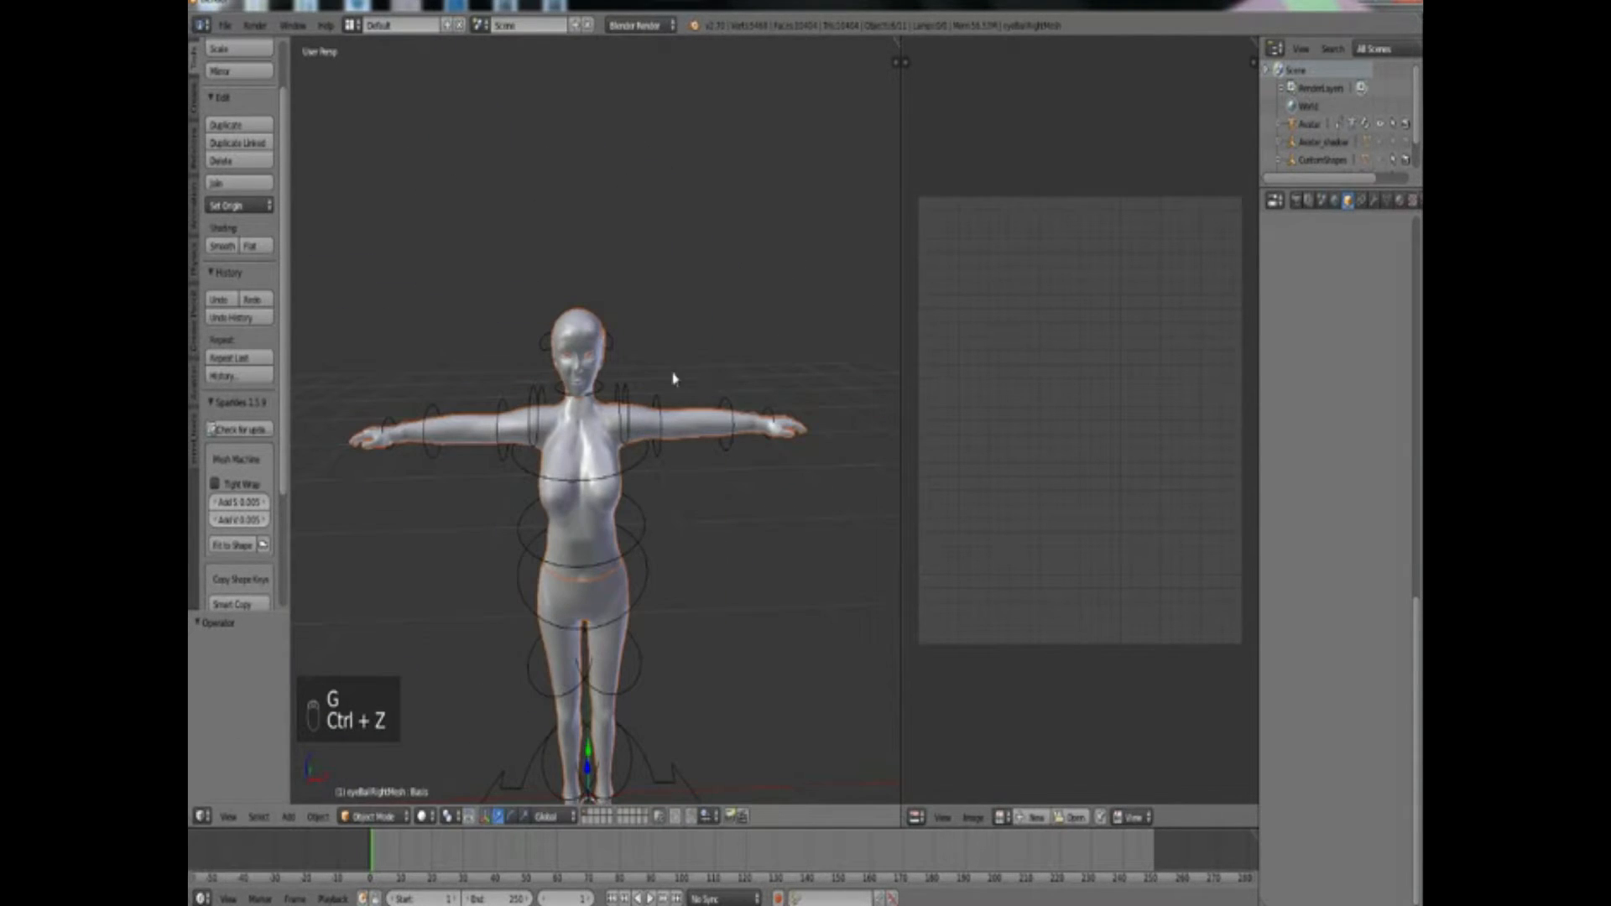
Export the selected meshes as Collada (Avastar) to the Desktop under the file name "ghost me together.dae"
left_click(225, 25)
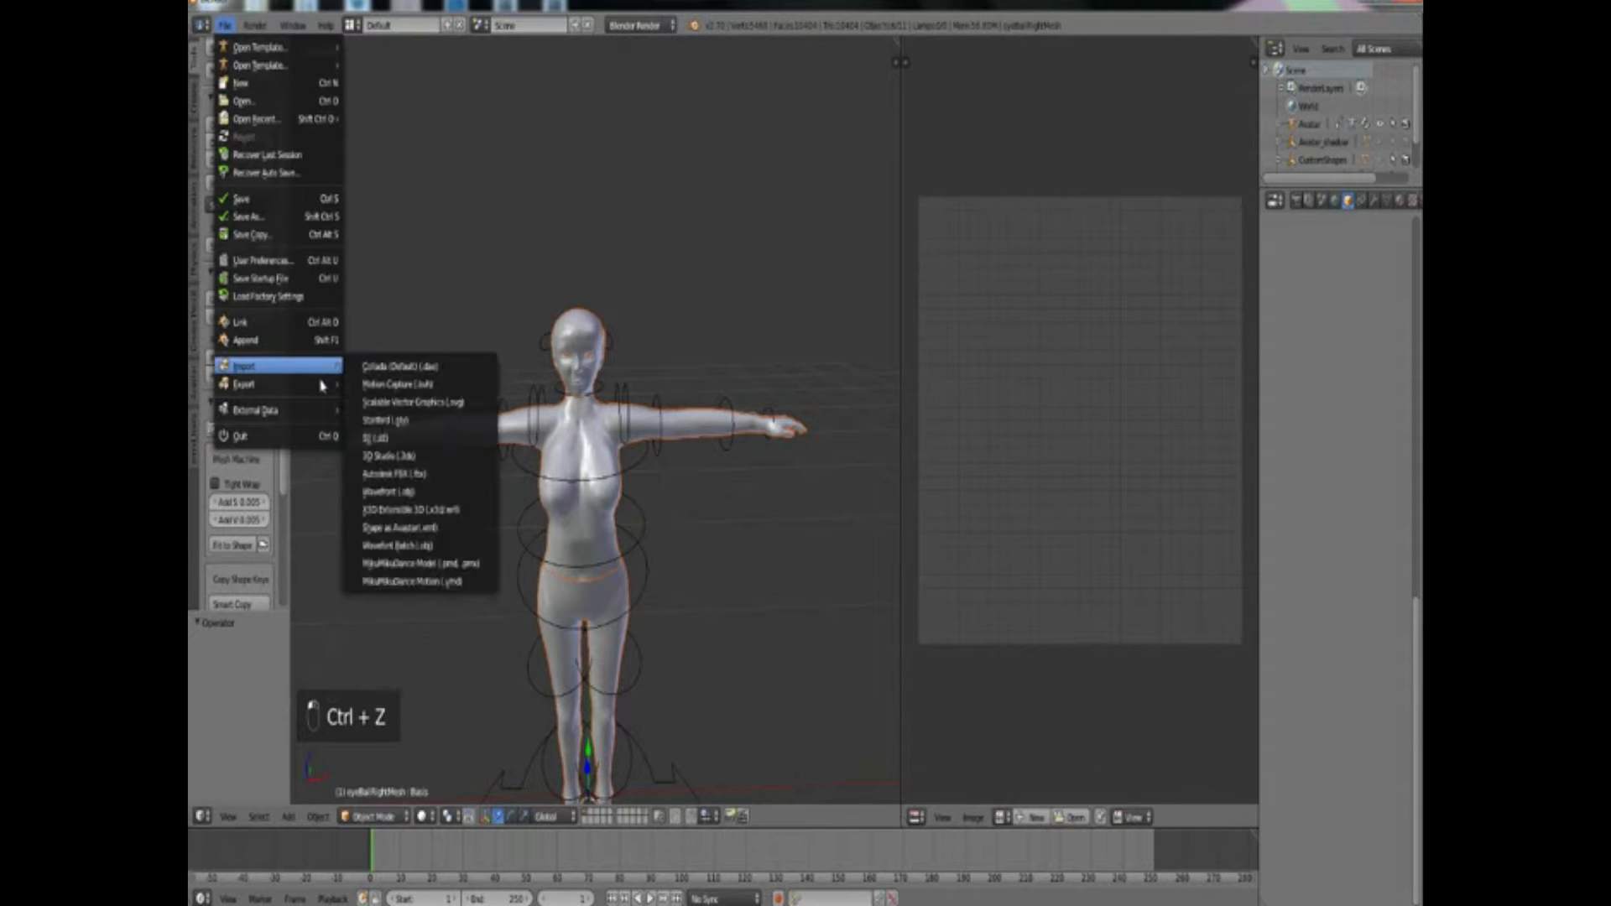
mouse_move(328, 391)
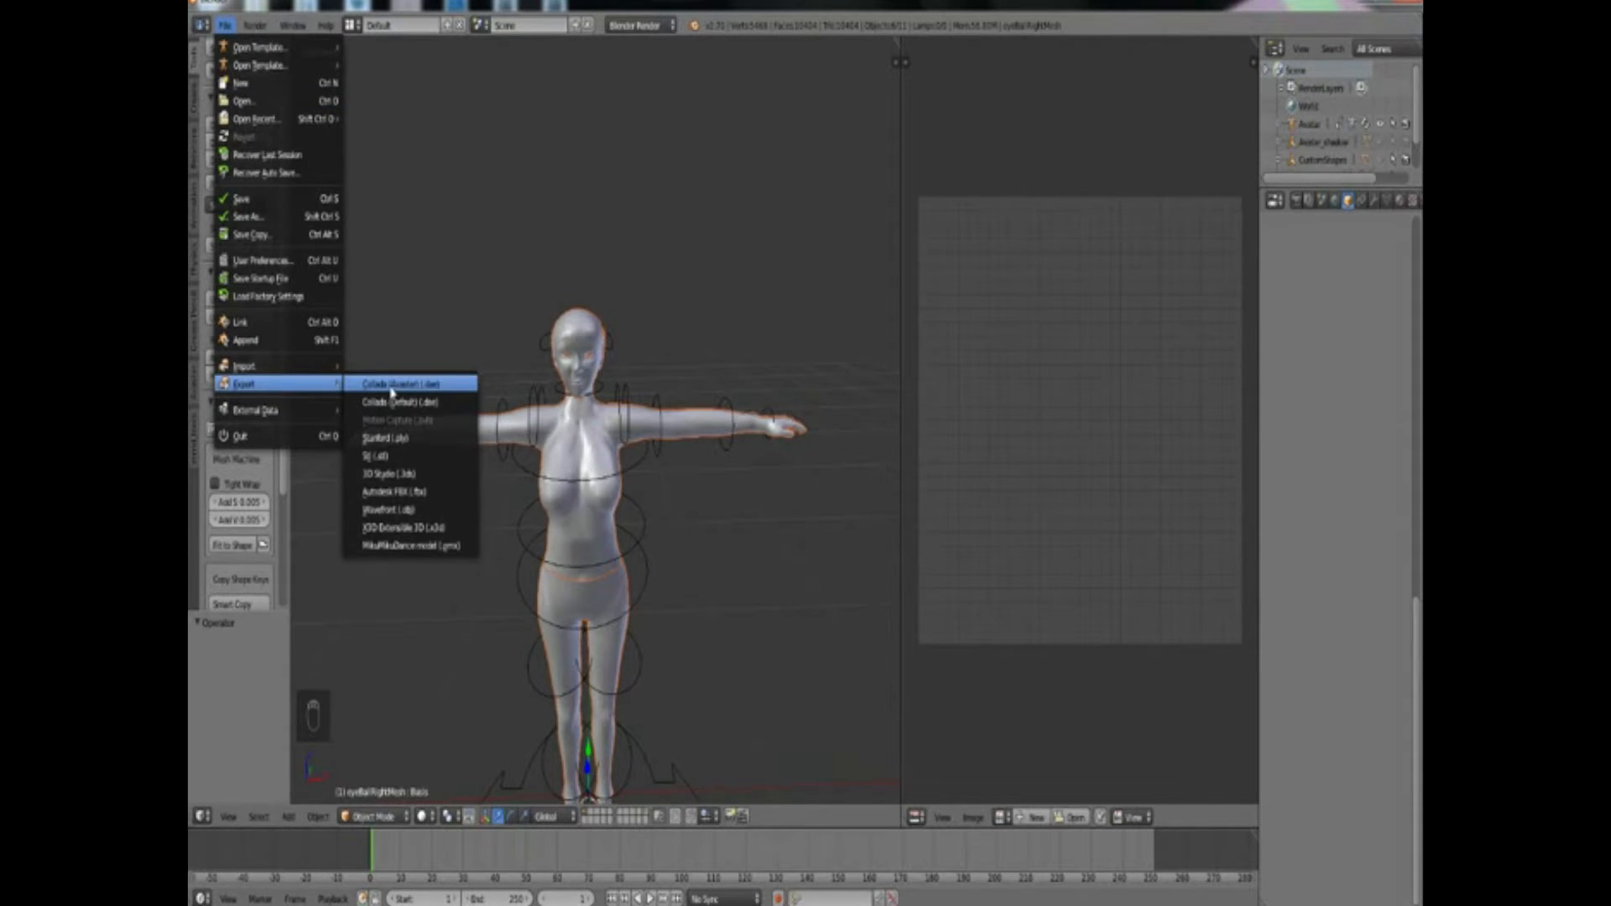
left_click(392, 386)
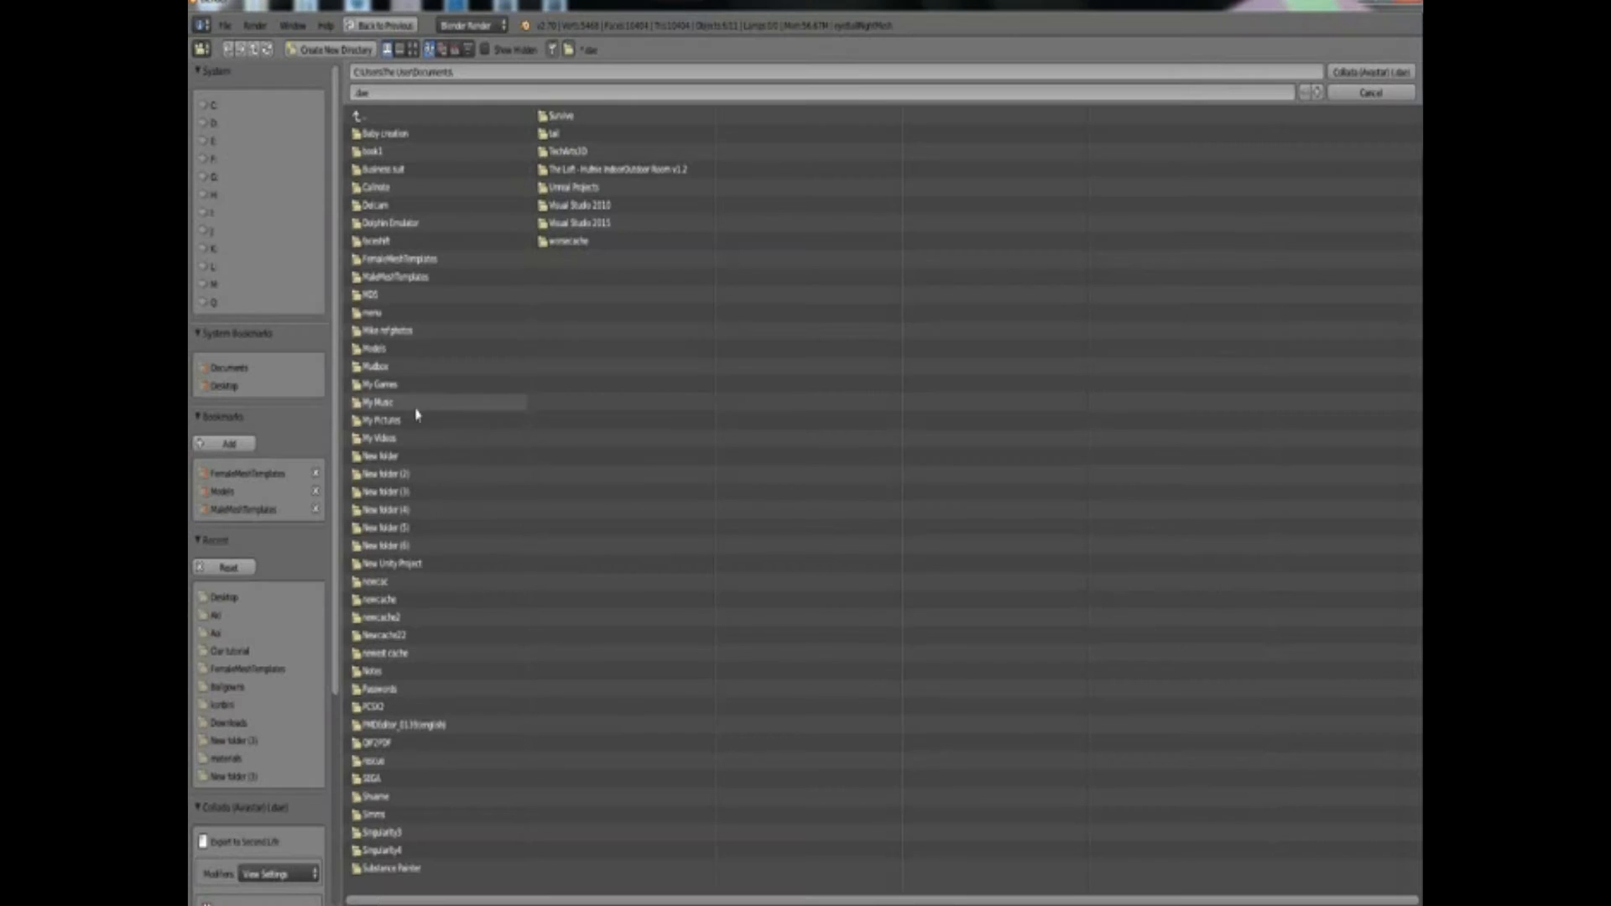
left_click(220, 386)
scroll(288, 629, "down", 5)
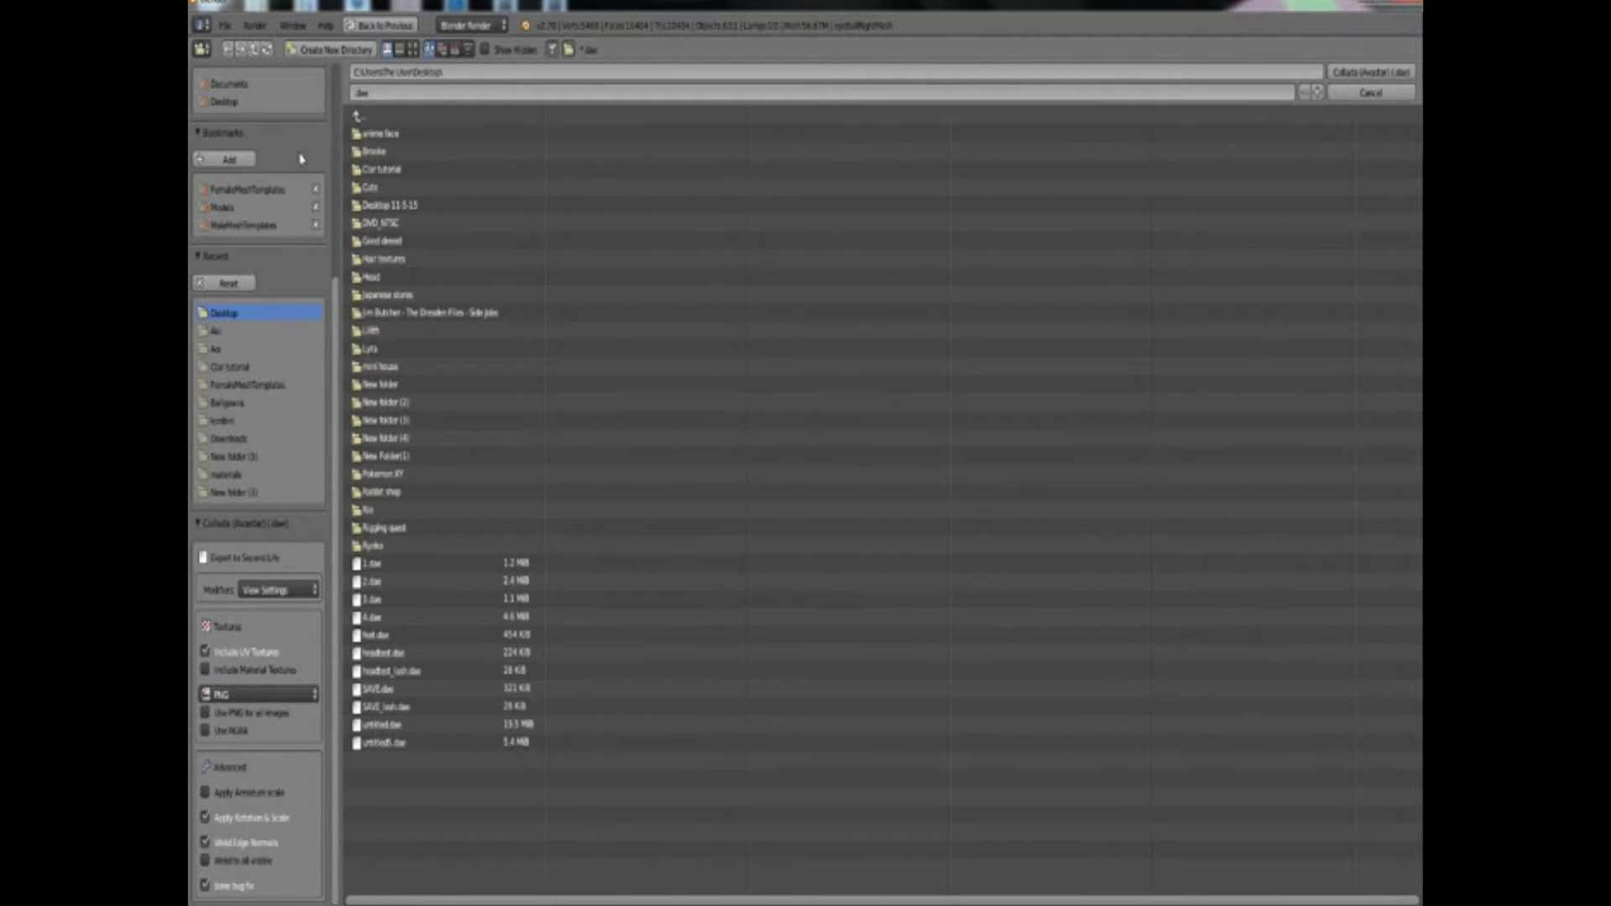
key("Left")
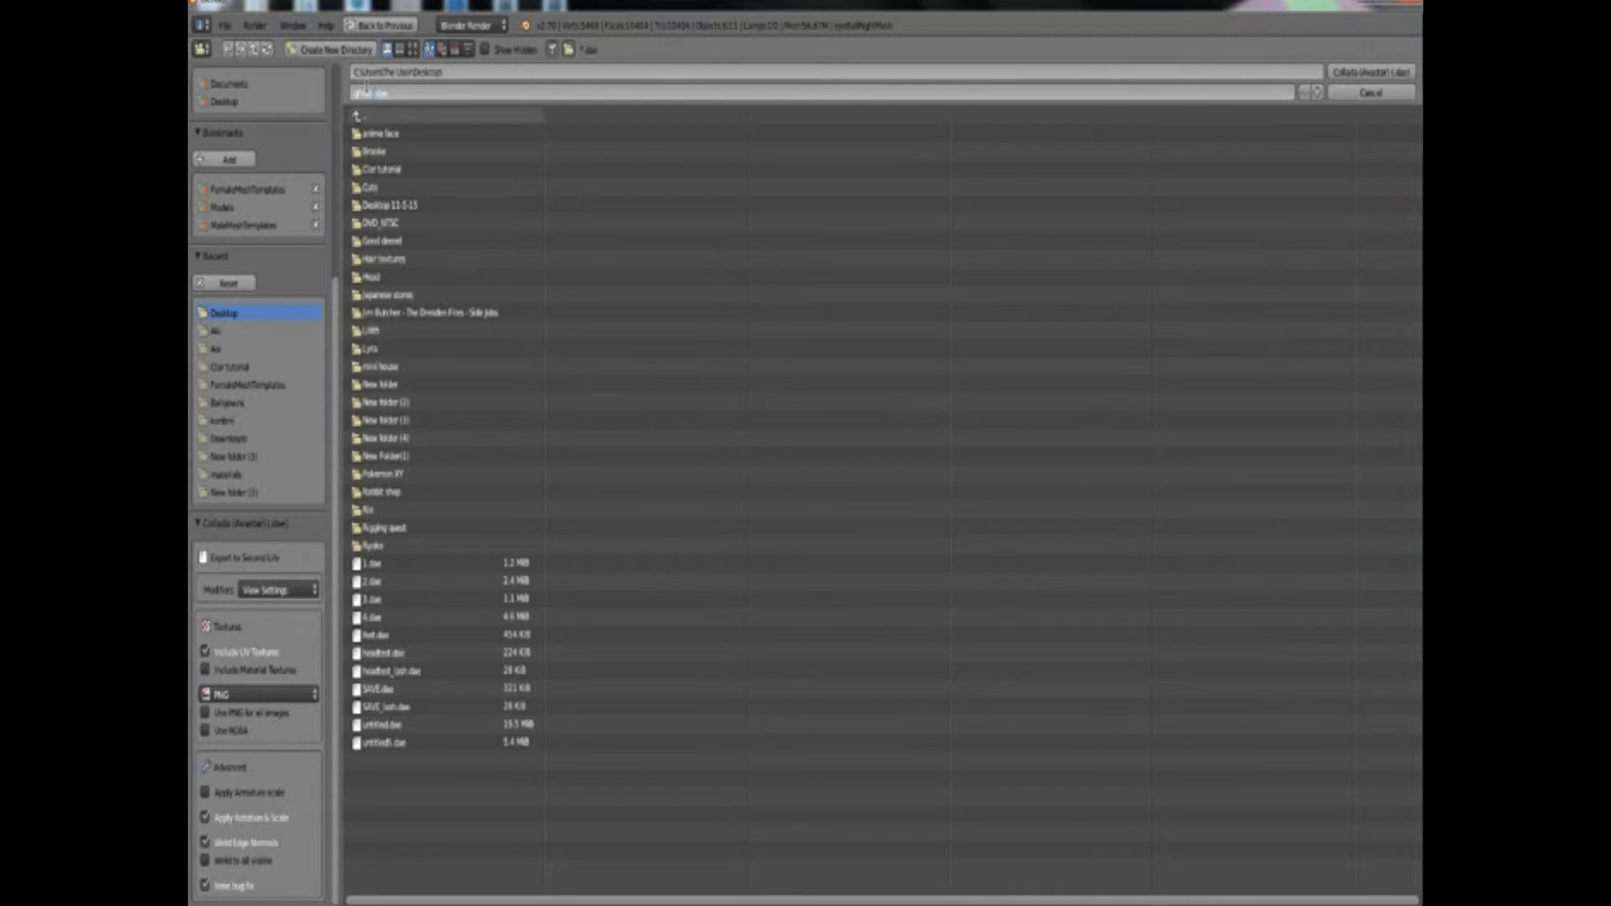
type("er")
key("Return")
key("Return")
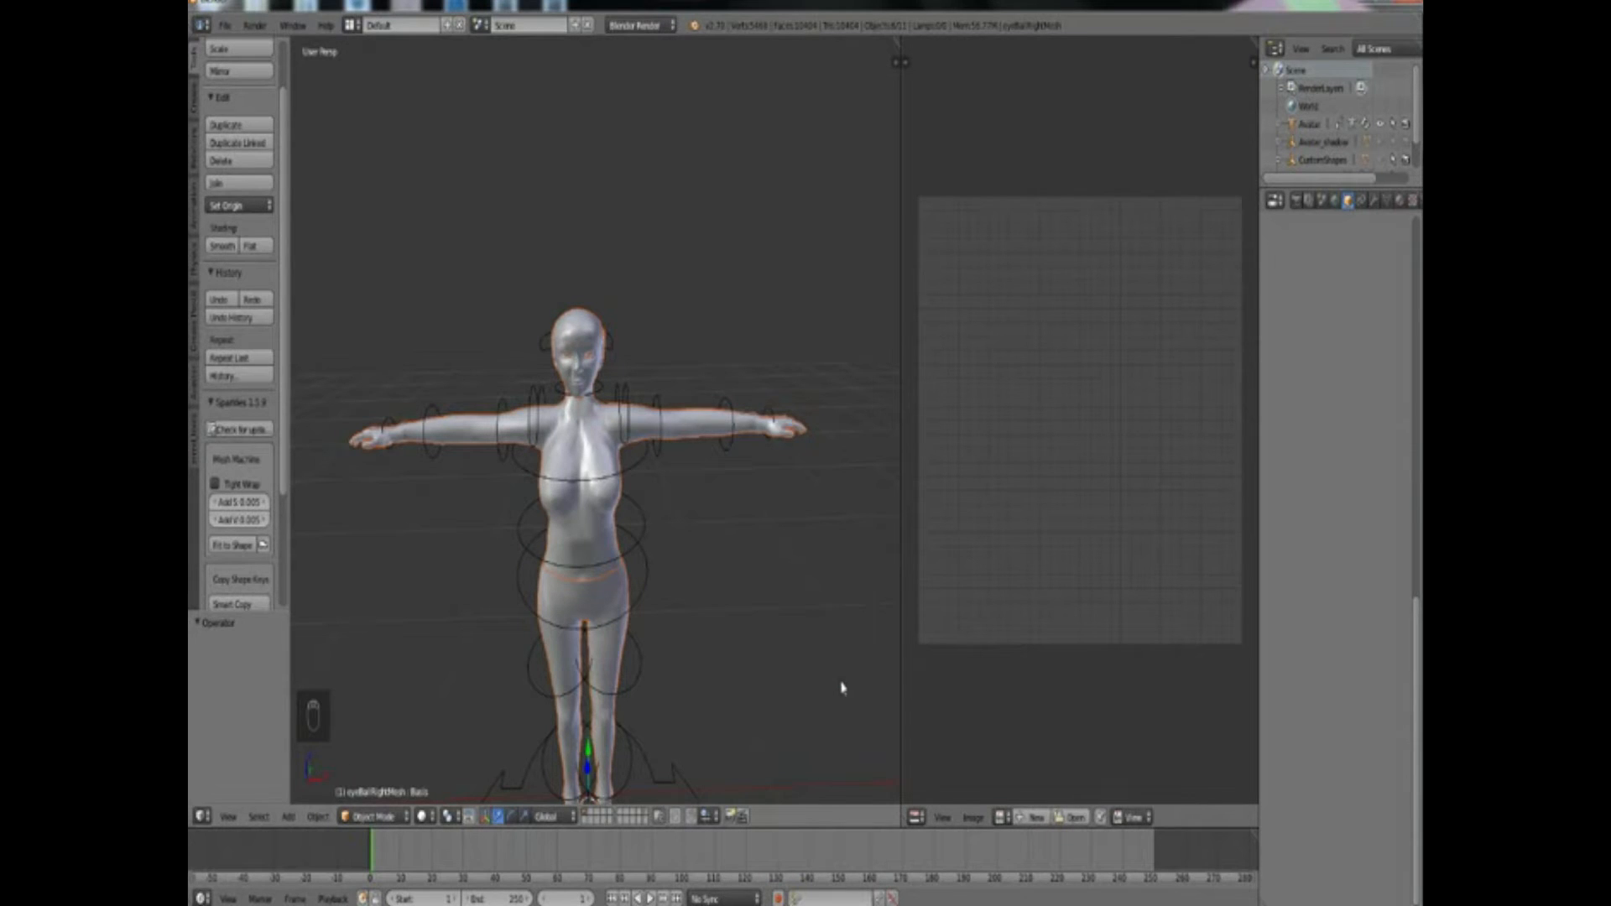
Select only the lower body mesh and undo its accidental move
scroll(629, 629, "up", 2)
middle_click_drag(615, 611, 624, 612)
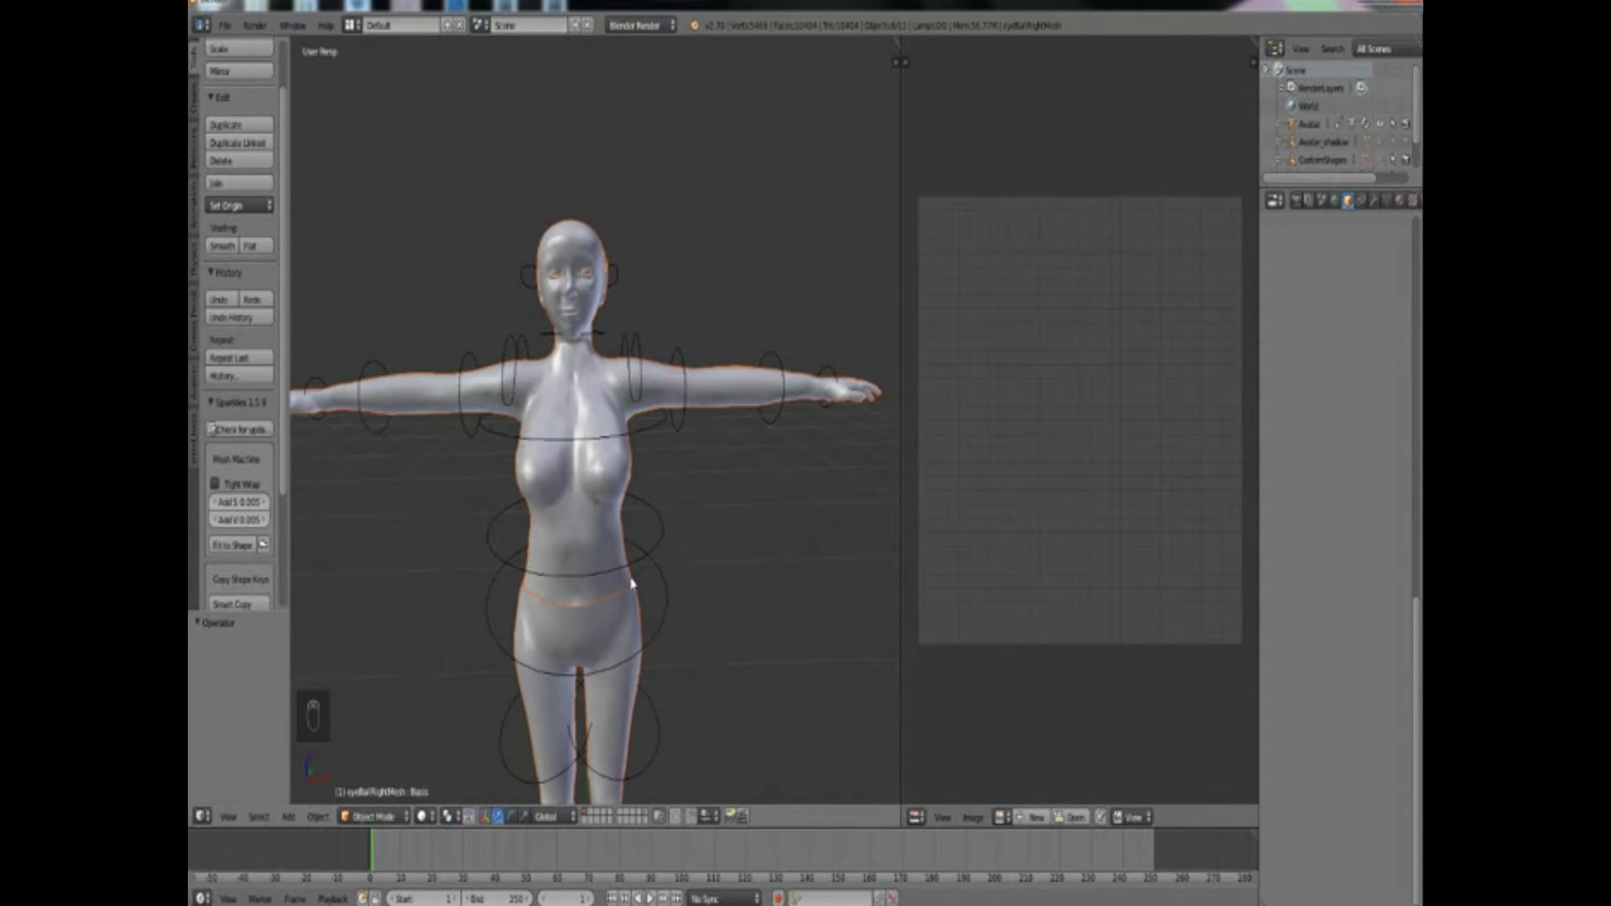
scroll(633, 583, "down", 2)
middle_click_drag(610, 589, 605, 453, "shift")
right_click_drag(608, 434, 605, 438)
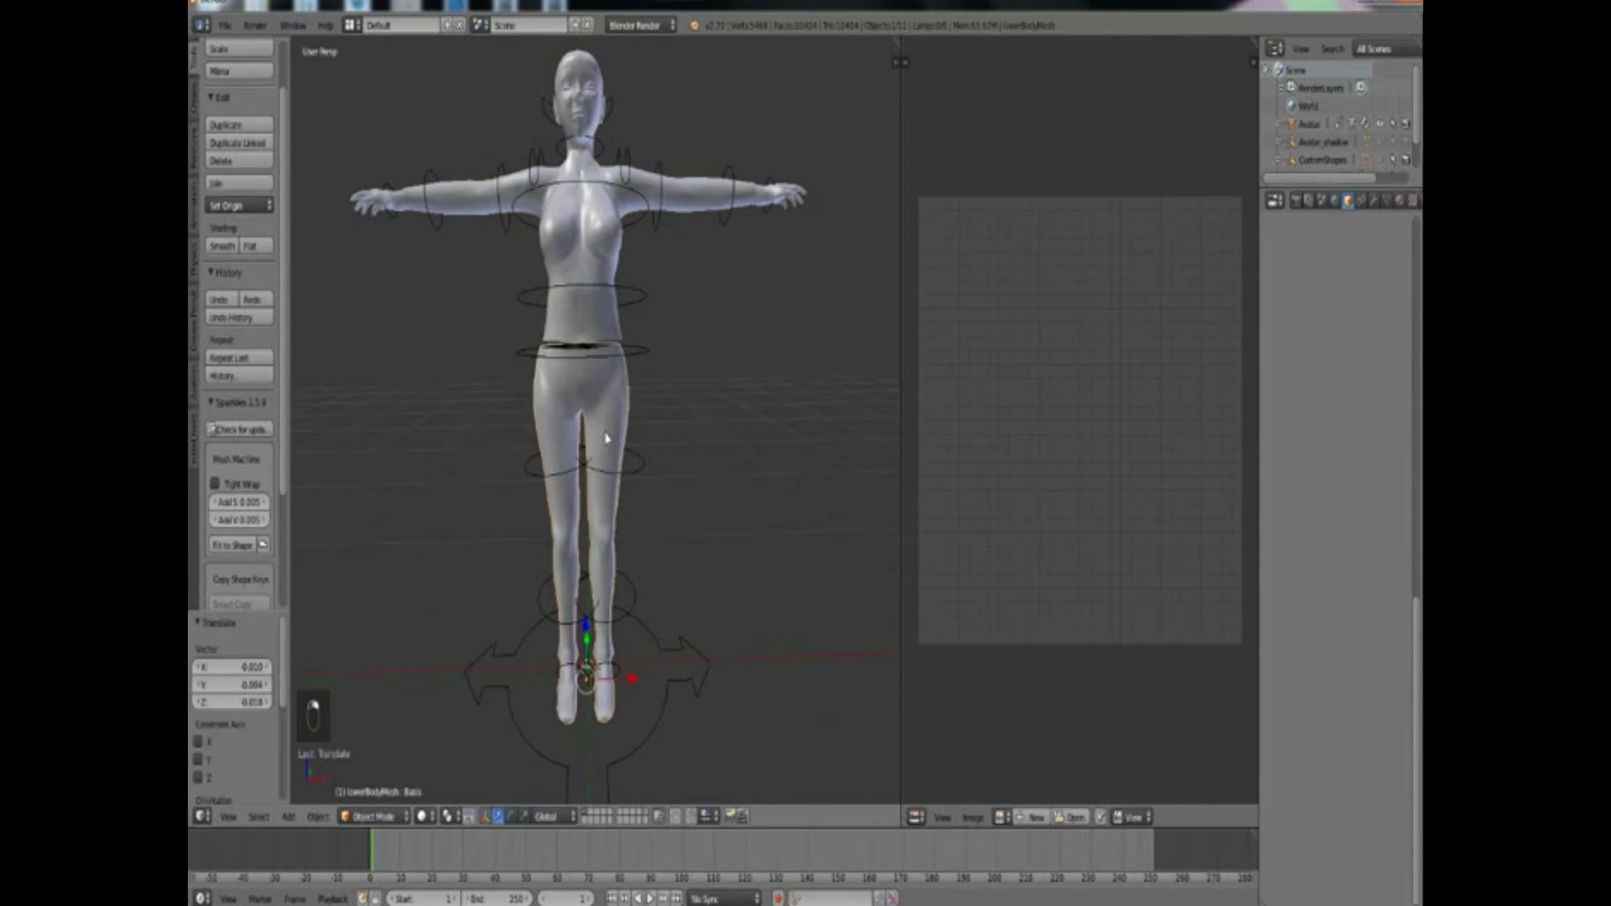
key("ctrl+z")
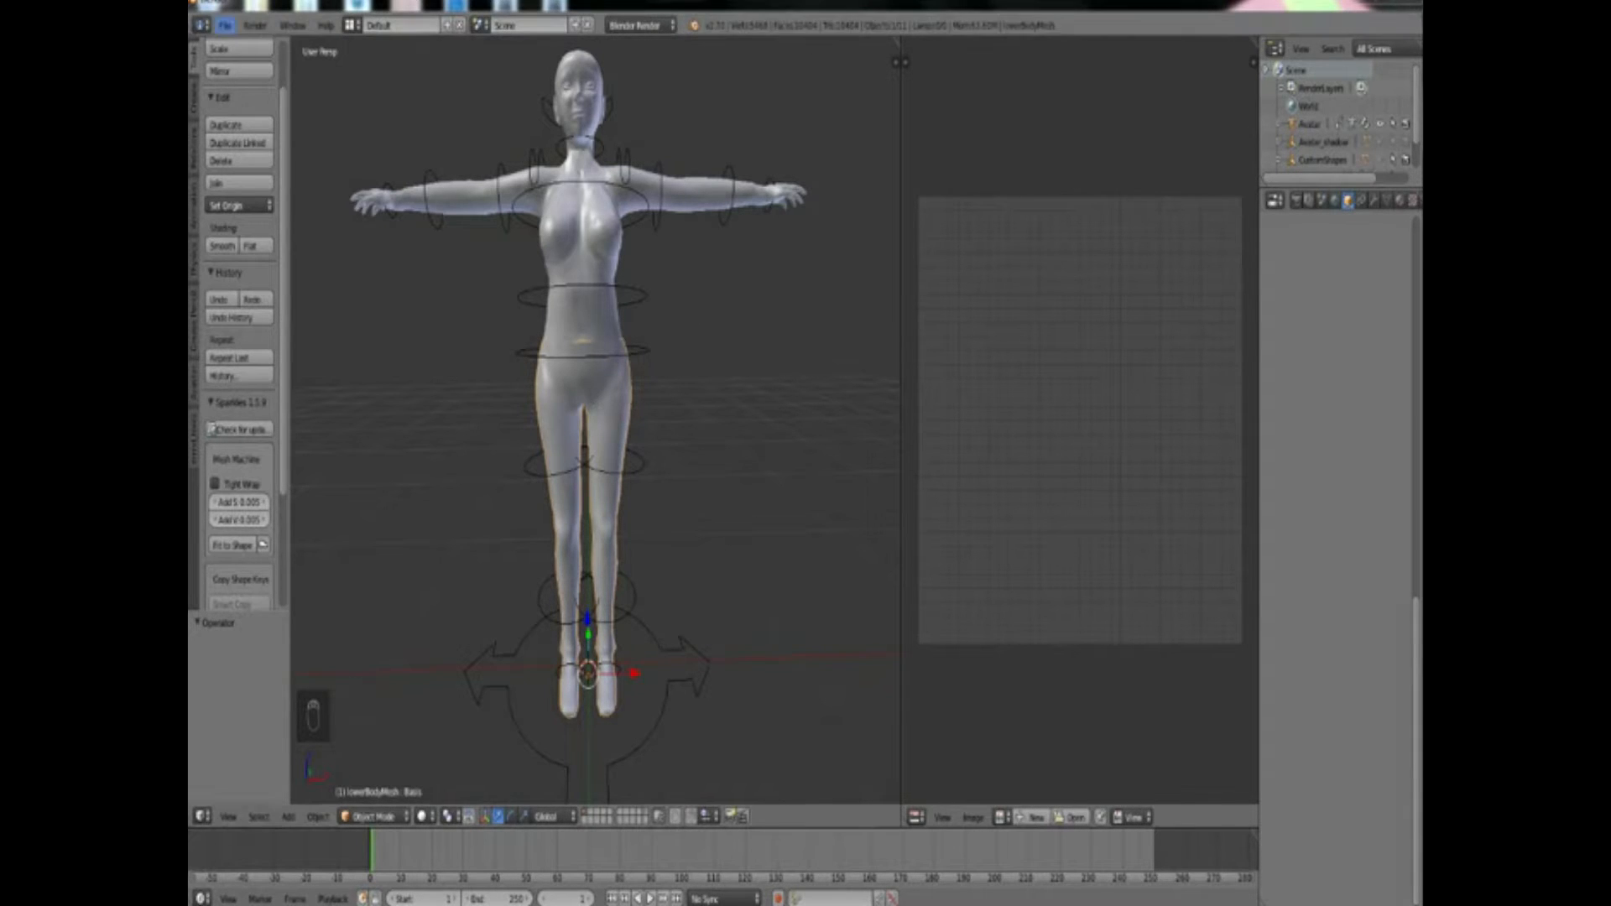
Export the lower body mesh as Collada (Avastar) to the Desktop under the file name "ghostlegs.dae"
left_click(227, 26)
mouse_move(299, 385)
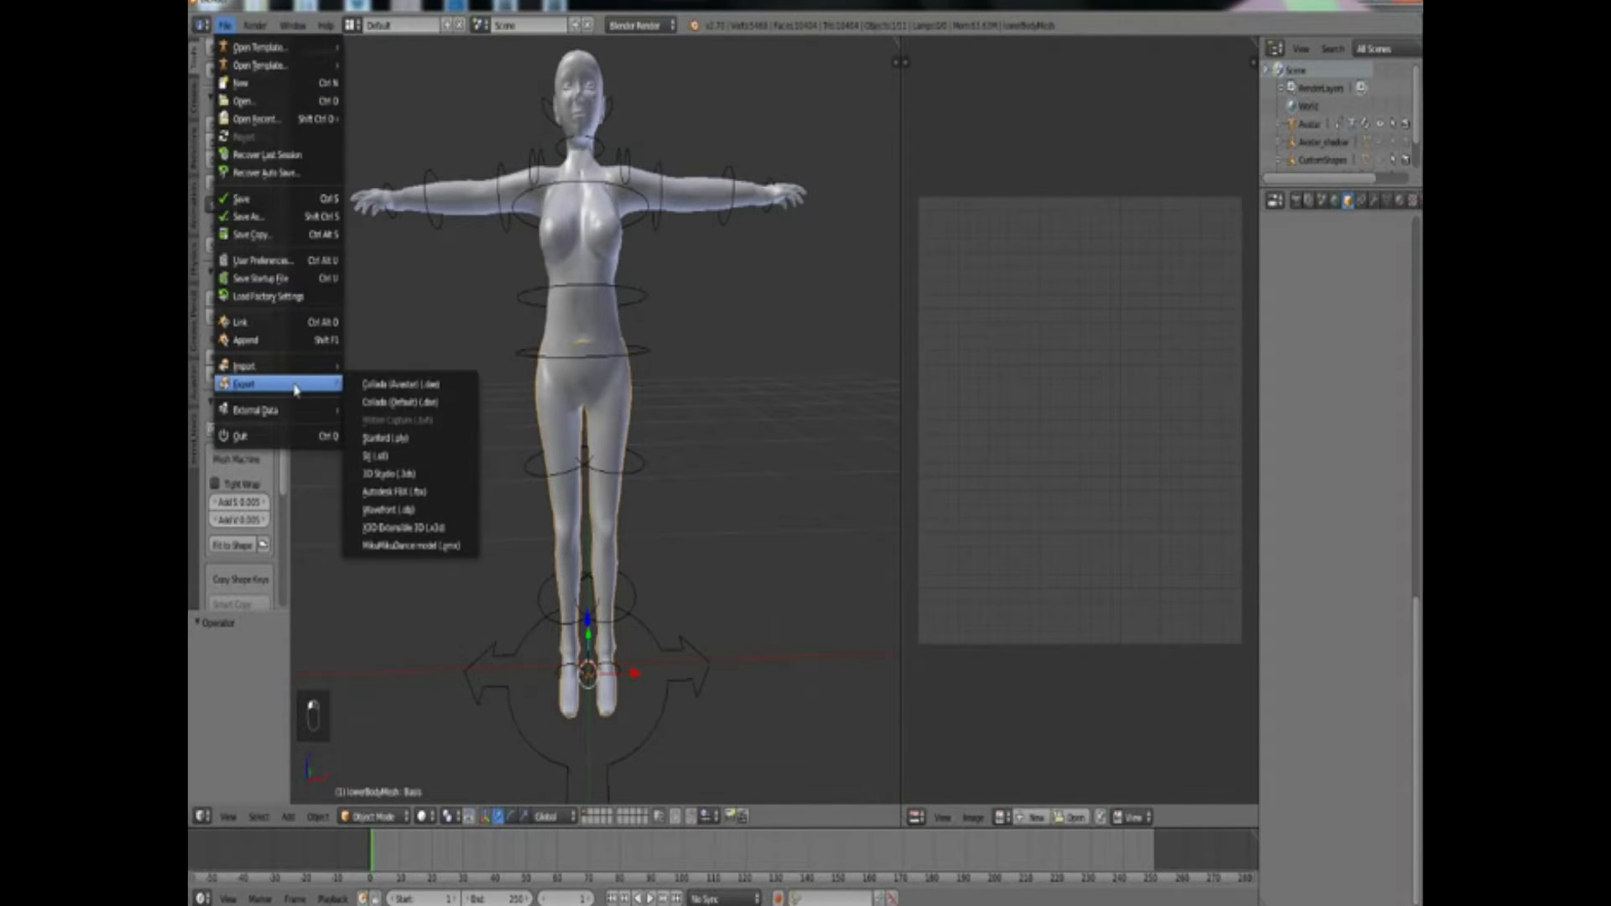
left_click(418, 385)
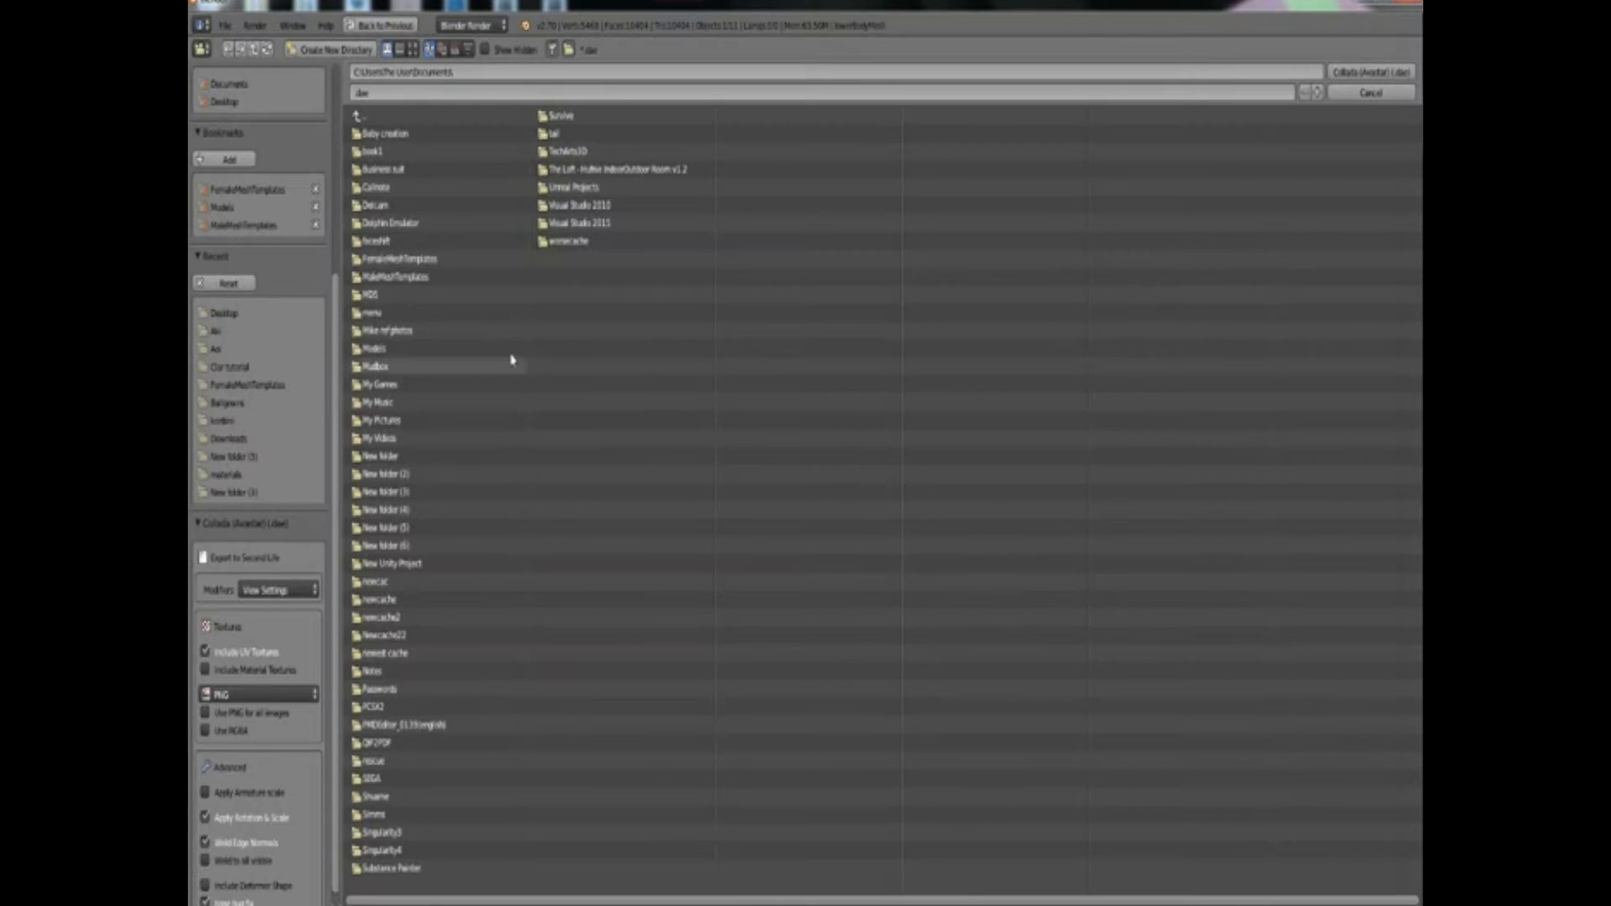
left_click(356, 93)
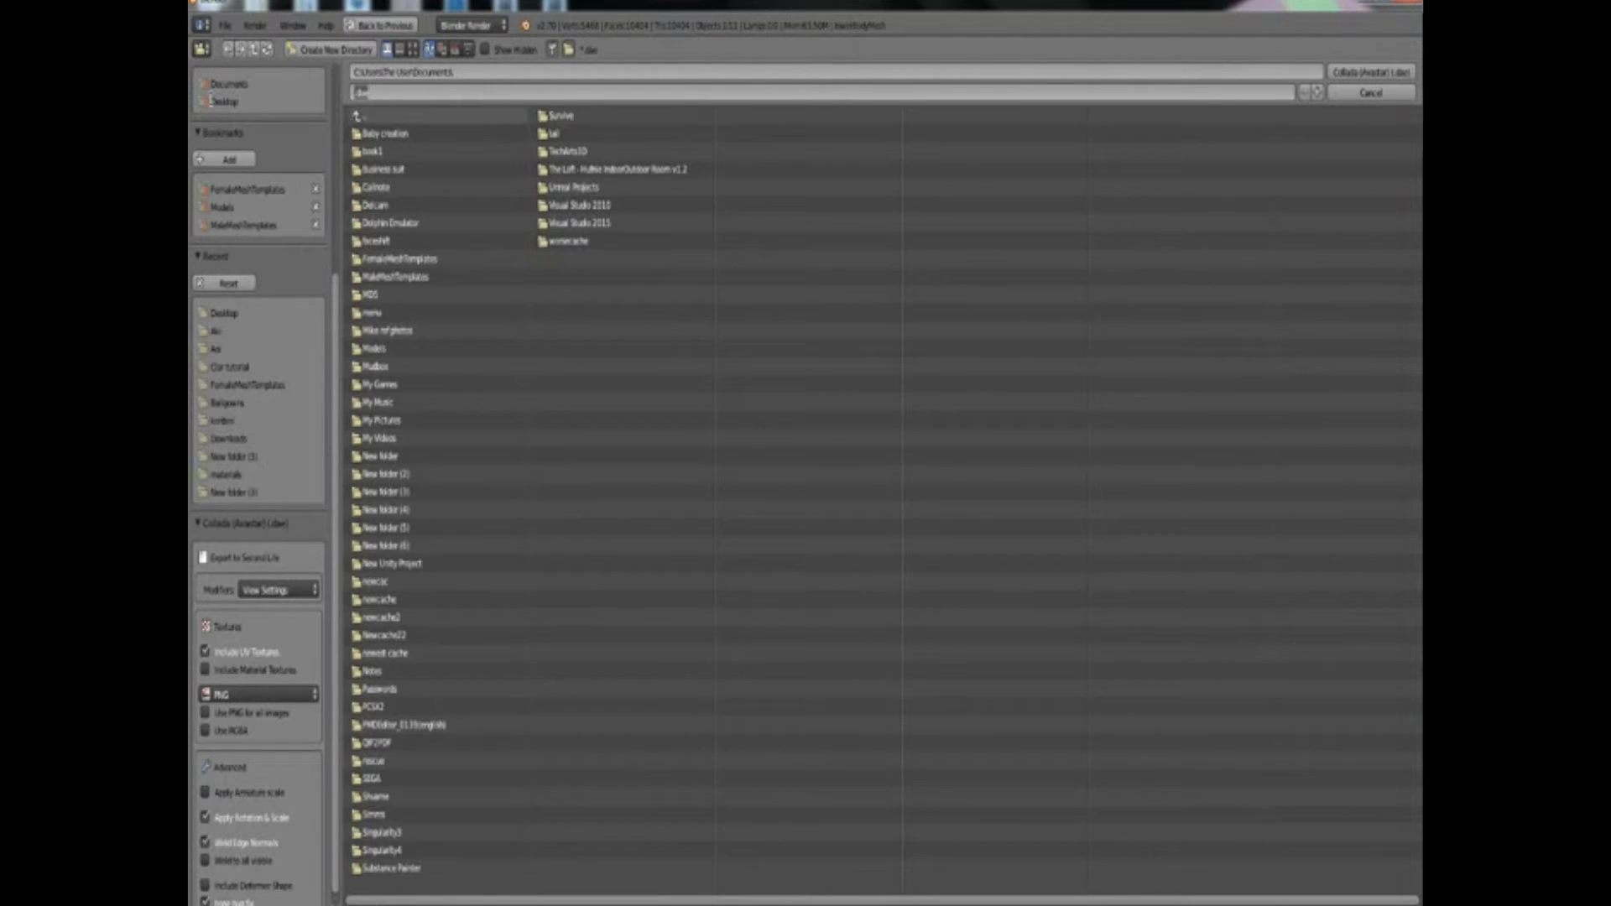
left_click(224, 313)
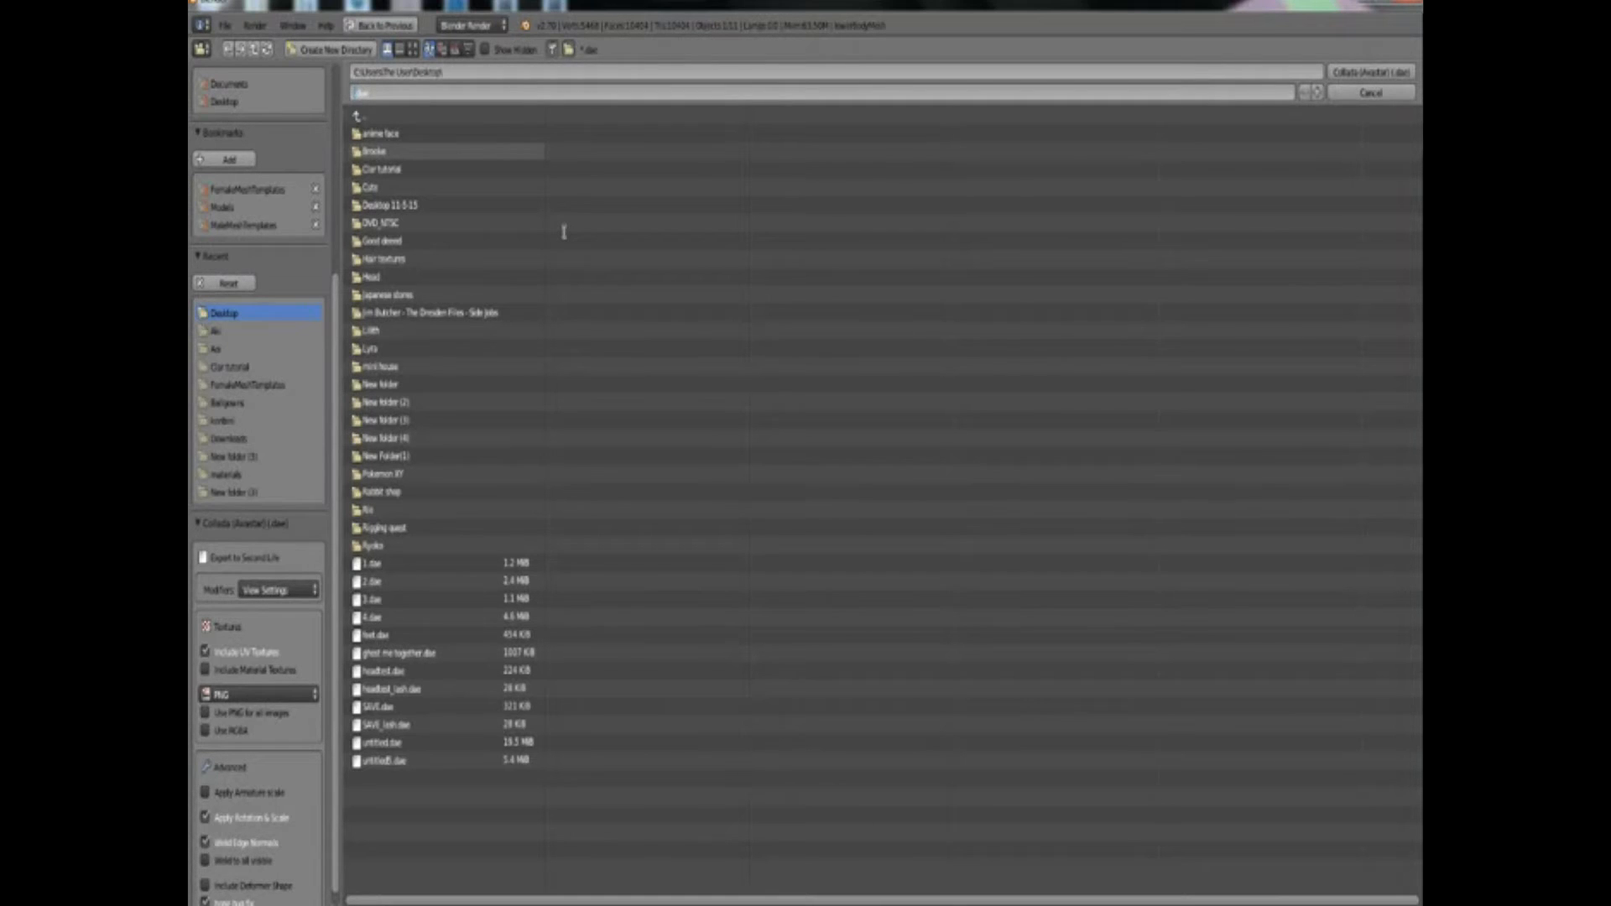
key("BackSpace")
key("BackSpace")
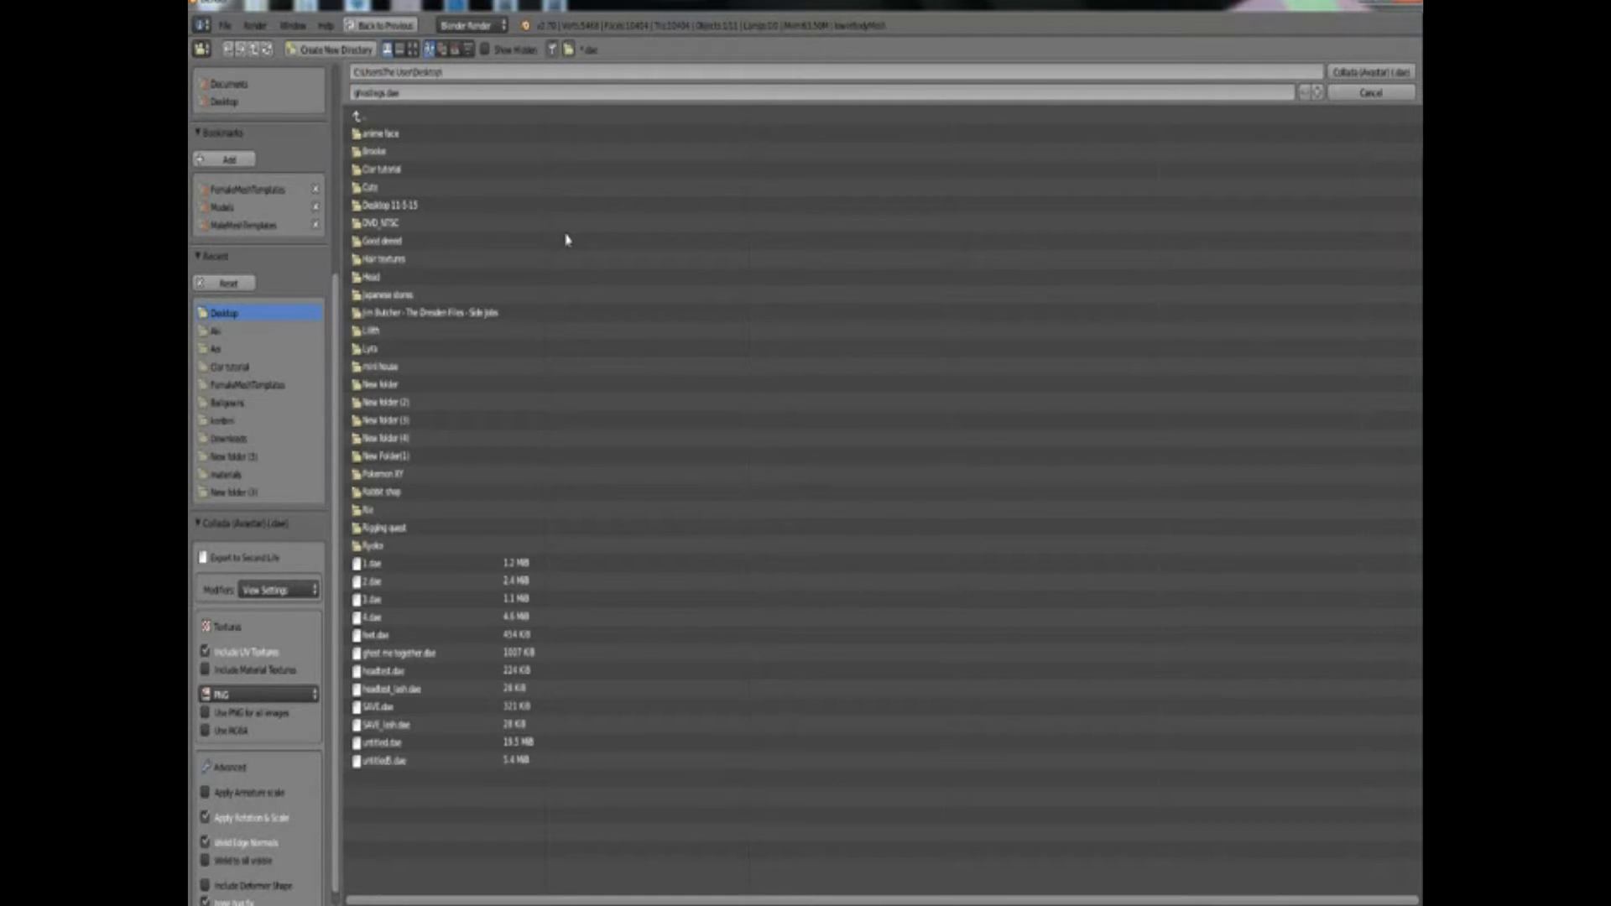
key("Return")
Select only the upper body mesh and export it as Collada (Avastar) to the Desktop as "ghost upper.dae"
right_click(588, 197)
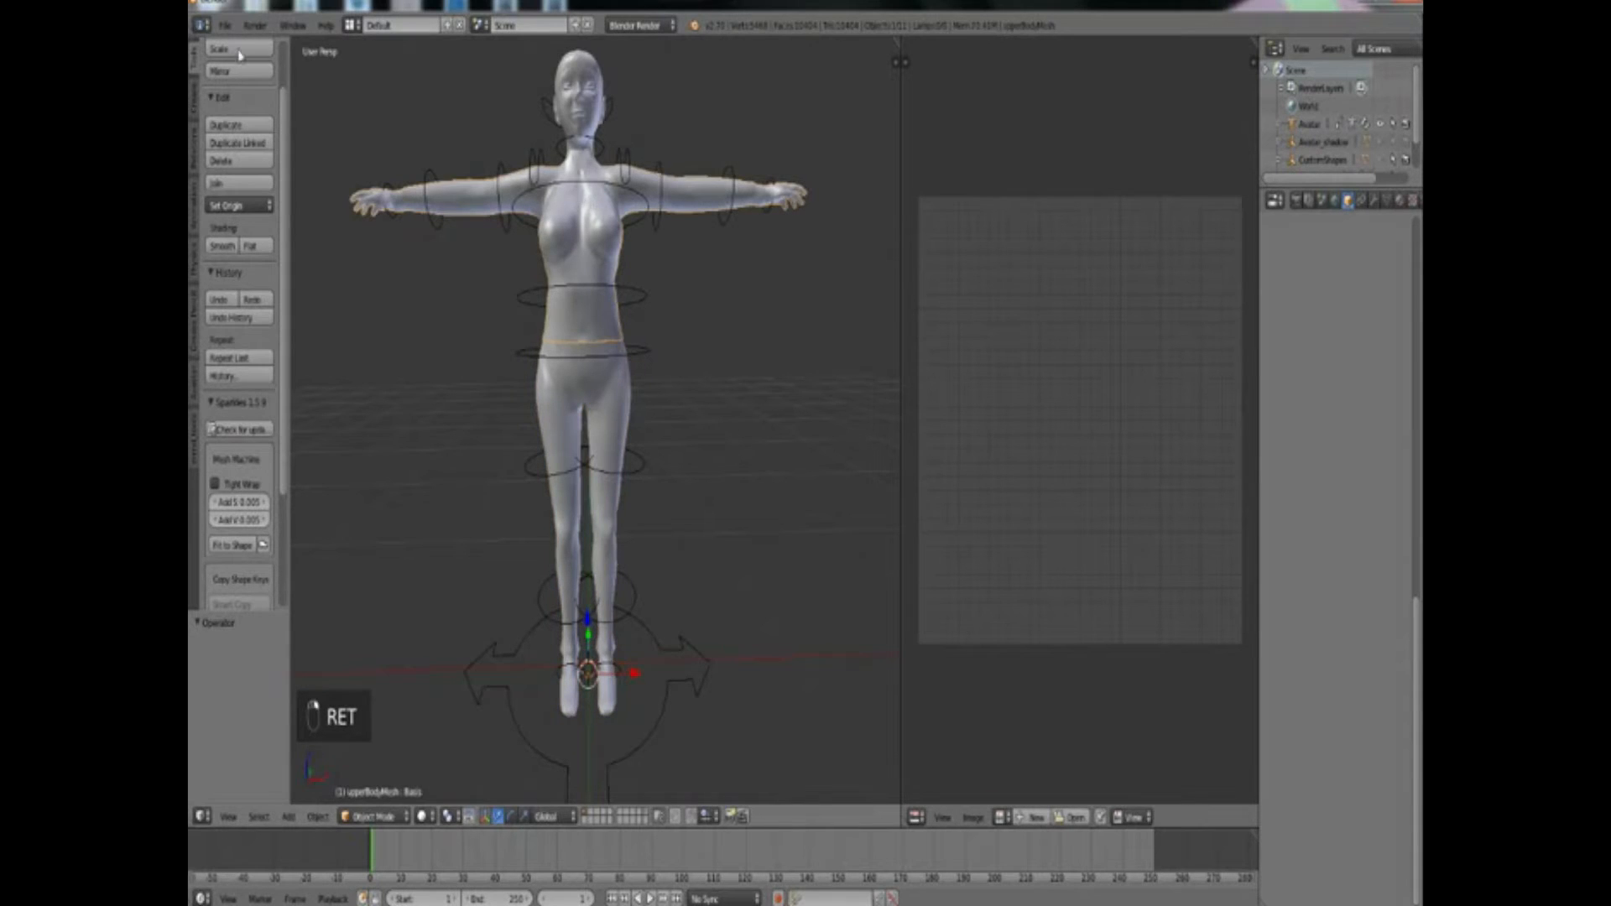
left_click(225, 25)
mouse_move(266, 386)
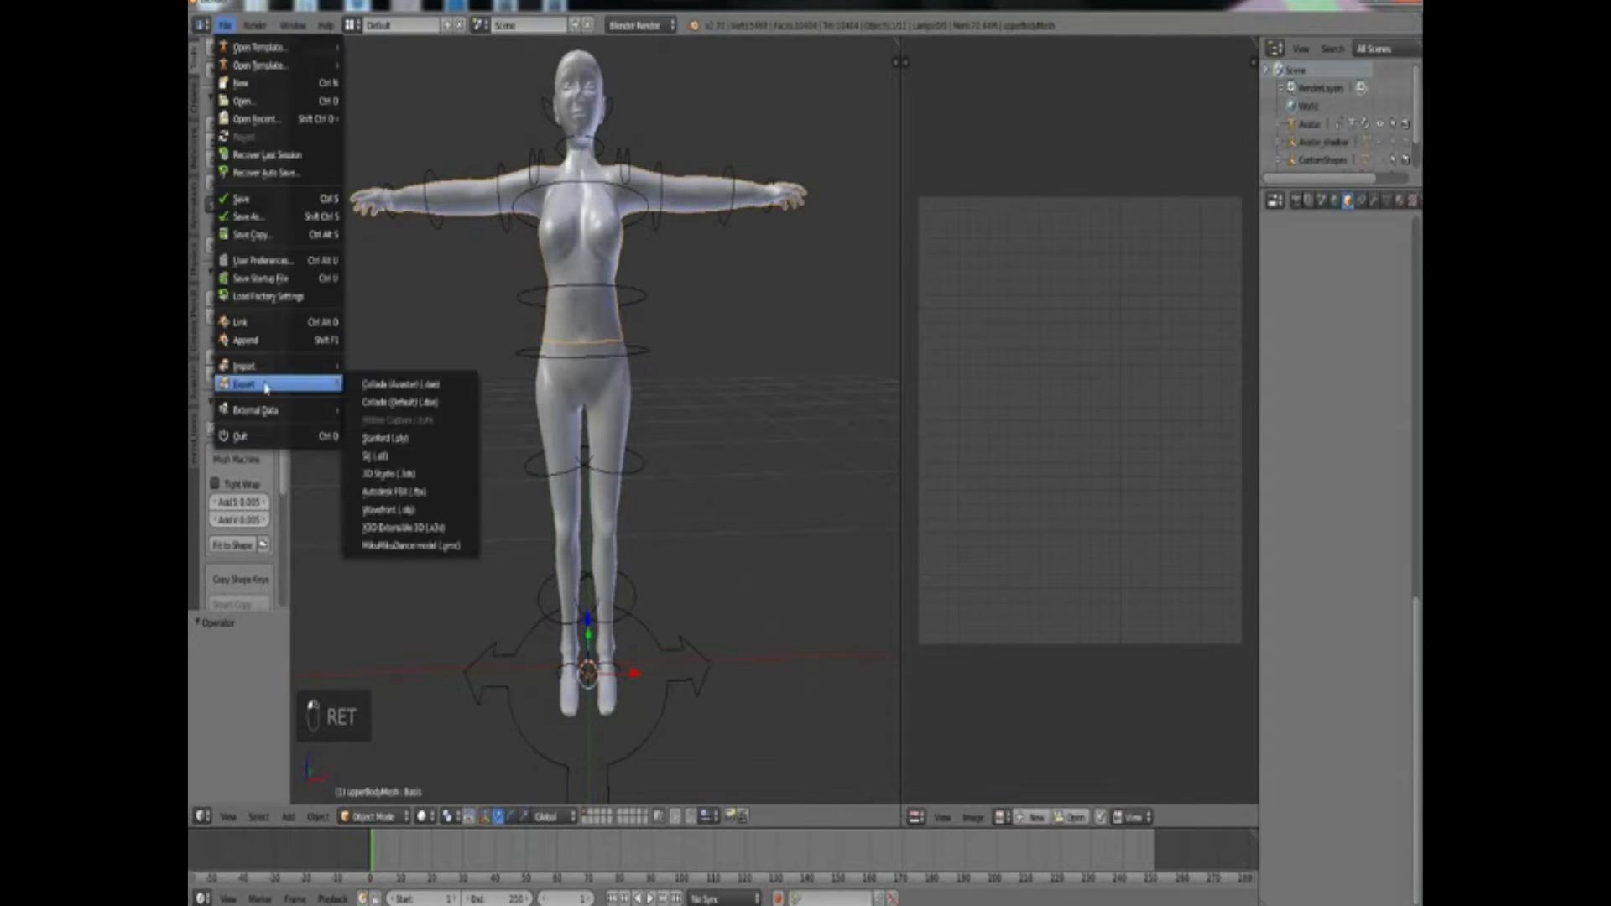
left_click(392, 385)
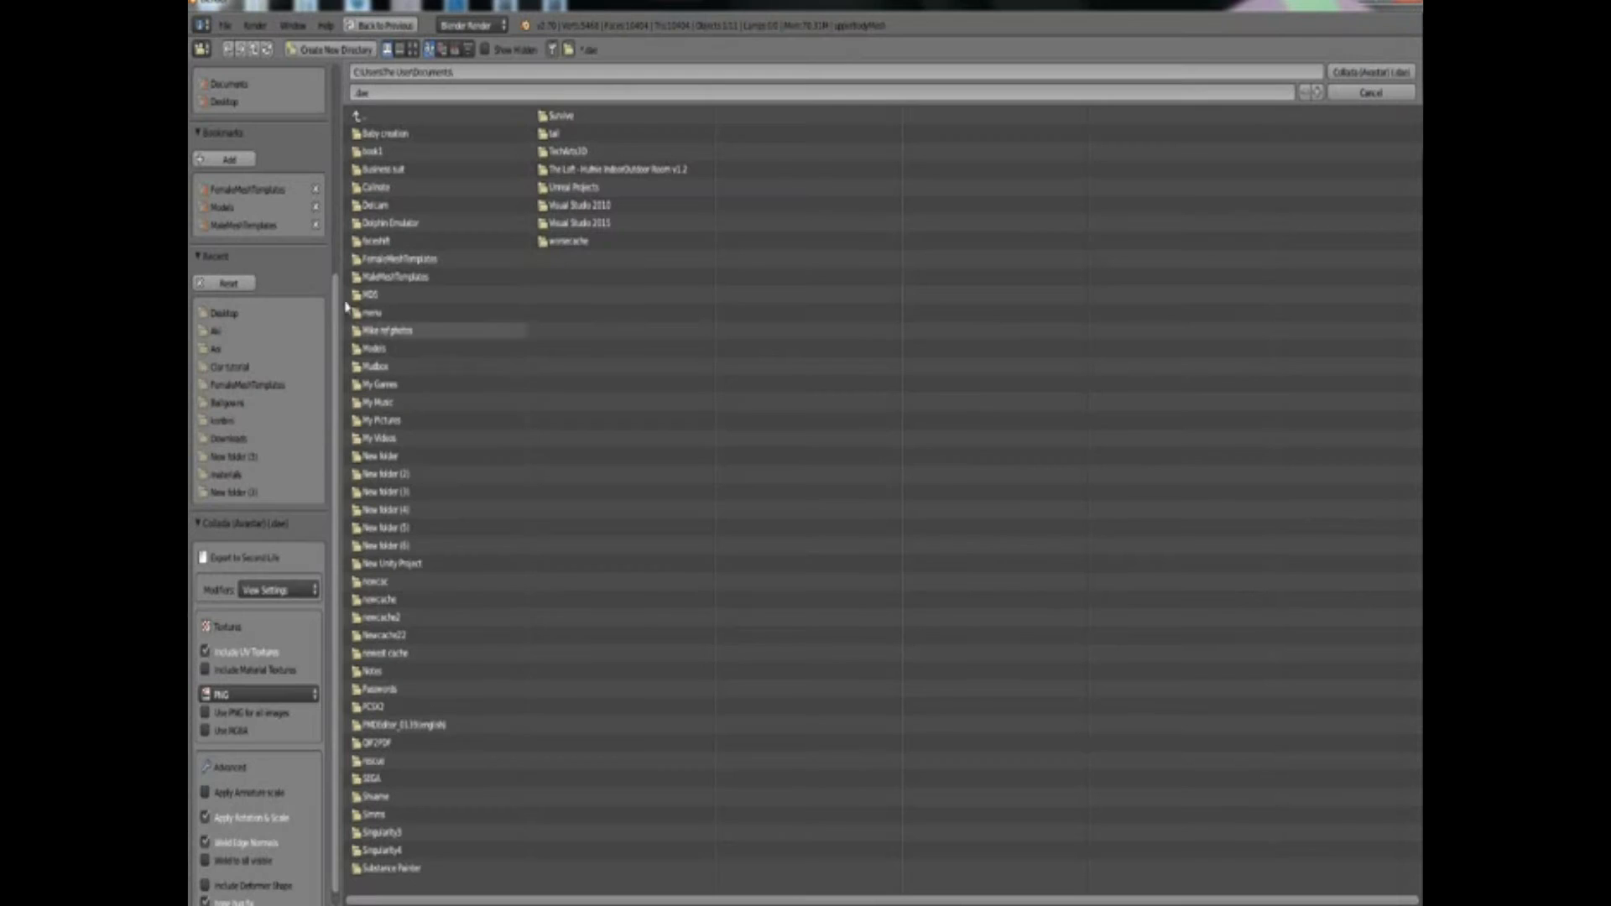
left_click(224, 101)
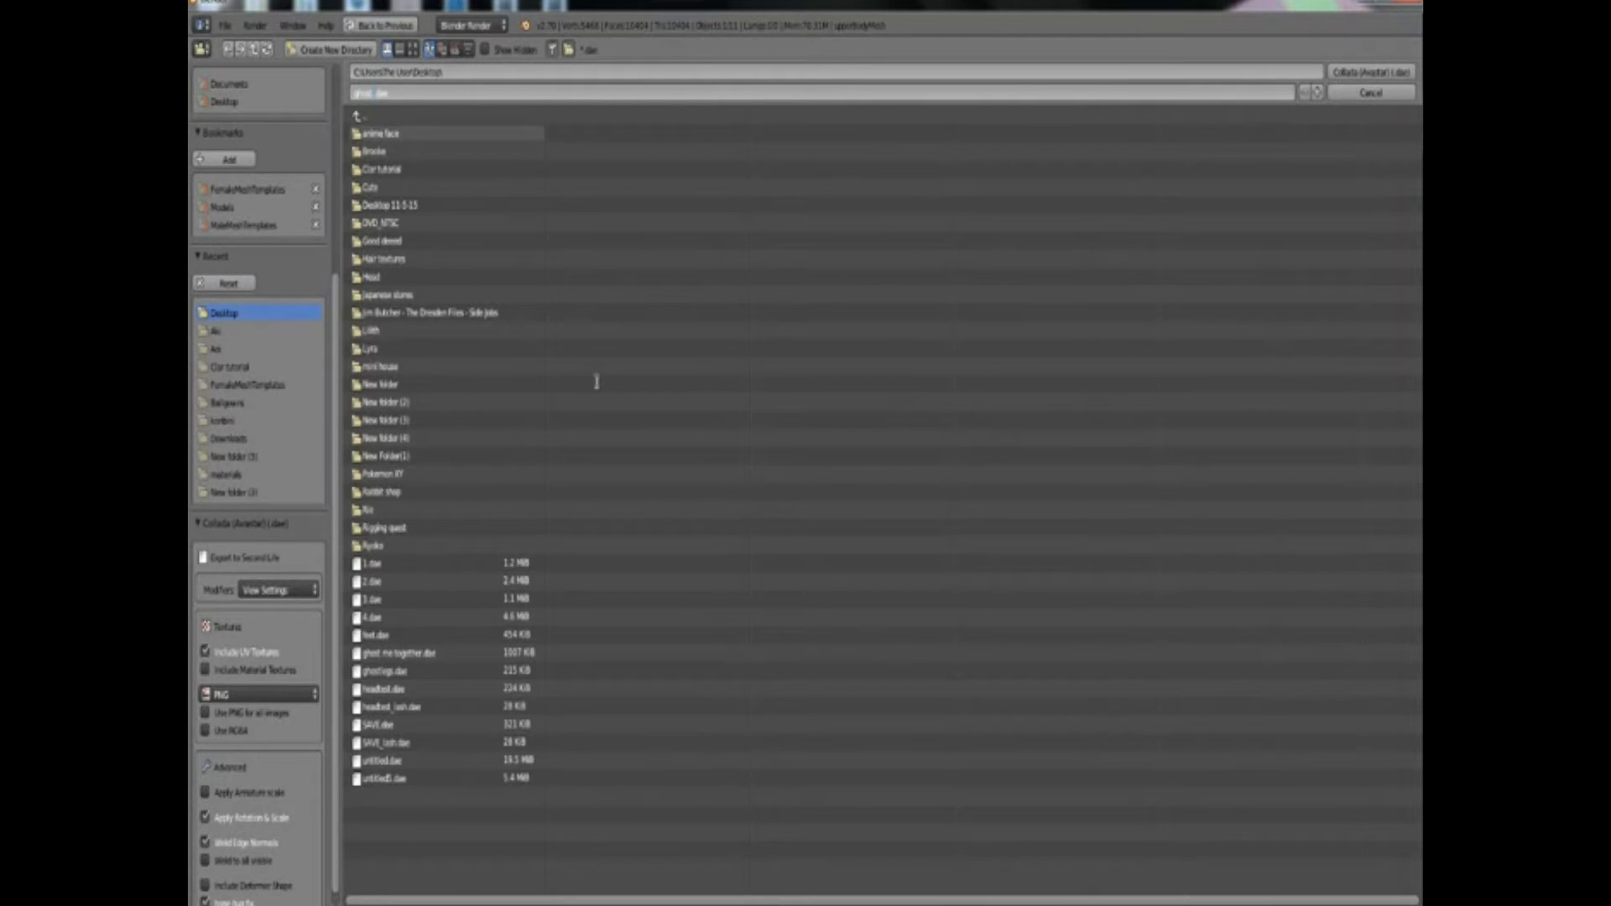
key("Return")
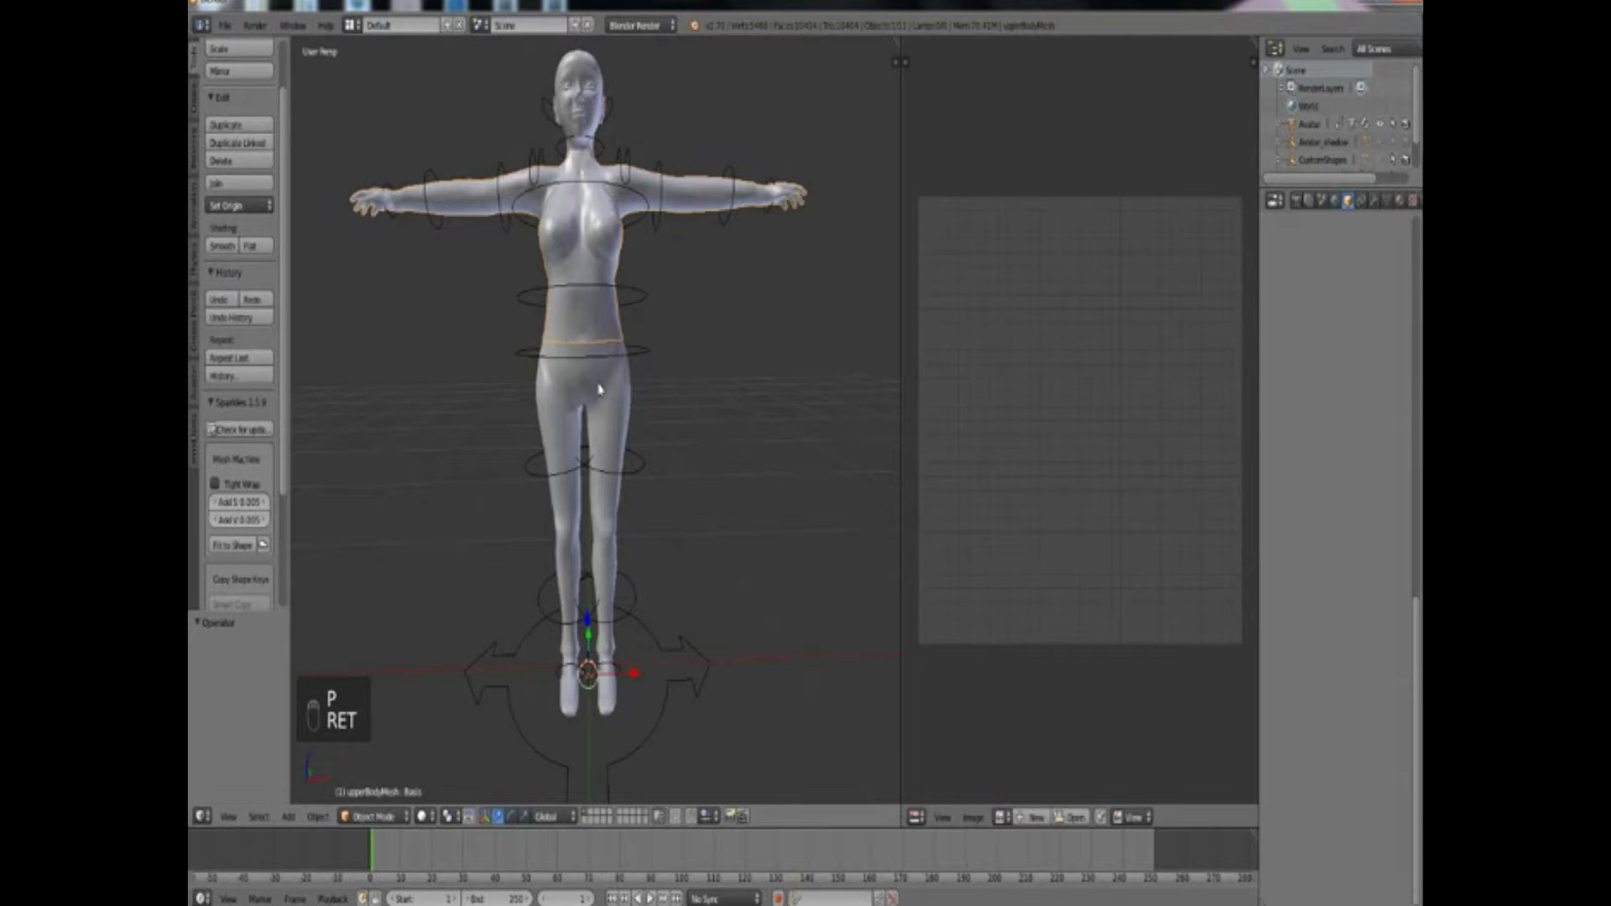
Select the head, right eyeball and eyelash meshes, and check the selection with a trial move that is undone
scroll(598, 112, "up", 6)
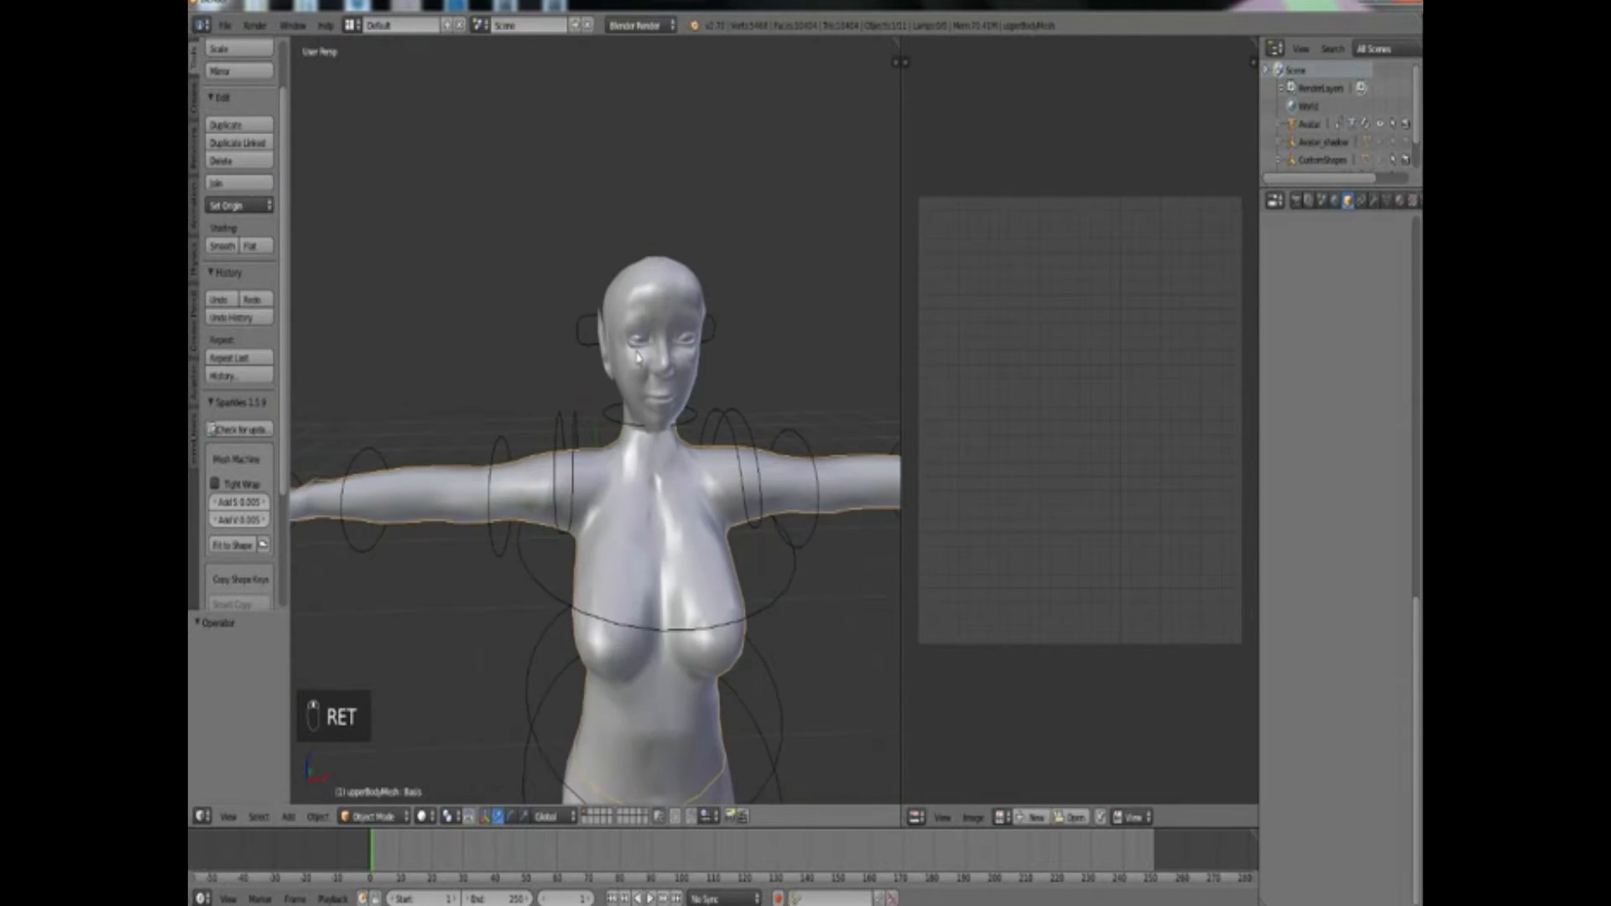
right_click(675, 360)
right_click(681, 280)
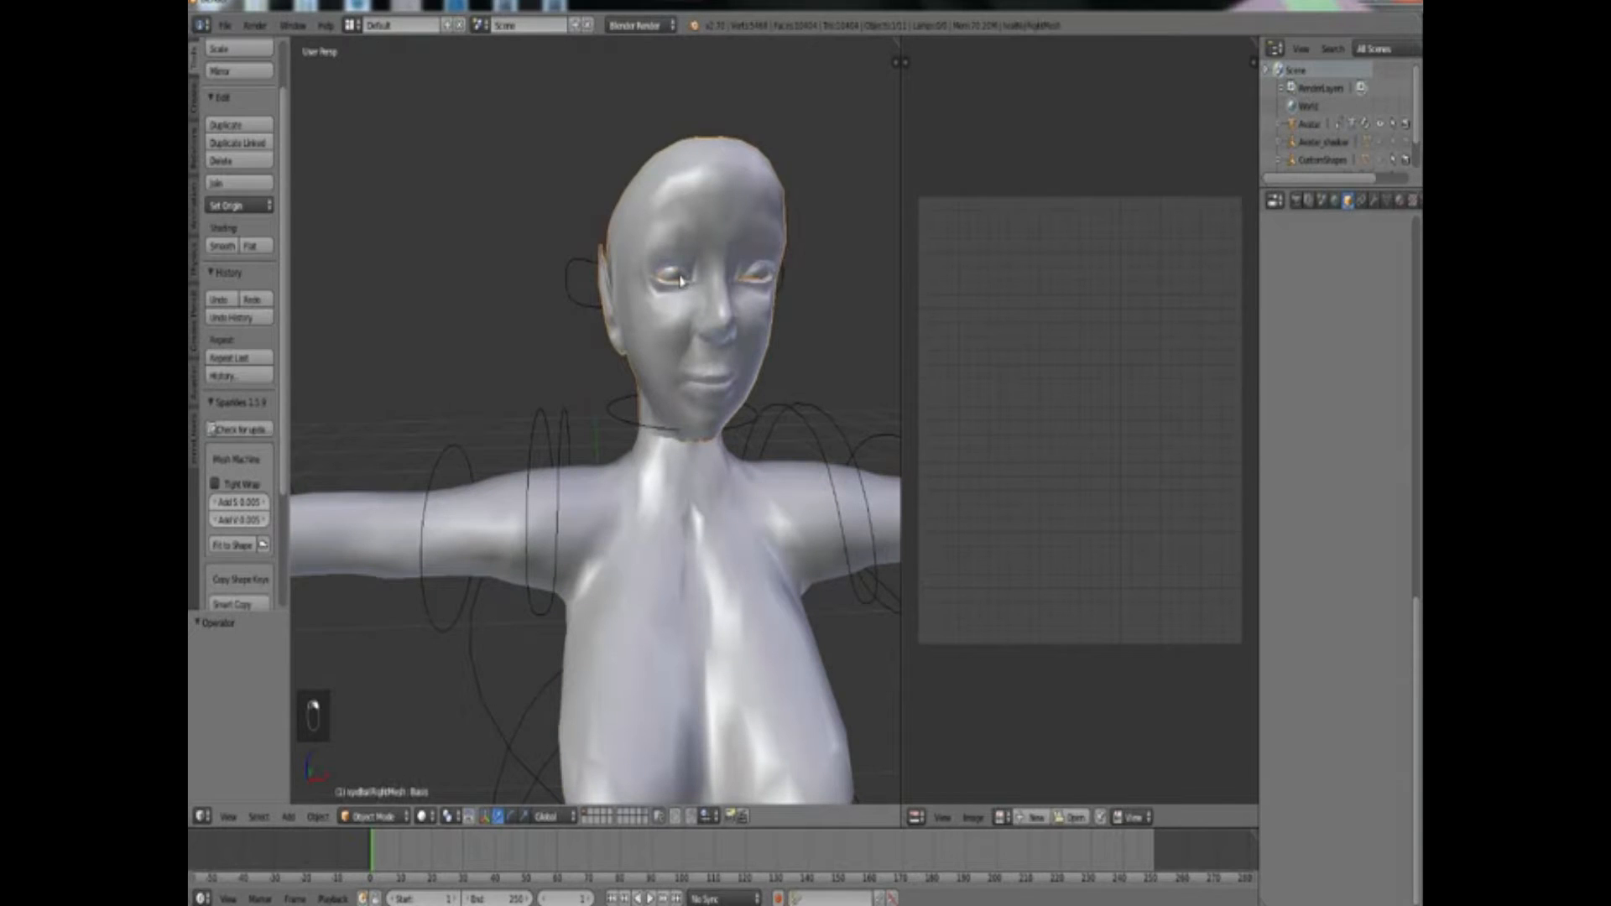
right_click(757, 274)
key("g")
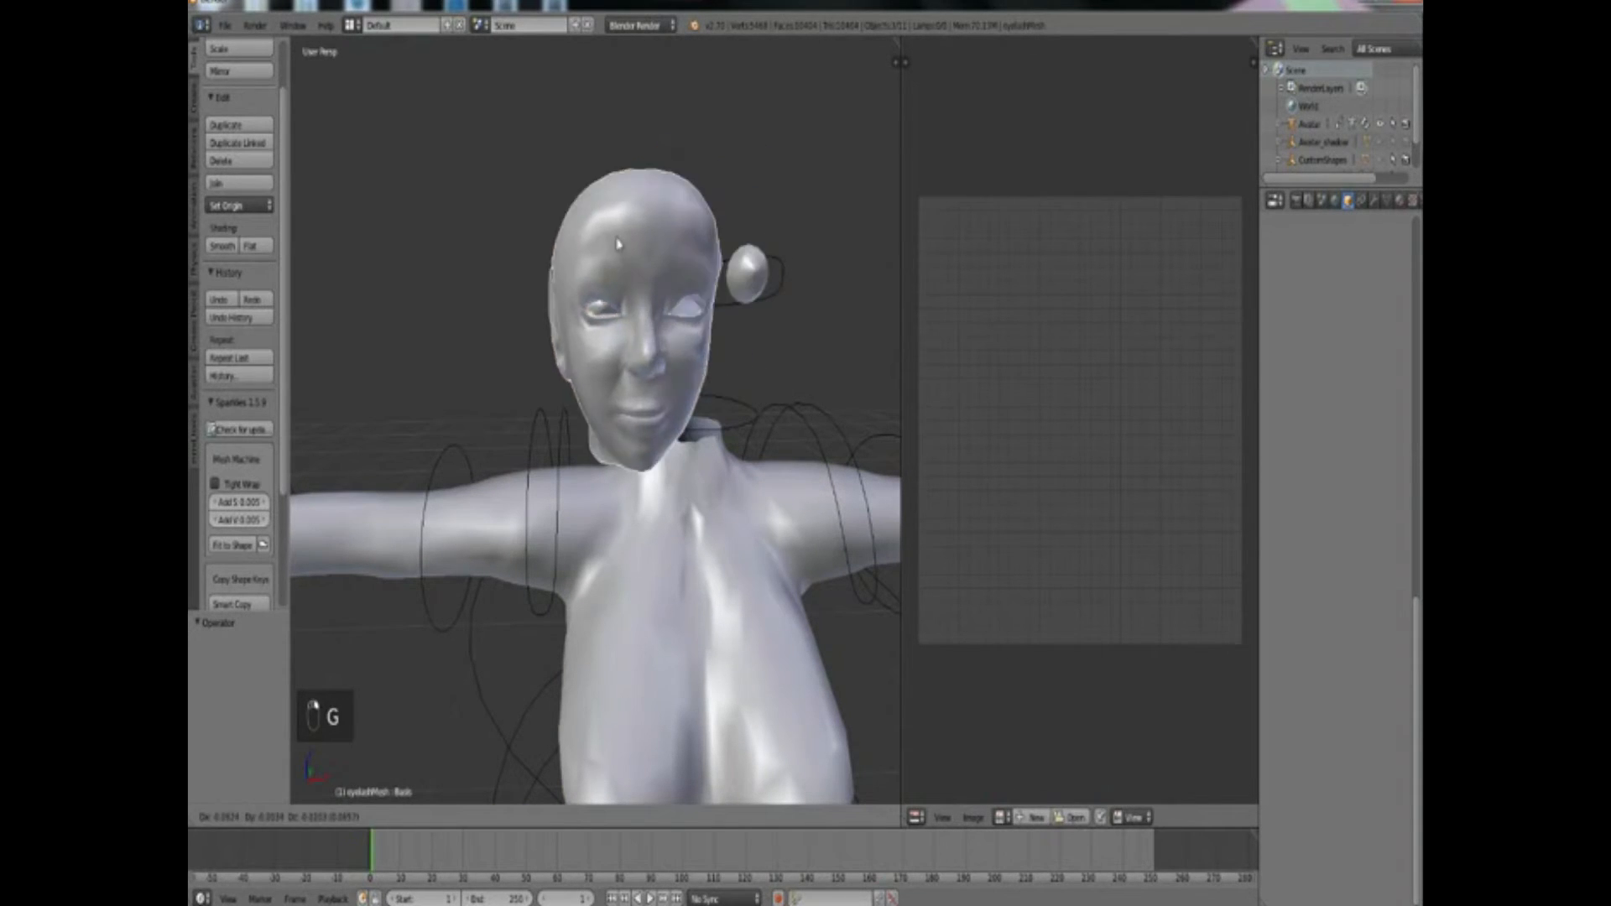
key("ctrl+z")
Add the left eyeball mesh to the head selection, checking the selection with trial moves that are undone
right_click(767, 276)
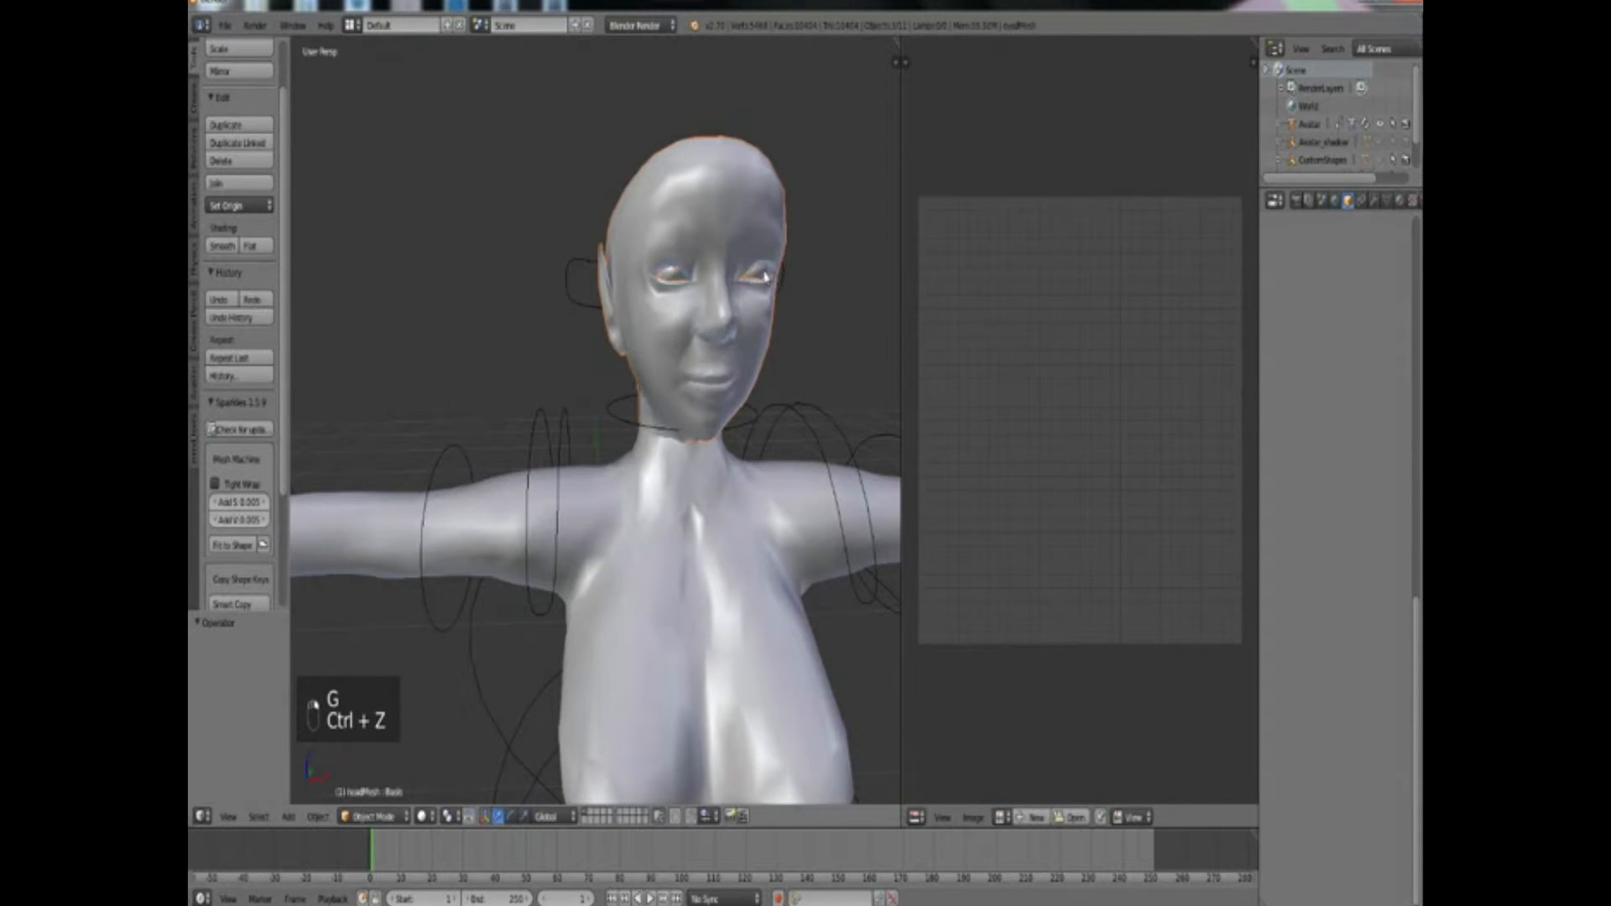
key("g")
key("ctrl+z")
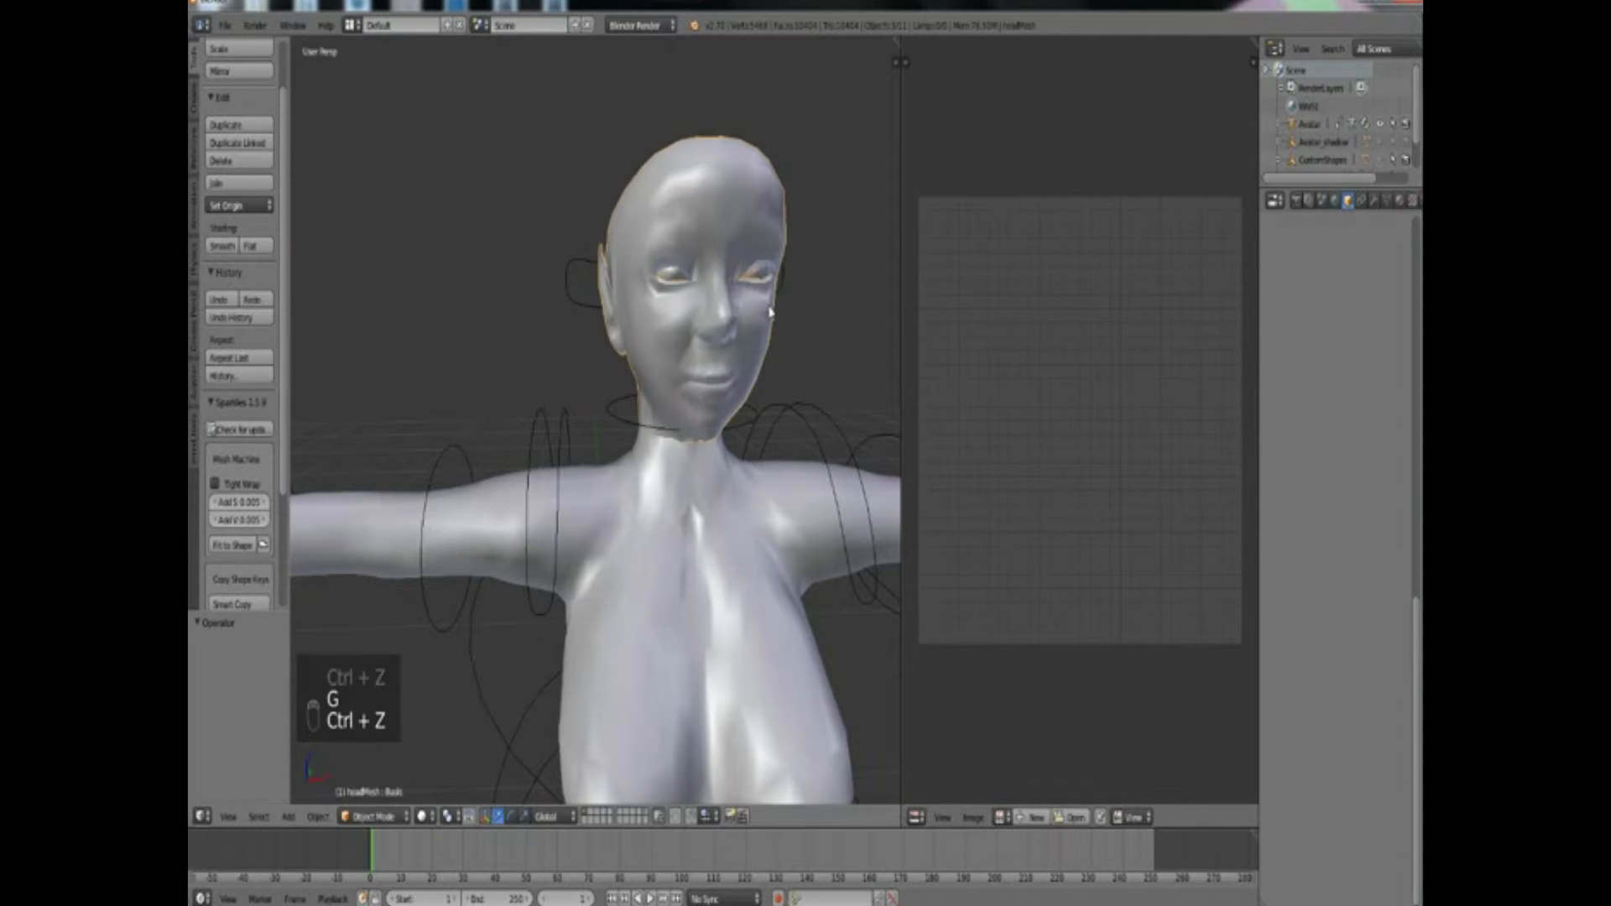
right_click(763, 281)
key("g")
key("ctrl+z")
Export the selected head, eyeball and eyelash meshes as Collada (Avastar) to the Desktop as "ghosthead.dae"
left_click(225, 25)
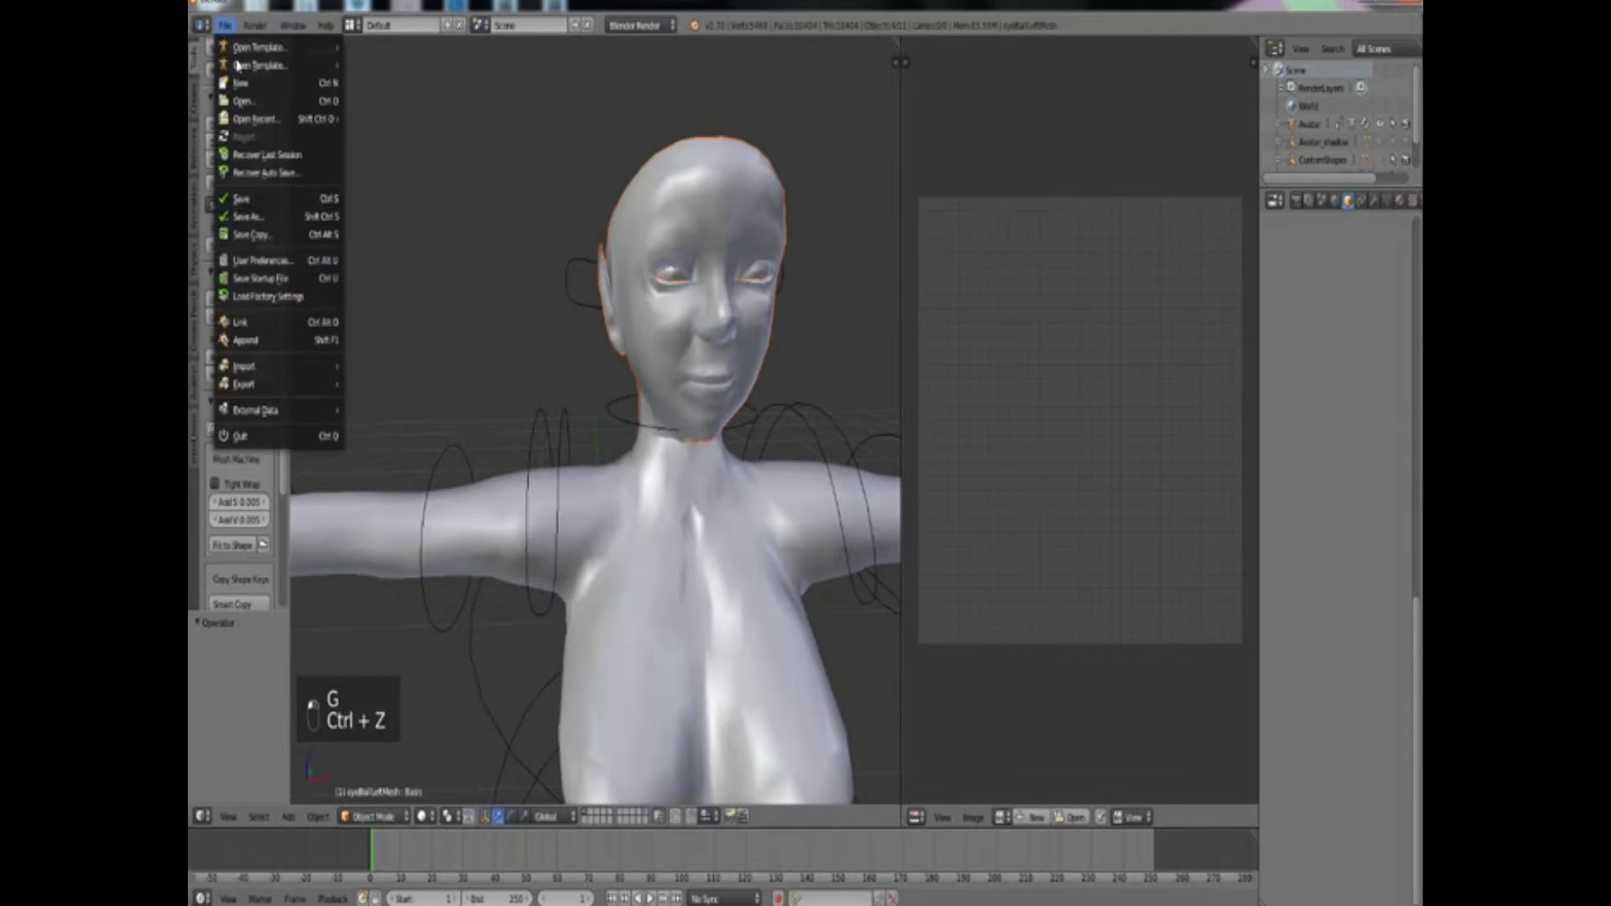
mouse_move(281, 383)
left_click(470, 383)
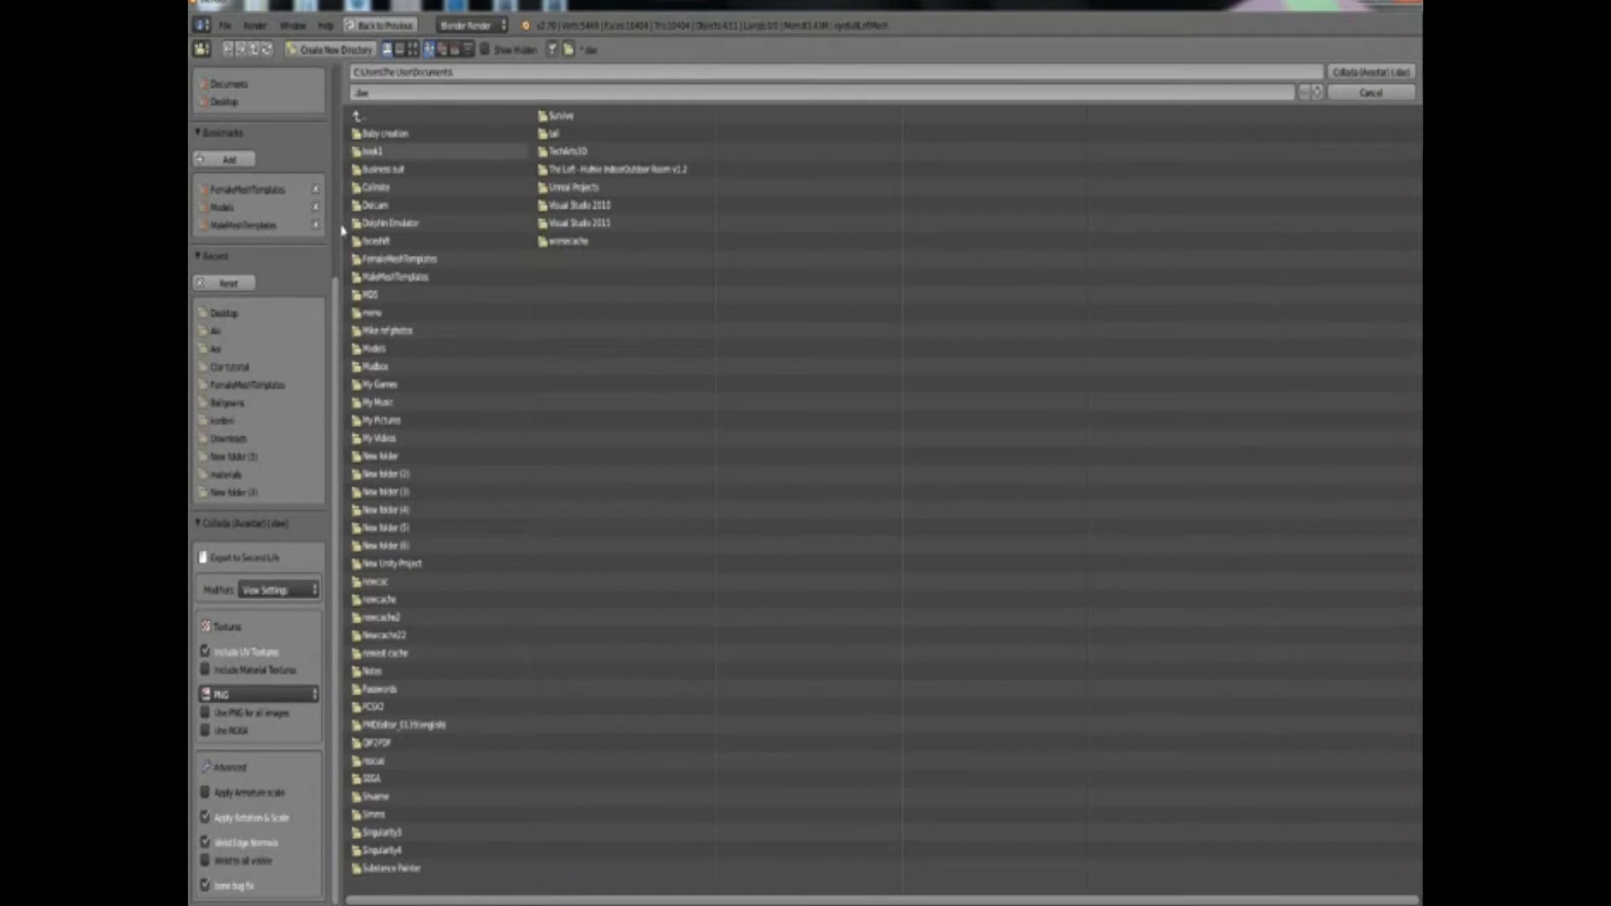
left_click(223, 314)
left_click(355, 93)
left_click(354, 94)
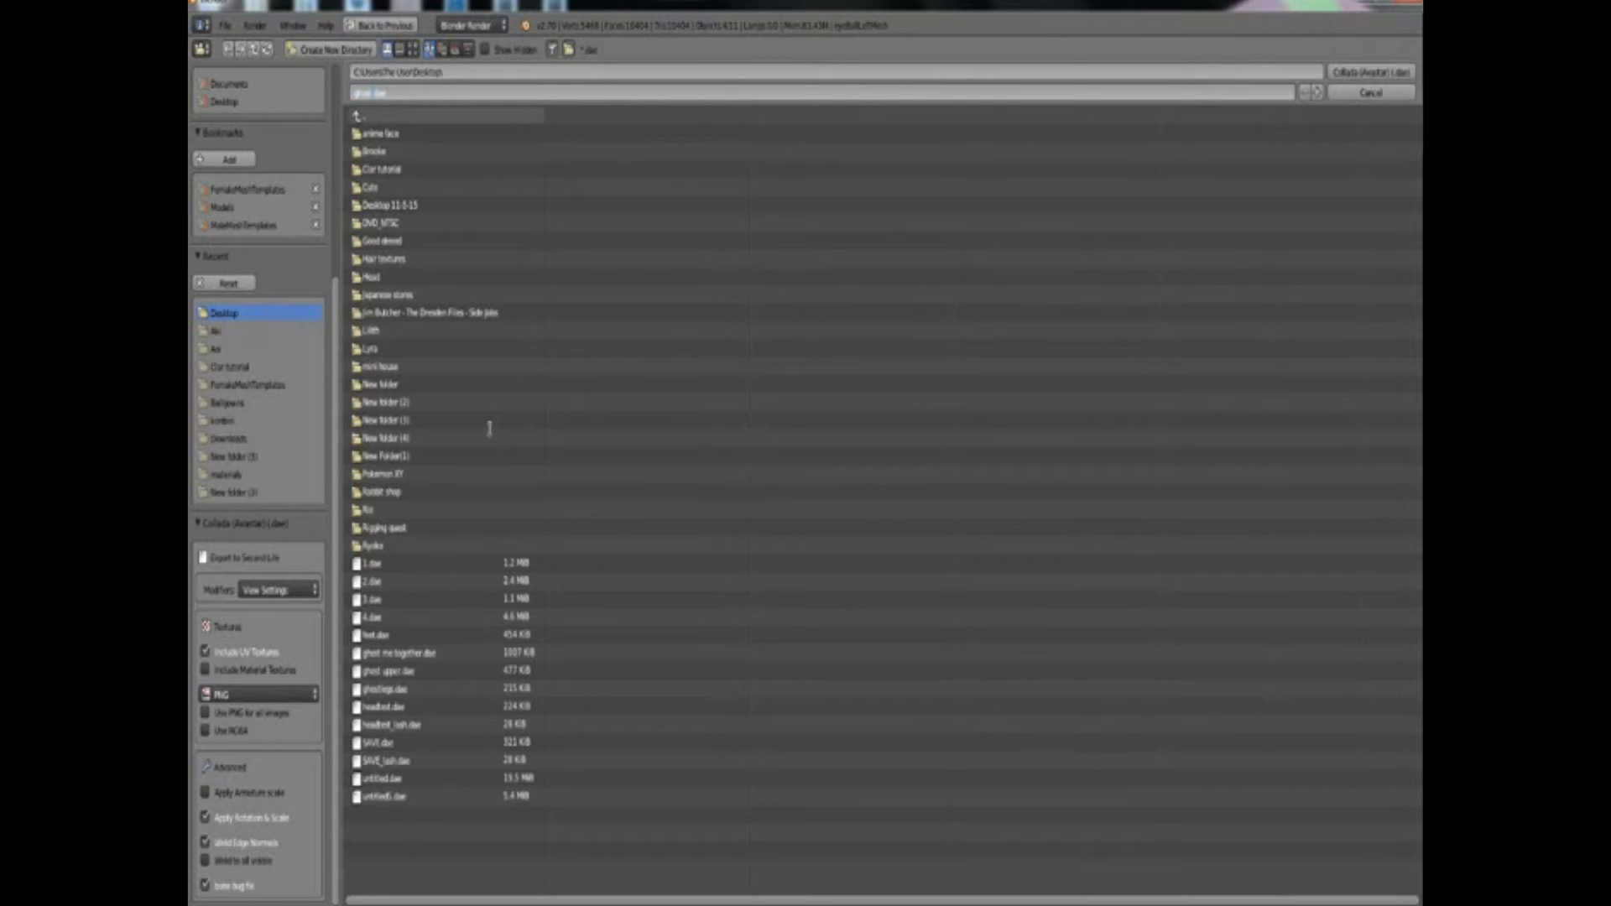
key("Return")
key("Return")
scroll(510, 508, "up", 5)
scroll(510, 510, "down", 5)
scroll(631, 579, "up", 8)
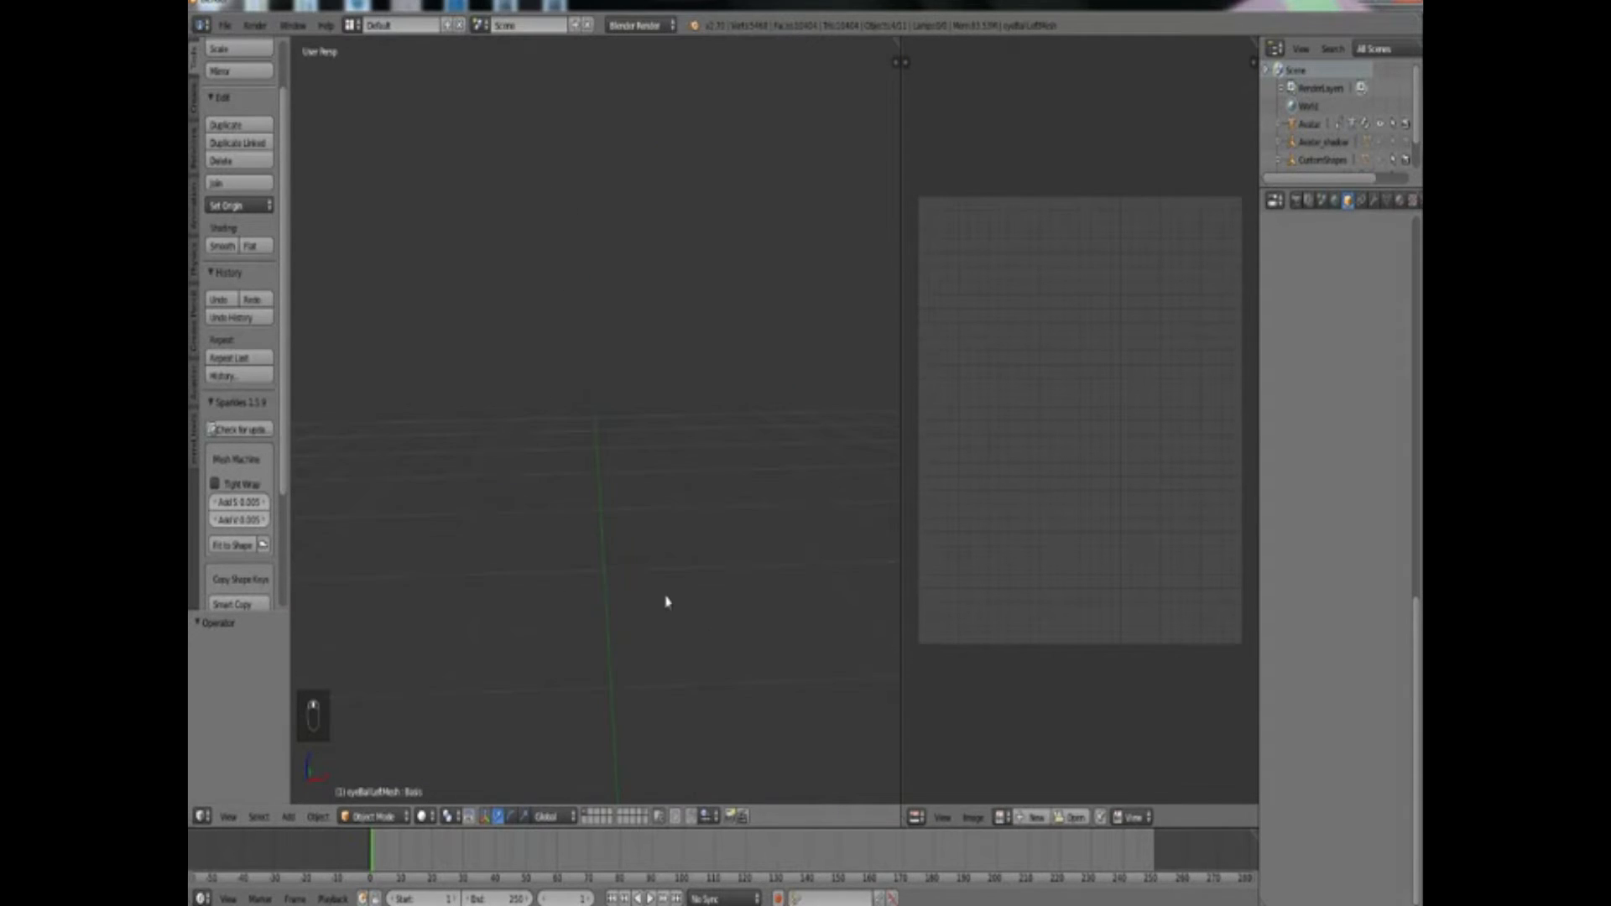
scroll(658, 590, "down", 5)
middle_click_drag(733, 643, 719, 580, "shift")
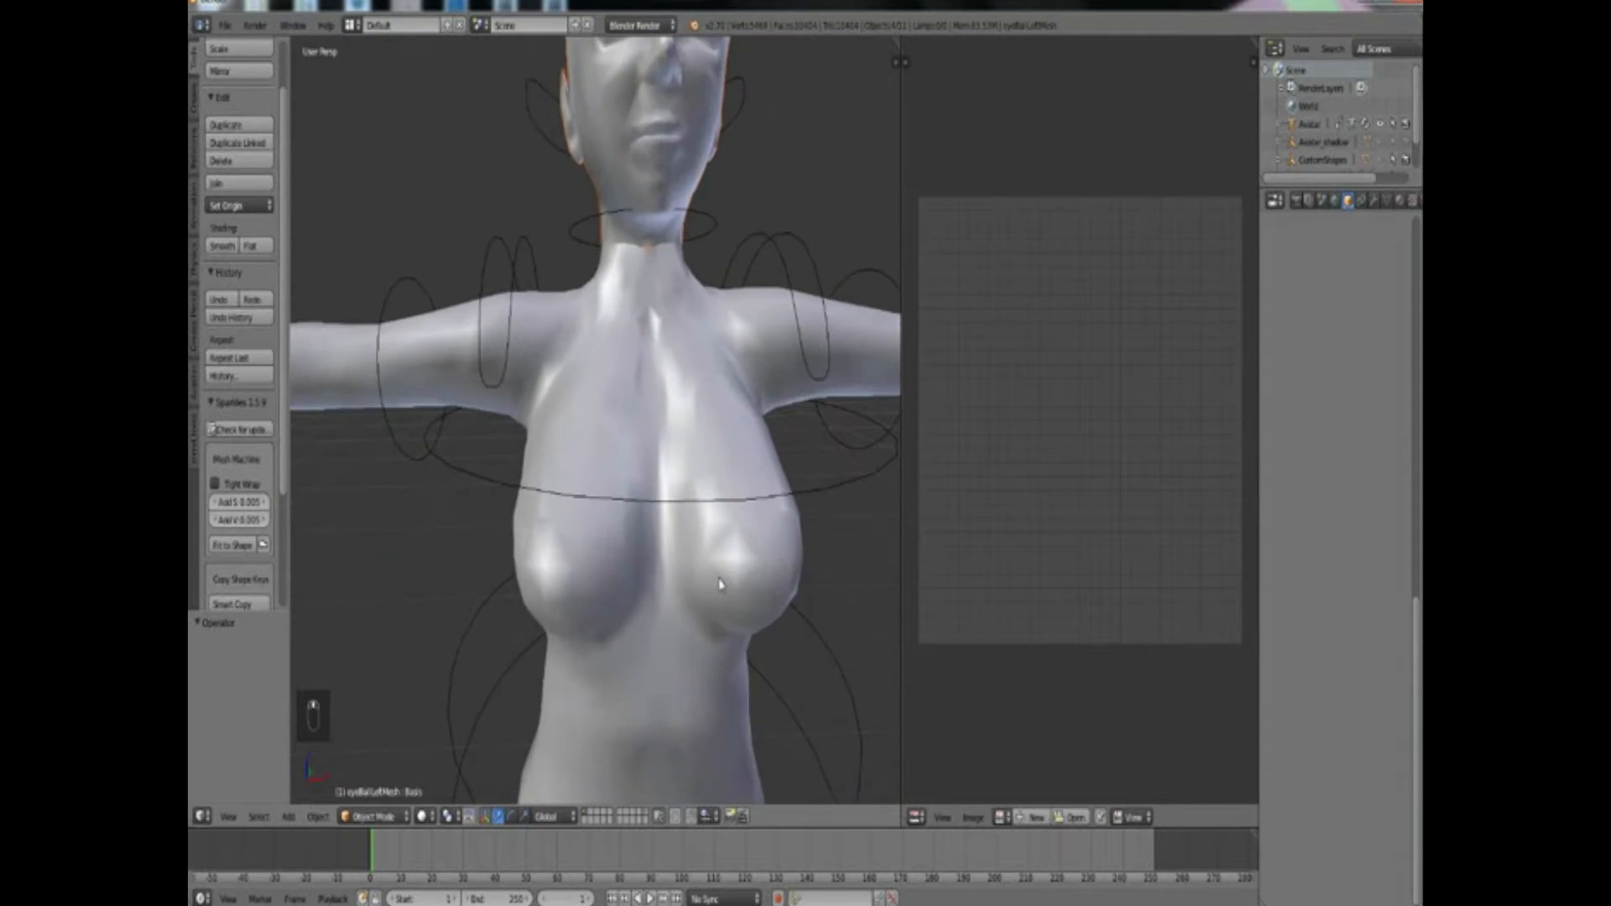
scroll(719, 585, "down", 3)
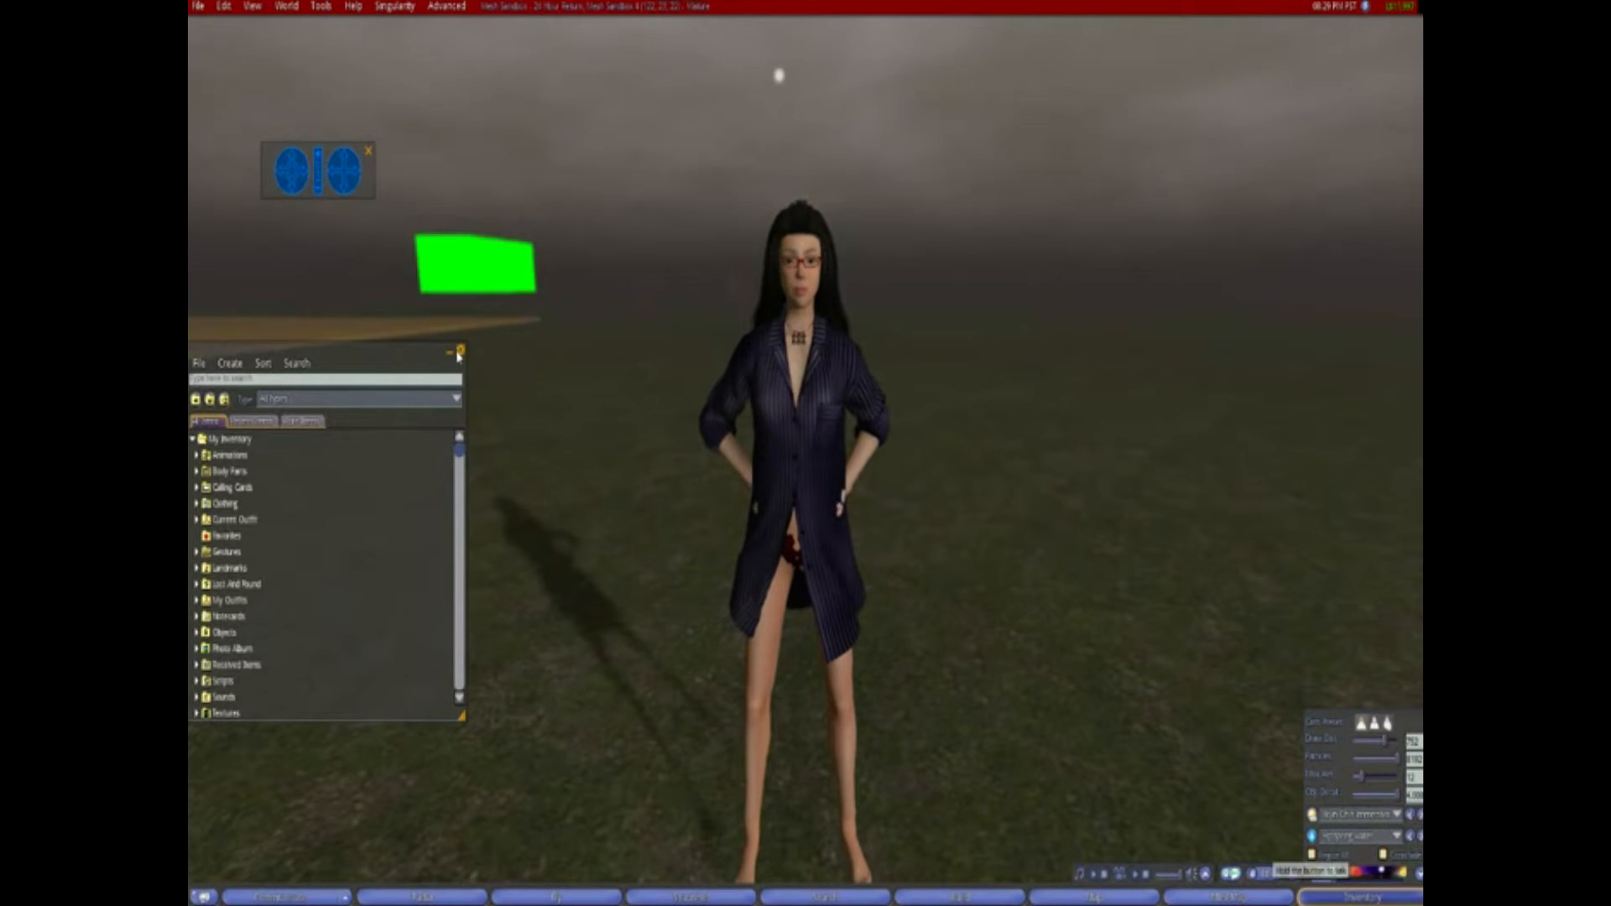
left_click_drag(379, 351, 512, 291)
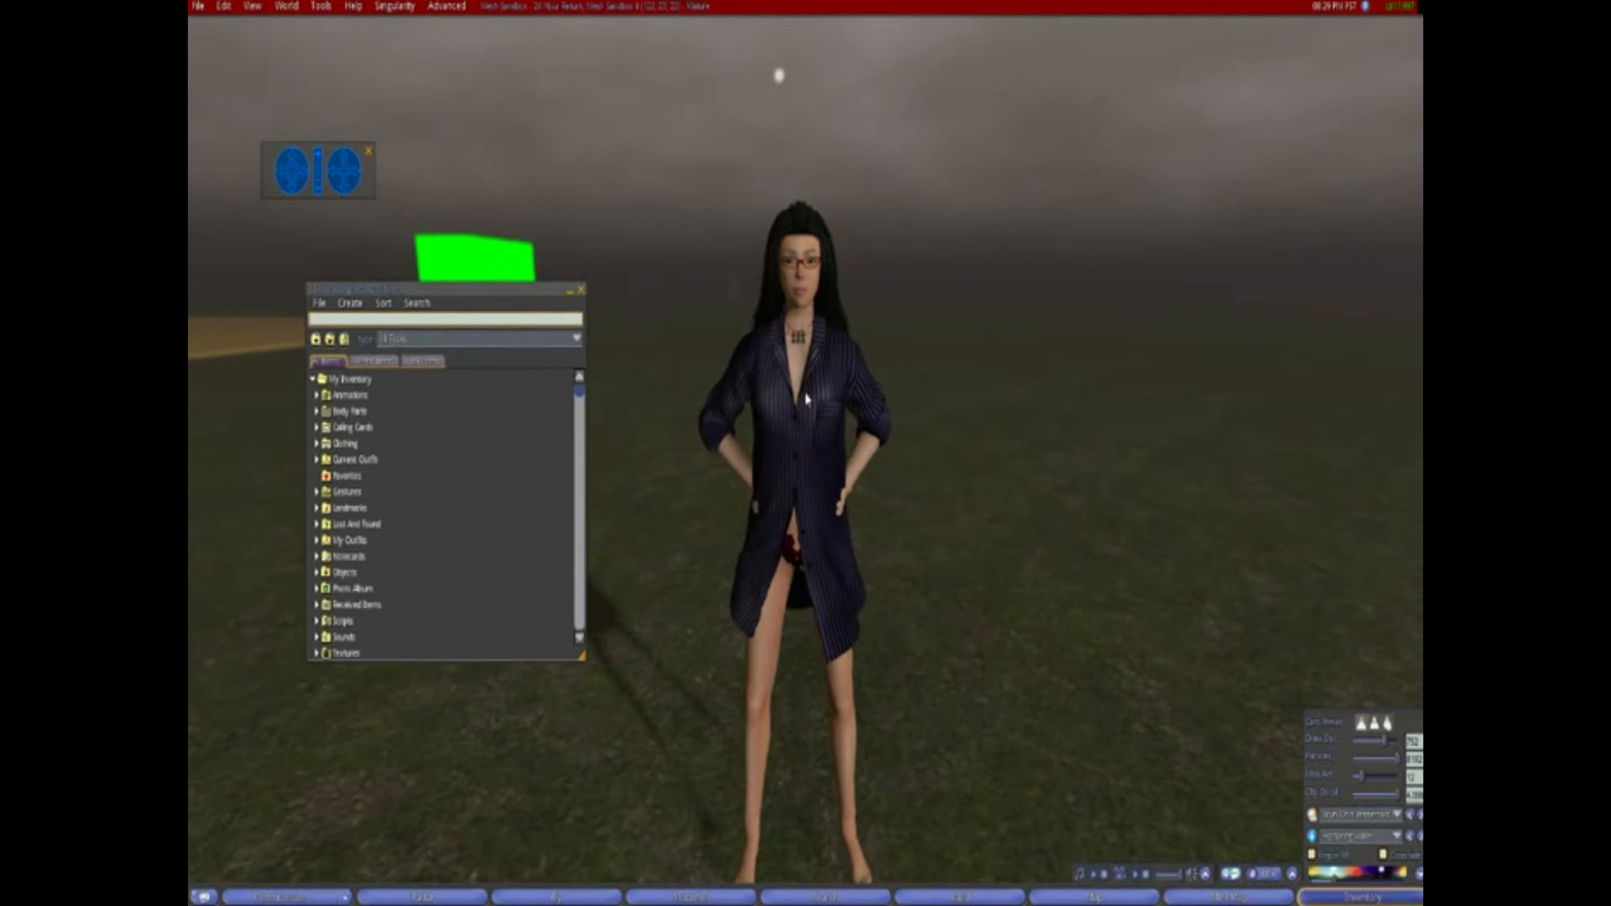
right_click(801, 376)
left_click(799, 320)
left_click(833, 370)
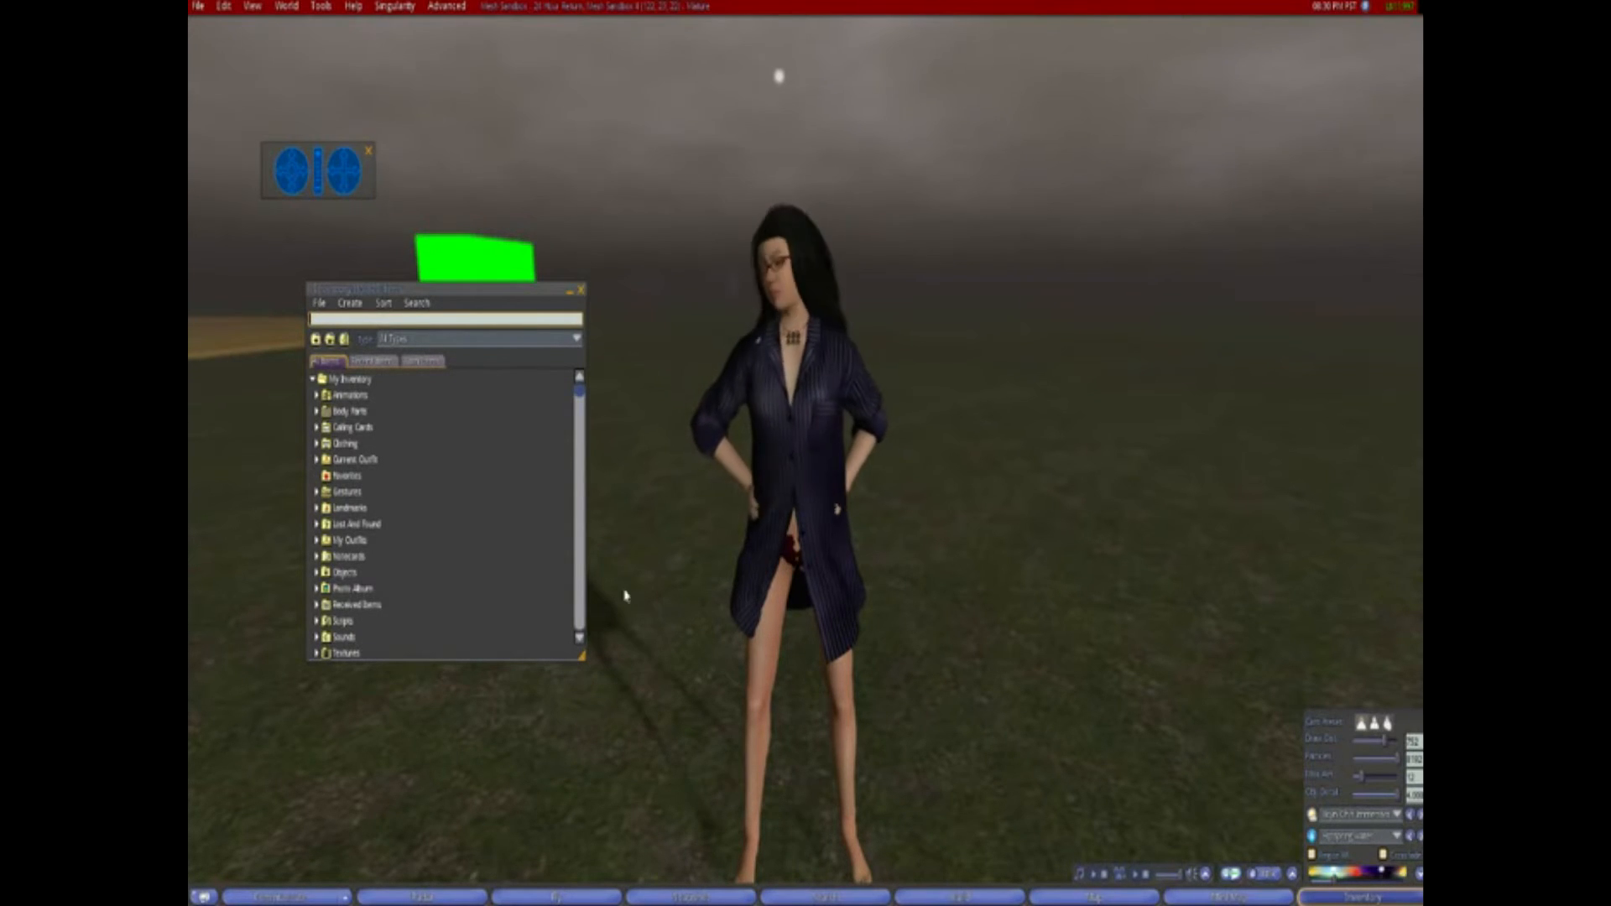
right_click(778, 625)
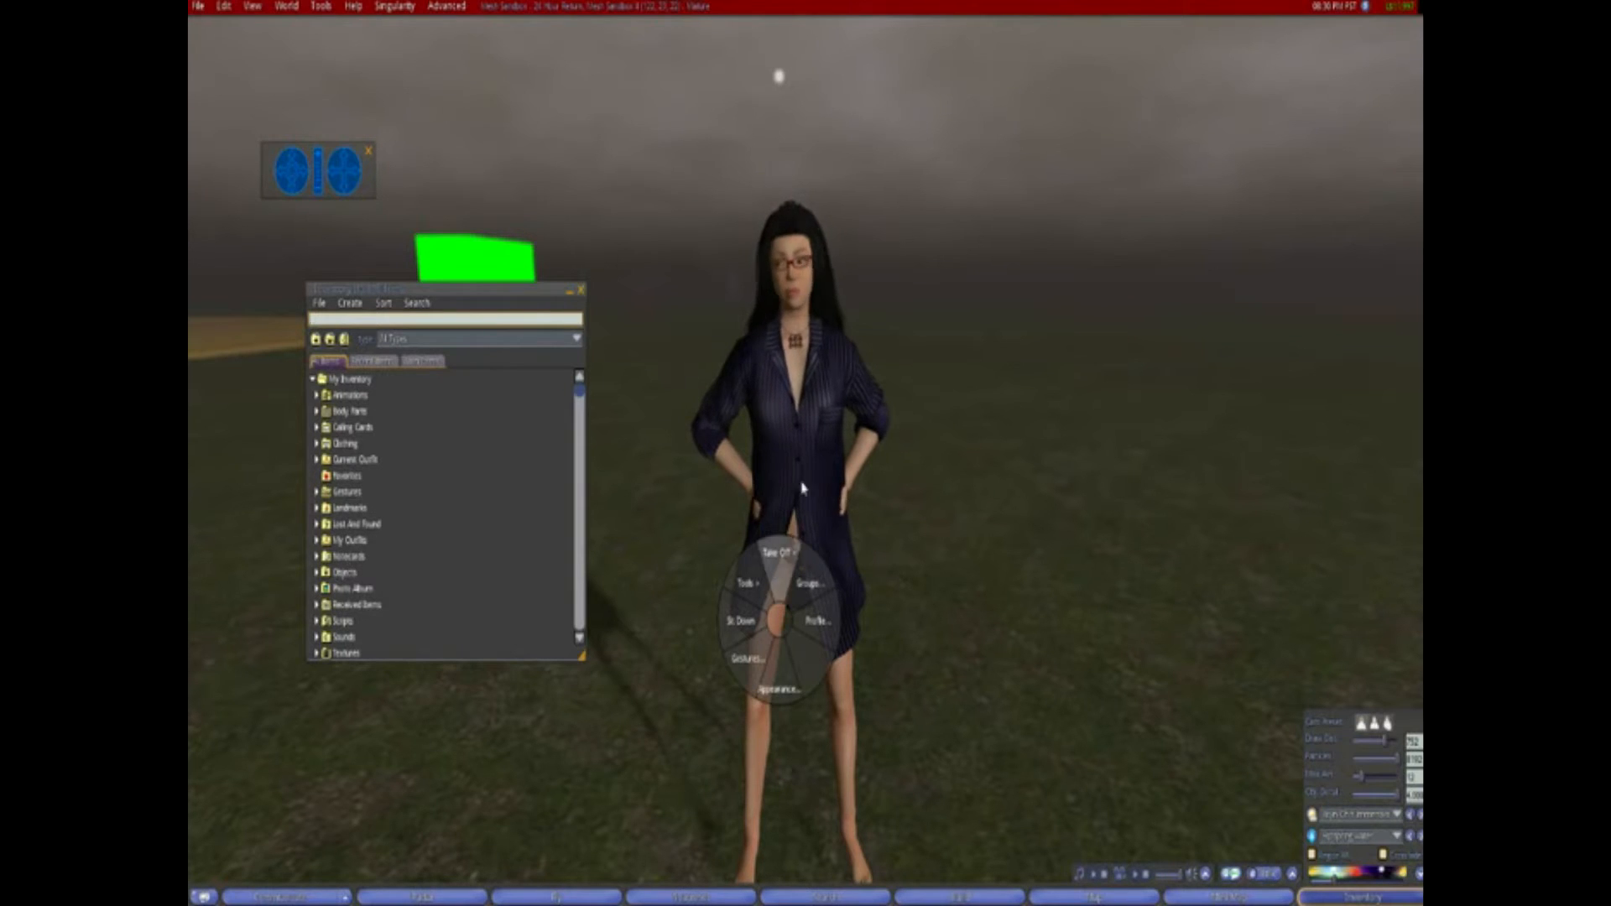
right_click(785, 426)
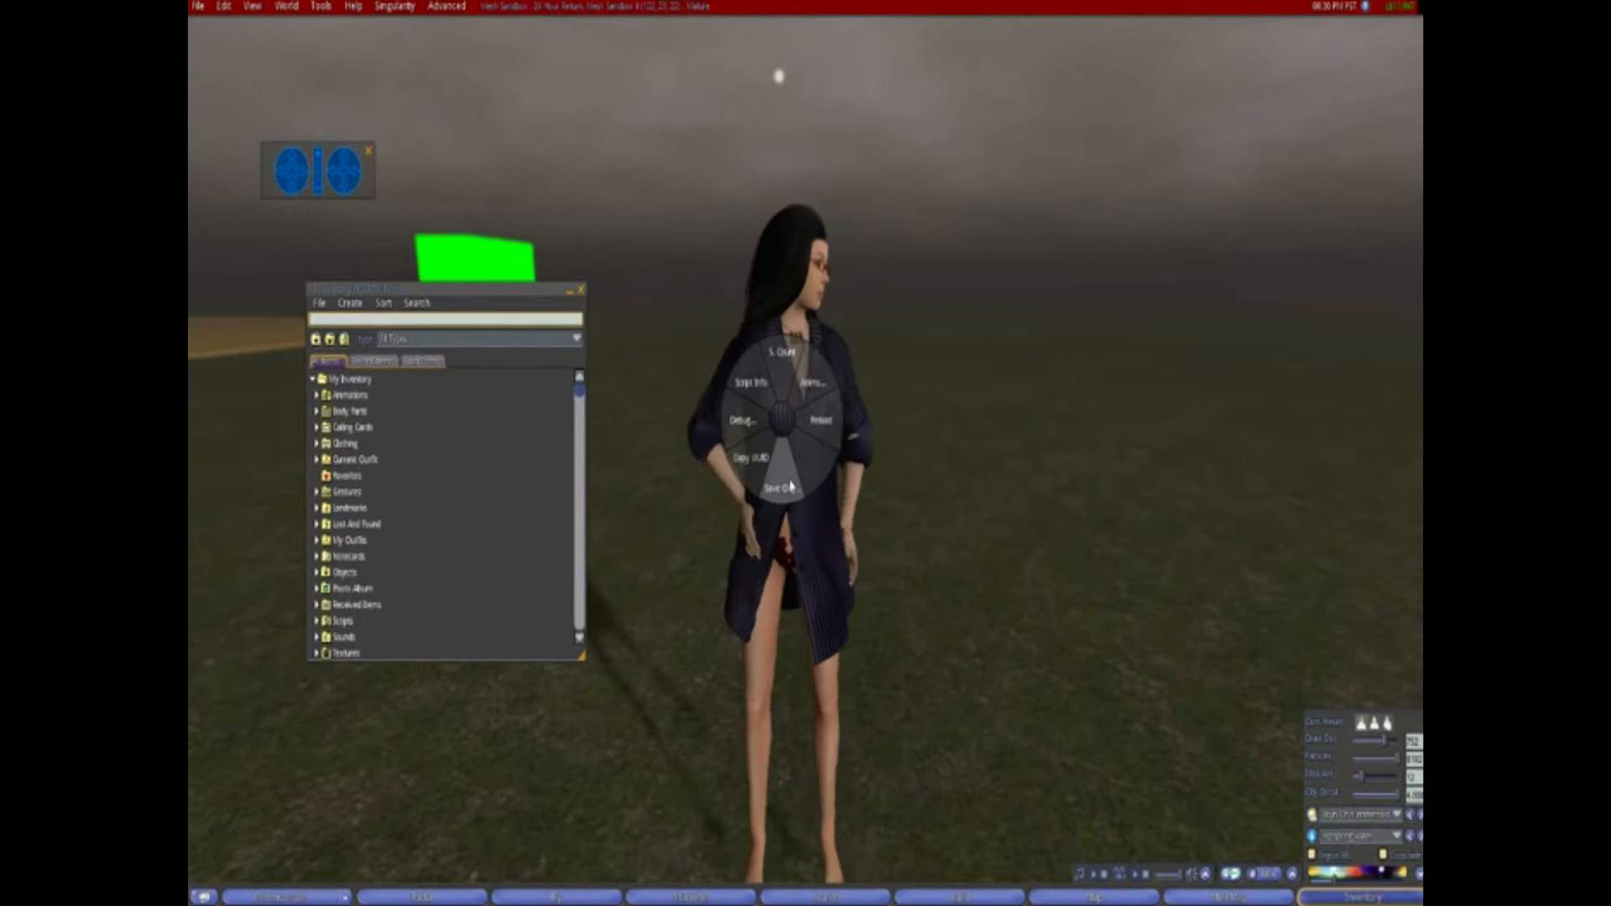
right_click(843, 585)
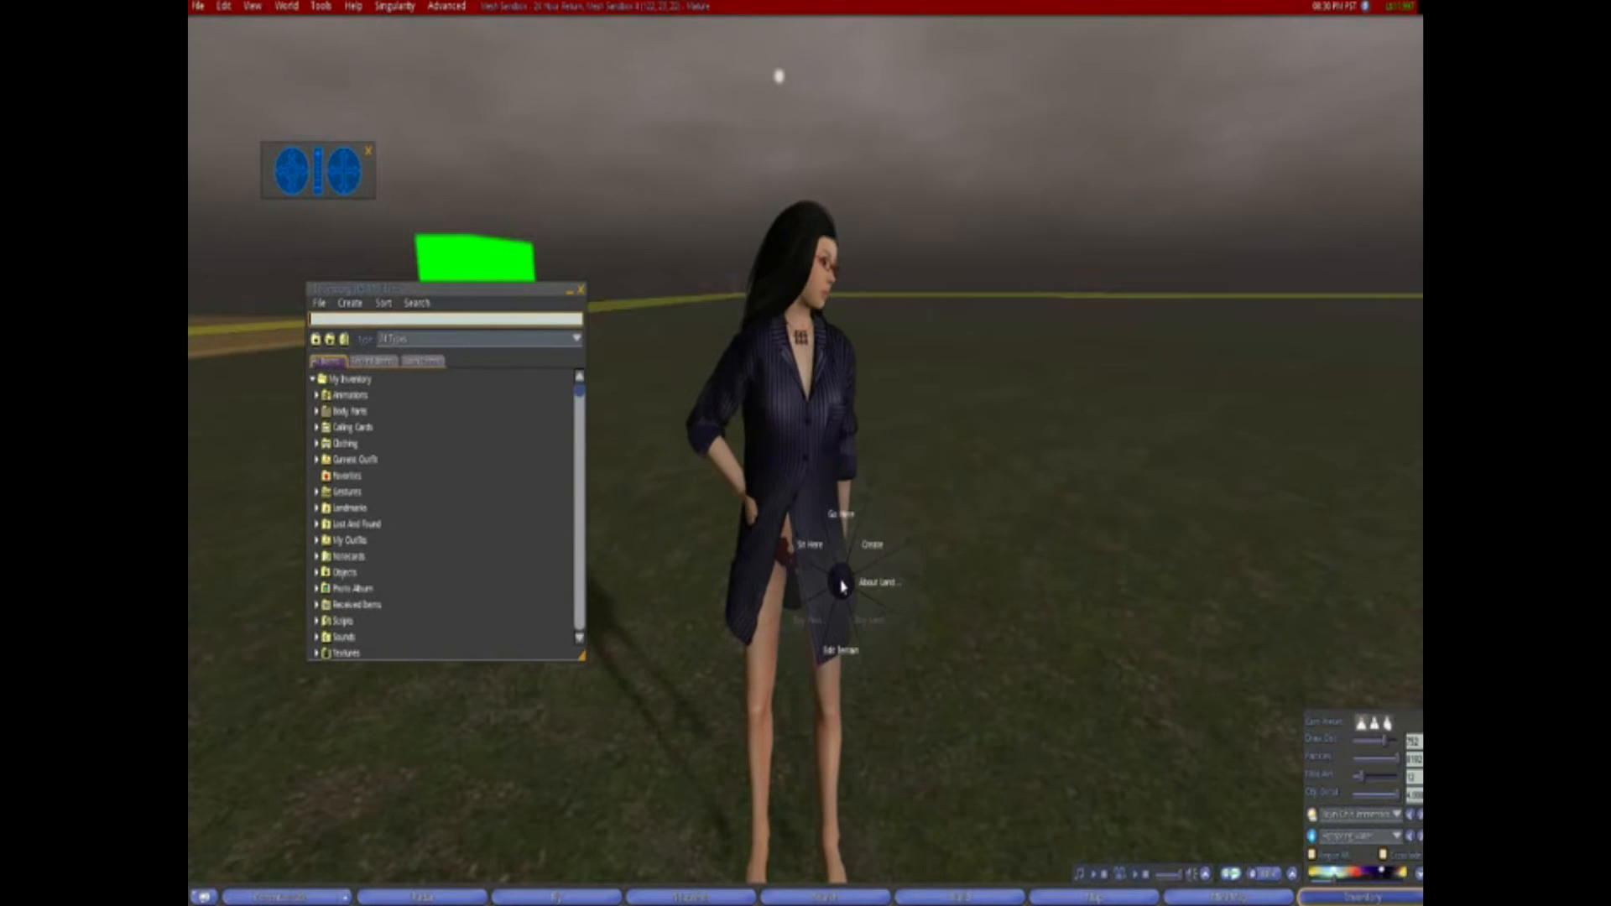
In the Singularity viewer, remove both folders of worn inventory items from the avatar's outfit
left_click(423, 361)
right_click(343, 412)
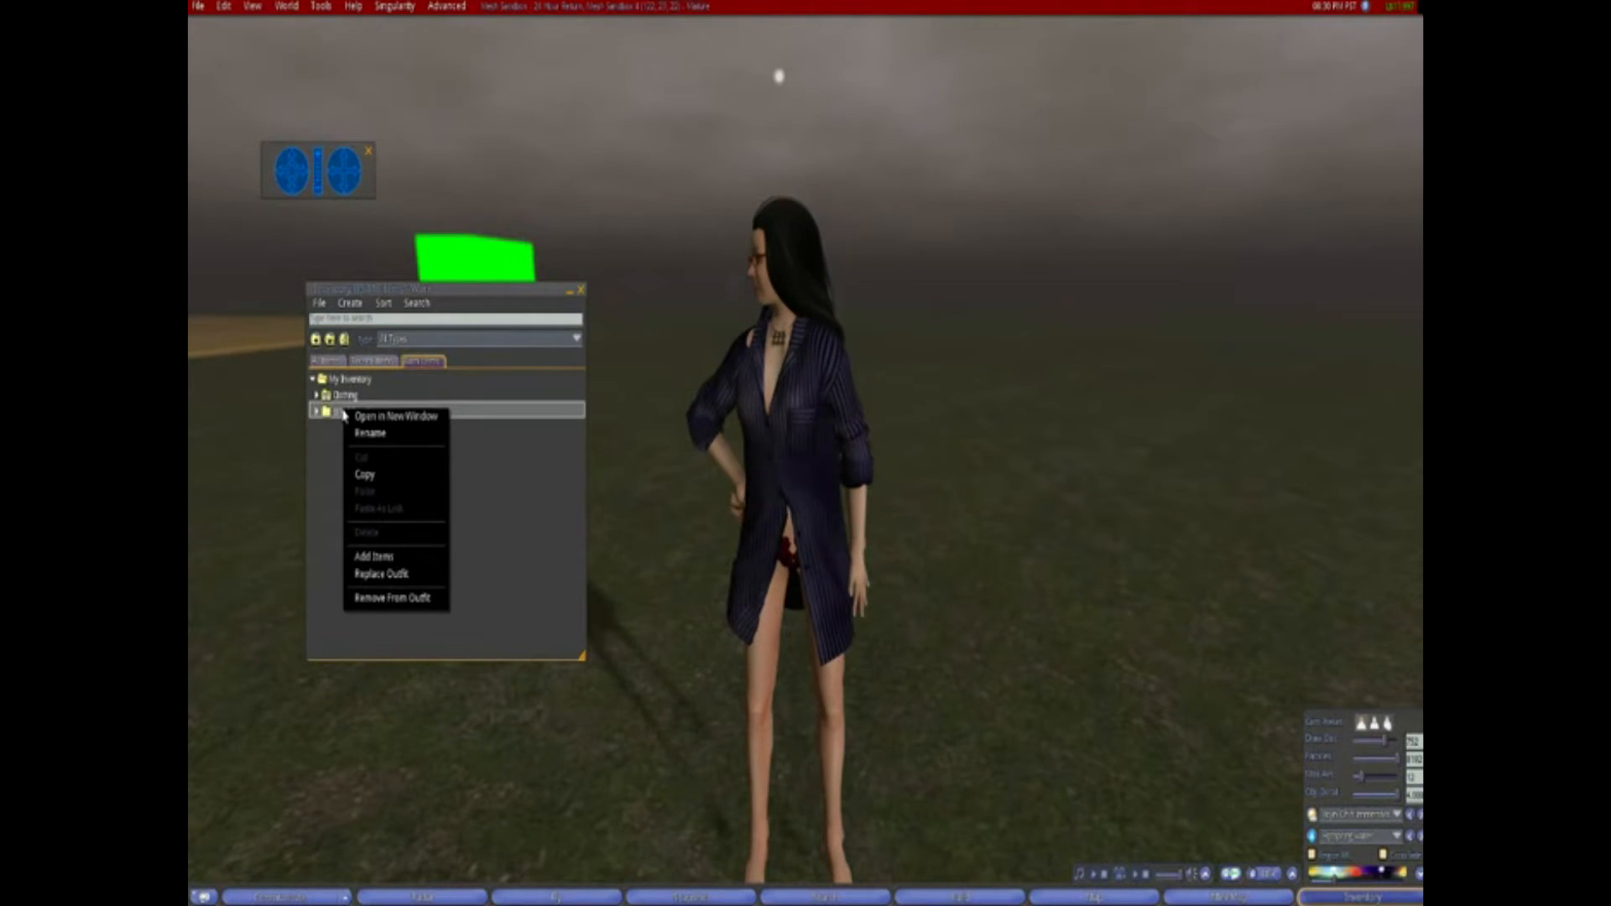
left_click(382, 597)
right_click(333, 396)
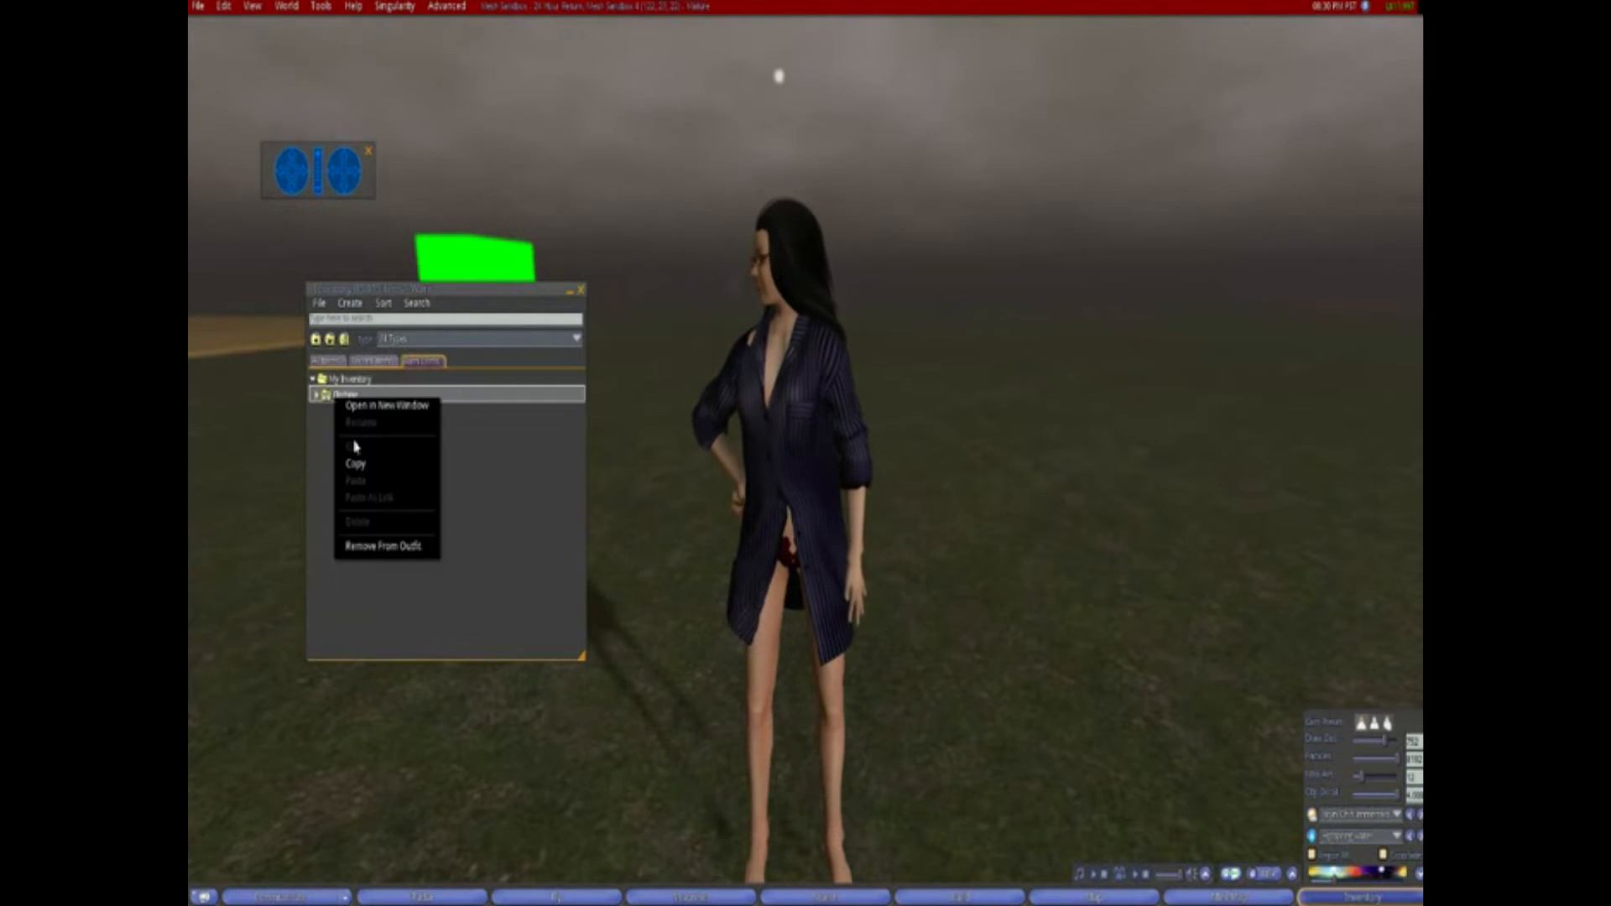
left_click(382, 546)
Search the whole inventory for "invis", wear the Invisible Avatar item from the Clothing folder, and close the inventory
left_click(328, 362)
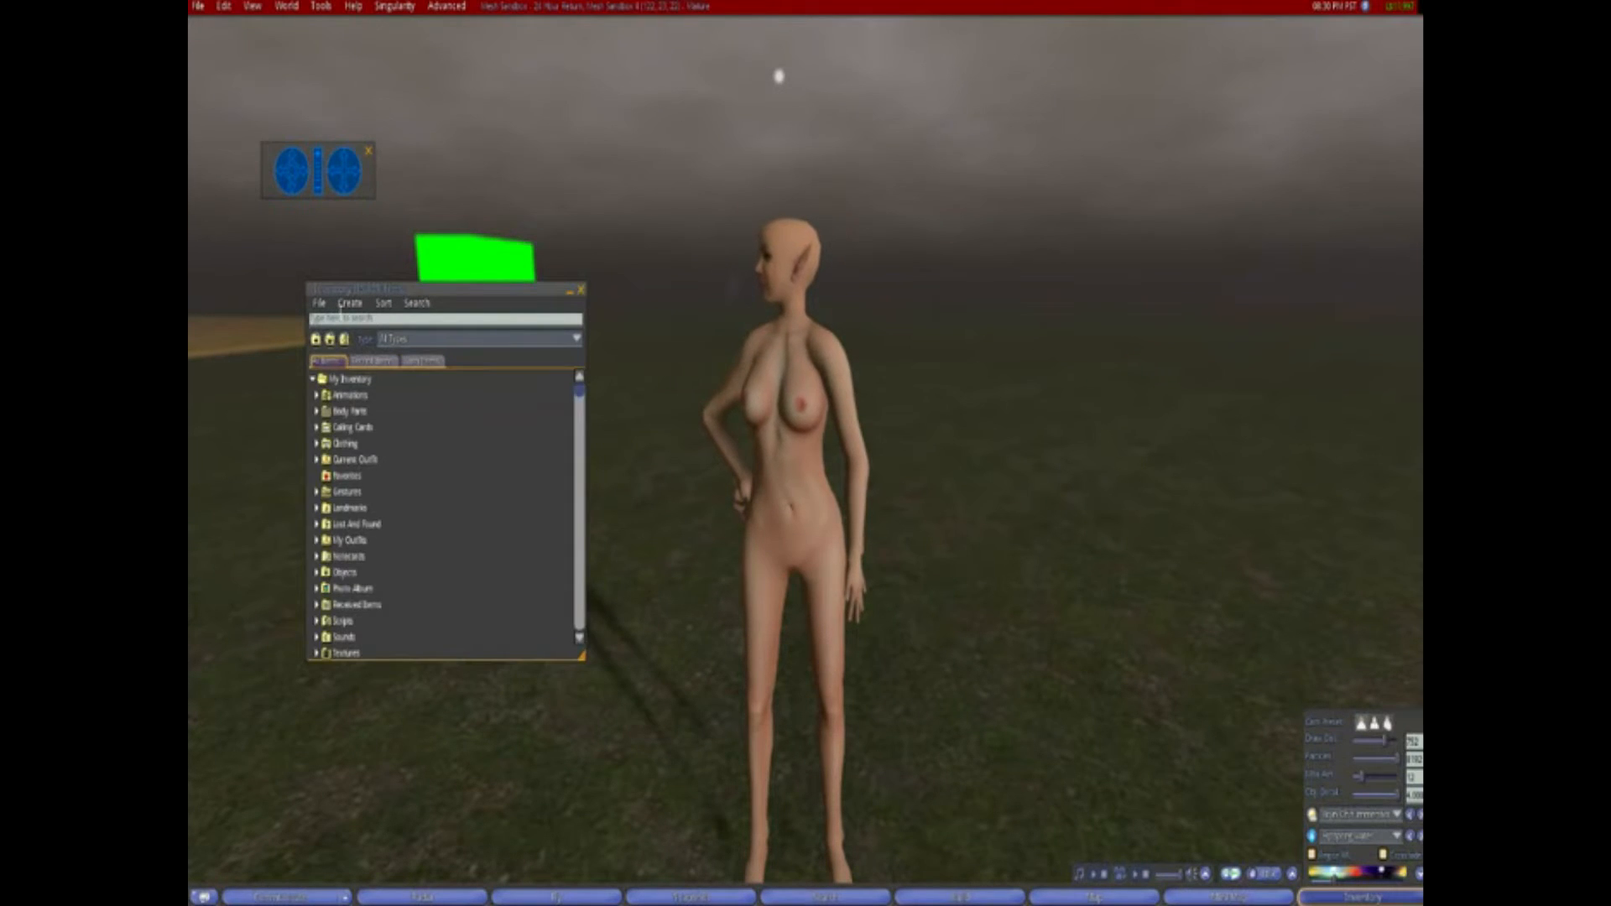
left_click(340, 317)
type("invis")
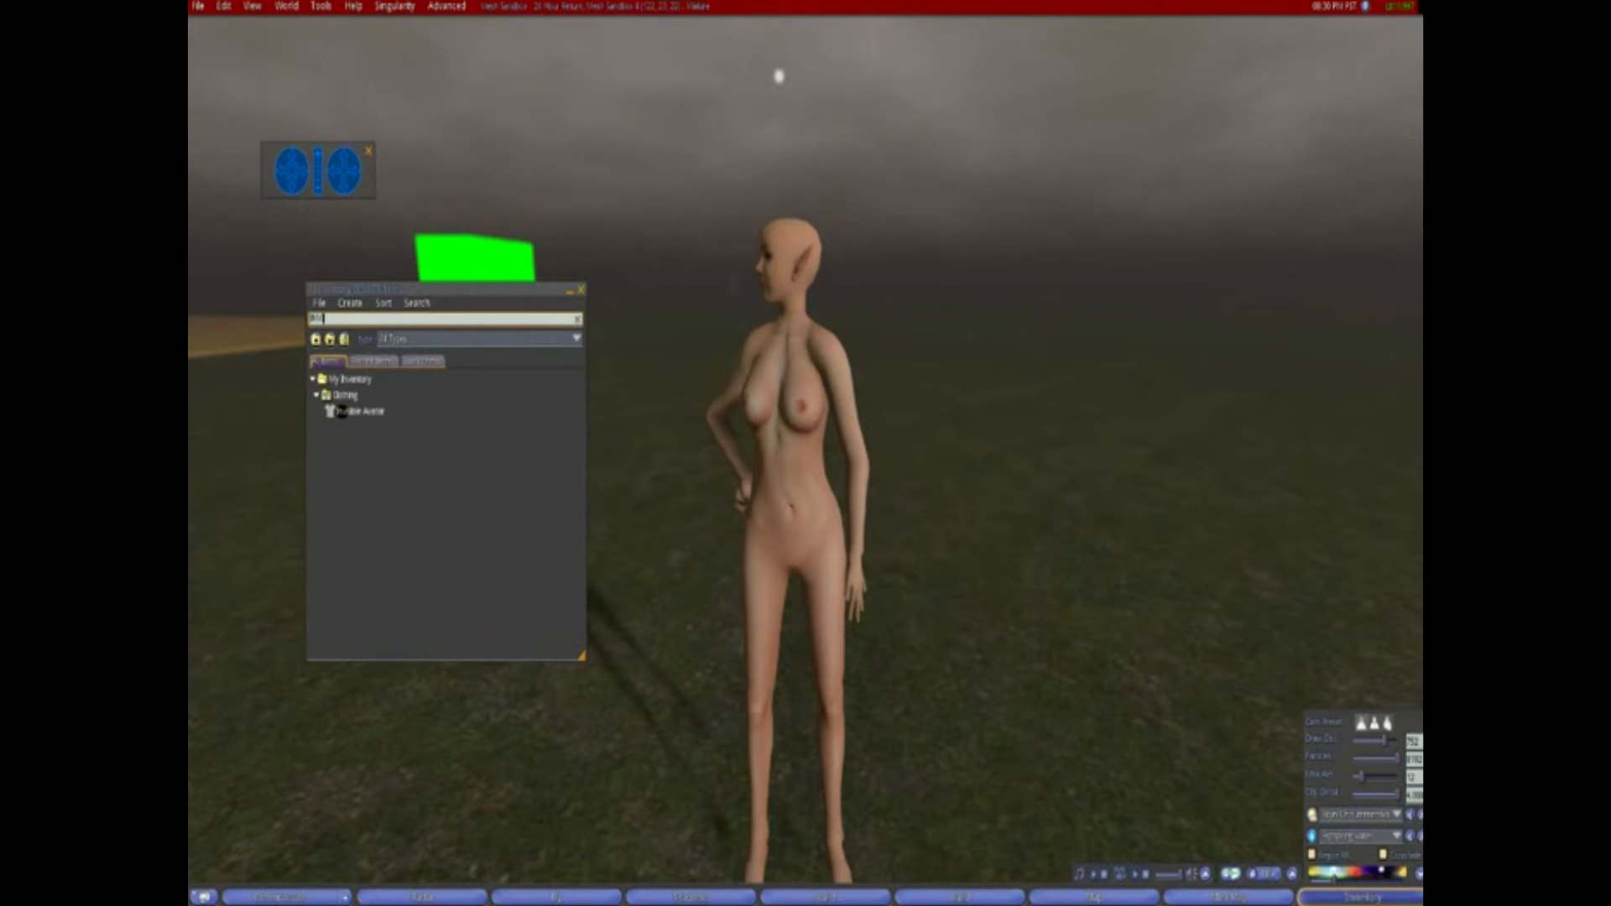
double_click(360, 416)
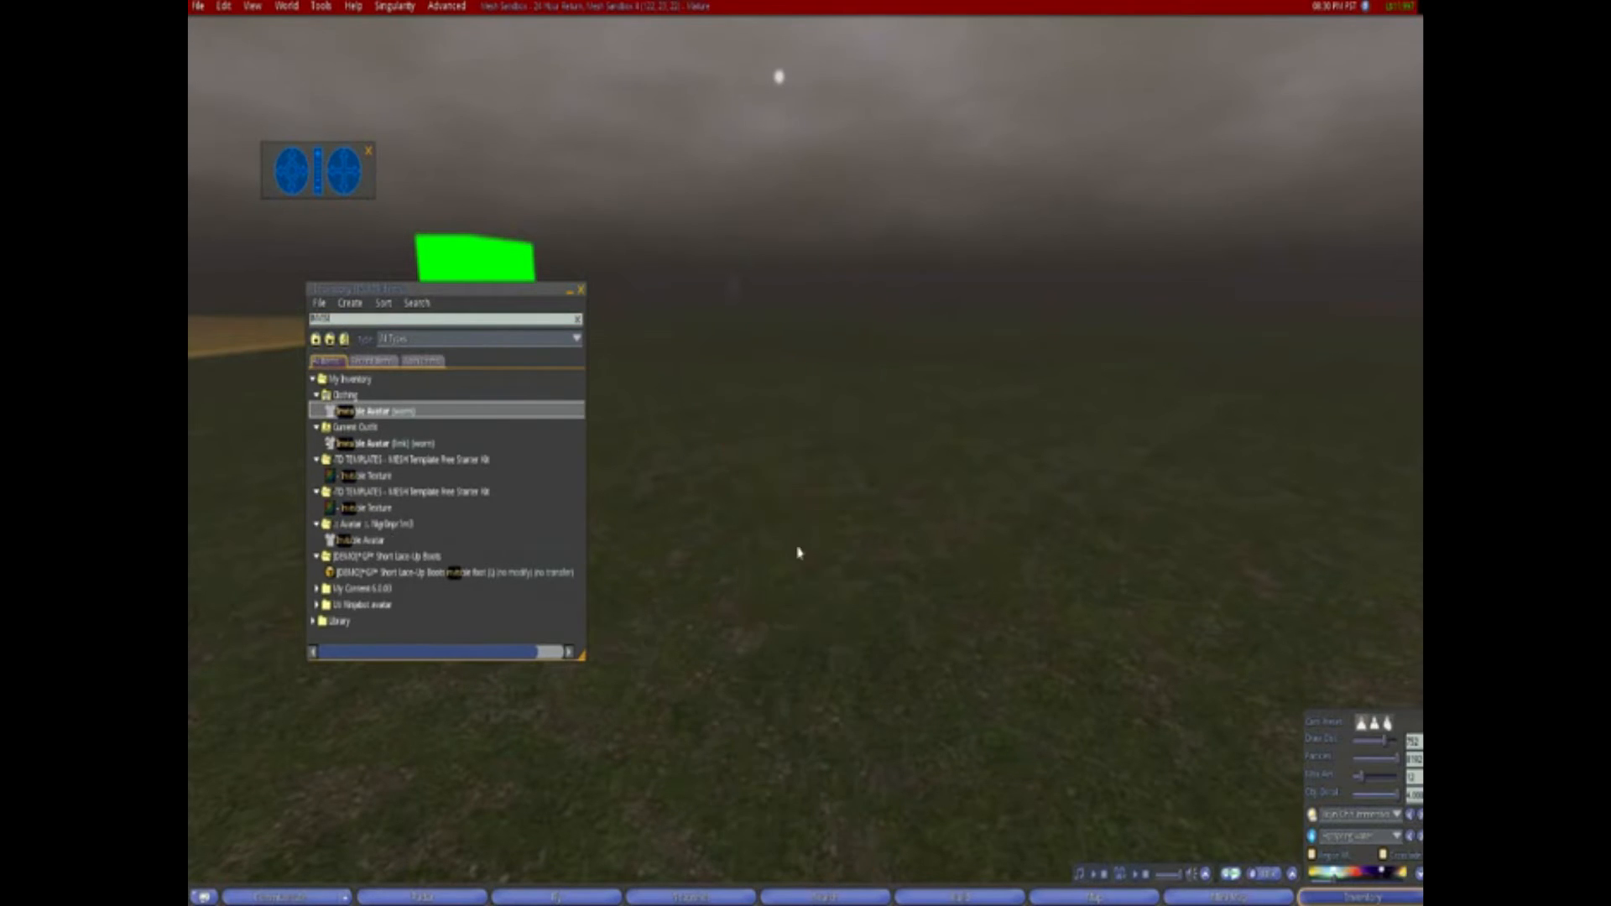
left_click(581, 290)
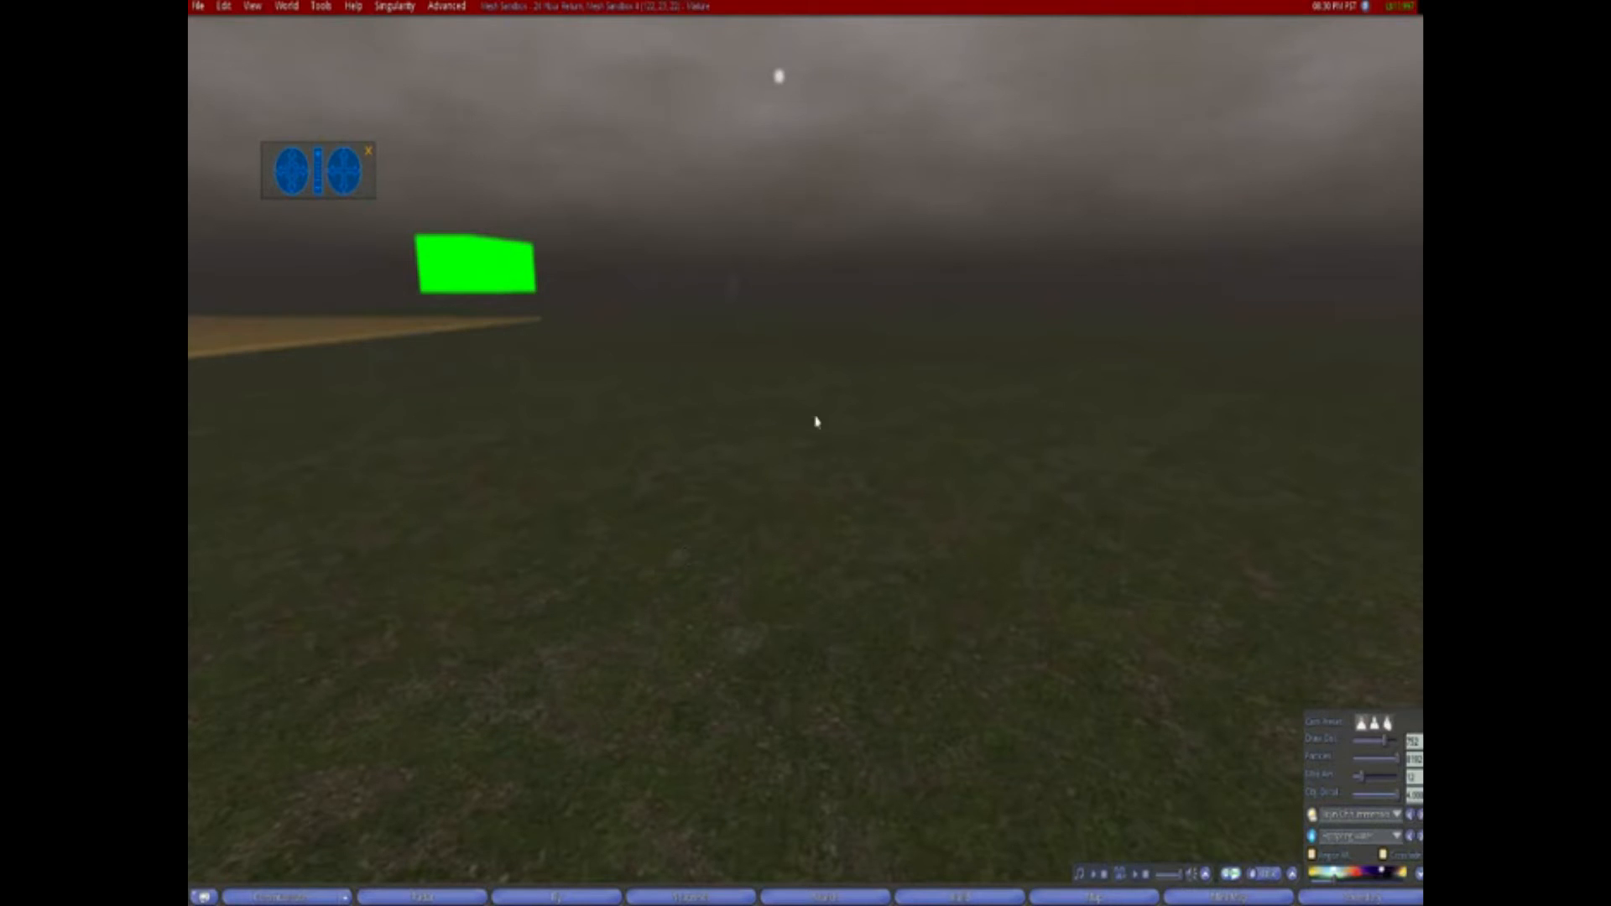
Start a mesh upload and load "ghost me together.dae" from the Desktop
left_click(201, 8)
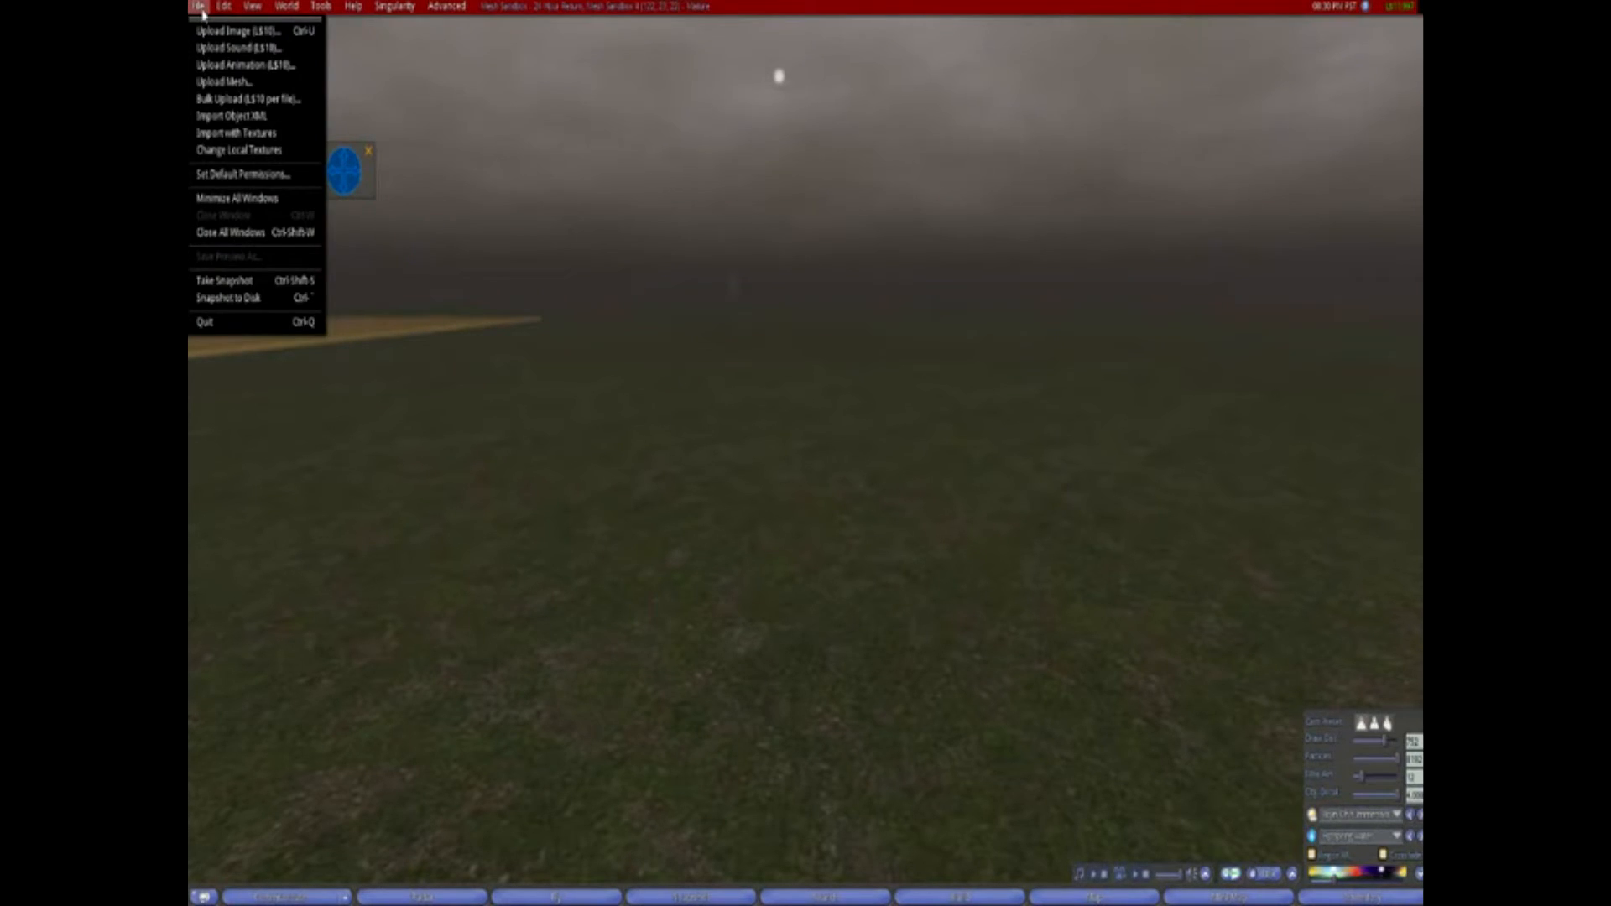
left_click(231, 82)
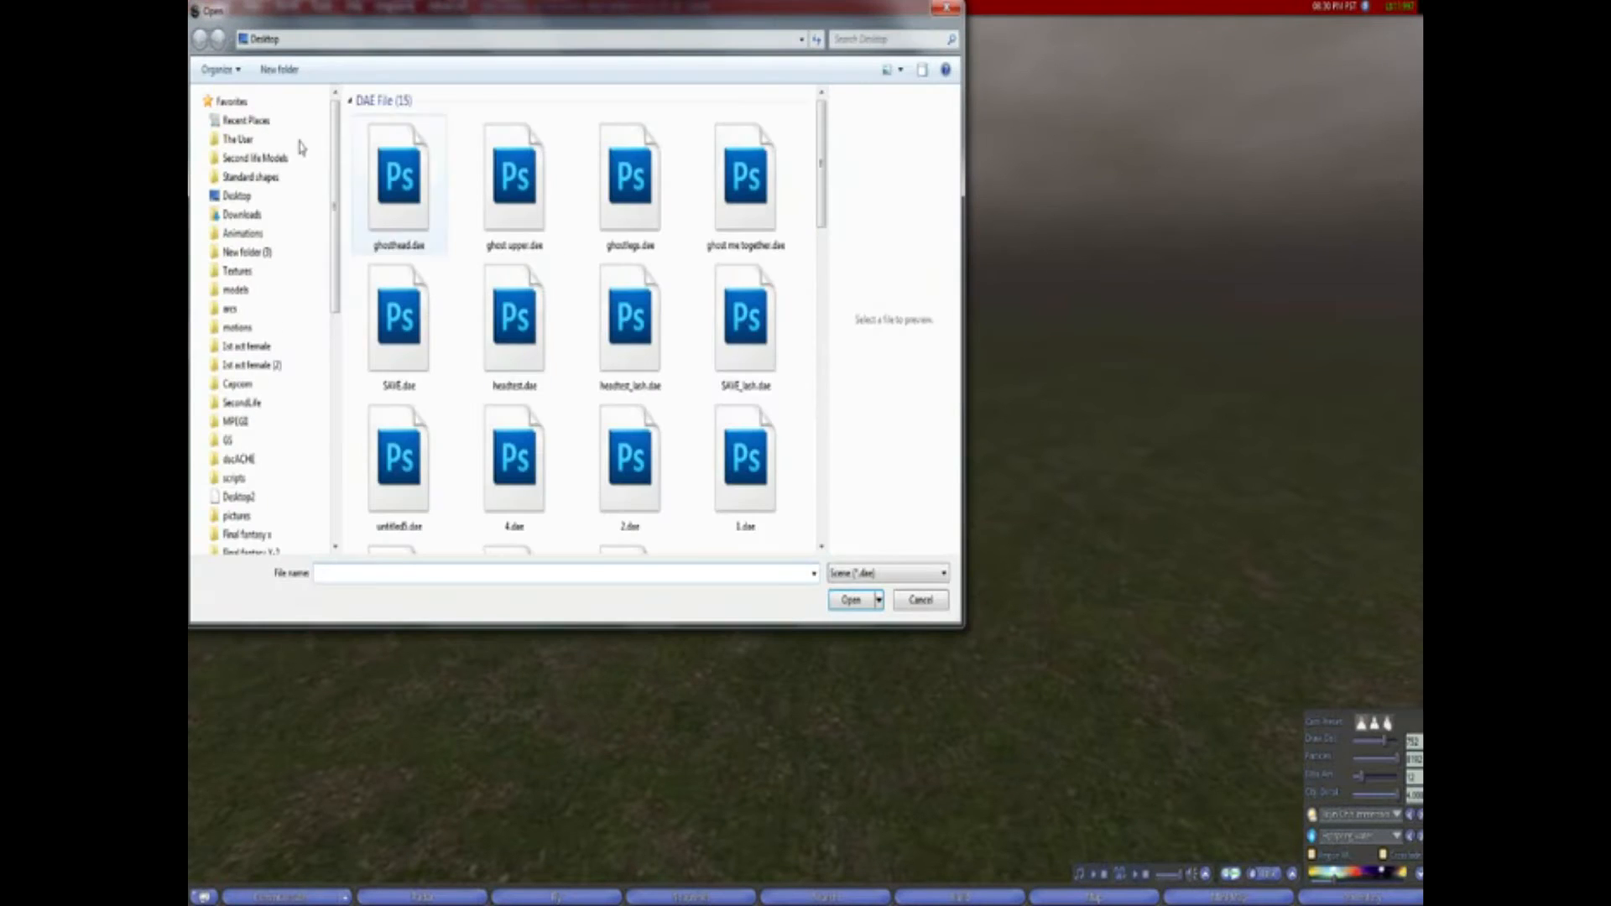
double_click(760, 228)
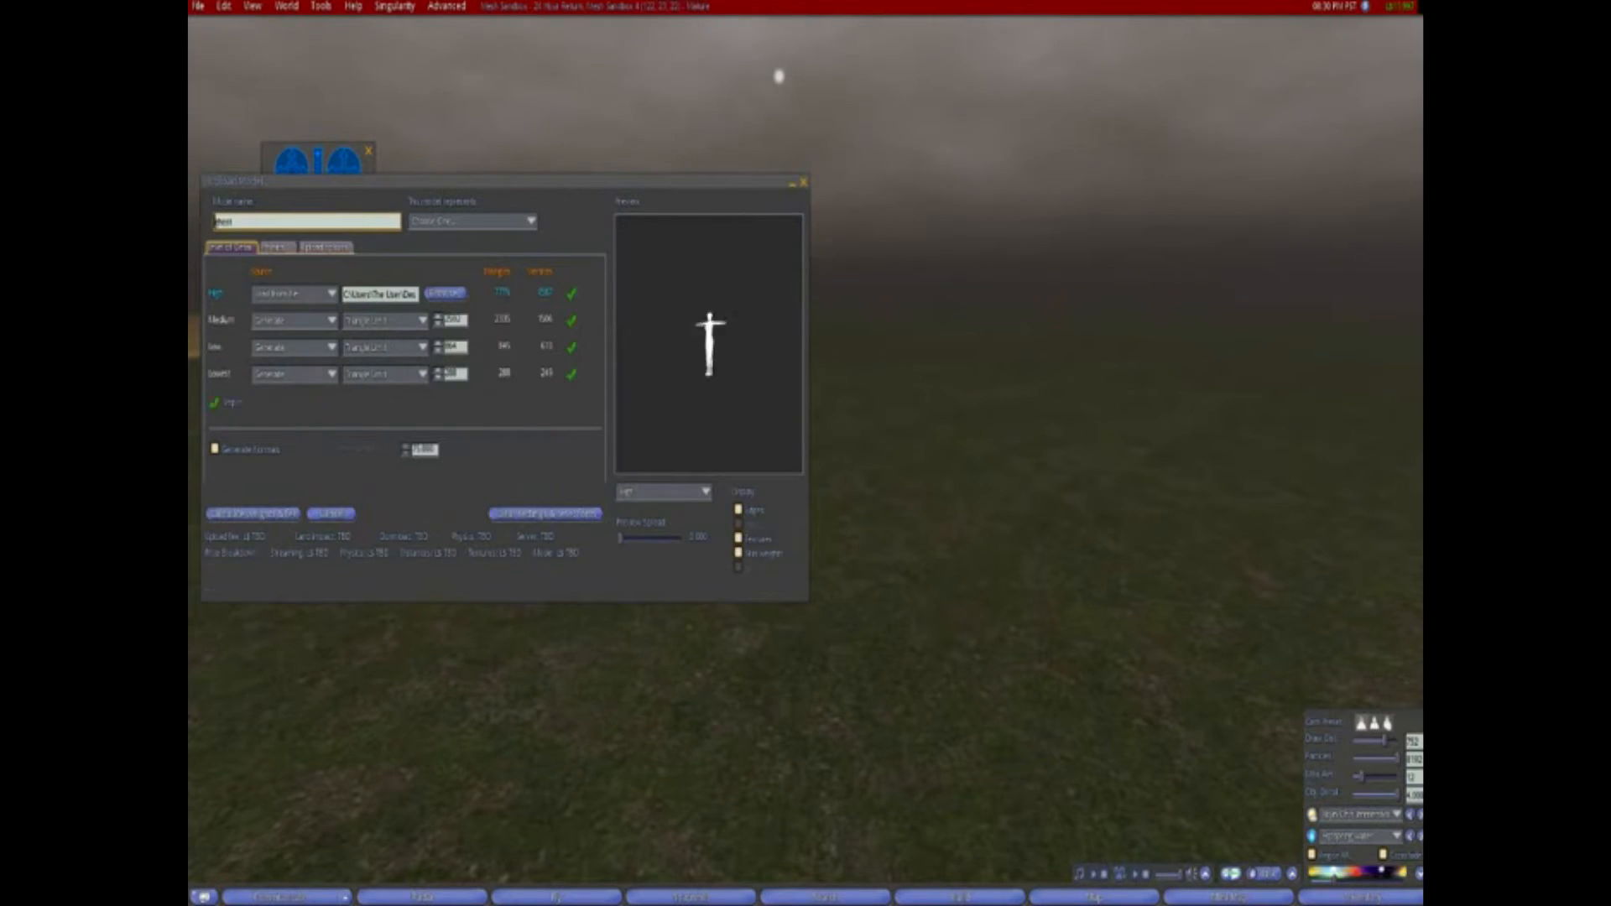
Reduce the Low and Lowest levels of detail to the minimum triangle count and set the model to represent an avatar attachment
left_click(438, 378)
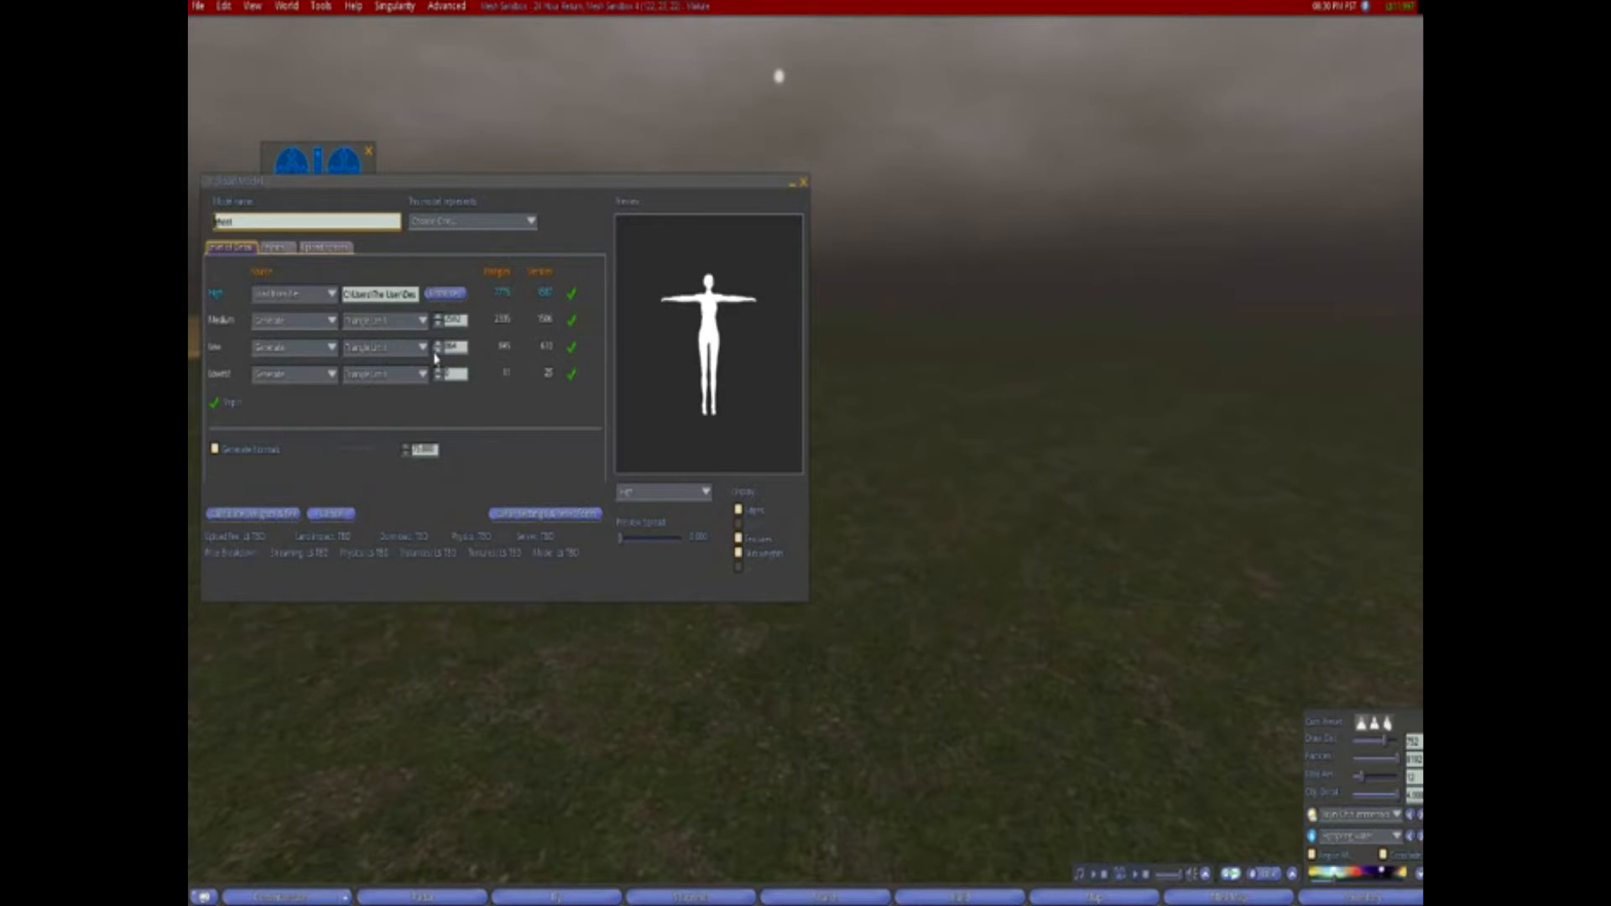
left_click(453, 221)
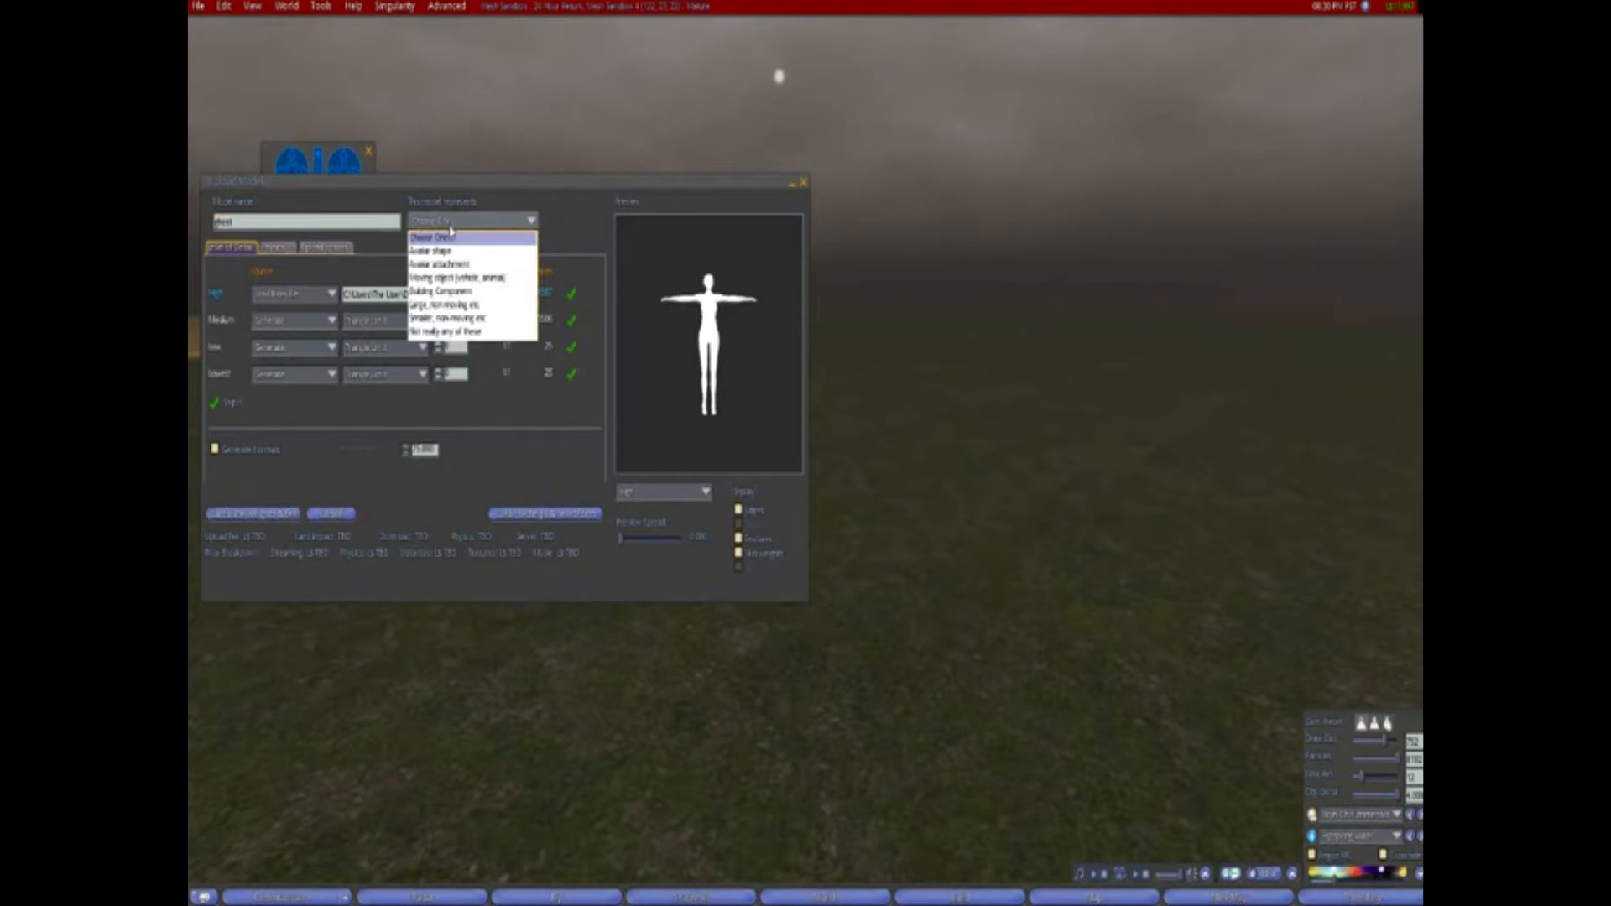
left_click(453, 265)
Include skin weight in the upload options, calculate the weights and fee, upload the mesh and dismiss the payment notice
left_click(326, 246)
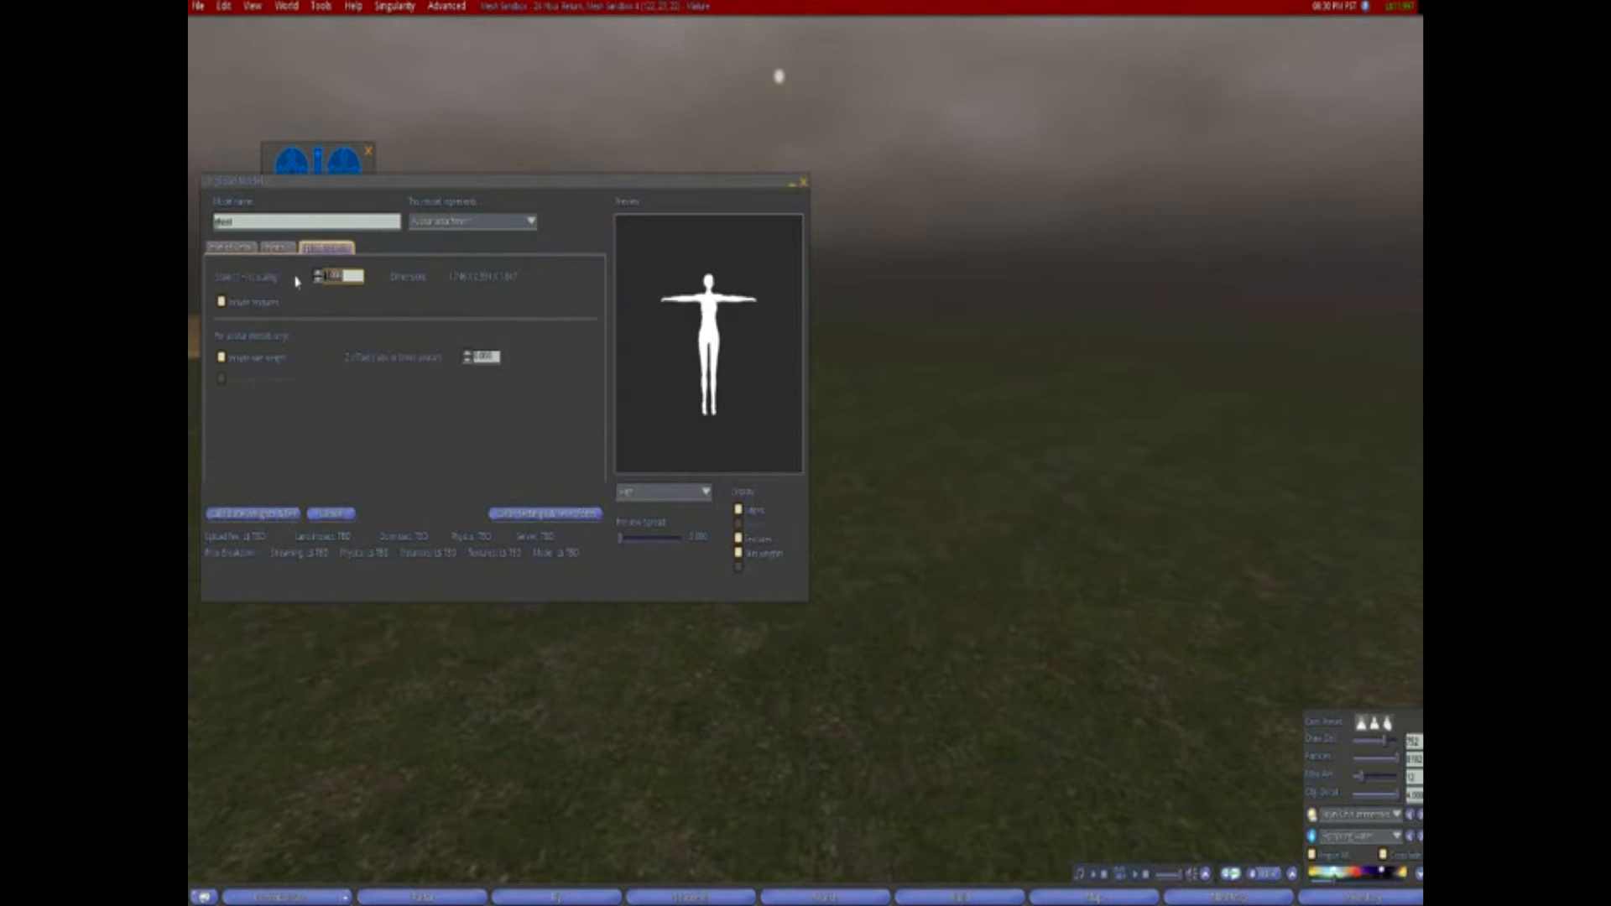
left_click(244, 361)
left_click(265, 515)
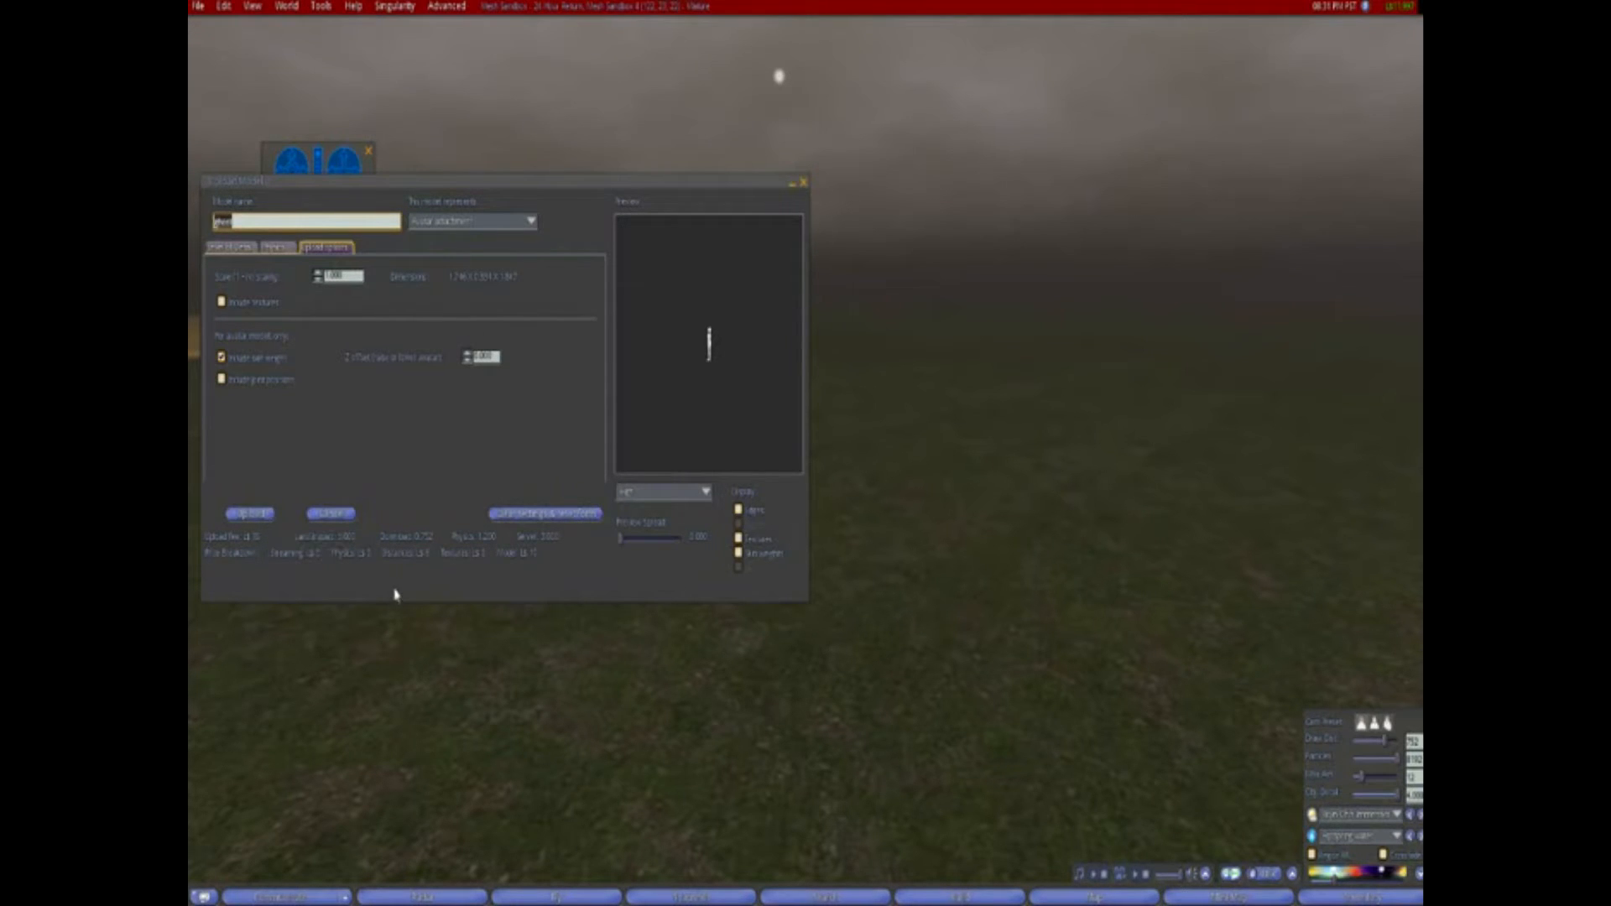
left_click(245, 515)
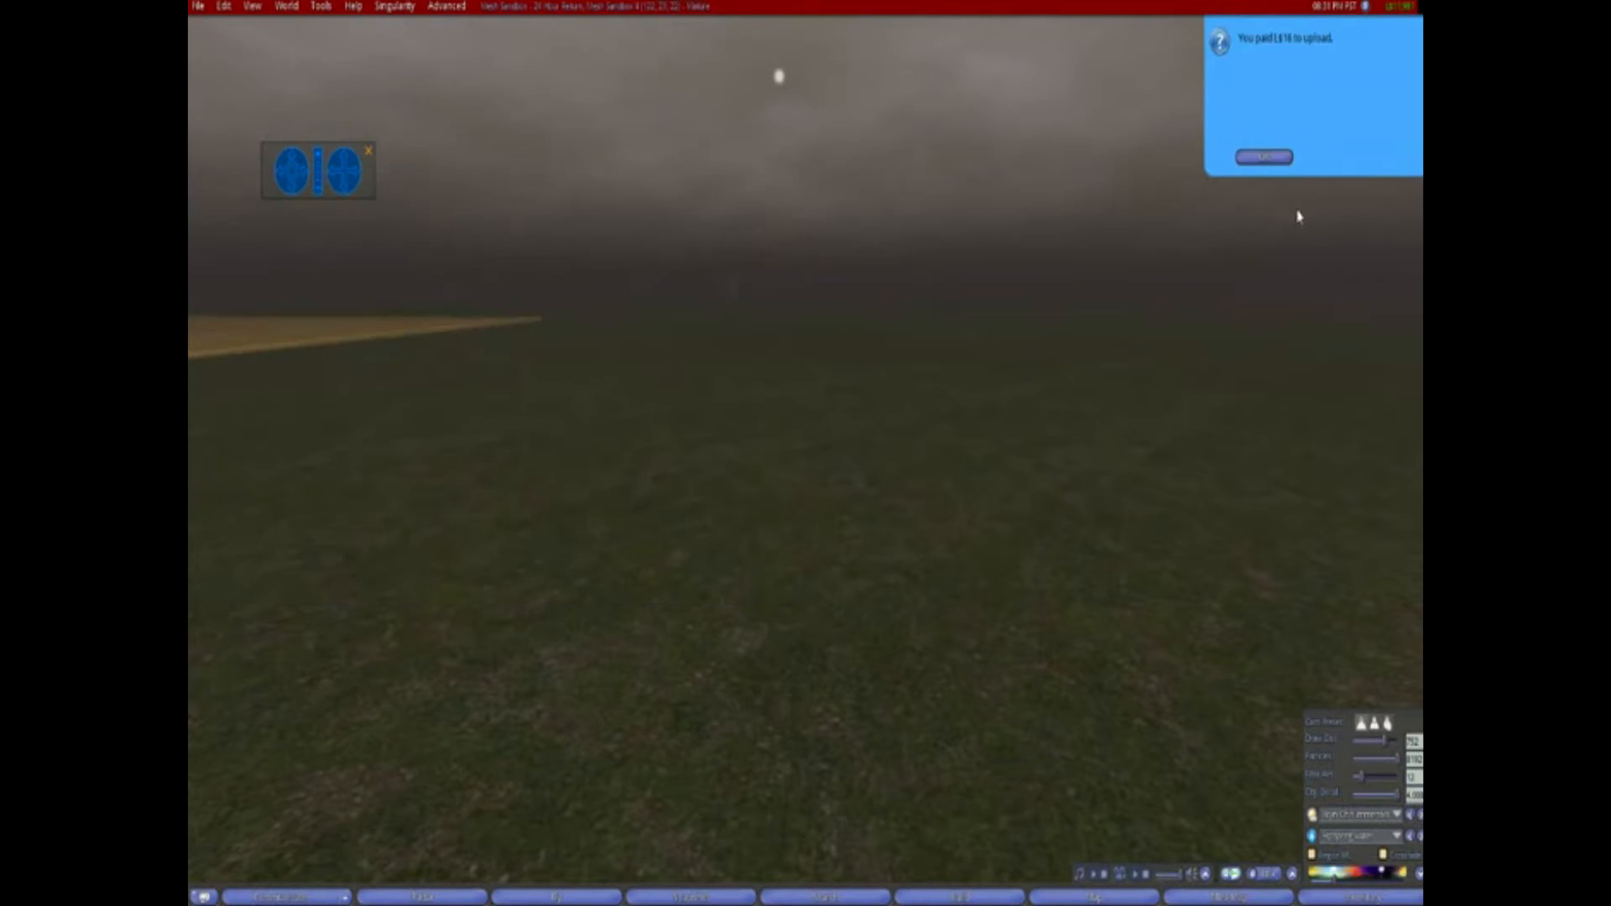
left_click(1267, 158)
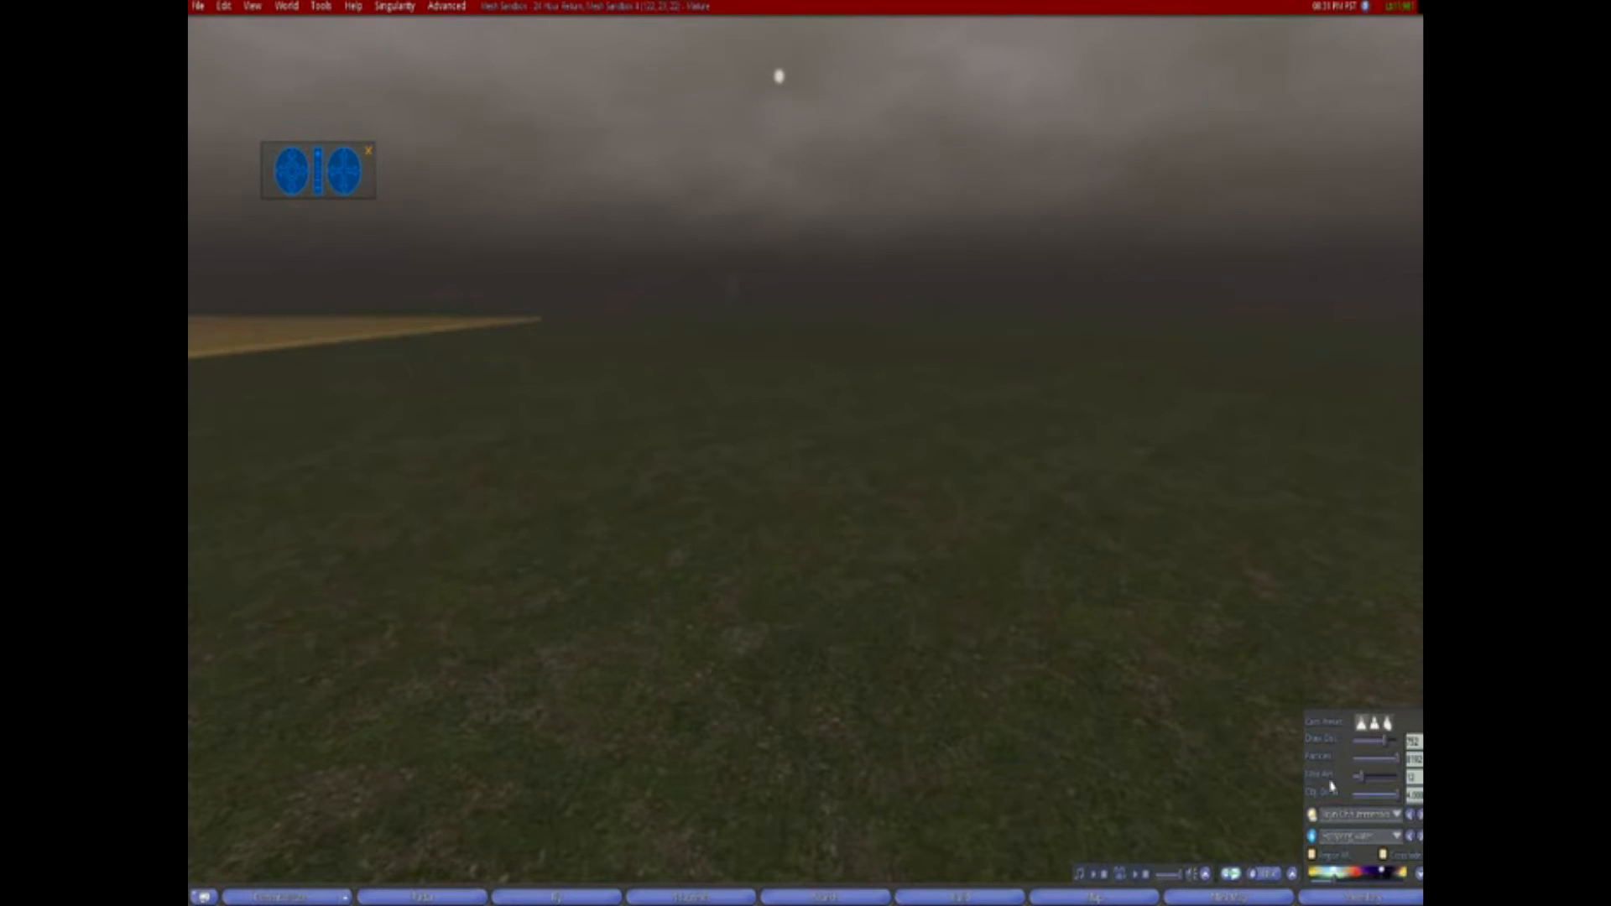
Clear the search in the inventory's recent items and place the ghost mesh from the Objects folder on the ground
left_click(1340, 896)
left_click(372, 361)
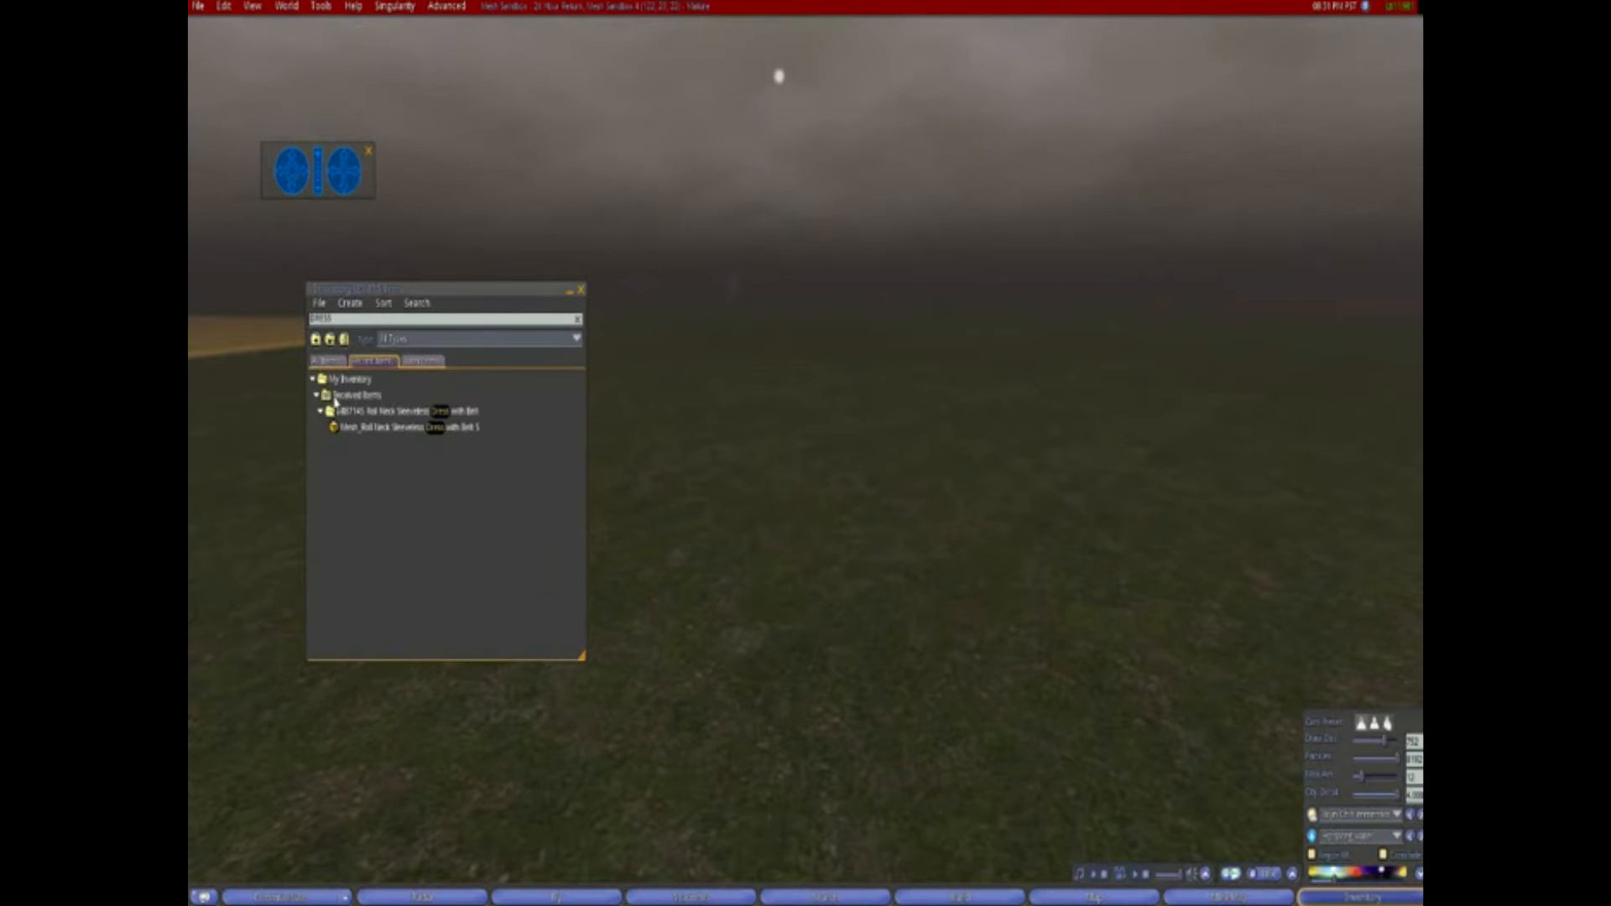
left_click(334, 320)
key("BackSpace")
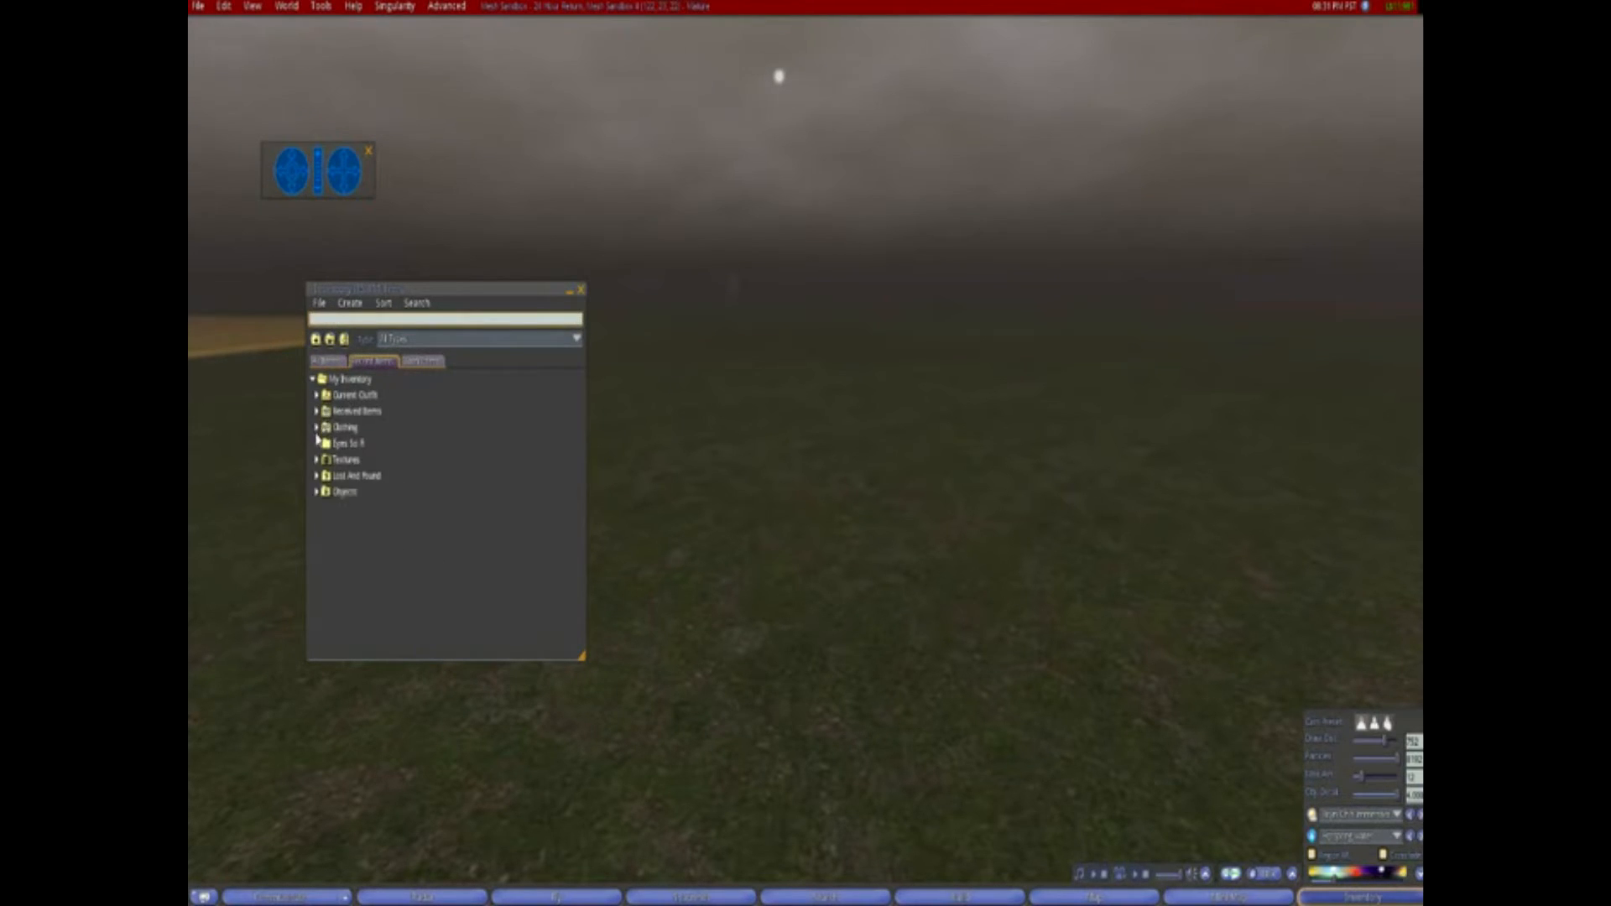
left_click(317, 491)
left_click(345, 509)
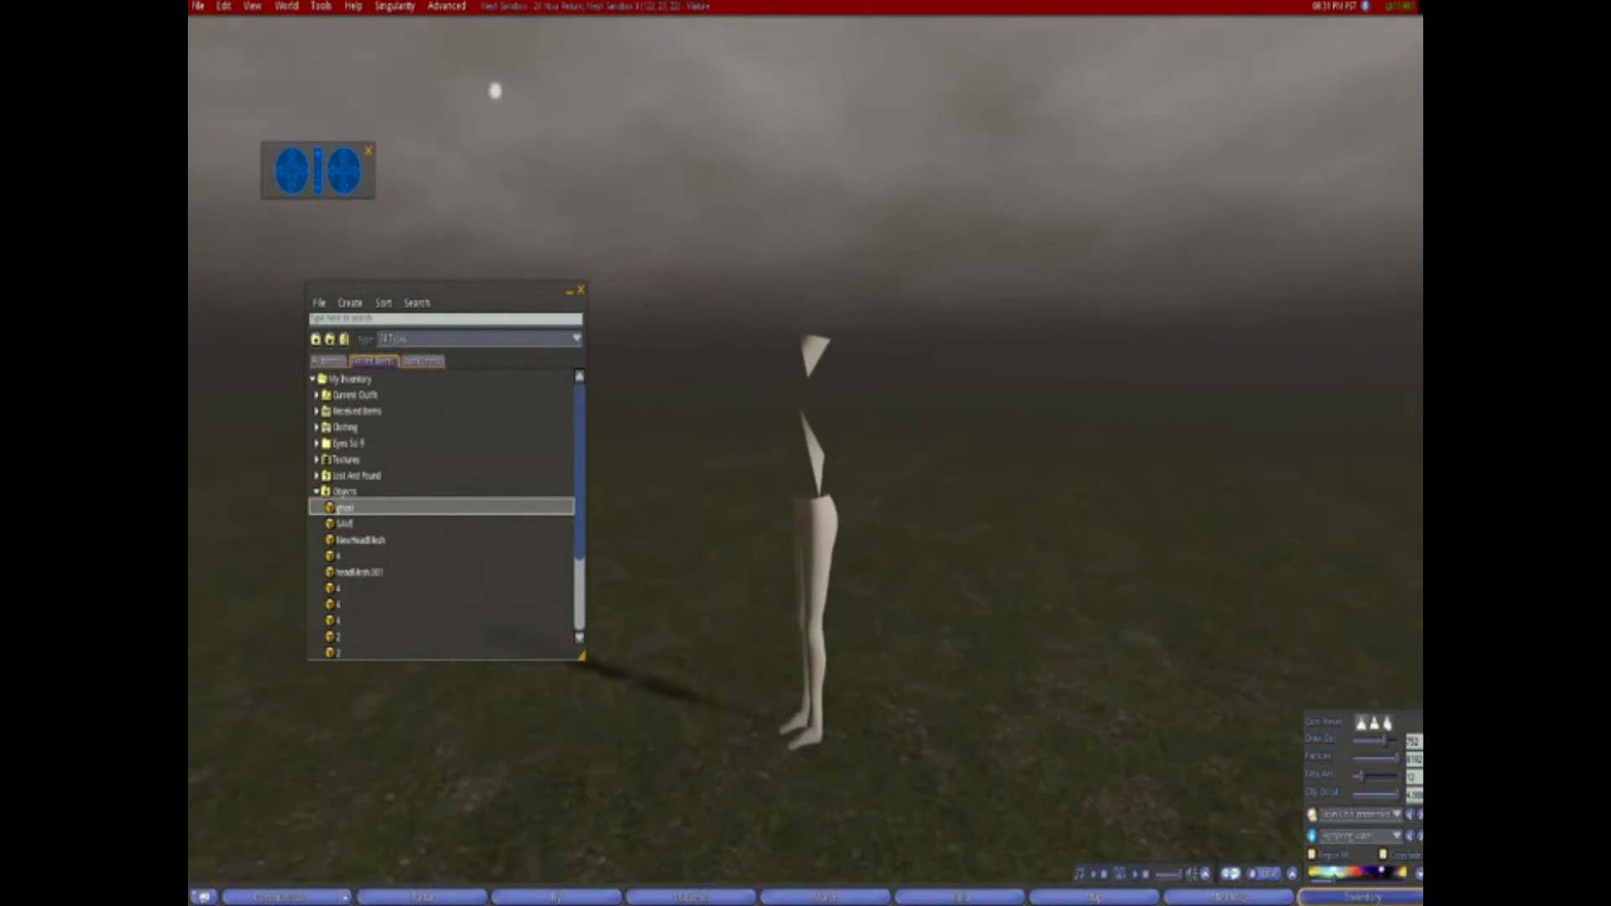
Open the placed ghost mesh for editing, show its texture settings and switch to texture face selection
right_click(775, 422)
left_click(802, 458)
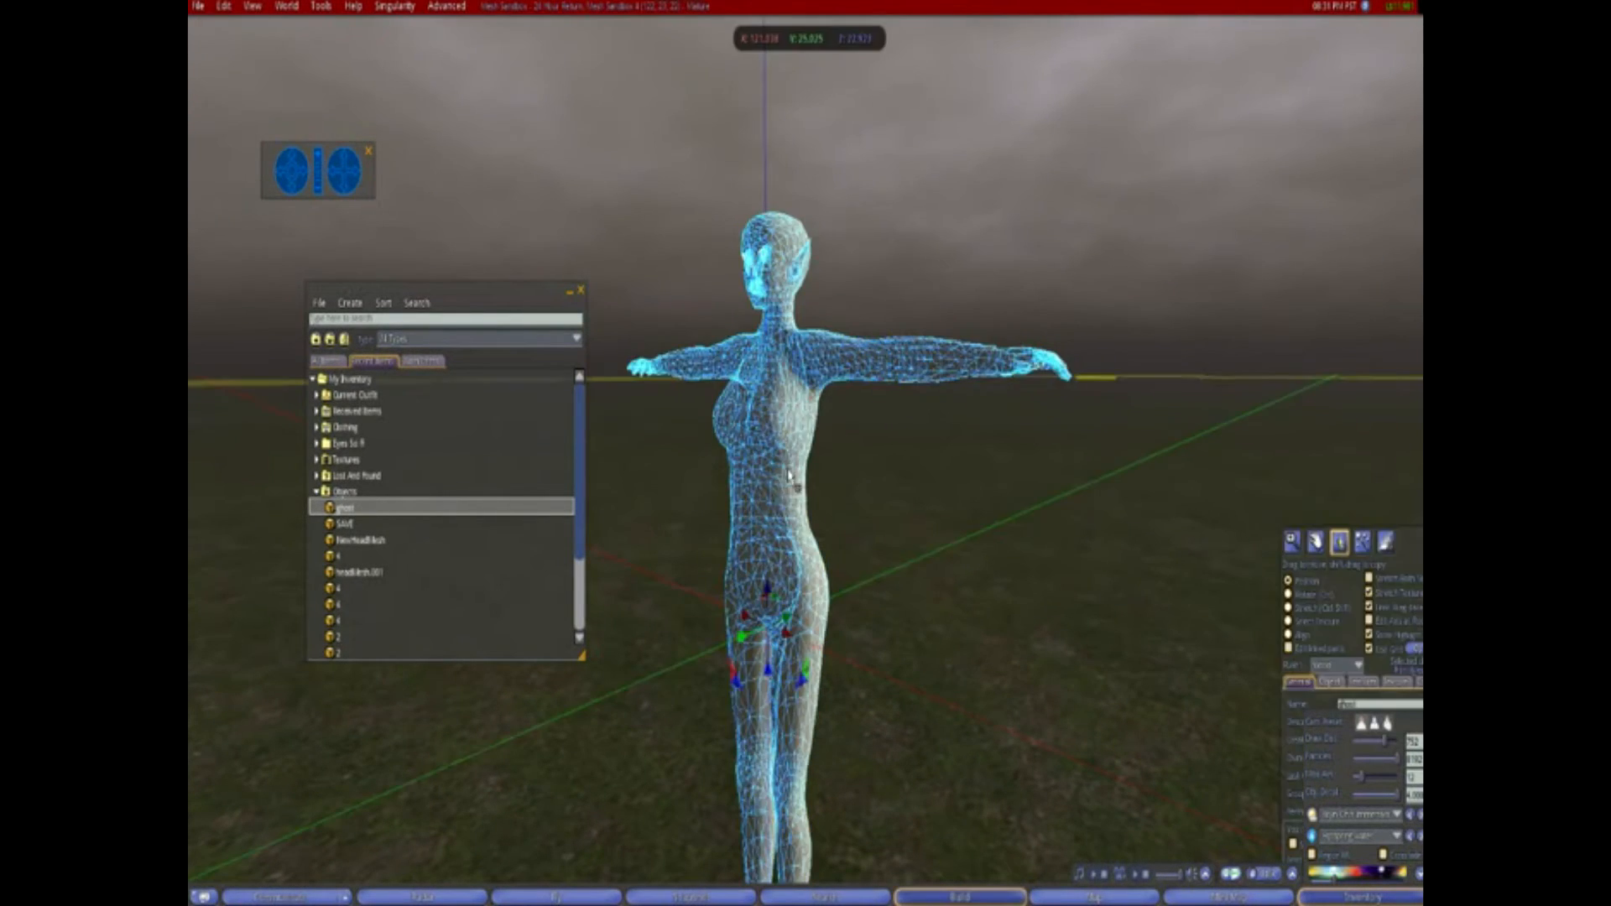
left_click_drag(1409, 669, 1177, 249)
left_click(1168, 261)
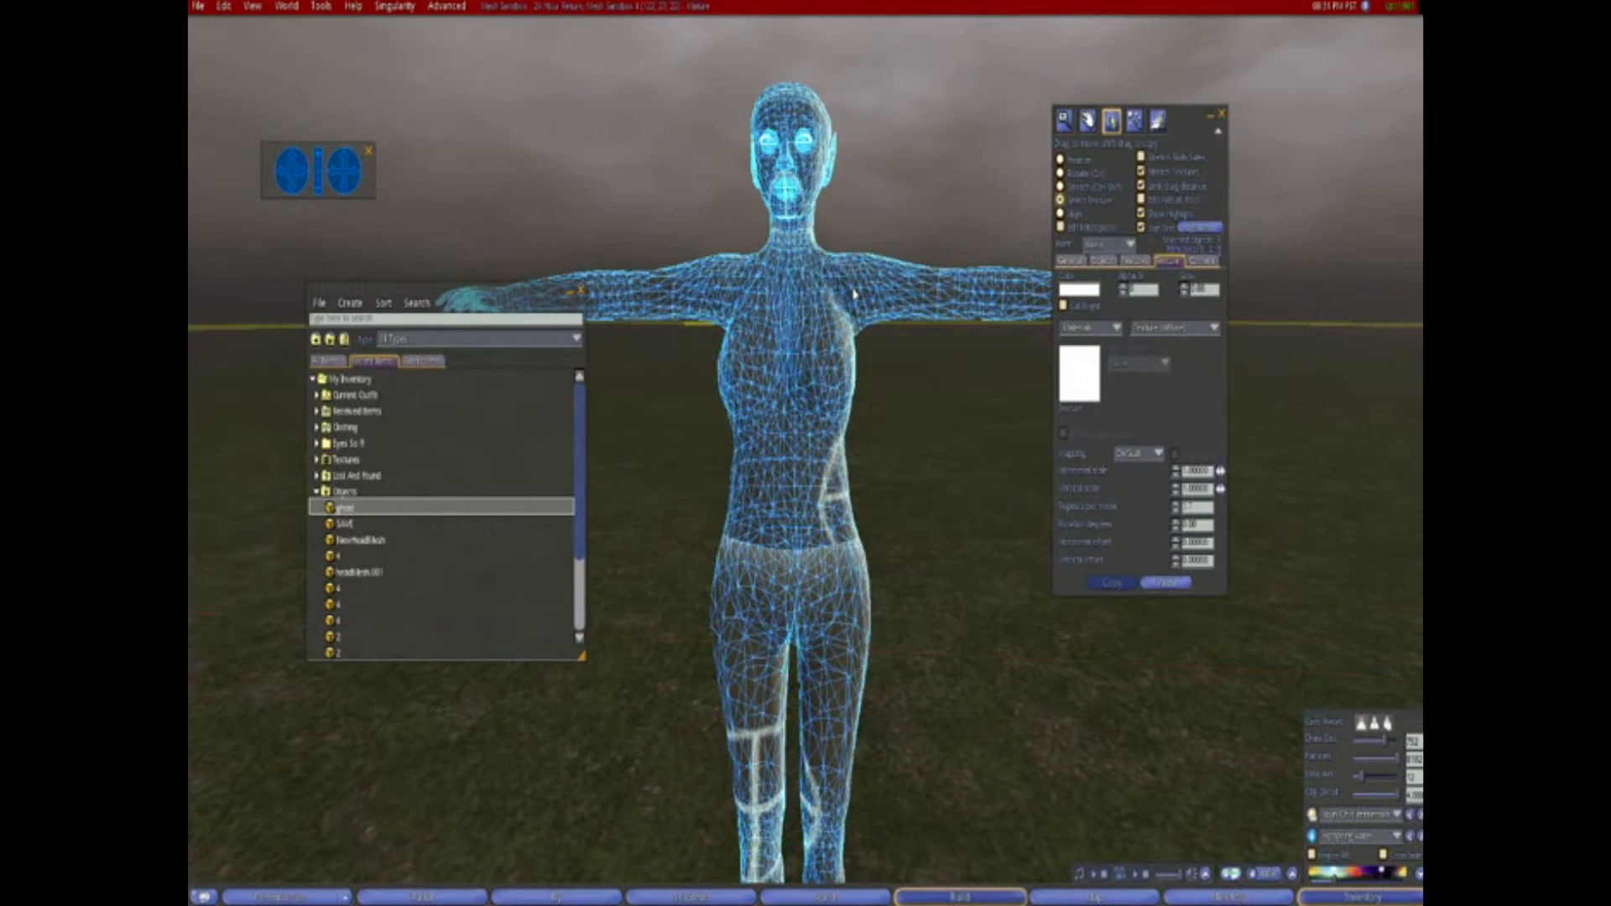
left_click(1060, 200)
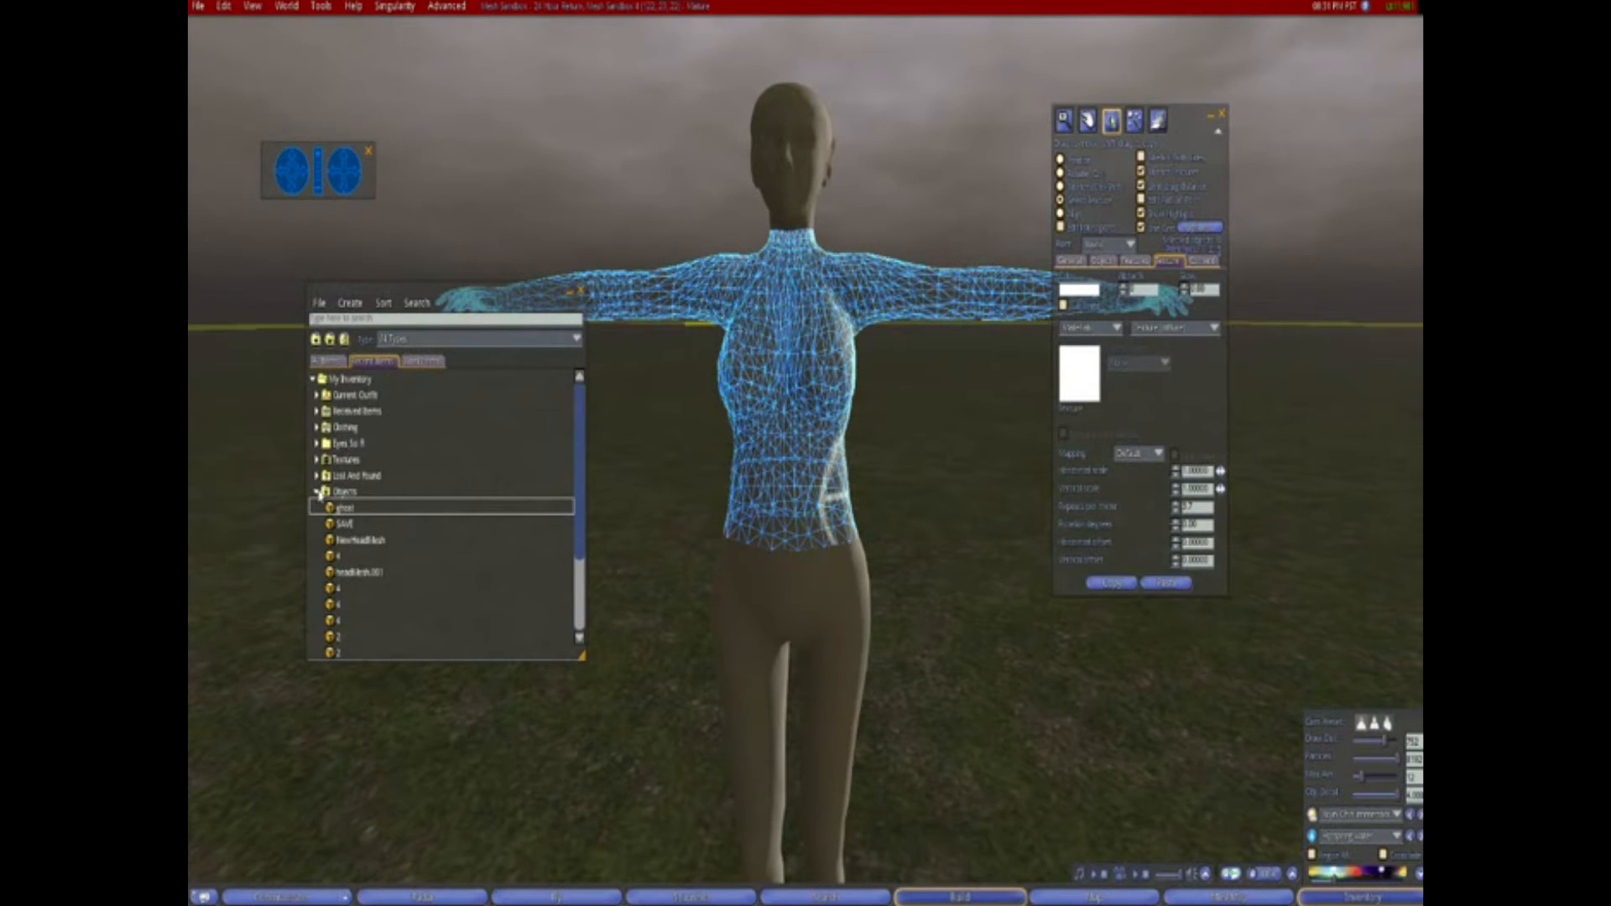
Open the lower-body skin from the Textures folder and apply it to the mesh's legs, moving its preview aside
left_click(318, 493)
left_click(316, 460)
left_click(364, 493)
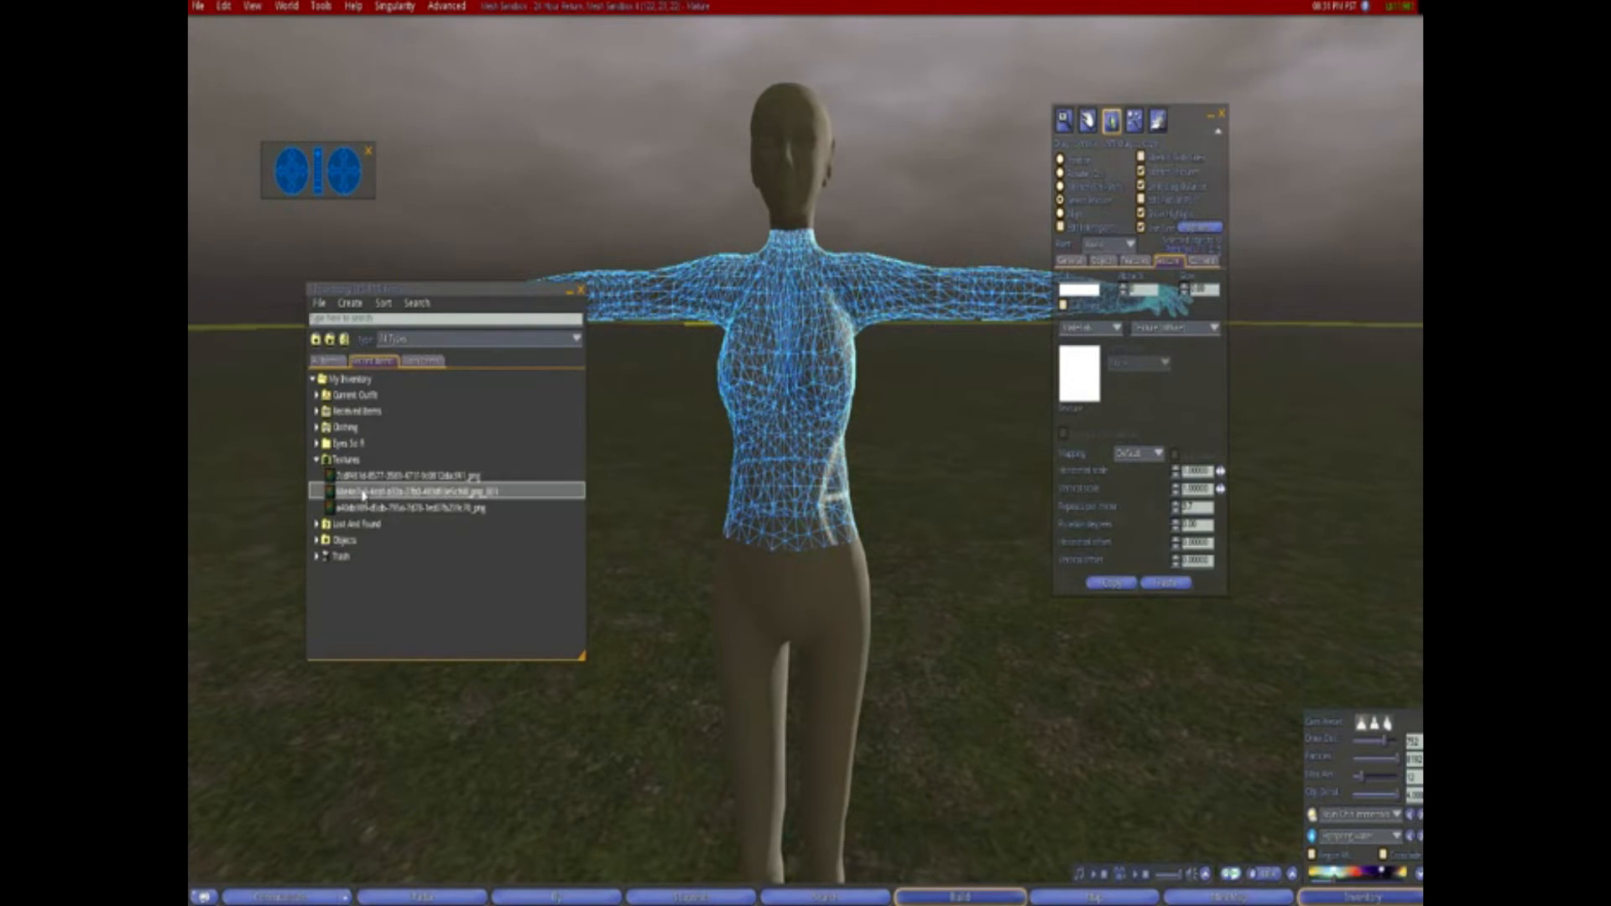
double_click(363, 493)
left_click(844, 650)
left_click_drag(583, 479, 1055, 371)
left_click_drag(569, 47, 498, 677)
Open the face skin texture from the inventory and apply it to the mesh's head
left_click(845, 431)
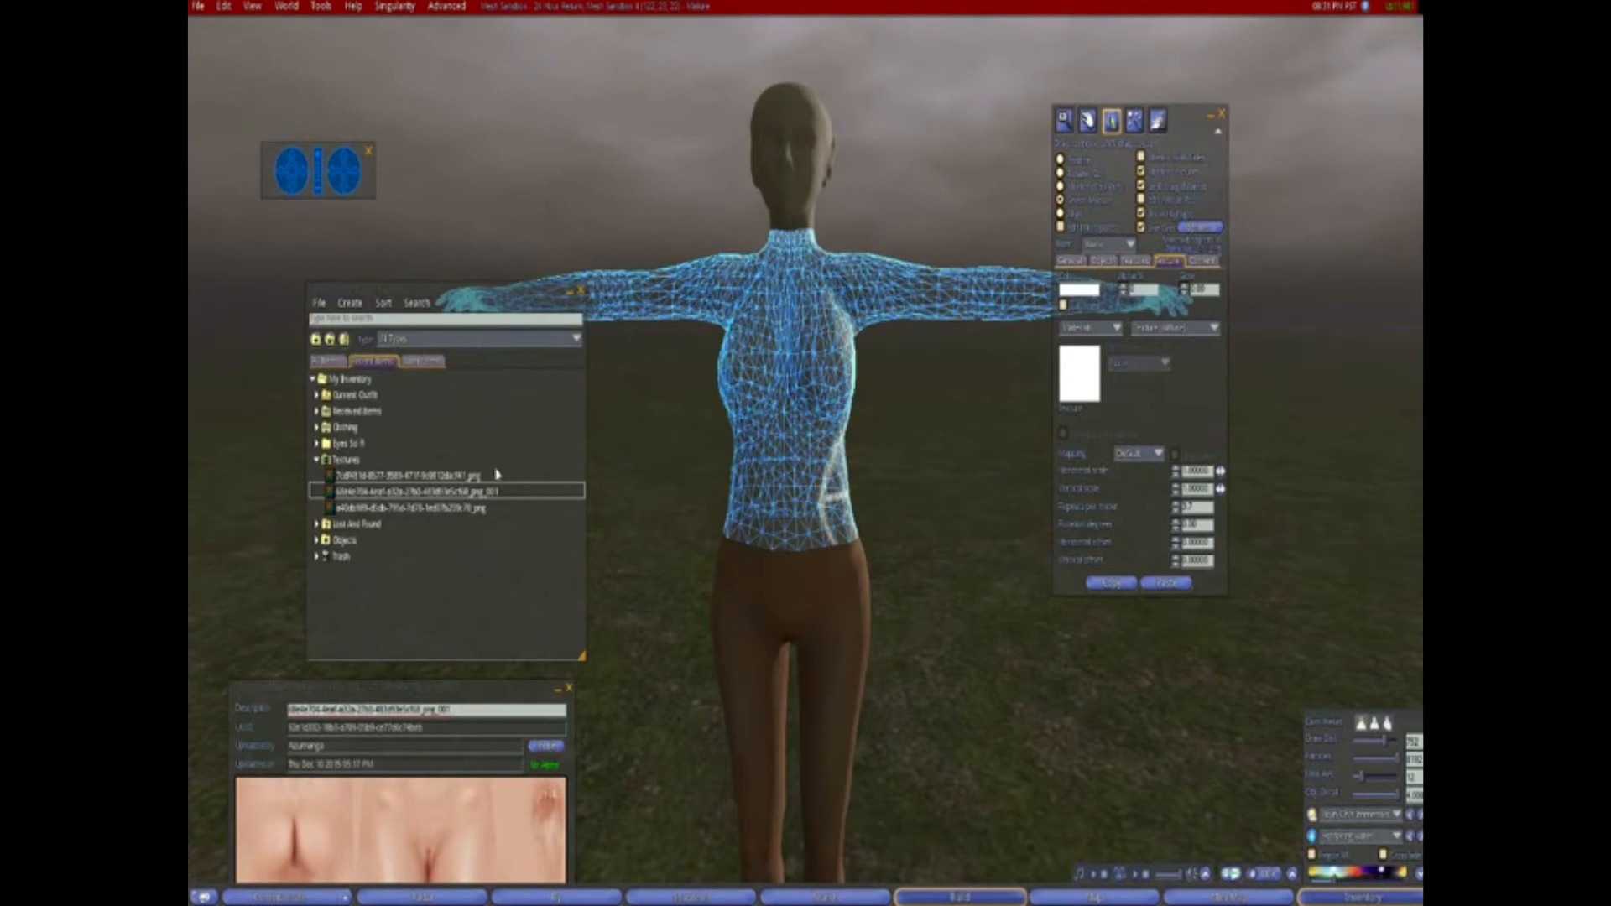
left_click(421, 476)
double_click(421, 476)
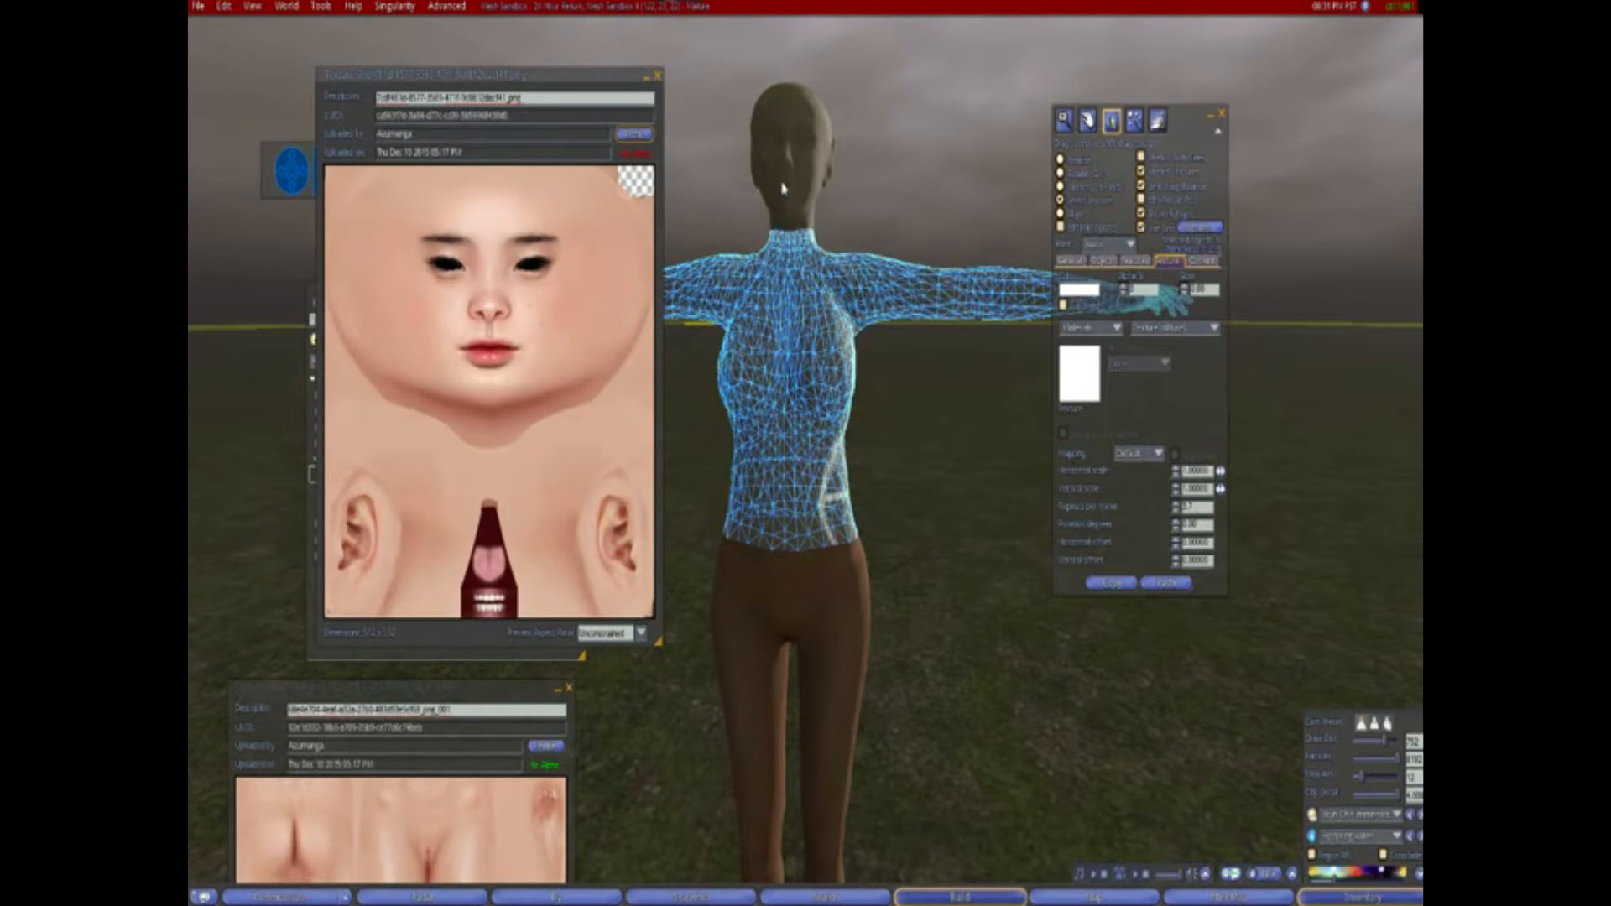
left_click(783, 188)
left_click_drag(489, 327, 1076, 369)
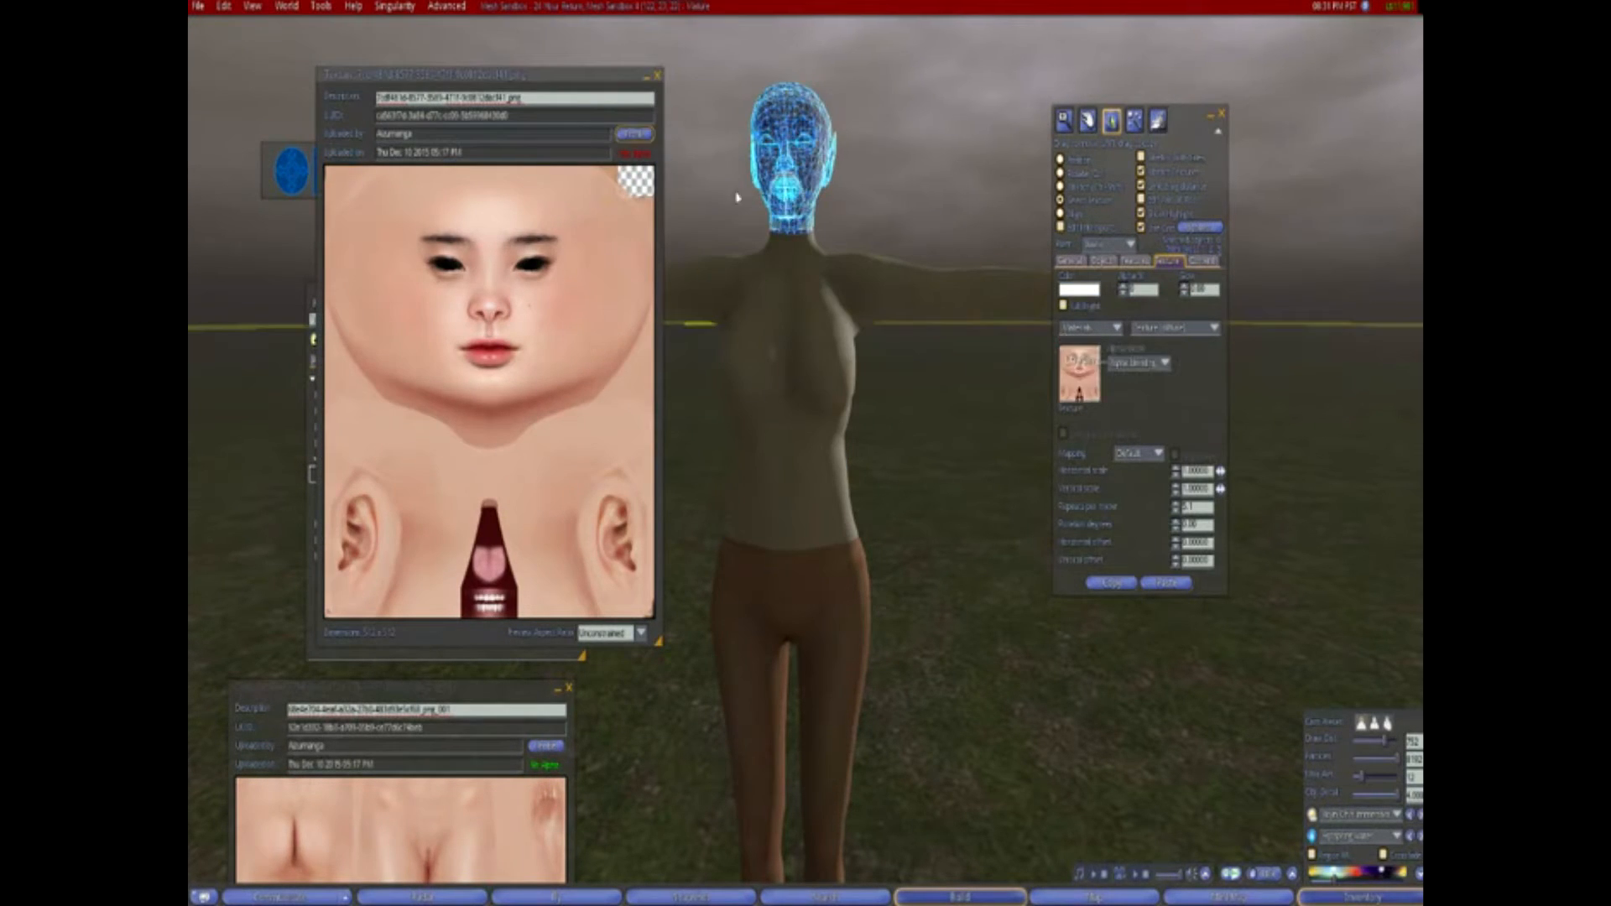
Open the upper-body skin texture from the inventory and apply it to the mesh's torso and arms
left_click(799, 329)
left_click(657, 74)
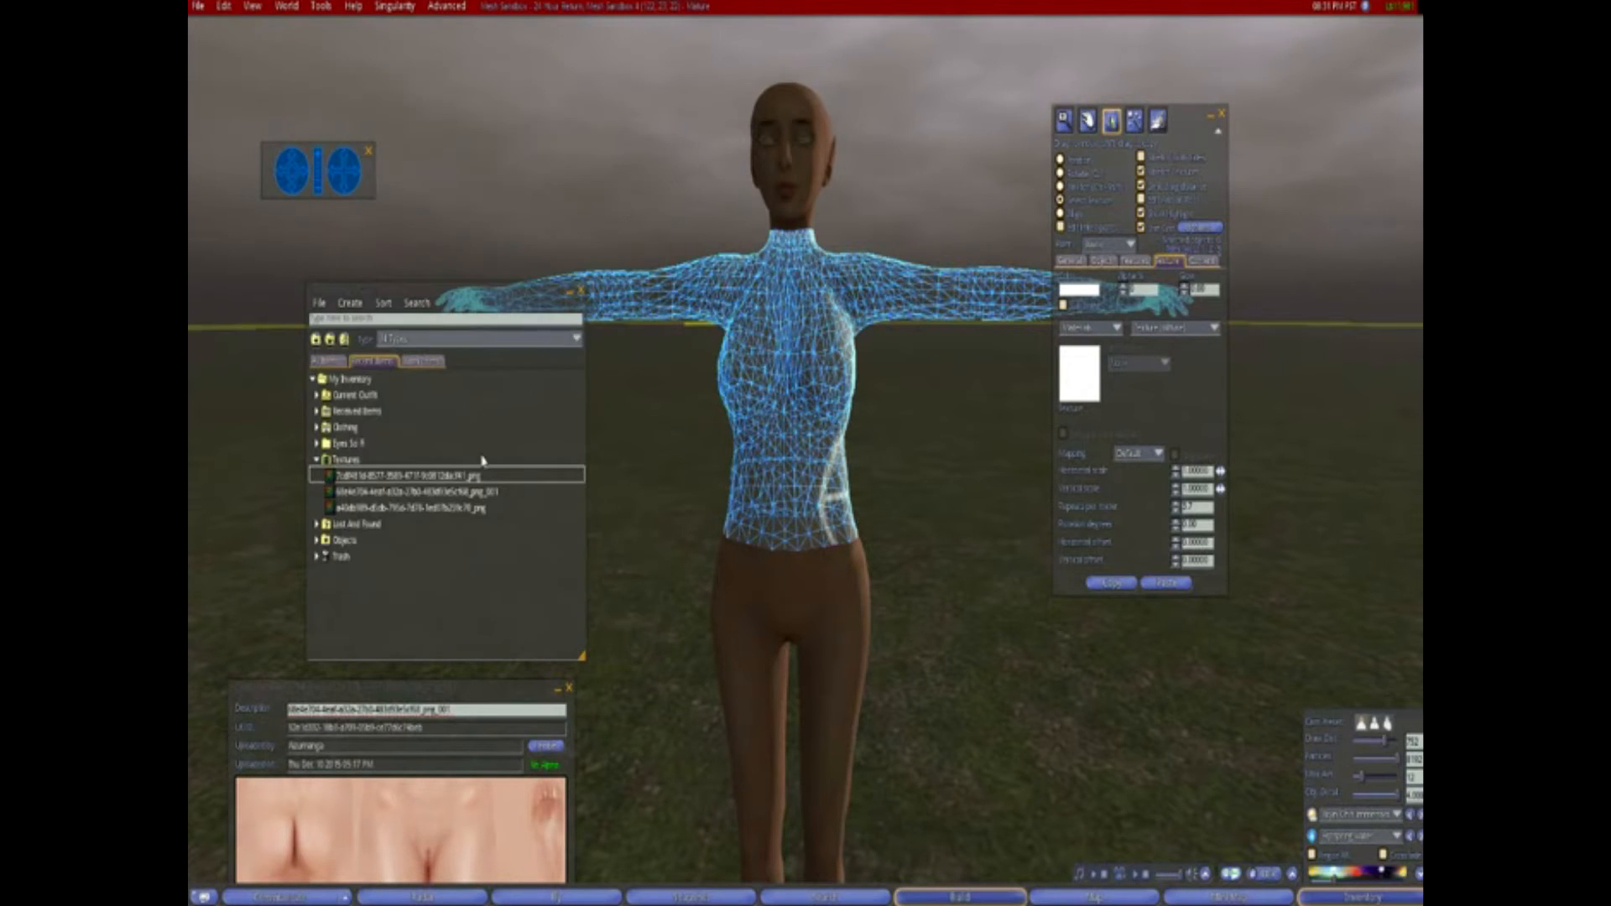
left_click(400, 491)
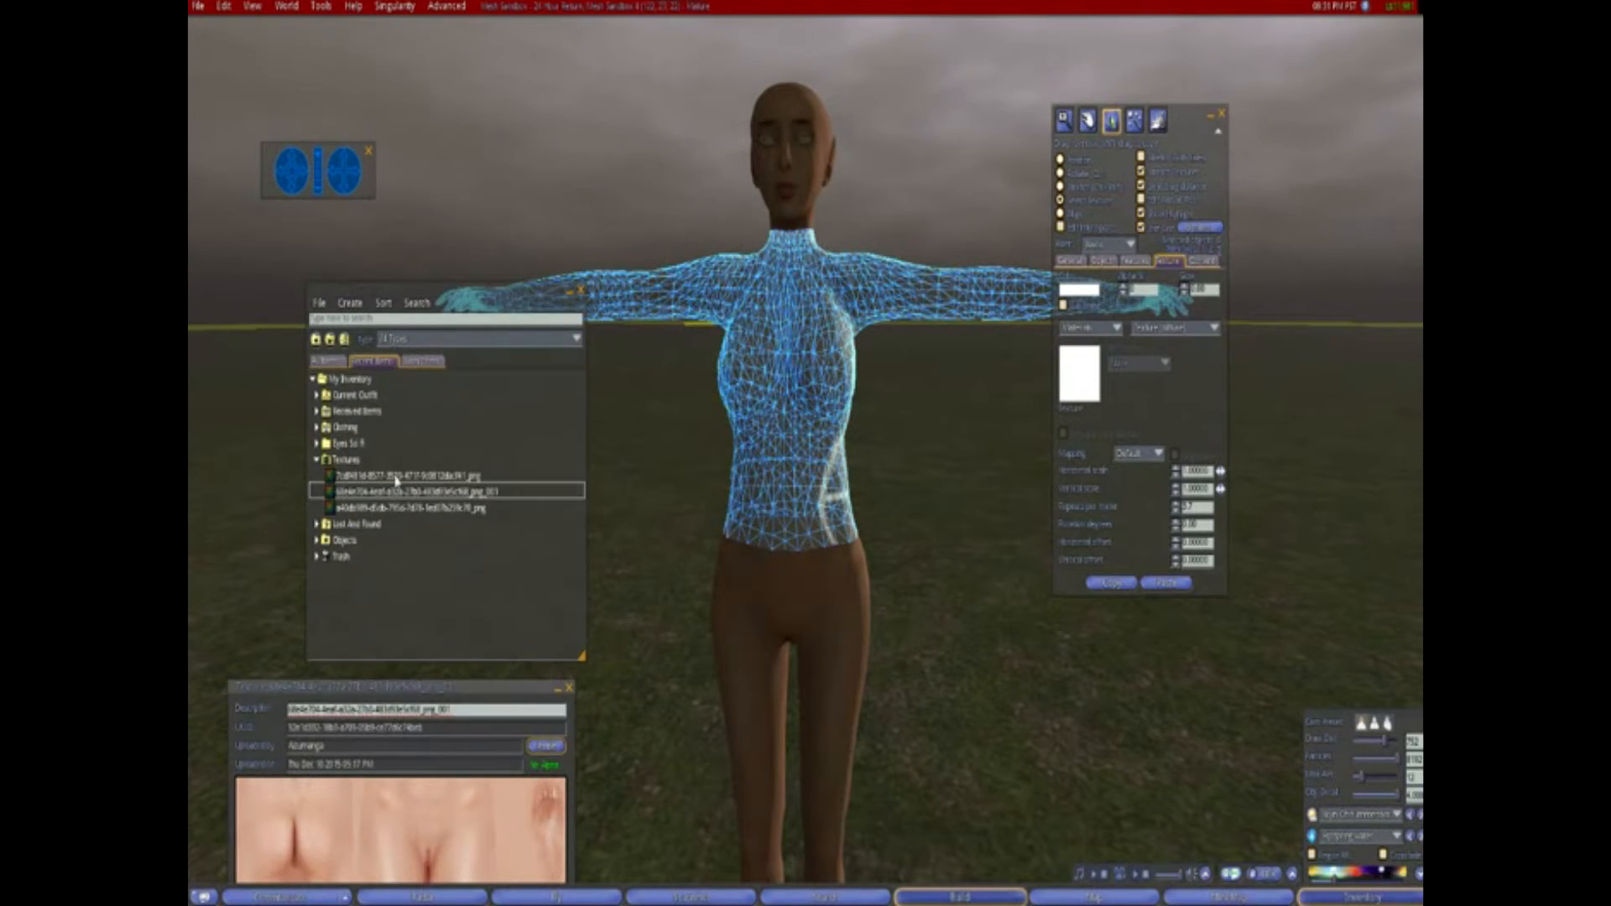
double_click(396, 475)
double_click(328, 506)
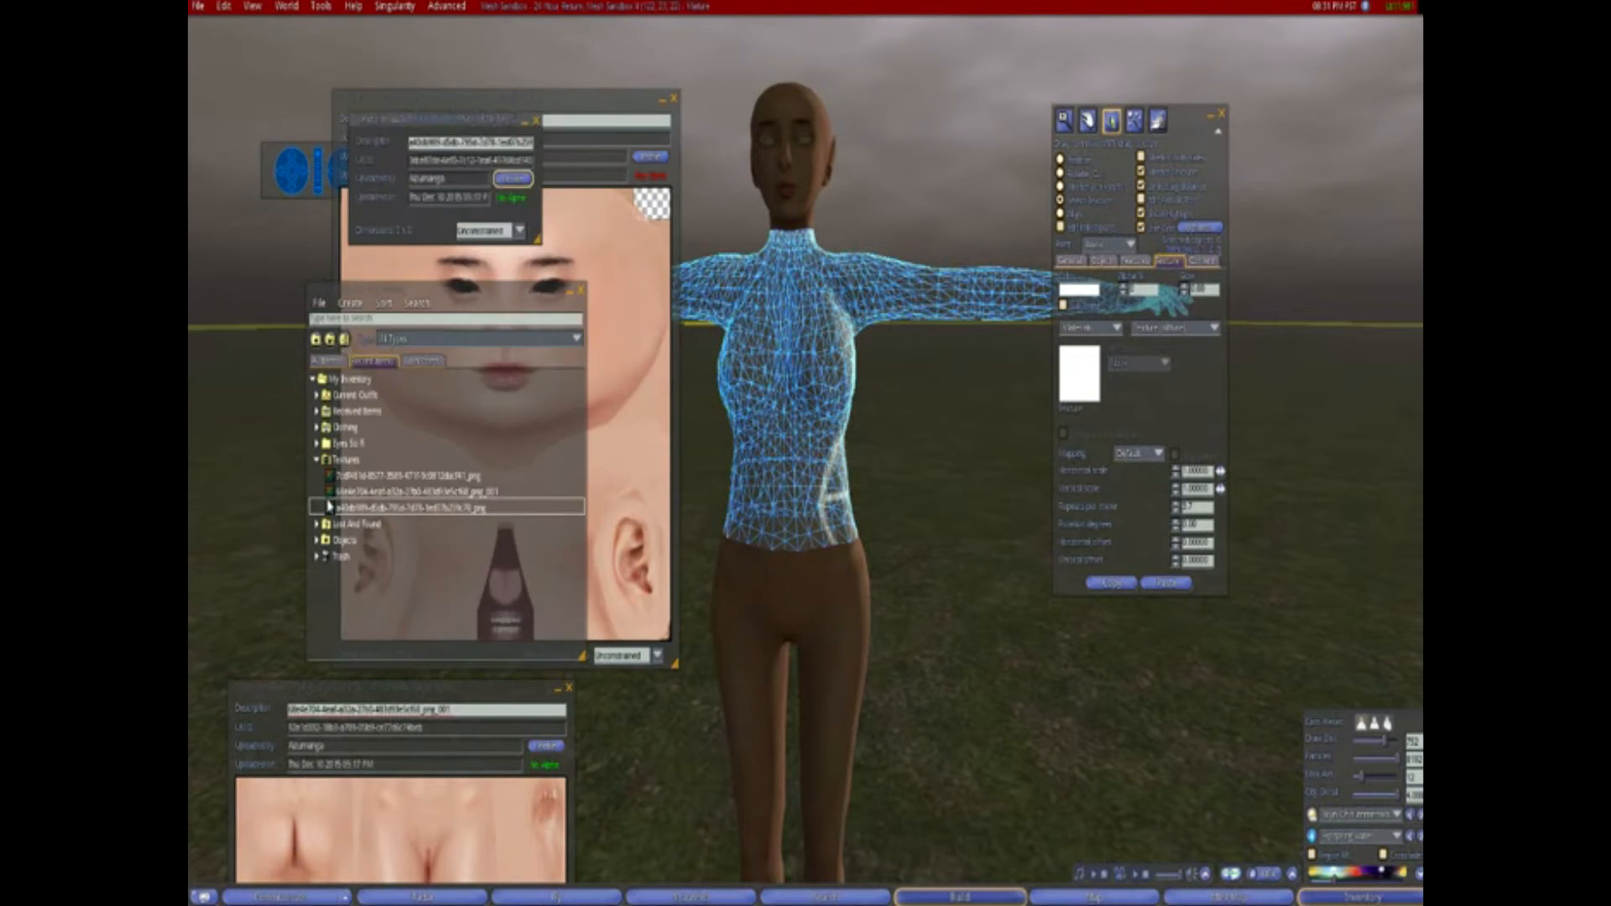
left_click_drag(502, 411, 1078, 386)
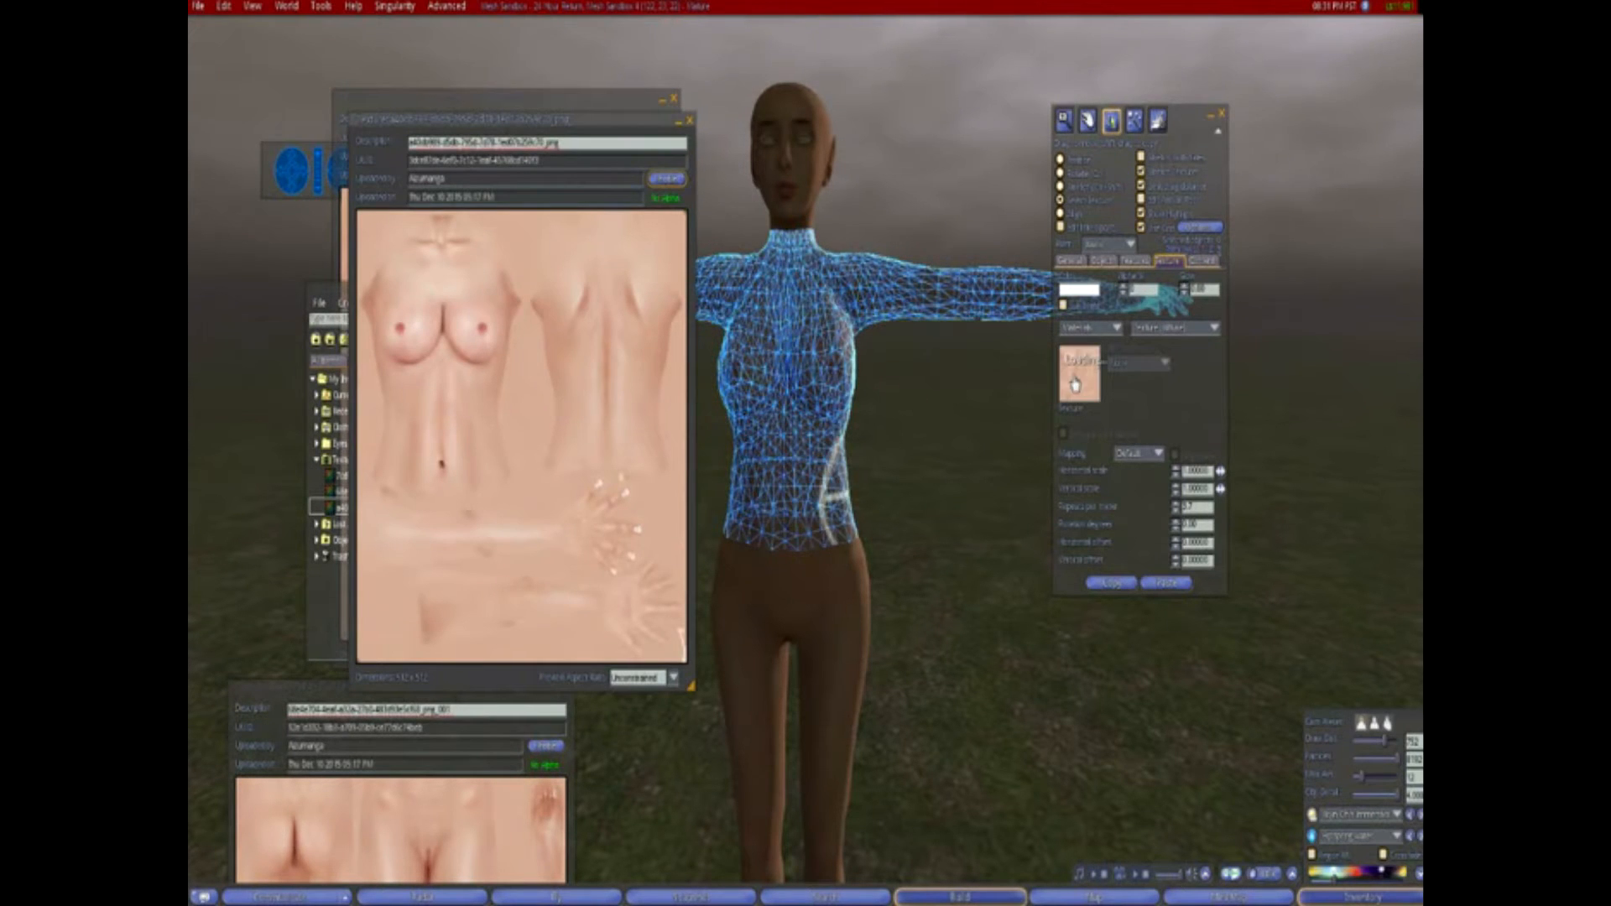
Select the eyelash face on the mesh's head and set its transparency to 100%
left_click_drag(782, 151, 782, 84, "alt")
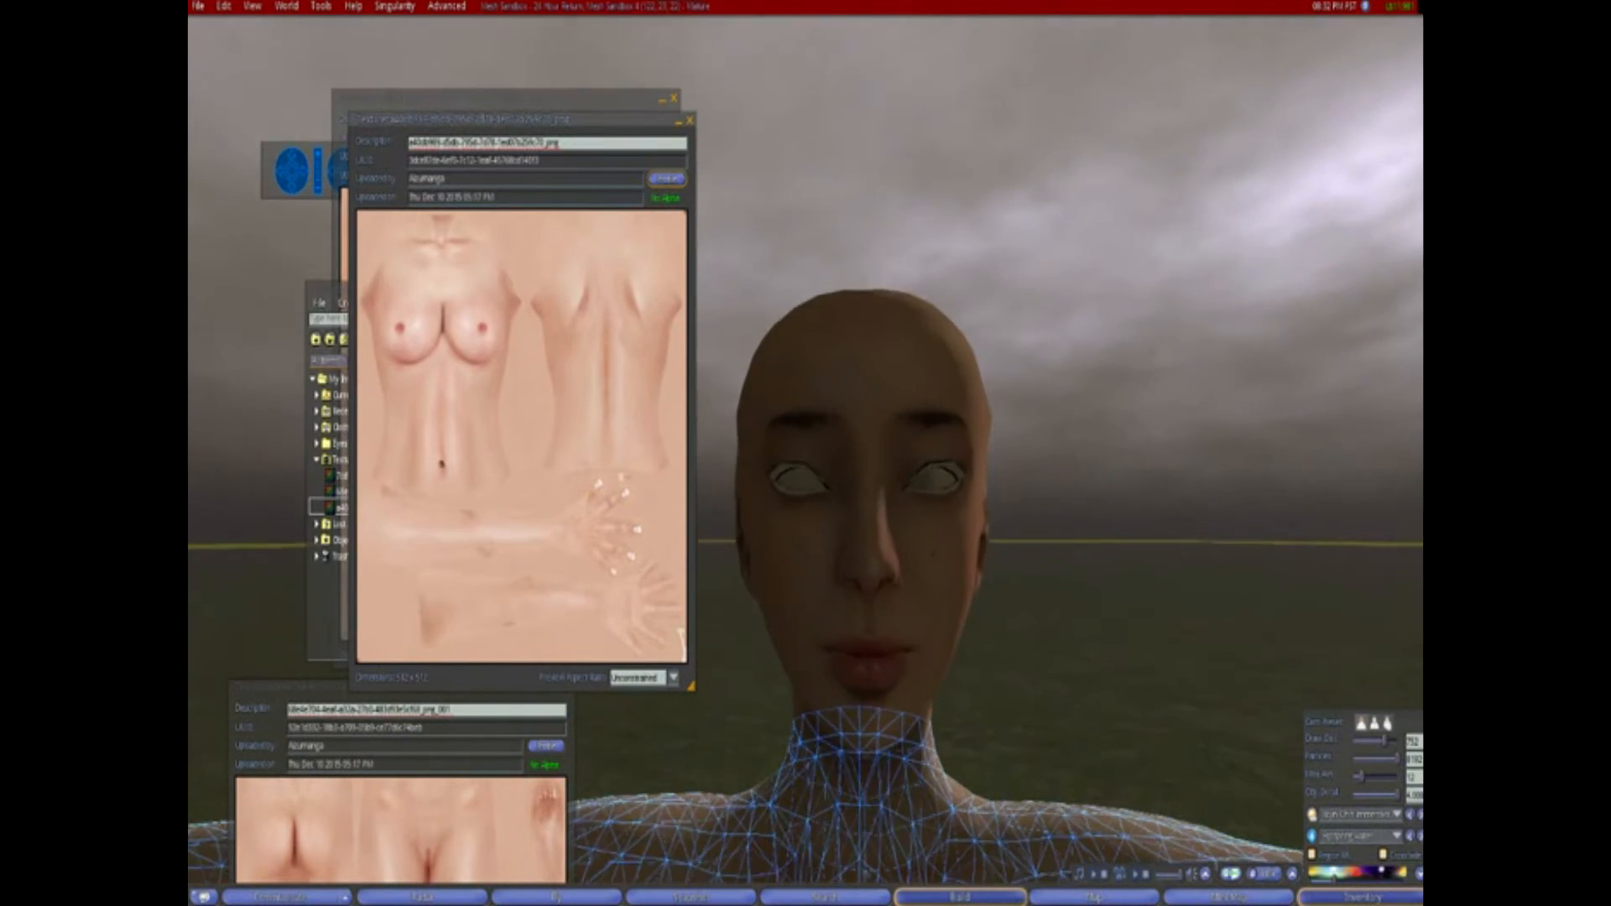
left_click(793, 485)
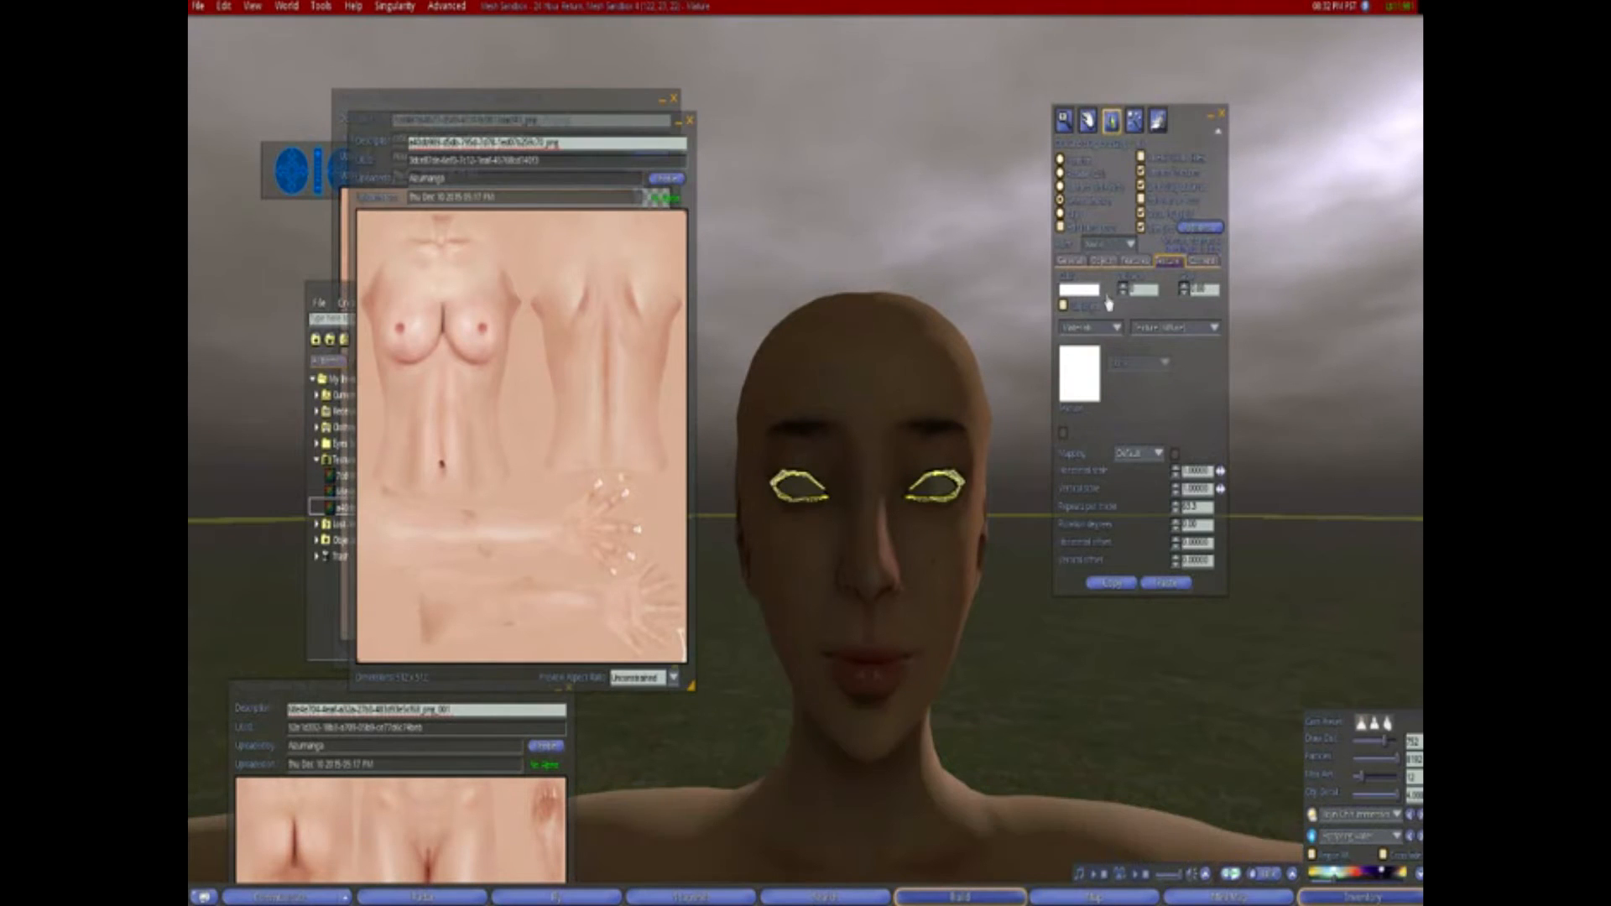
left_click(1141, 289)
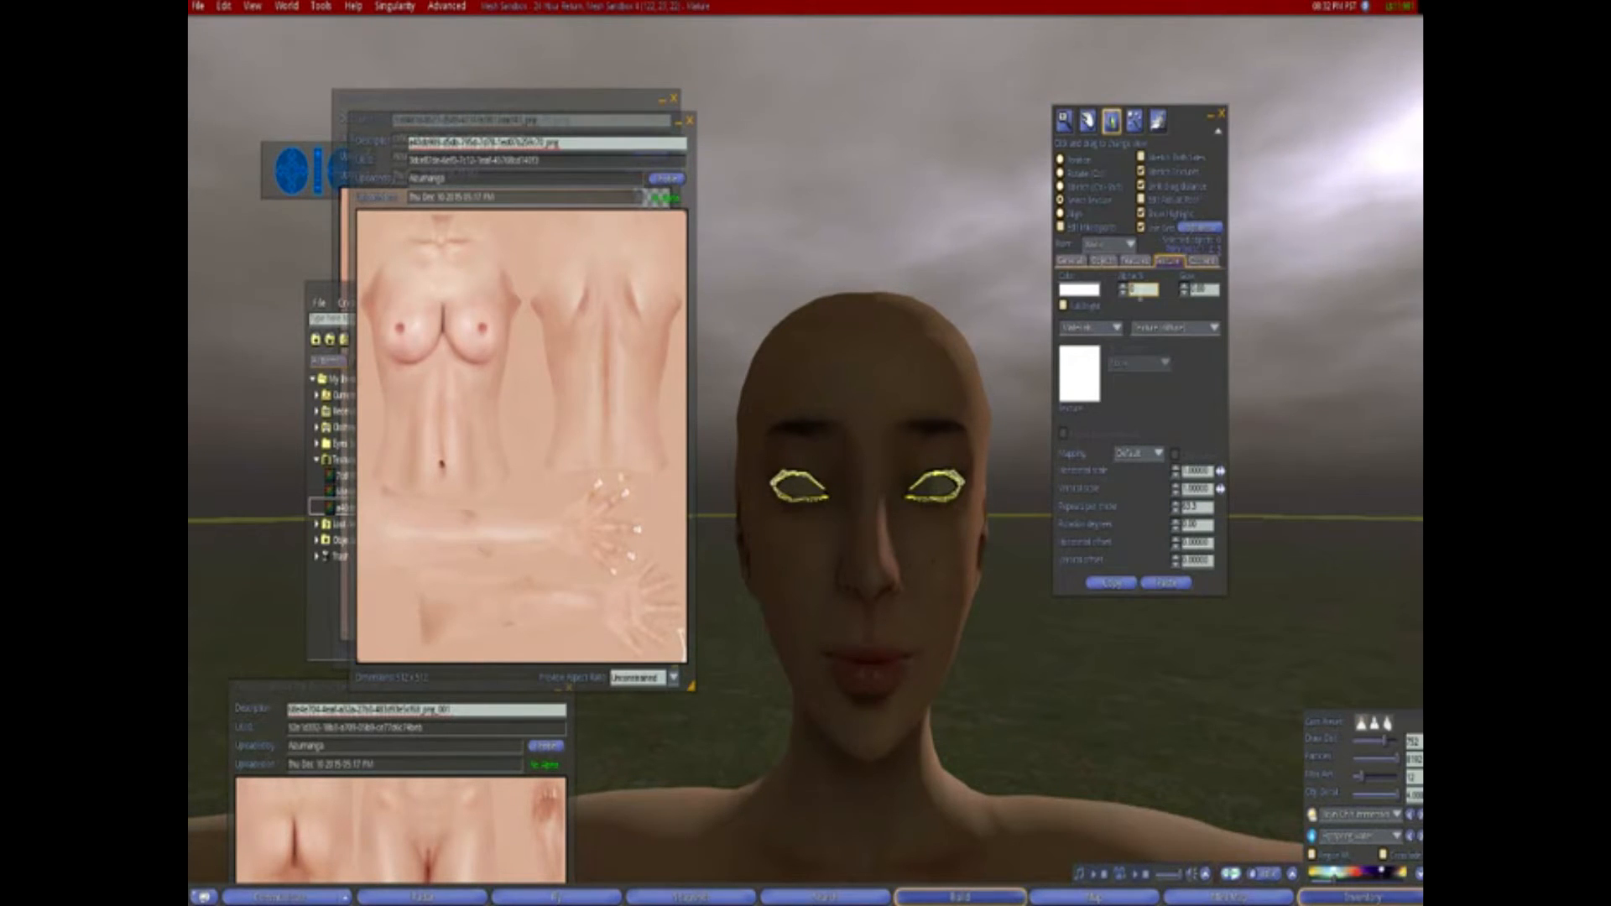
key("alt")
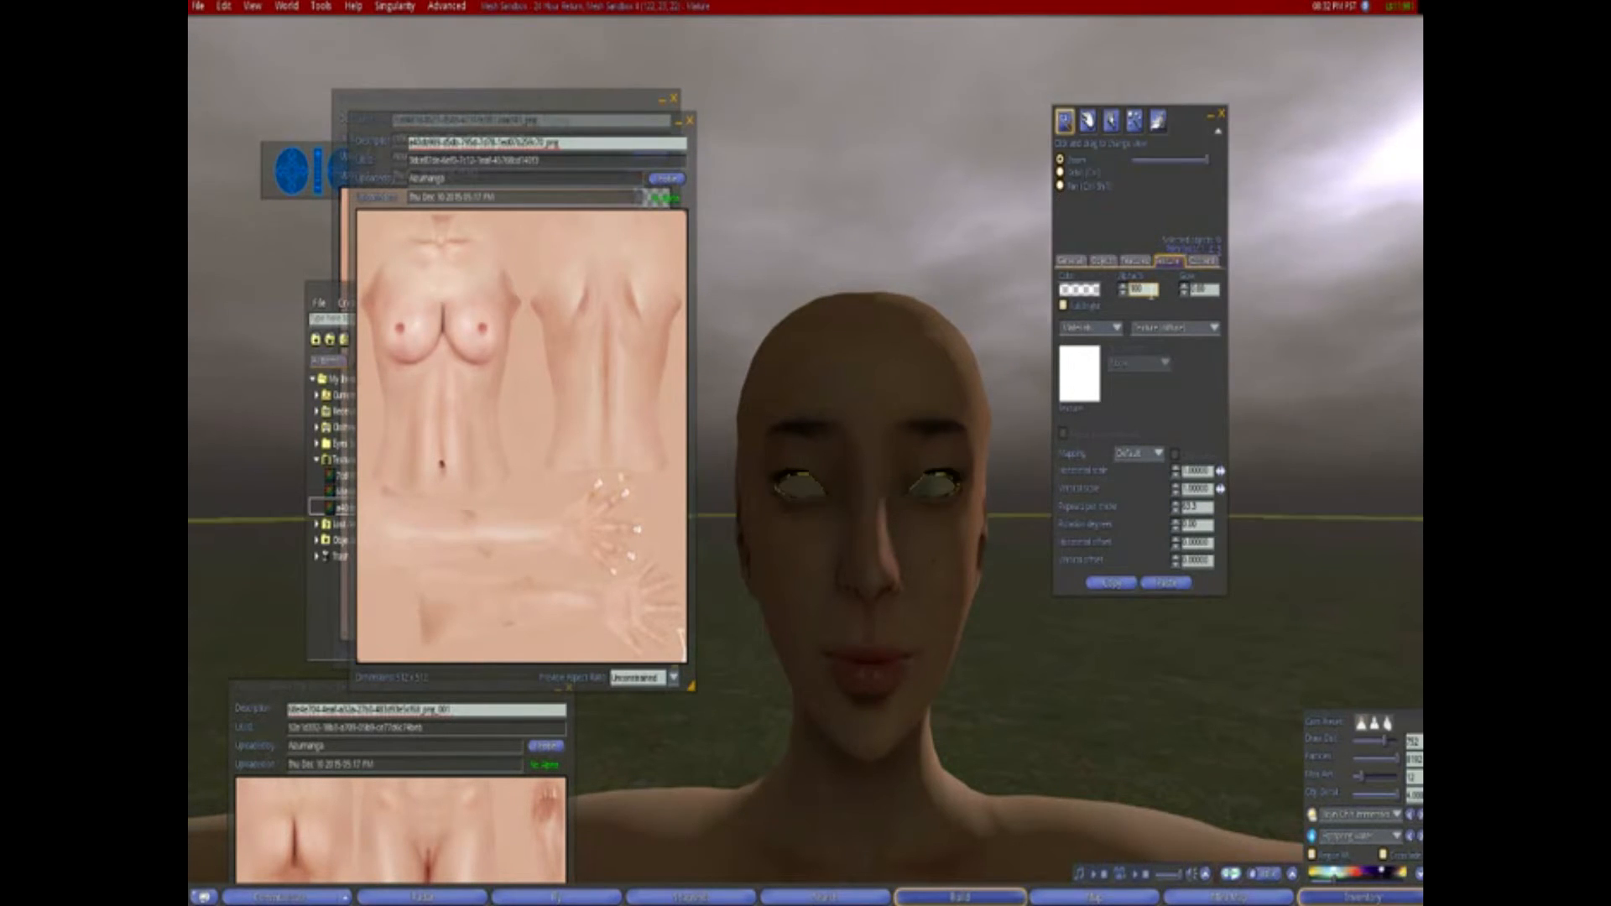
Select both eyeballs together and tint them with the pale off-white palette colour
left_click(925, 573)
left_click(932, 495)
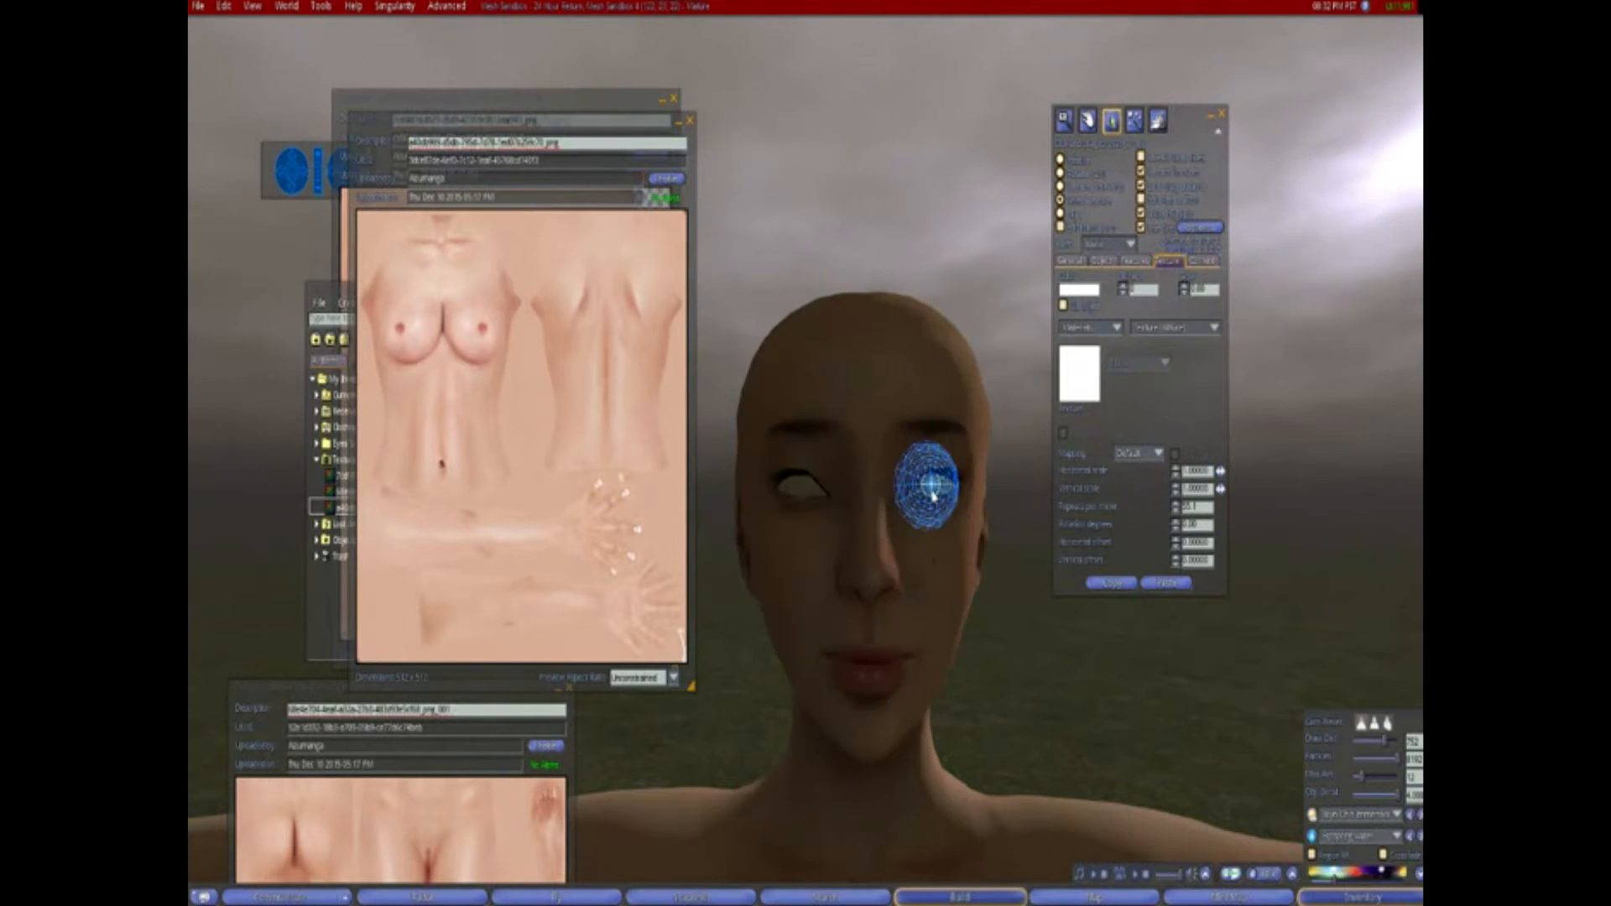
left_click(804, 492, "shift")
left_click(1091, 292)
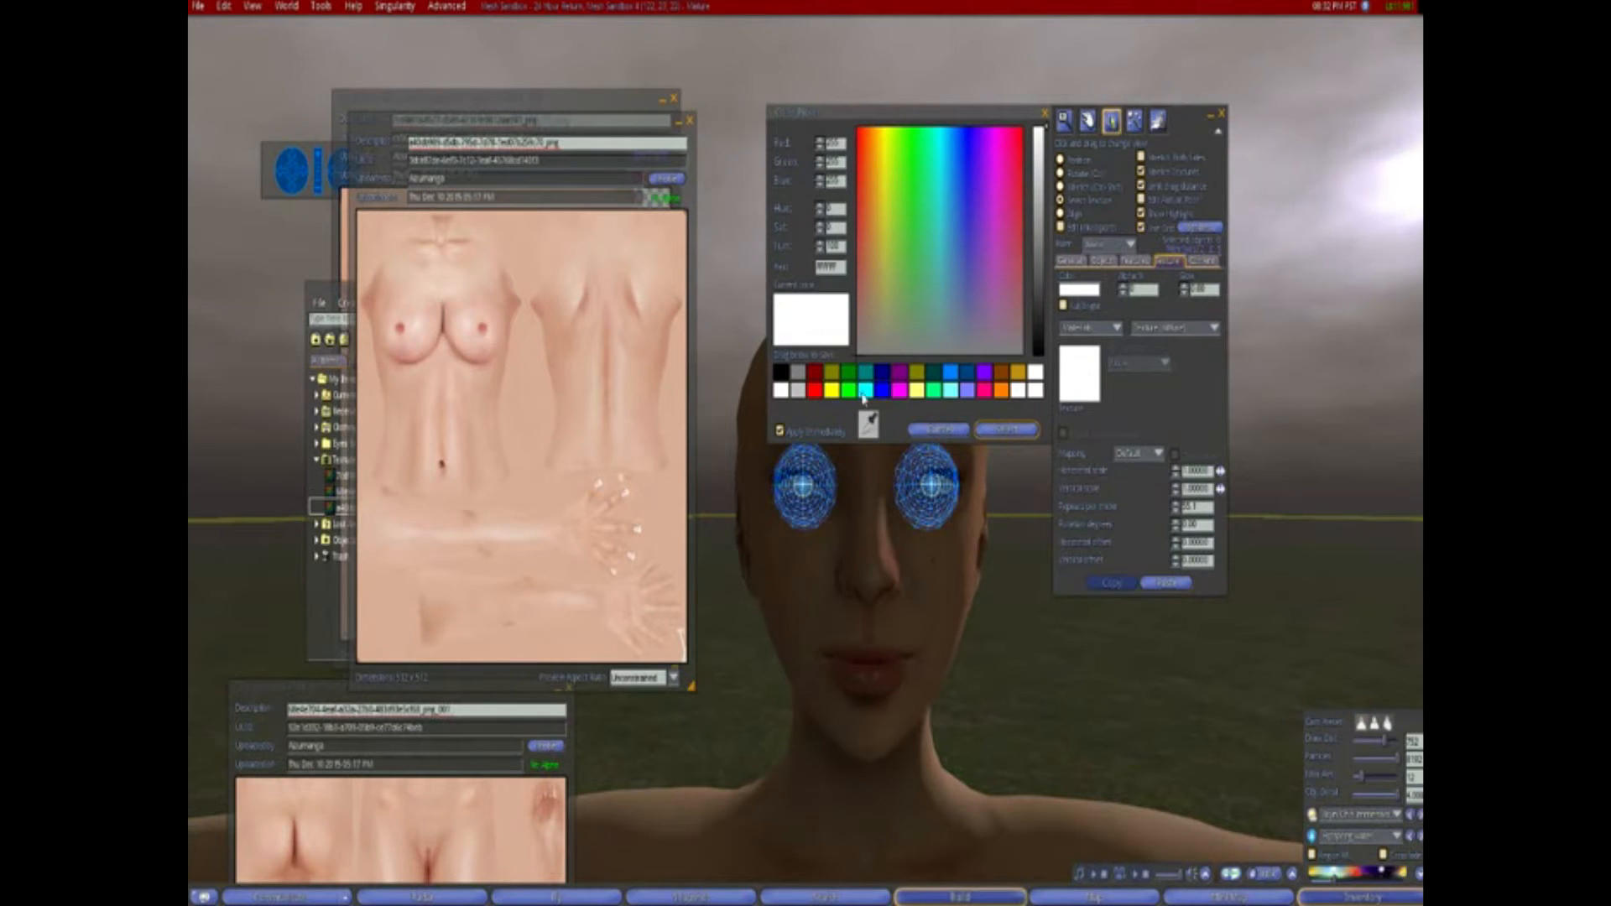
left_click(1018, 374)
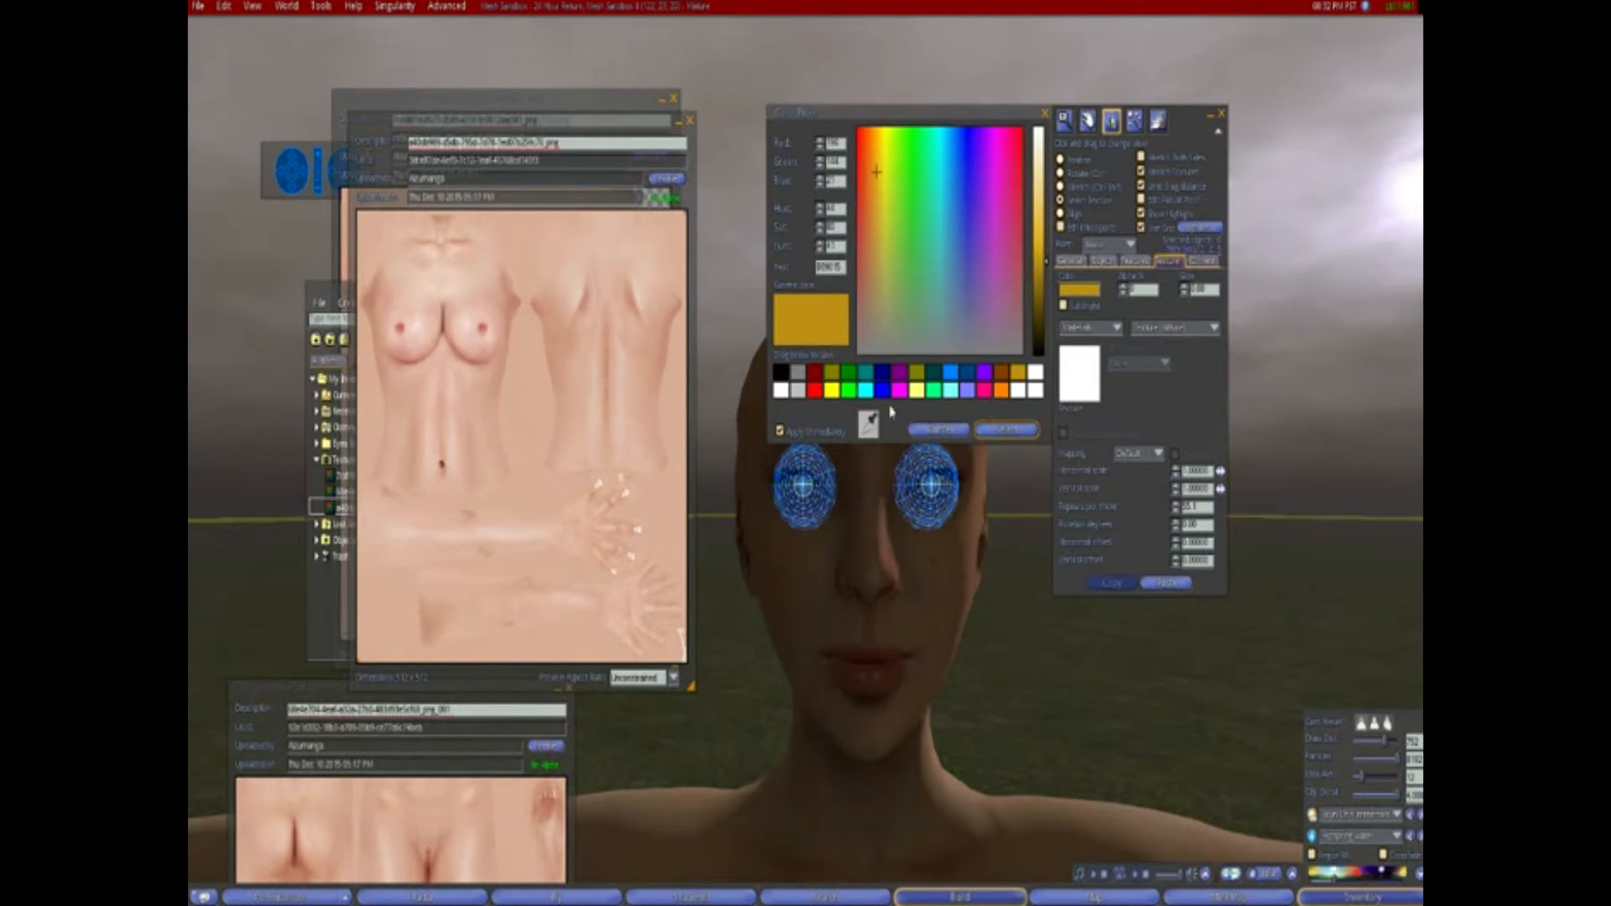
left_click(1039, 390)
left_click(1006, 431)
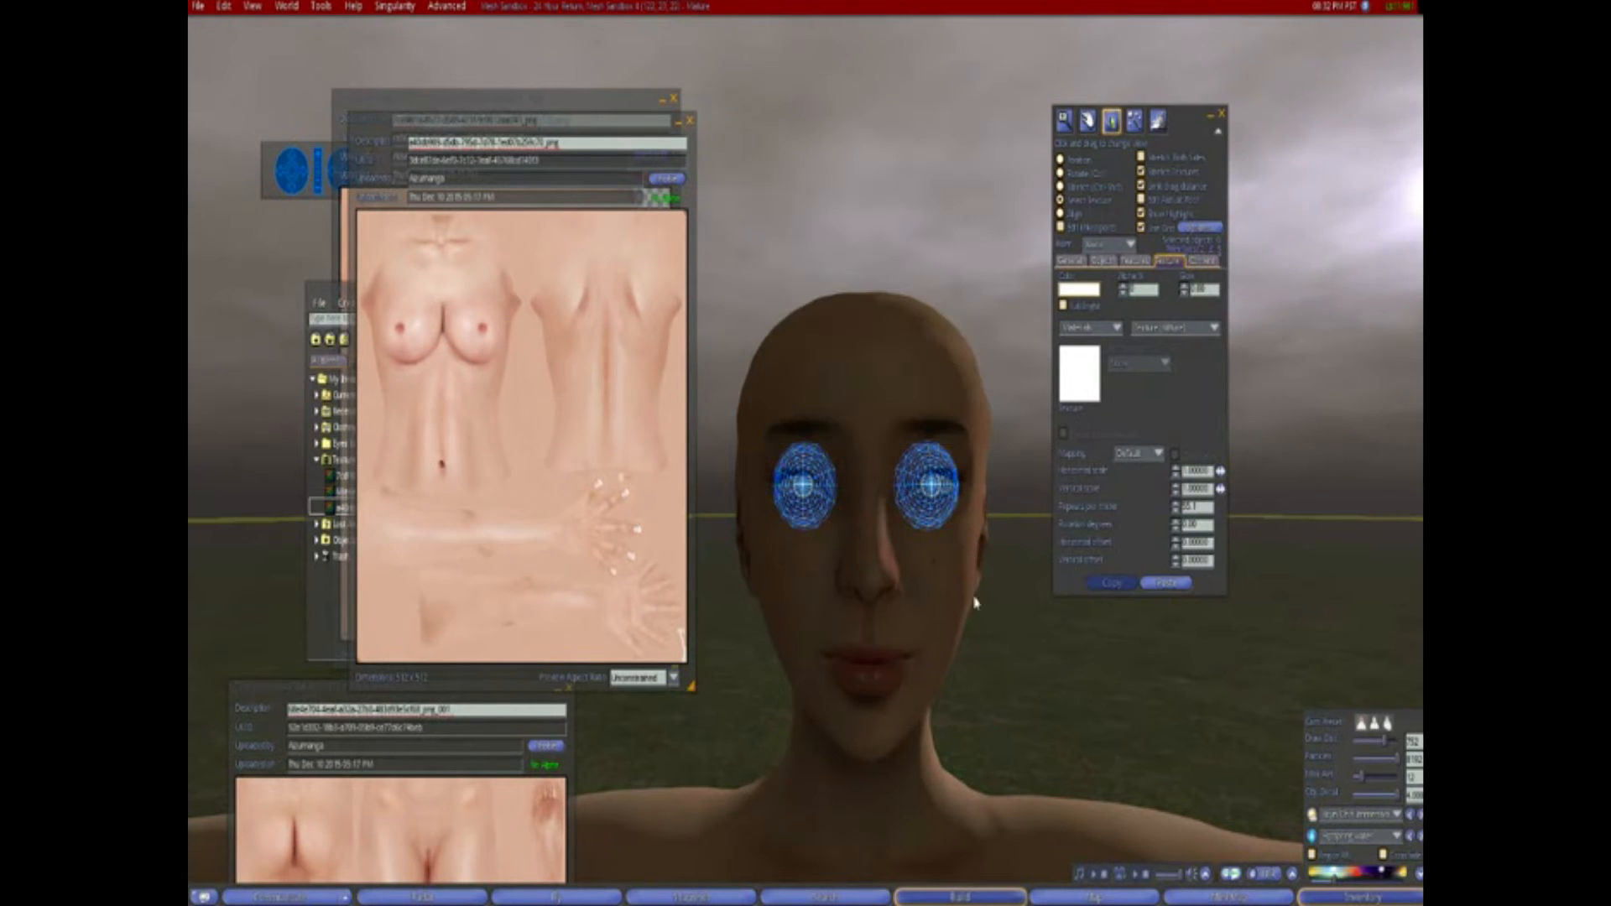
Reopen the whole ghost mesh for editing and switch its texture channel to Shininess (specular)
key("Escape")
left_click_drag(807, 487, 808, 451, "alt")
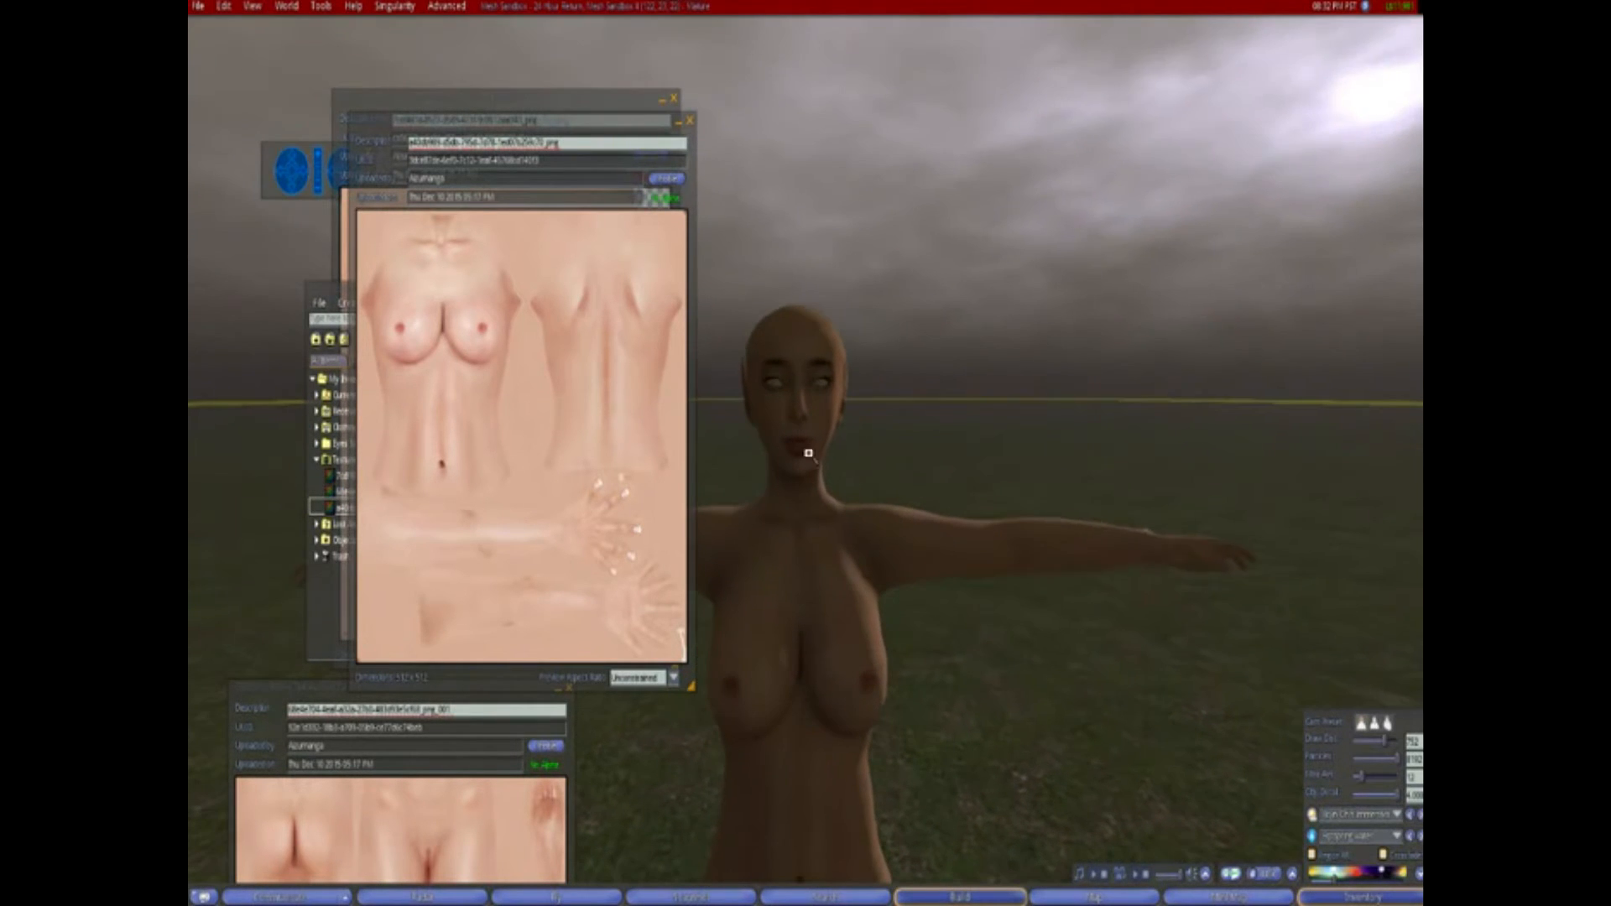
mouse_move(823, 697)
left_mouse_down("alt")
mouse_move(823, 755)
mouse_move(1351, 672)
mouse_move(1074, 747)
mouse_move(814, 722)
left_mouse_up("alt")
left_click_drag(809, 331, 817, 378, "alt")
mouse_move(786, 573)
left_mouse_down("alt")
mouse_move(785, 613)
mouse_move(785, 573)
left_mouse_up("alt")
right_click(823, 303)
left_click(847, 340)
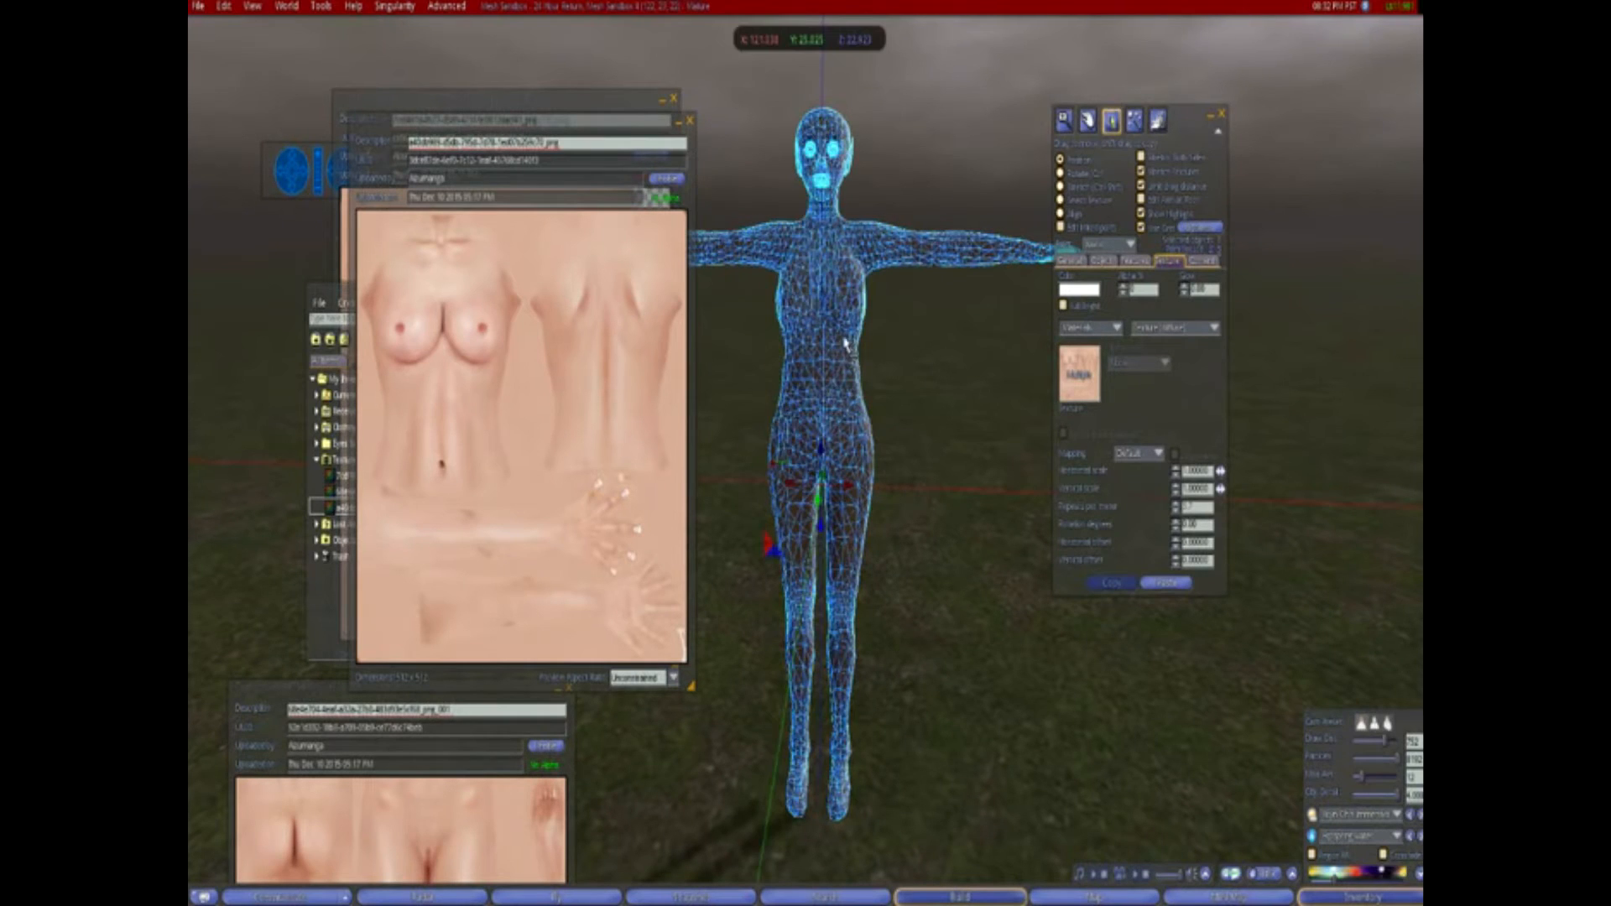
left_click(1171, 328)
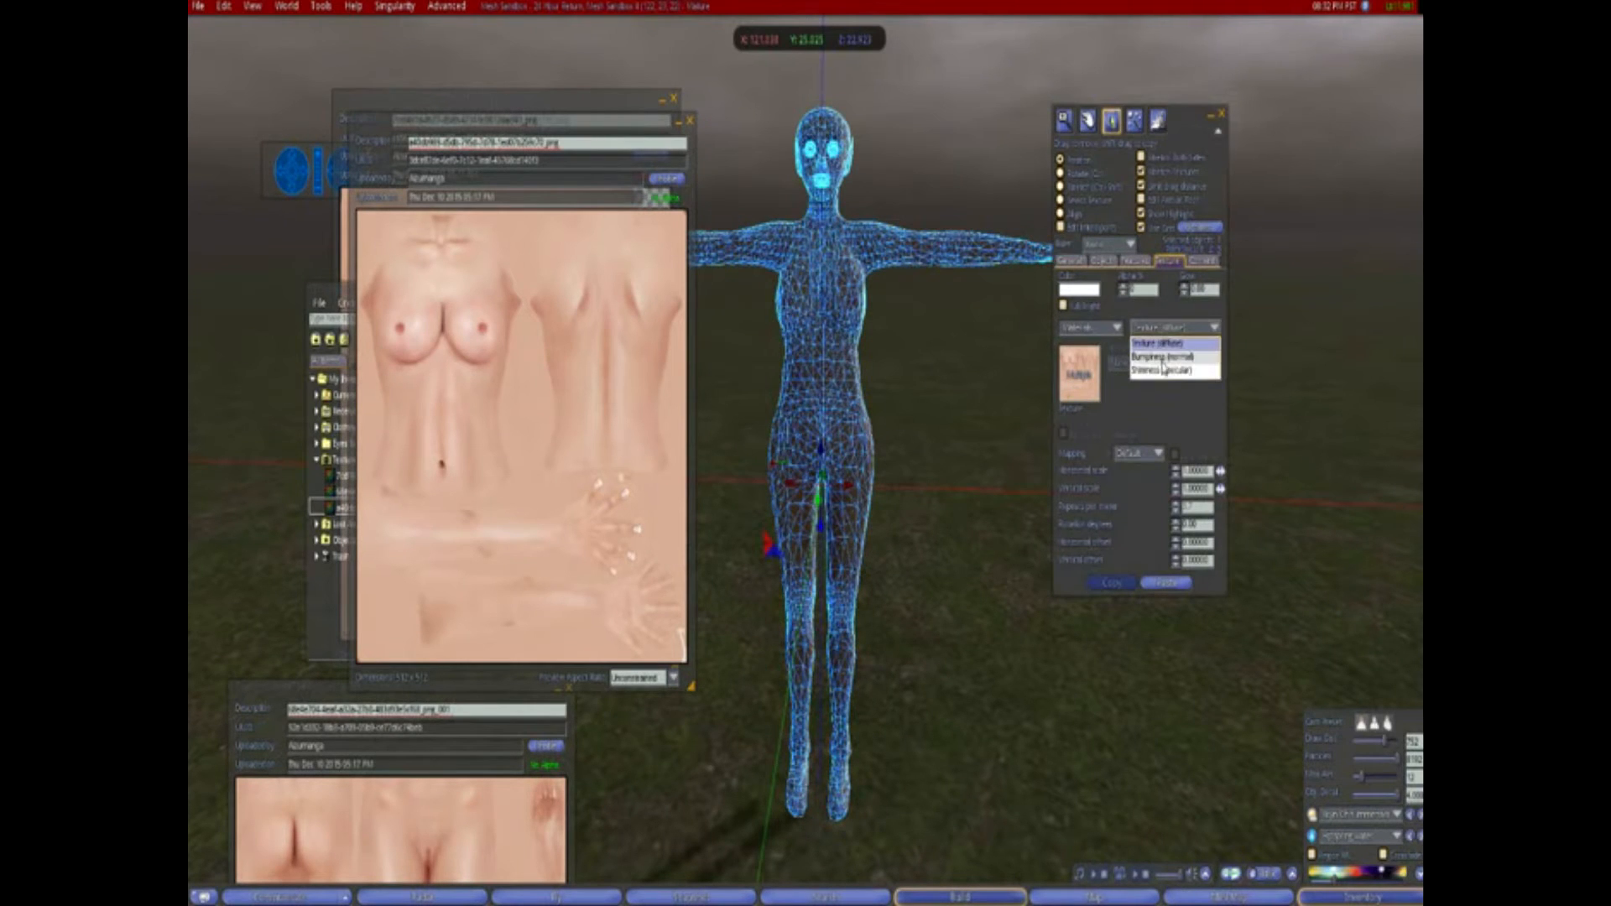
left_click(1163, 371)
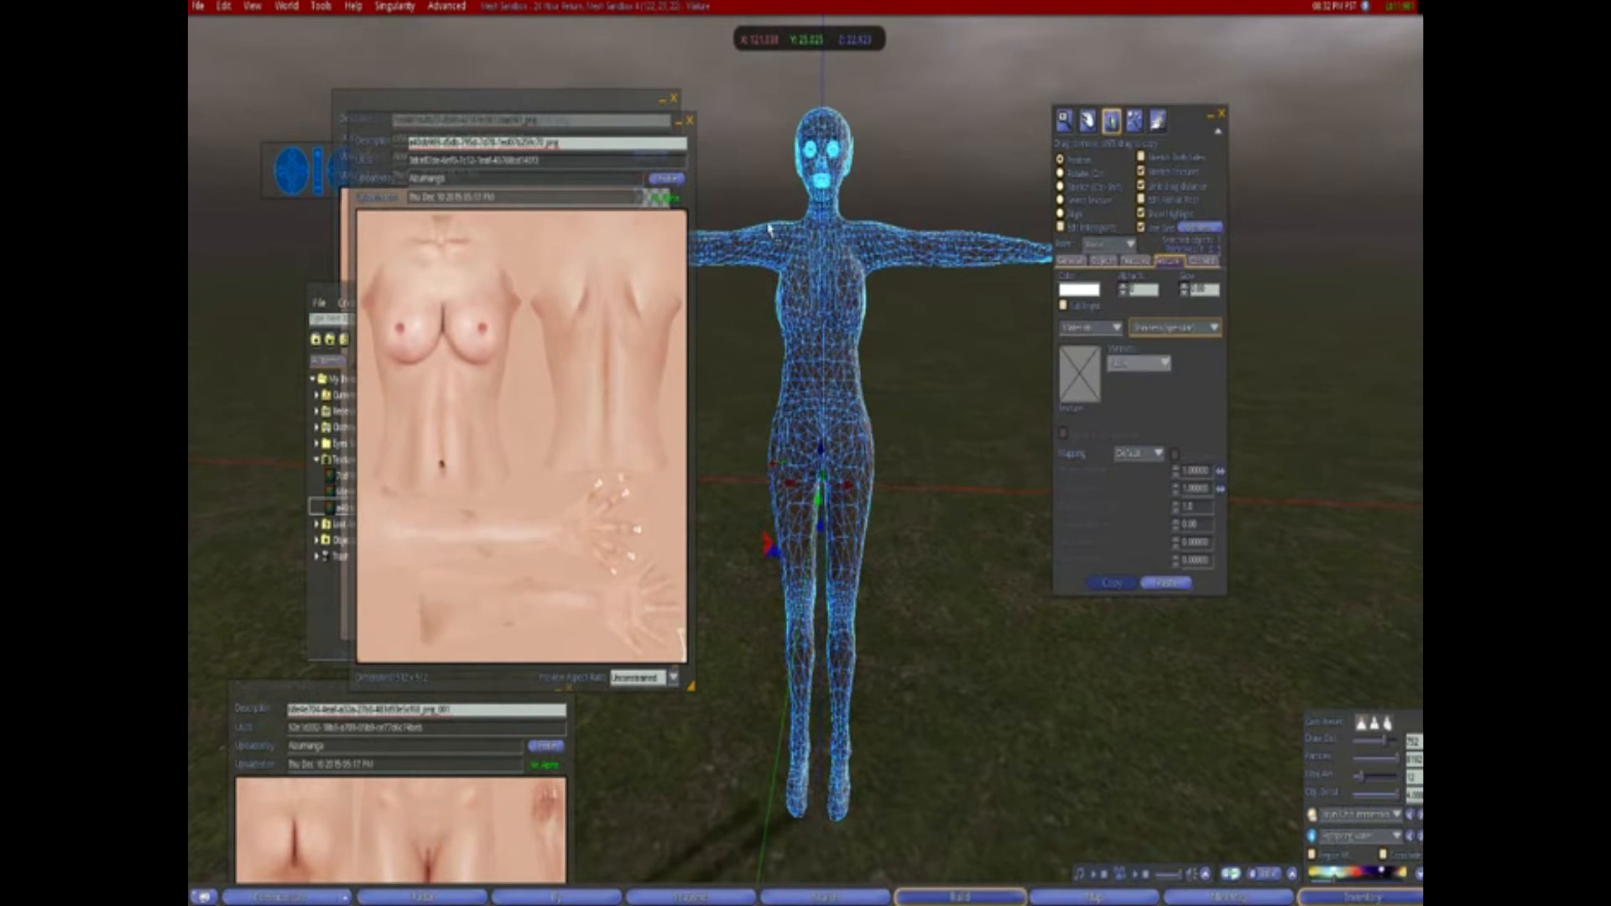
Close the texture previews and the inventory, and assign the blank texture as the mesh's shininess map
left_click(690, 121)
left_click(673, 98)
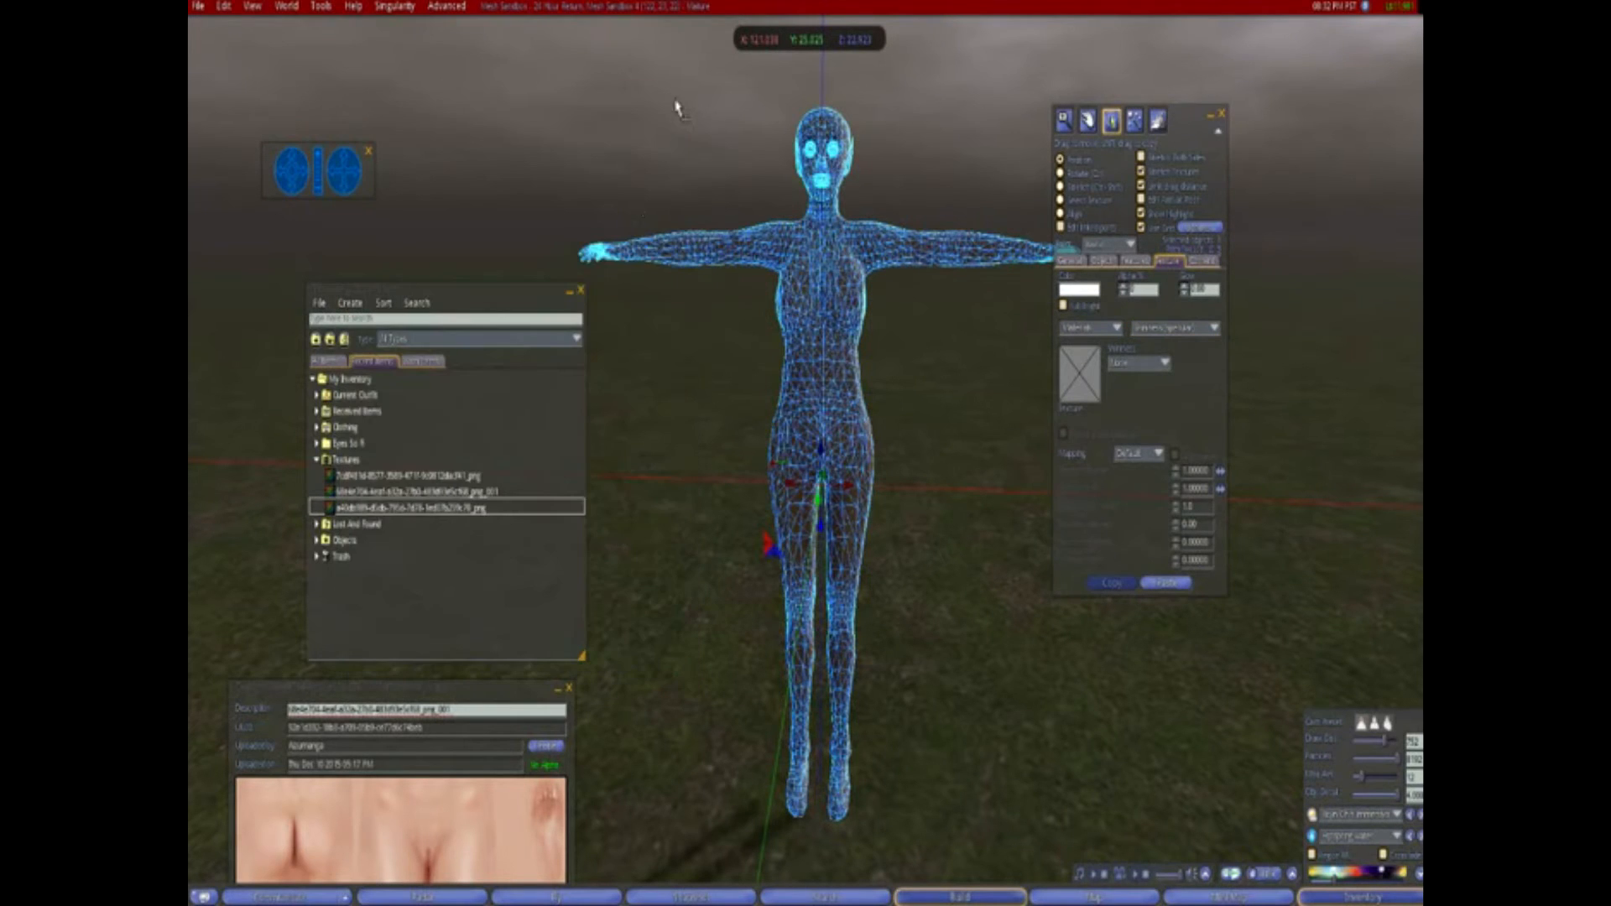
left_click(581, 292)
left_click(569, 689)
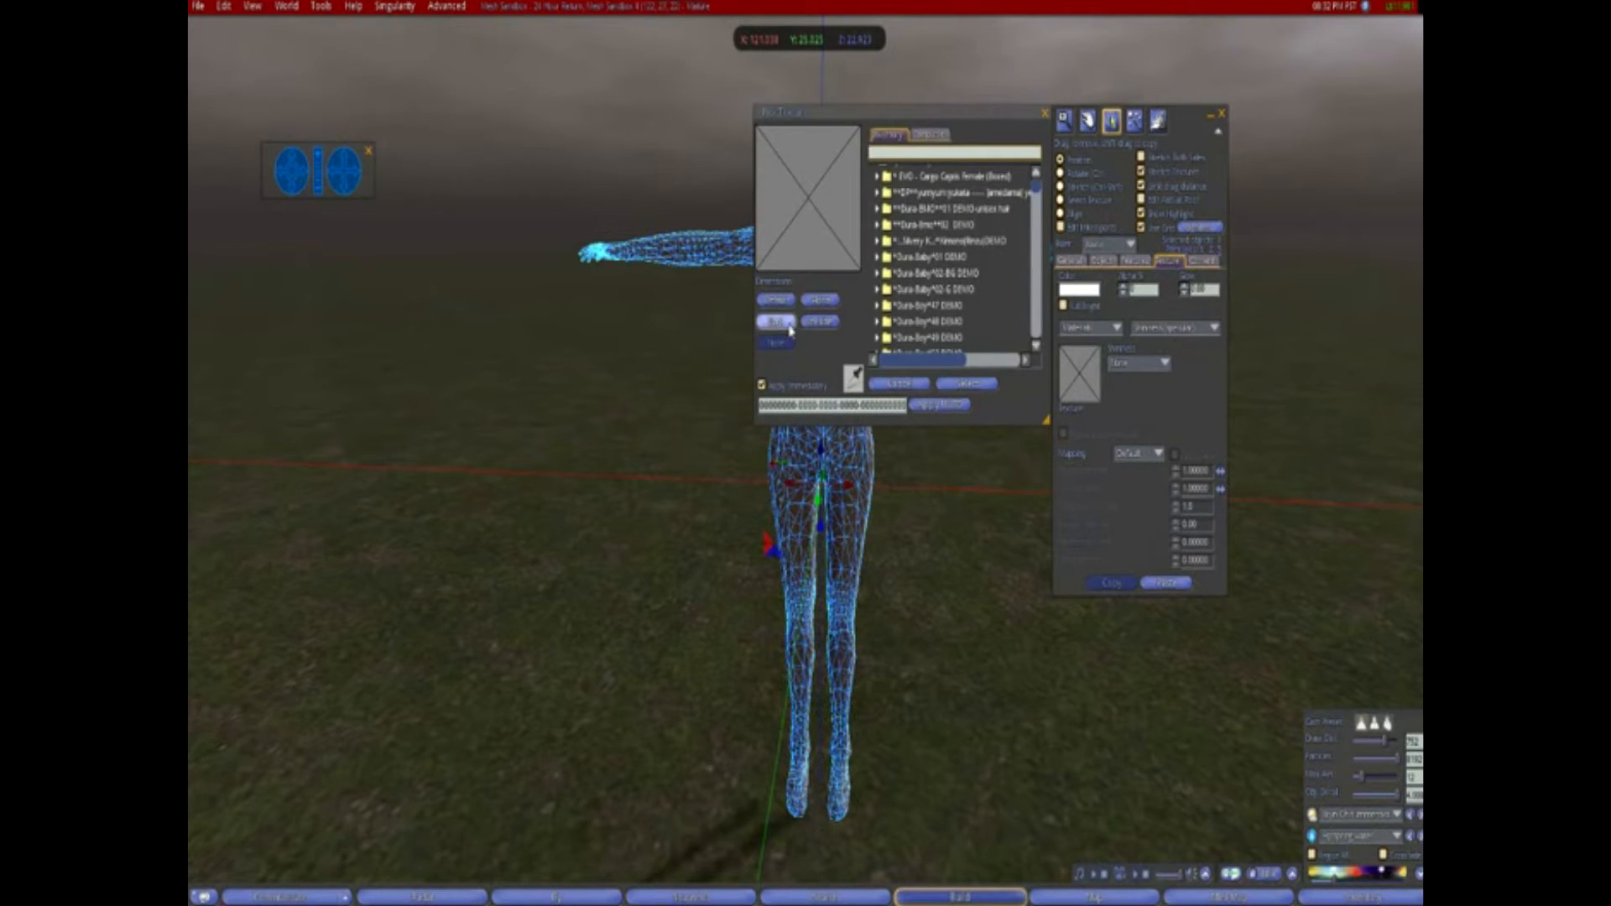
left_click(789, 329)
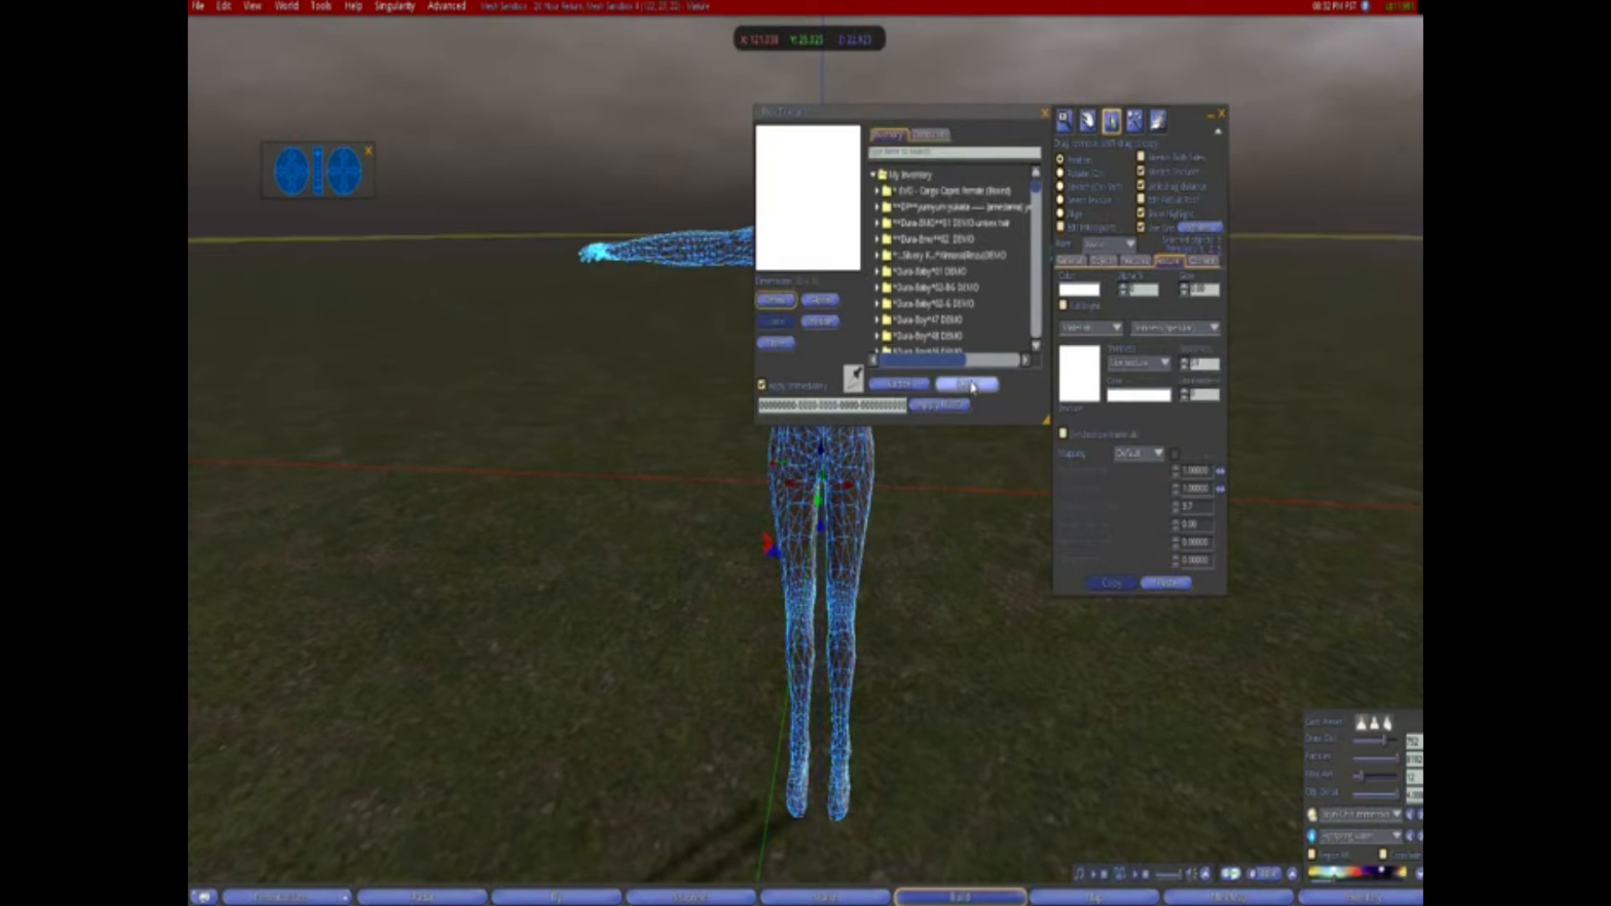
Confirm the blank shininess map on the mesh and inspect the glossy highlights on its head and torso
left_click(969, 384)
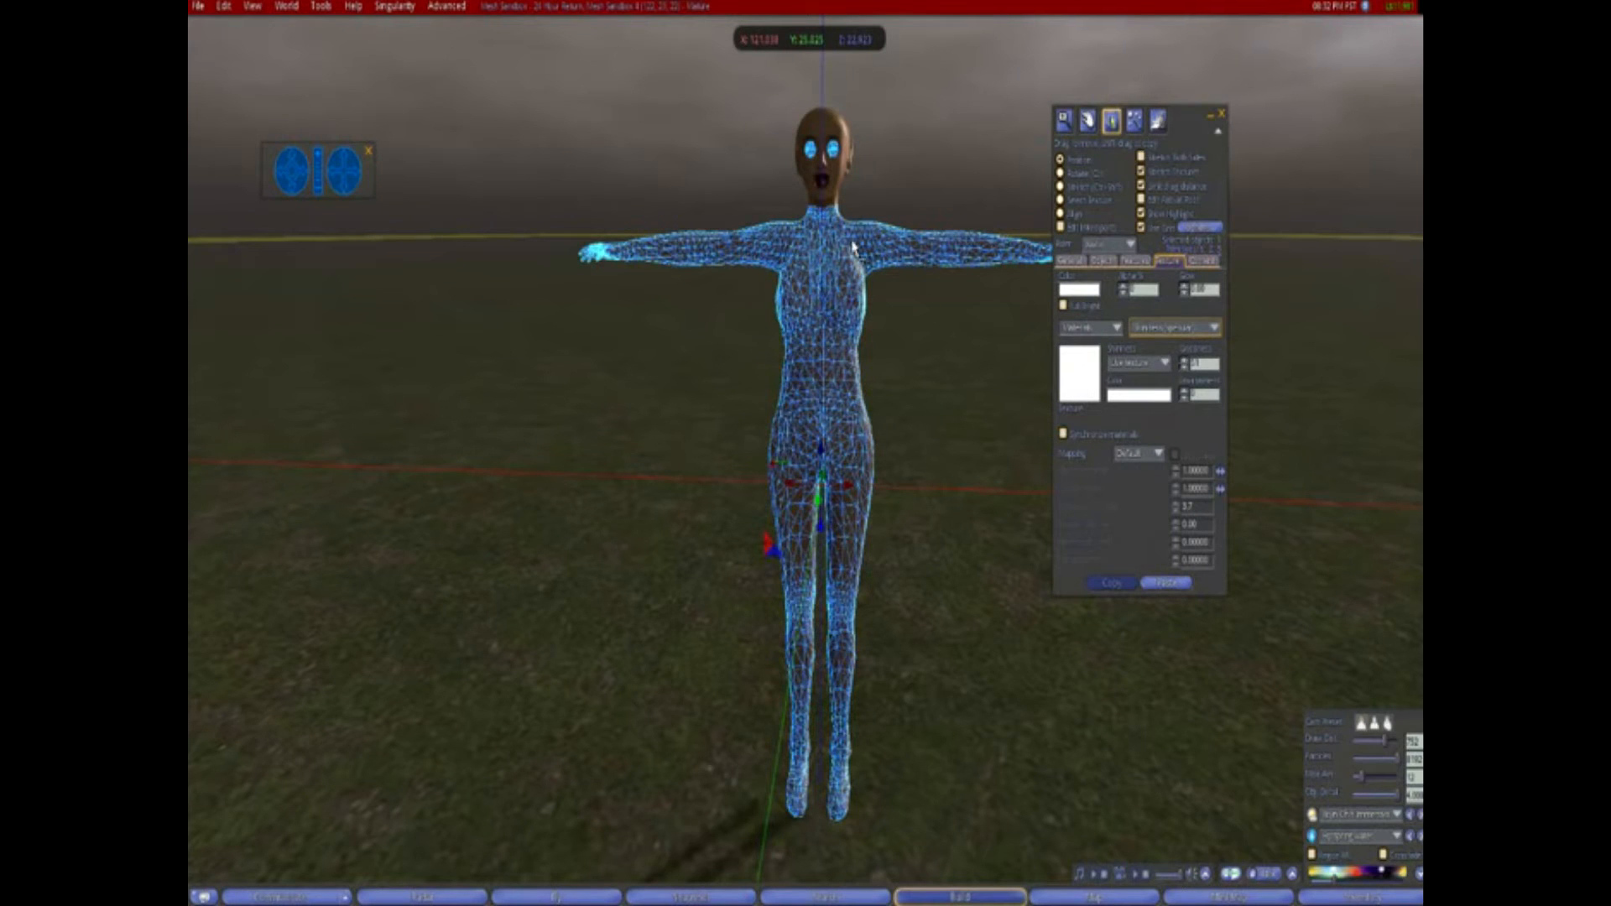
left_click(1206, 361)
key("alt")
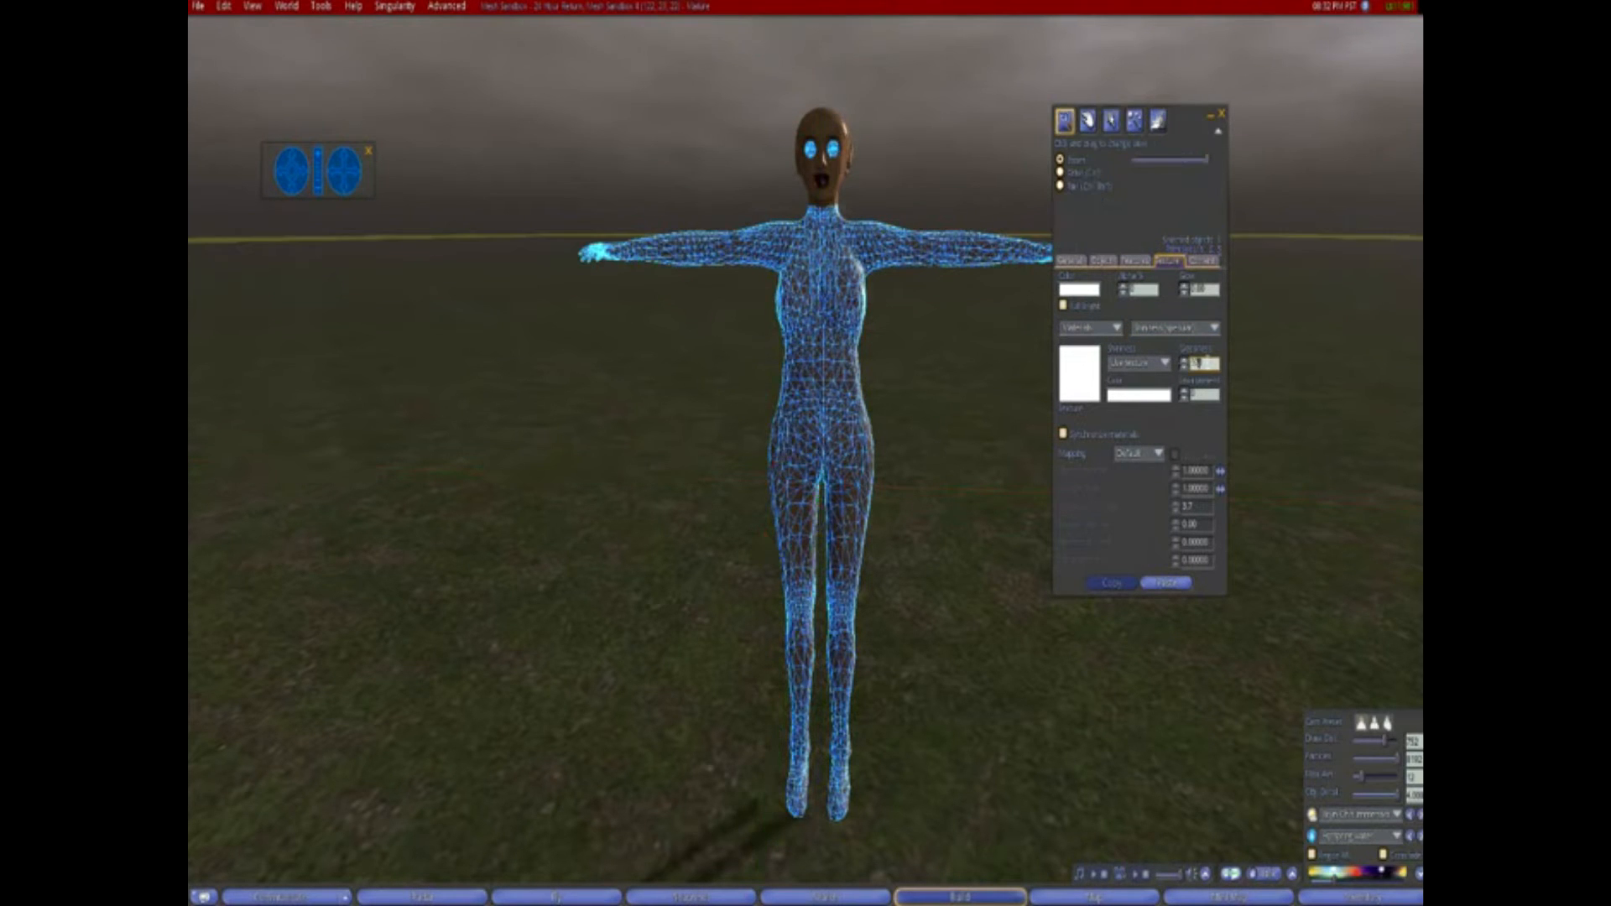
left_click(972, 409)
left_click_drag(825, 233, 807, 533, "alt")
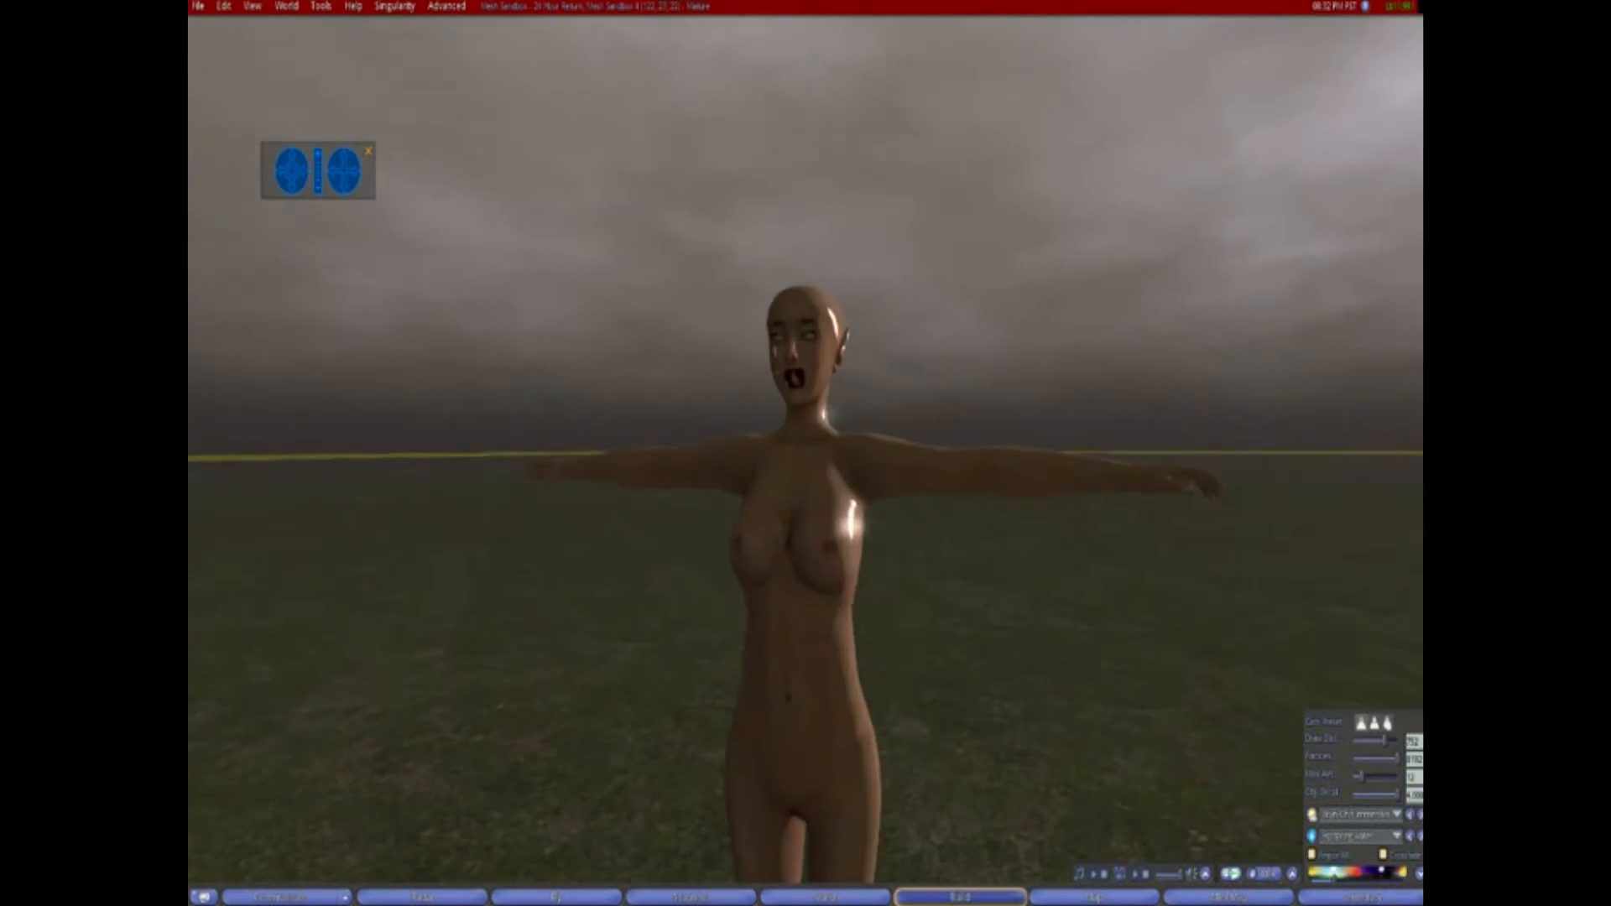
Reopen the whole ghost mesh for editing and raise its transparency so that the body is see-through
left_click(808, 541)
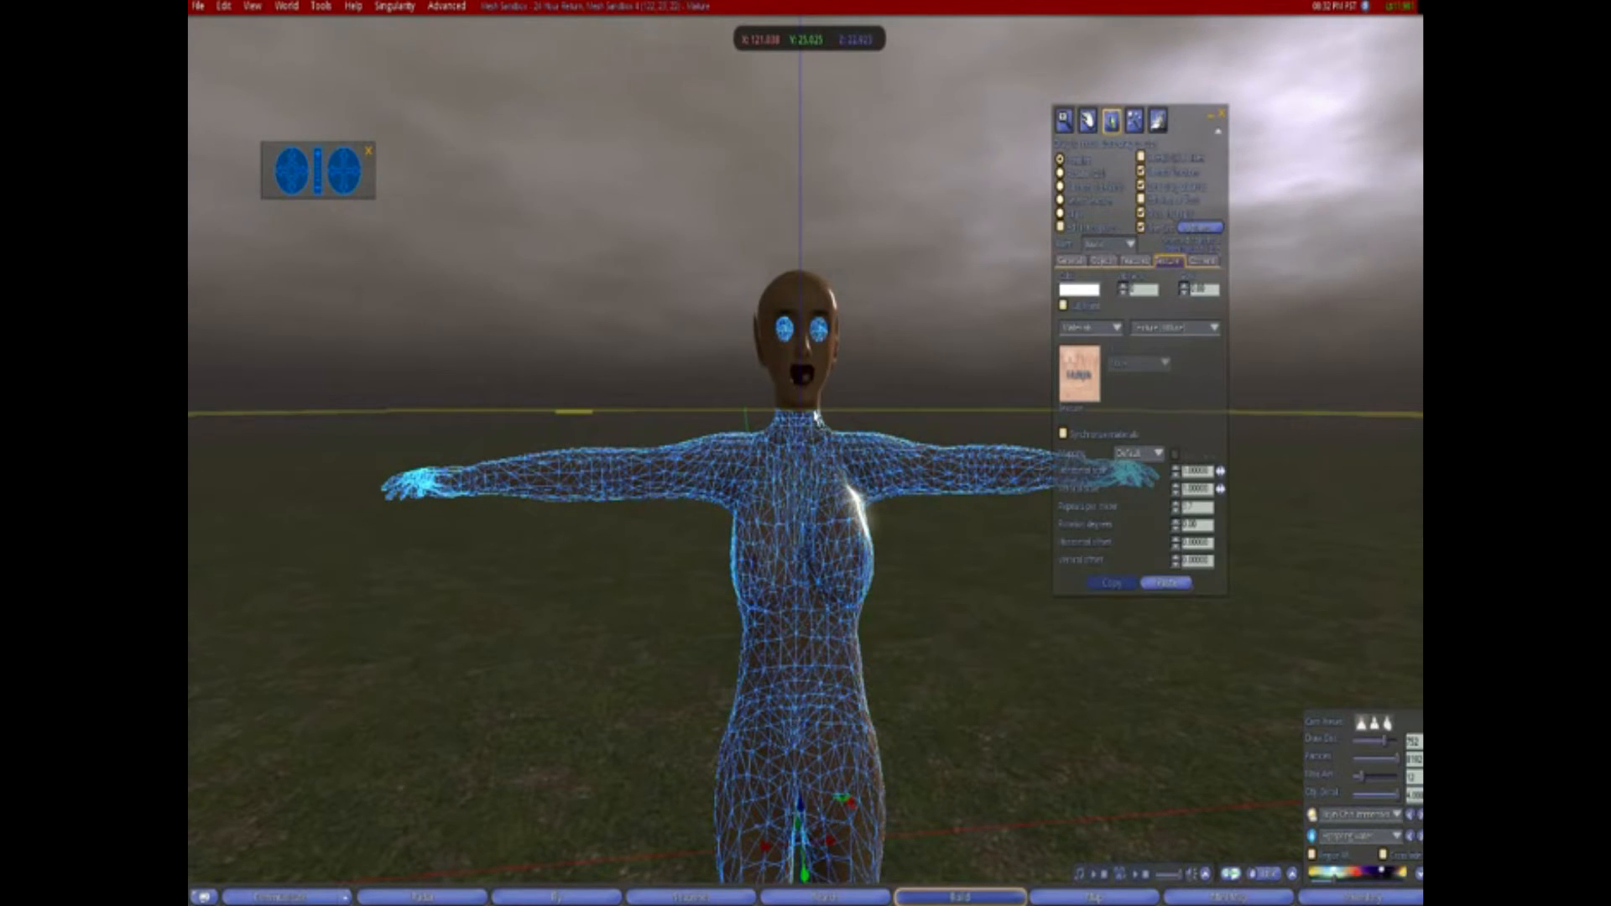
scroll(814, 404, "down", 4)
scroll(827, 511, "up", 2)
double_click(1144, 286)
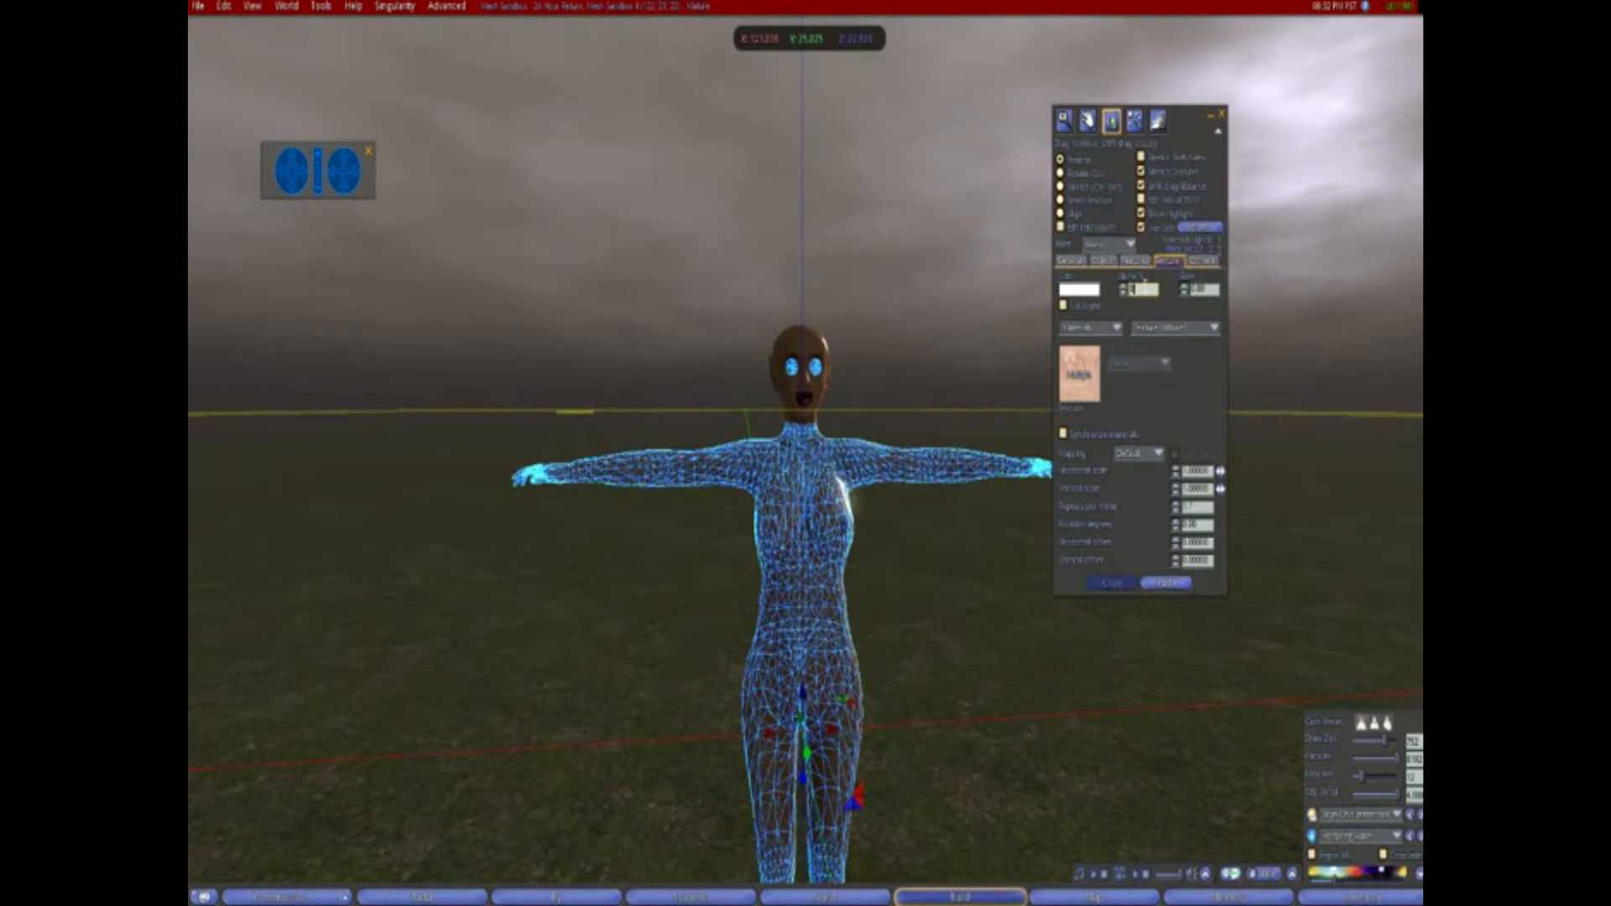
type("20")
key("Return")
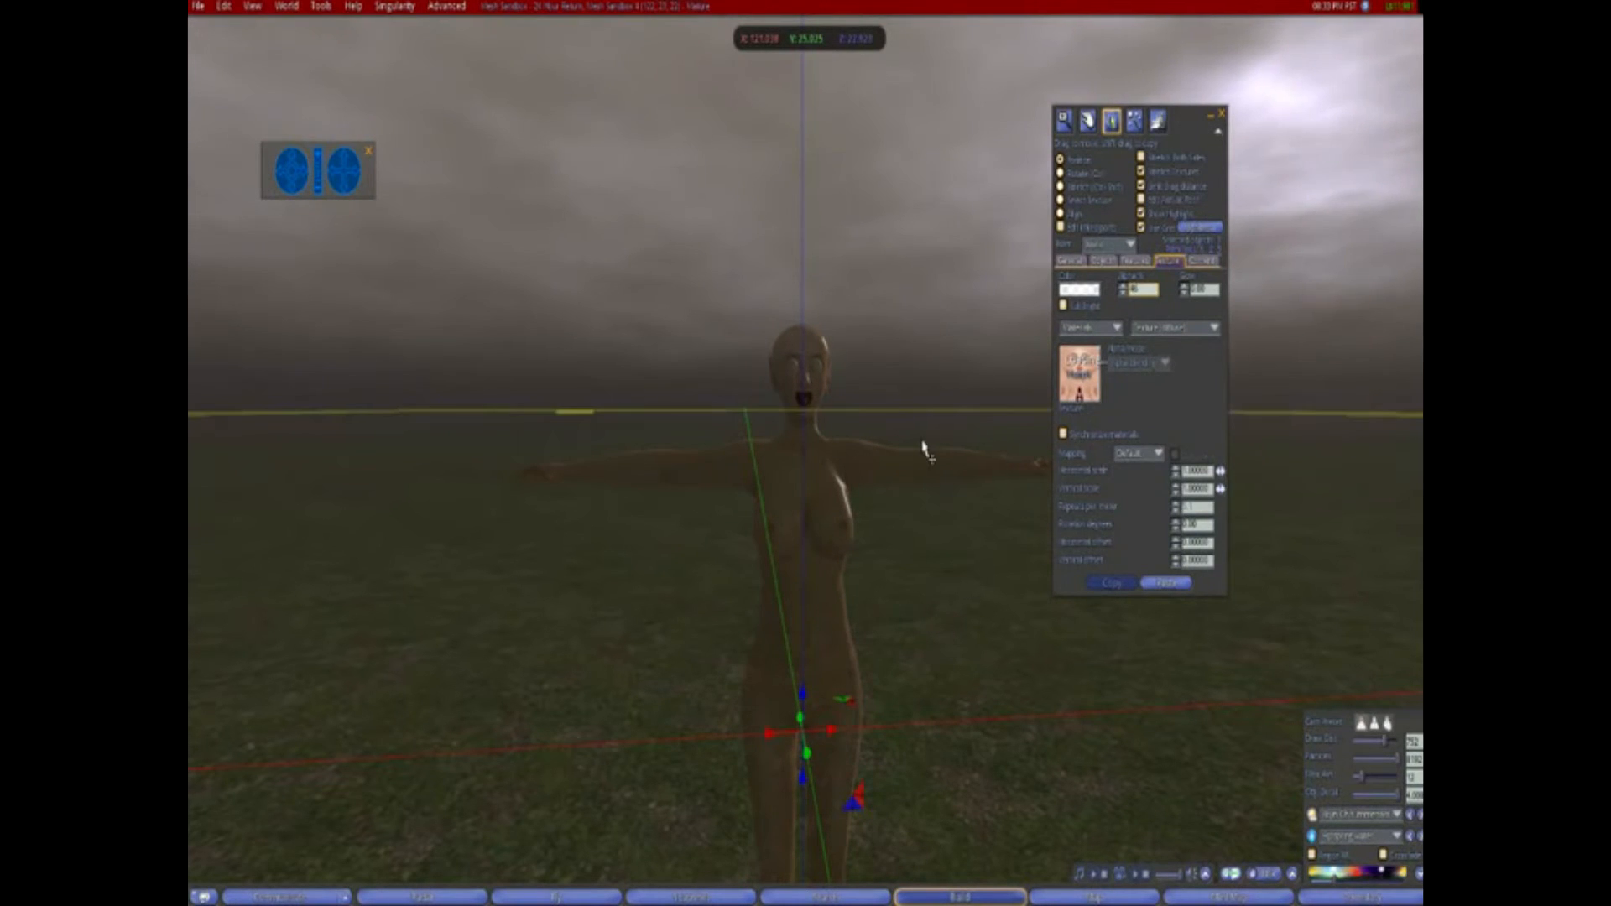
key("Escape")
left_click_drag(809, 426, 819, 340, "alt")
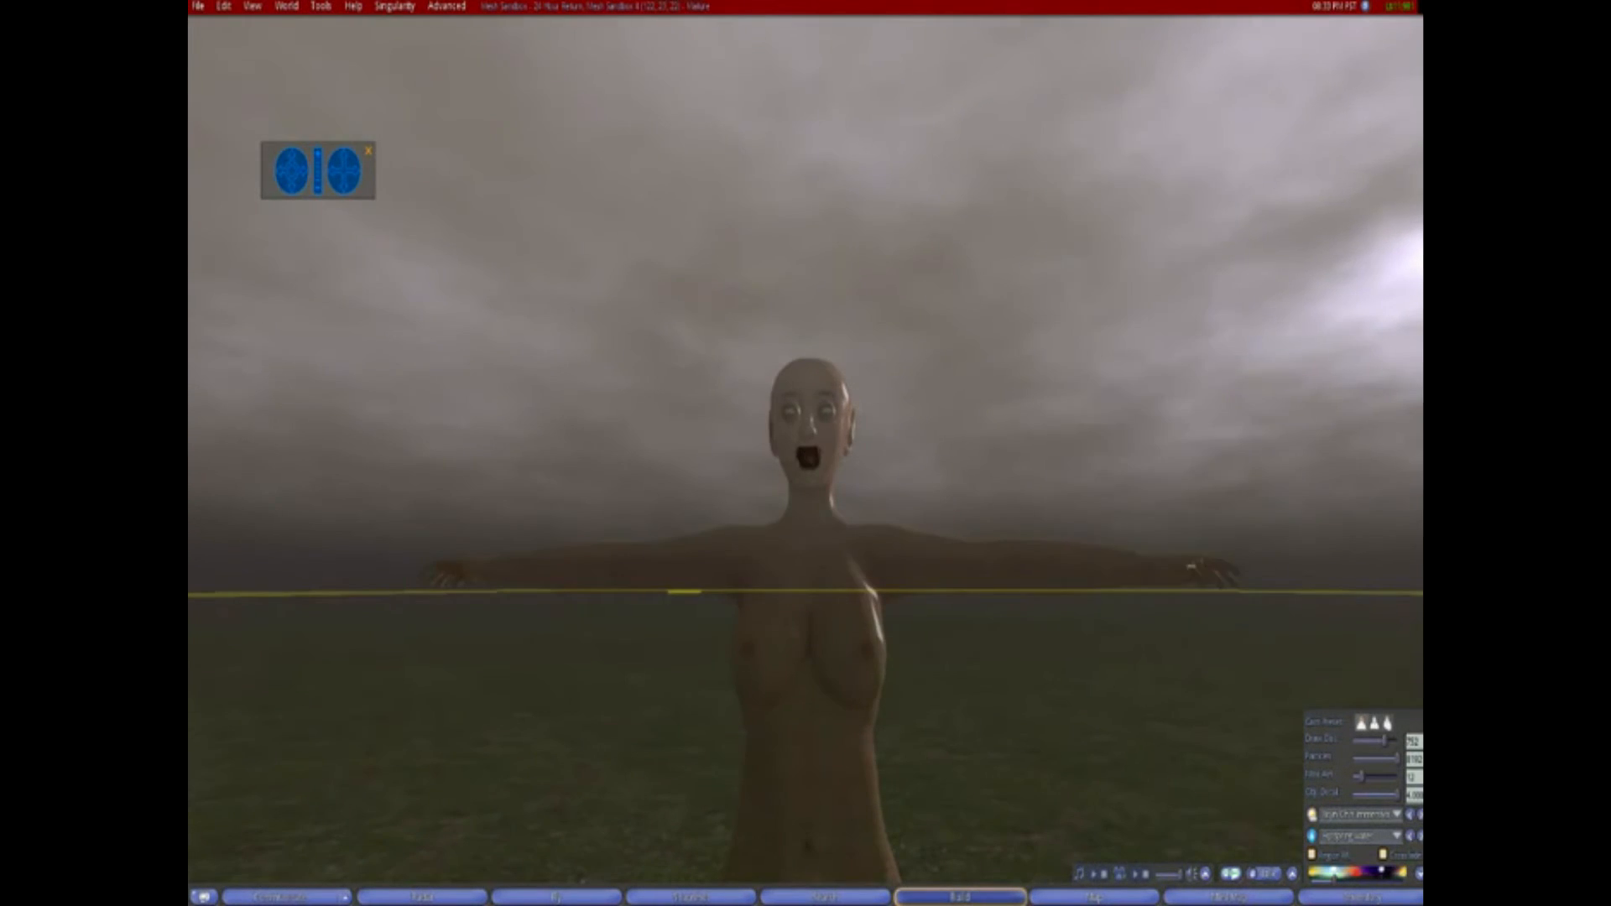
left_click_drag(833, 646, 832, 697, "ctrl+alt")
Fine-tune the whole mesh's transparency and give it a slight glow of 0.10
left_click(803, 432)
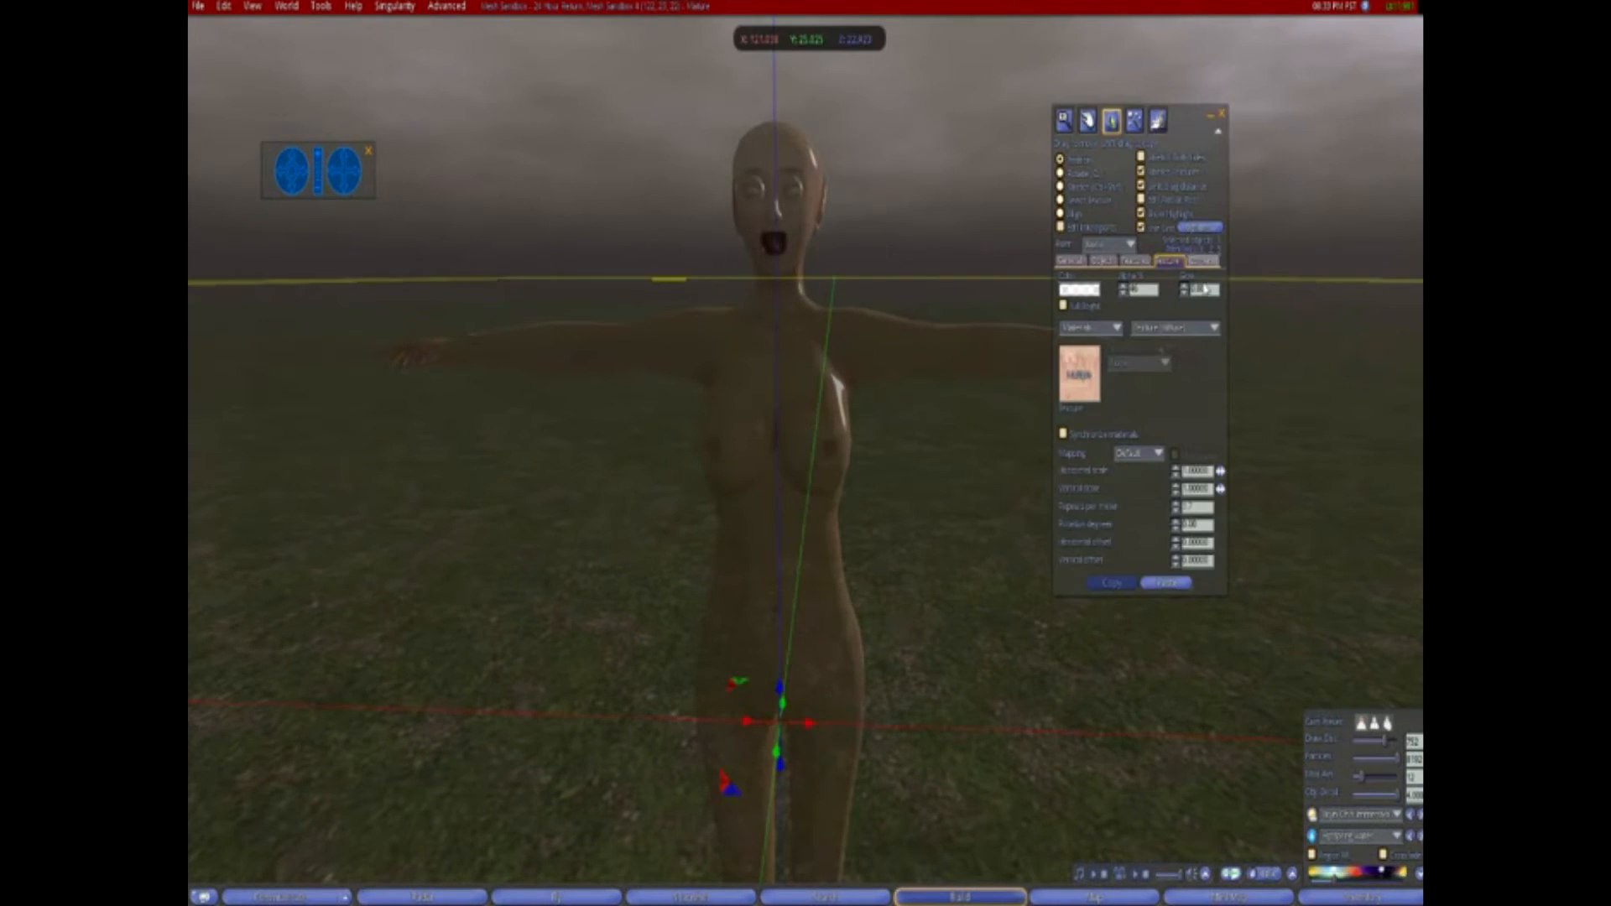
left_click(1143, 290)
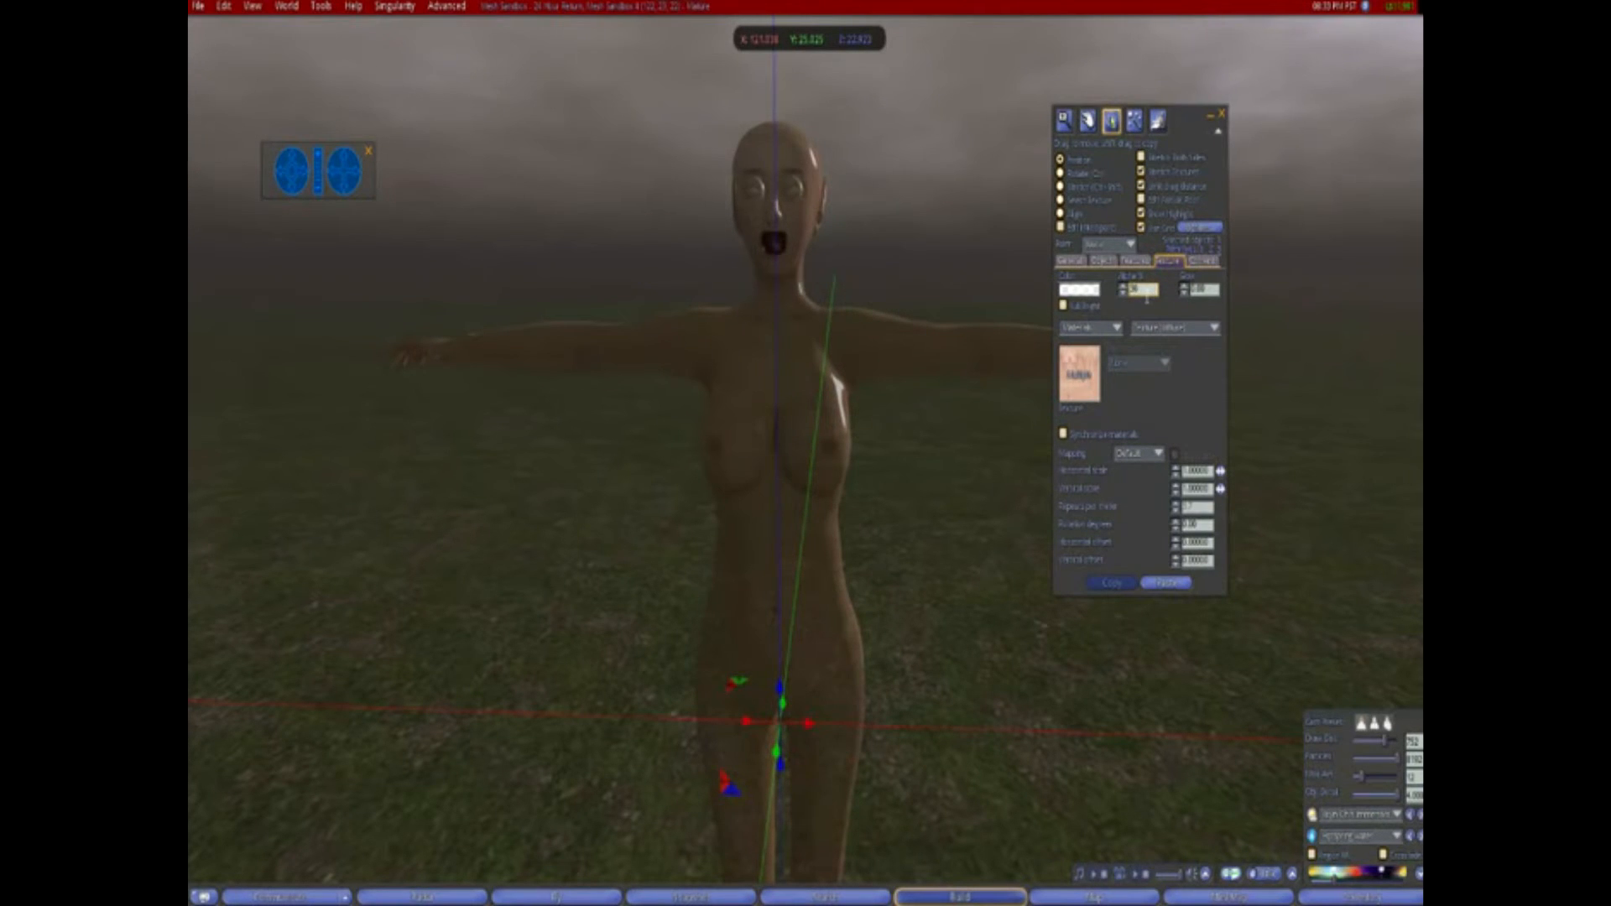
scroll(1208, 288, "up", 2)
scroll(1208, 288, "down", 1)
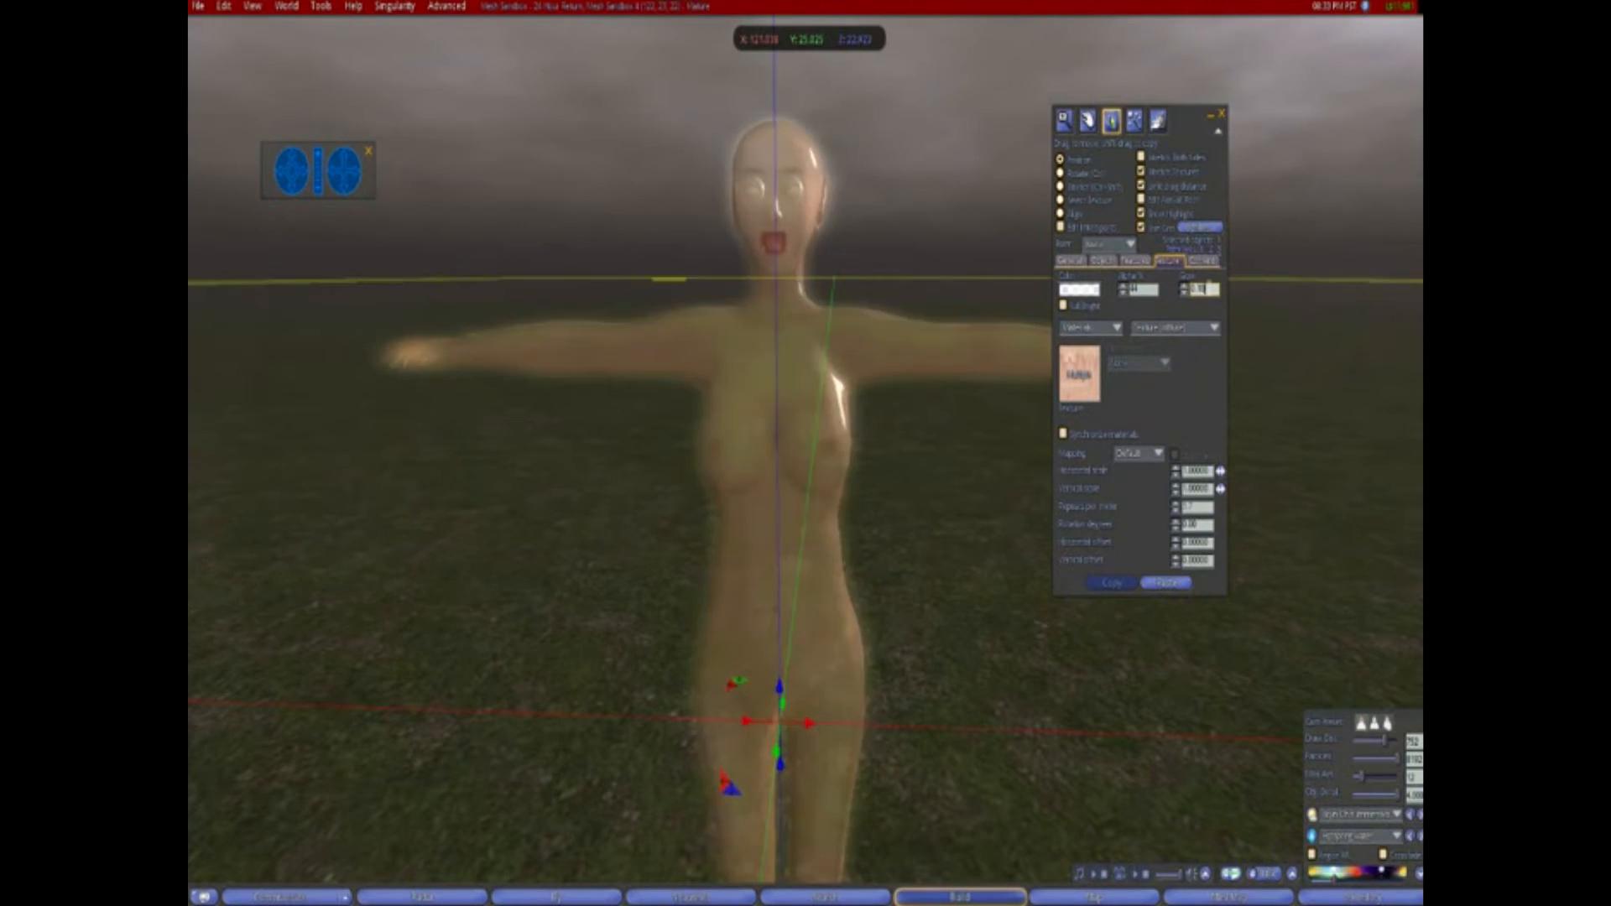
Try Full Bright and a stronger glow on the whole mesh
left_click(1089, 307)
left_click(1092, 309)
scroll(1200, 296, "up", 1)
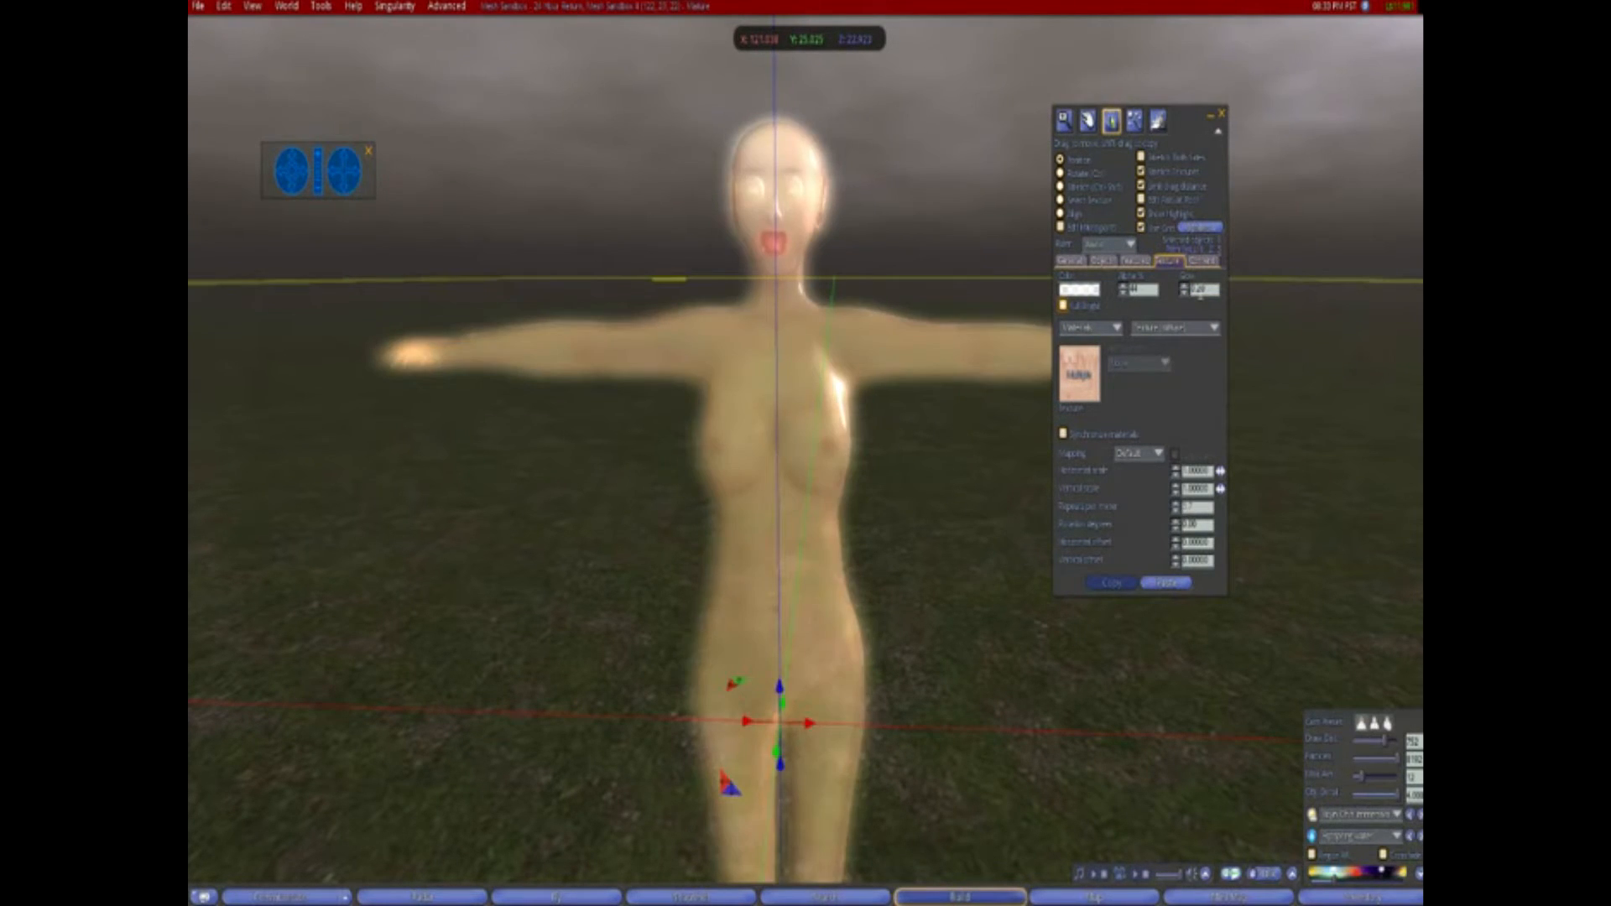
scroll(1200, 296, "down", 1)
left_click_drag(864, 366, 898, 368, "alt")
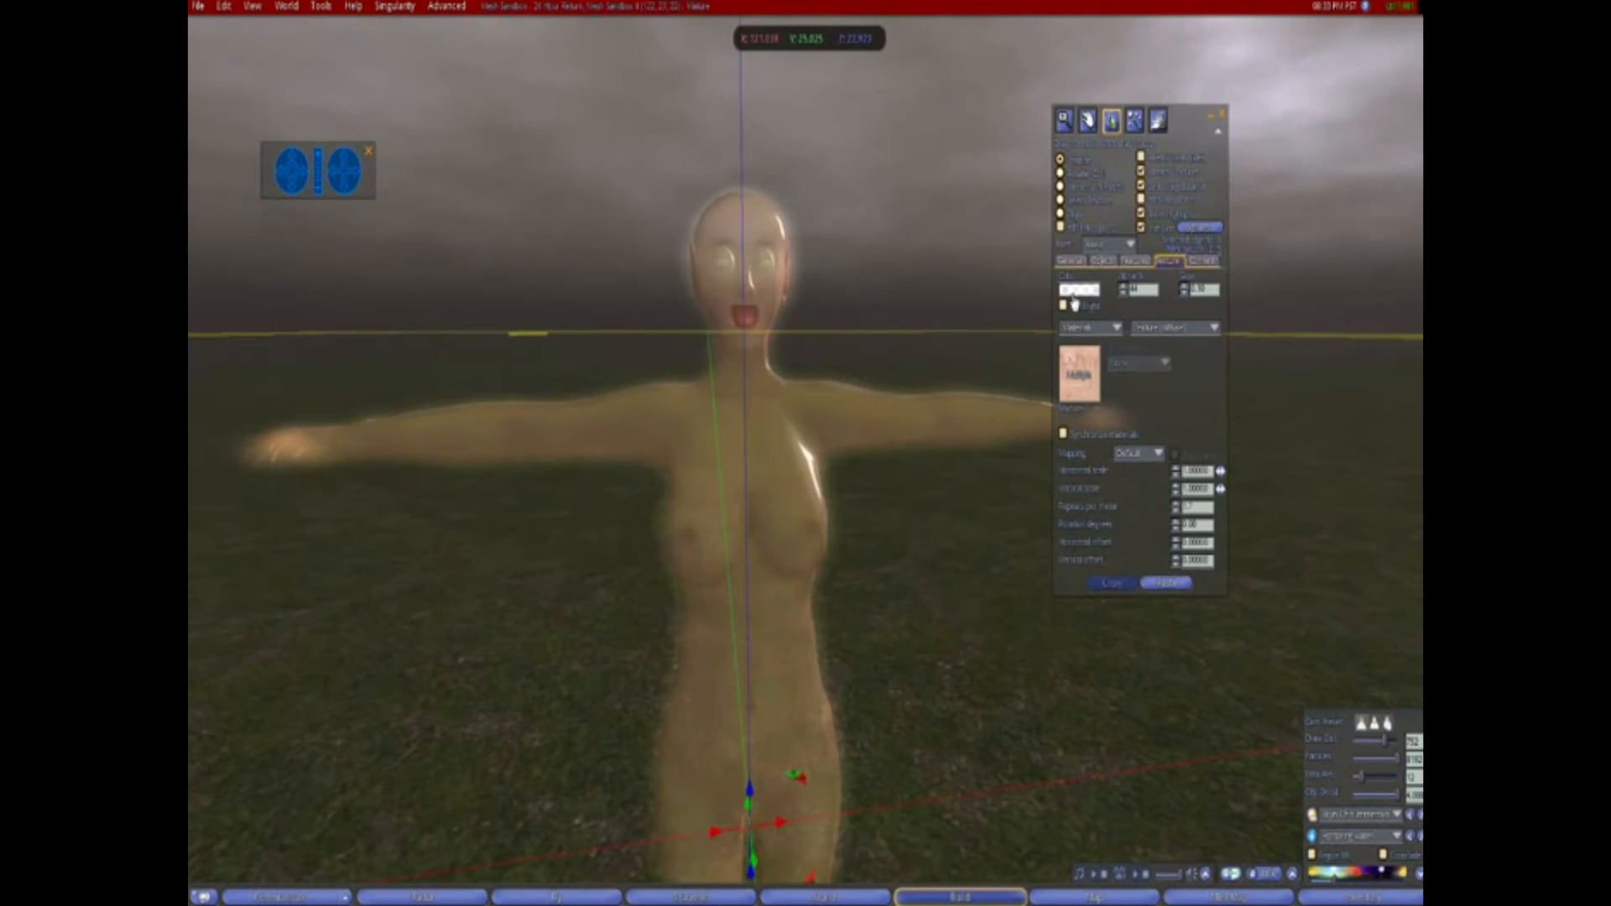
Tint the whole mesh a light periwinkle blue
left_click(1074, 294)
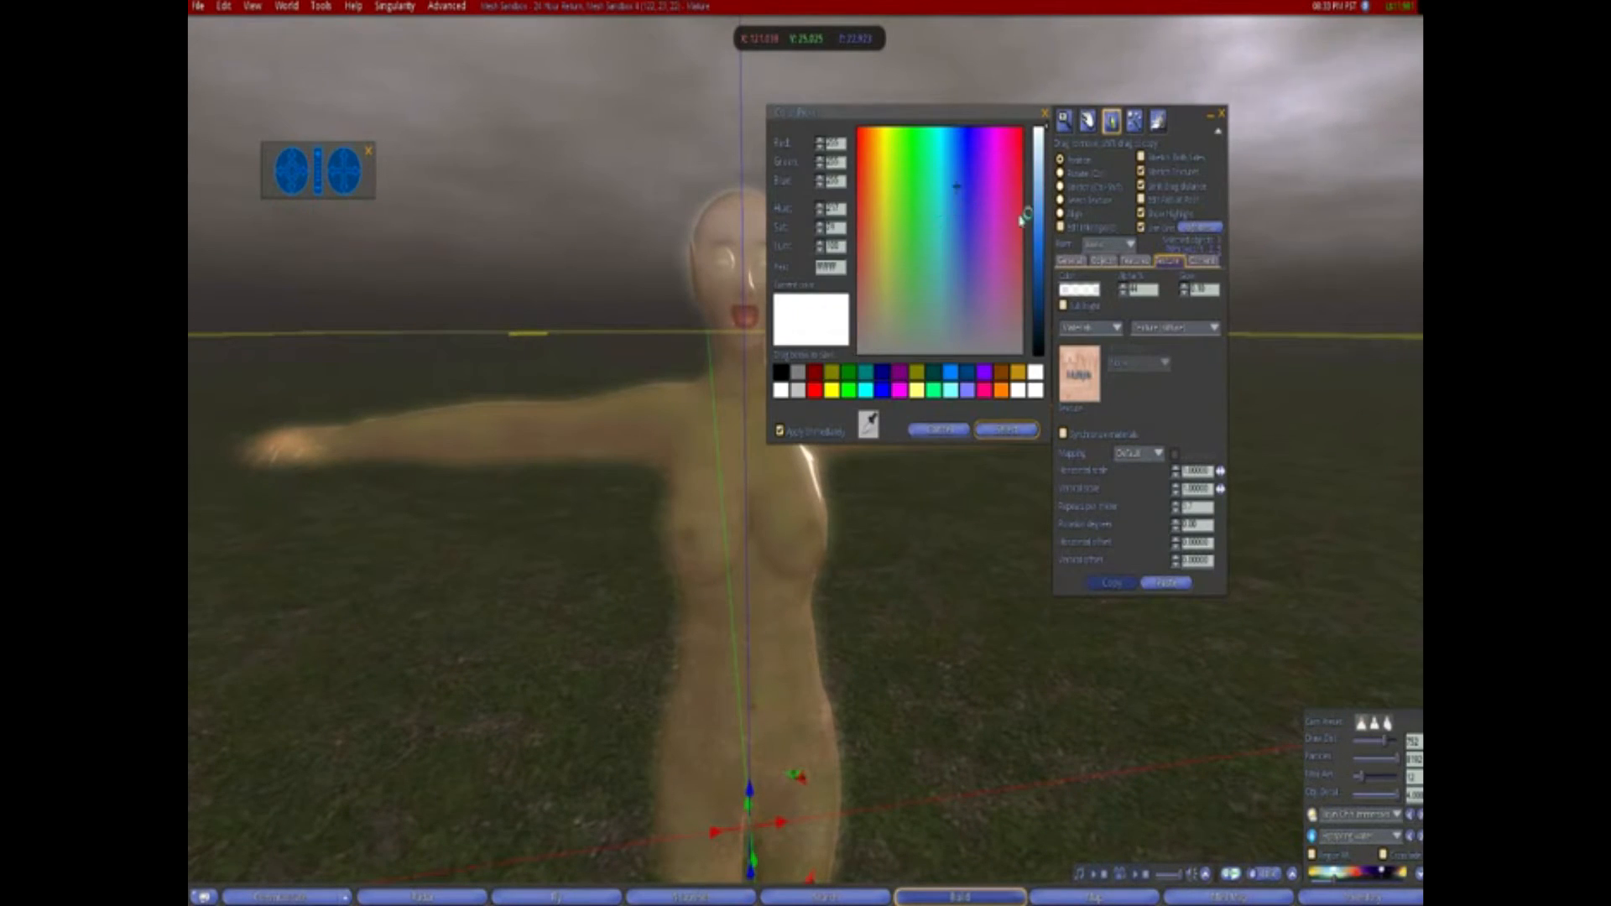
left_click(1038, 189)
left_click(1009, 172)
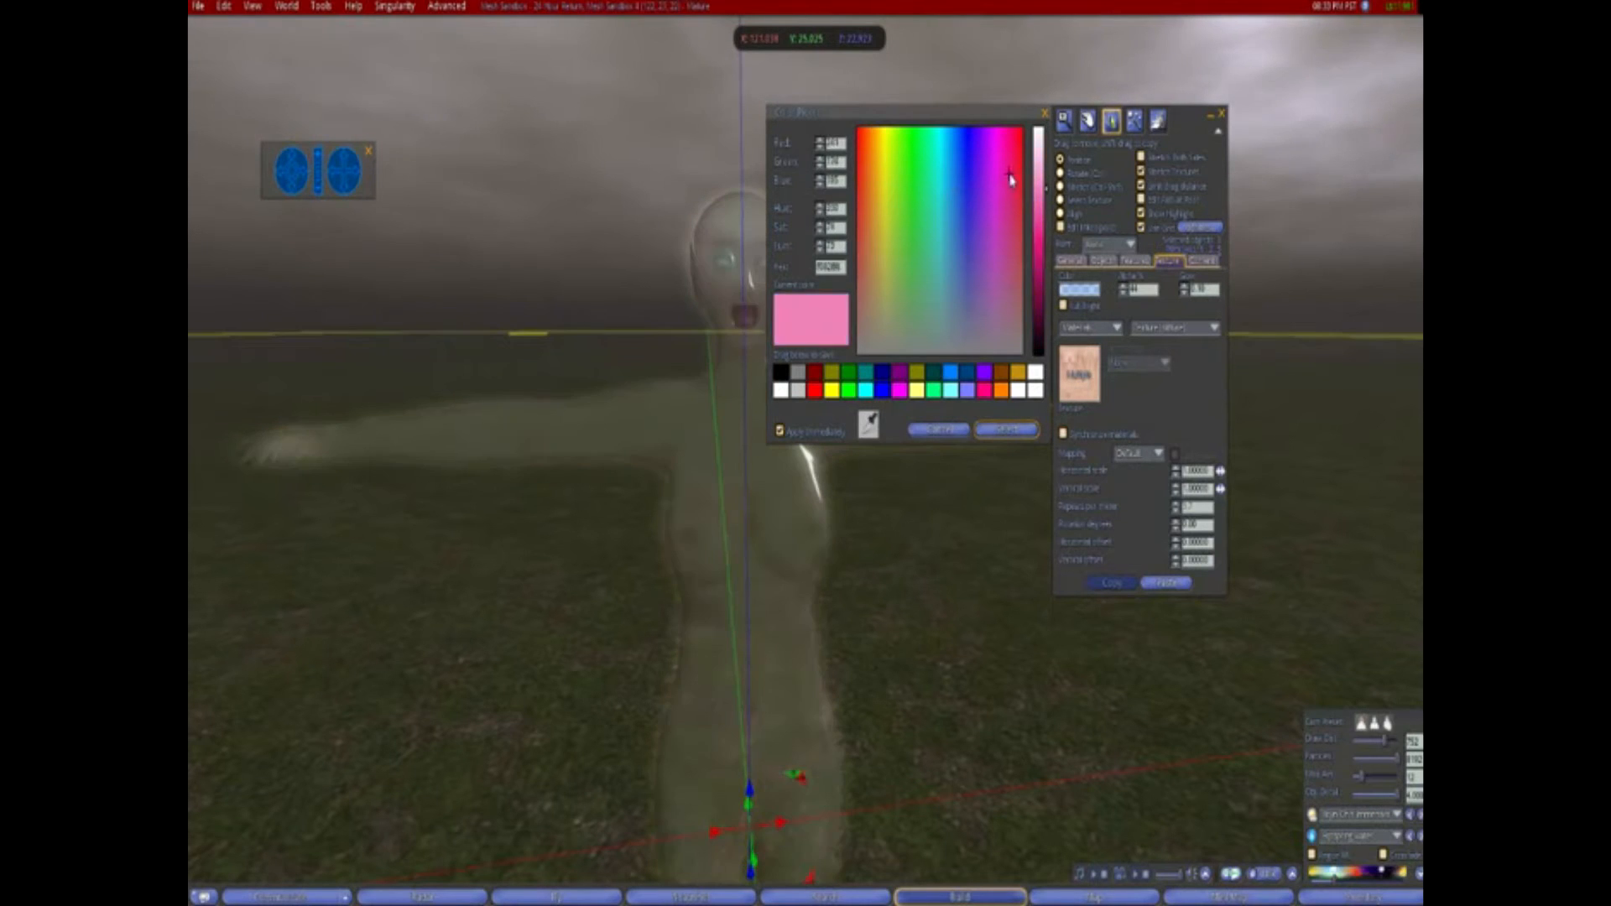
left_click(965, 166)
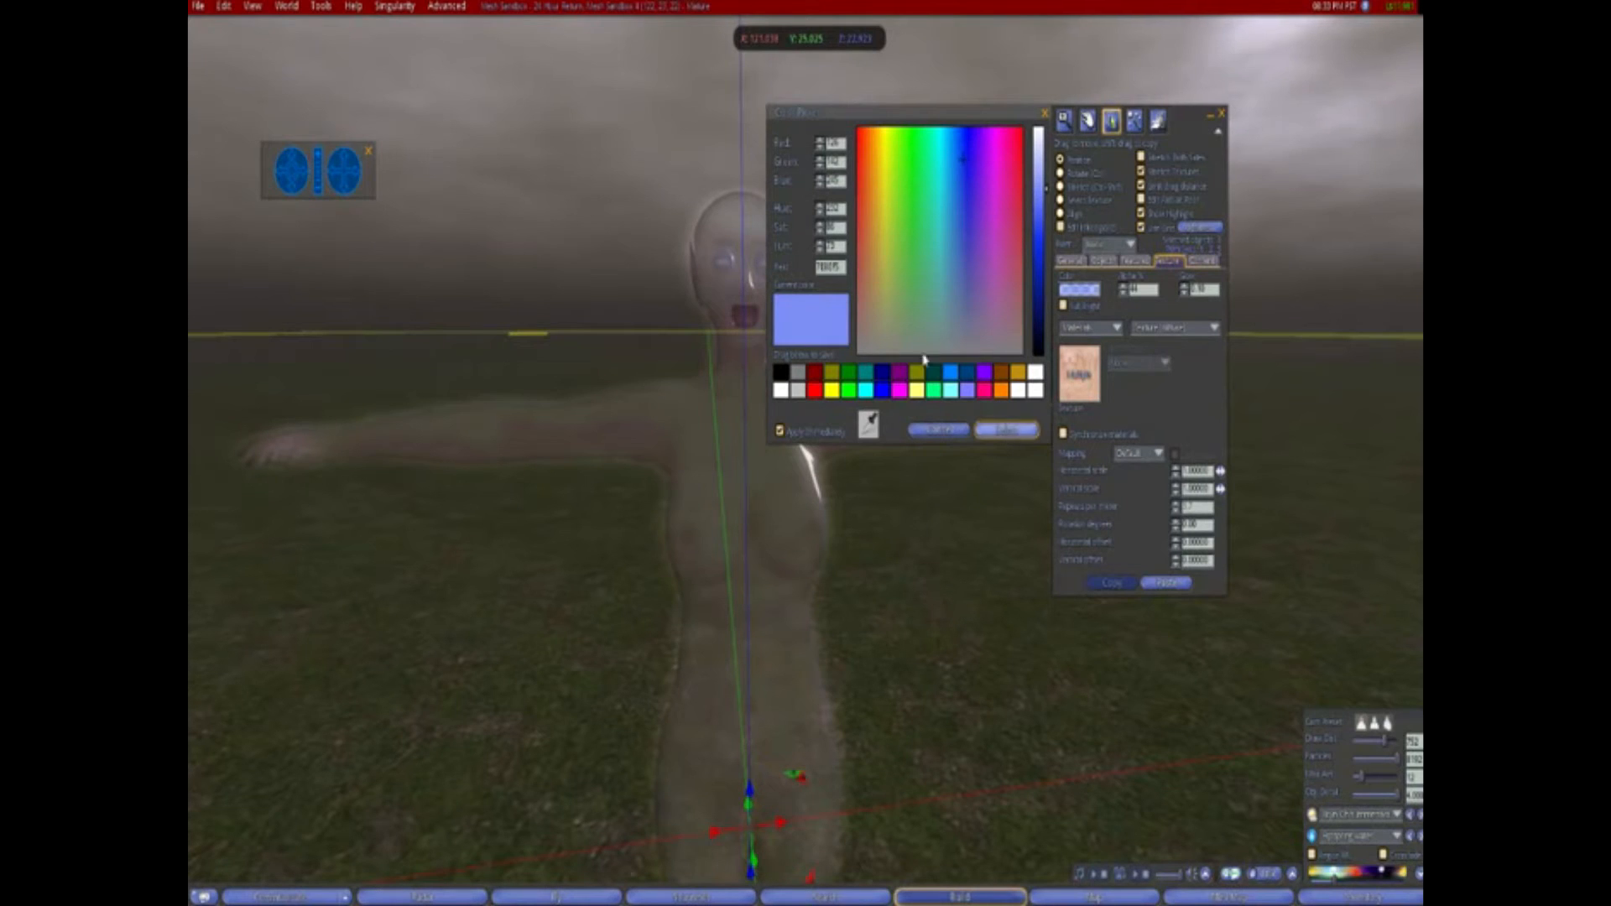
left_click_drag(847, 272, 845, 269)
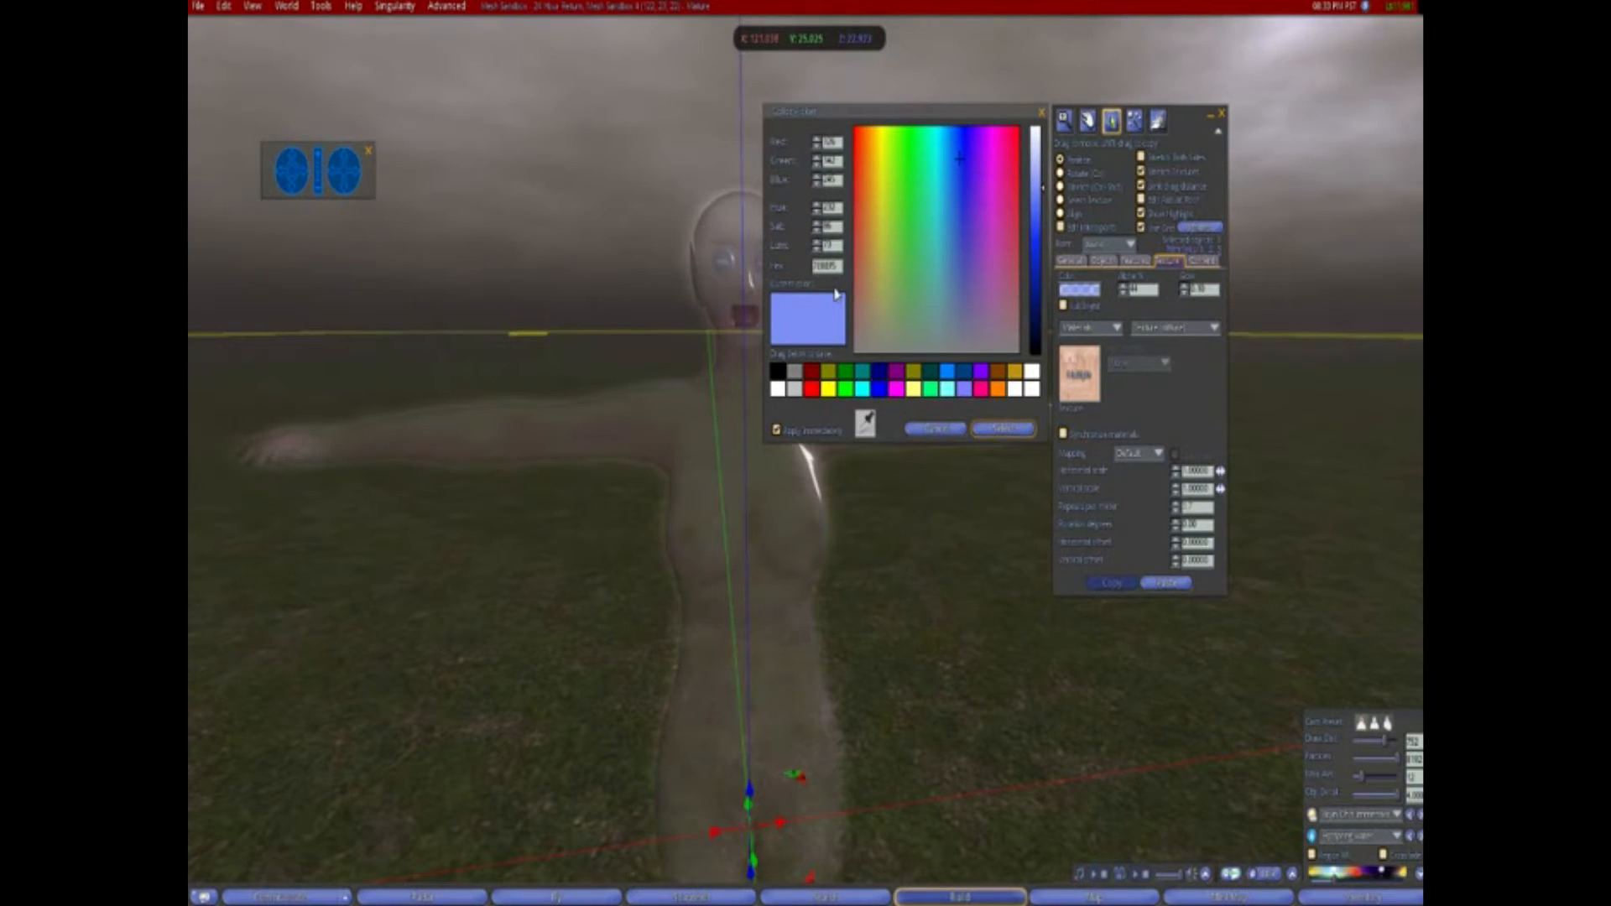
left_click(993, 433)
Select both eyeball faces together and raise their glow so they shine bright white
left_click_drag(755, 549, 803, 446, "alt")
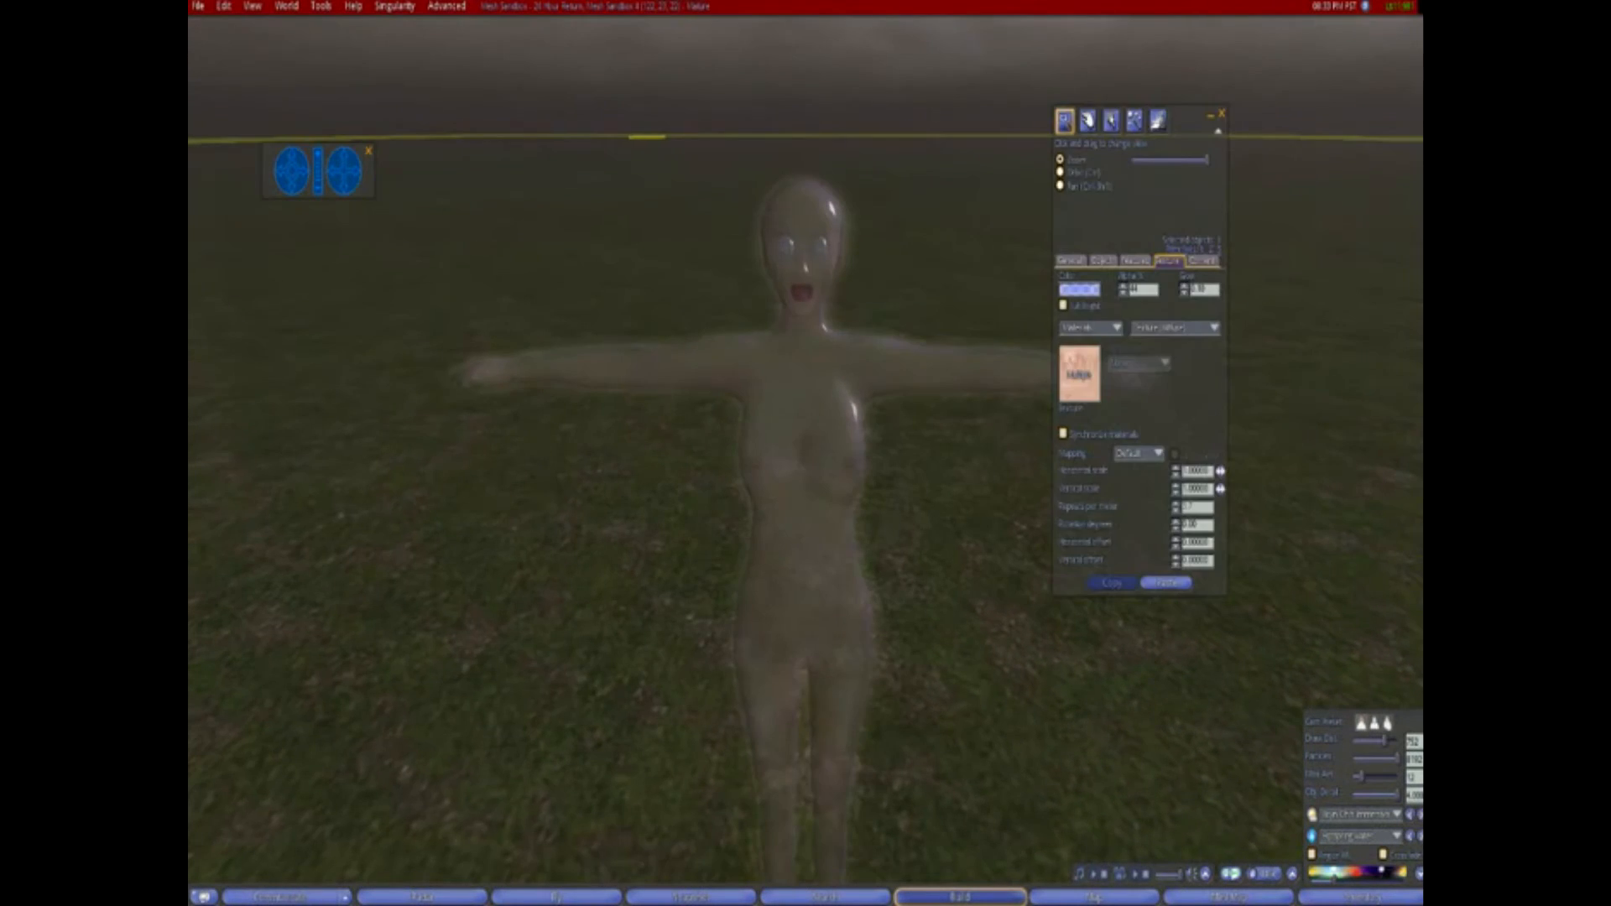
left_click_drag(804, 269, 804, 181, "alt")
left_click(1060, 200)
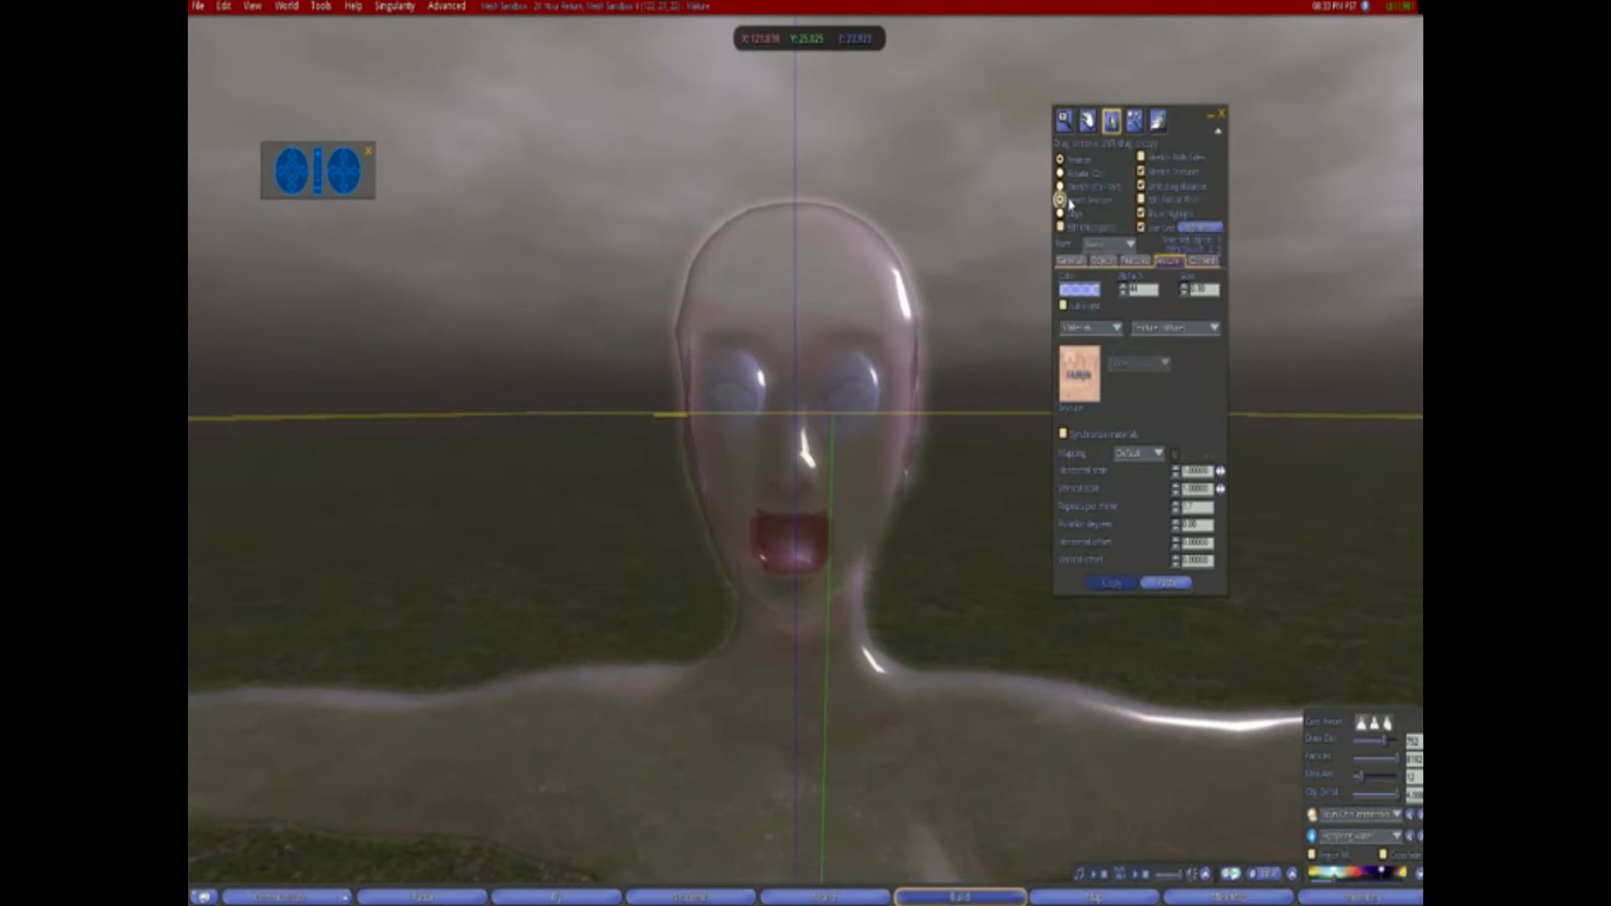
left_click(738, 389)
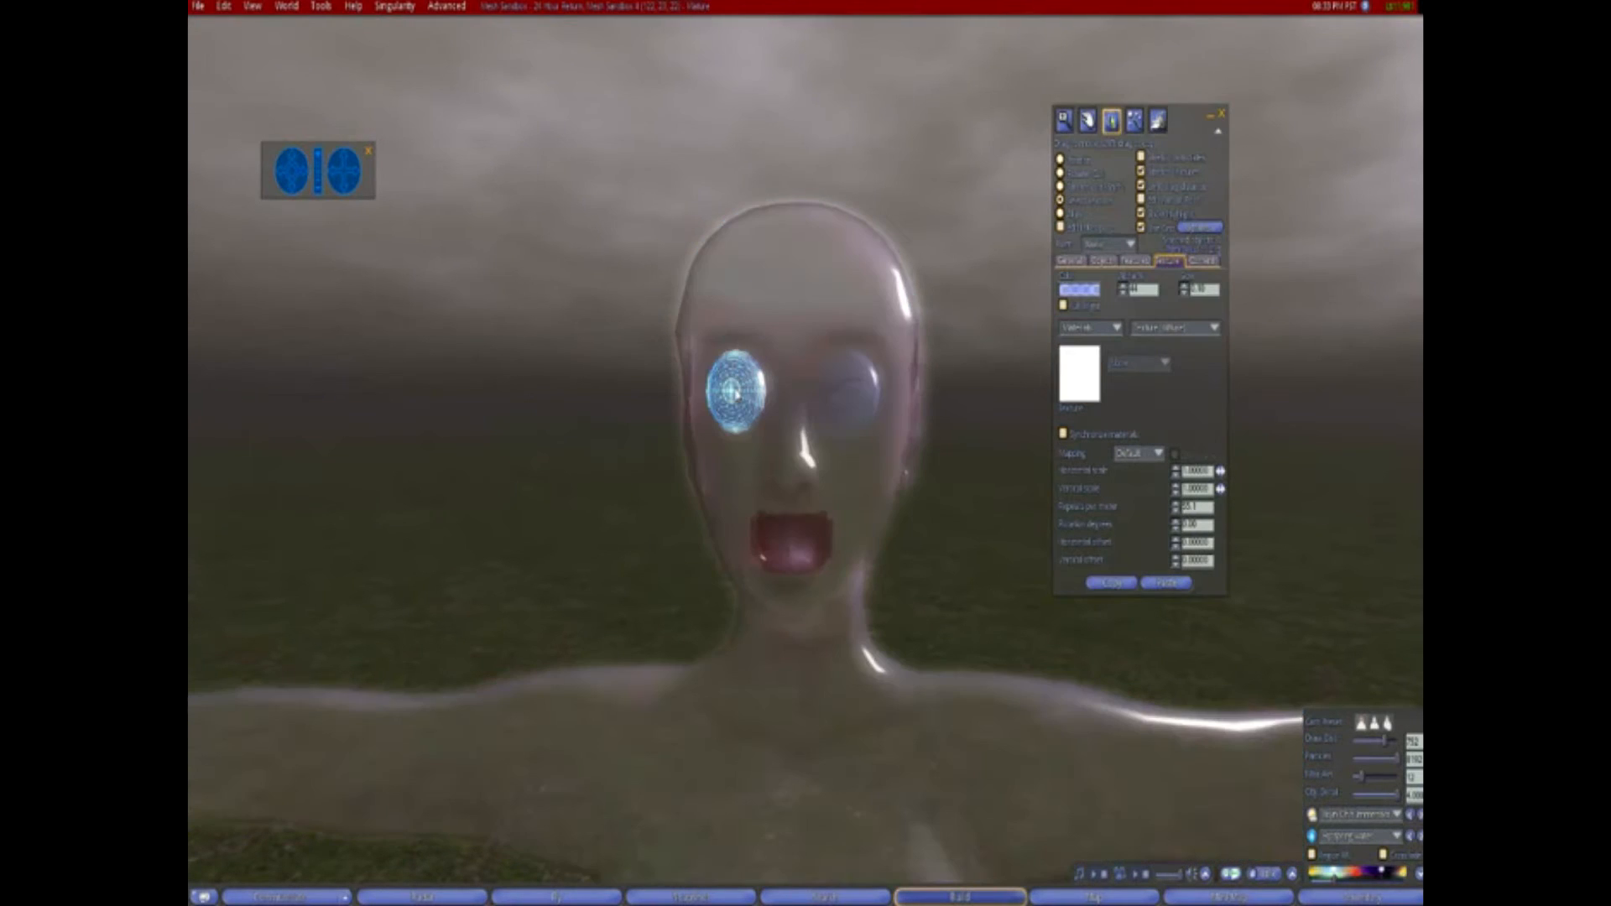
left_click(856, 390, "shift")
left_click(1142, 289)
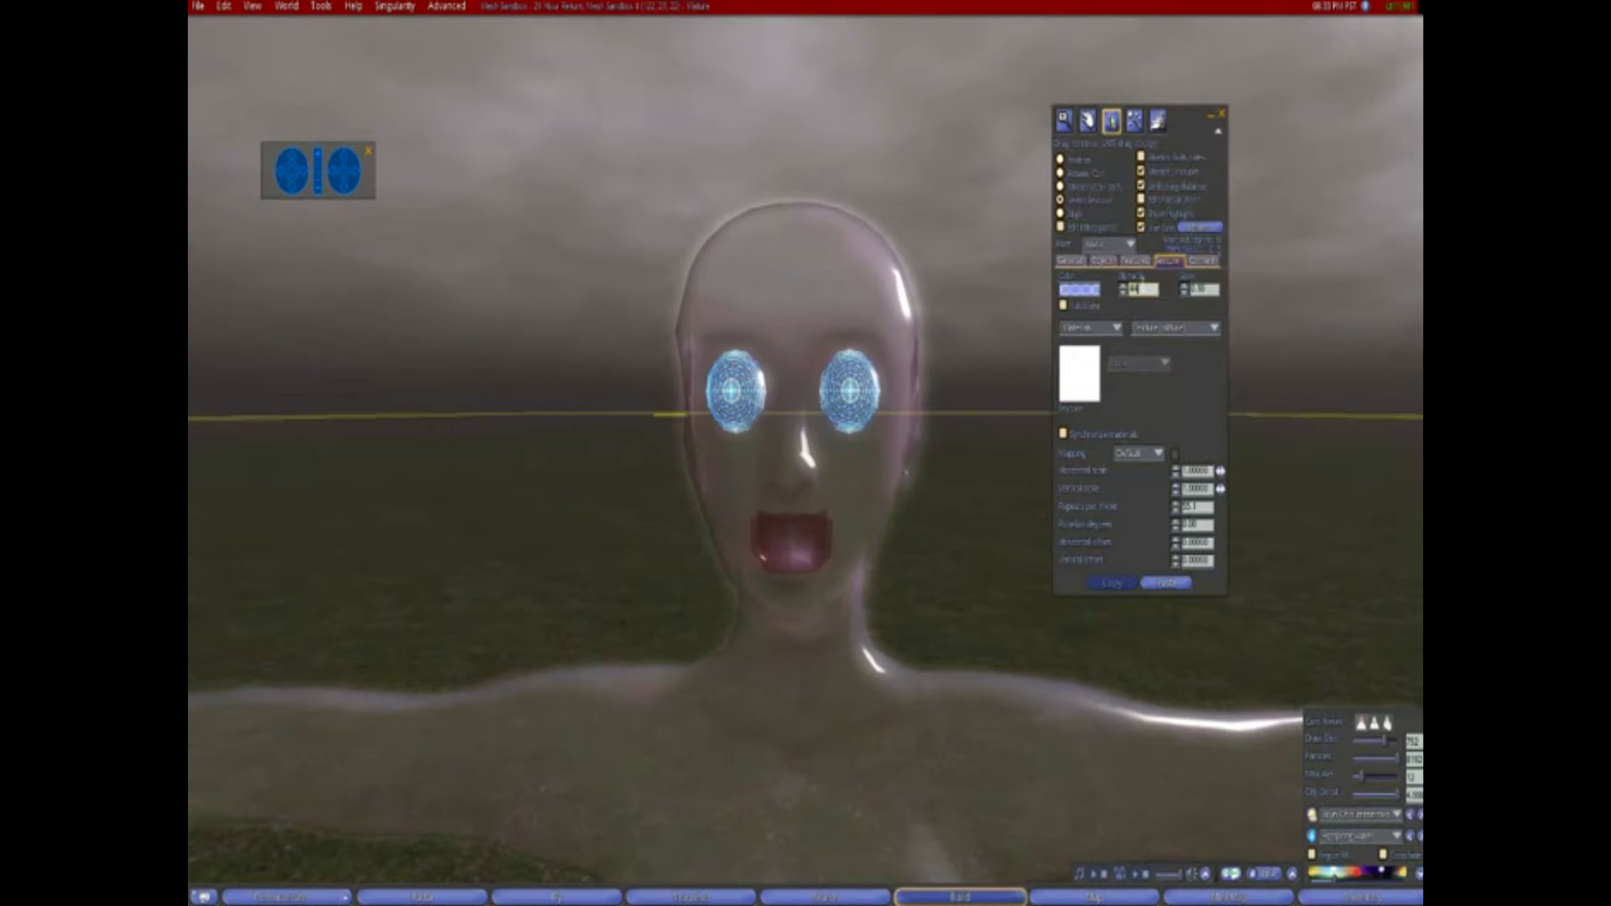
left_click(1214, 292)
scroll(1214, 291, "up", 9)
scroll(1213, 291, "down", 10)
scroll(1213, 291, "up", 10)
scroll(1214, 292, "down", 3)
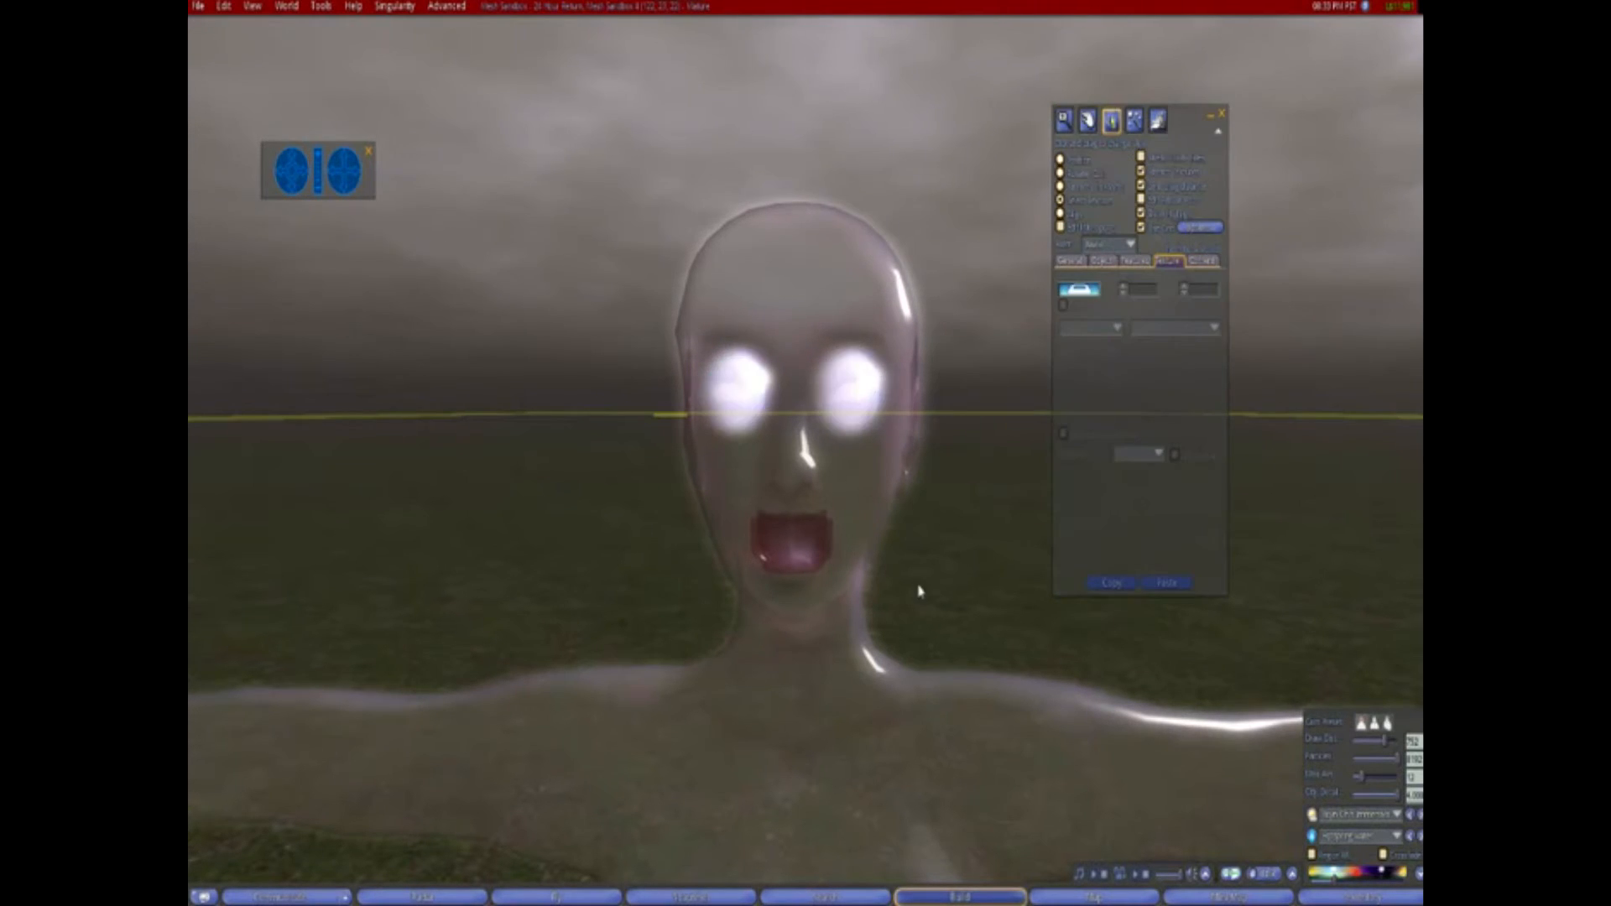
Attach the finished ghost mesh to the avatar
right_click(827, 594)
left_click(825, 656)
left_click(857, 552)
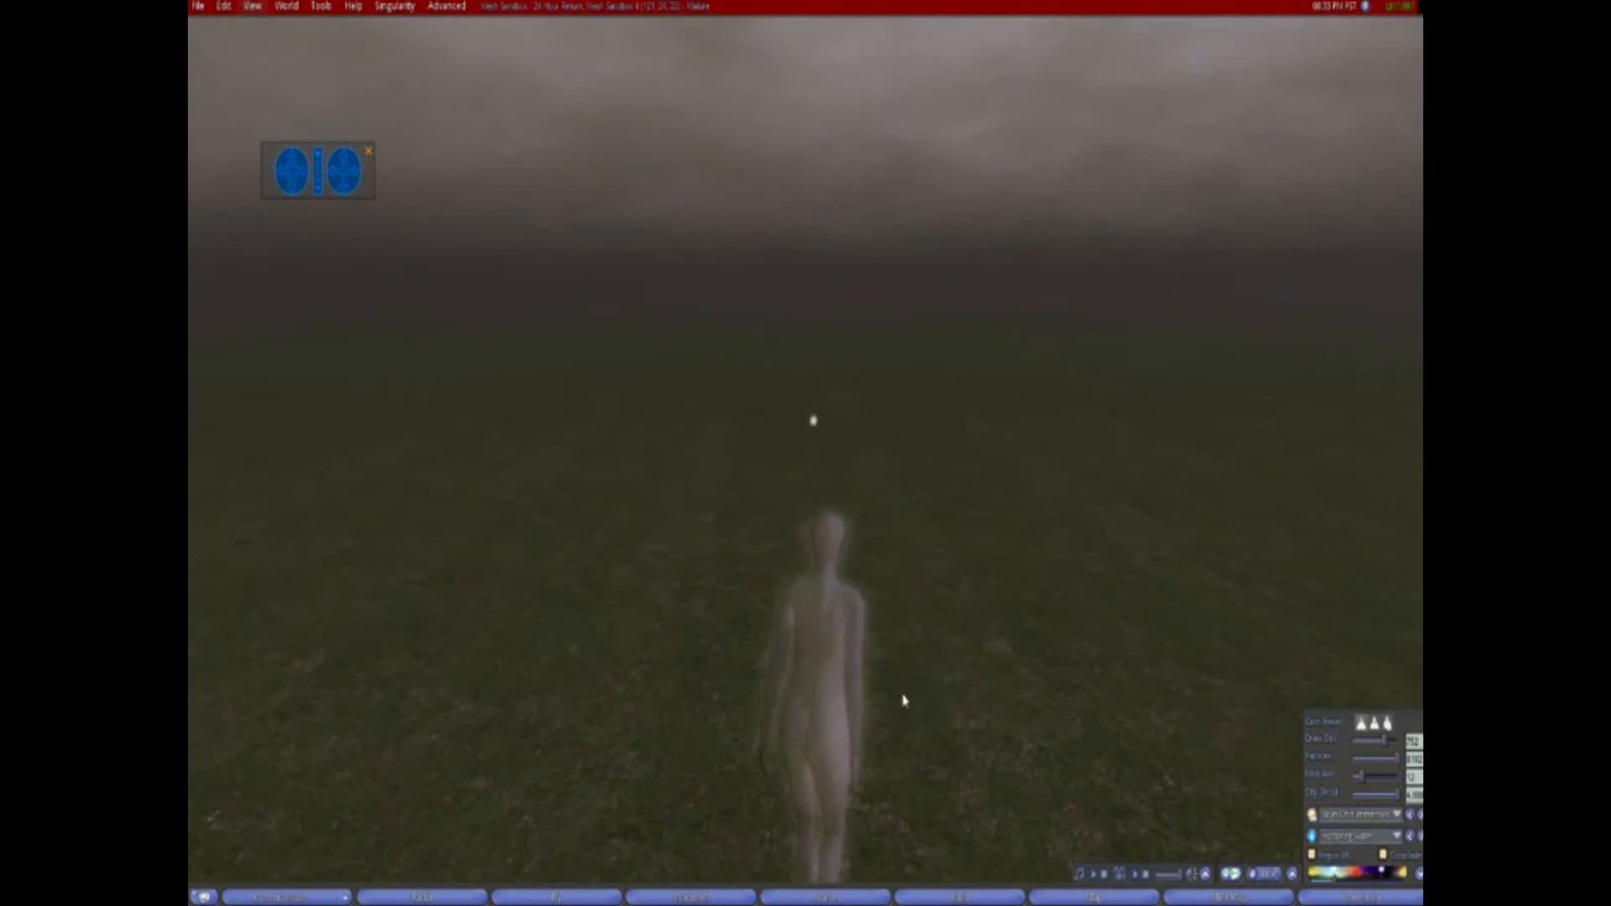
Examine the worn ghost mesh from the front and check its face and glowing eyes up close
left_click_drag(831, 638, 1158, 487, "alt")
left_click_drag(814, 252, 813, 353, "alt")
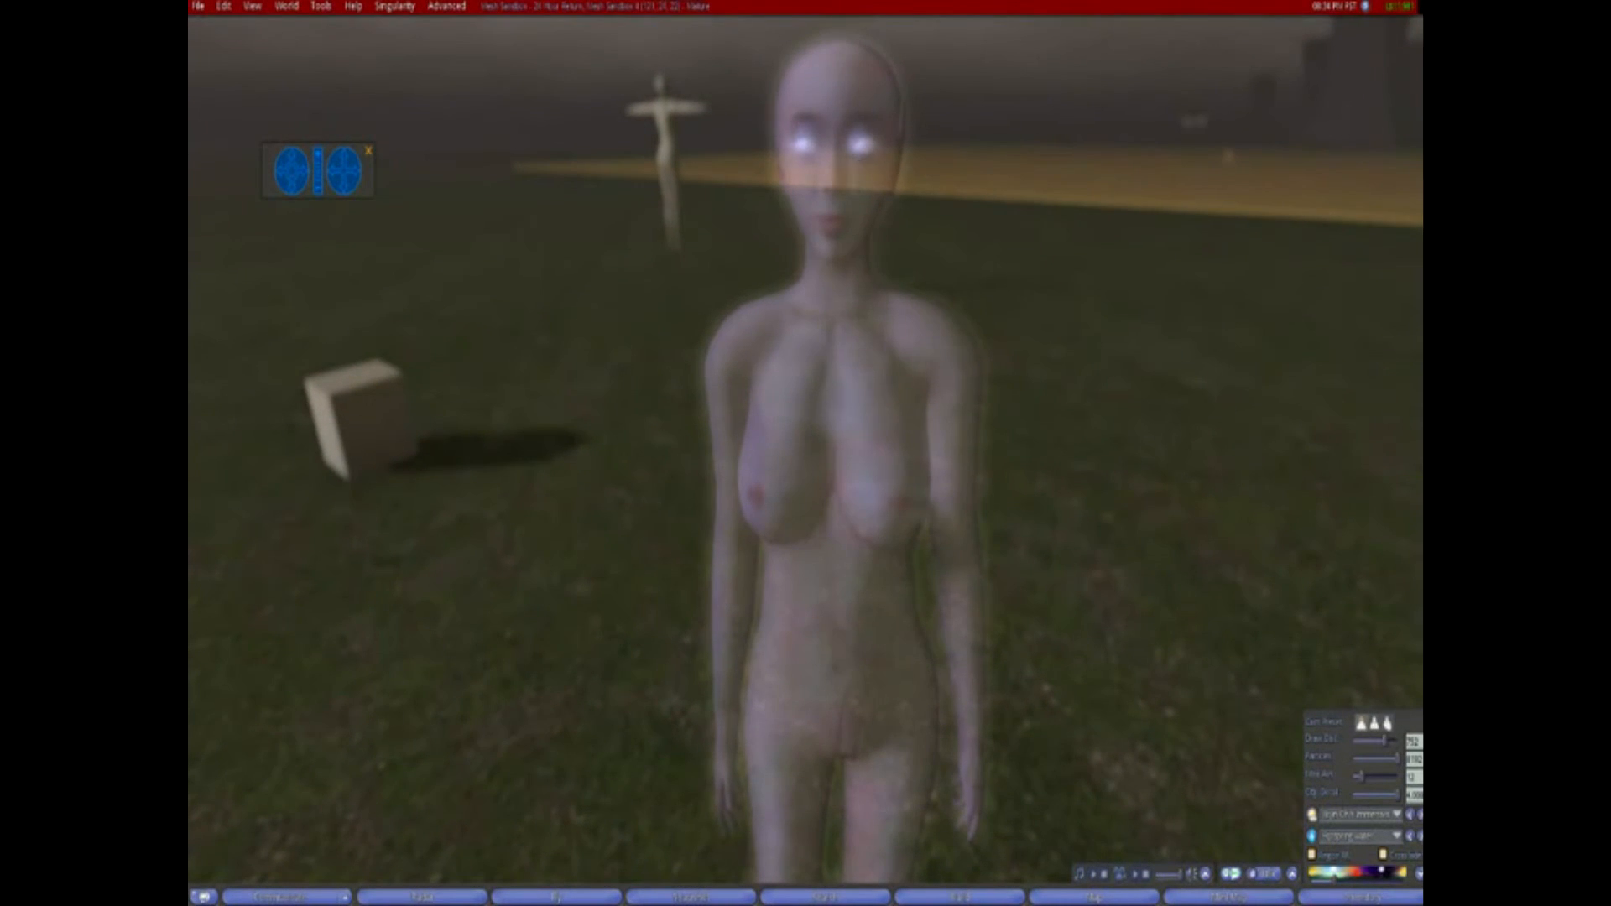
left_click_drag(831, 168, 806, 126, "alt")
left_click_drag(730, 394, 768, 421, "alt")
right_click(739, 424)
key("Escape")
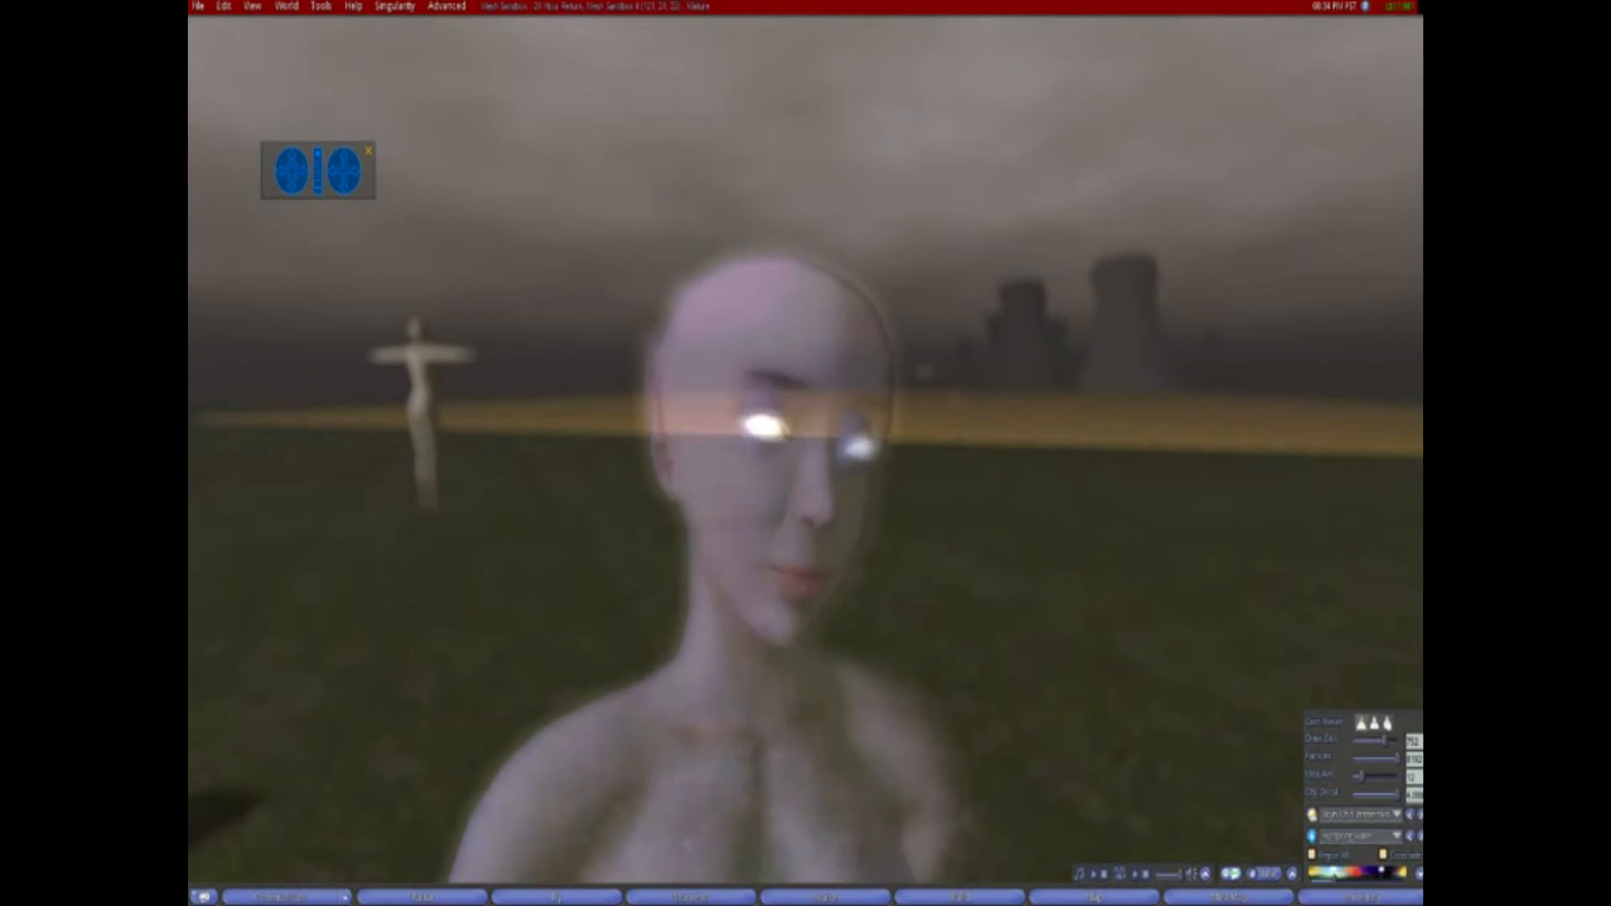
left_click_drag(755, 419, 750, 459, "ctrl+alt")
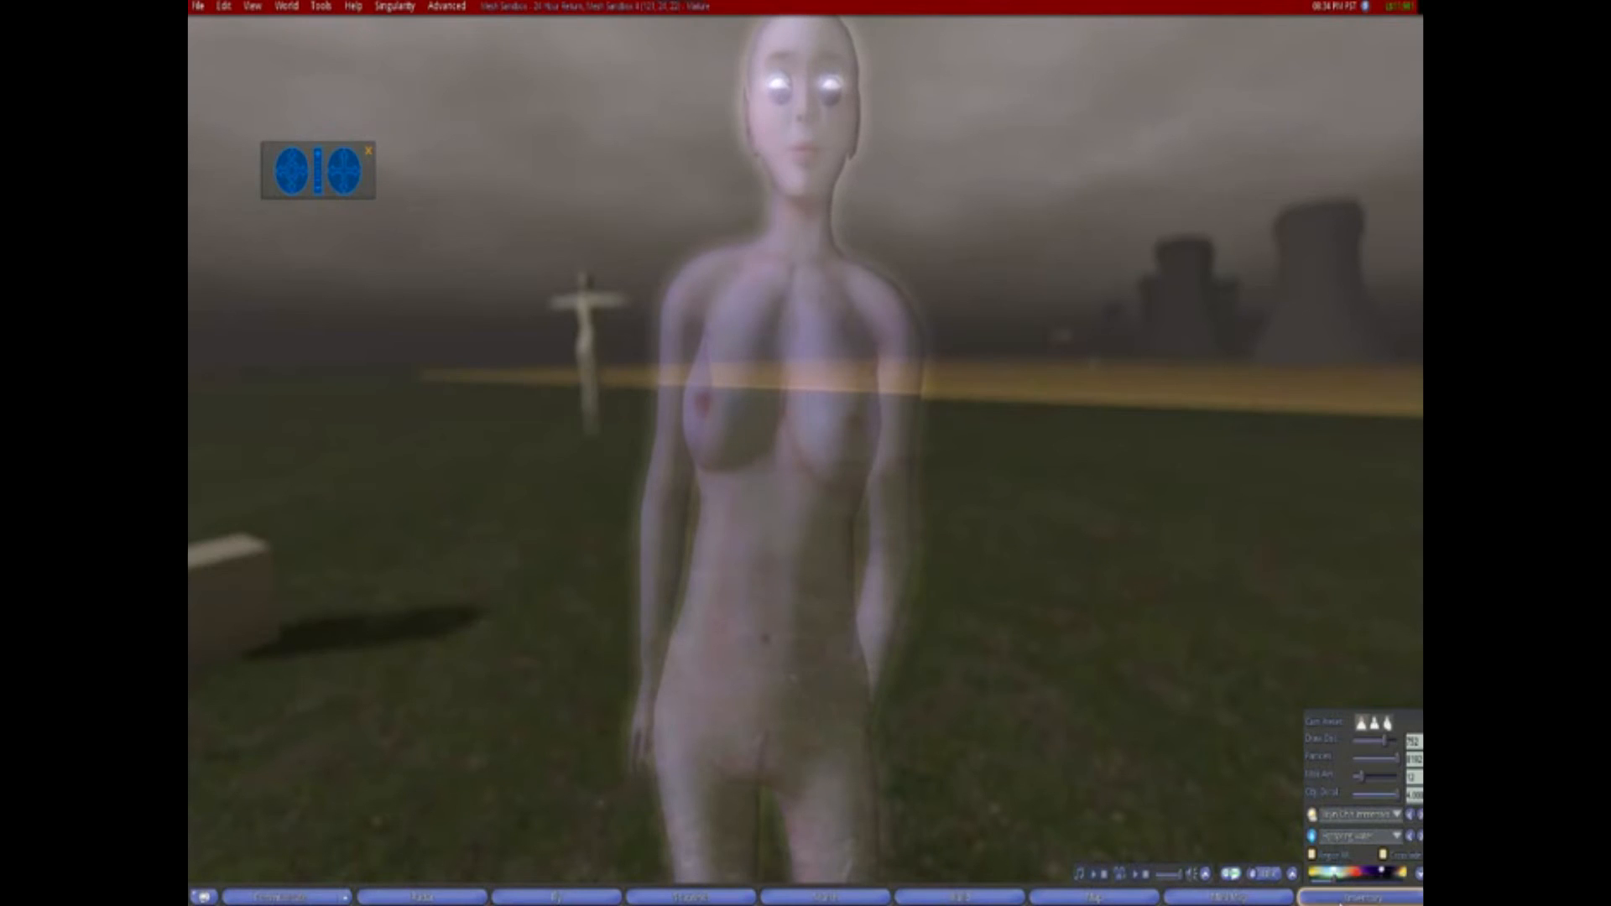
Search all inventory items for "dress"
left_click(1340, 898)
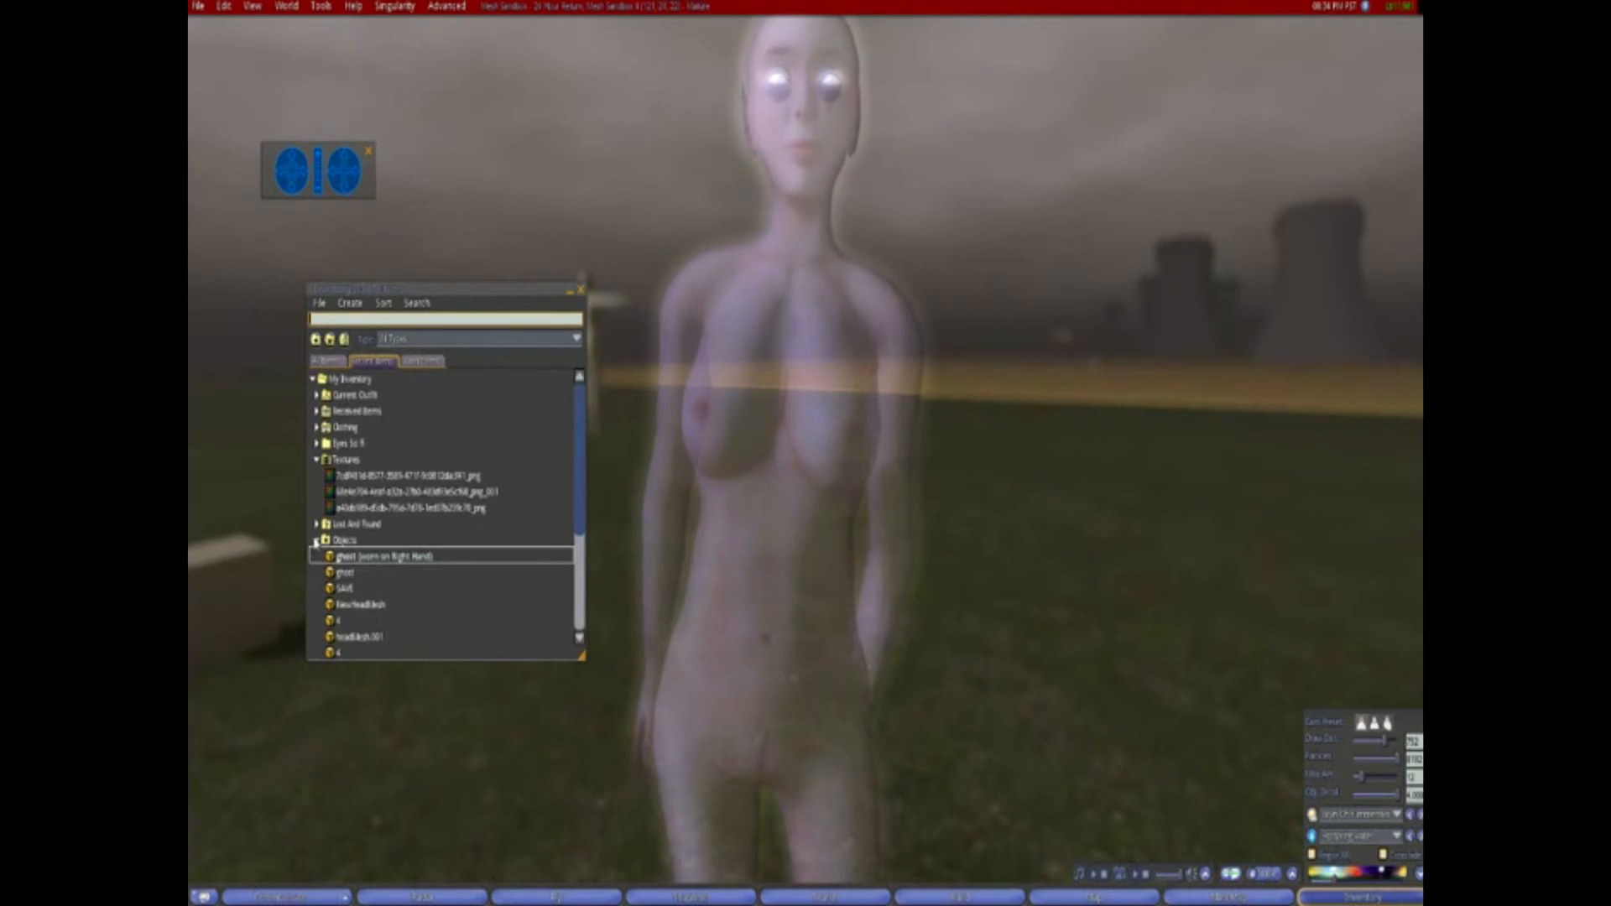
left_click(316, 541)
left_click(327, 362)
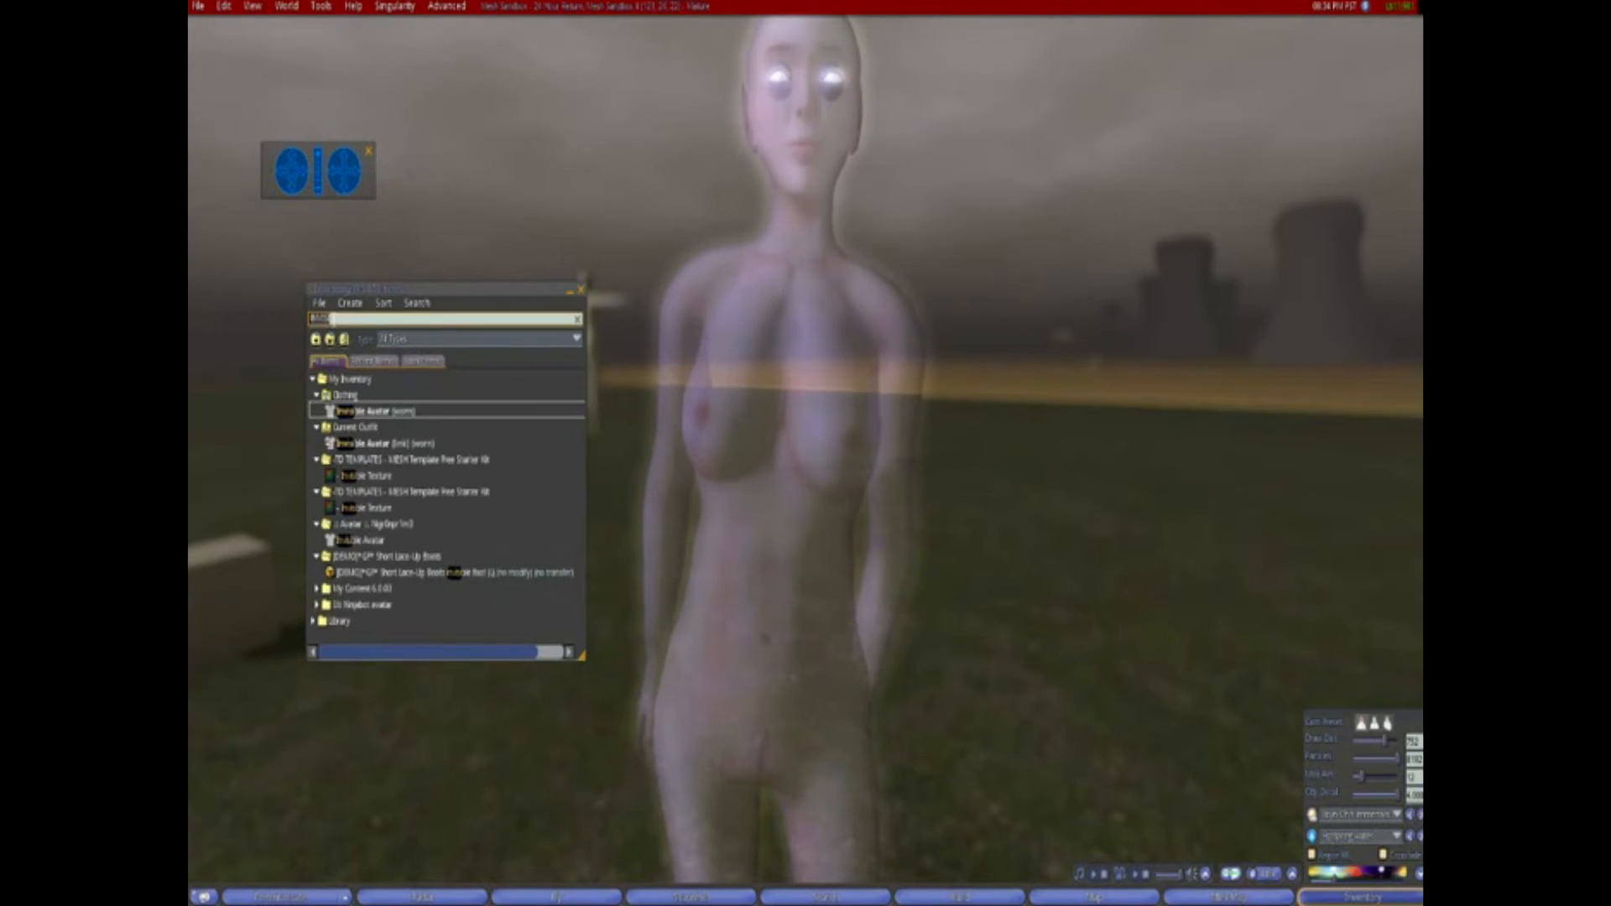
type("dress")
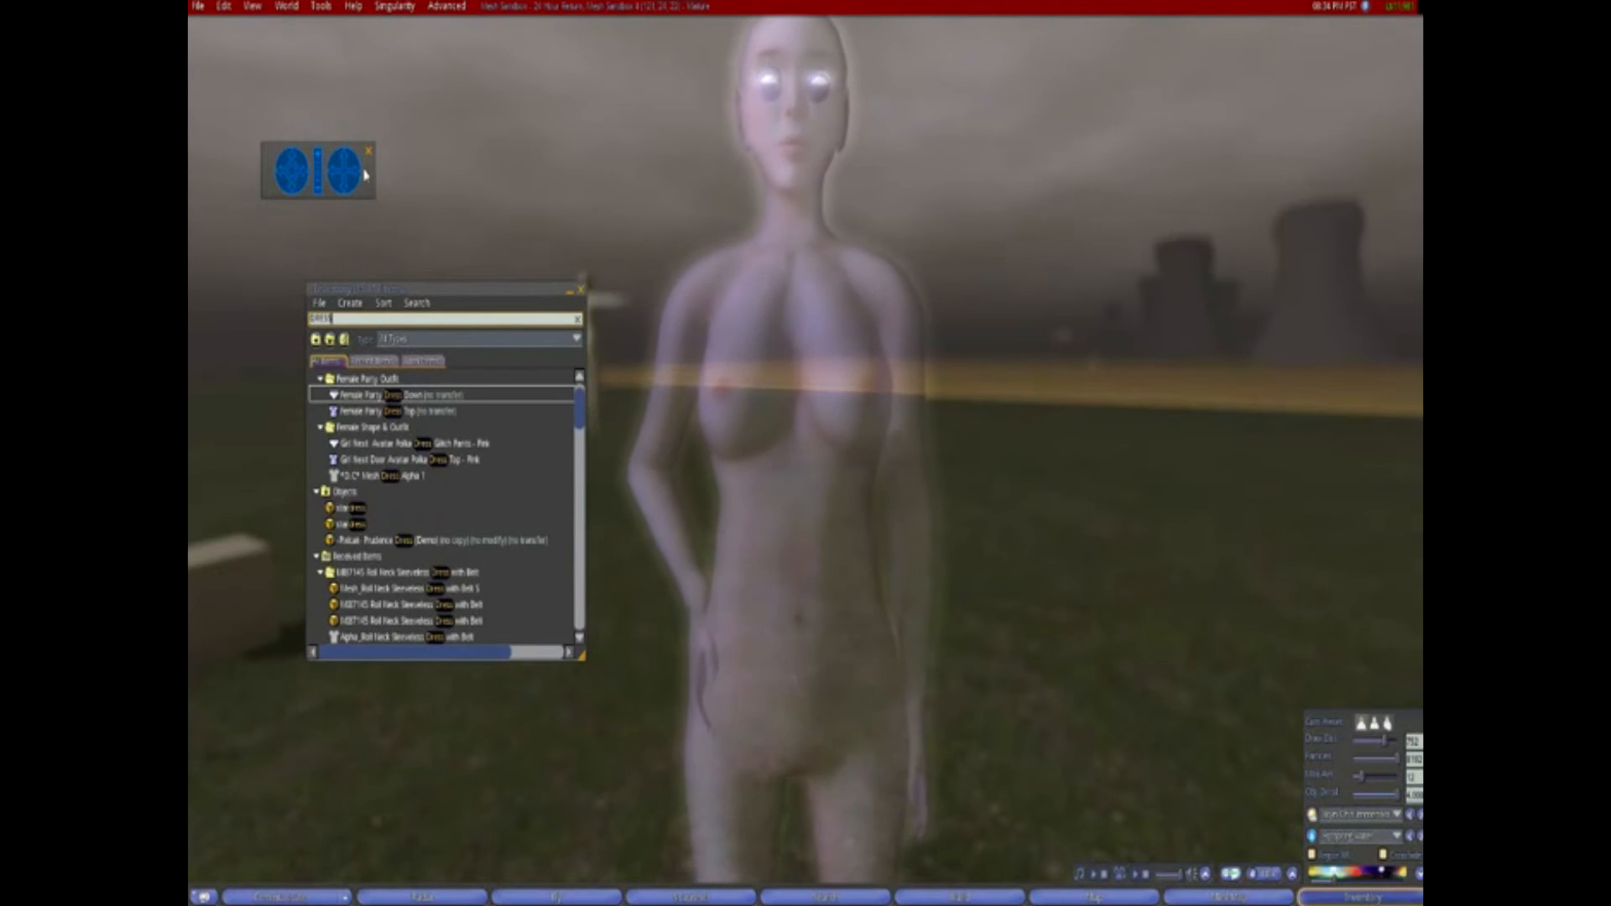
Try the Mesh_Roll Neck Sleeveless Dress with Belt S on the avatar and take it off again
scroll(377, 550, "down", 5)
right_click(373, 519)
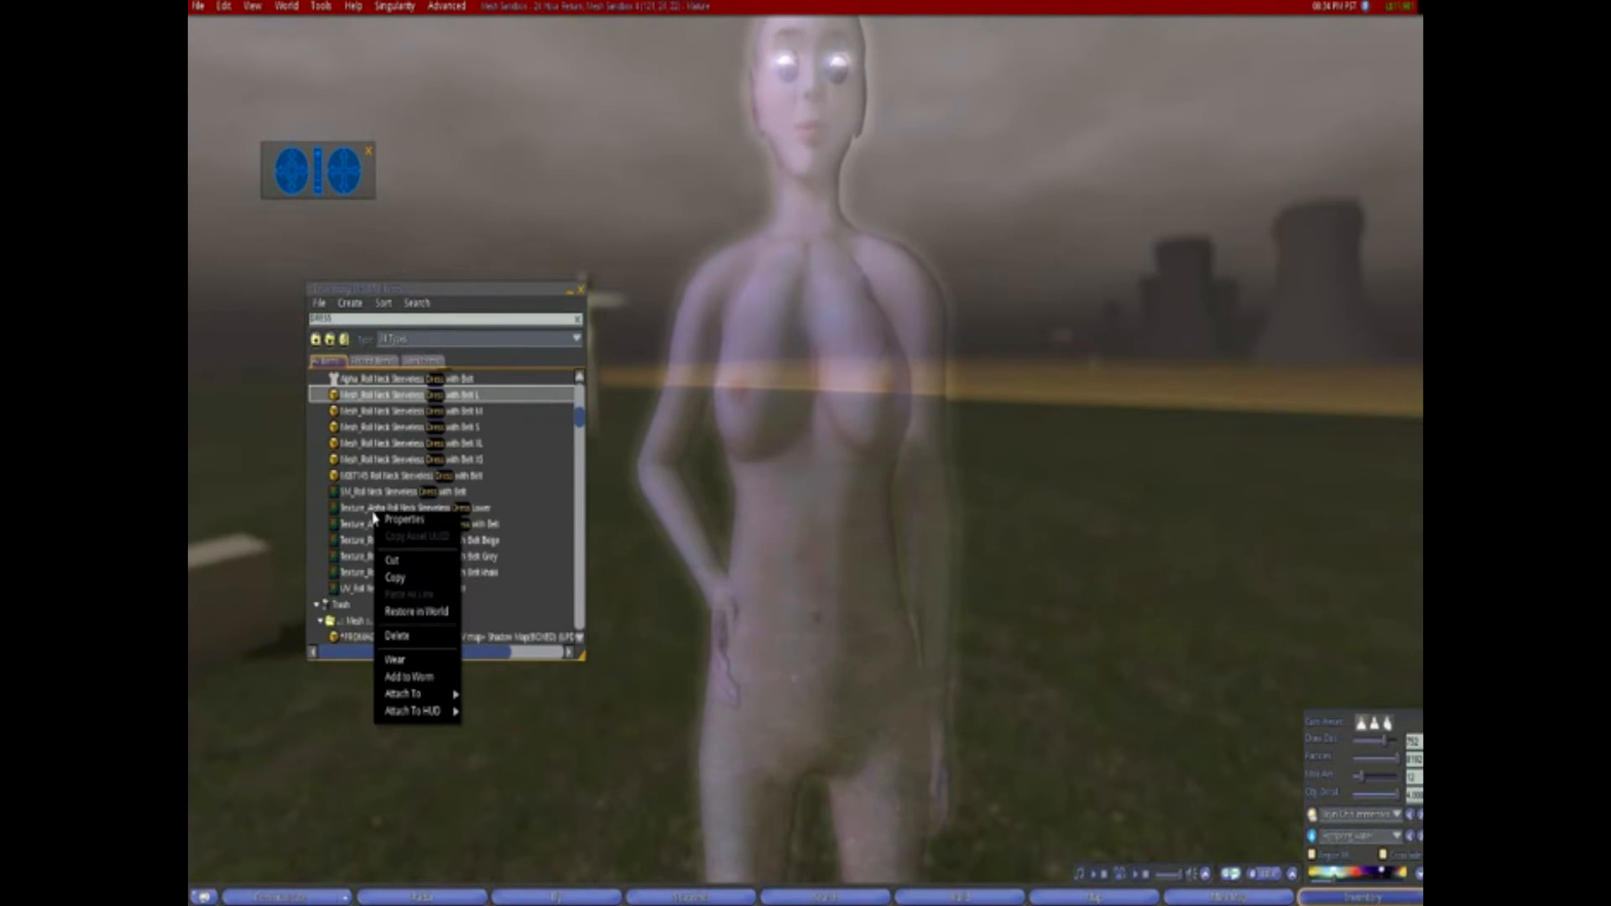
right_click(383, 427)
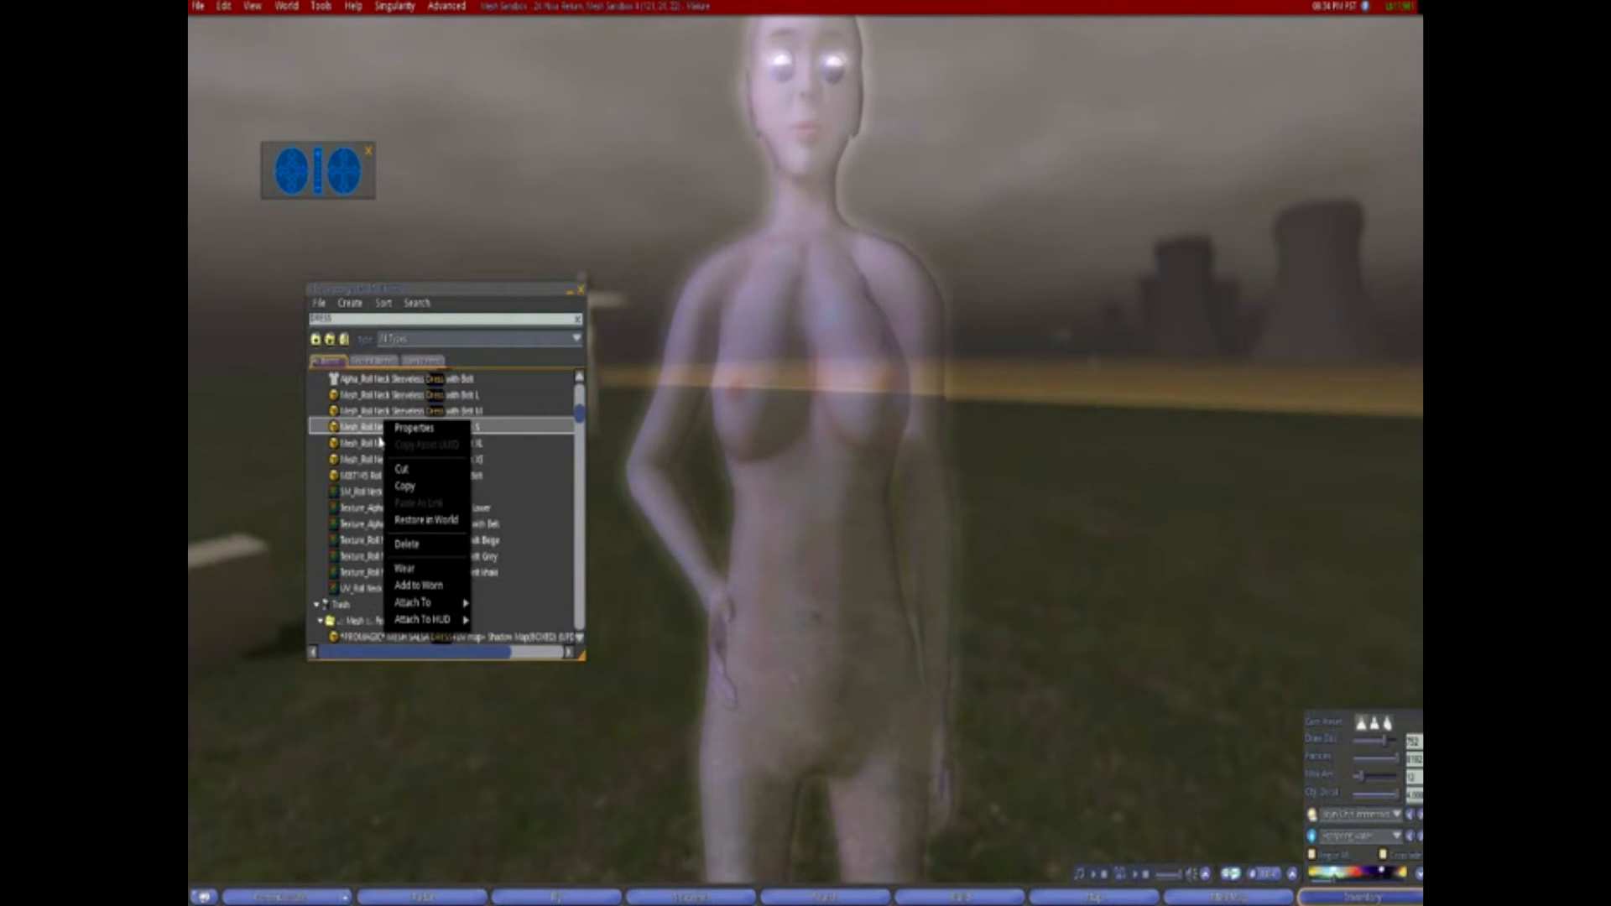
left_click(354, 412)
right_click(378, 443)
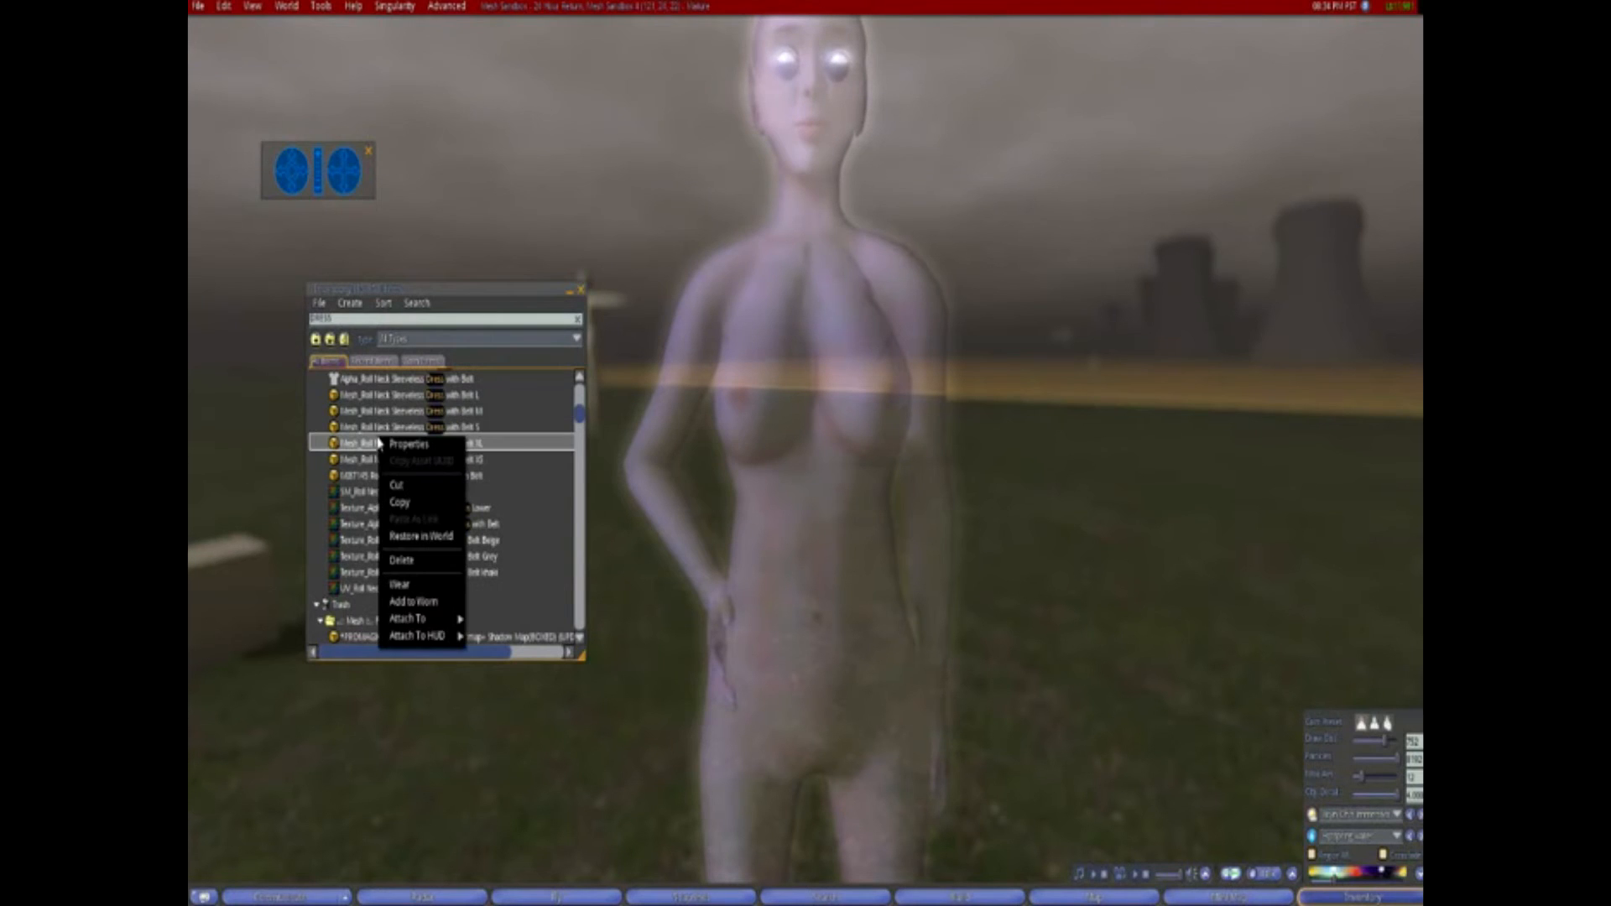
right_click(379, 428)
left_click(424, 596)
left_click_drag(823, 530, 806, 454, "alt")
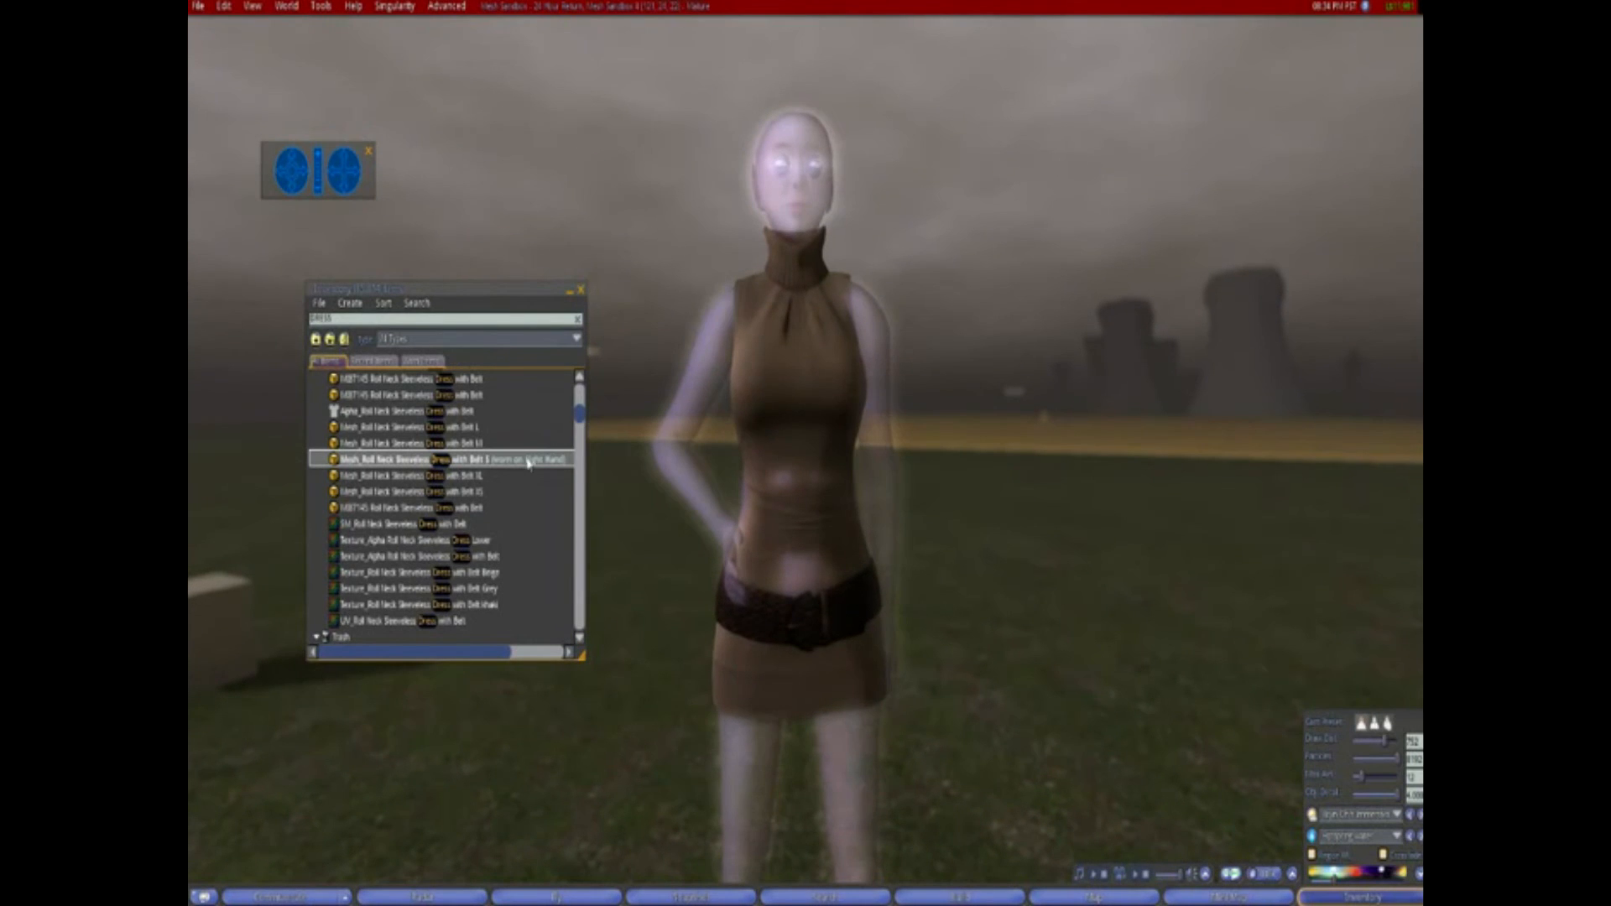
double_click(499, 461)
Attach the Mesh_Roll Neck Sleeveless Dress with Belt M to the avatar
left_click(477, 411)
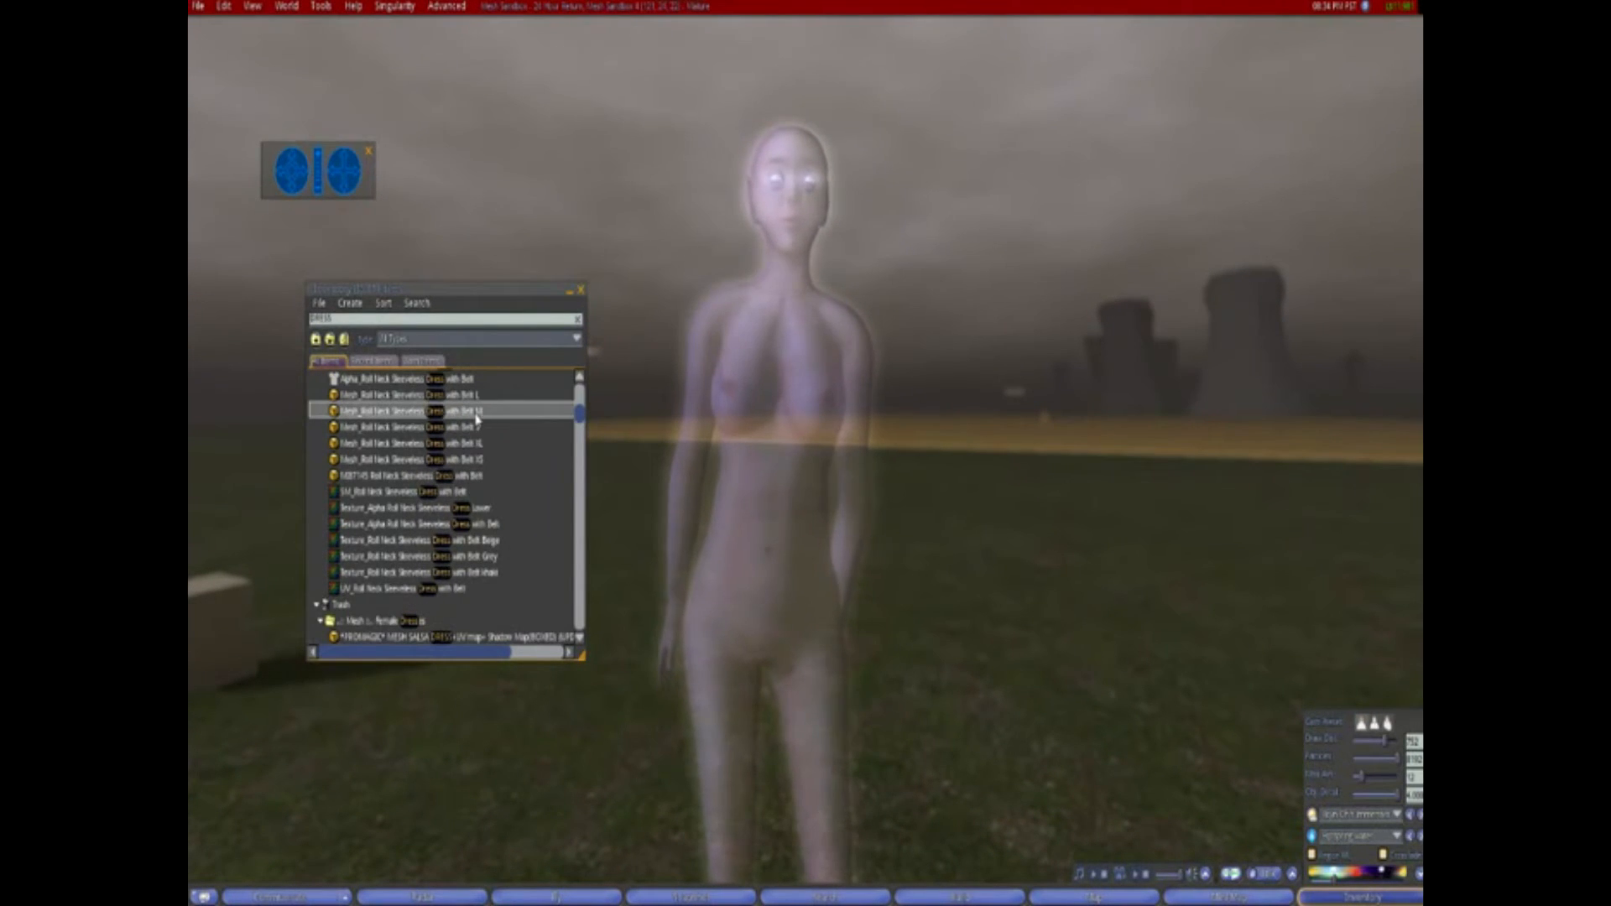
right_click(477, 411)
left_click(561, 579)
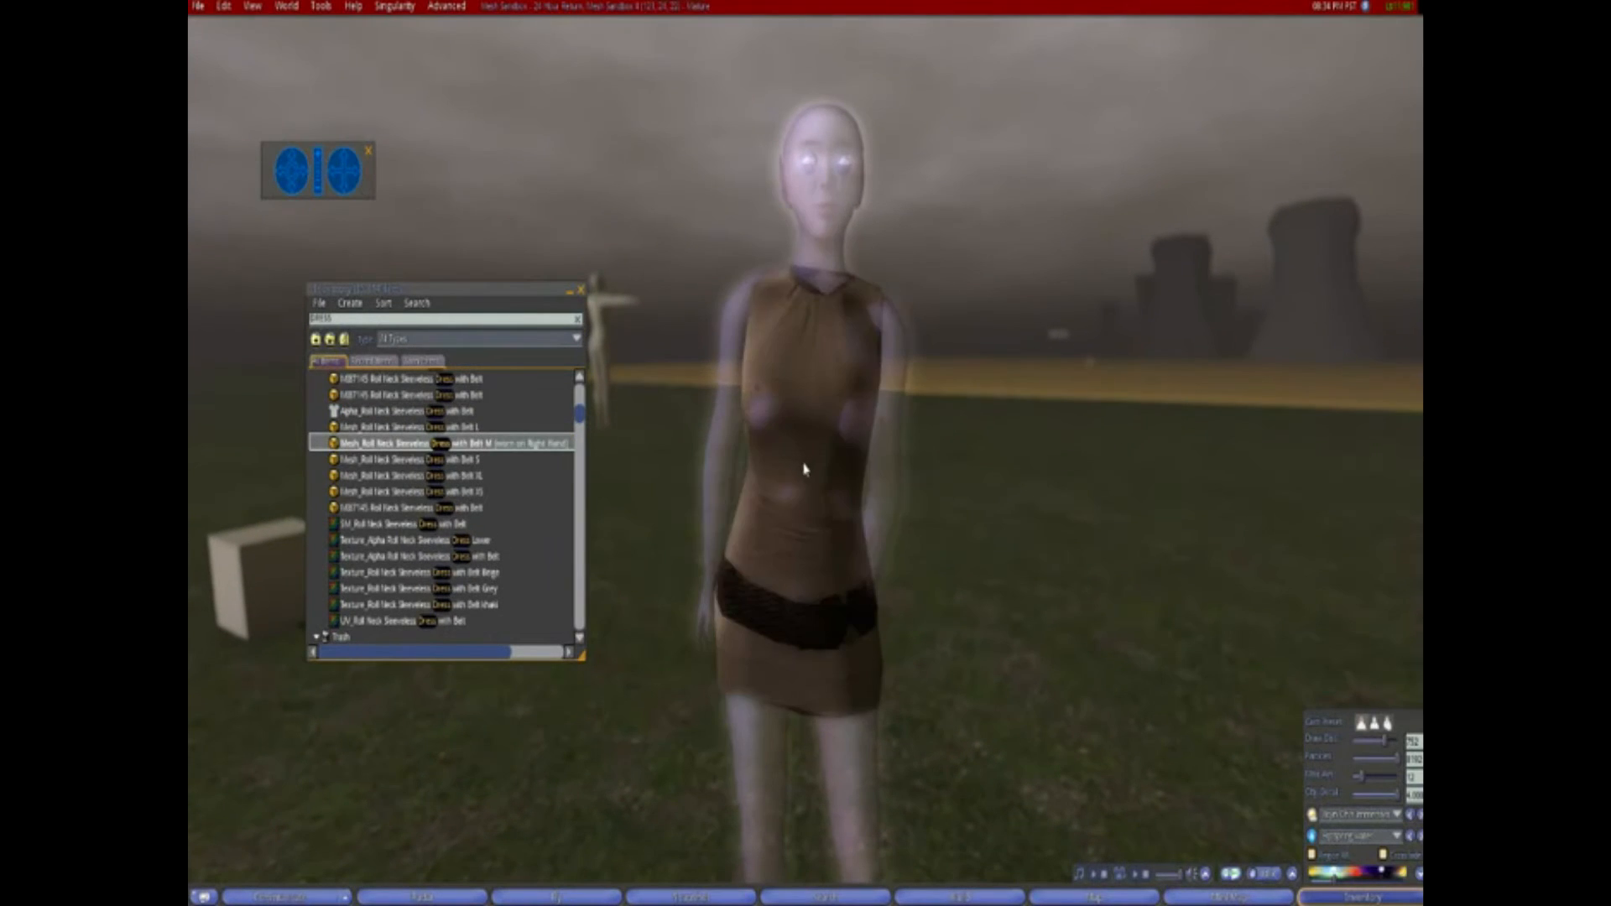
Place a copy of the Mesh_Roll Neck Sleeveless Dress with Belt M on the ground beside the avatar and open it for editing
right_click(789, 413)
left_click_drag(433, 445, 1008, 779)
right_click(1031, 710)
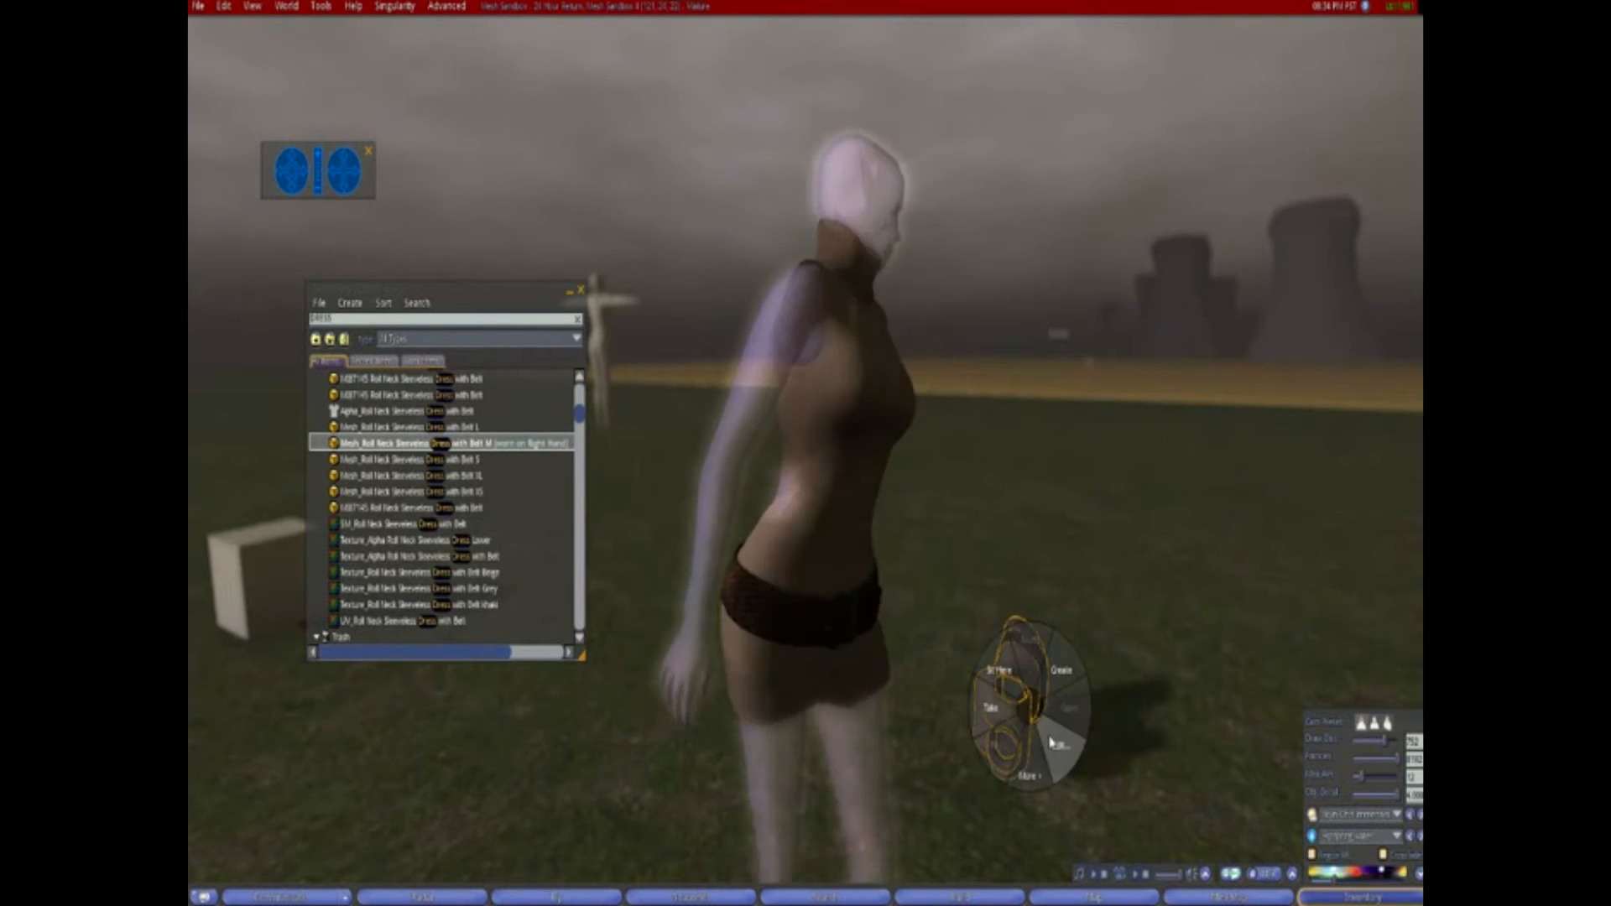
left_click(1054, 744)
Make the dress on the ground translucent, checking the ghost body's transparency and setting the dress to match
double_click(1151, 290)
type("90")
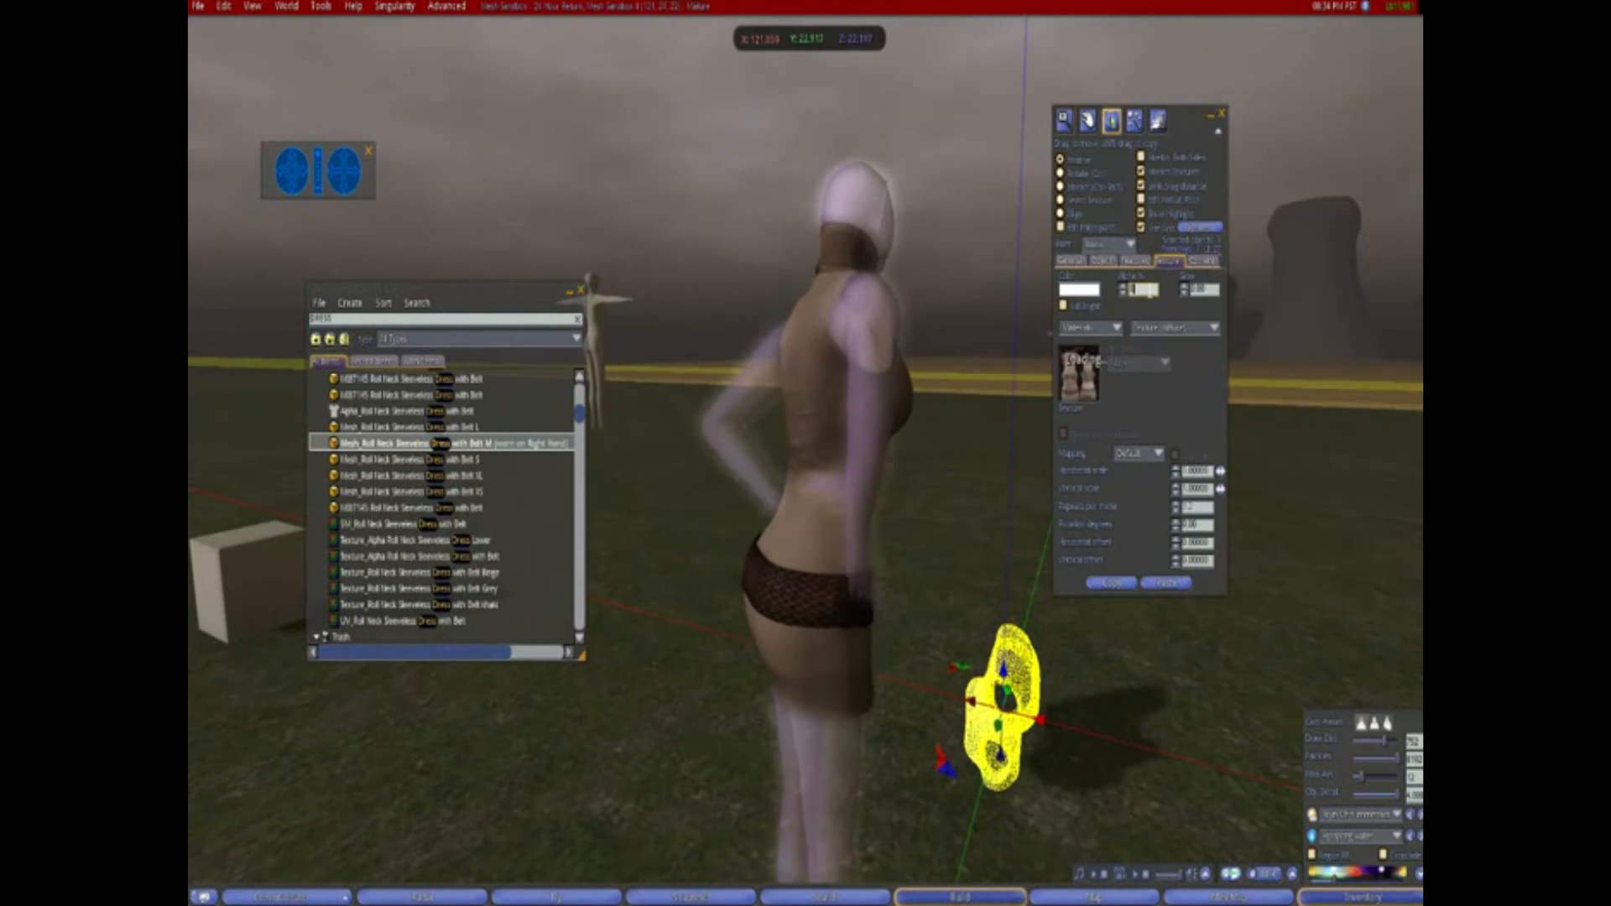
key("Return")
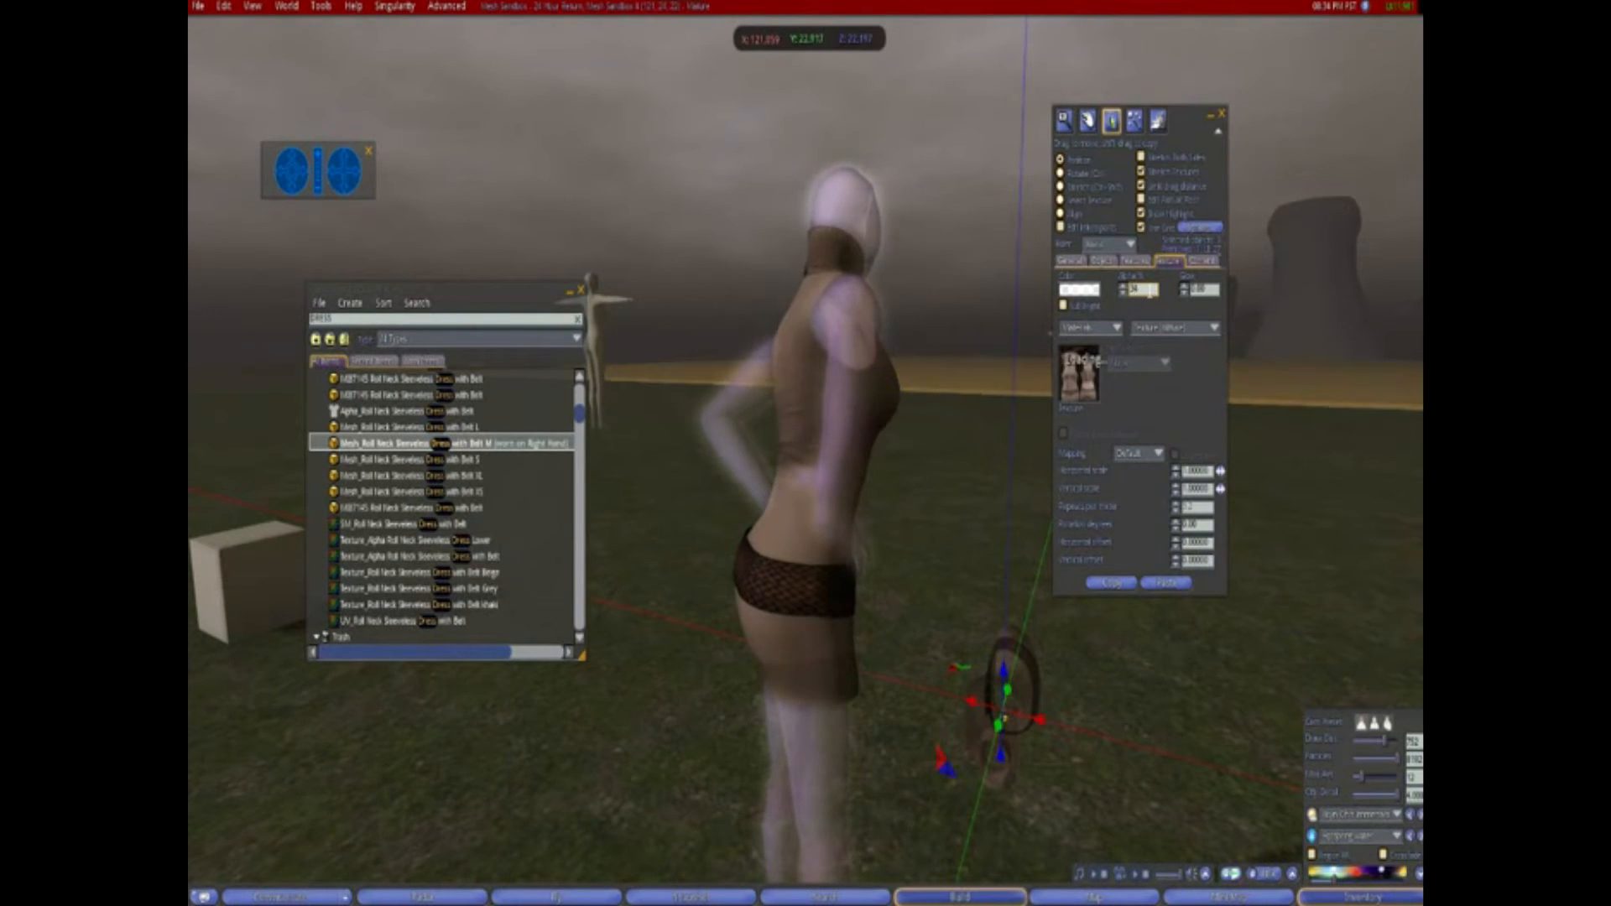
left_click(850, 466)
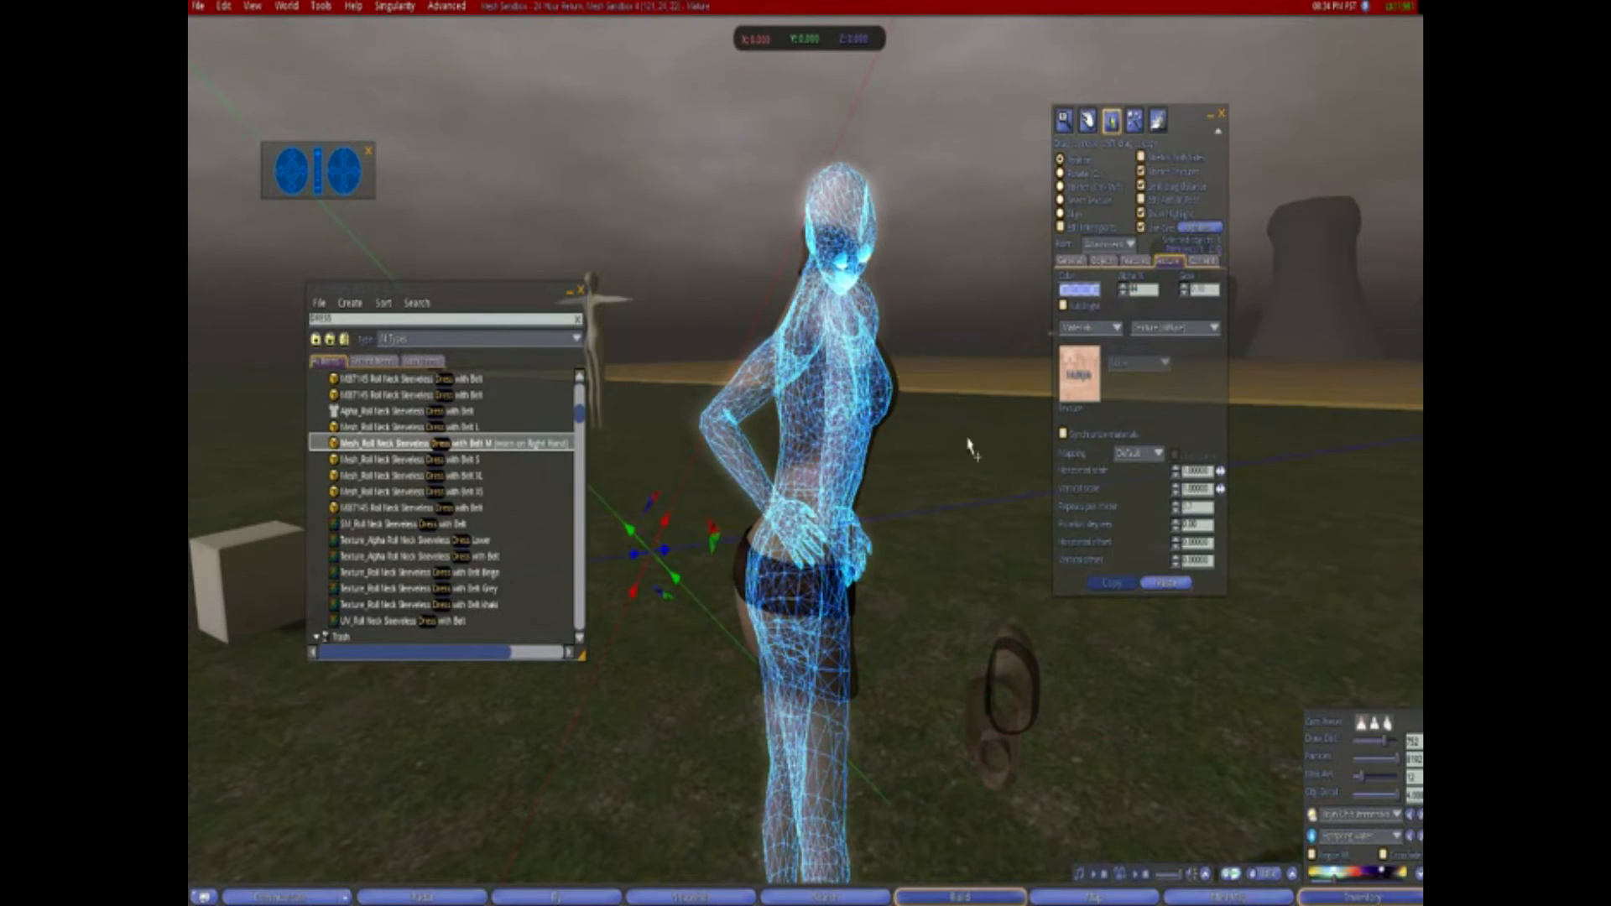
left_click(1021, 729)
double_click(1149, 292)
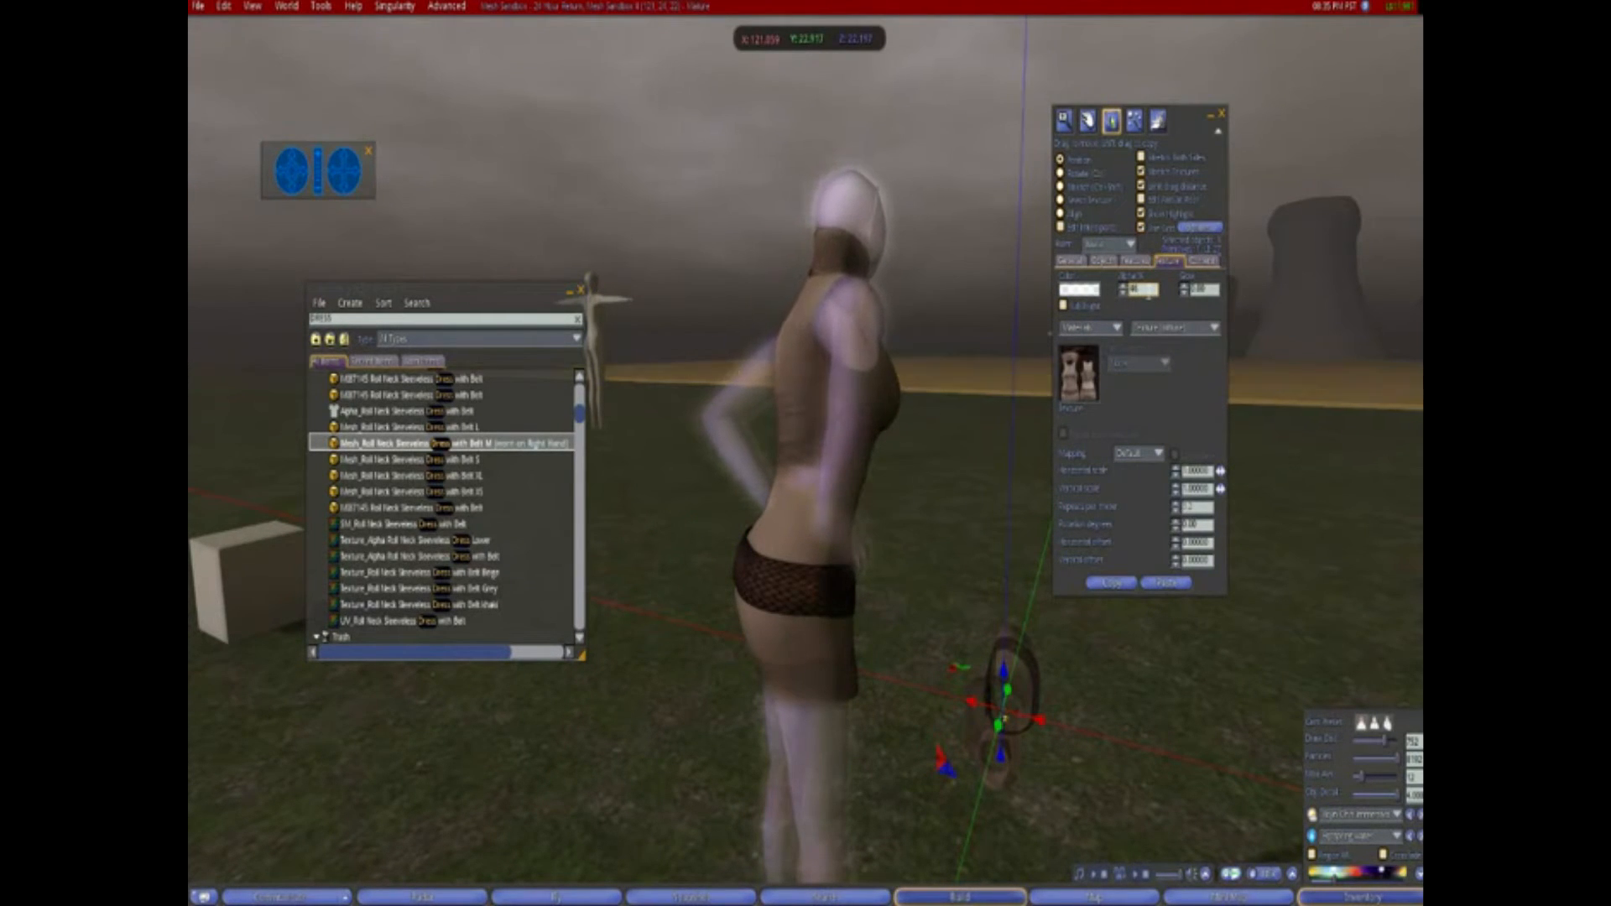
Take the worn, unedited Mesh_Roll Neck Sleeveless Dress with Belt M off the avatar
right_click(1017, 690)
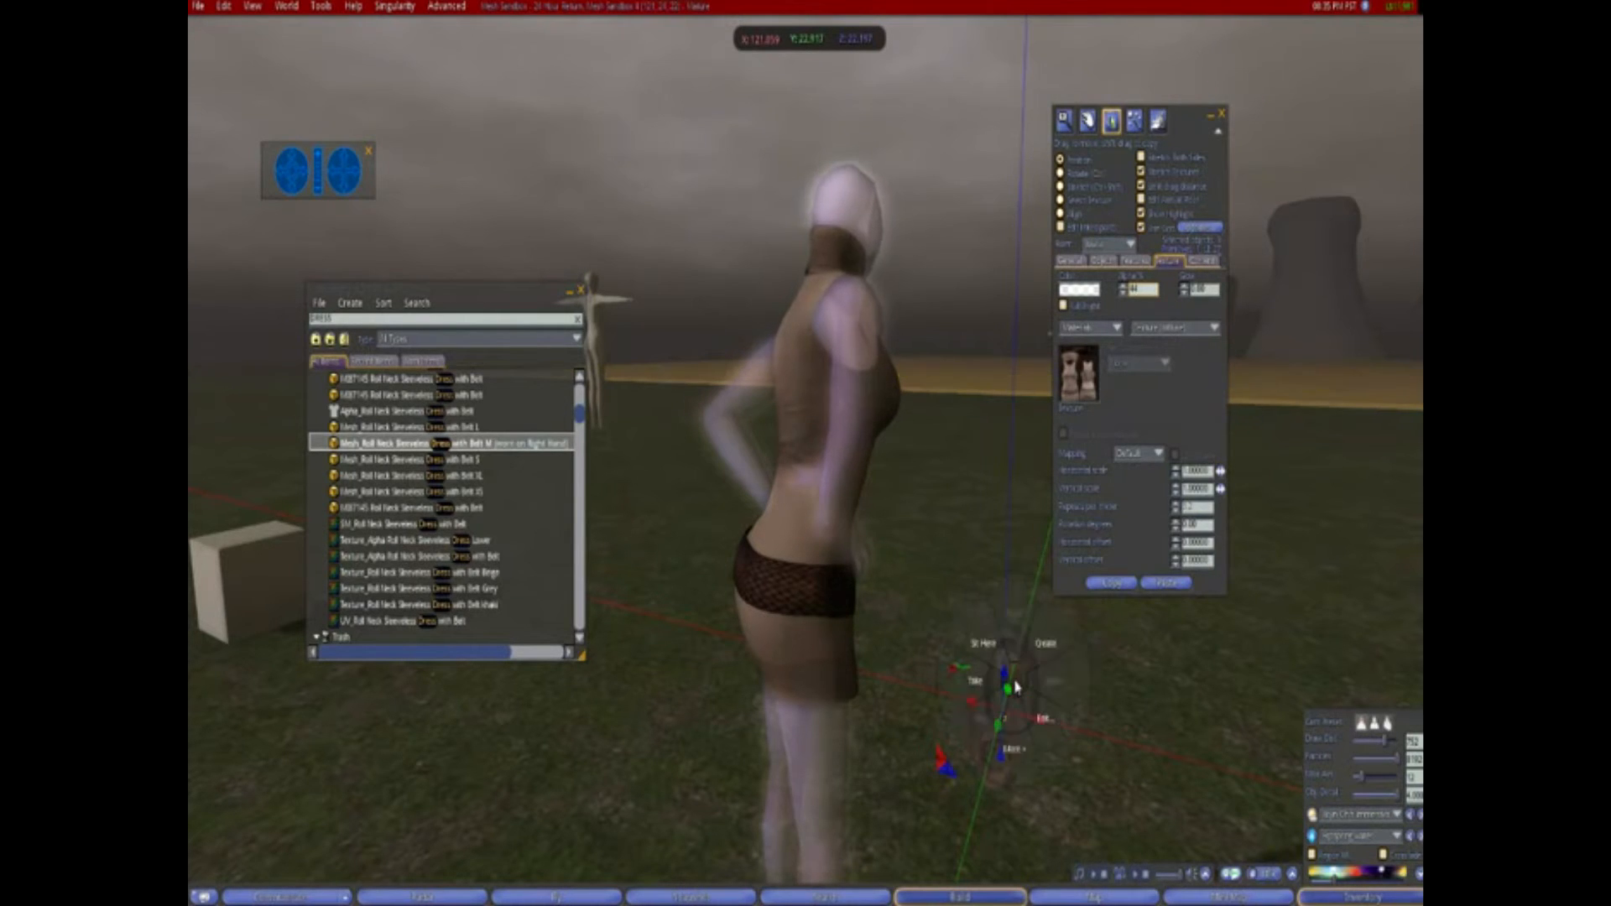
left_click(437, 451)
scroll(439, 462, "up", 2)
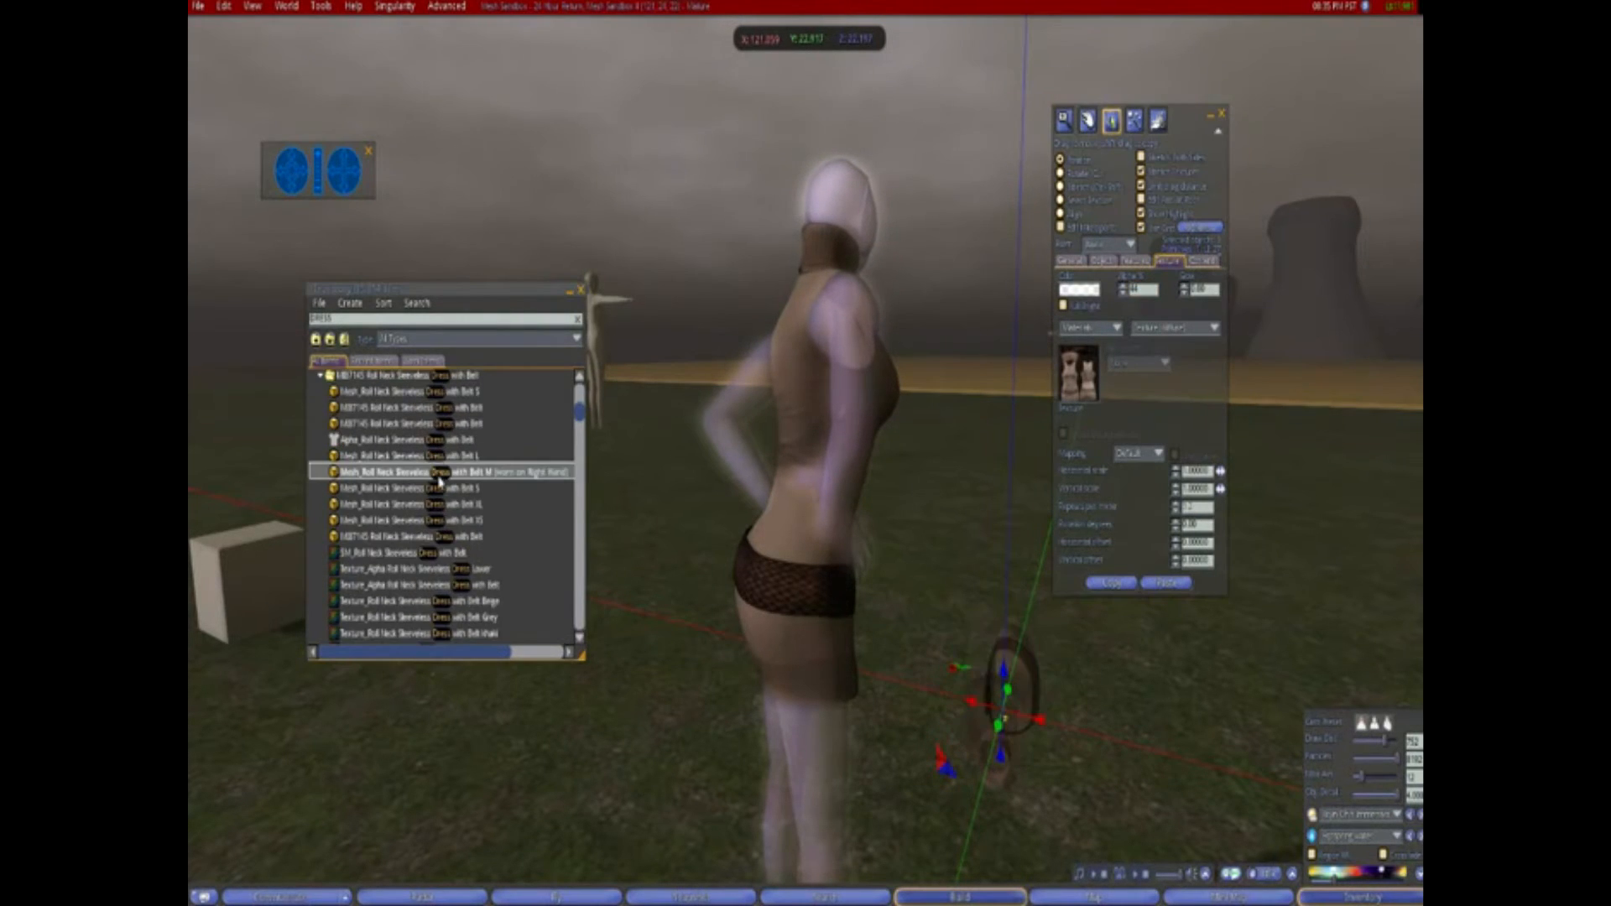
double_click(457, 532)
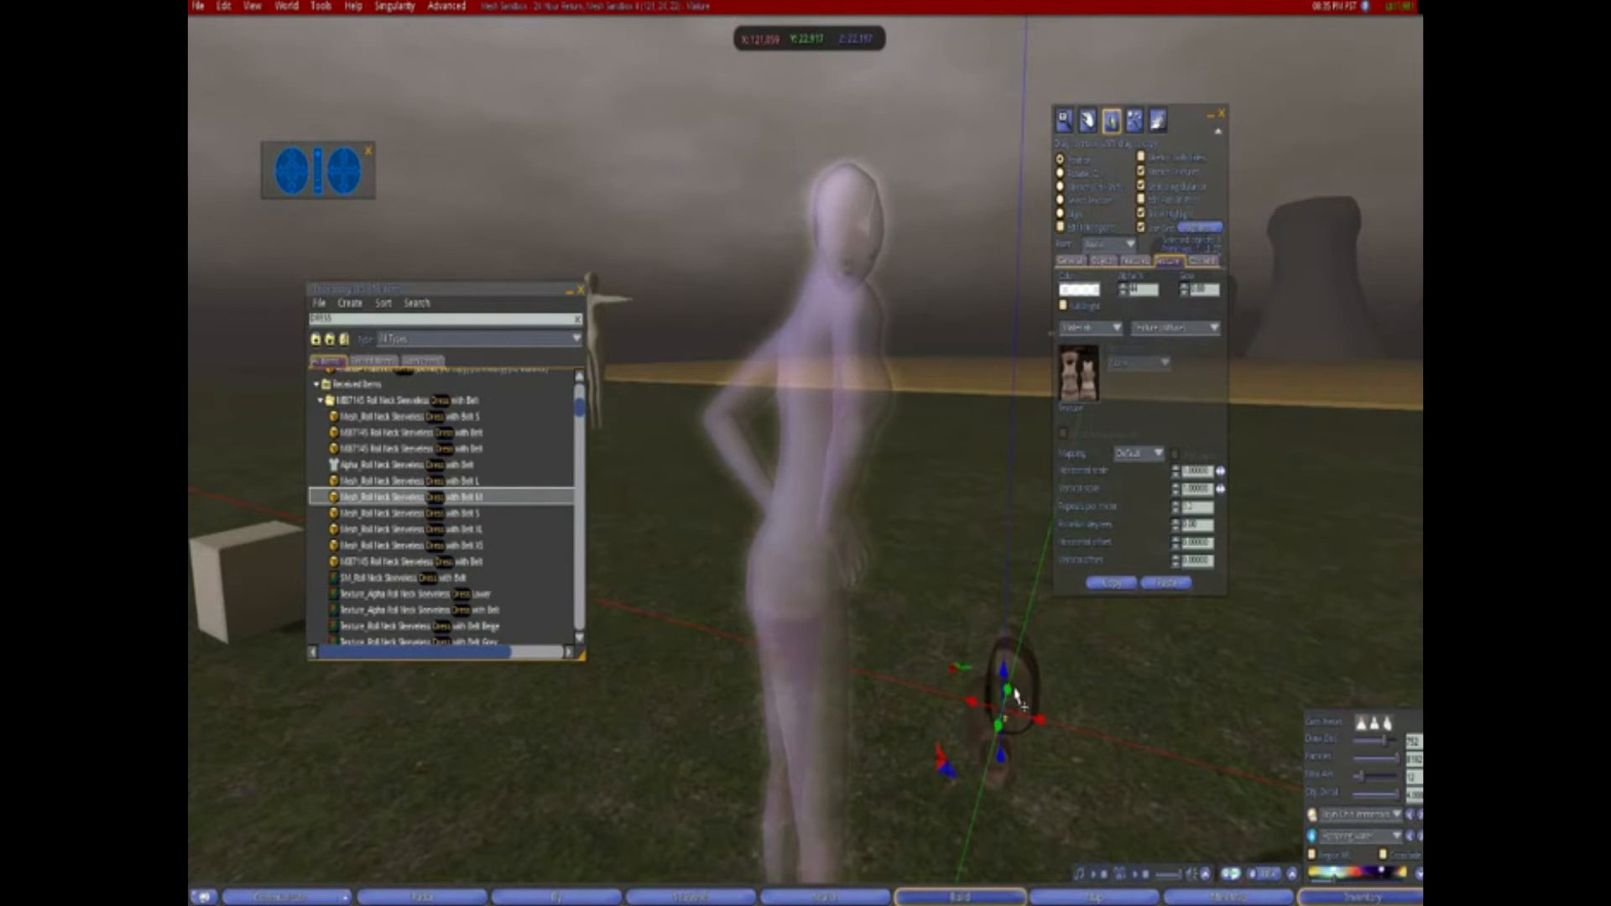
Take the edited translucent dress from the ground back into the inventory
left_click(1009, 751)
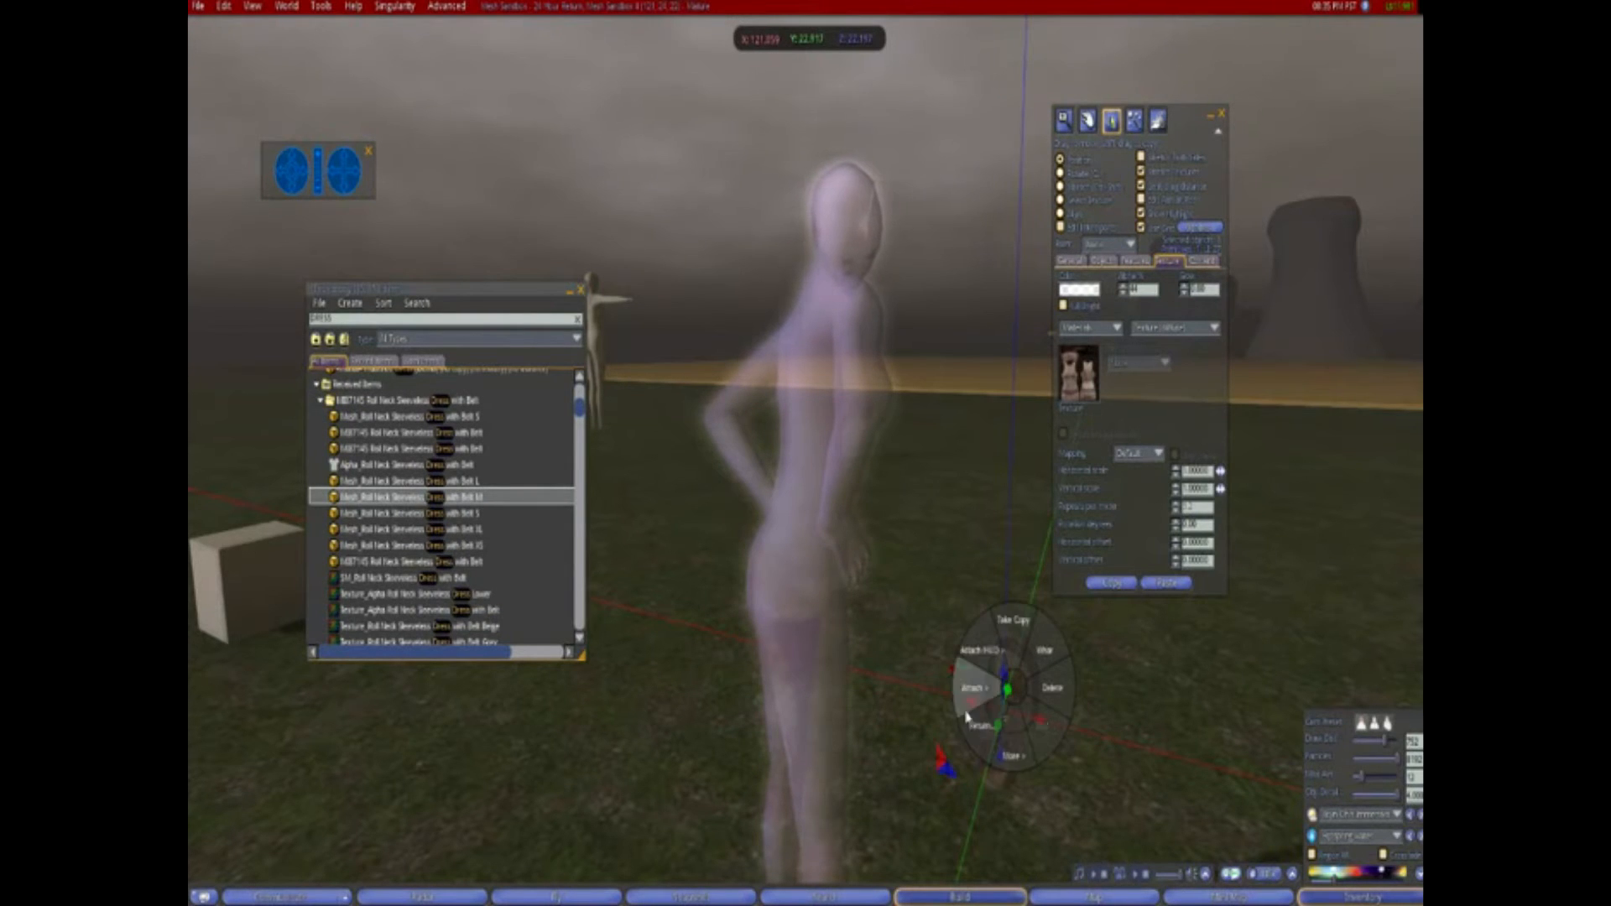
left_click(1092, 737)
right_click(986, 695)
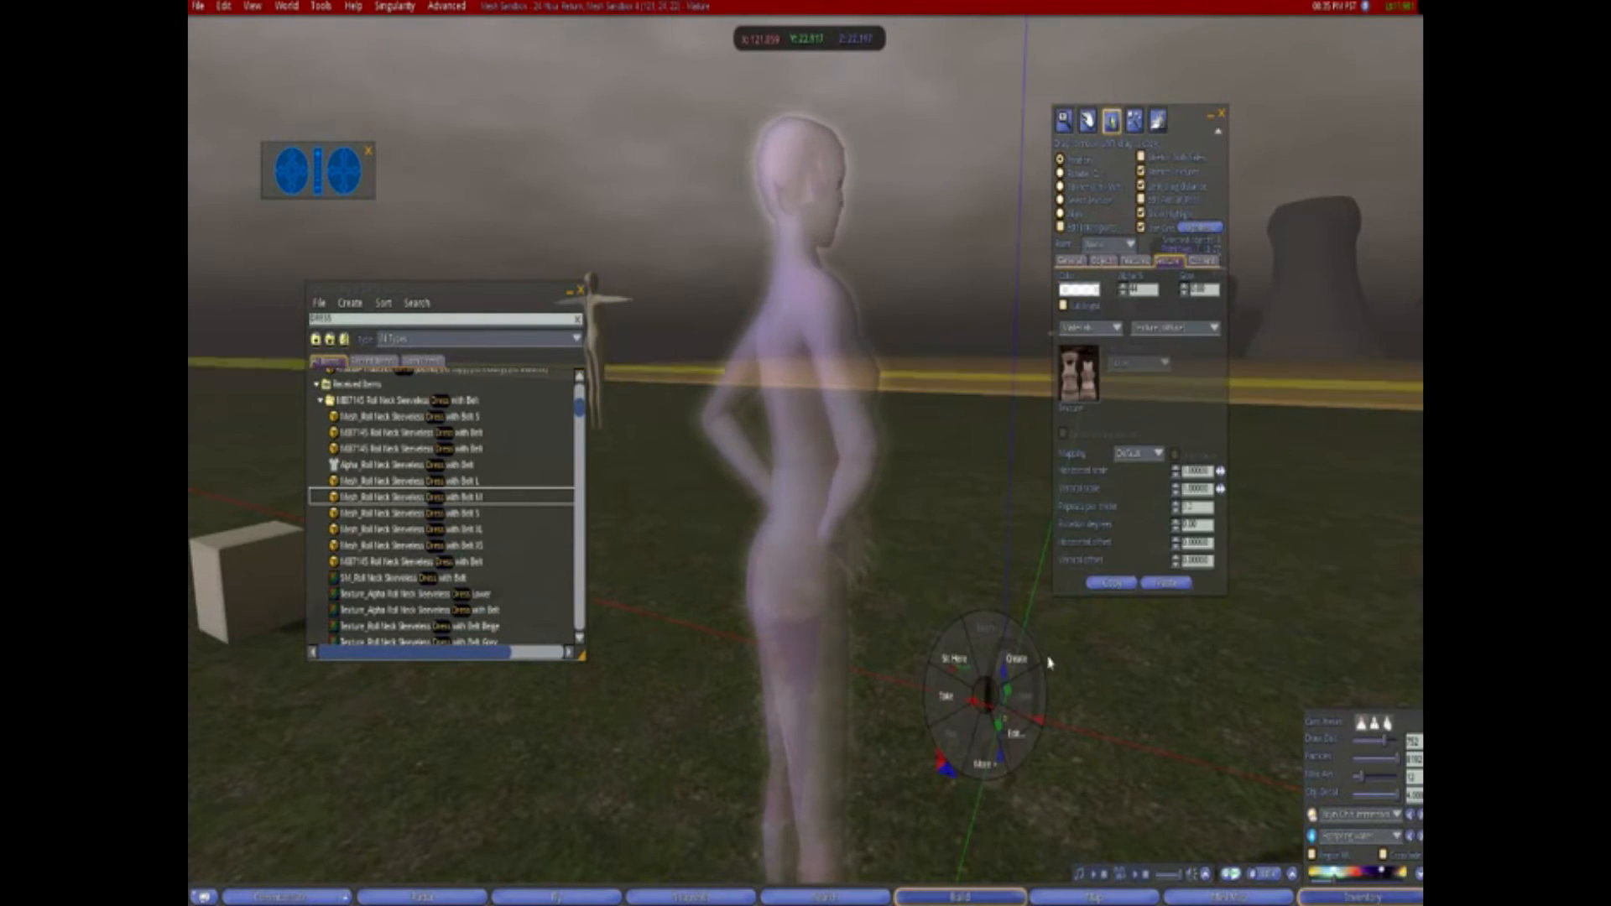
left_click(1049, 681)
right_click(1012, 650)
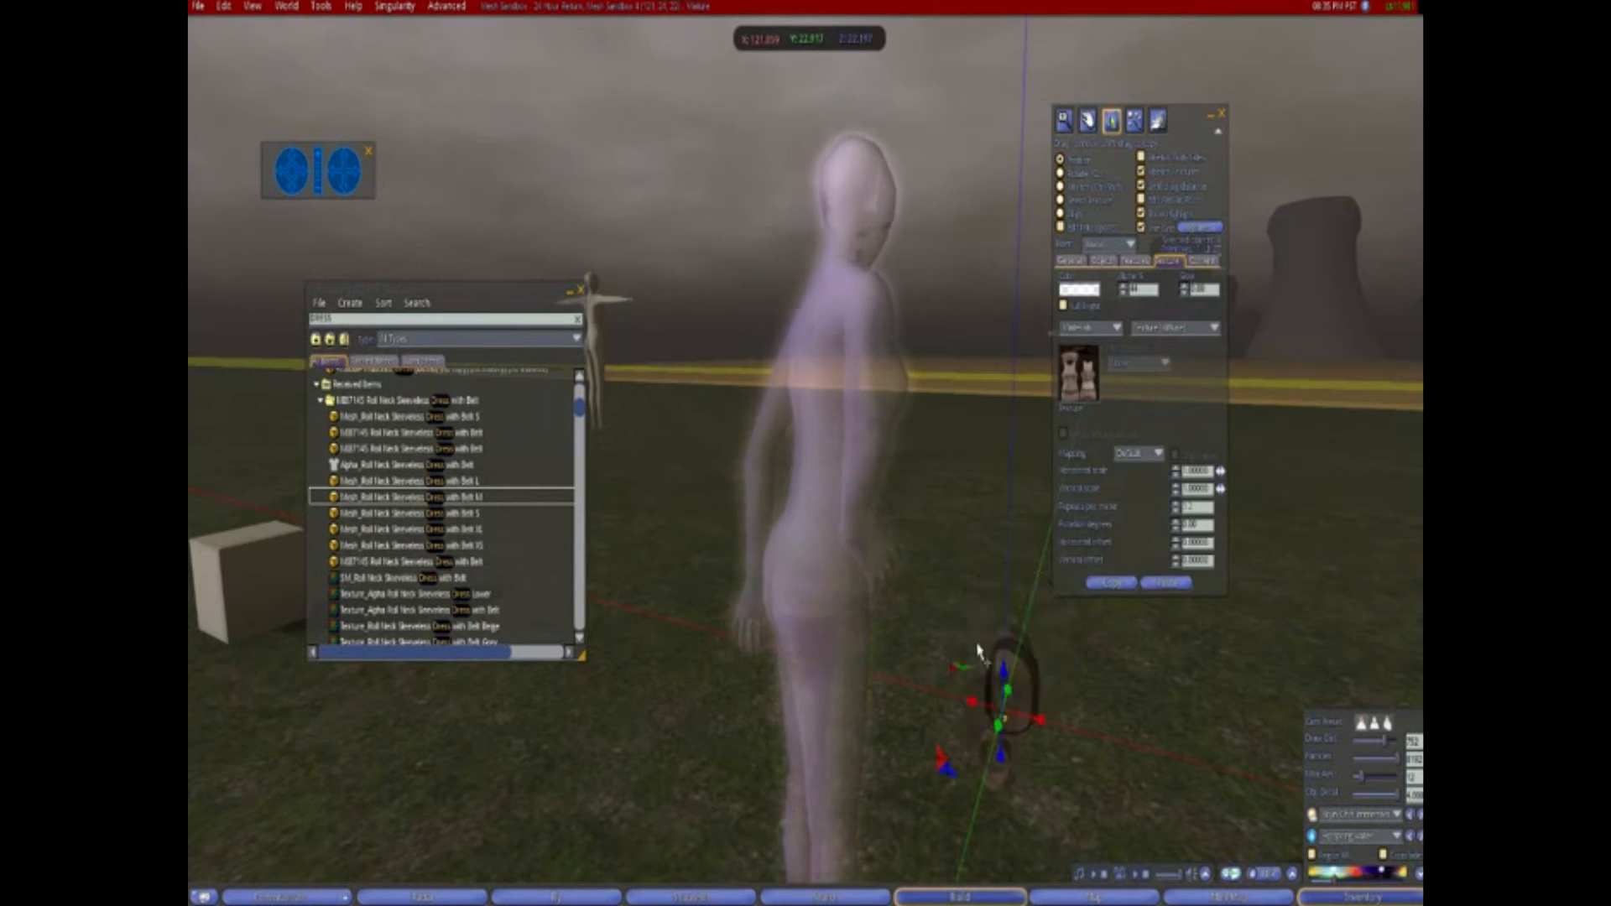
left_click(977, 650)
Wear the translucent copy of the Belt M dress and view the avatar from the front
right_click(443, 416)
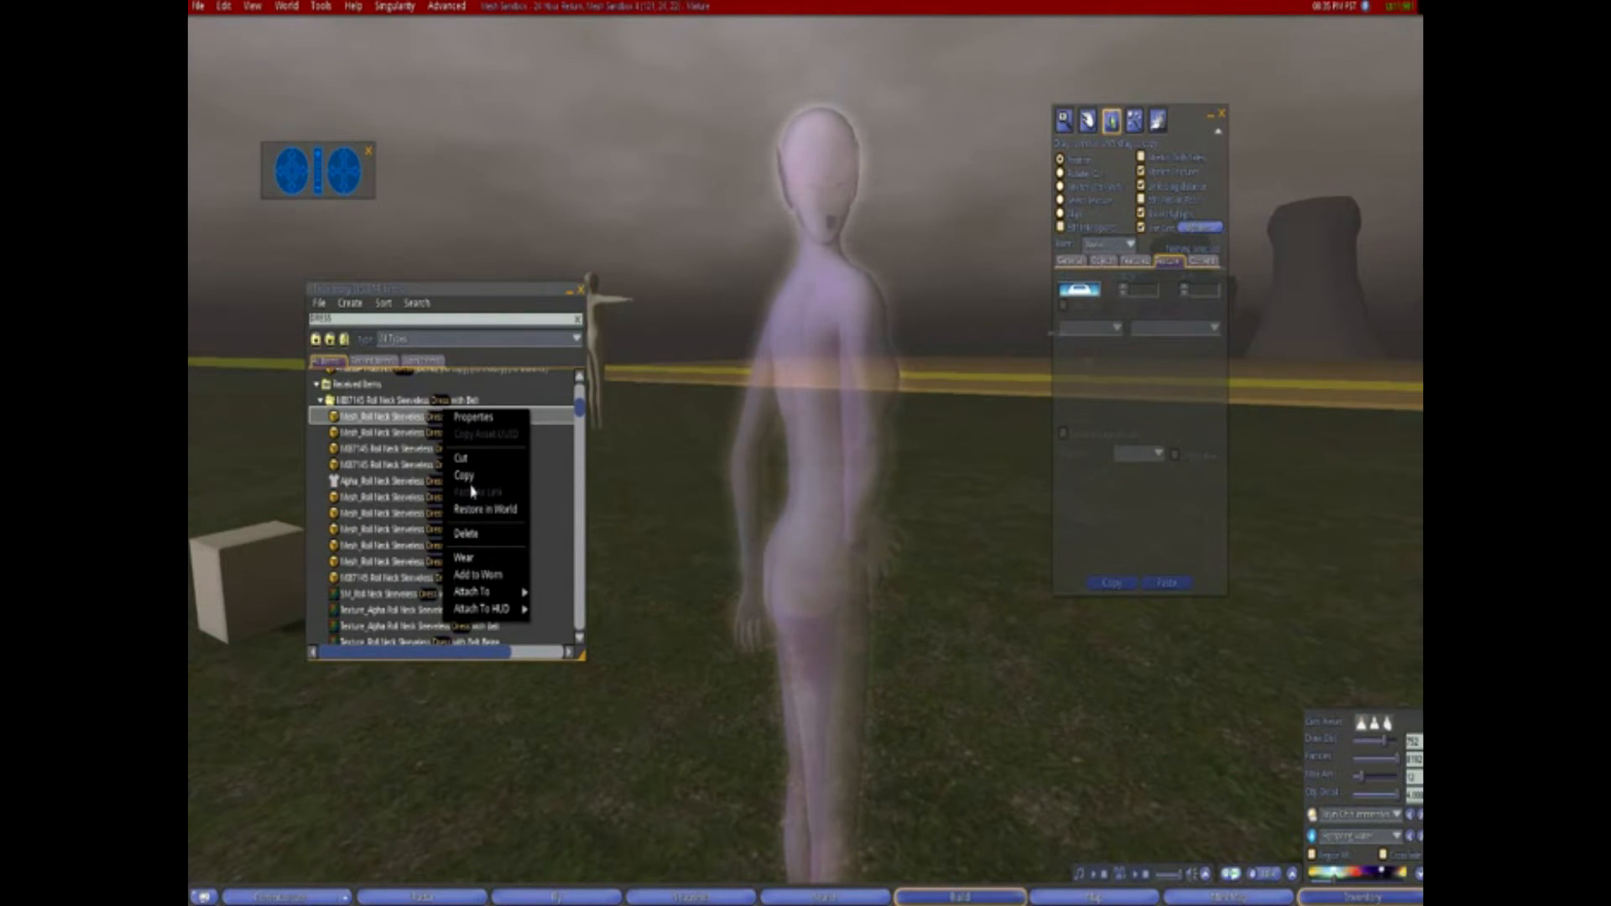
left_click(470, 557)
key("Escape")
left_click_drag(810, 365, 524, 365, "alt")
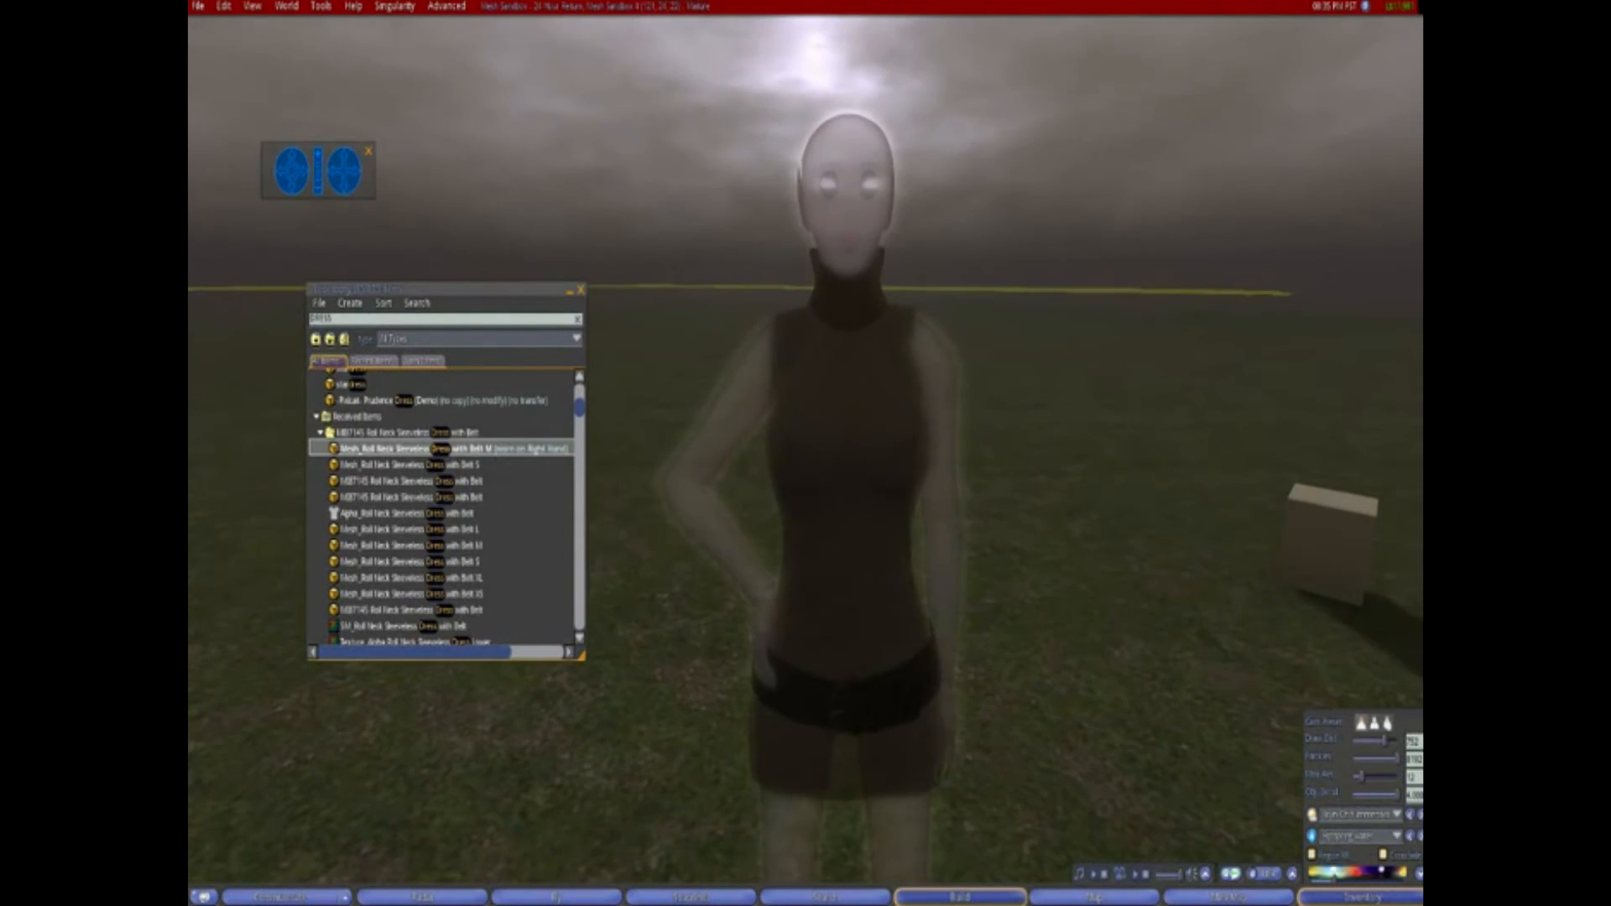
left_click_drag(839, 428, 839, 461, "ctrl+alt")
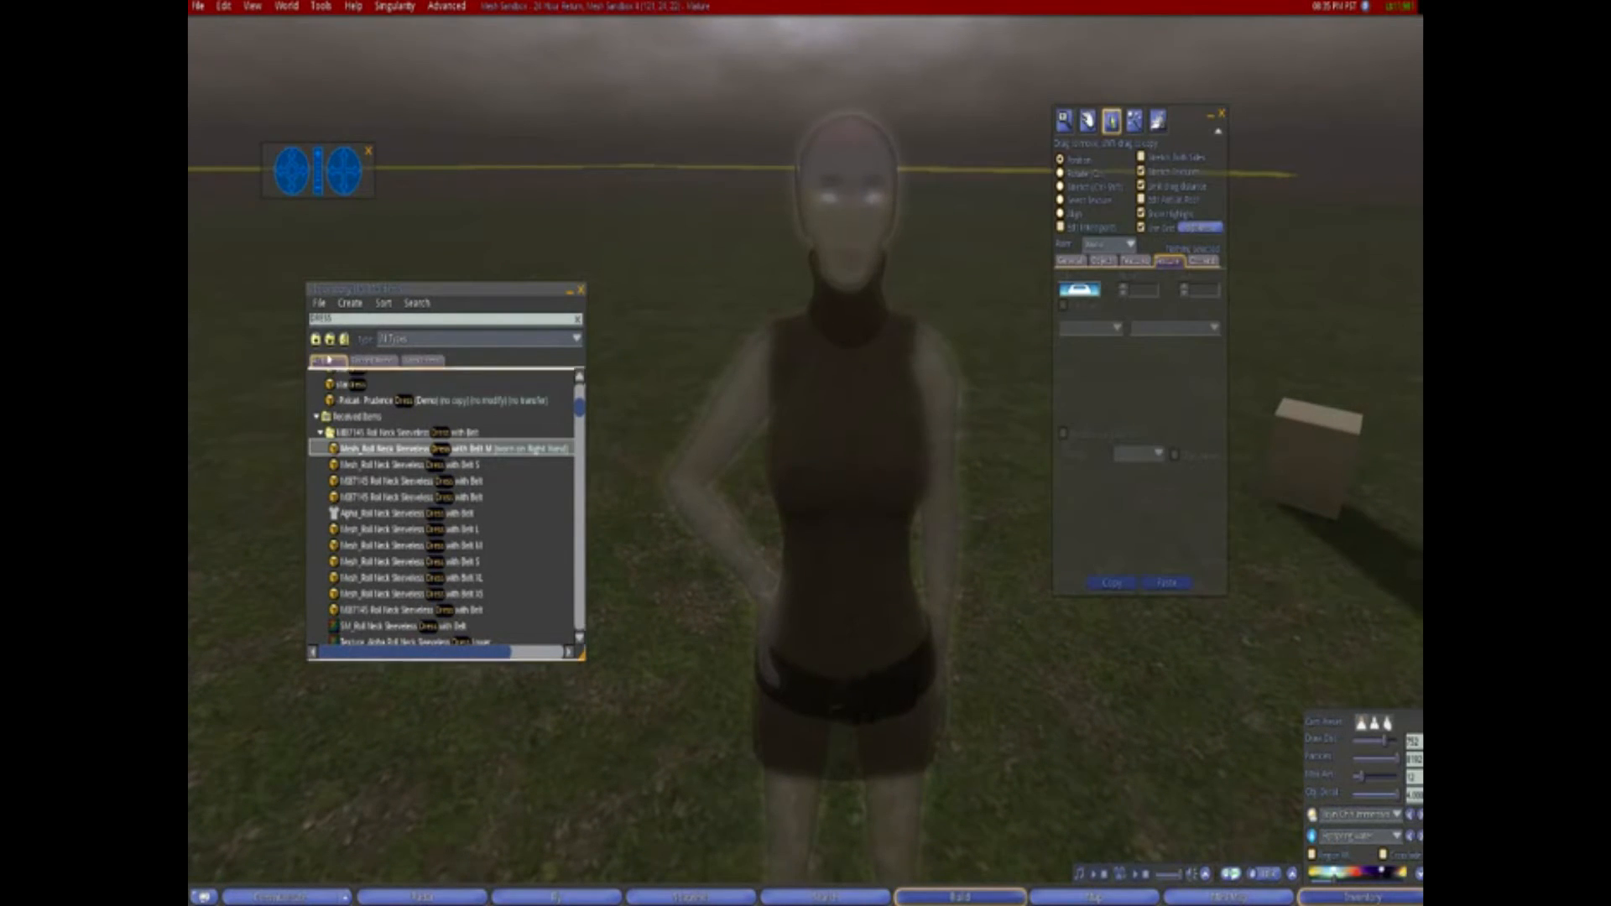
Search the inventory for the Wasabi Pills mesh hair, wear the Night shadow version, and view it up close
left_click(356, 320)
type("Hair")
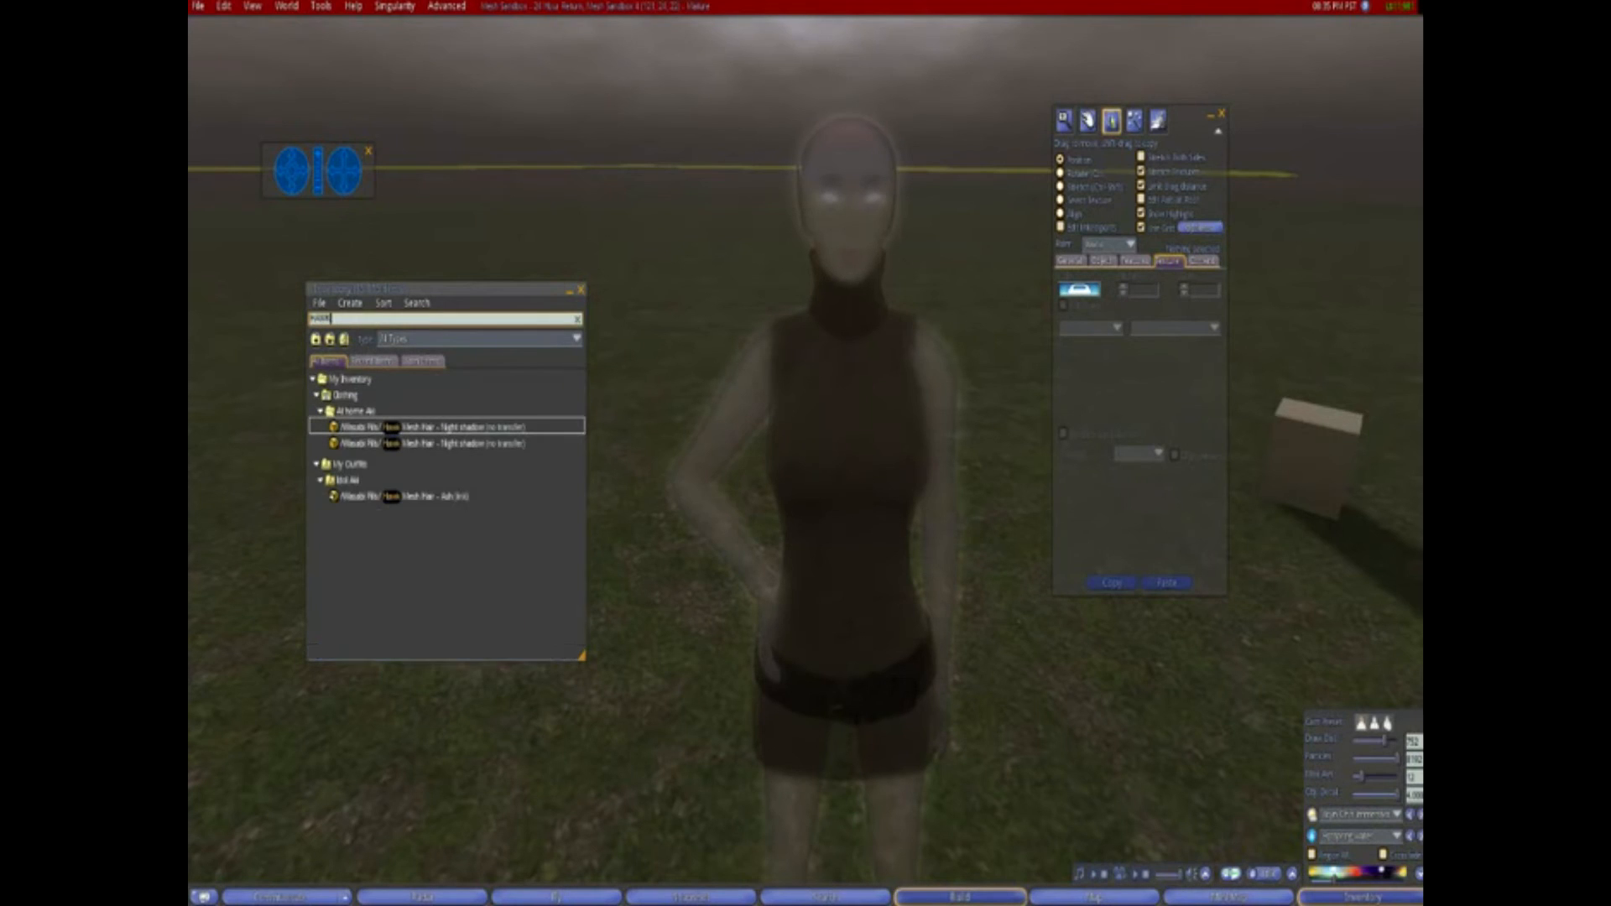
right_click(392, 434)
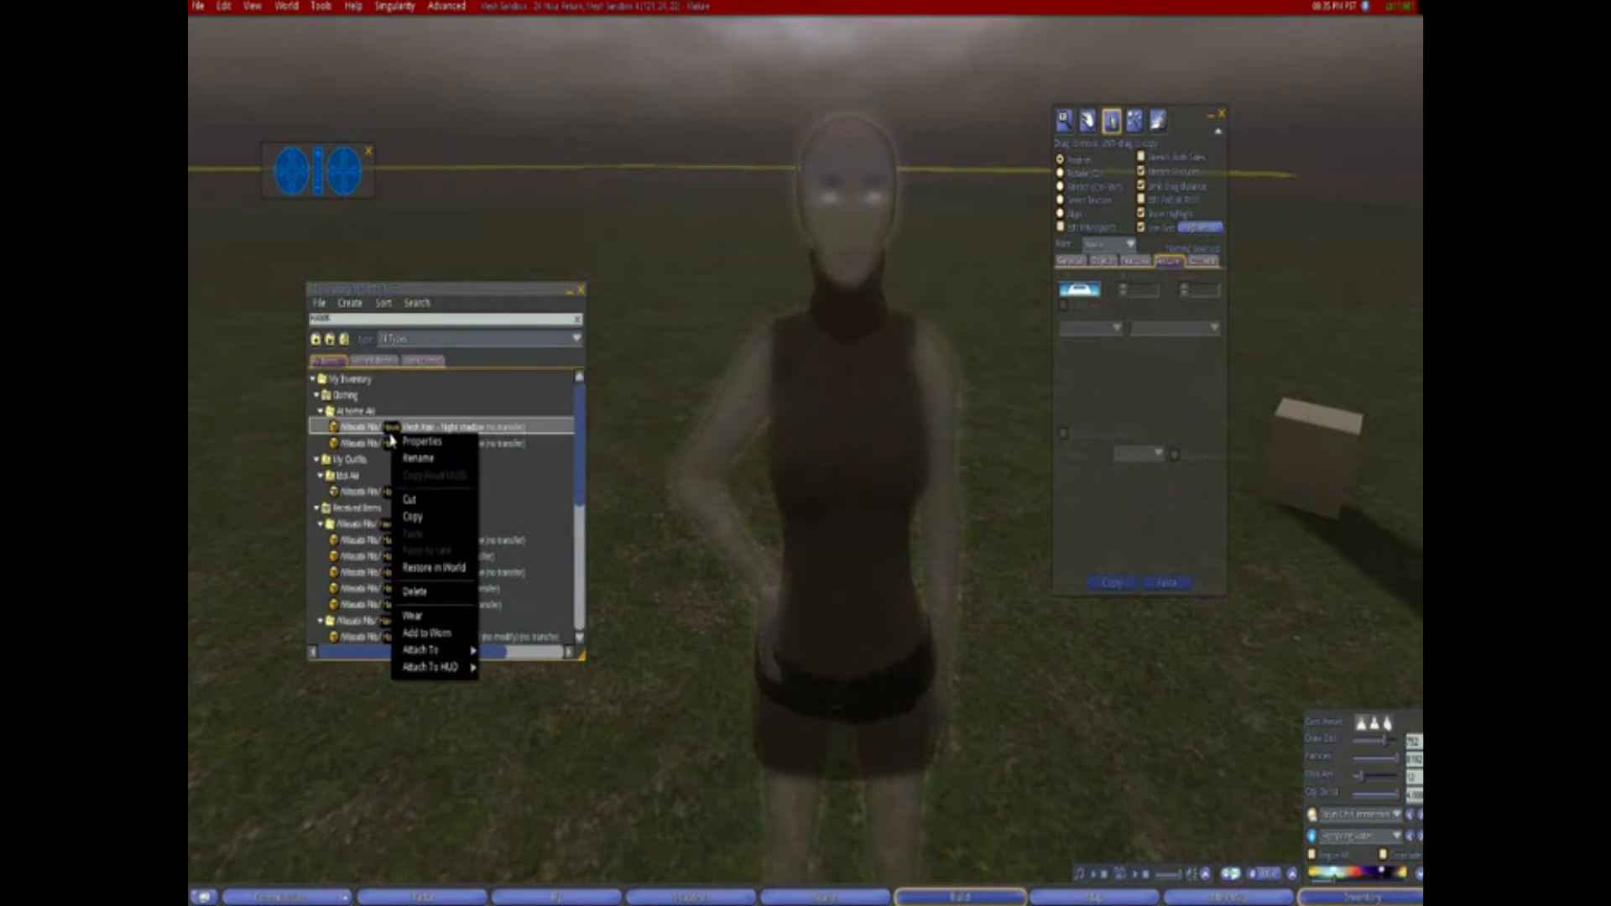
left_click(411, 630)
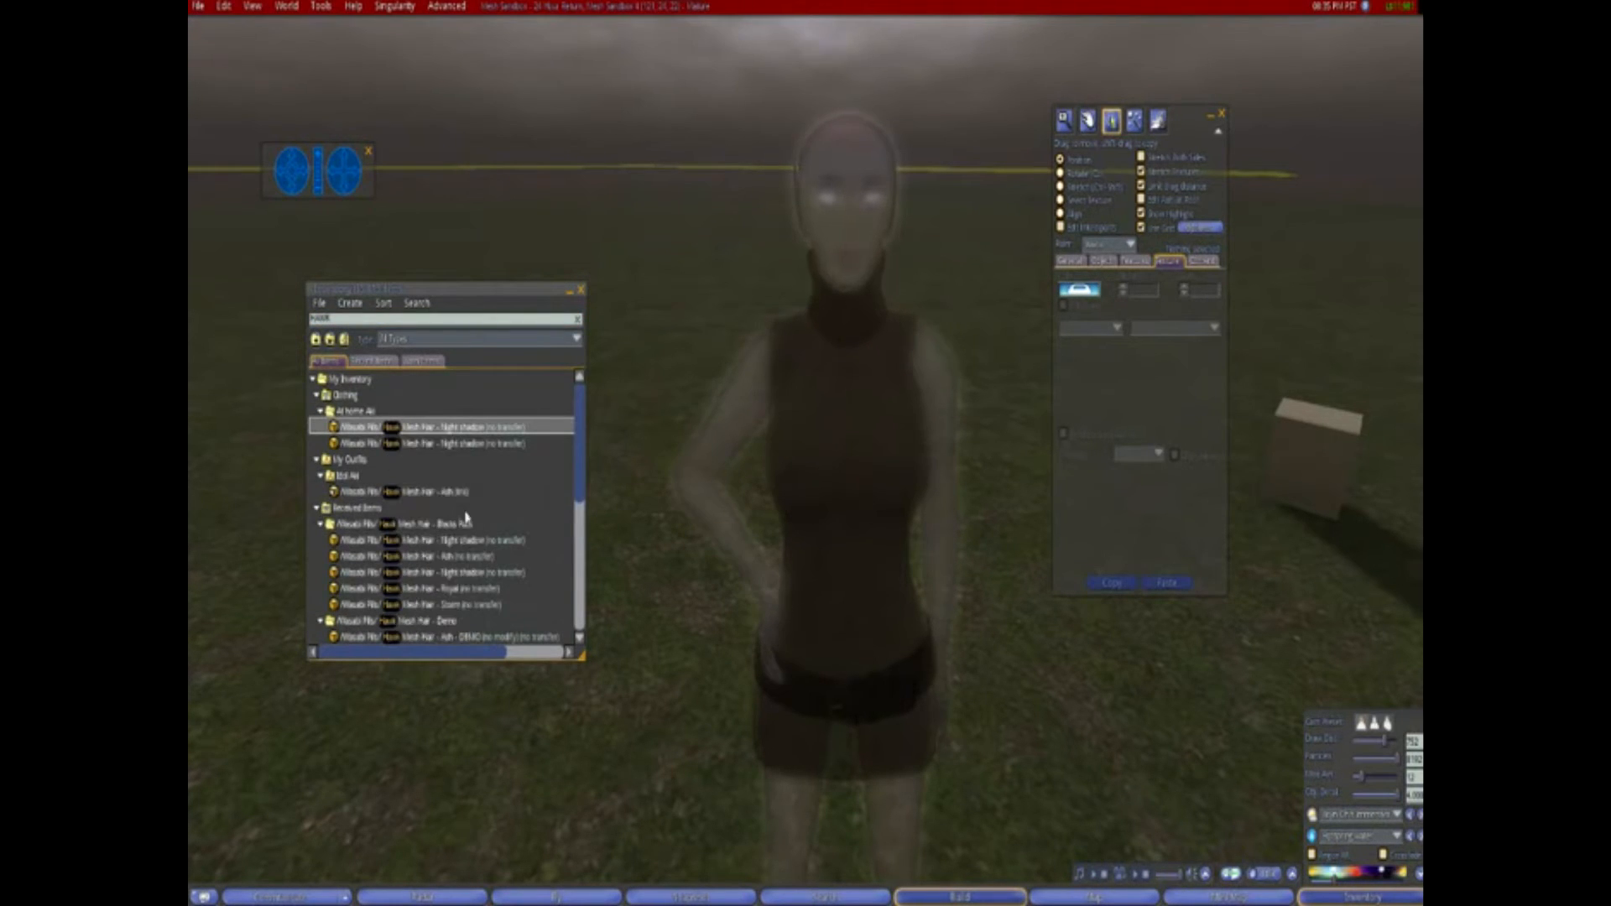
left_click(570, 291)
left_click(845, 306, "alt")
left_click_drag(807, 449, 803, 340, "ctrl+alt")
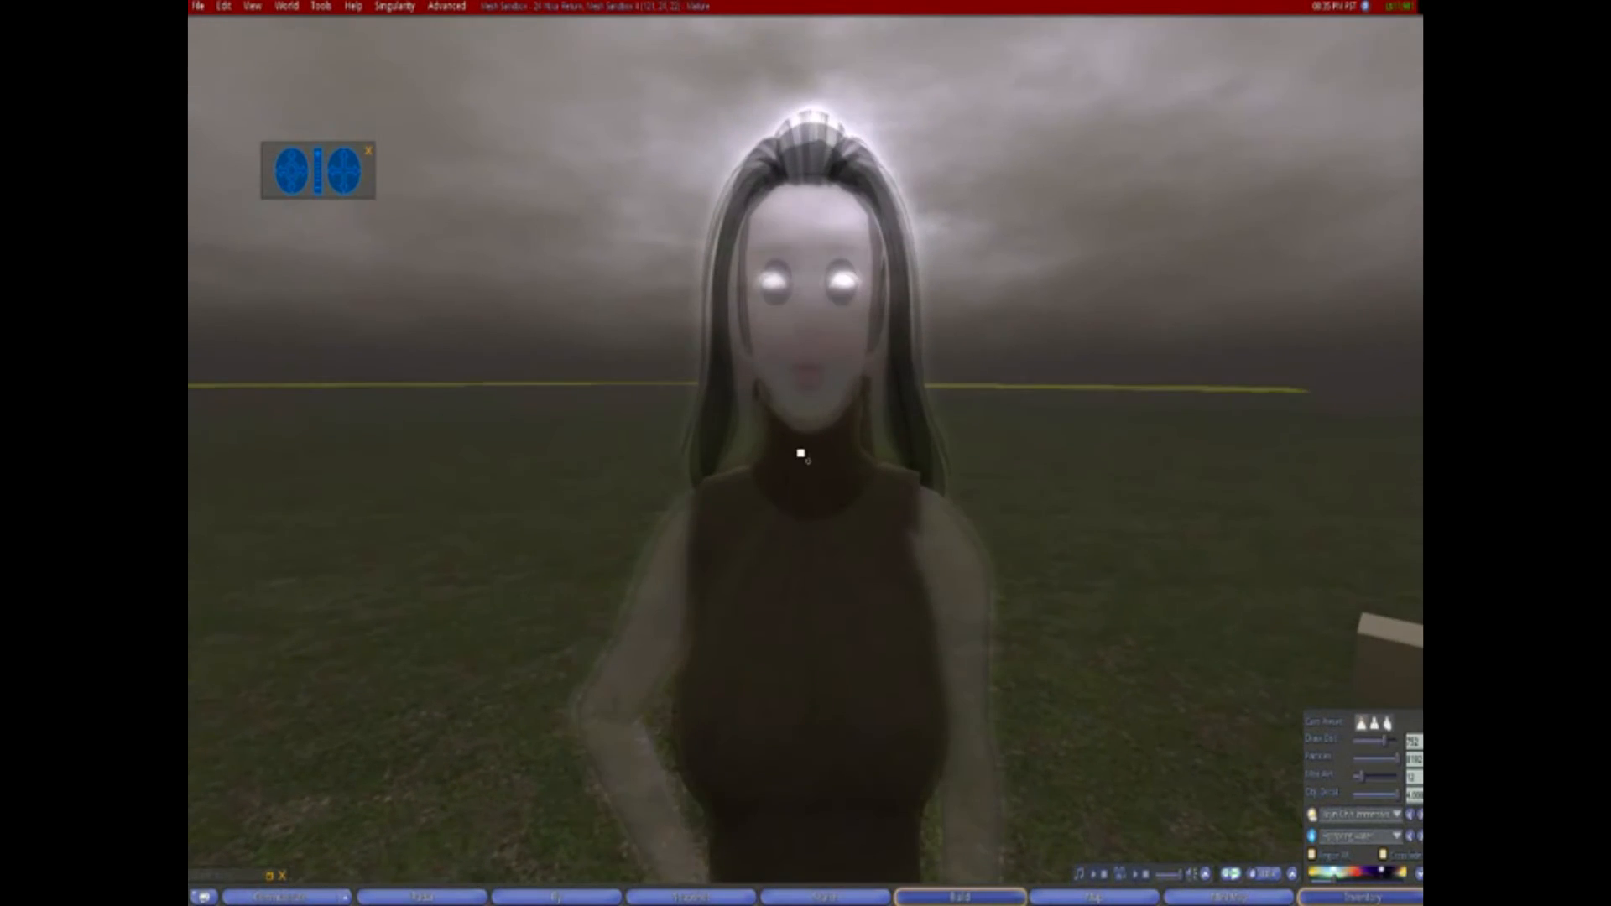
Open the worn hair for editing with single-face selection, and take the Night shadow hair off the avatar
left_click(823, 329)
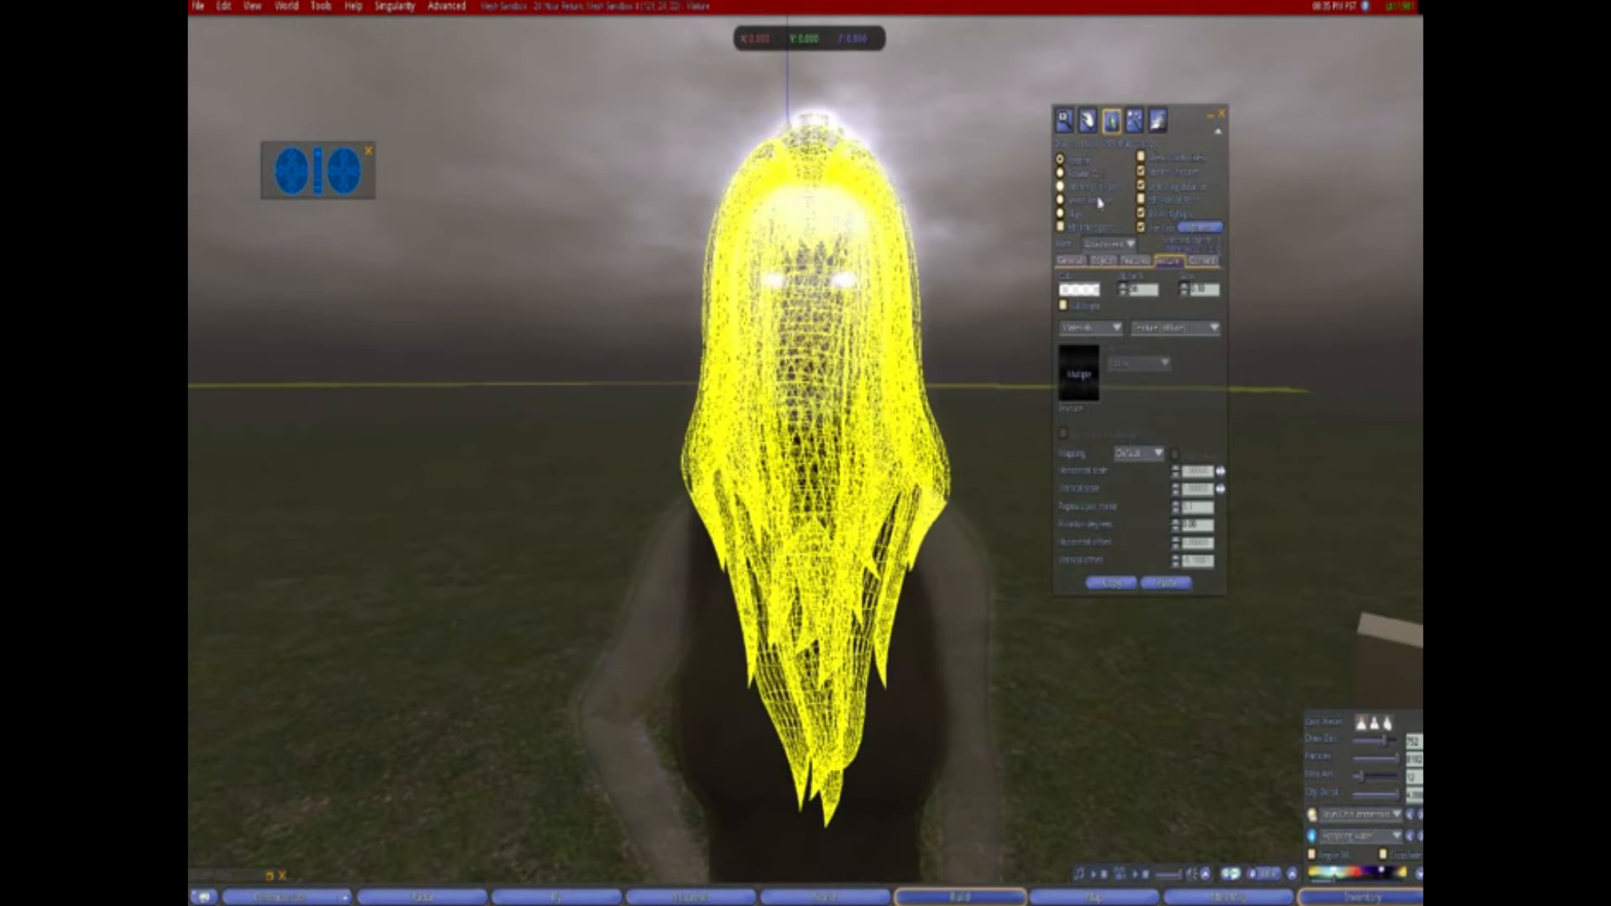
left_click(1061, 200)
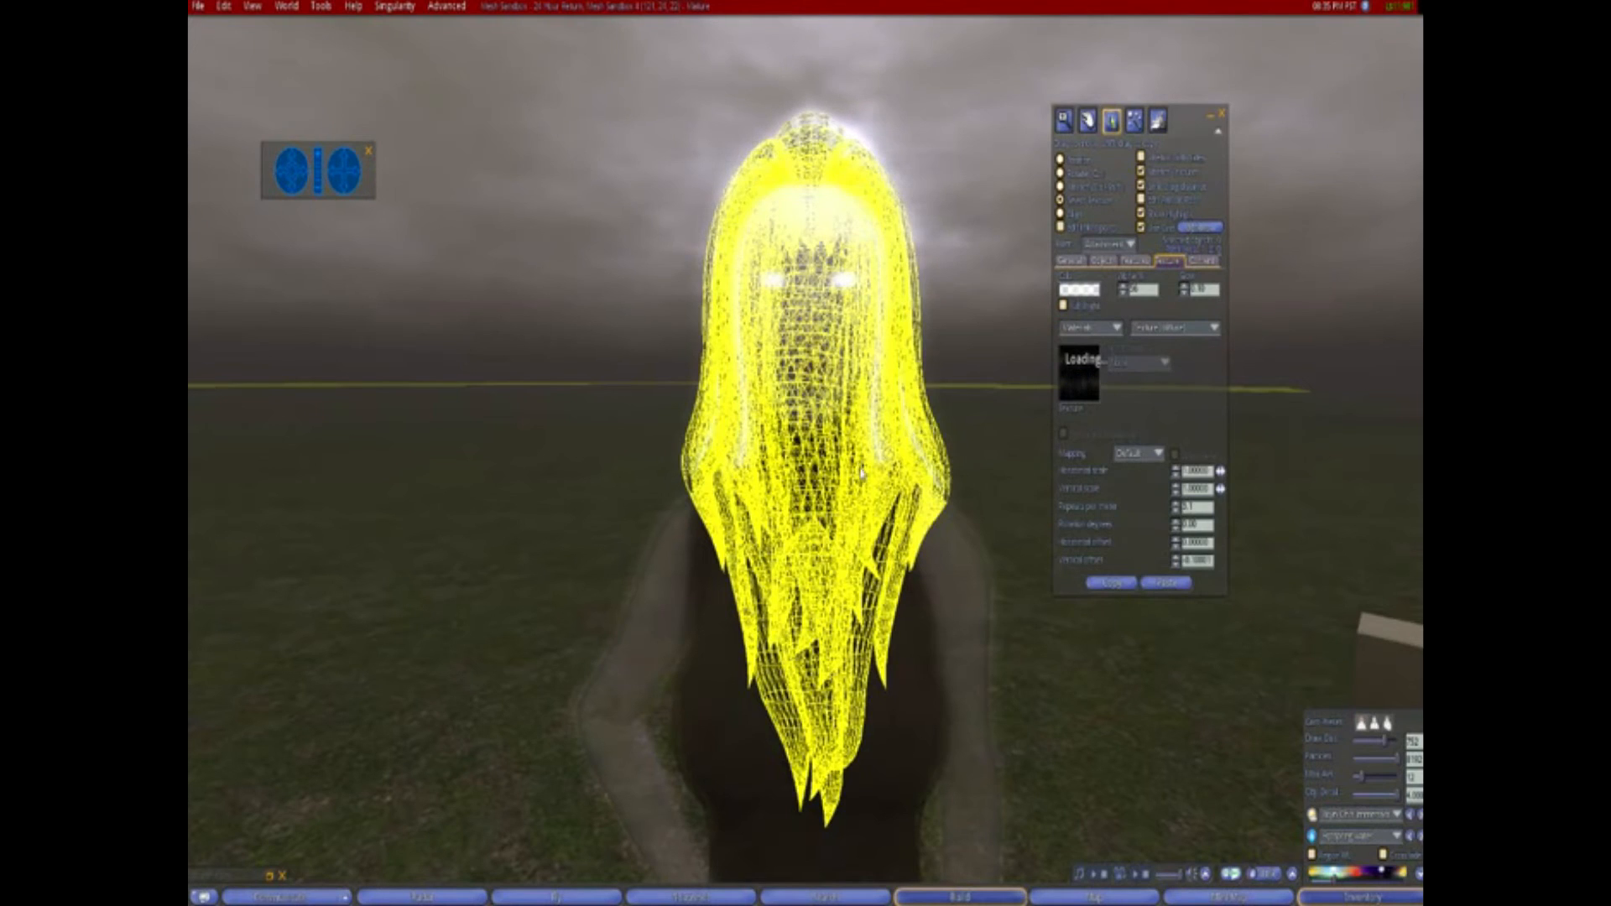
left_click_drag(828, 343, 869, 373, "ctrl+alt")
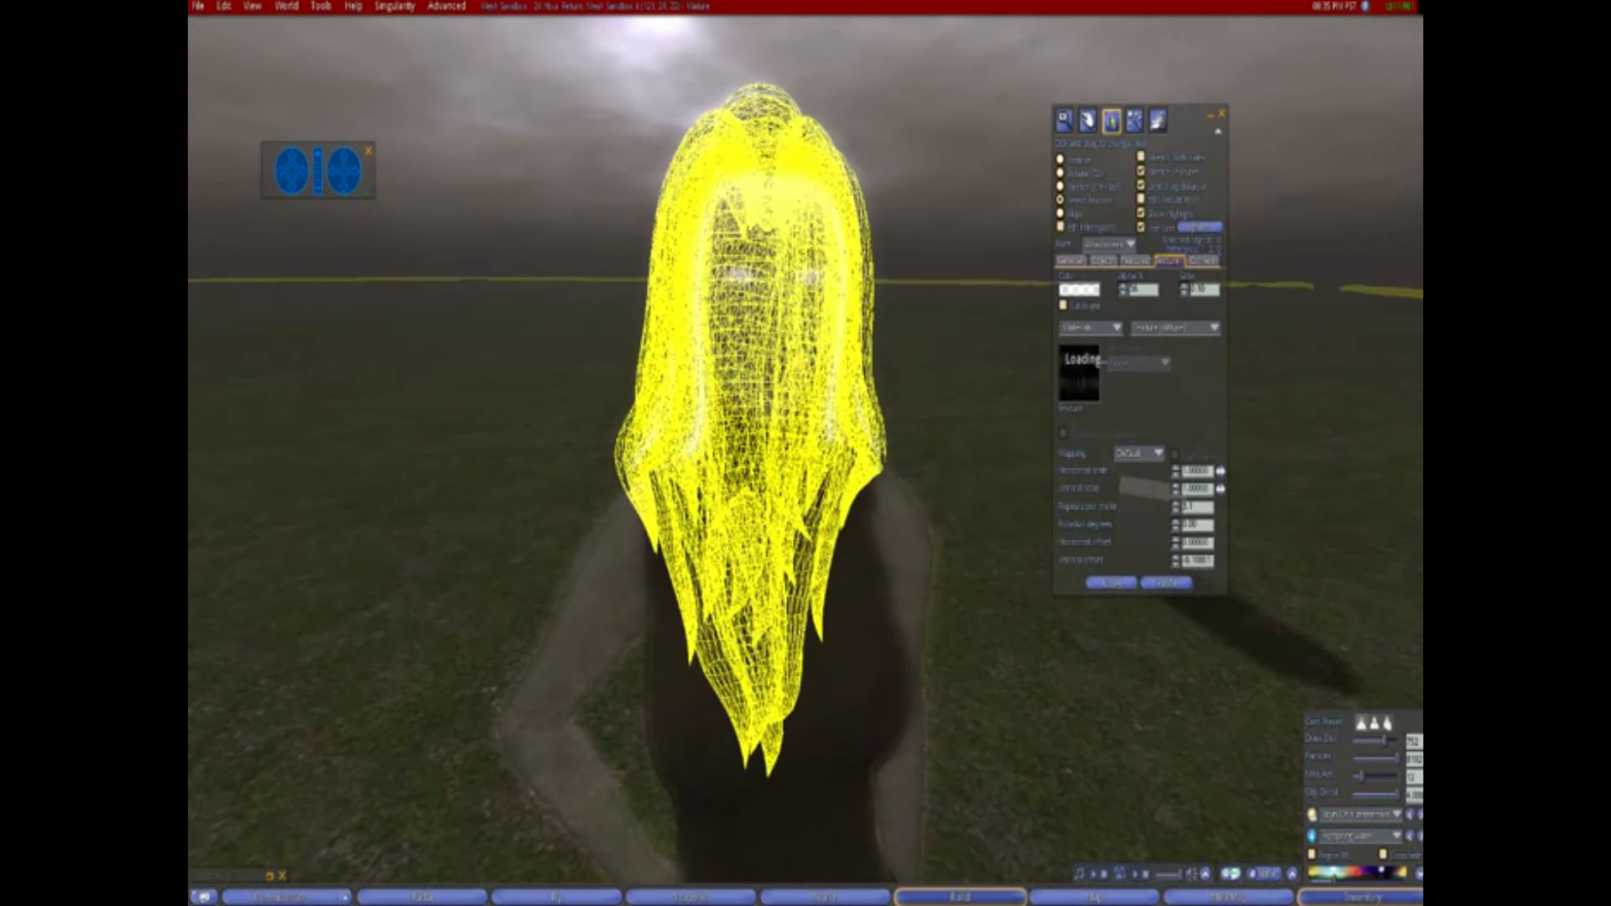
left_click(1366, 901)
left_click(1367, 901)
left_click(1367, 902)
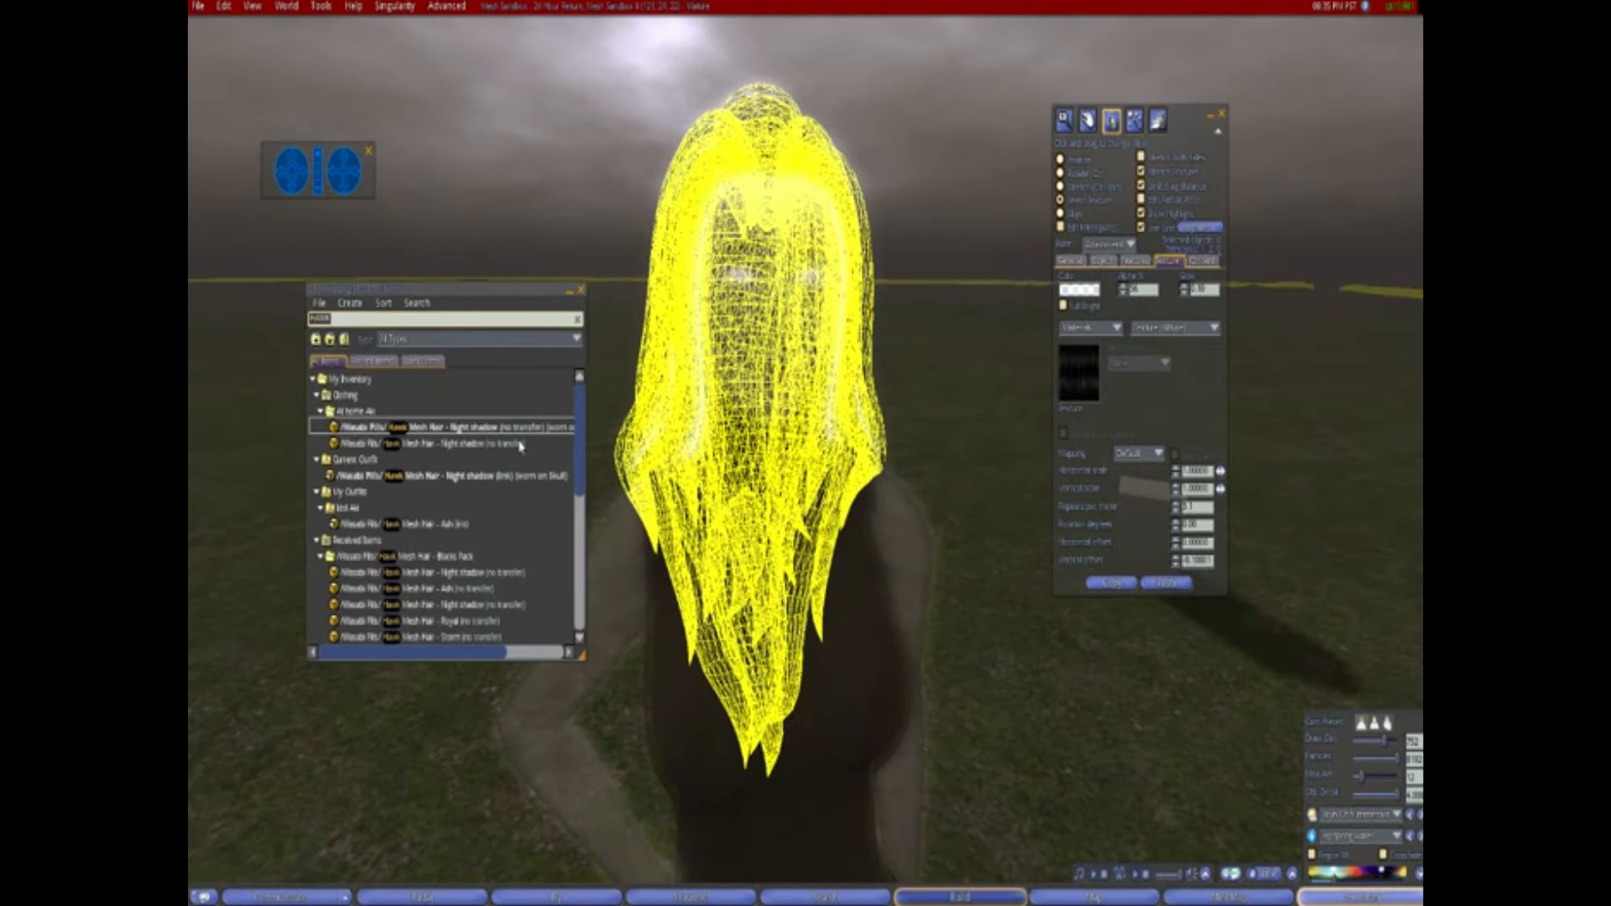
double_click(396, 427)
Try to select the worn ghost's head for face-by-face editing
left_click_drag(730, 300, 739, 445, "alt")
right_click(738, 443)
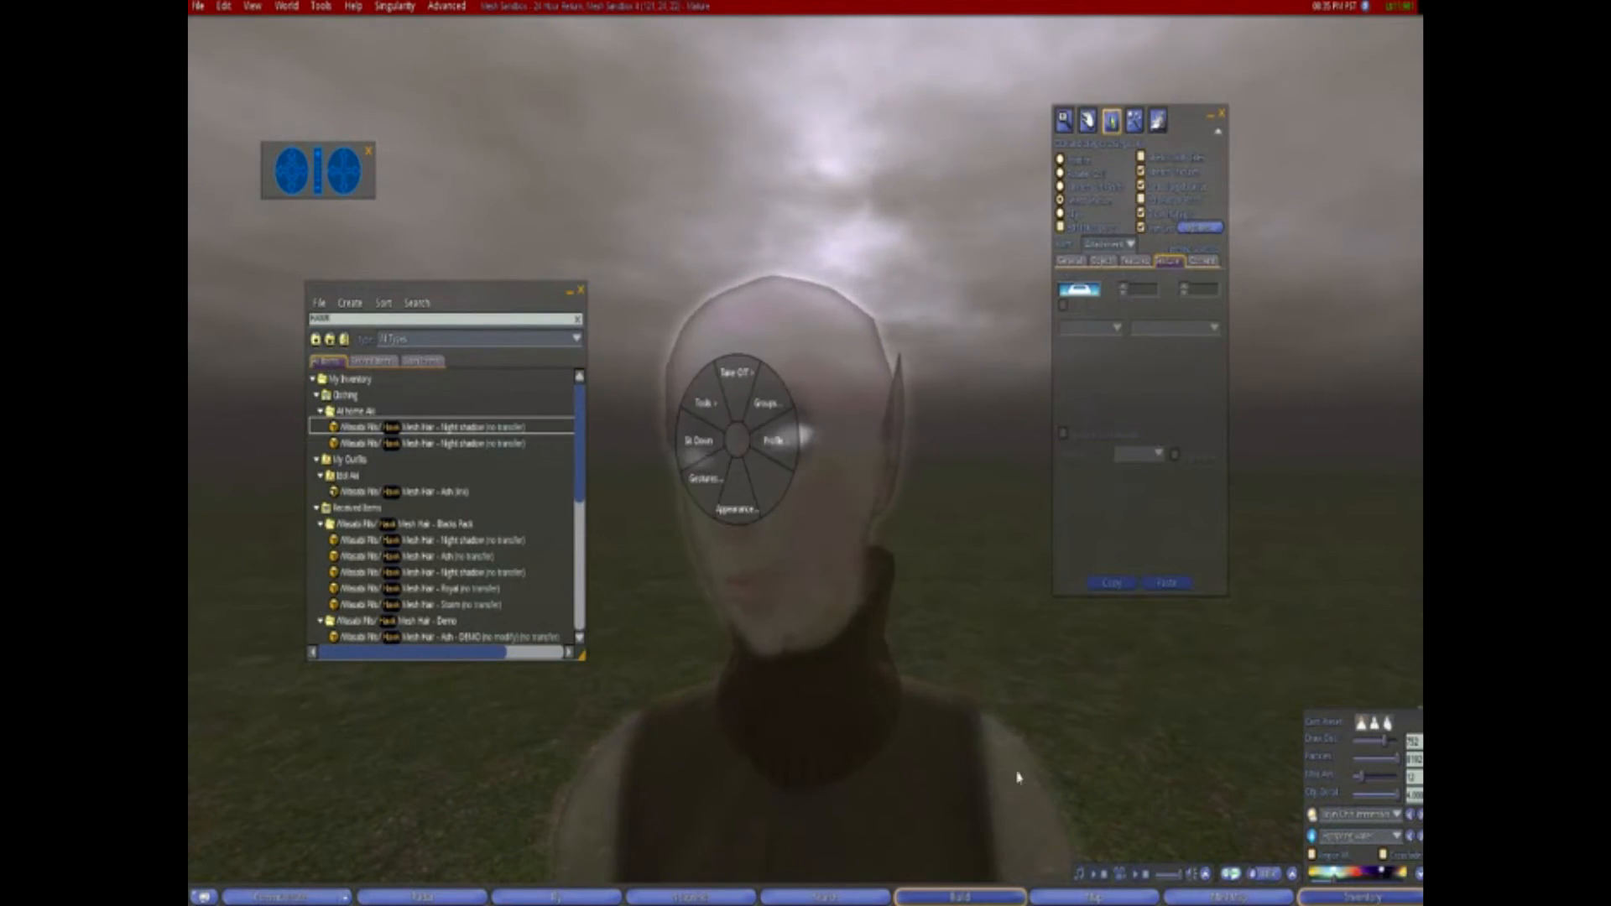
right_click(854, 795)
left_click(886, 826)
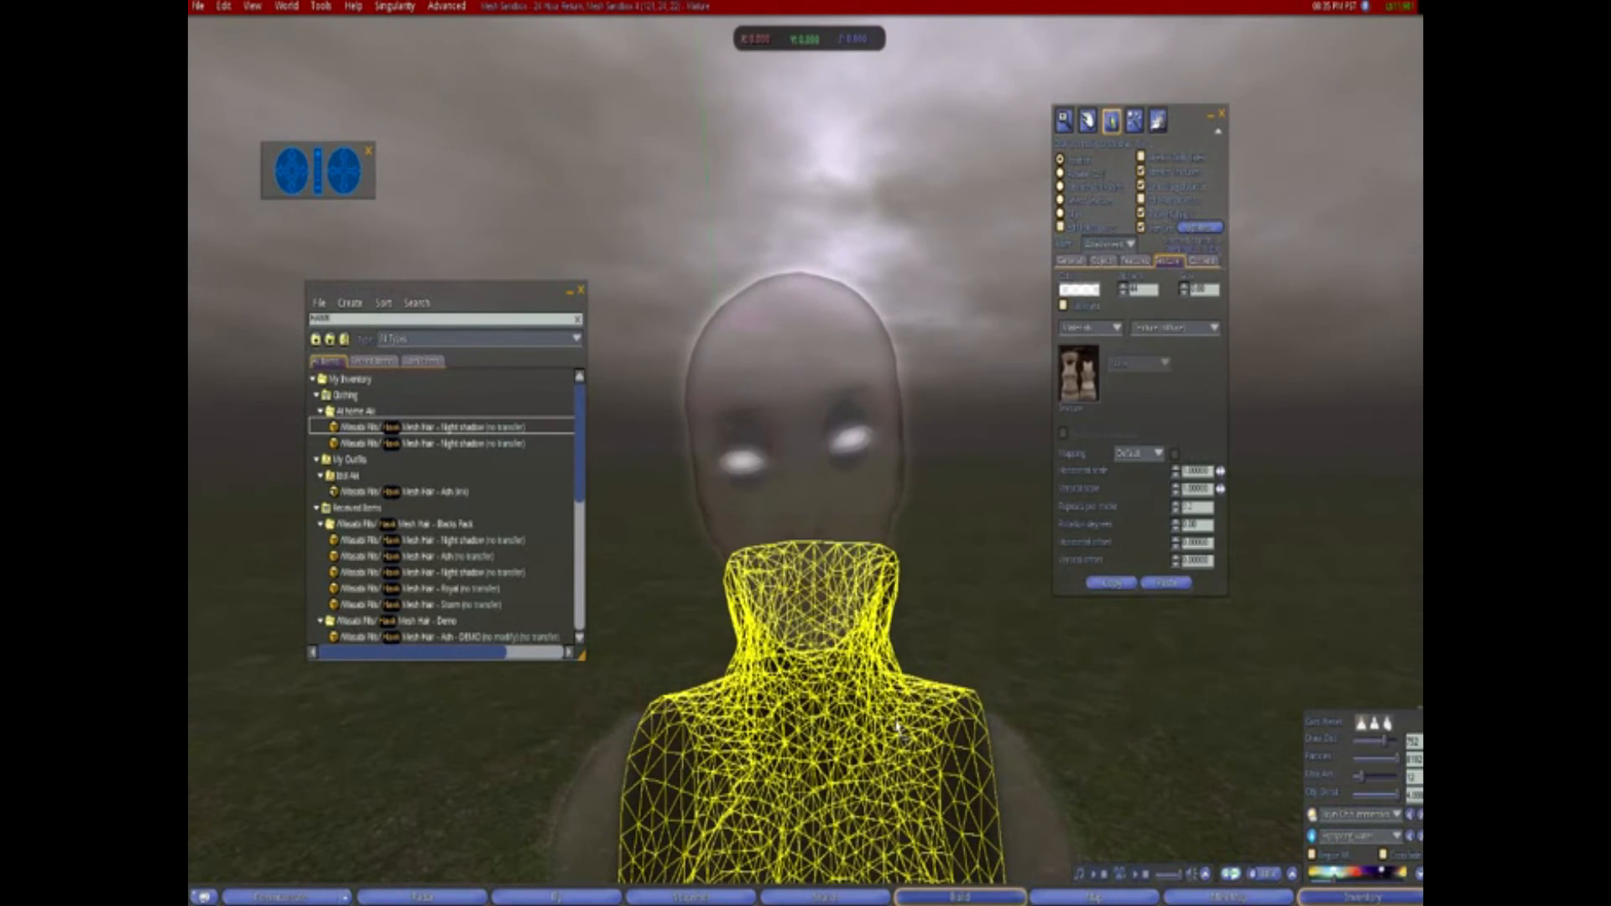
left_click(1063, 200)
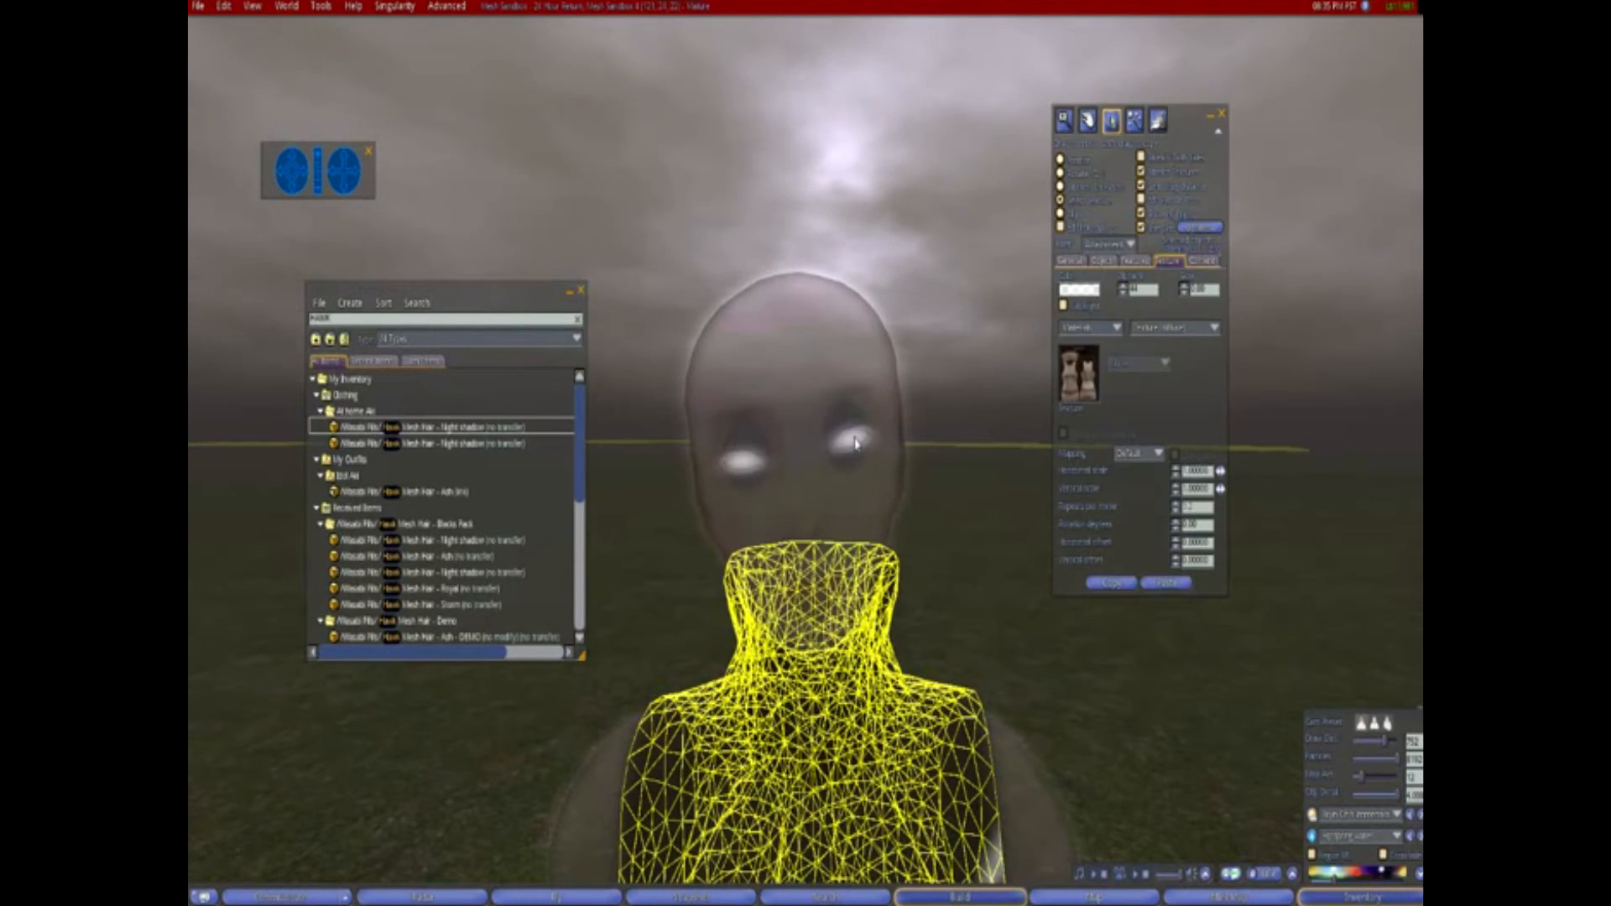
right_click(876, 510)
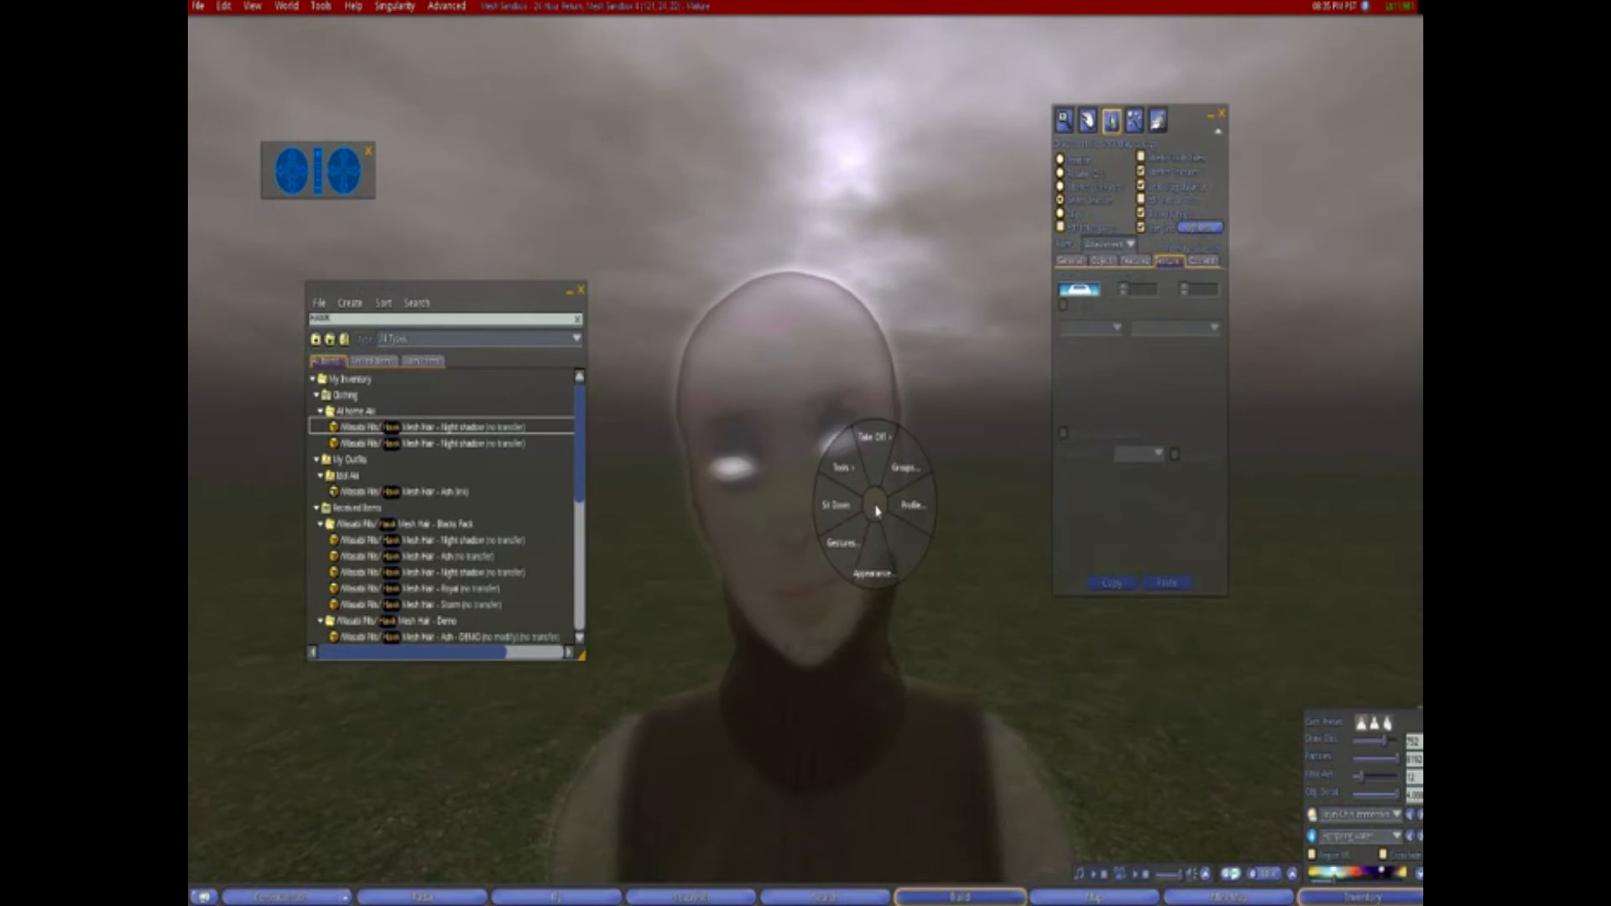
left_click(787, 643)
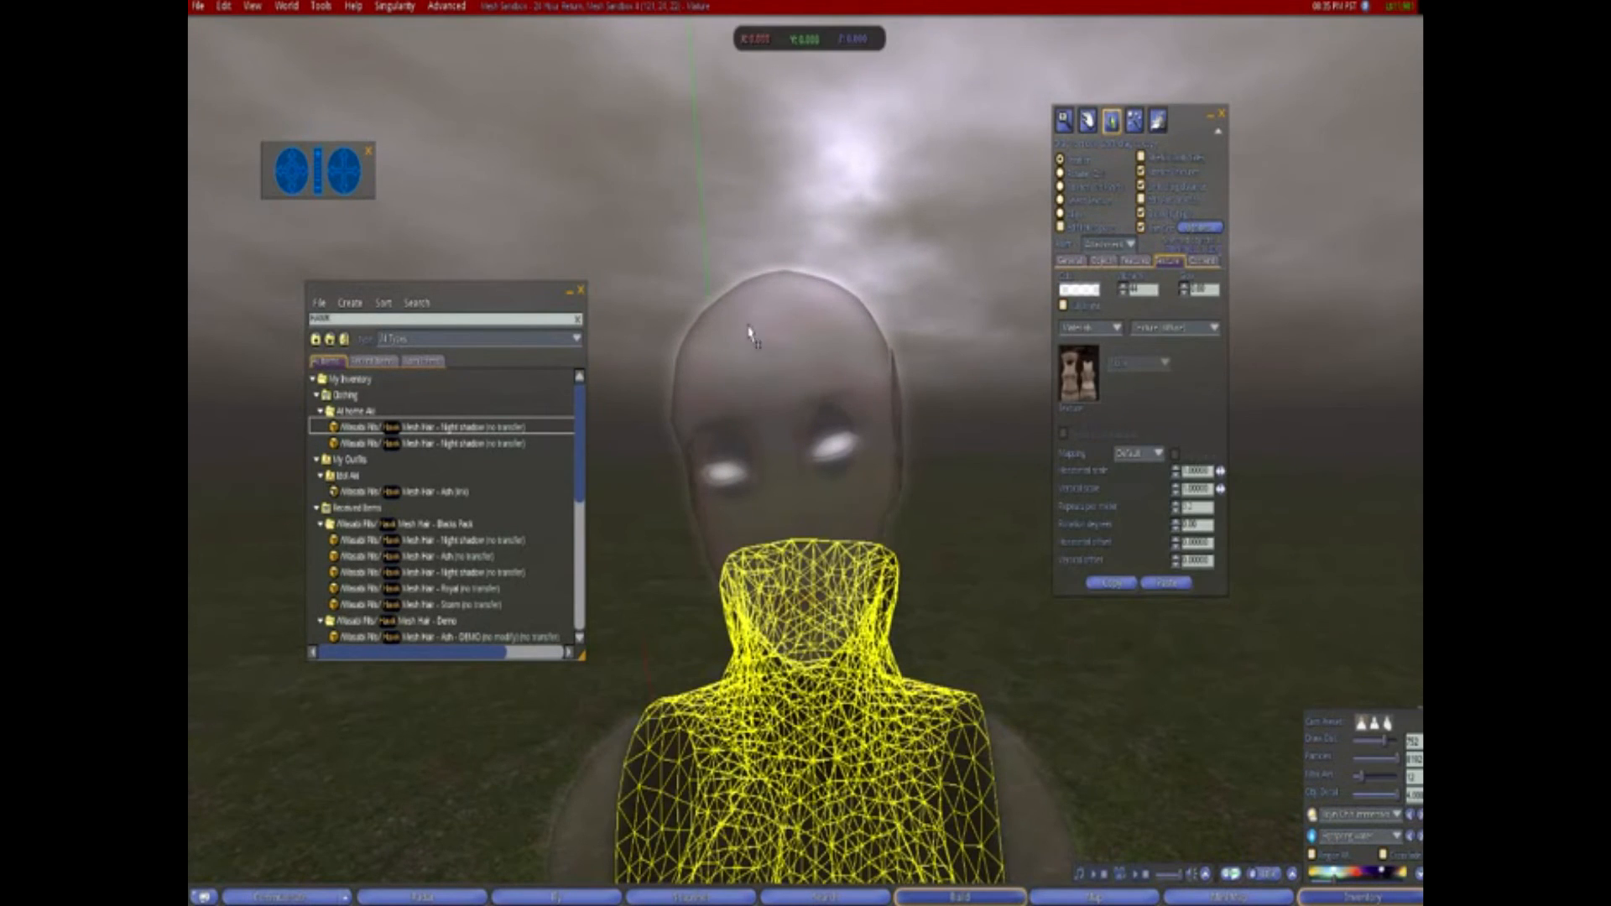
right_click(754, 334)
key("Escape")
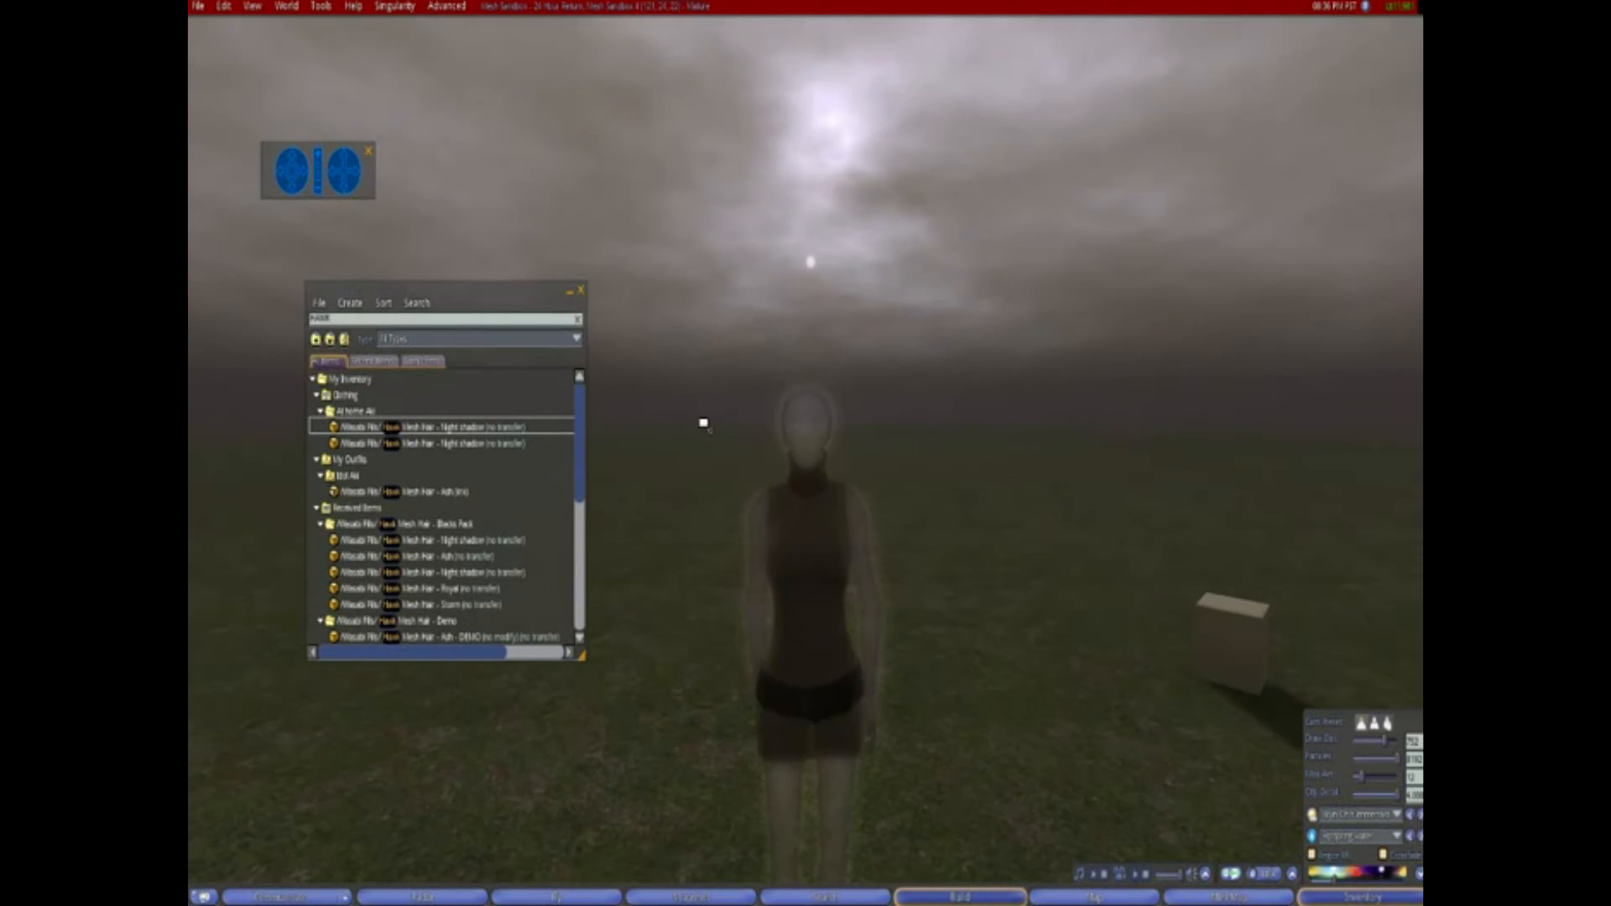
Take the worn ghost mesh off the avatar and place the ghost from the Objects folder on the ground
left_click(394, 360)
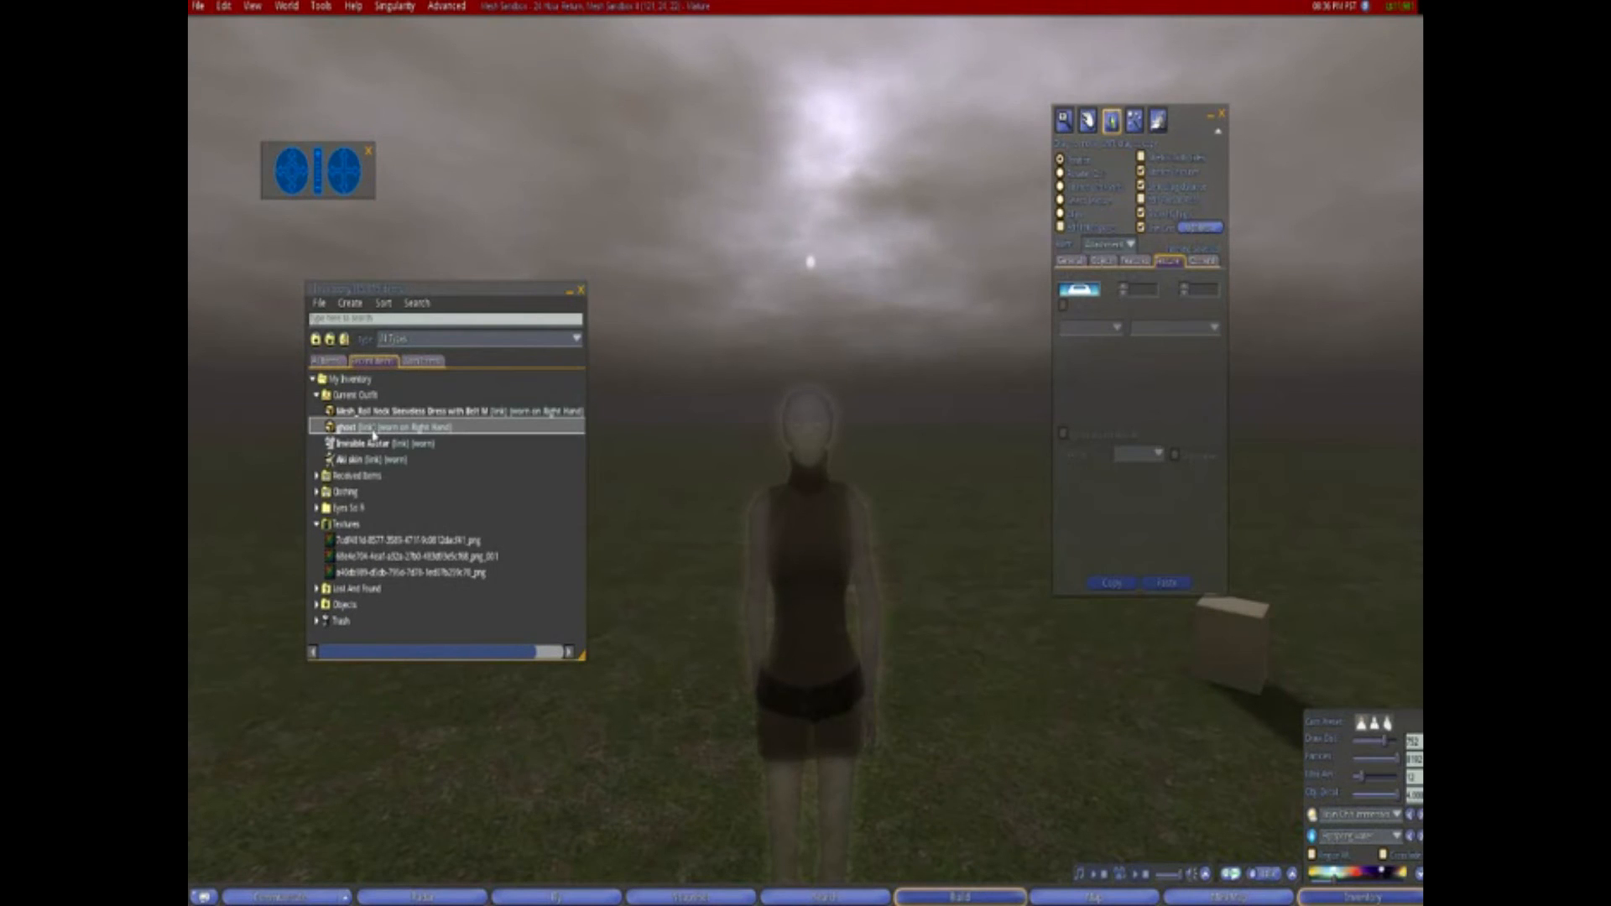
double_click(373, 434)
left_click(317, 588)
left_click_drag(345, 604, 619, 746)
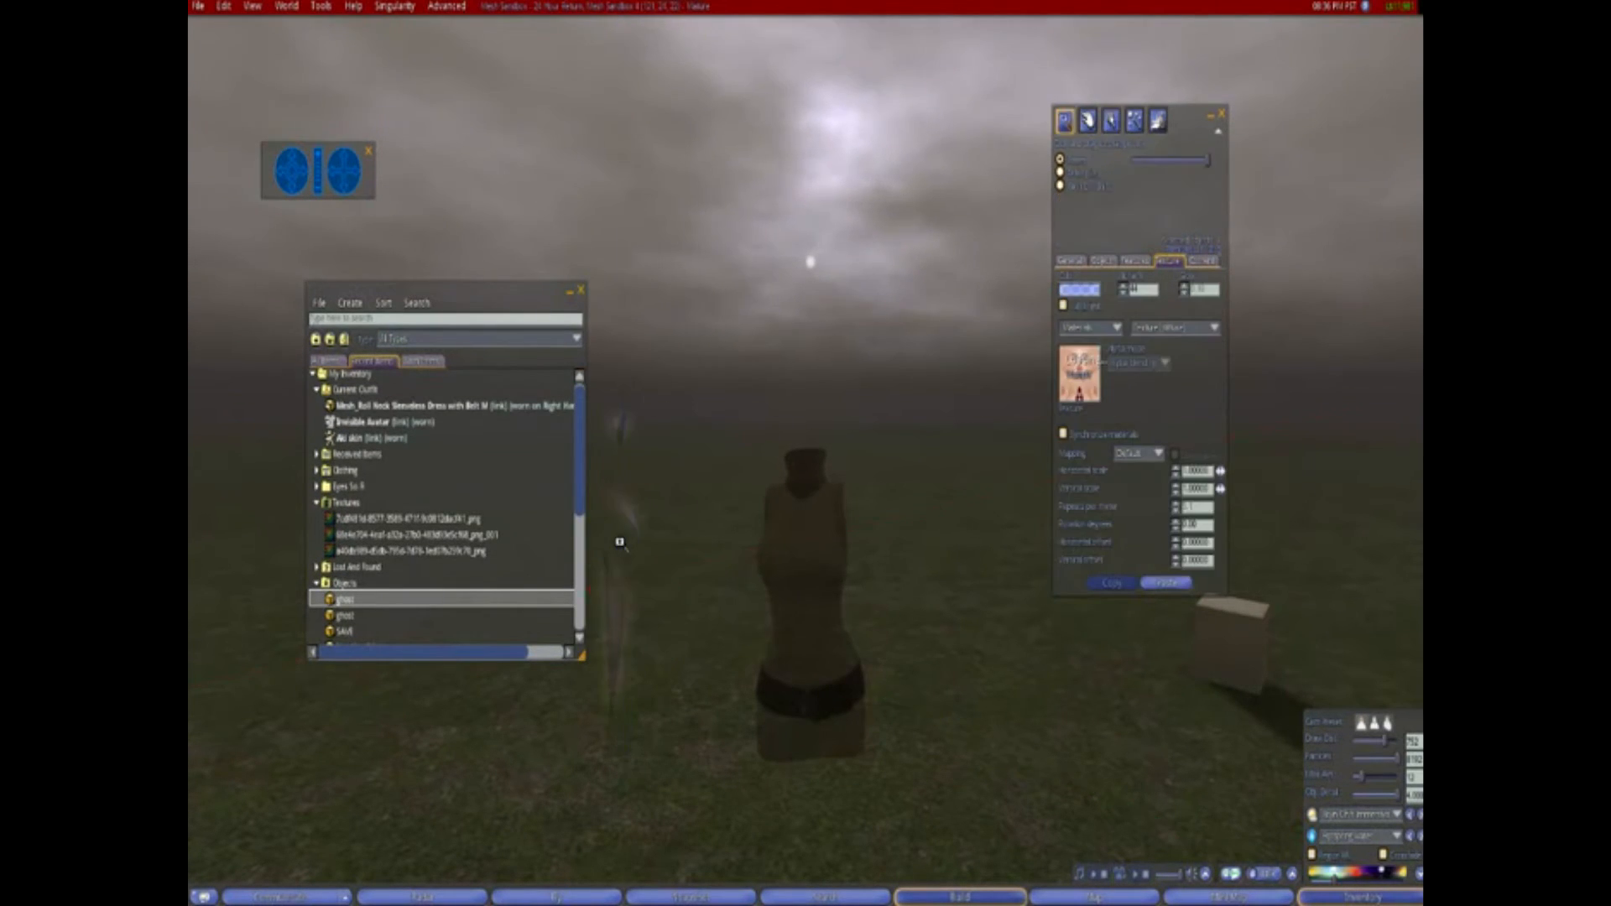
Lower the transparency of the ghost placed on the ground so its body becomes more opaque
left_click_drag(623, 519, 623, 436, "alt")
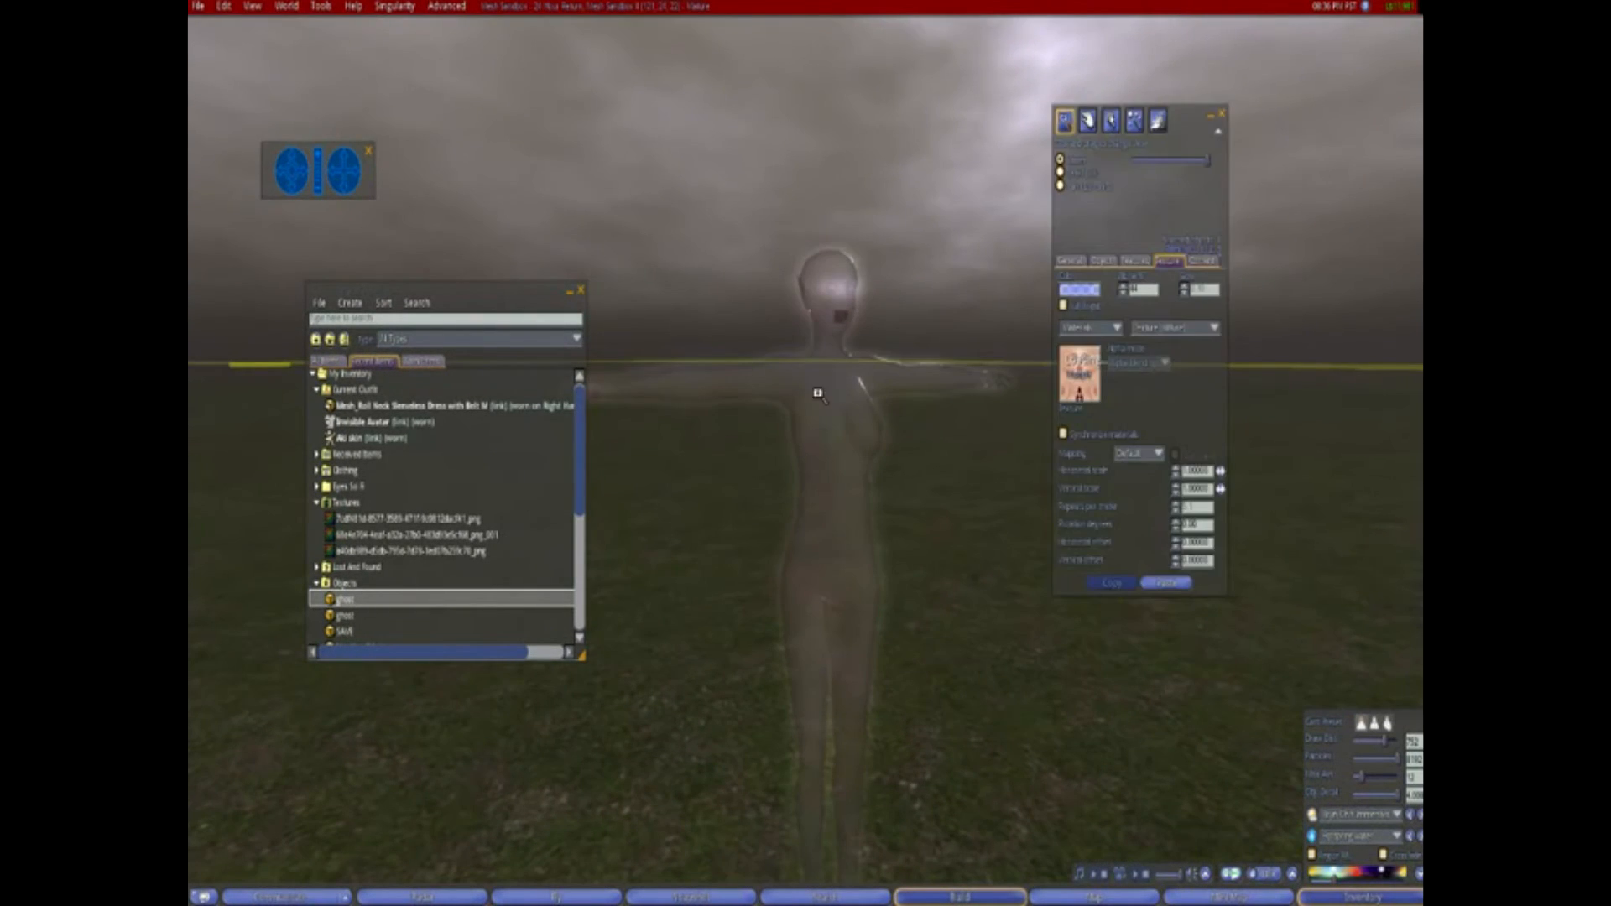
left_click_drag(815, 388, 814, 268, "alt")
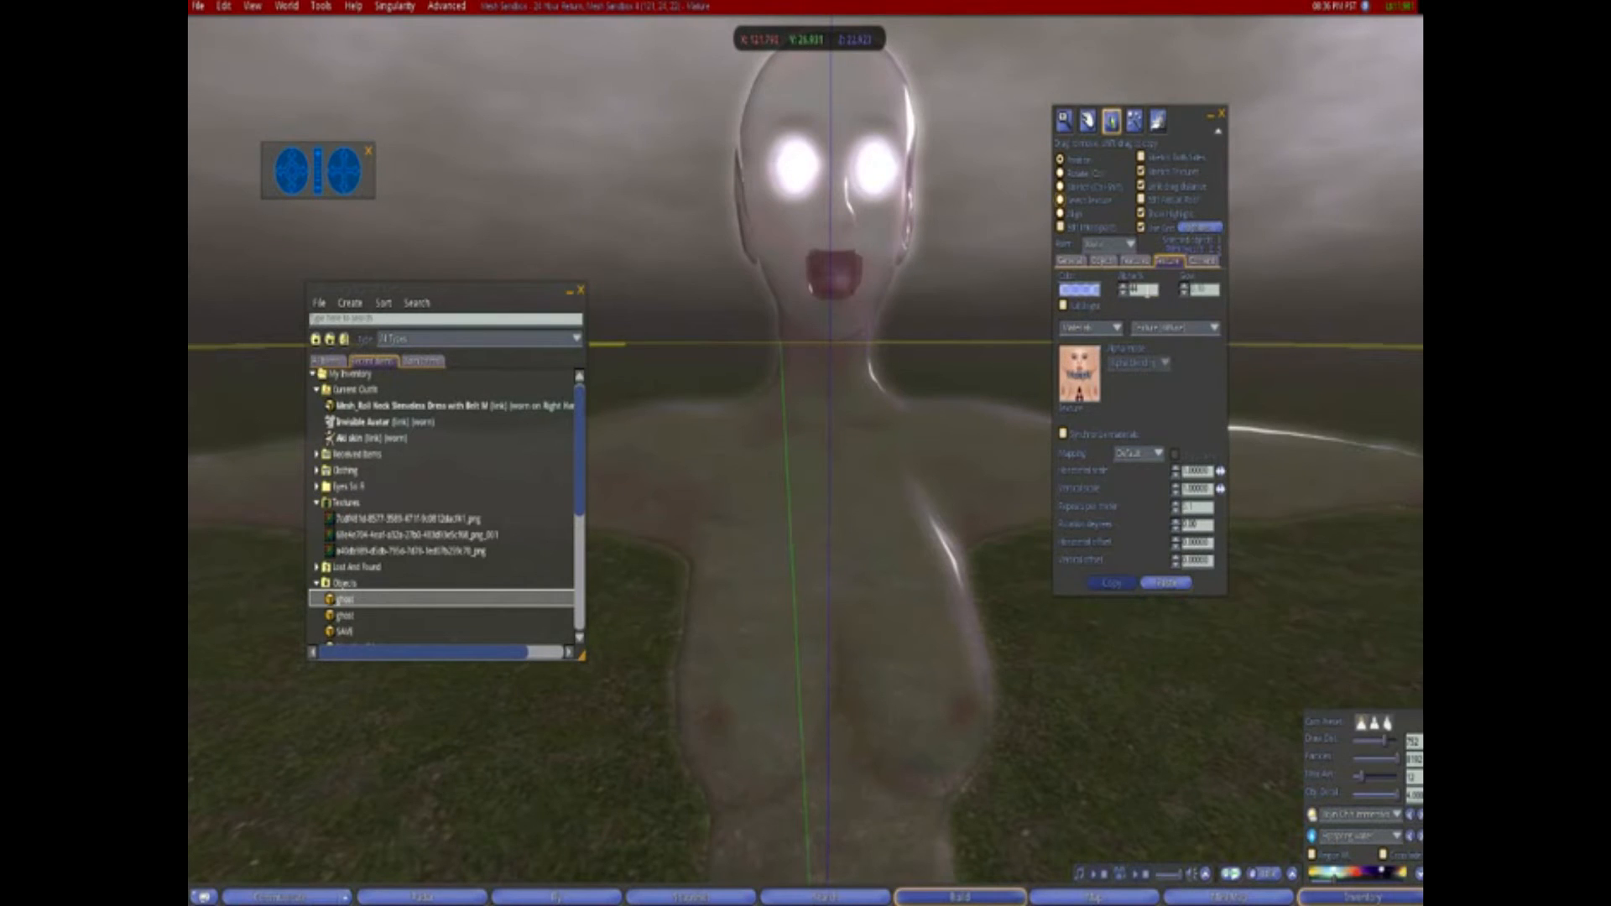
left_click(1146, 290)
scroll(1147, 291, "down", 3)
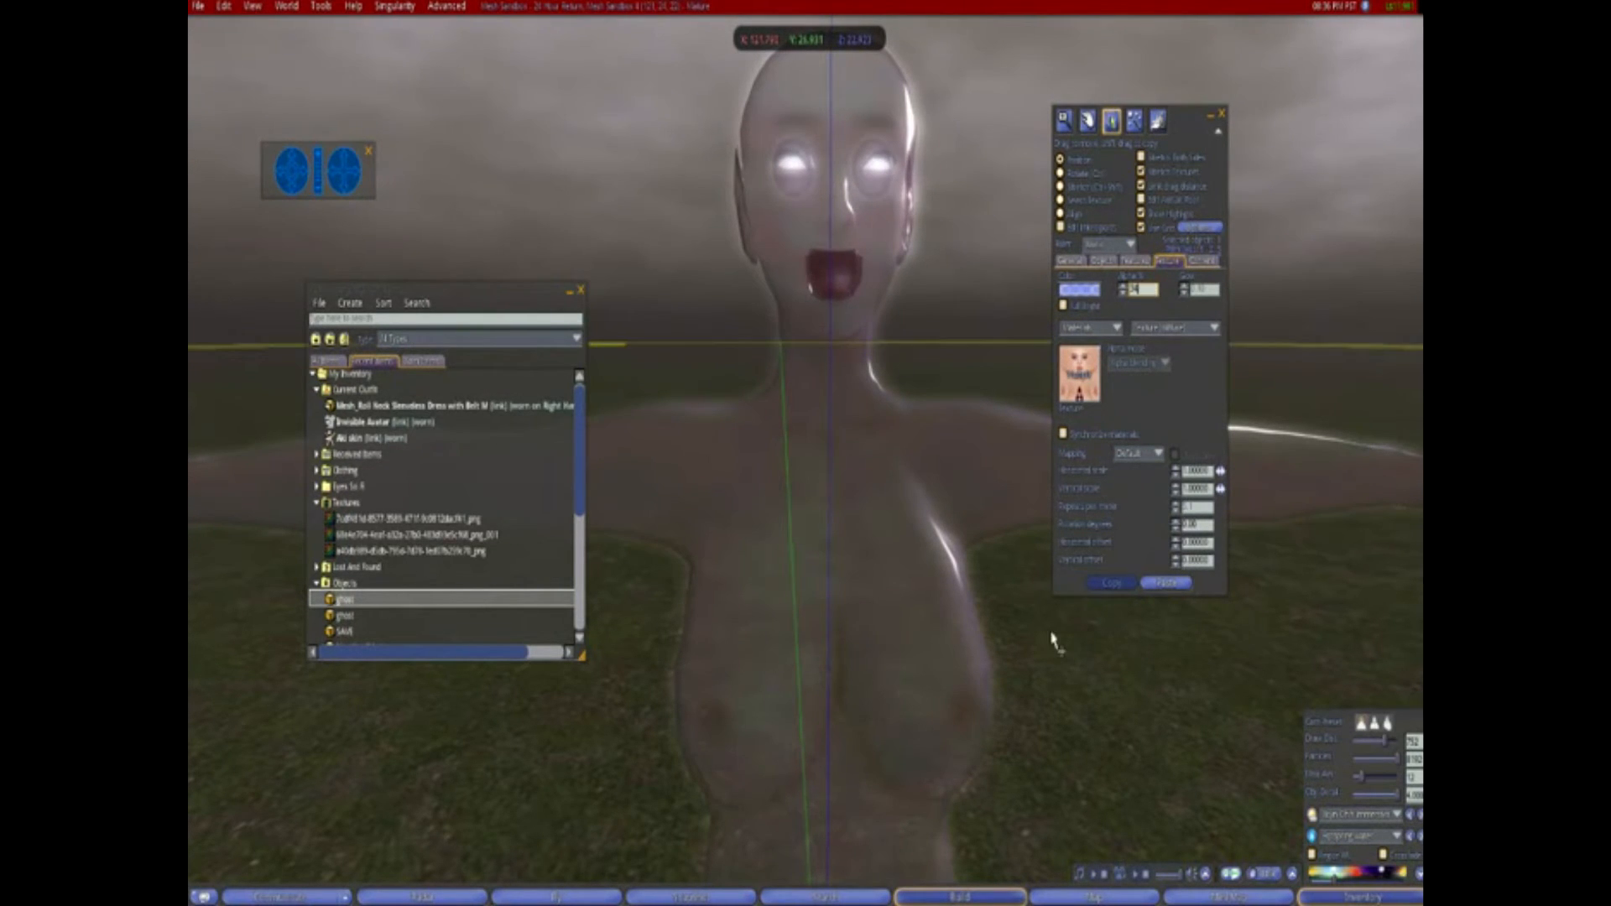
key("Escape")
left_click_drag(809, 454, 824, 453, "ctrl+alt")
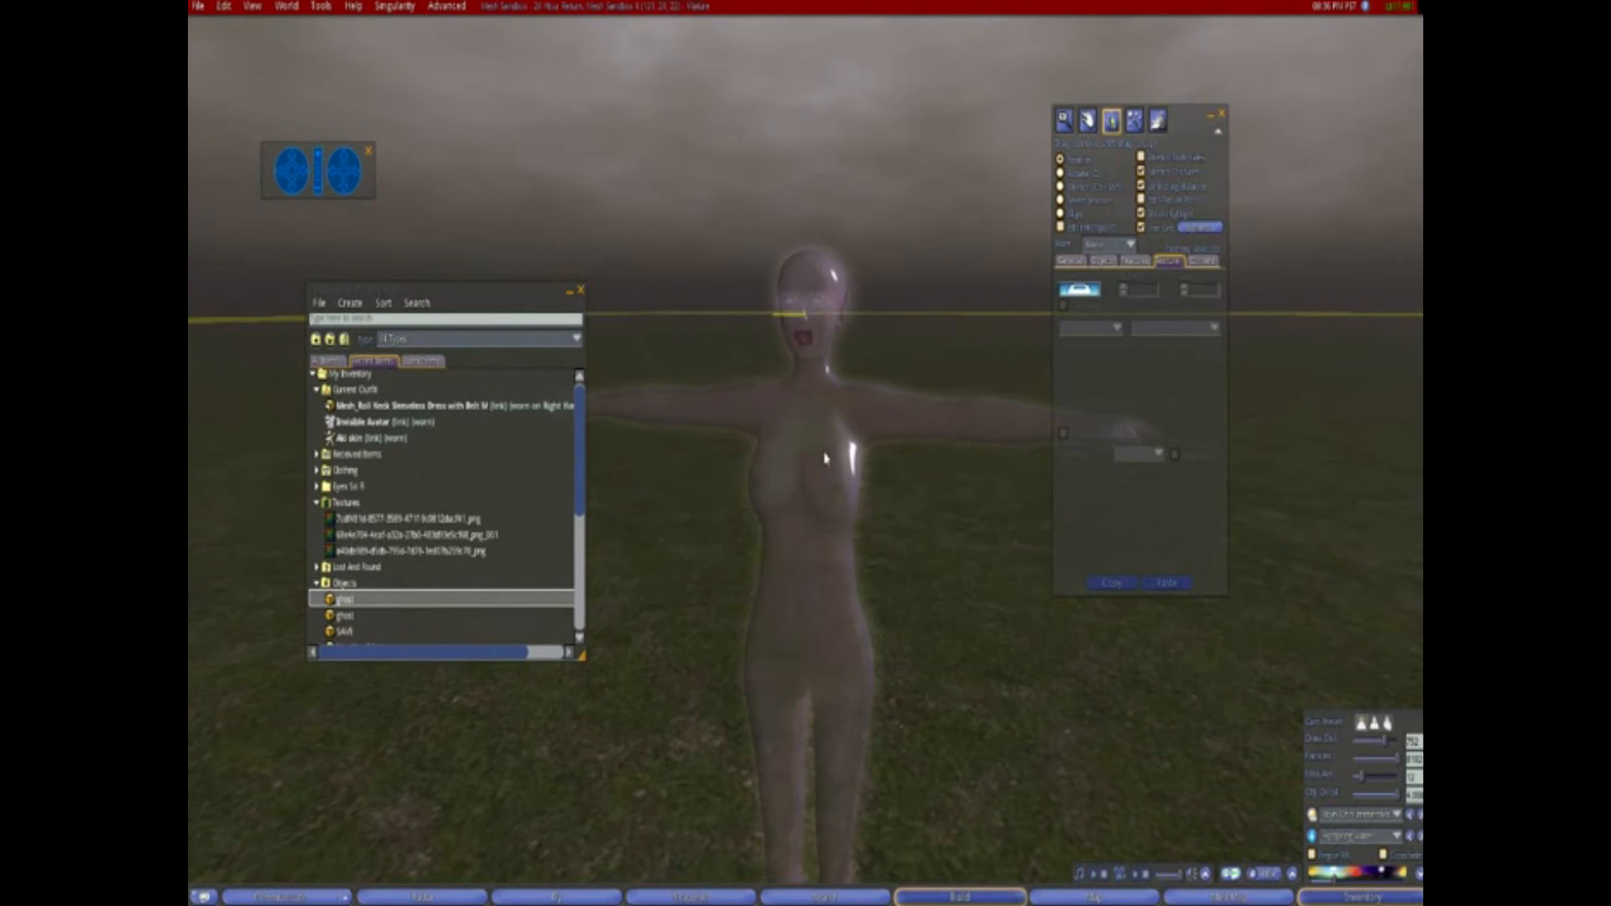
left_click(1153, 292)
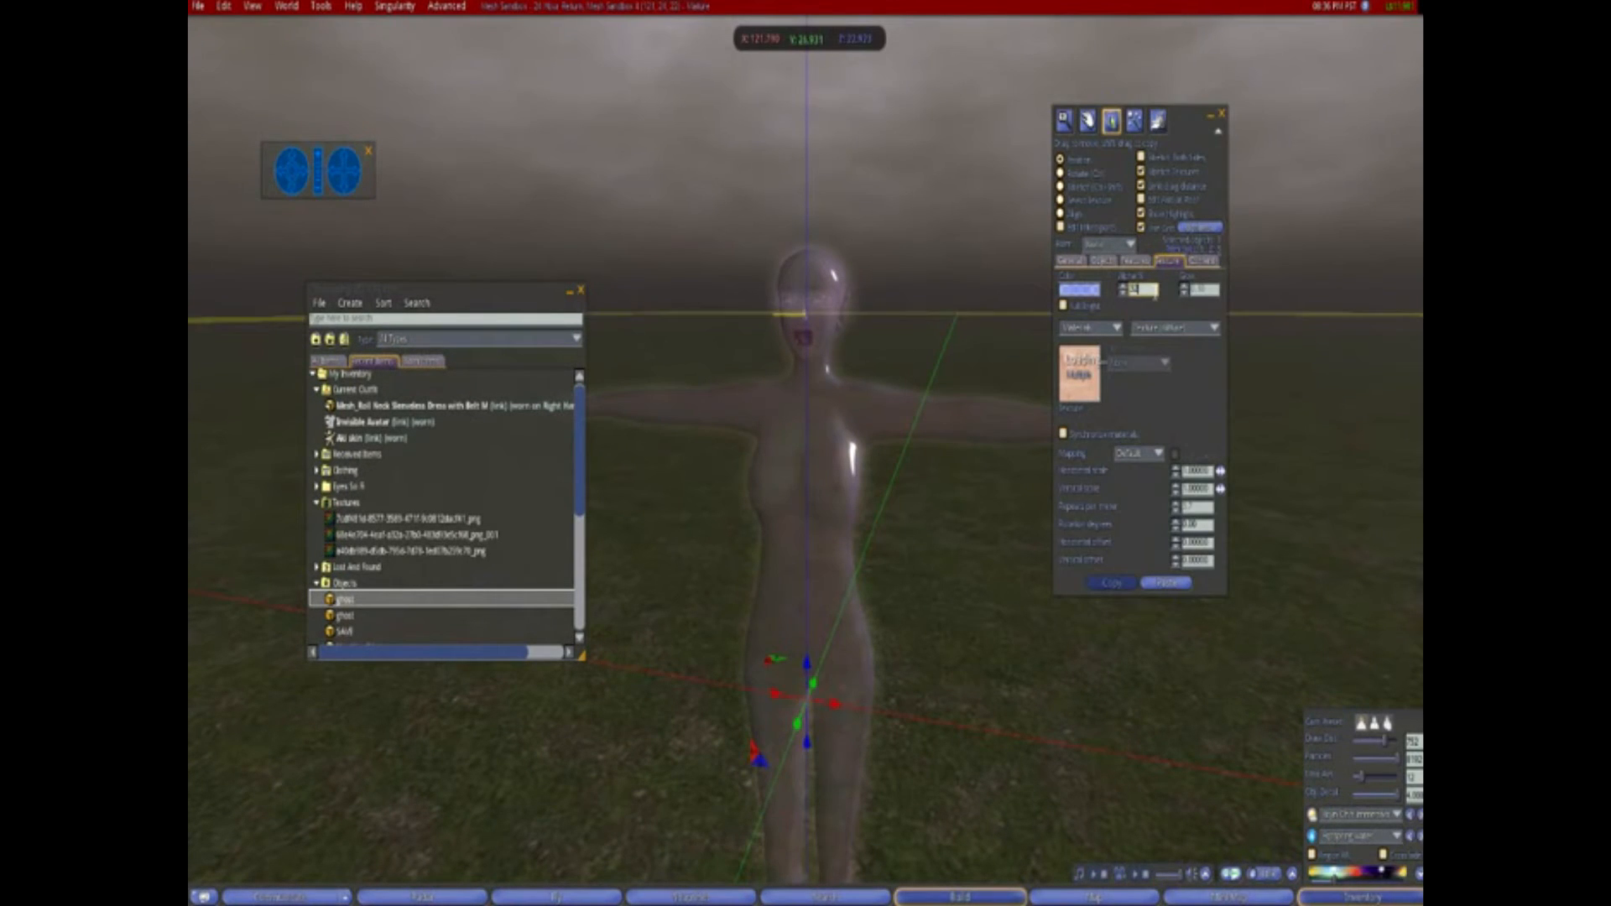
left_click(921, 622)
Take the edited ghost from the ground back into the inventory
left_click(827, 476)
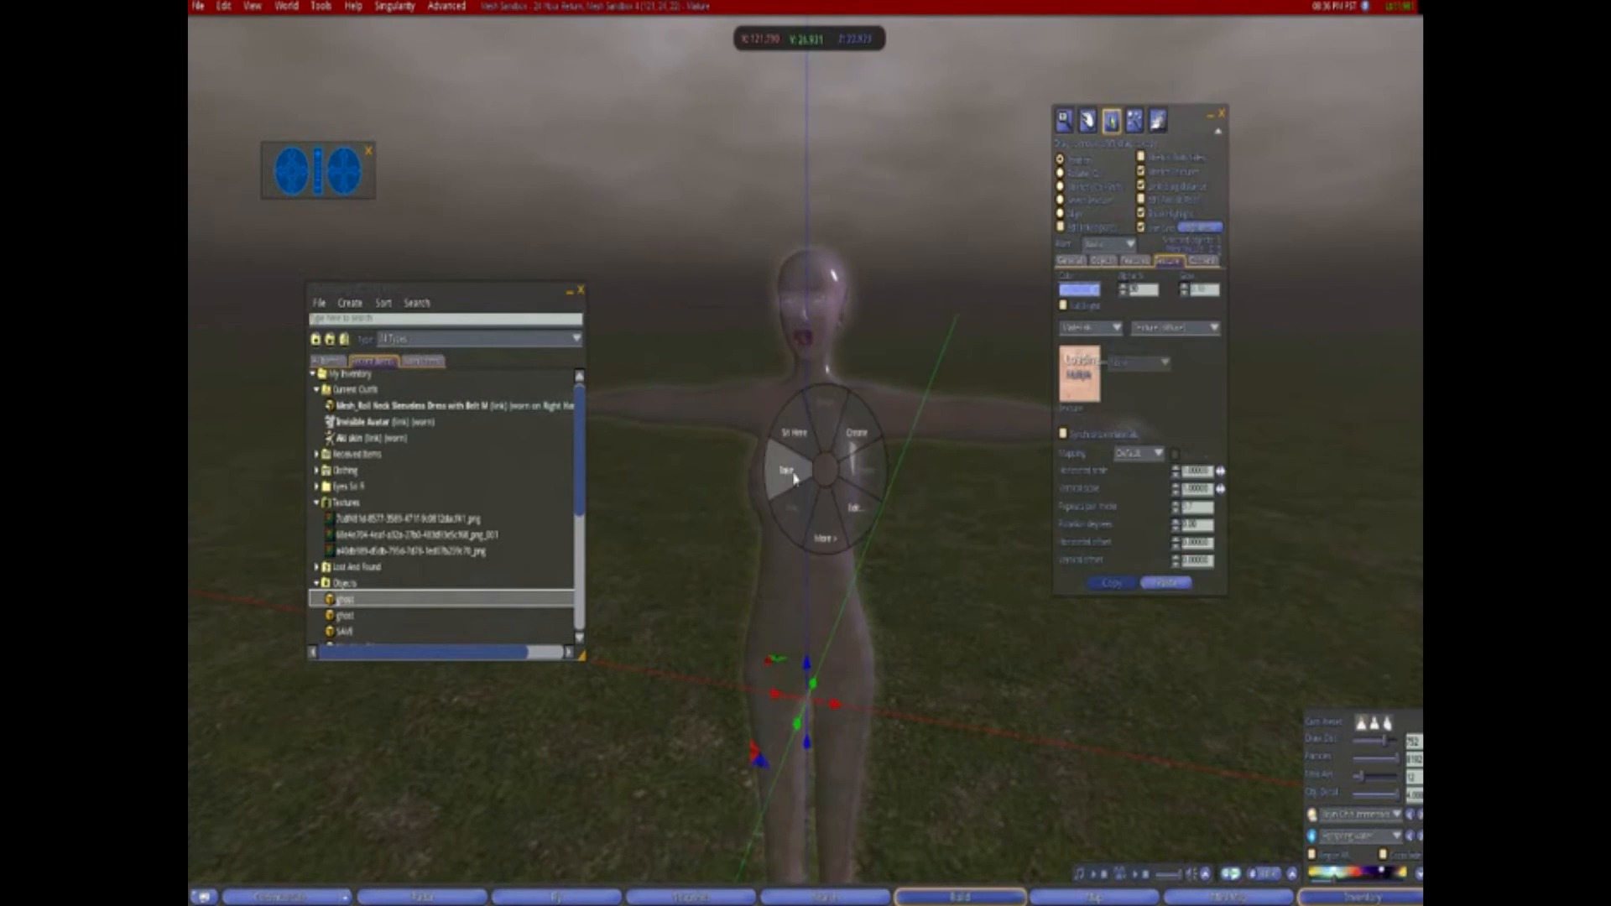
right_click(764, 656)
left_click(715, 655)
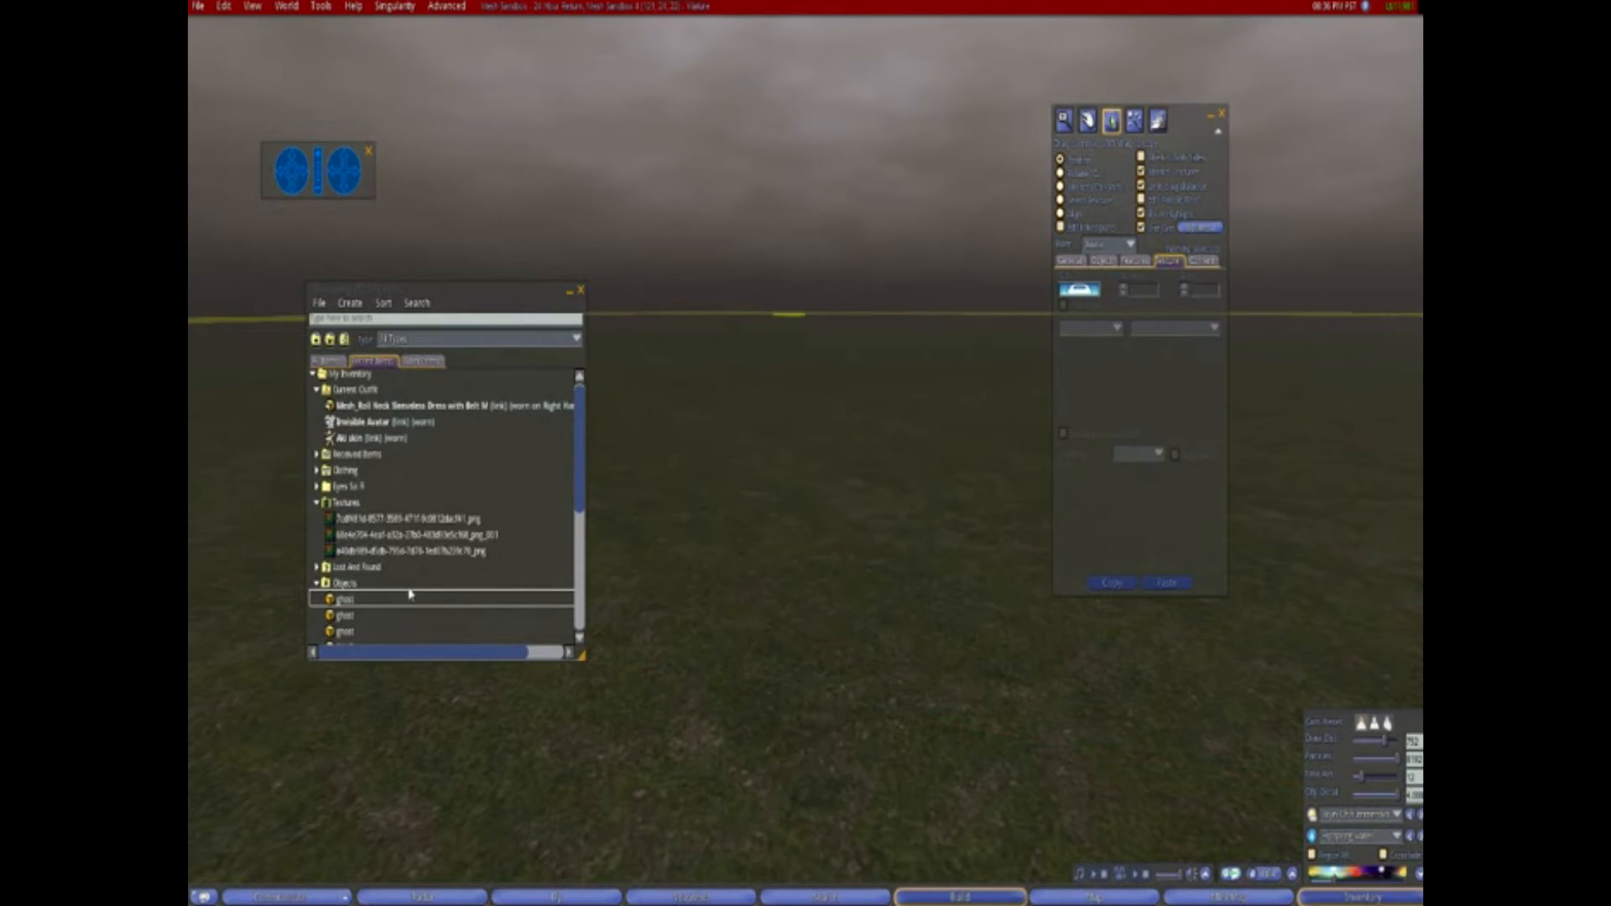
Add the newly taken ghost from the Objects folder to the worn items and view the avatar from the front
right_click(395, 588)
right_click(373, 596)
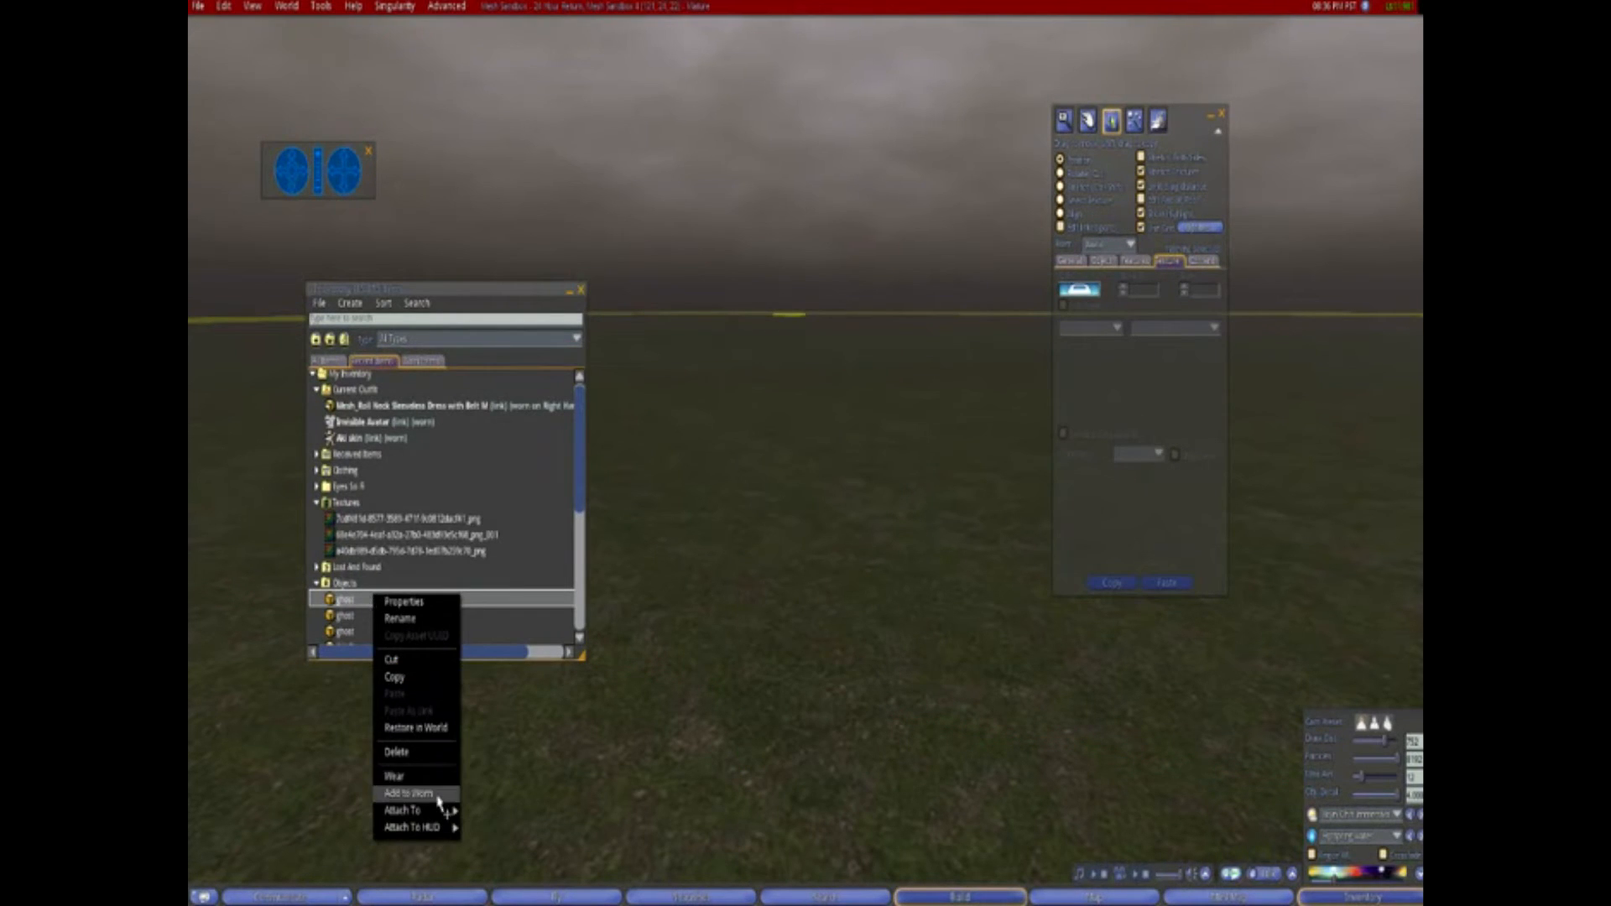
left_click(443, 794)
left_click_drag(898, 481, 516, 344, "ctrl+alt")
left_click_drag(856, 582, 809, 367, "ctrl+alt")
left_click(809, 367, "alt")
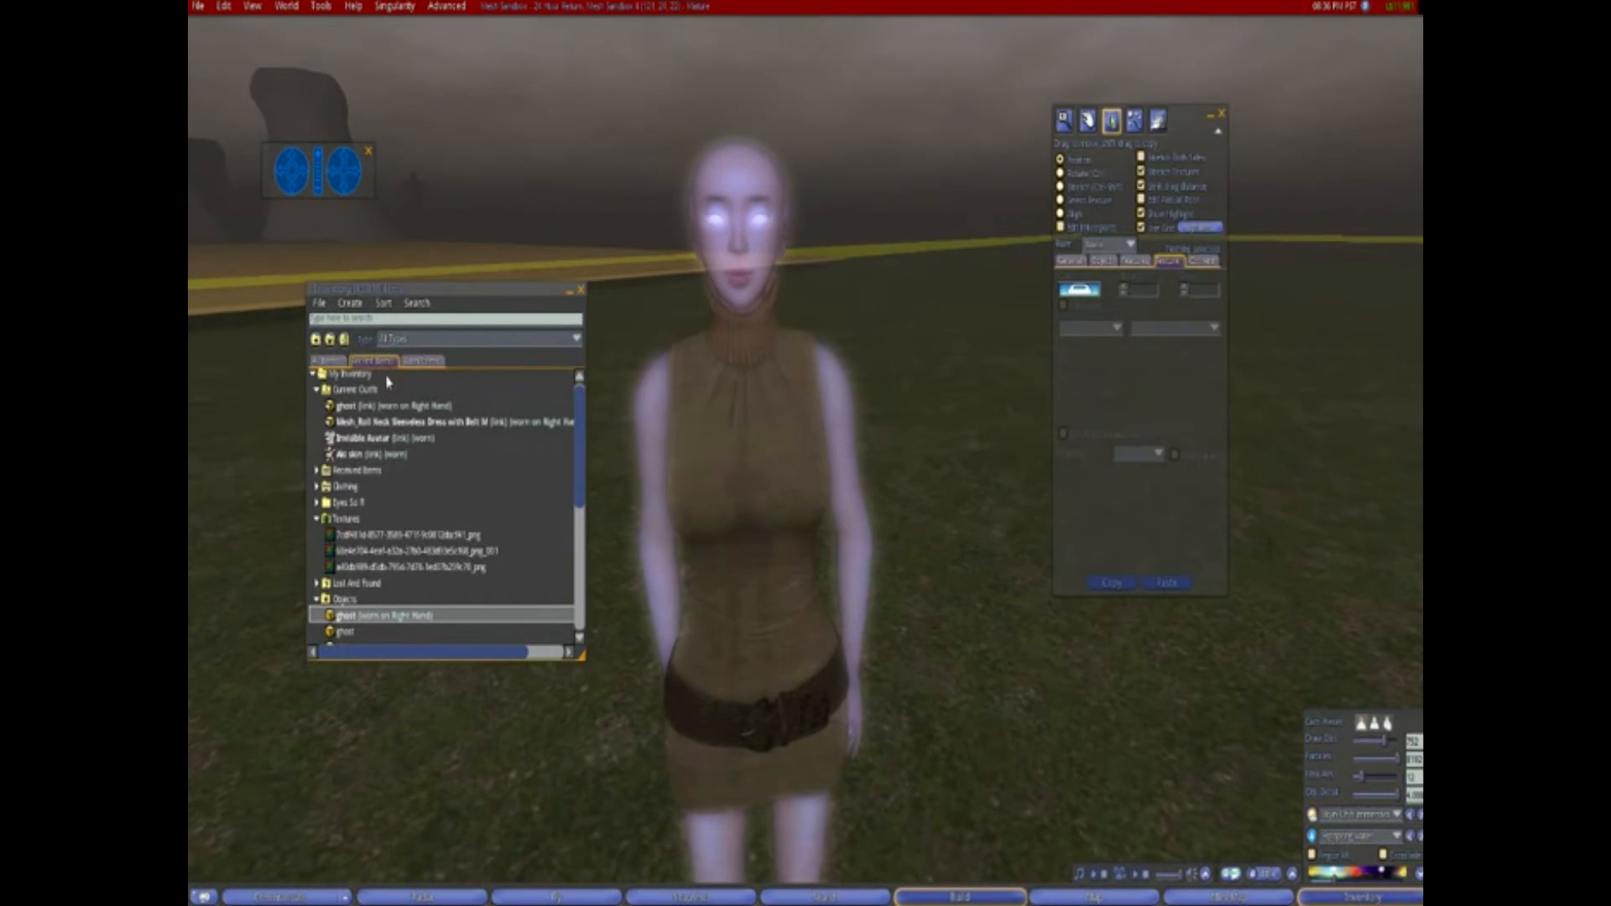
Add the Wasabi Pills Night shadow mesh hair from the filtered inventory to the outfit and minimize the inventory
left_click(331, 362)
right_click(358, 431)
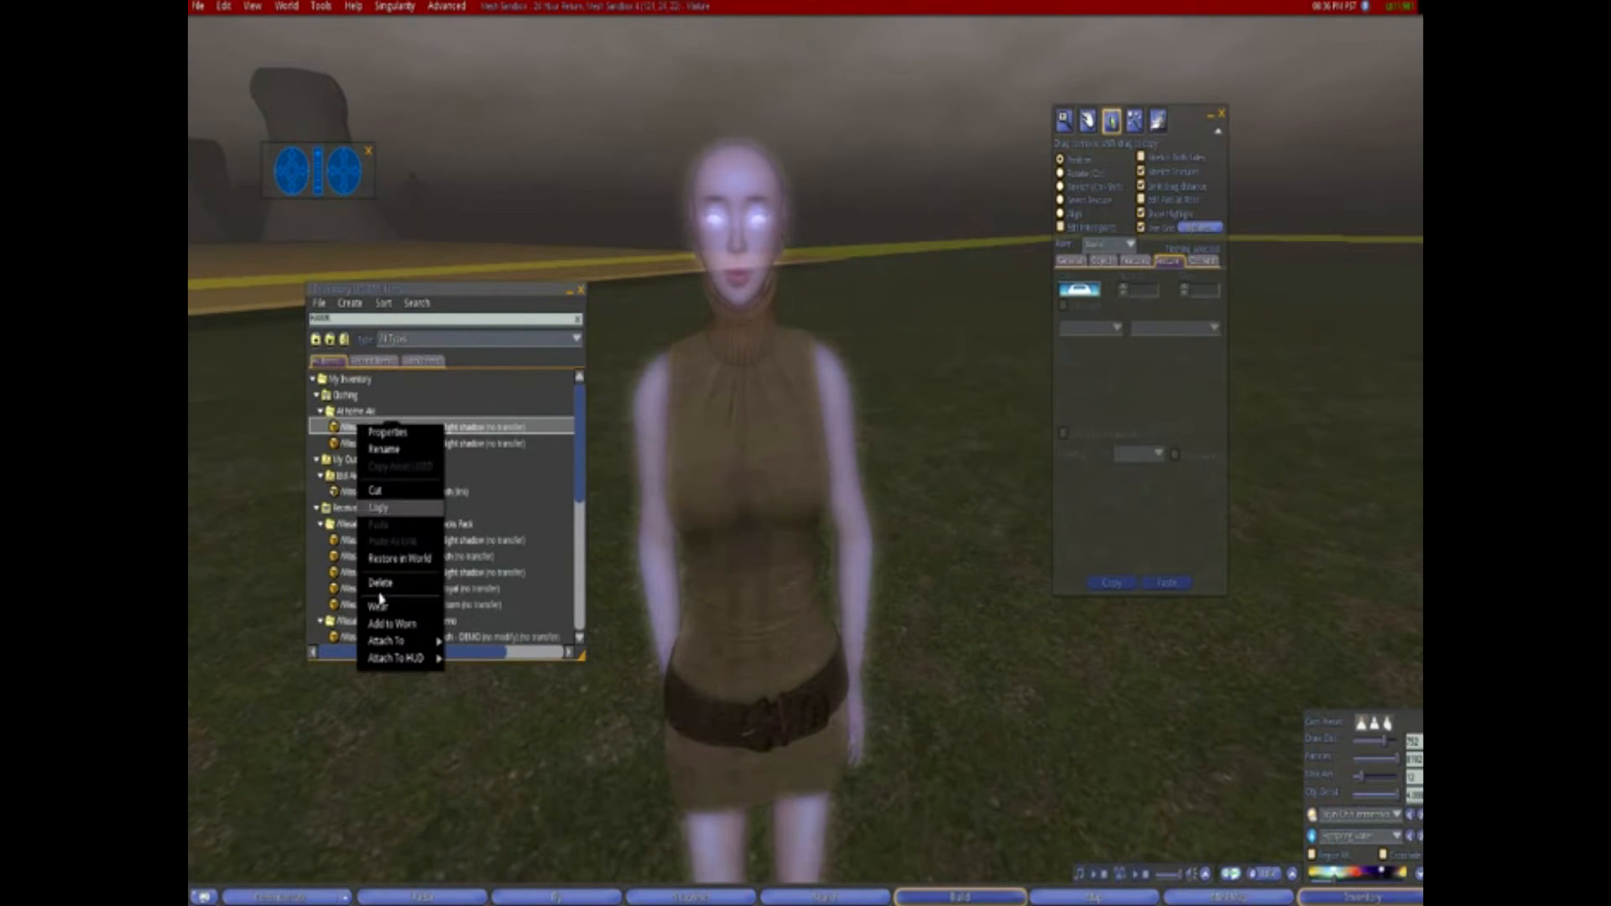
left_click(382, 634)
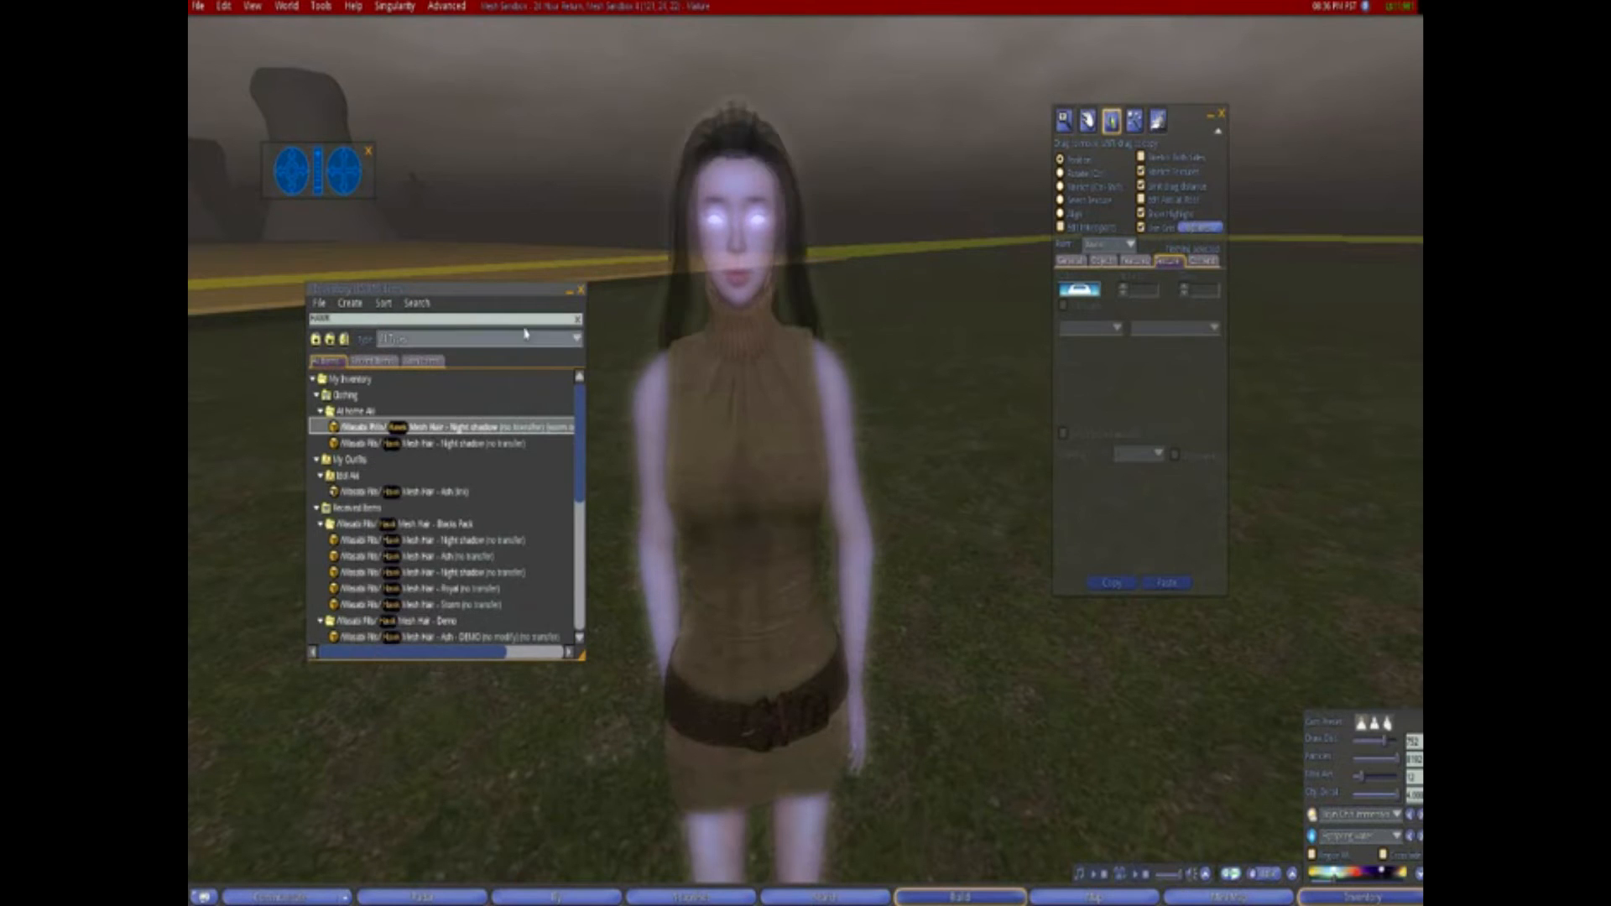
left_click(569, 290)
Inspect the dressed ghost avatar up close, both standing and flying
left_click_drag(738, 453, 811, 457, "alt")
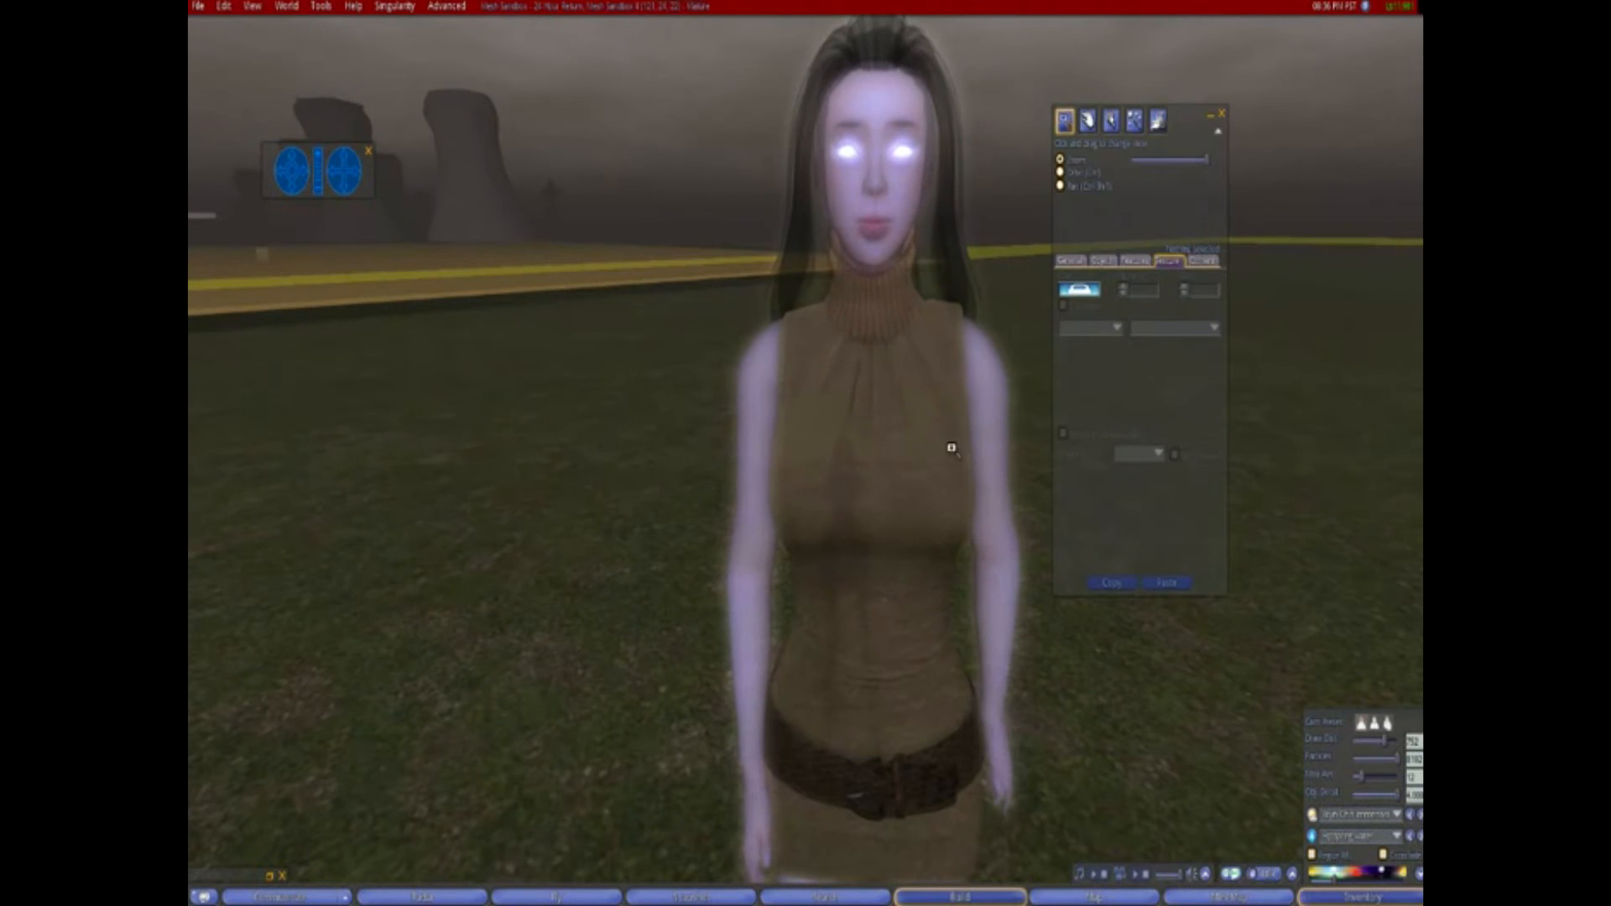
left_click_drag(883, 585, 856, 479, "alt")
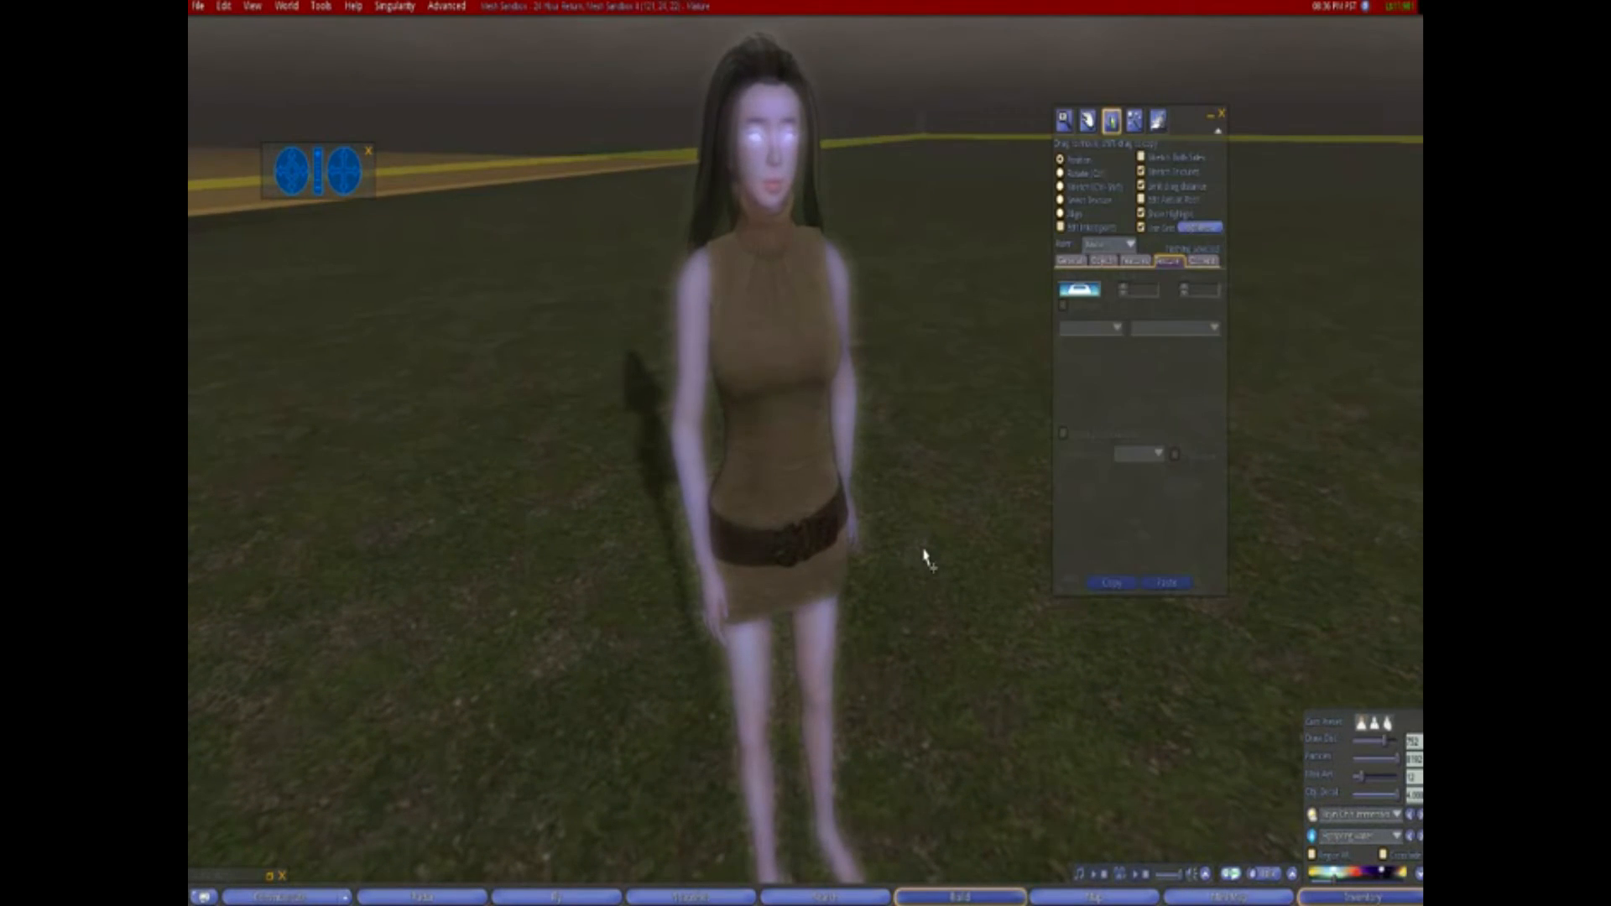
key("Home")
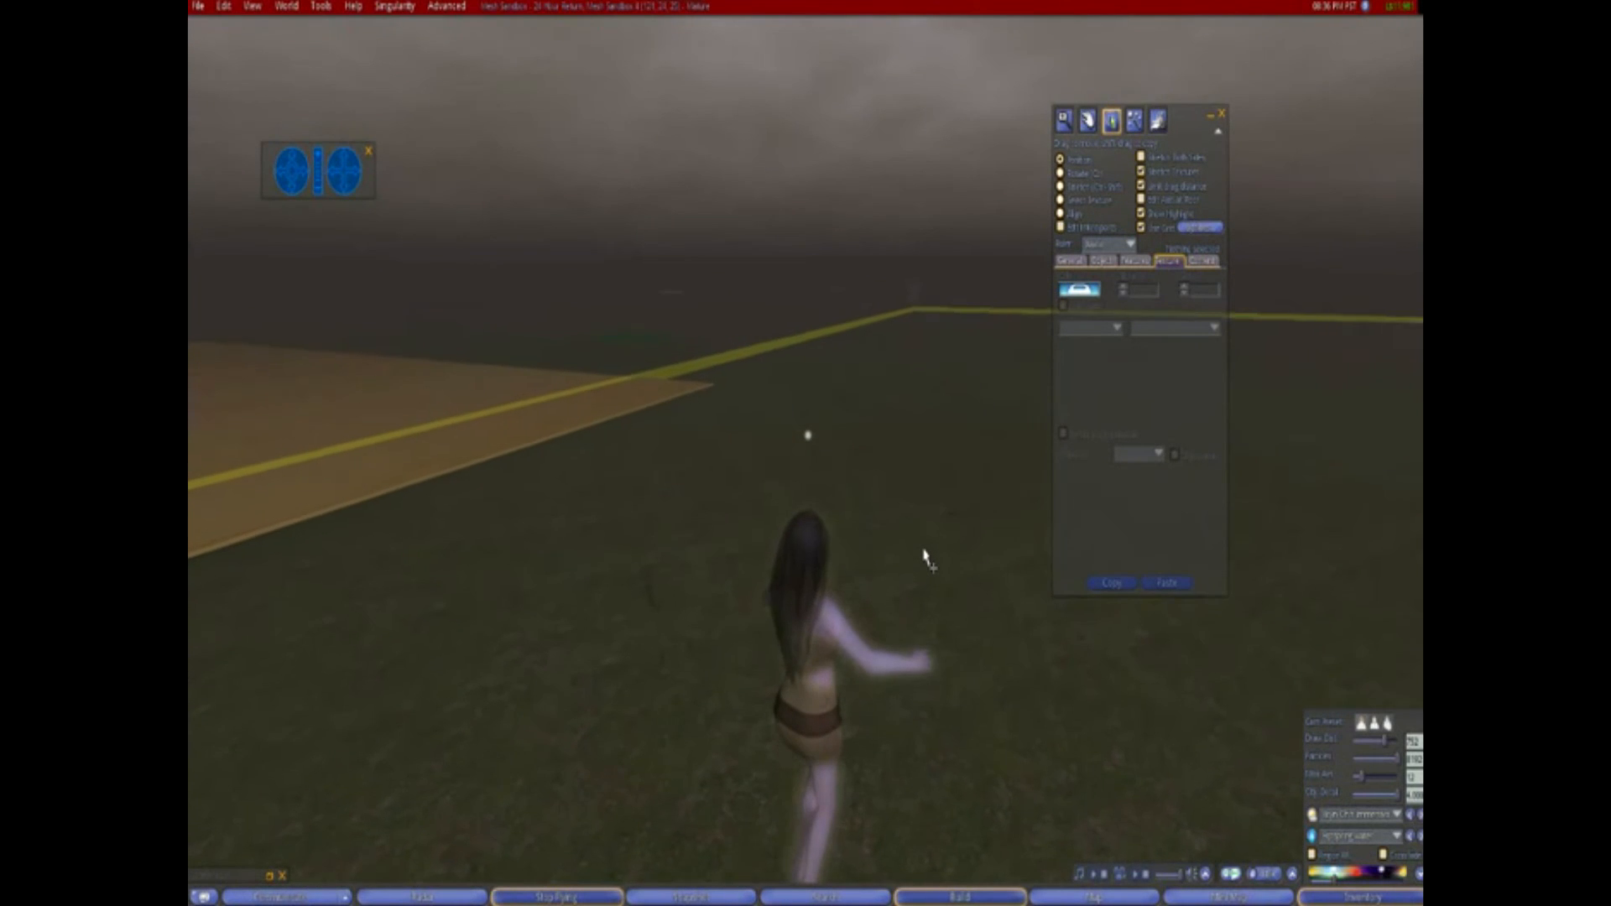
left_click_drag(822, 660, 1361, 628, "alt")
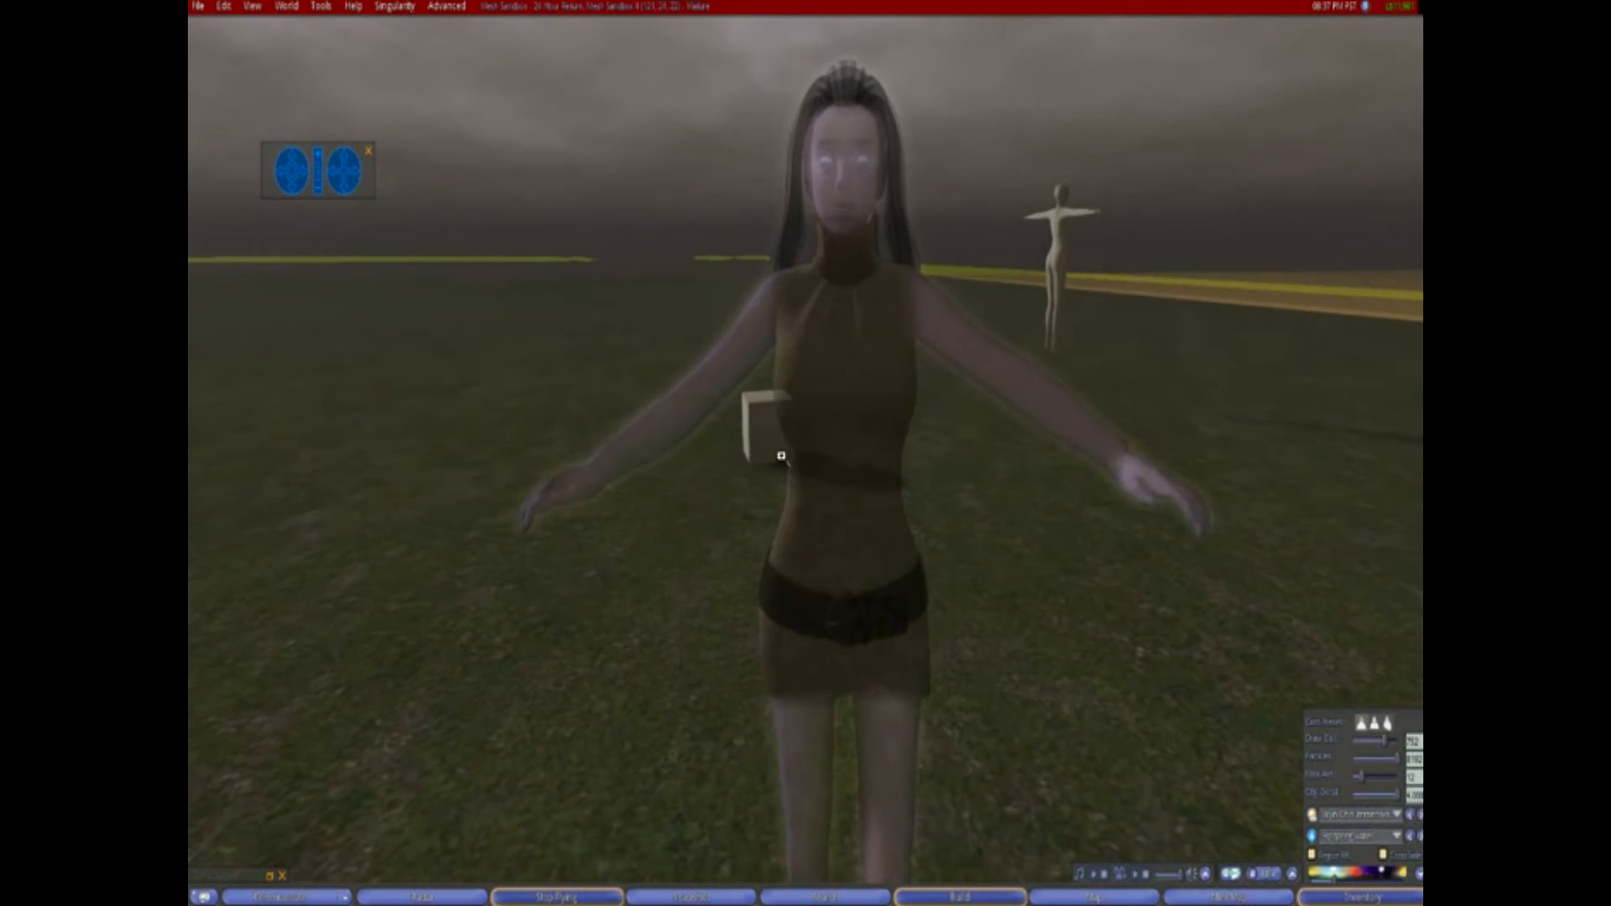
mouse_move(829, 412)
left_mouse_down("alt")
mouse_move(831, 369)
mouse_move(842, 409)
left_mouse_up("alt")
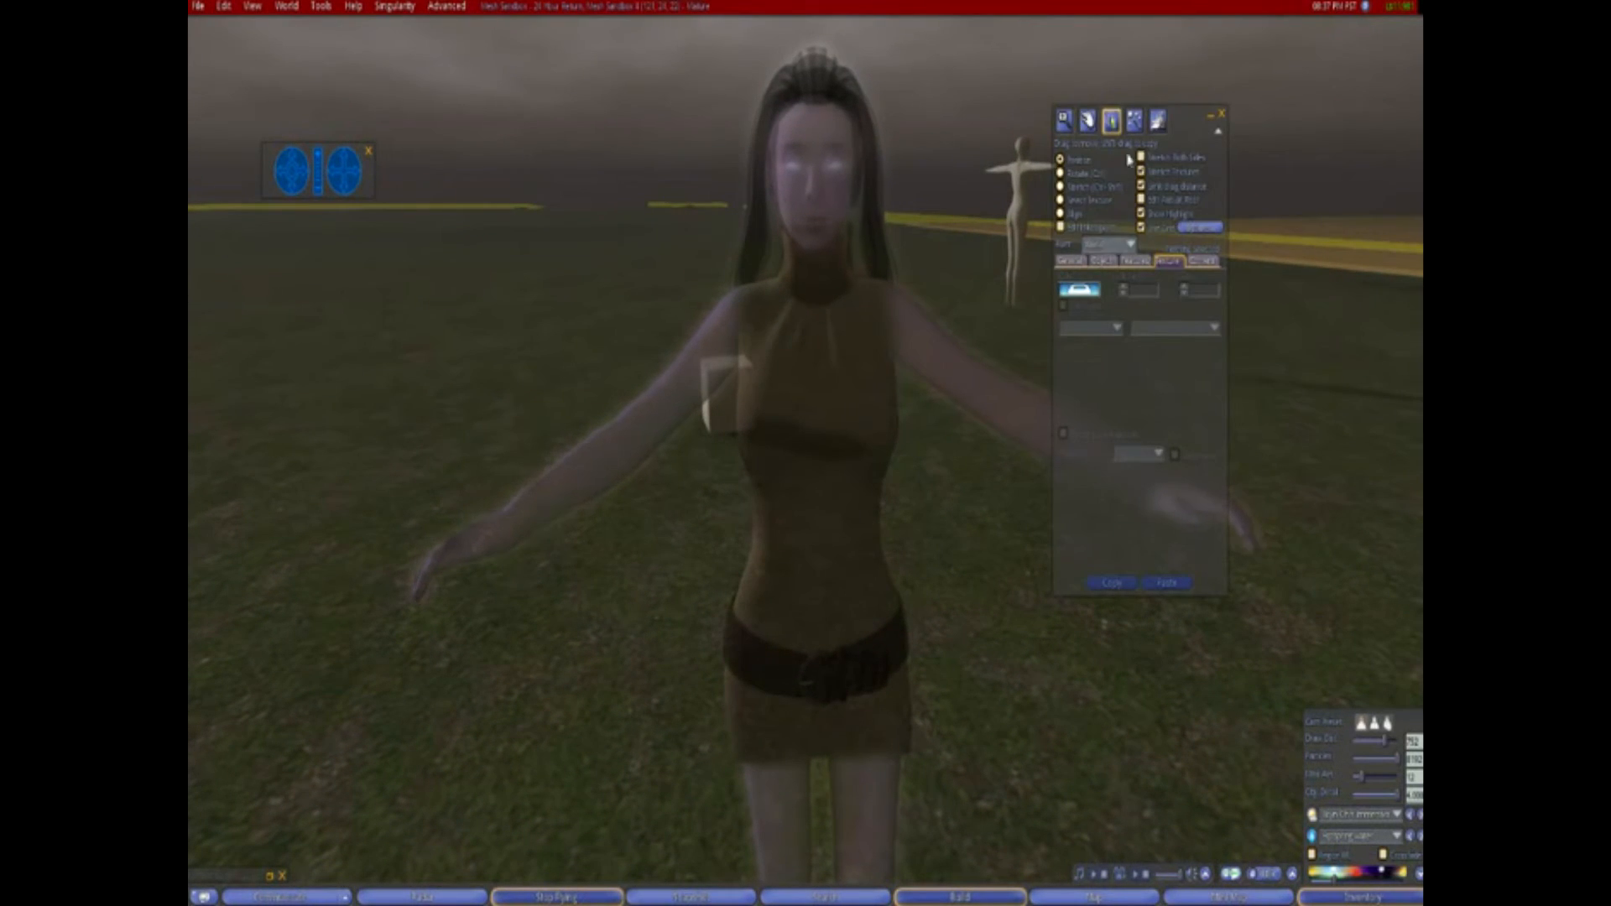
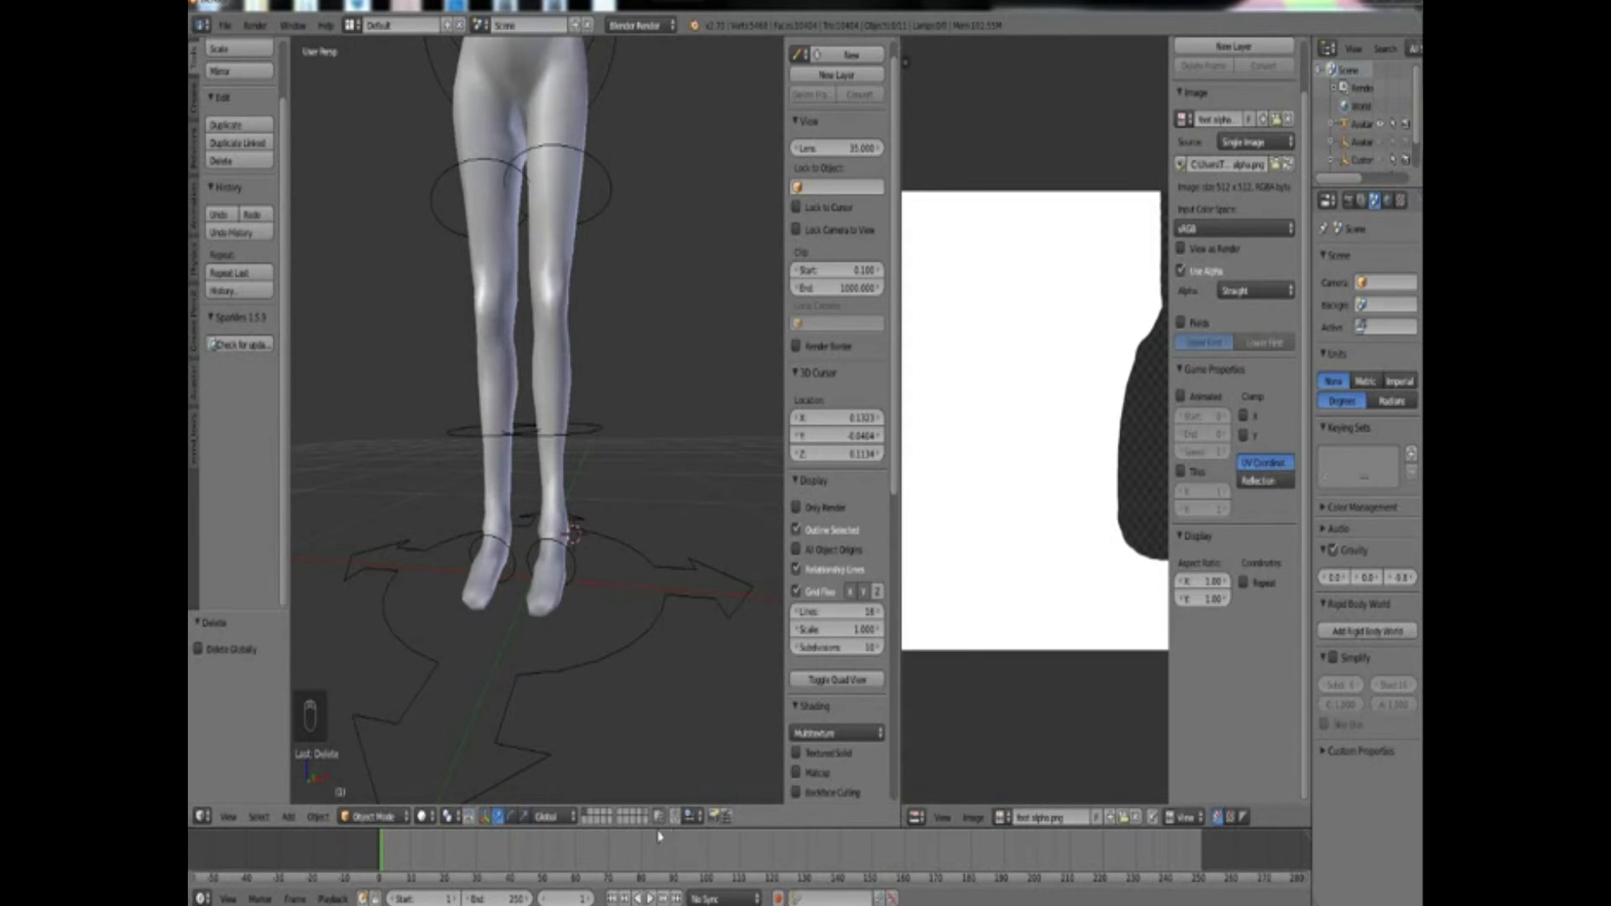
In Blender, switch to an empty layer and import the COLLADA file ghostlegs.dae
middle_click_drag(548, 423, 559, 433)
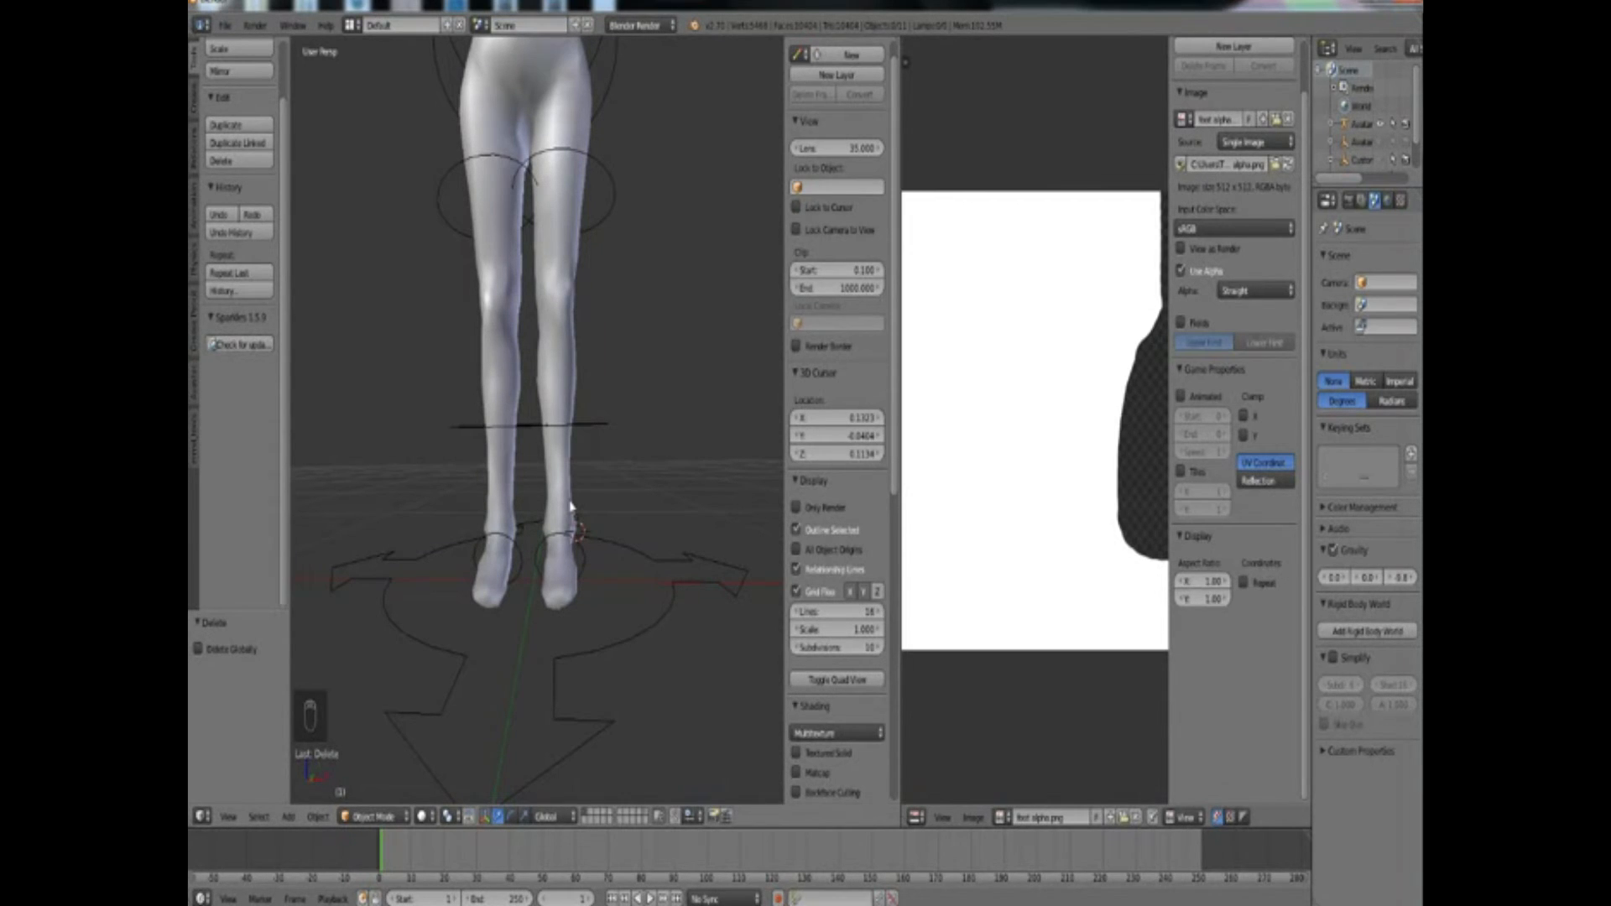
left_click(589, 814)
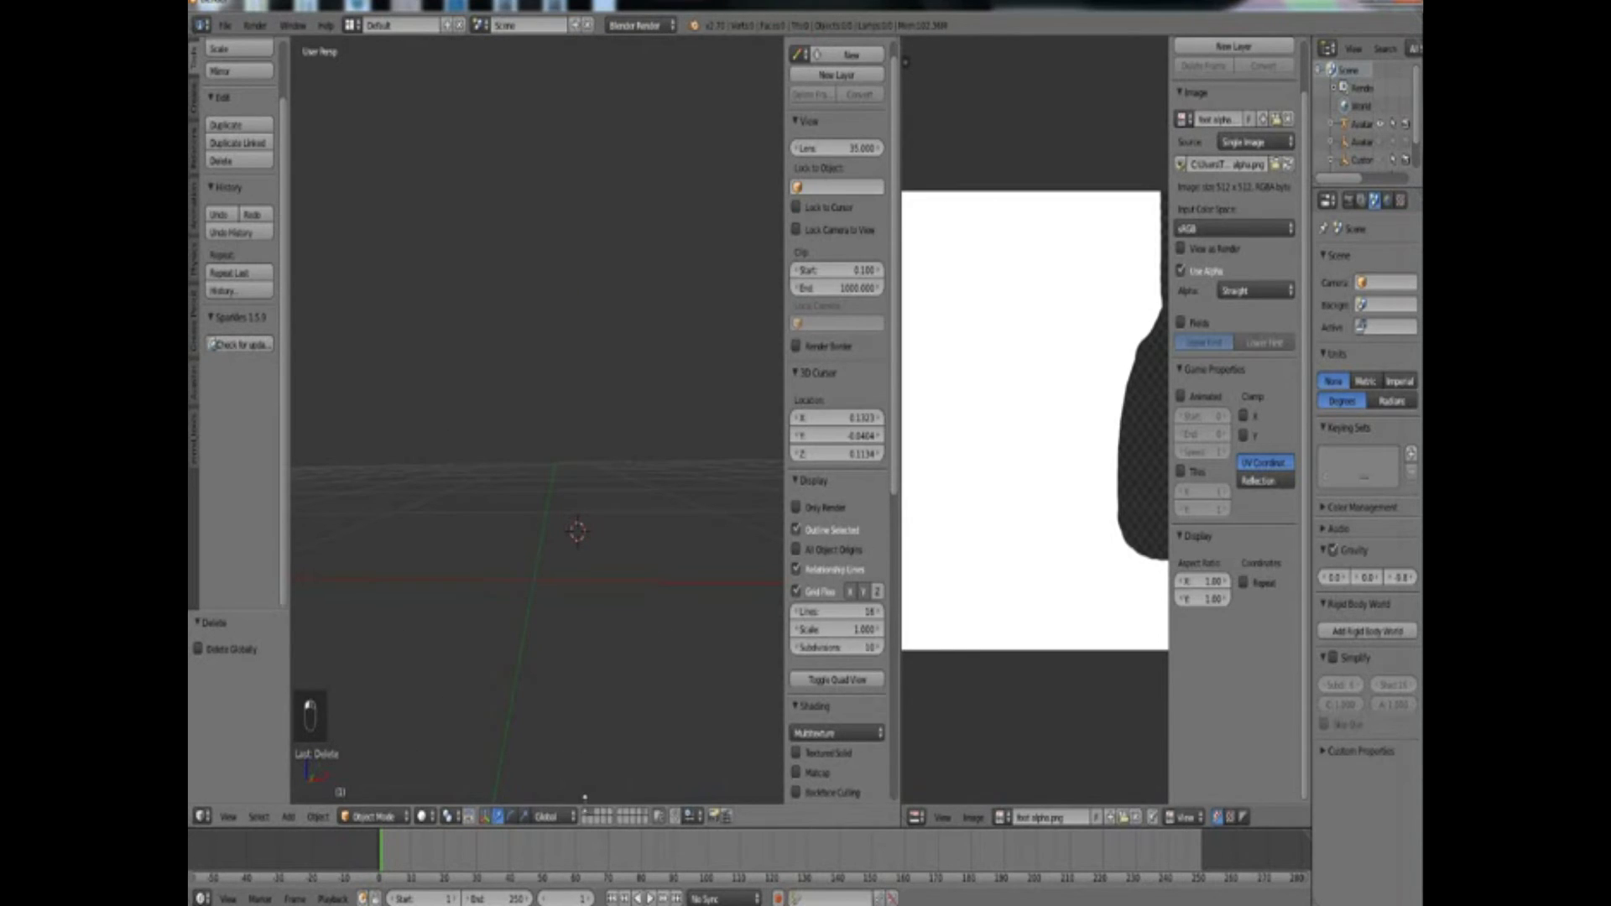
left_click(225, 25)
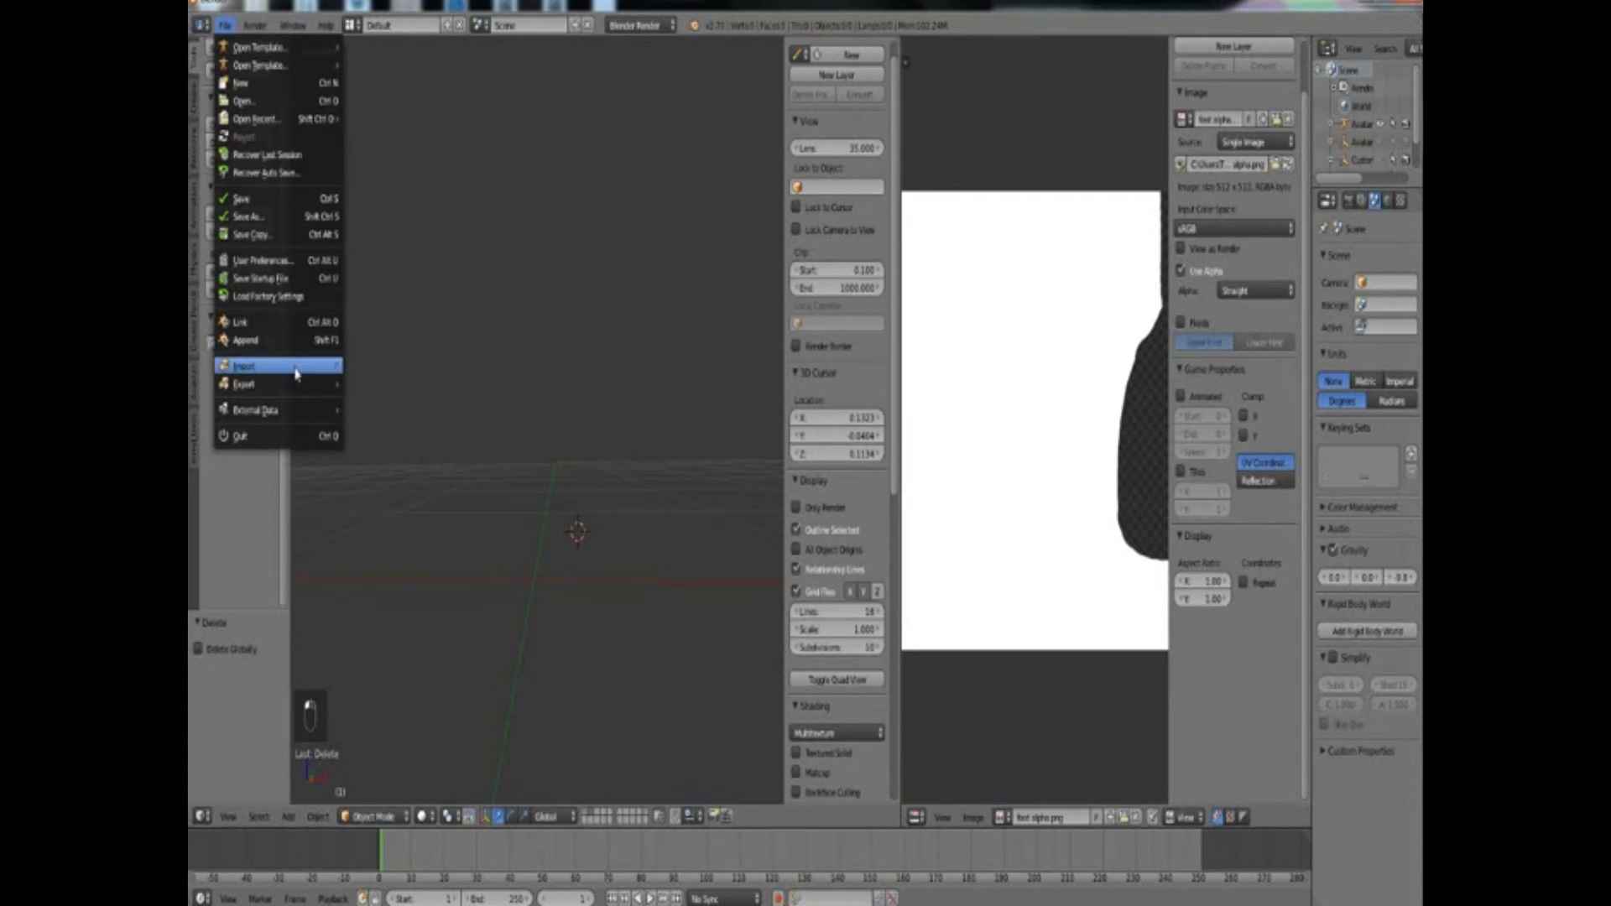
mouse_move(296, 373)
left_click(420, 369)
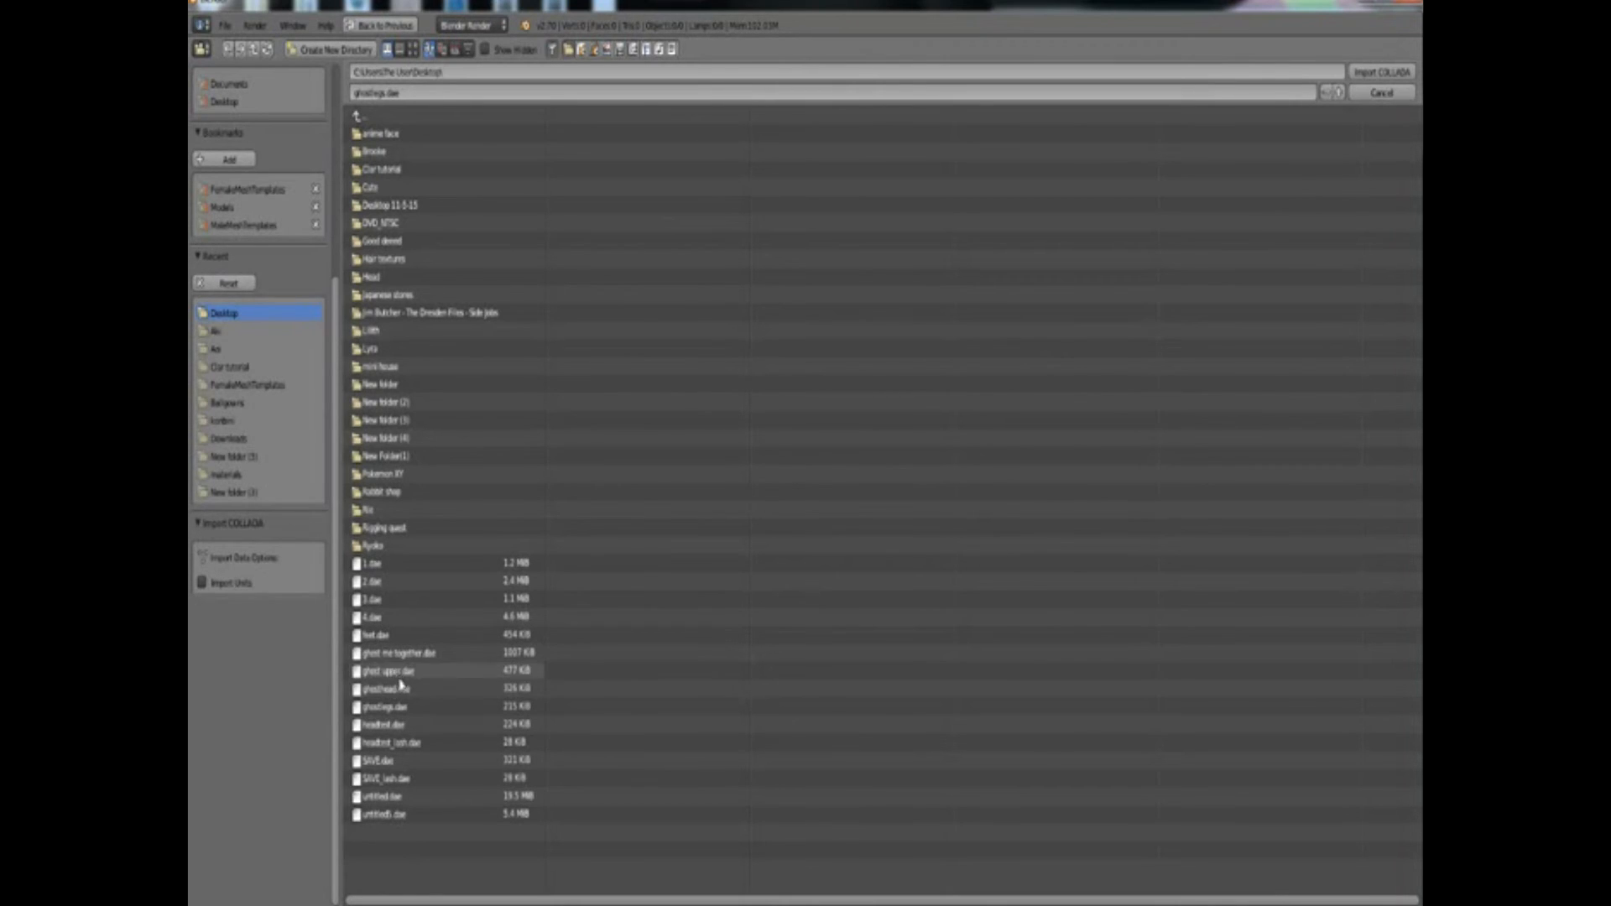
double_click(403, 710)
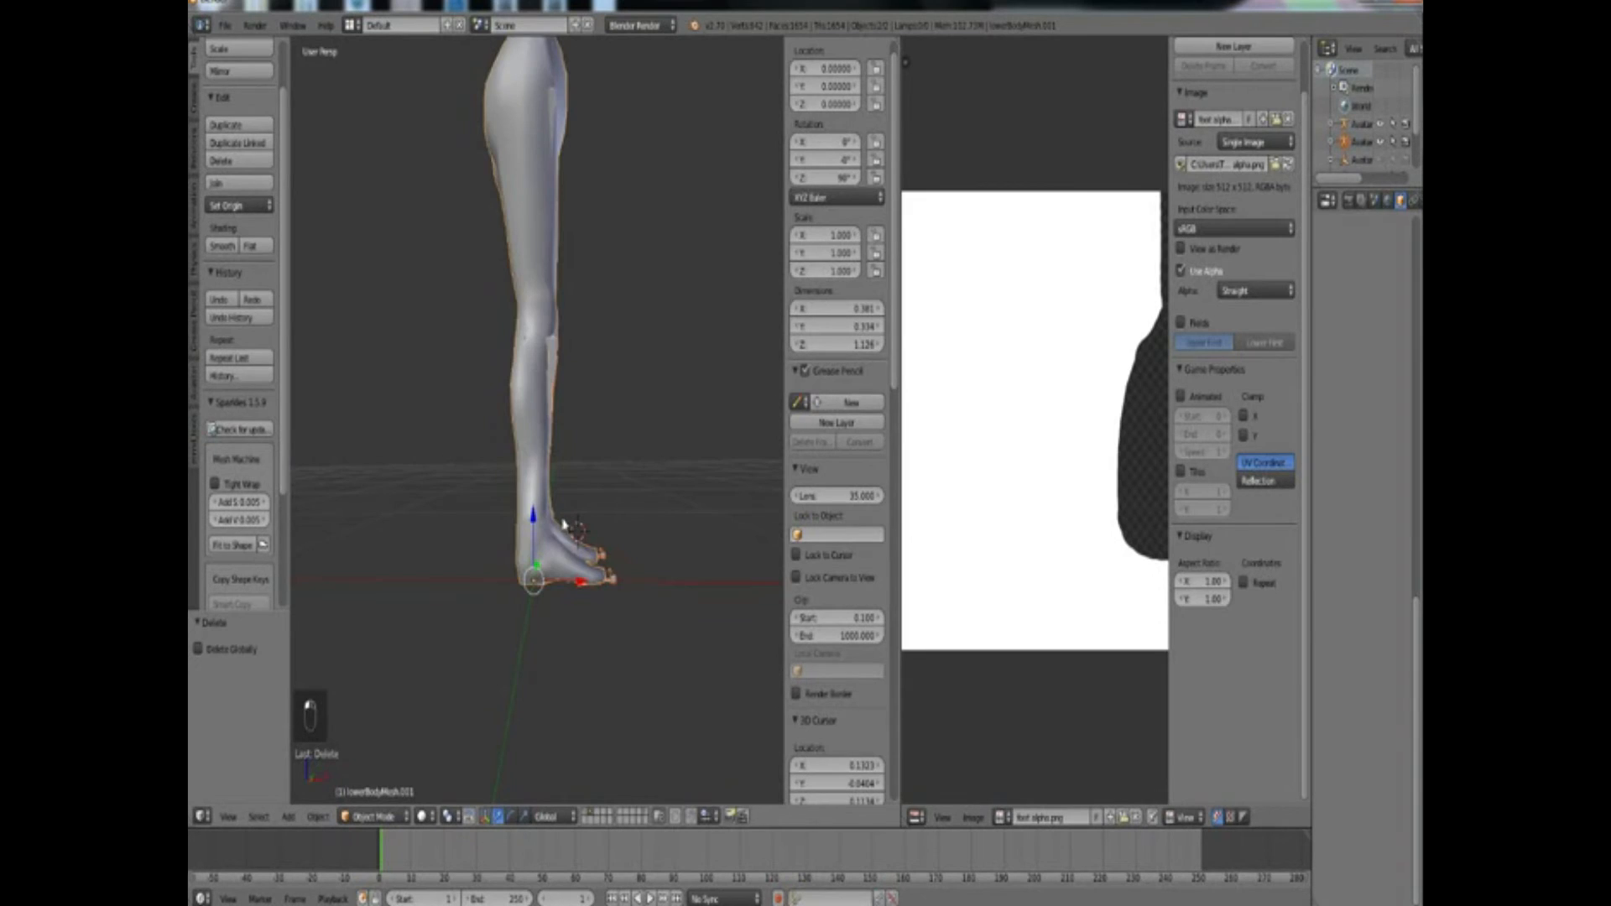
Move the imported legs' armature to another layer, leaving only the leg mesh in view
middle_click_drag(563, 523, 446, 532)
scroll(520, 516, "up", 3)
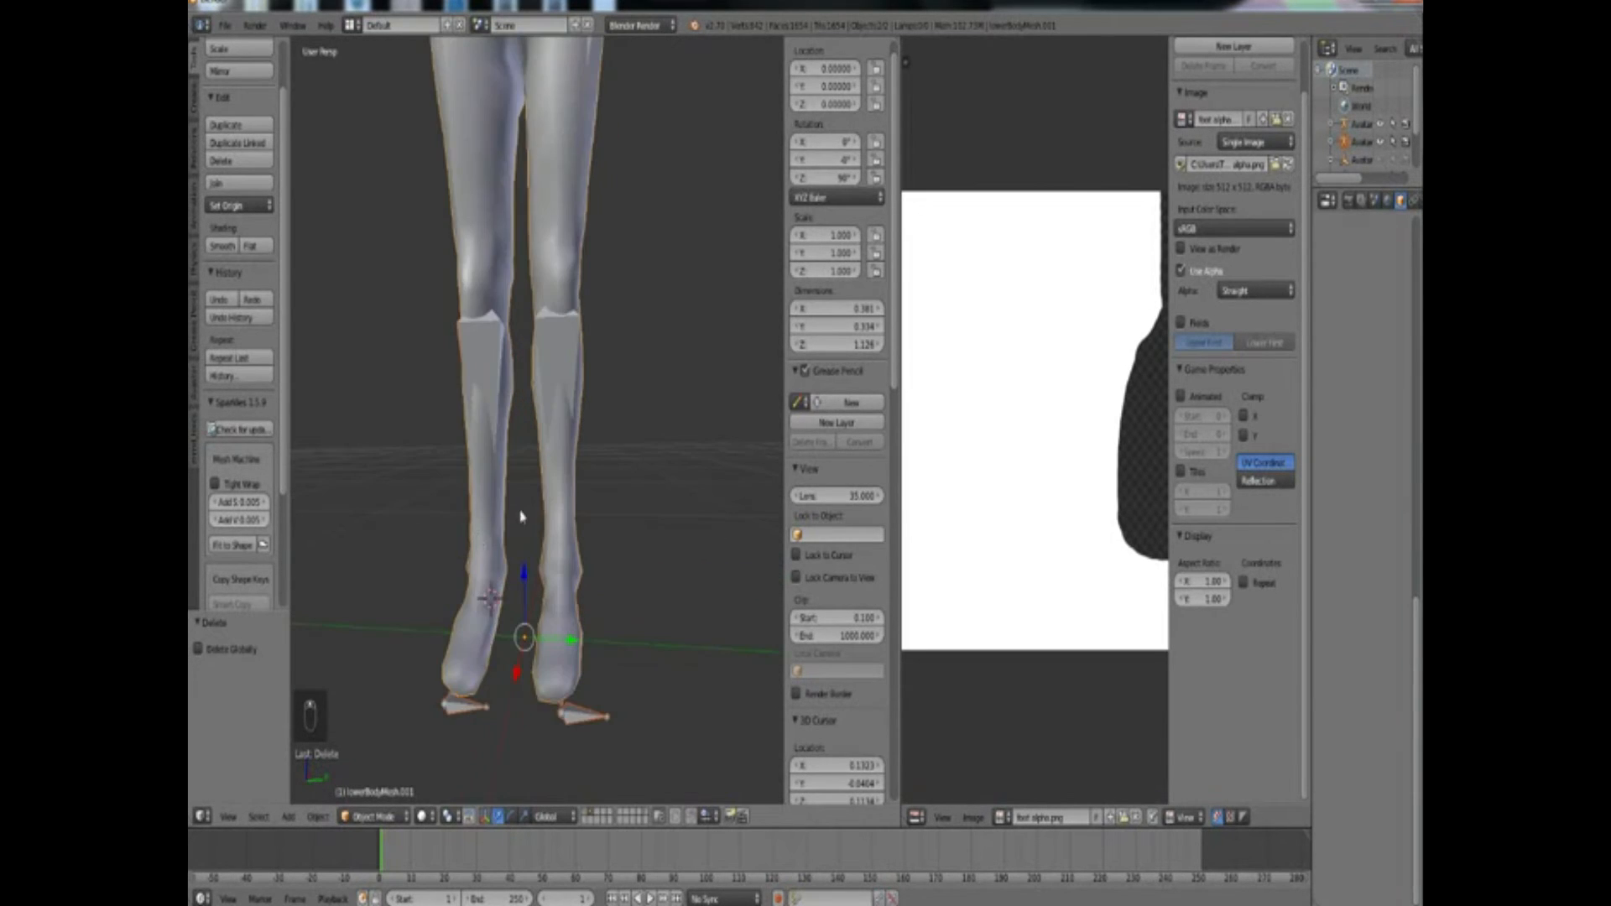
middle_click_drag(536, 510, 541, 511)
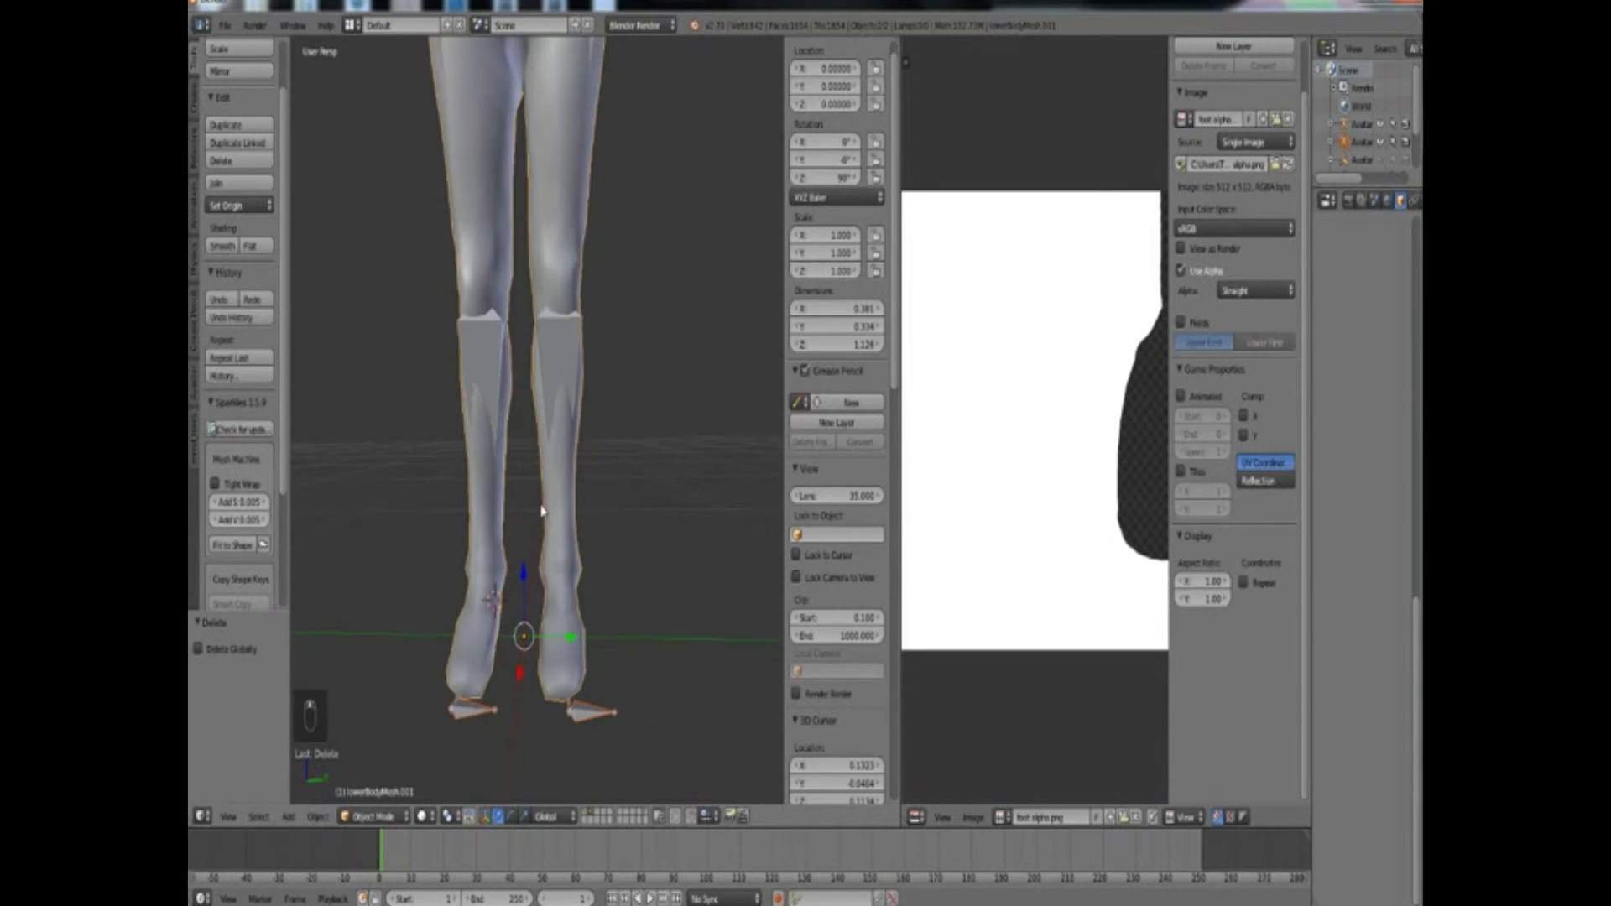
right_click(554, 361)
key("m")
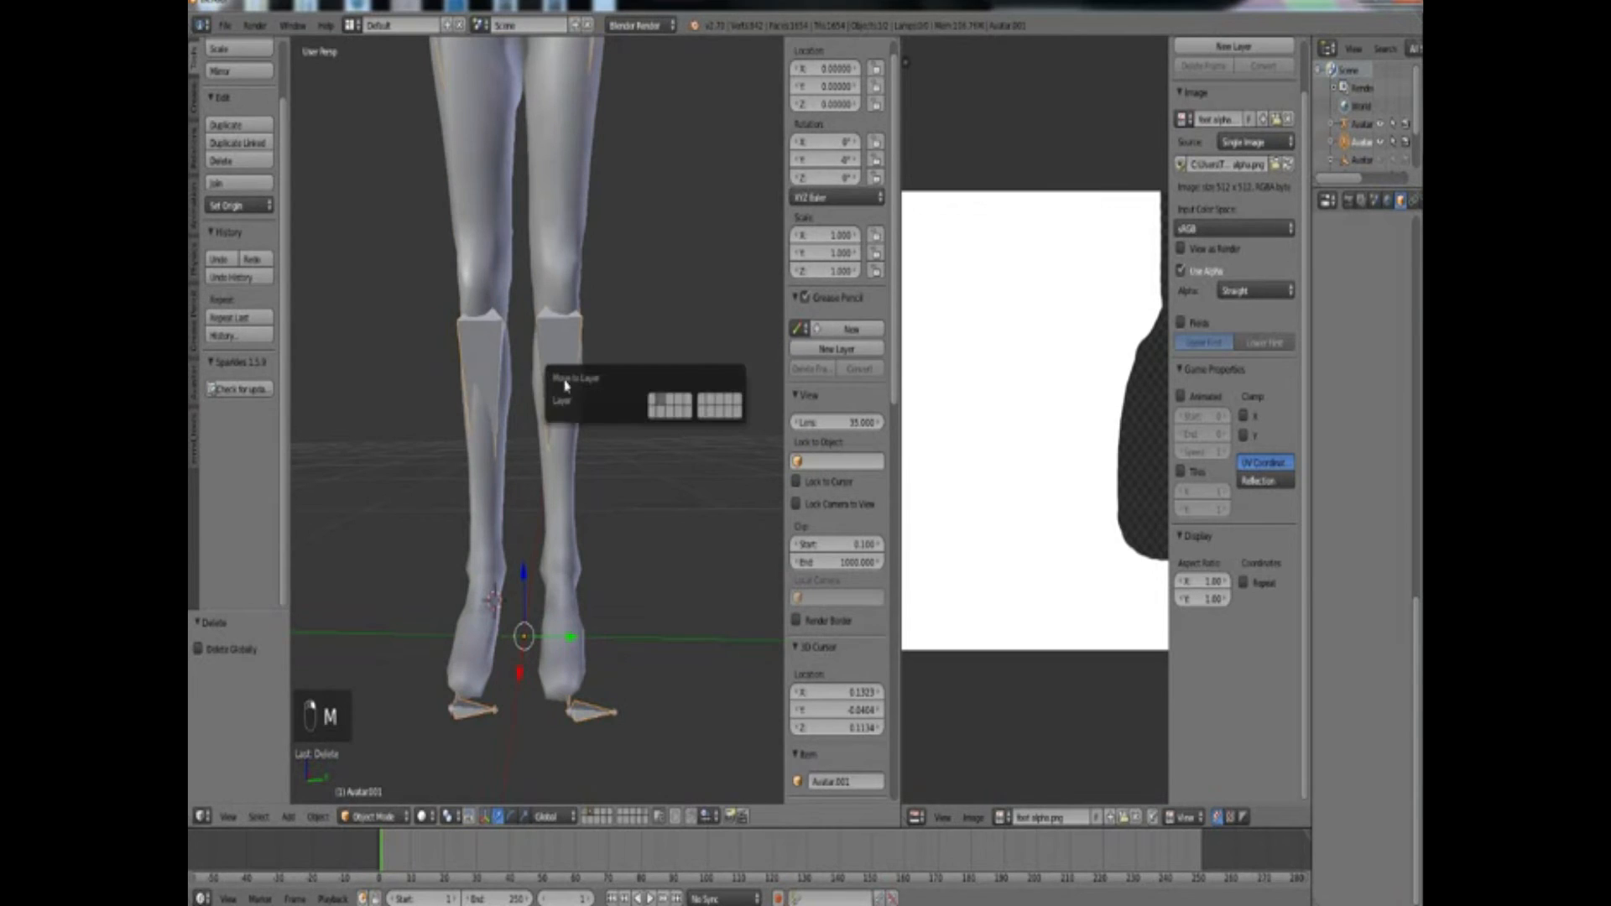
left_click(671, 409)
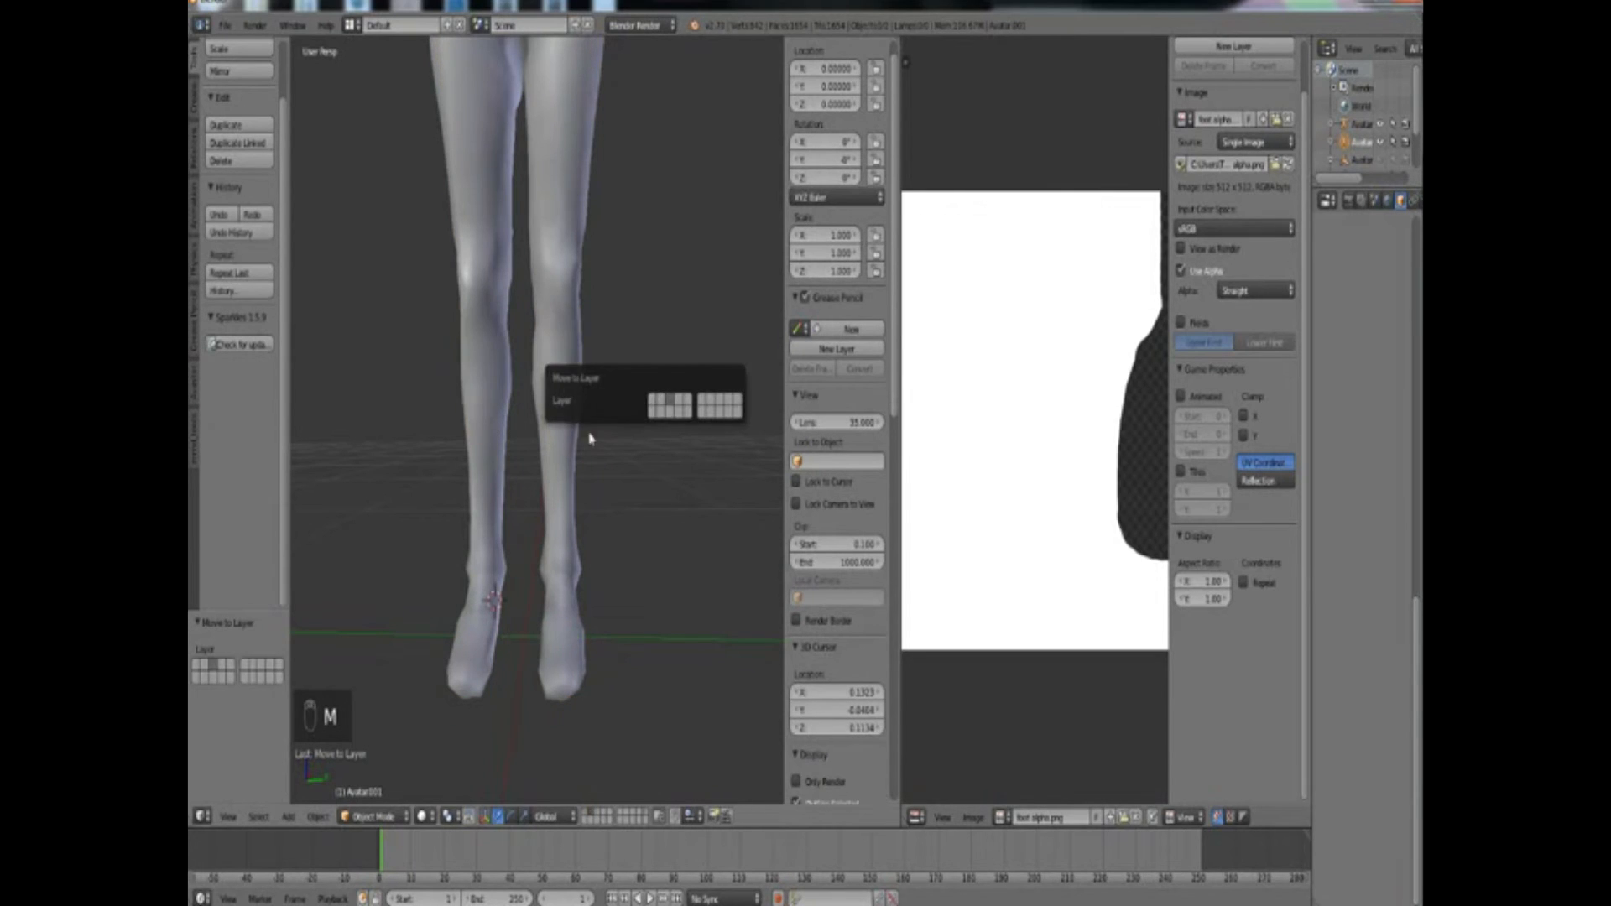
Enter Edit Mode on the leg mesh and circle-select the toe faces of both feet
right_click(566, 355)
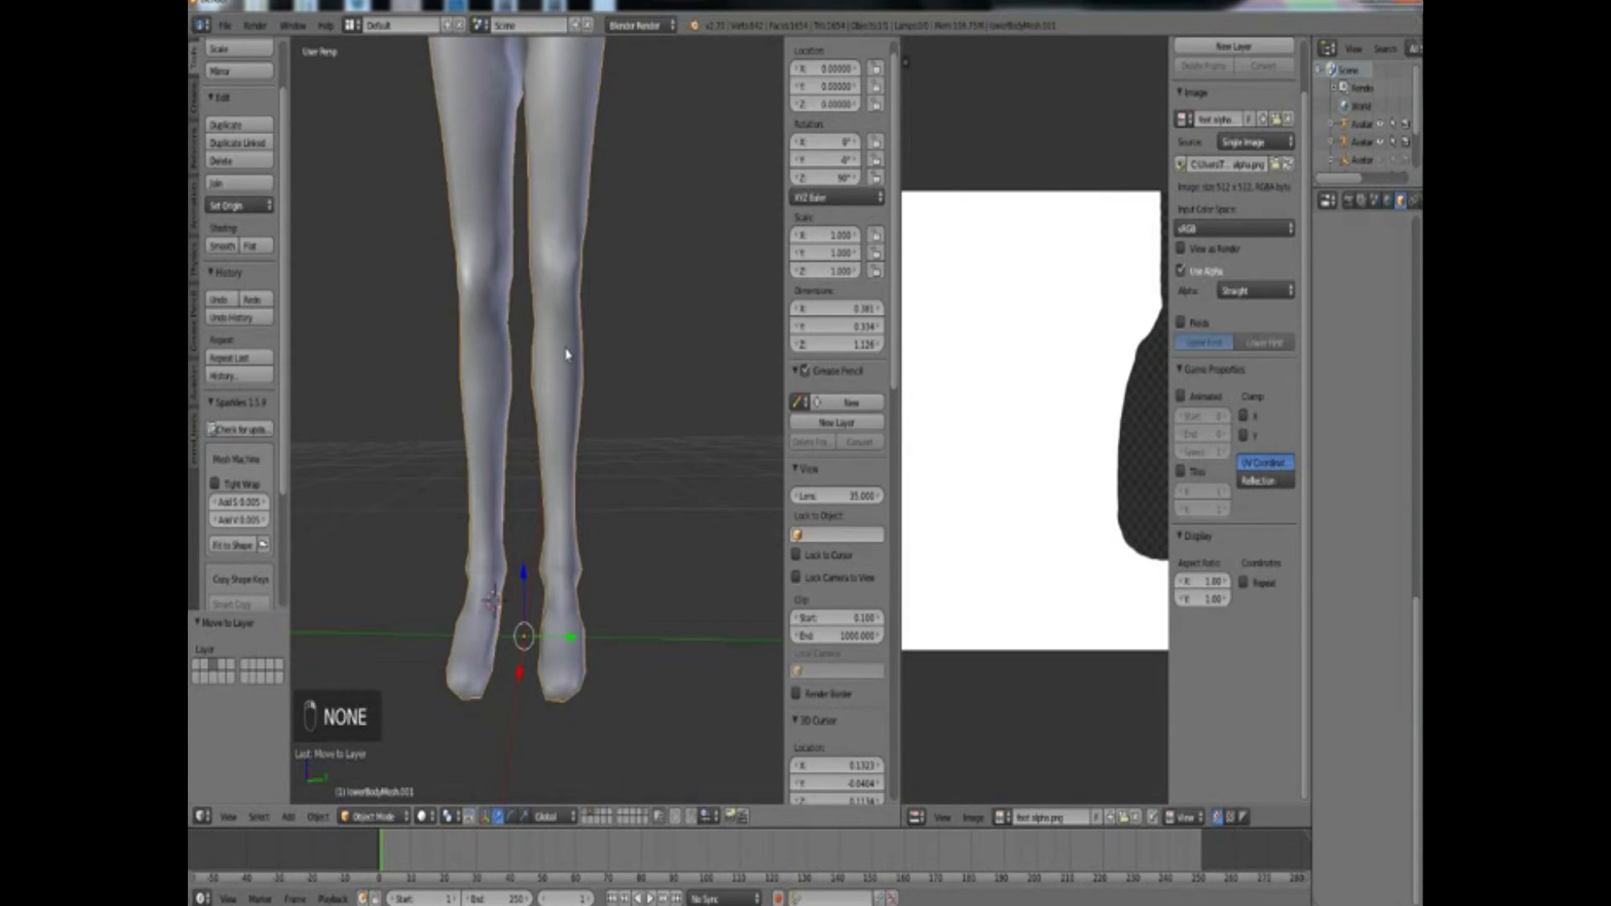
key("Tab")
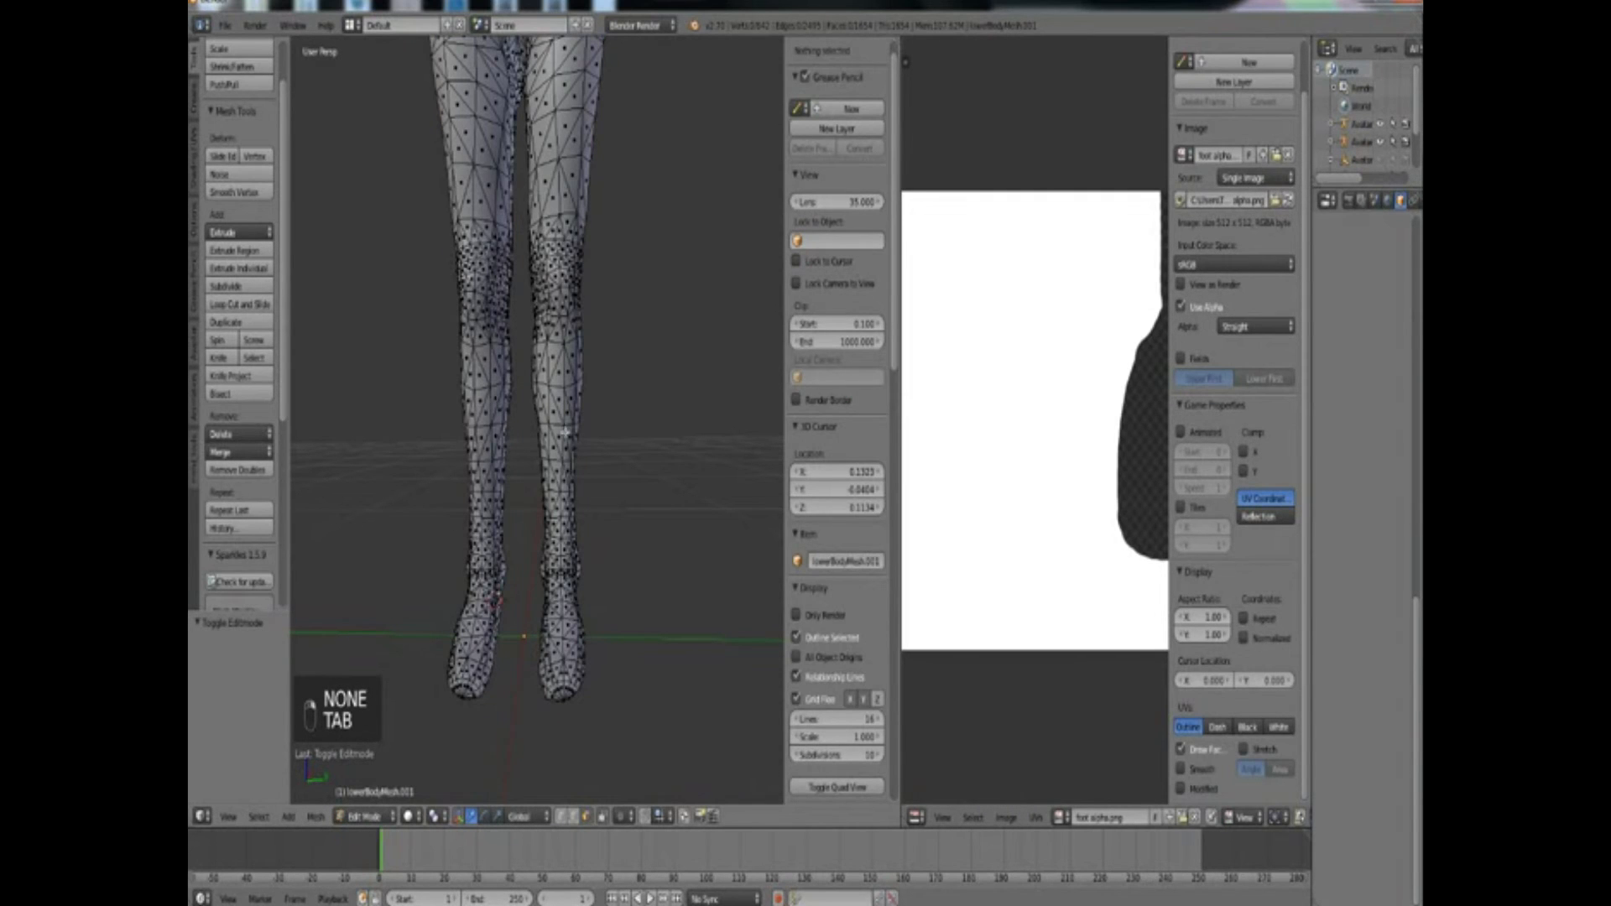
middle_click_drag(530, 512, 540, 504)
scroll(533, 506, "up", 1)
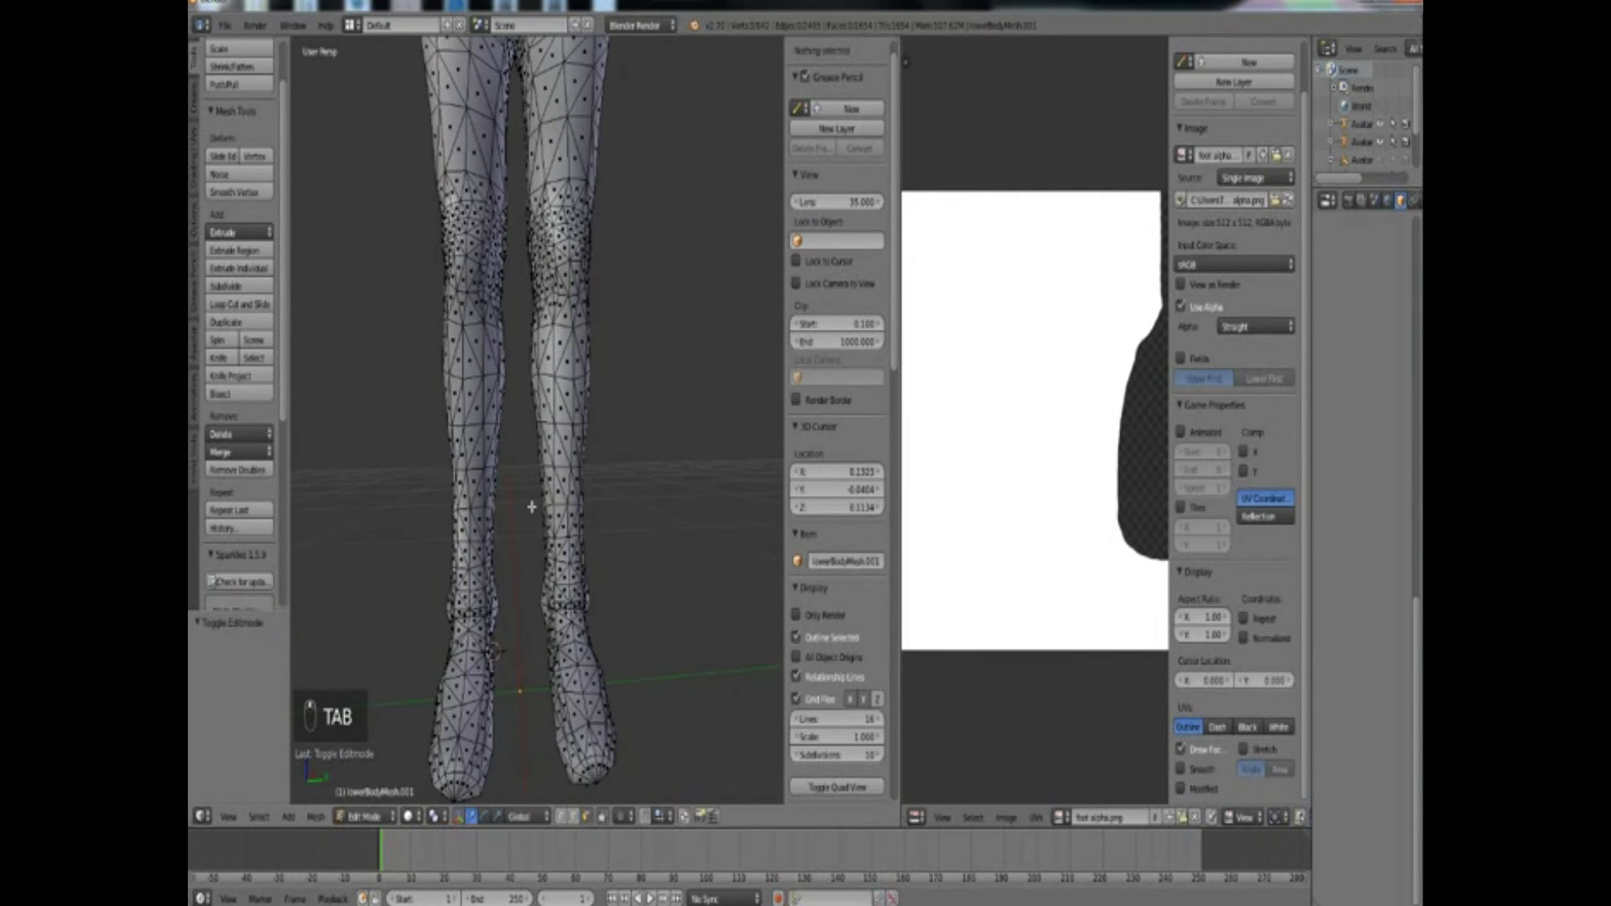
middle_click_drag(519, 584, 515, 578)
key("c")
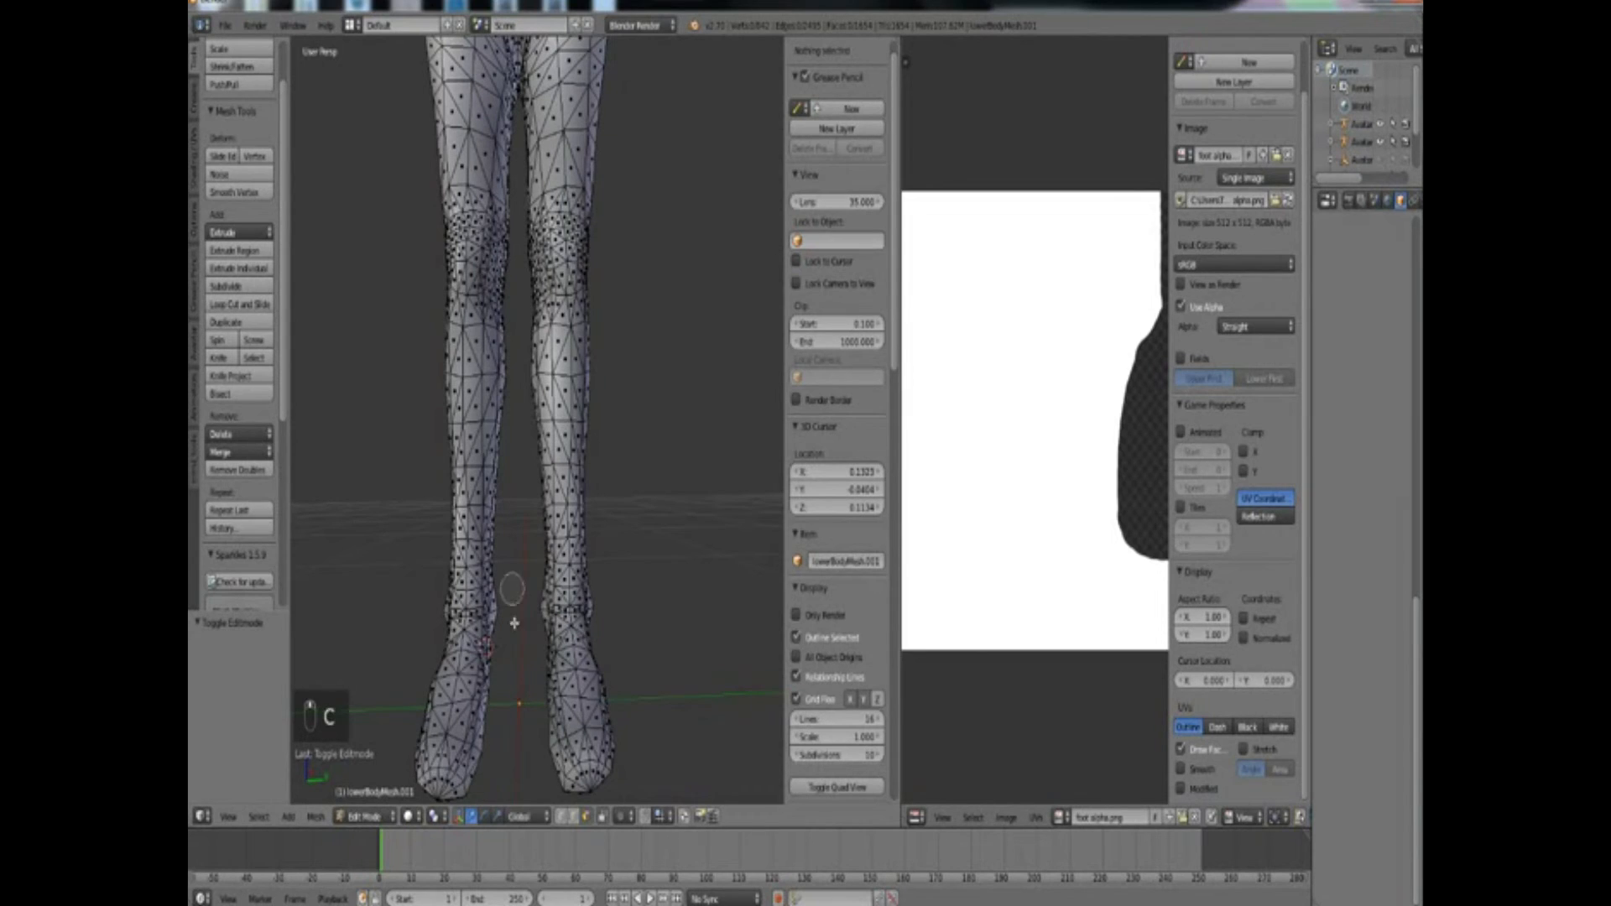
left_click_drag(632, 755, 458, 760)
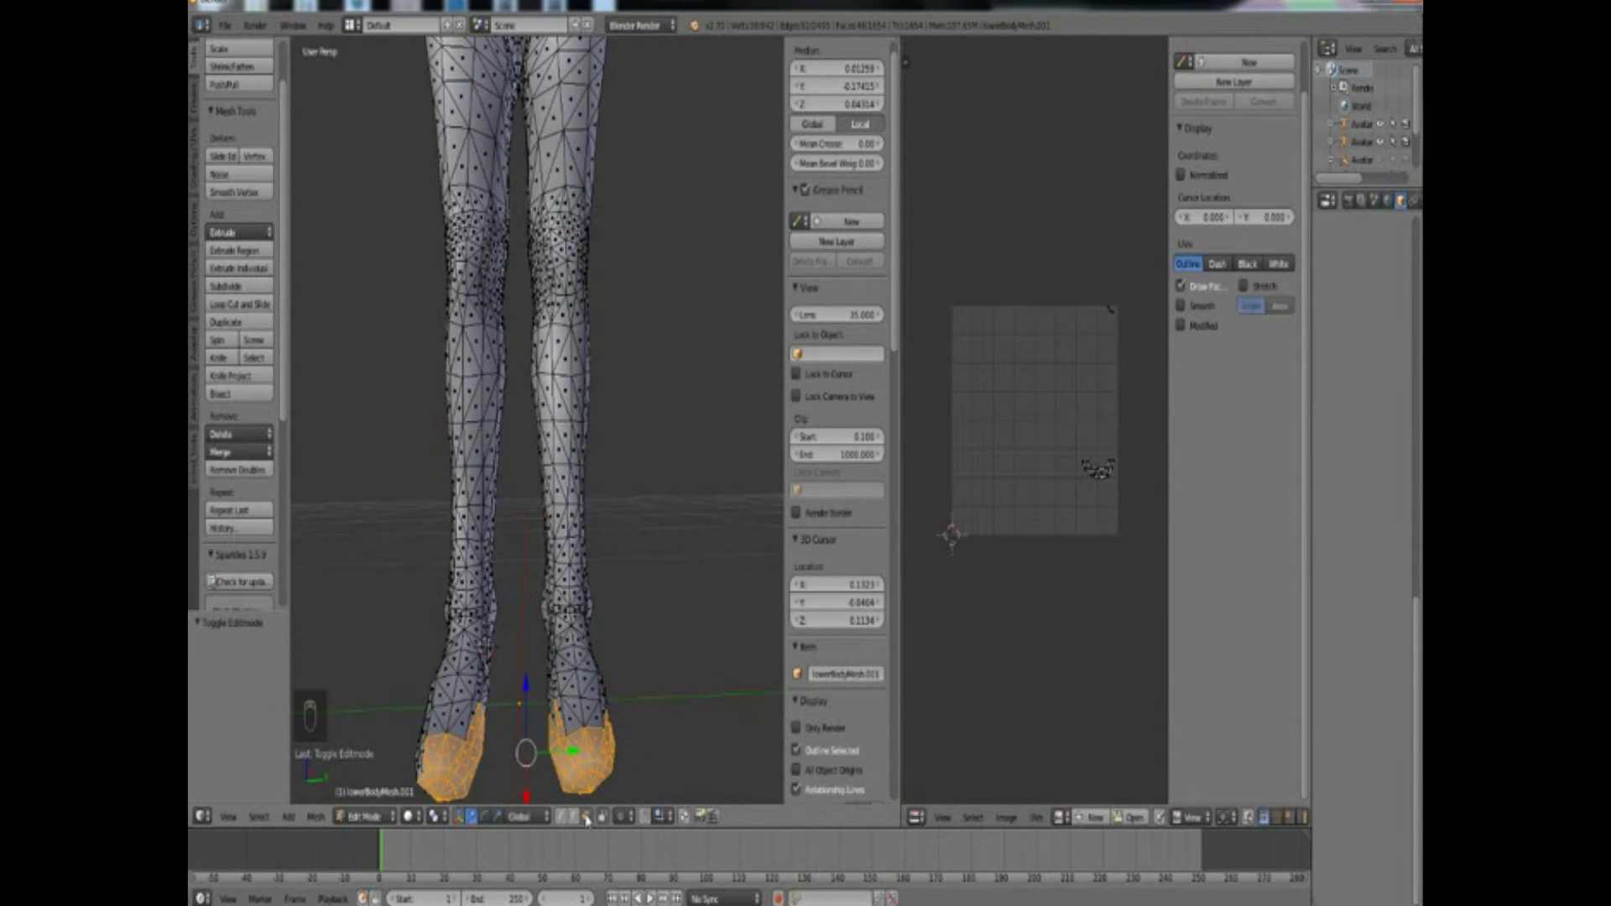
Extend the face selection over the tops of the feet and one foot's outer side up to the ankle
key("c")
mouse_move(579, 684)
left_mouse_down()
mouse_move(593, 672)
mouse_move(407, 756)
mouse_move(491, 673)
mouse_move(428, 670)
mouse_move(504, 687)
left_mouse_up()
middle_click_drag(501, 701, 370, 677)
key("space")
left_click(520, 611)
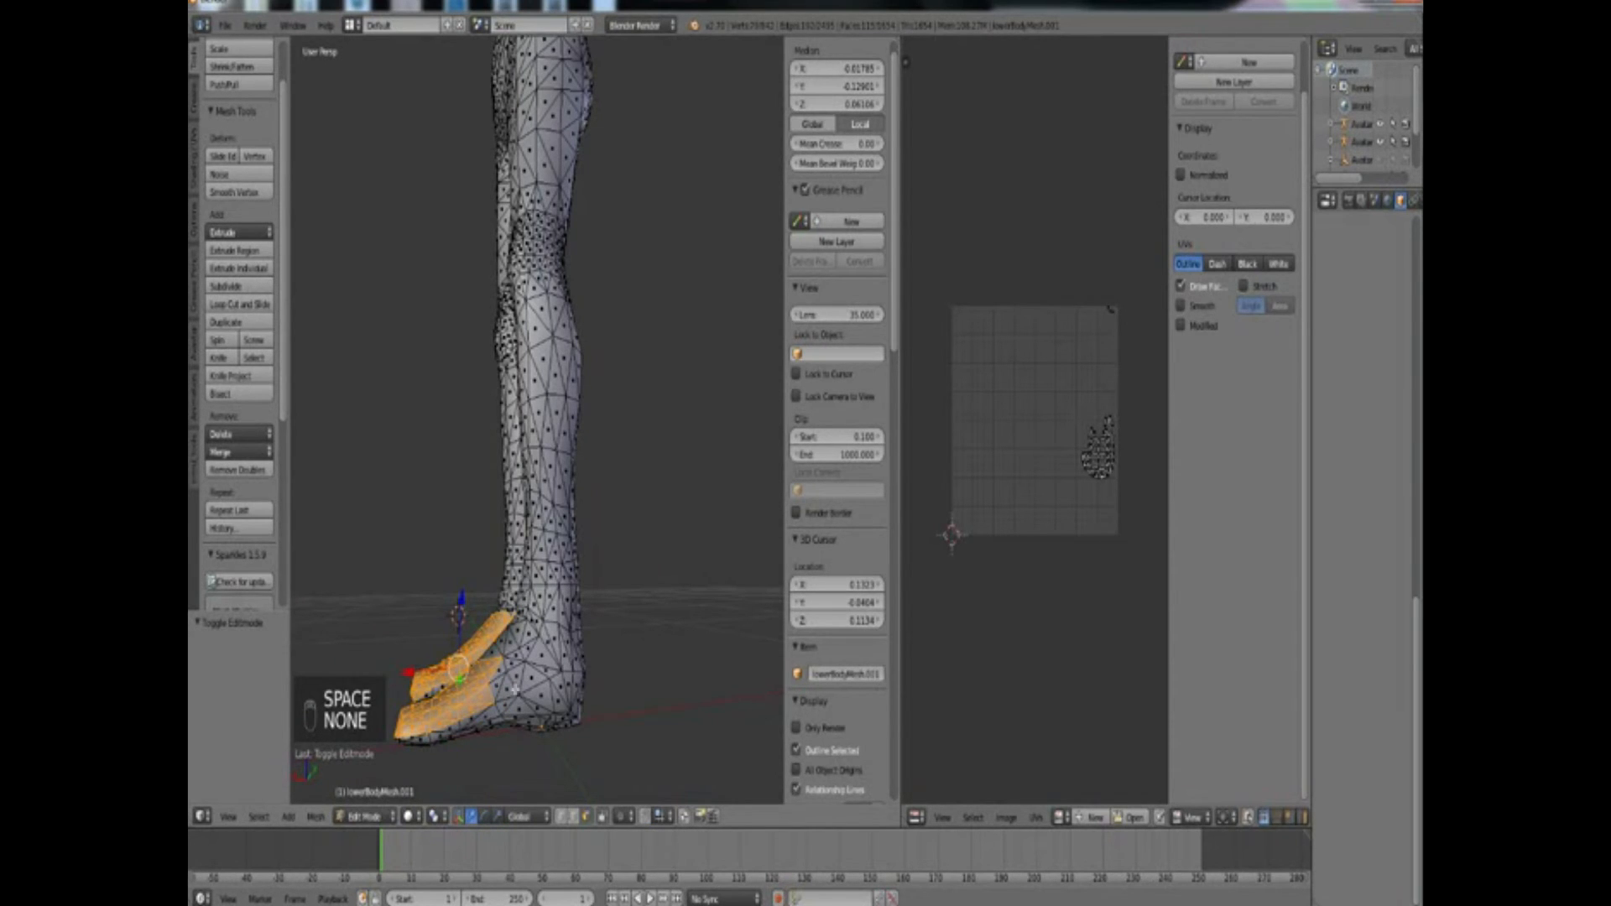
key("c")
mouse_move(566, 677)
left_mouse_down()
mouse_move(385, 714)
mouse_move(582, 705)
mouse_move(486, 703)
mouse_move(508, 639)
mouse_move(548, 632)
left_mouse_up()
left_click_drag(544, 636, 499, 631)
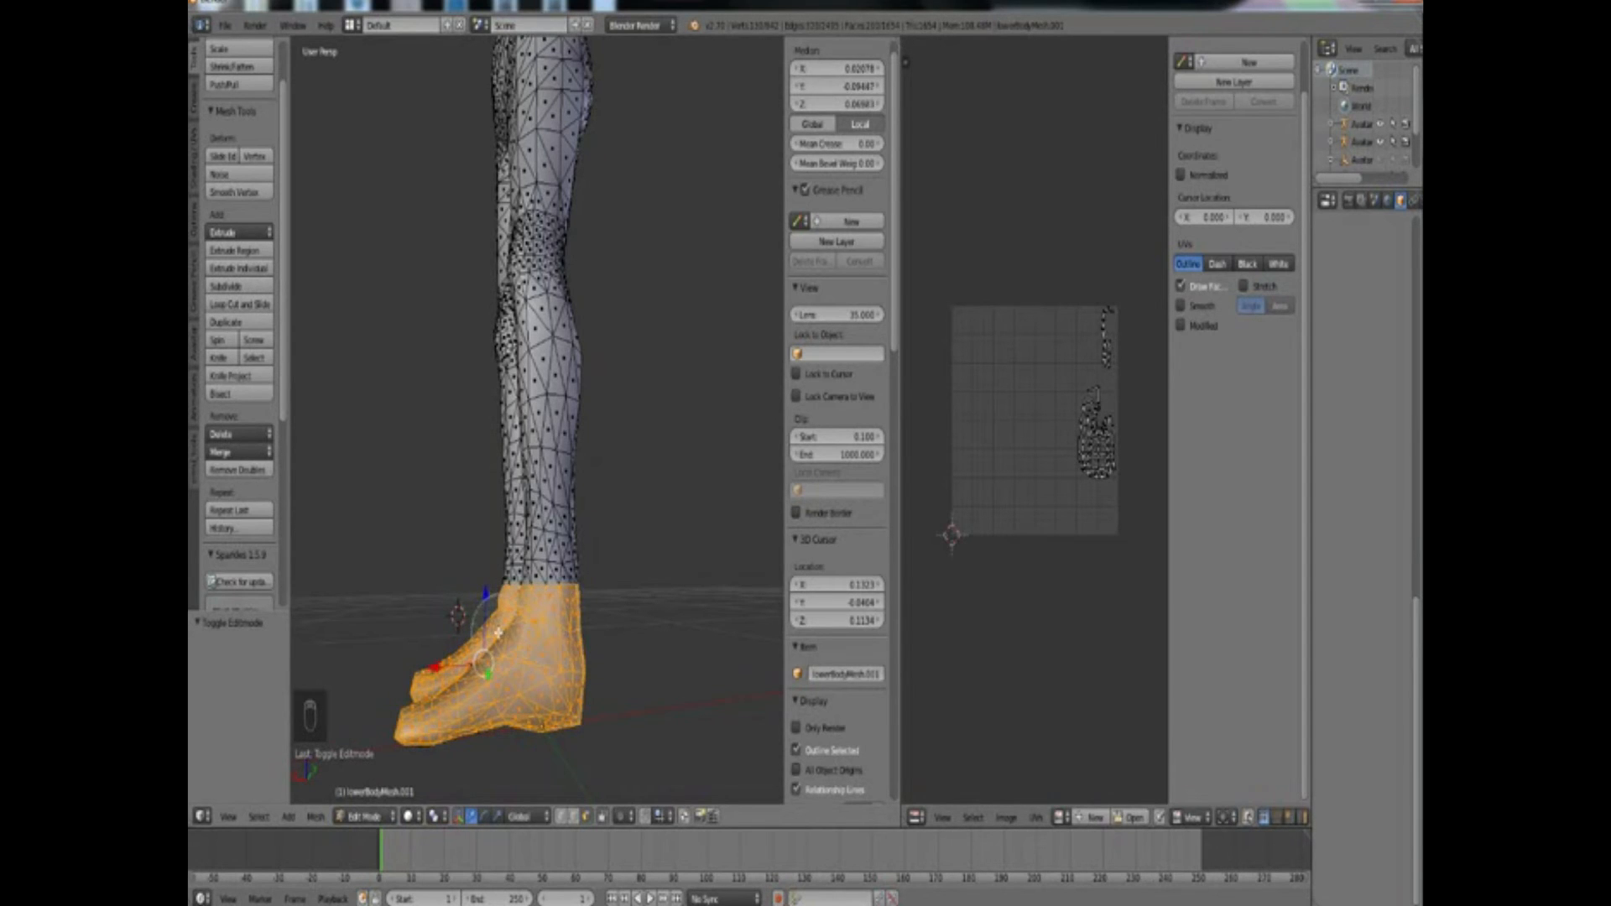
Circle-select the heel faces and inner-side faces of both feet up to the ankles
middle_click_drag(682, 704, 511, 709)
key("c")
mouse_move(508, 705)
left_mouse_down()
mouse_move(537, 663)
mouse_move(612, 663)
mouse_move(545, 646)
mouse_move(629, 637)
left_mouse_up()
right_click(669, 658)
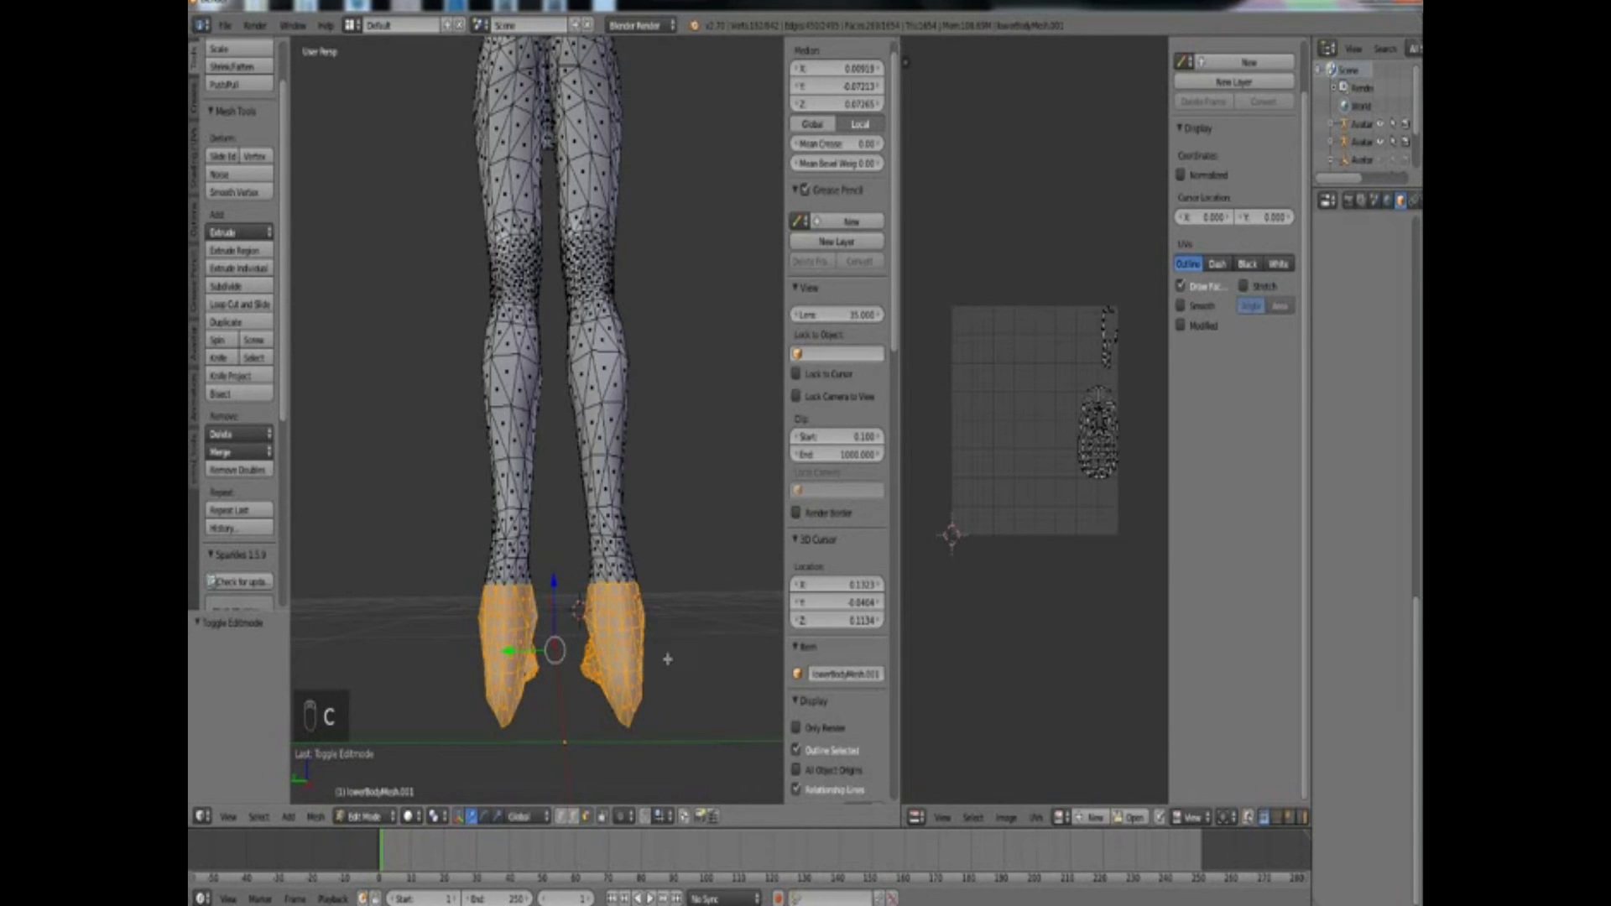
middle_click_drag(670, 688, 593, 744)
key("c")
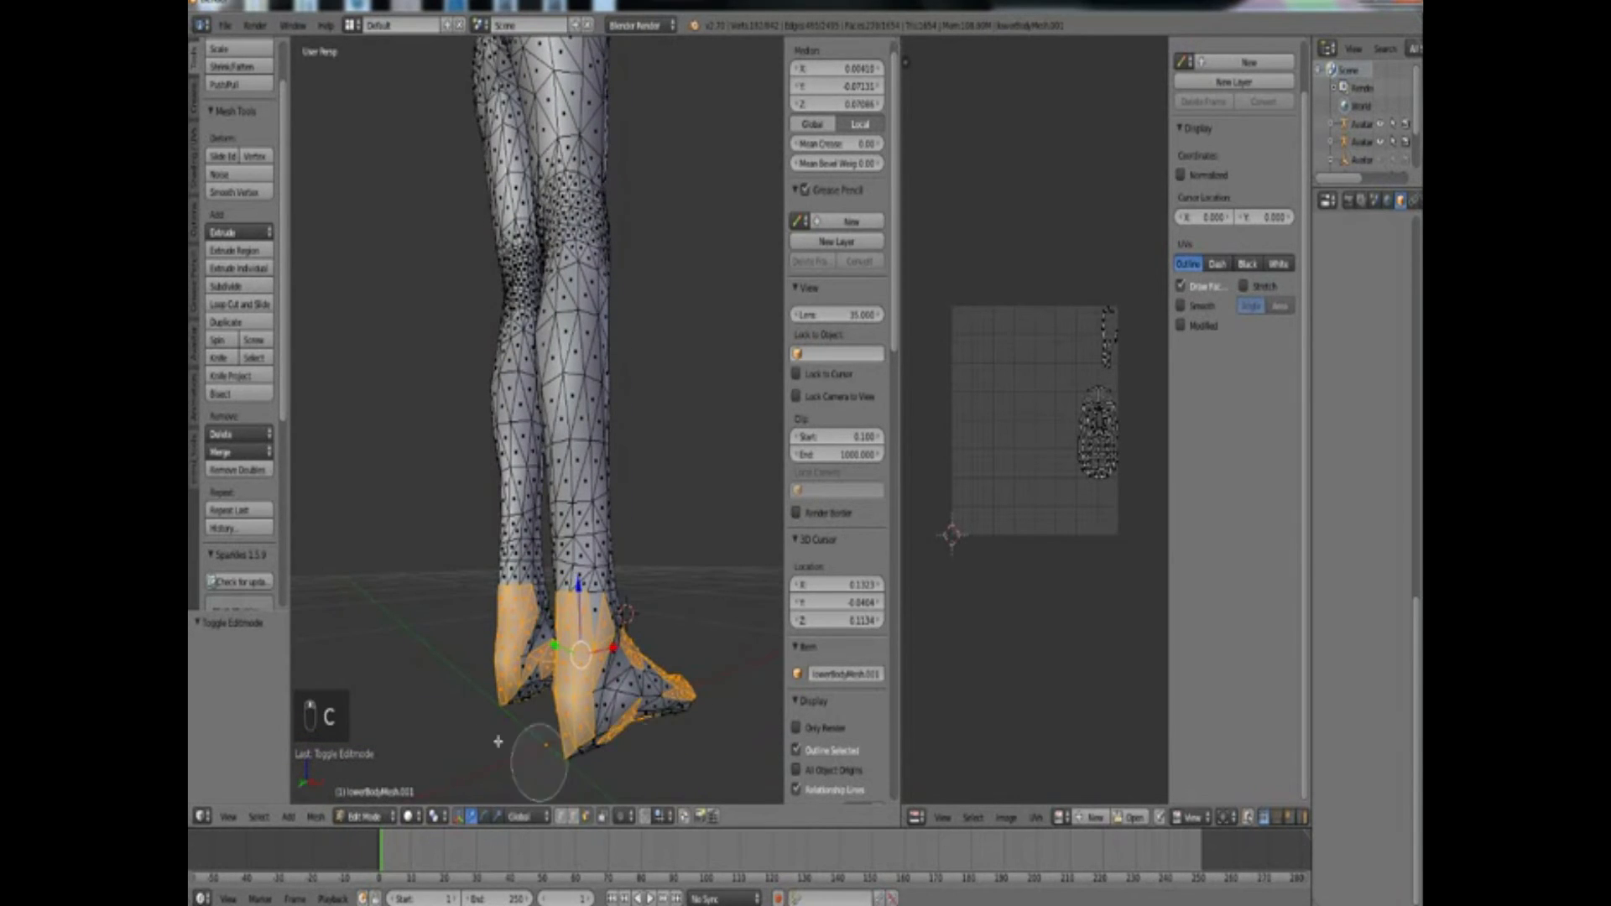
left_click_drag(629, 721, 684, 685)
mouse_move(599, 747)
left_mouse_down()
mouse_move(537, 697)
mouse_move(545, 650)
mouse_move(631, 640)
left_mouse_up()
right_click(631, 640)
Add the still unselected inner-side and toe faces of both feet to the selection
middle_click_drag(526, 706, 605, 628)
key("c")
left_click_drag(640, 701, 636, 709)
left_click_drag(514, 728, 547, 777)
middle_click_drag(613, 715, 654, 729)
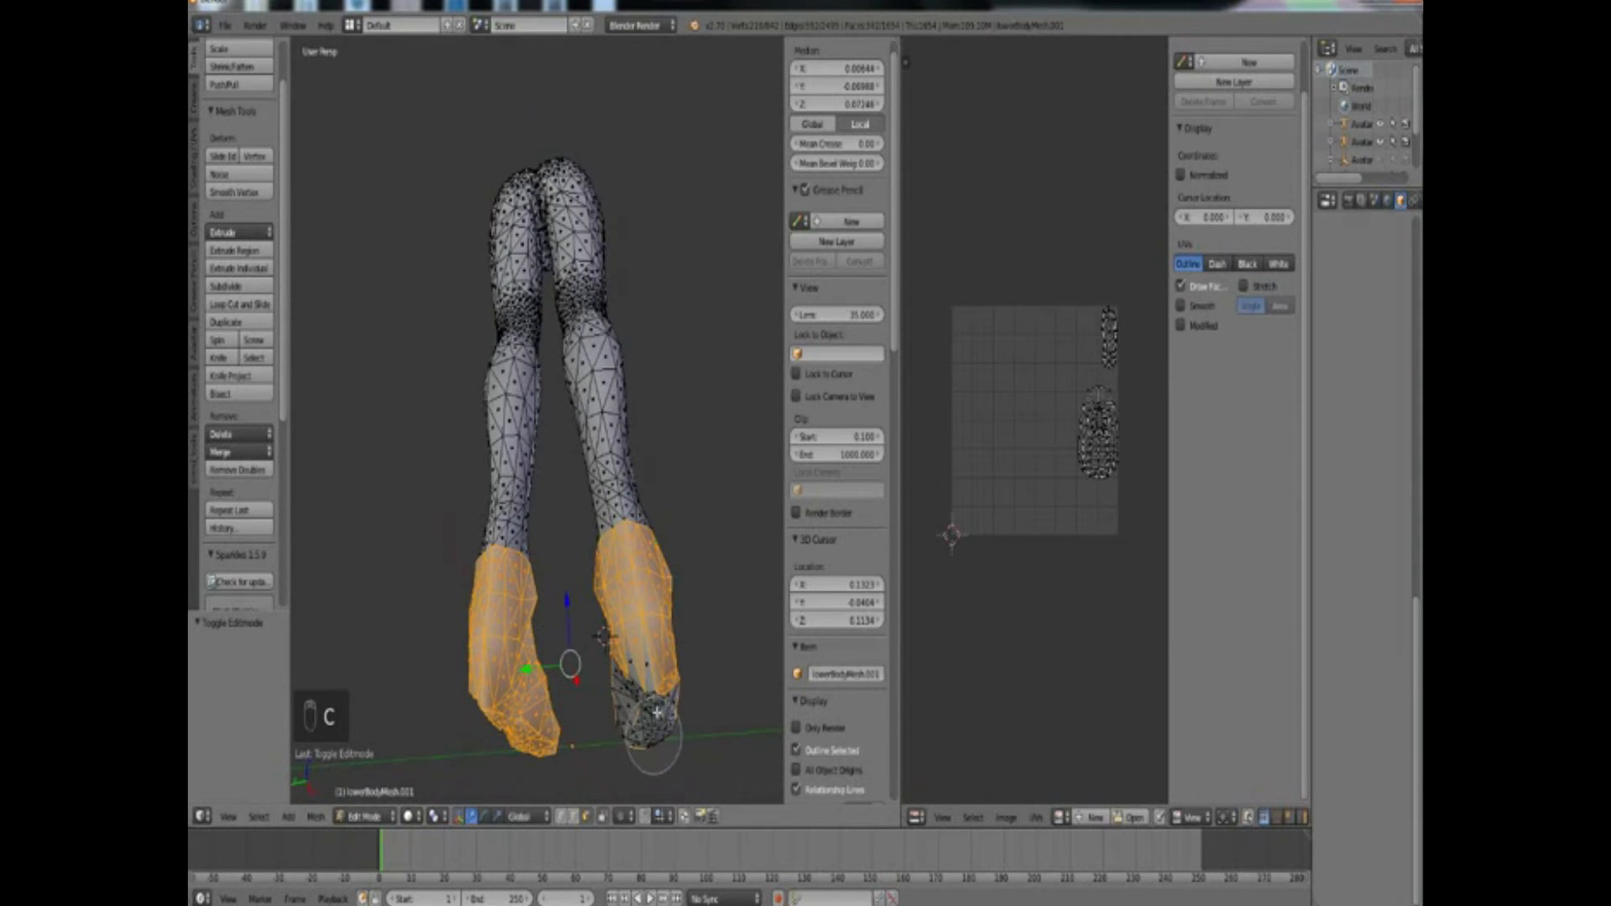
left_click_drag(654, 729, 650, 699)
right_click(682, 726)
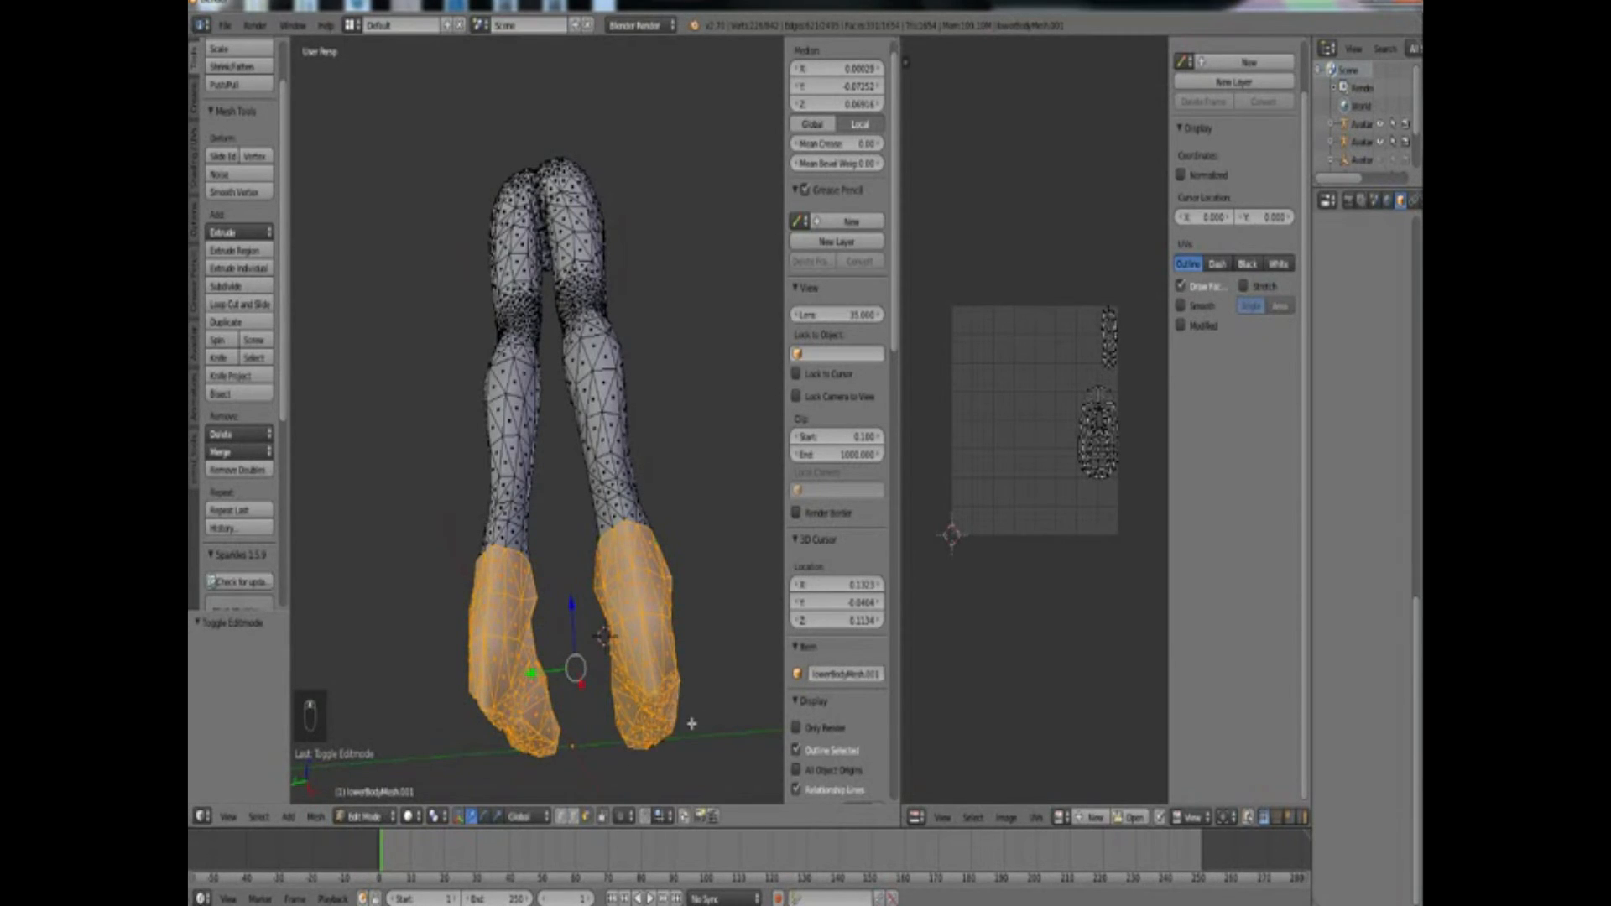
Add the missed faces on the soles and around the ankles to the feet selection
middle_click_drag(691, 723, 658, 633)
key("c")
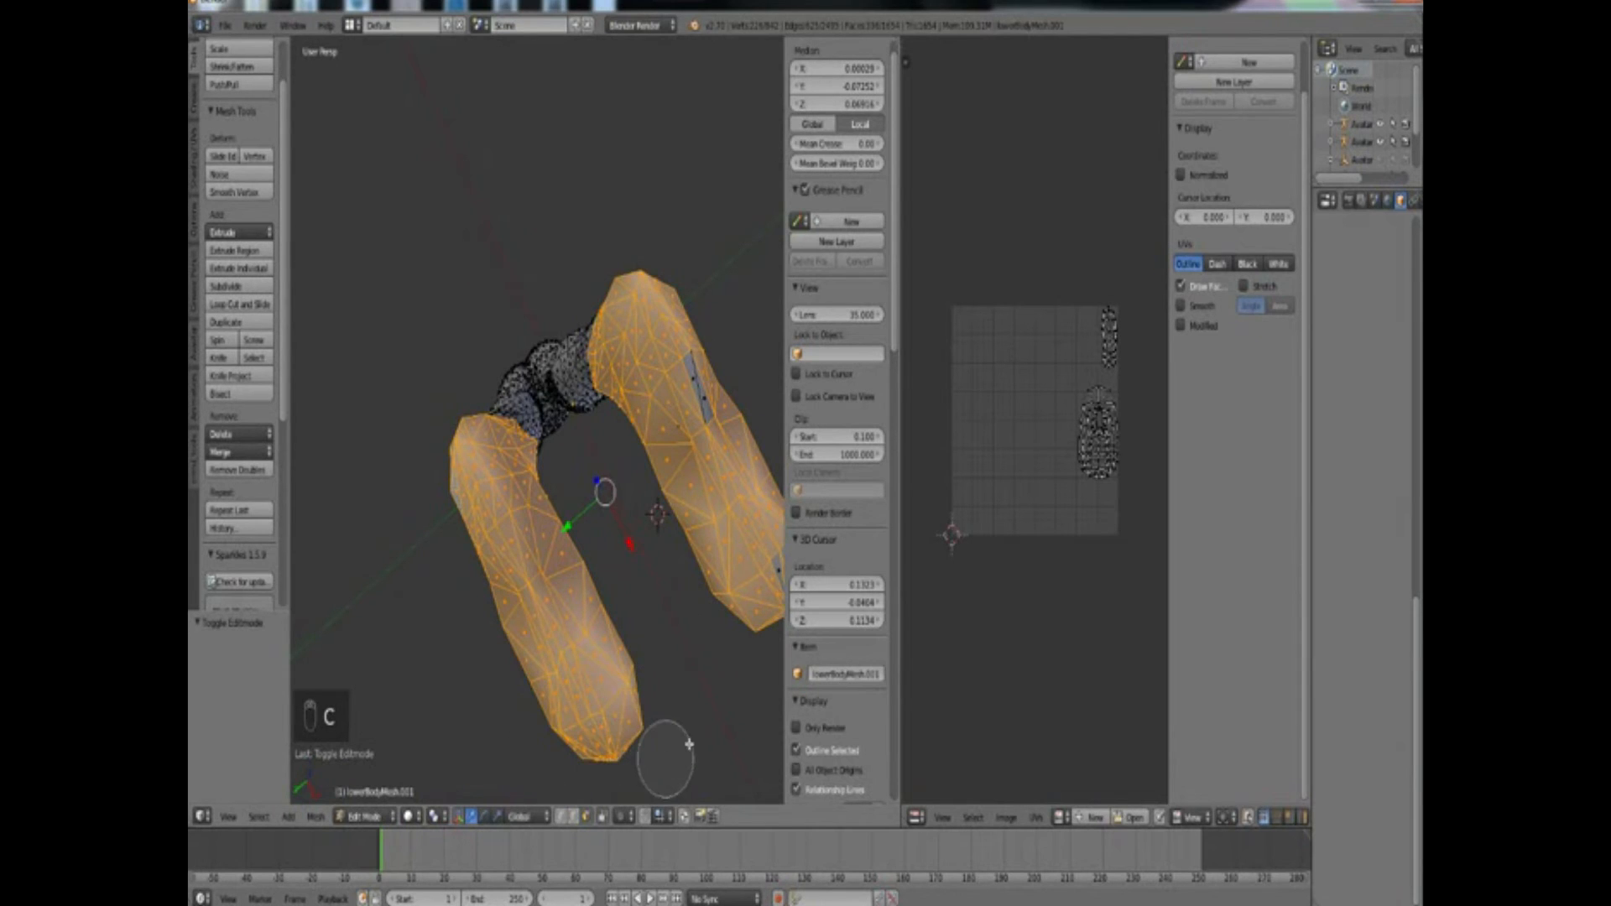
left_click_drag(737, 431, 731, 464)
mouse_move(704, 489)
middle_mouse_down()
mouse_move(625, 696)
mouse_move(587, 722)
mouse_move(619, 753)
middle_mouse_up()
key("c")
left_click_drag(641, 671, 566, 700)
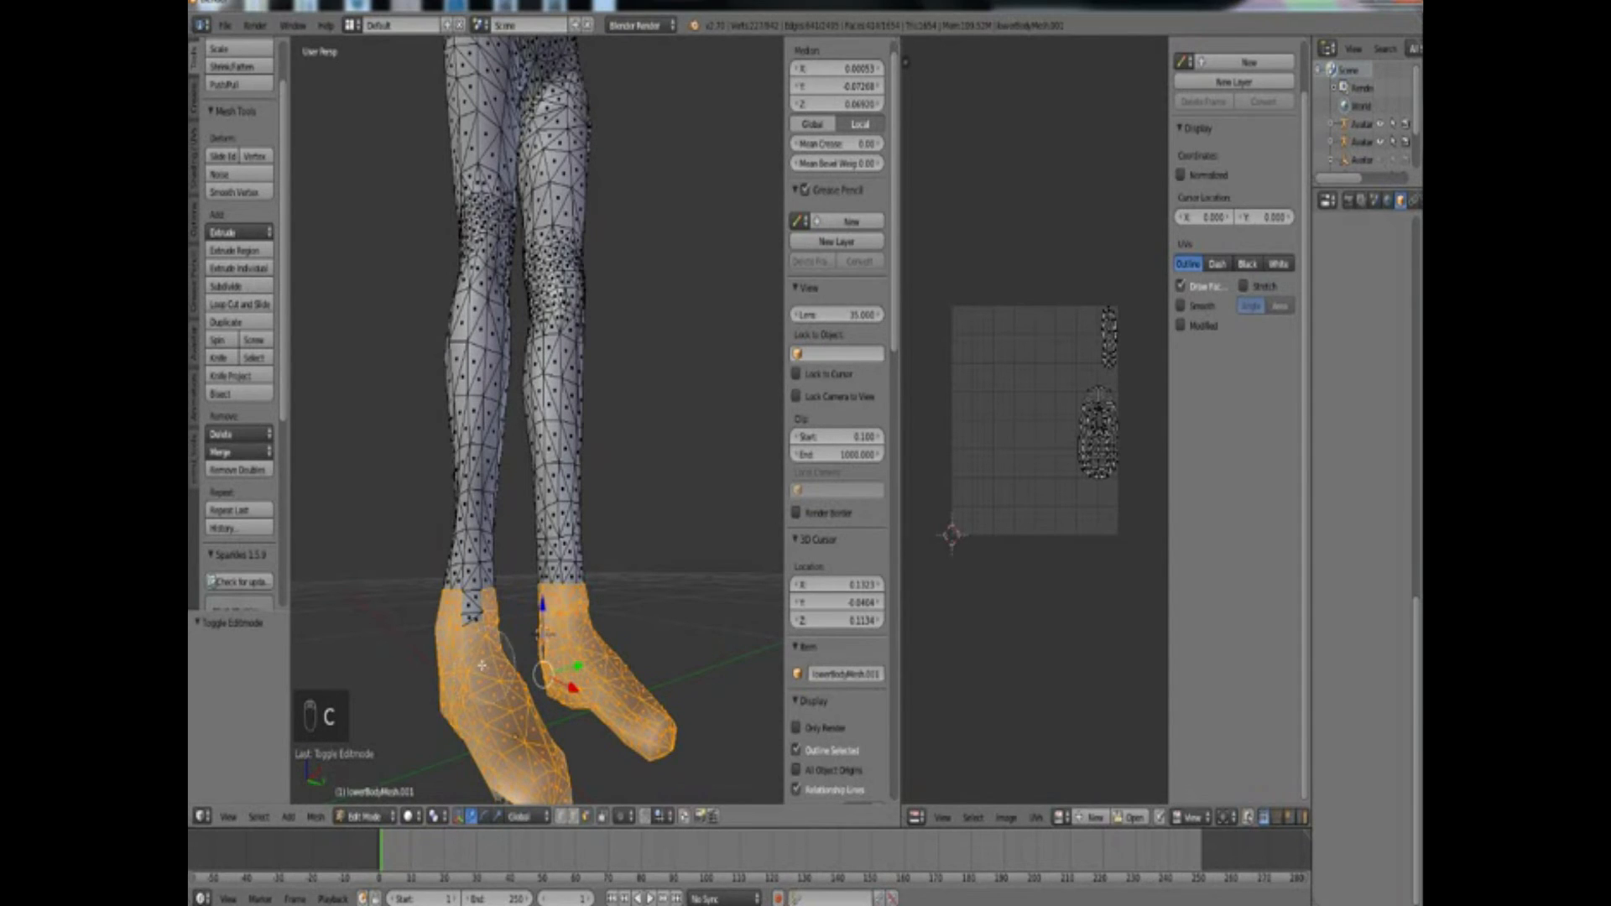
scroll(532, 626, "down", 3)
left_click_drag(534, 631, 486, 631)
right_click(550, 680)
Fill the last gap in the feet selection and check both feet from several angles
middle_click_drag(552, 679, 558, 518)
key("c")
left_click(572, 507)
right_click(587, 575)
middle_click_drag(583, 676, 571, 722)
key("c")
right_click(688, 489)
mouse_move(687, 490)
middle_mouse_down()
mouse_move(467, 500)
mouse_move(586, 565)
mouse_move(709, 586)
mouse_move(585, 522)
middle_mouse_up()
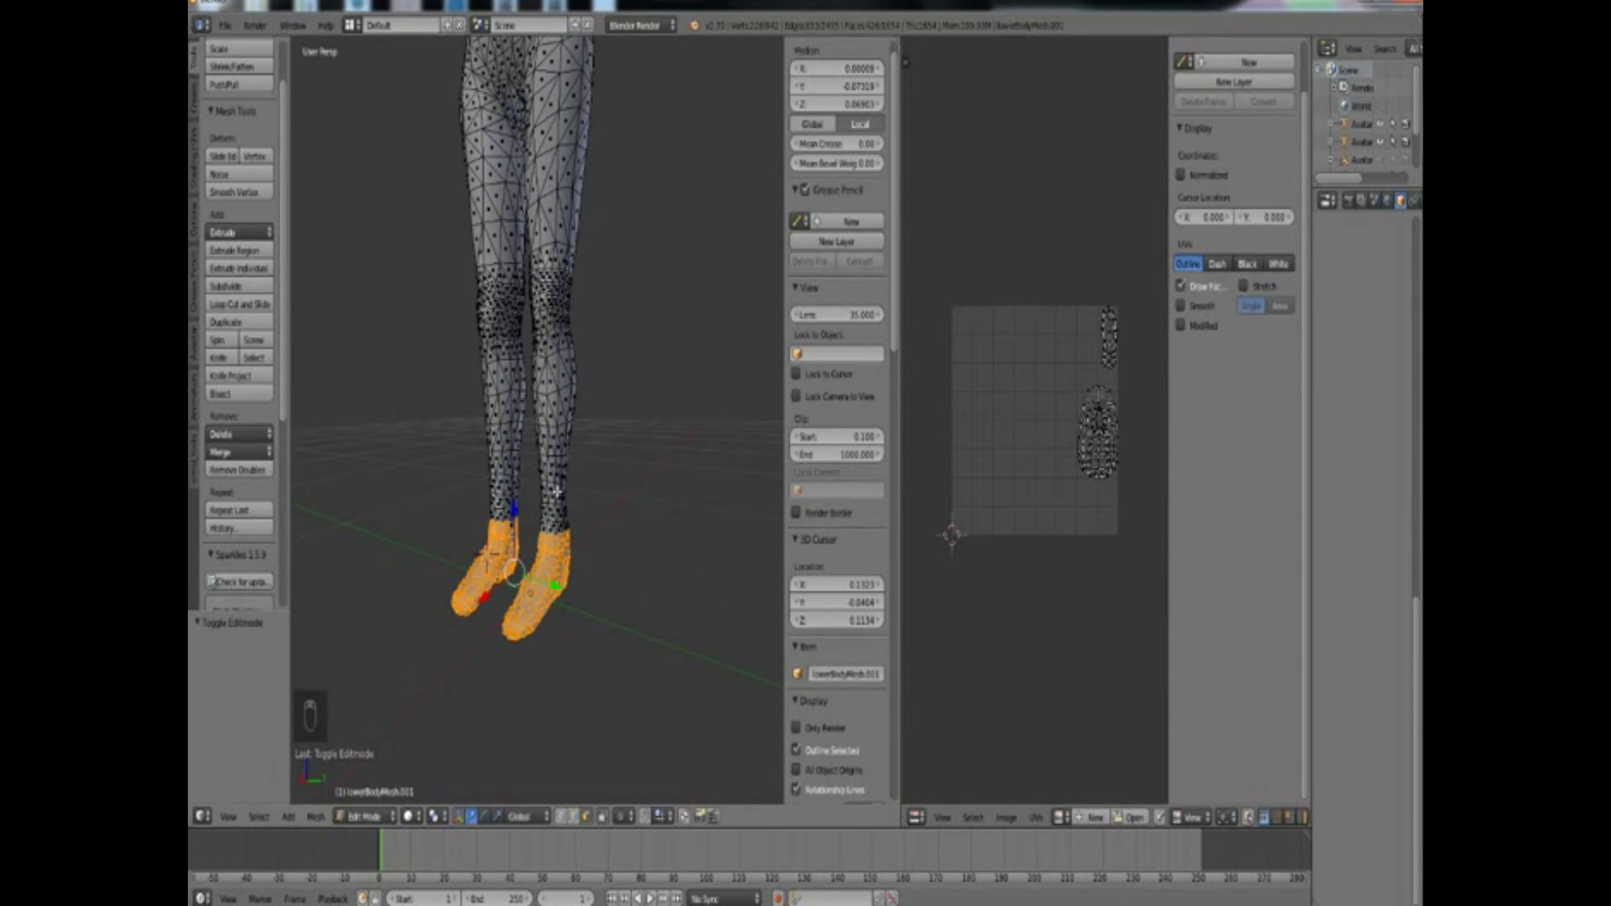
Try to extend the face selection from one ankle up onto the lower shin
key("c")
left_click_drag(557, 491, 555, 484)
middle_click_drag(554, 483, 556, 480)
right_click(727, 546)
mouse_move(573, 592)
middle_mouse_down()
mouse_move(601, 583)
mouse_move(534, 592)
middle_mouse_up()
key("c")
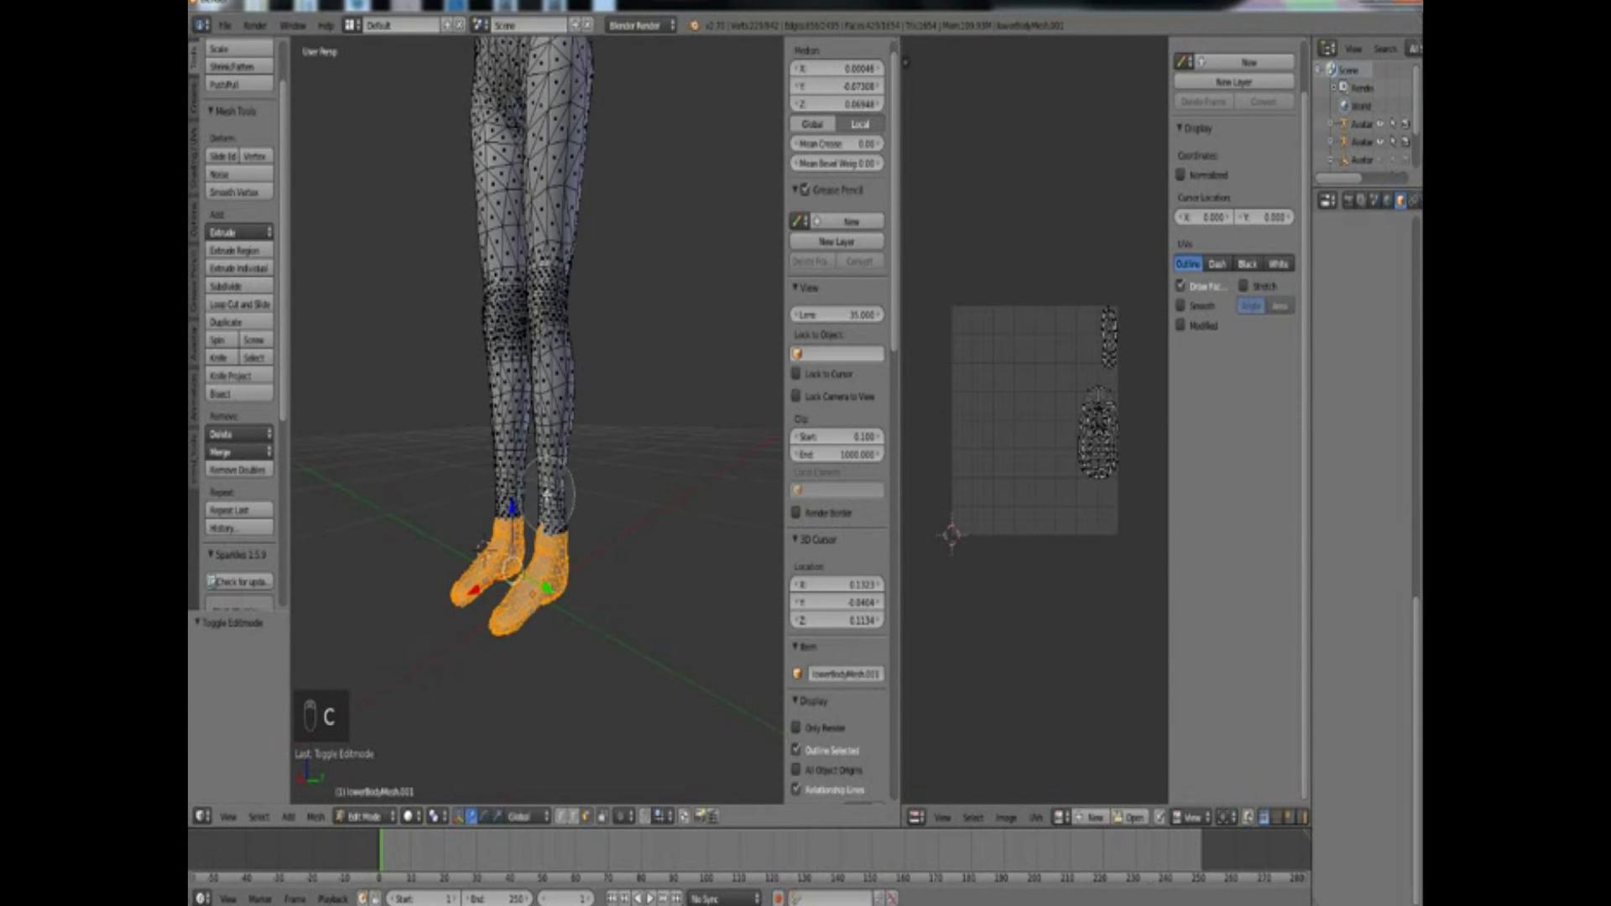
left_click_drag(544, 506, 563, 544)
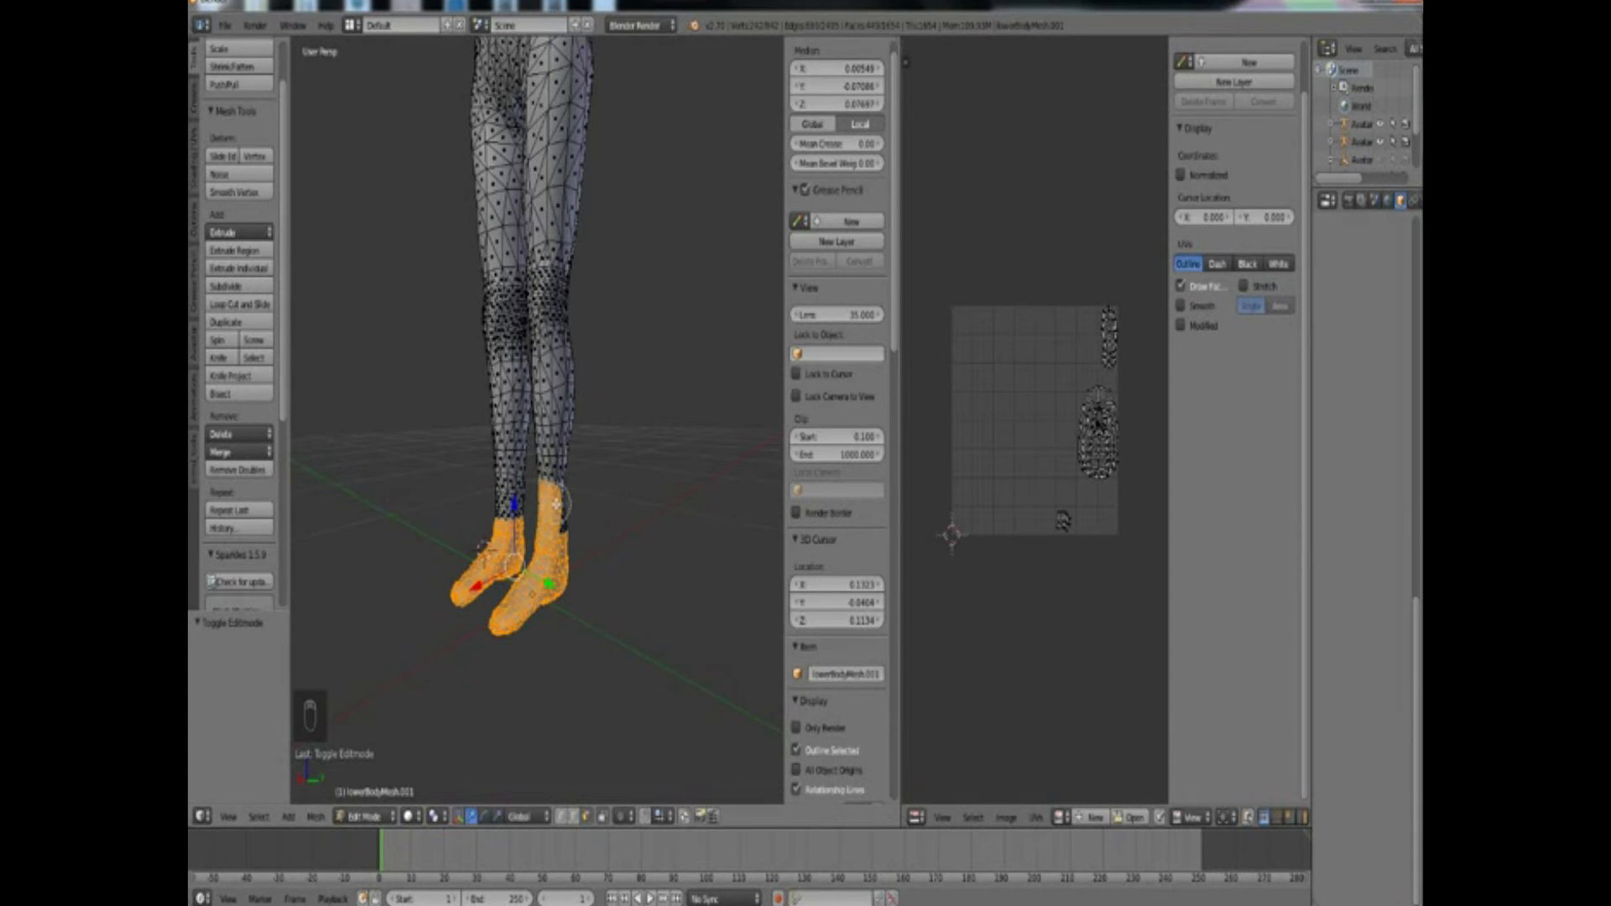
Delete the selected feet faces as a trial and undo the deletion
middle_click_drag(589, 602, 635, 569)
key("Delete")
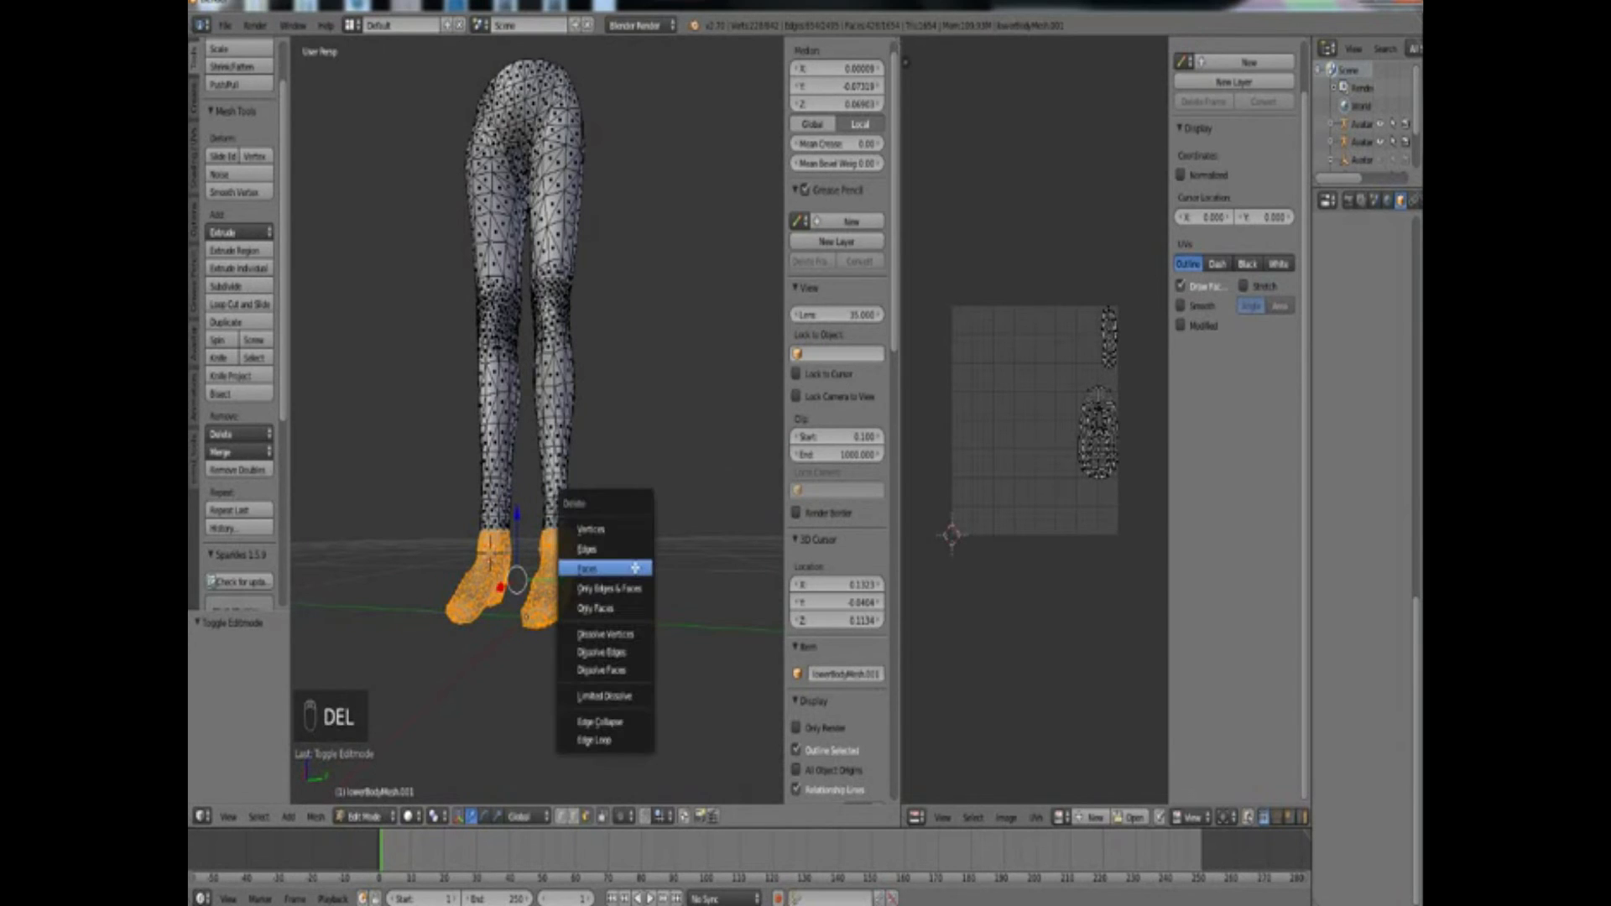
left_click(635, 569)
mouse_move(600, 579)
middle_mouse_down()
mouse_move(597, 557)
mouse_move(683, 558)
mouse_move(595, 601)
middle_mouse_up()
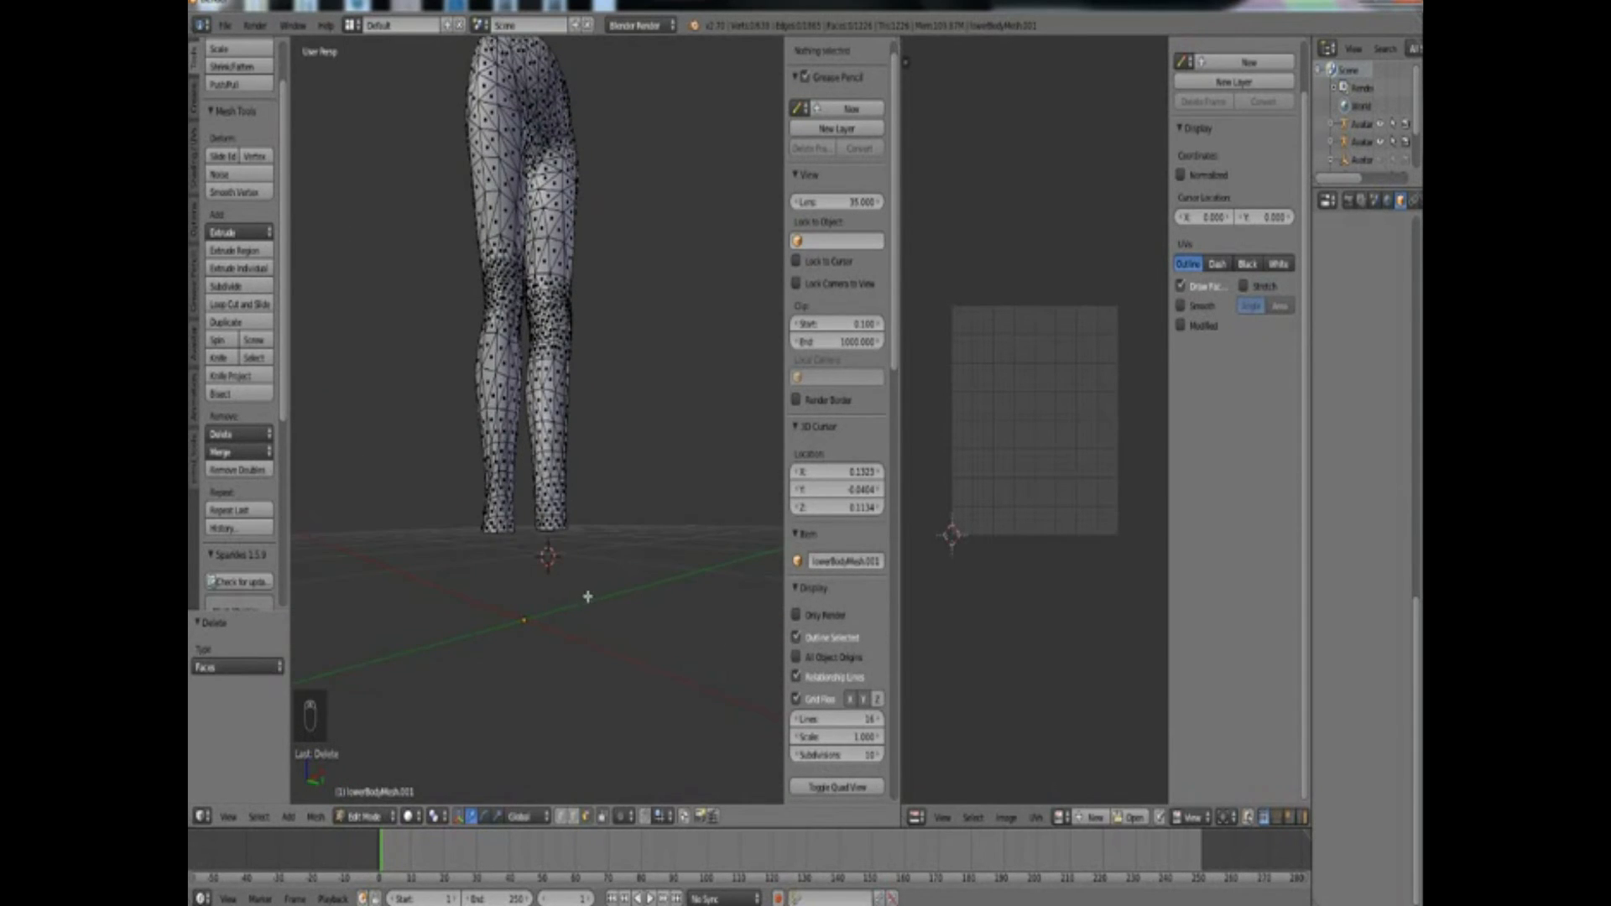
key("ctrl+z")
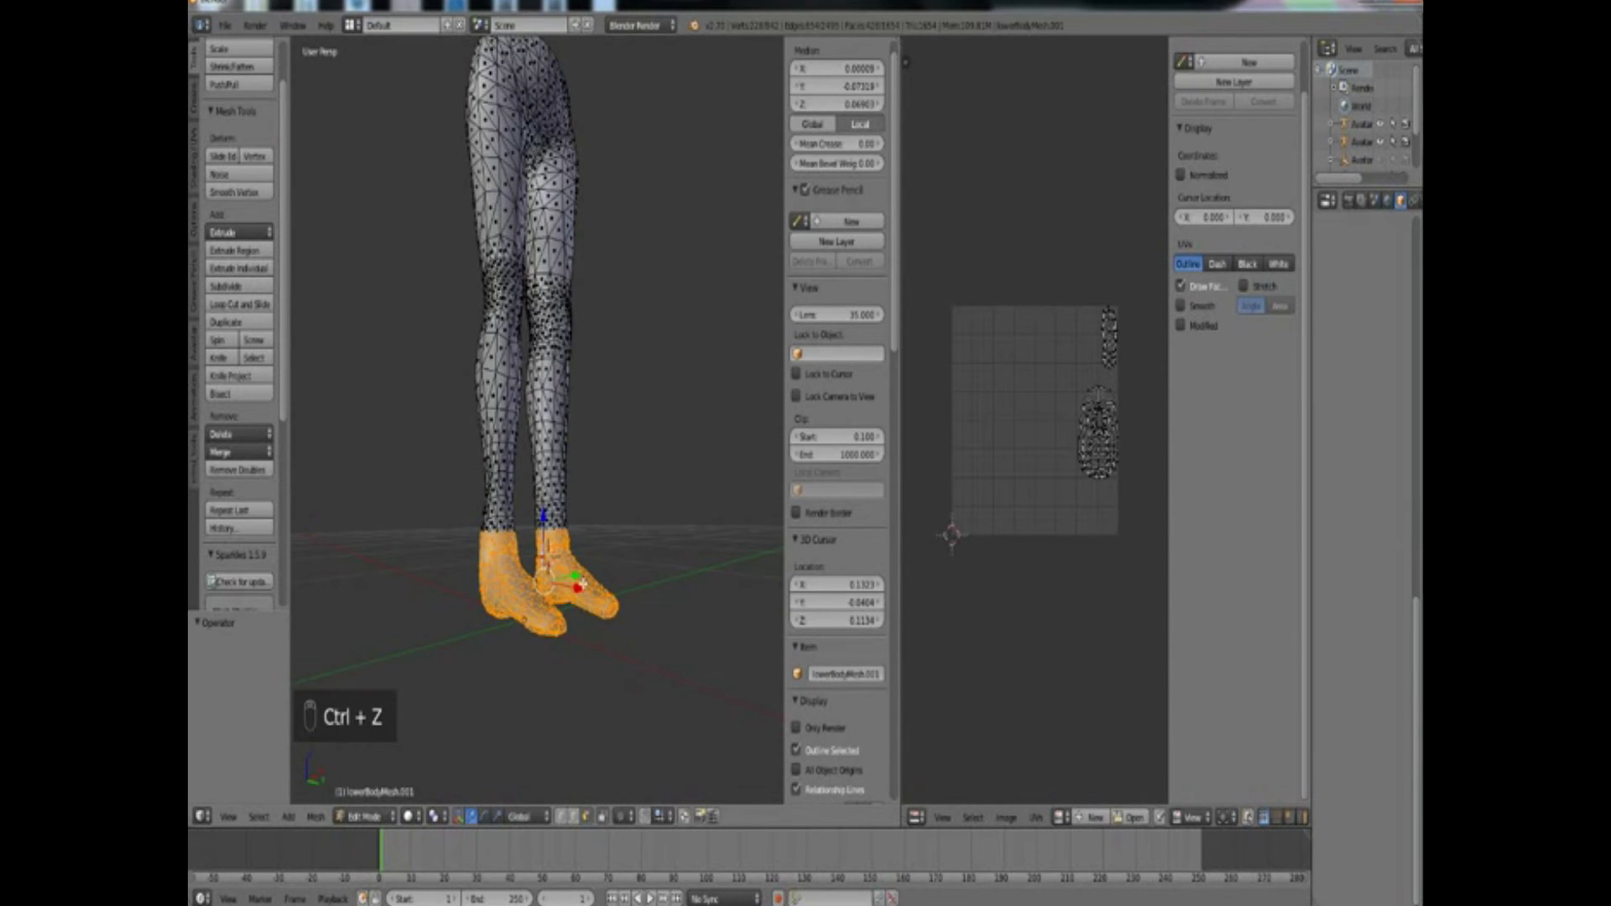
Delete the selected feet faces from the leg mesh and return to Object Mode
key("Delete")
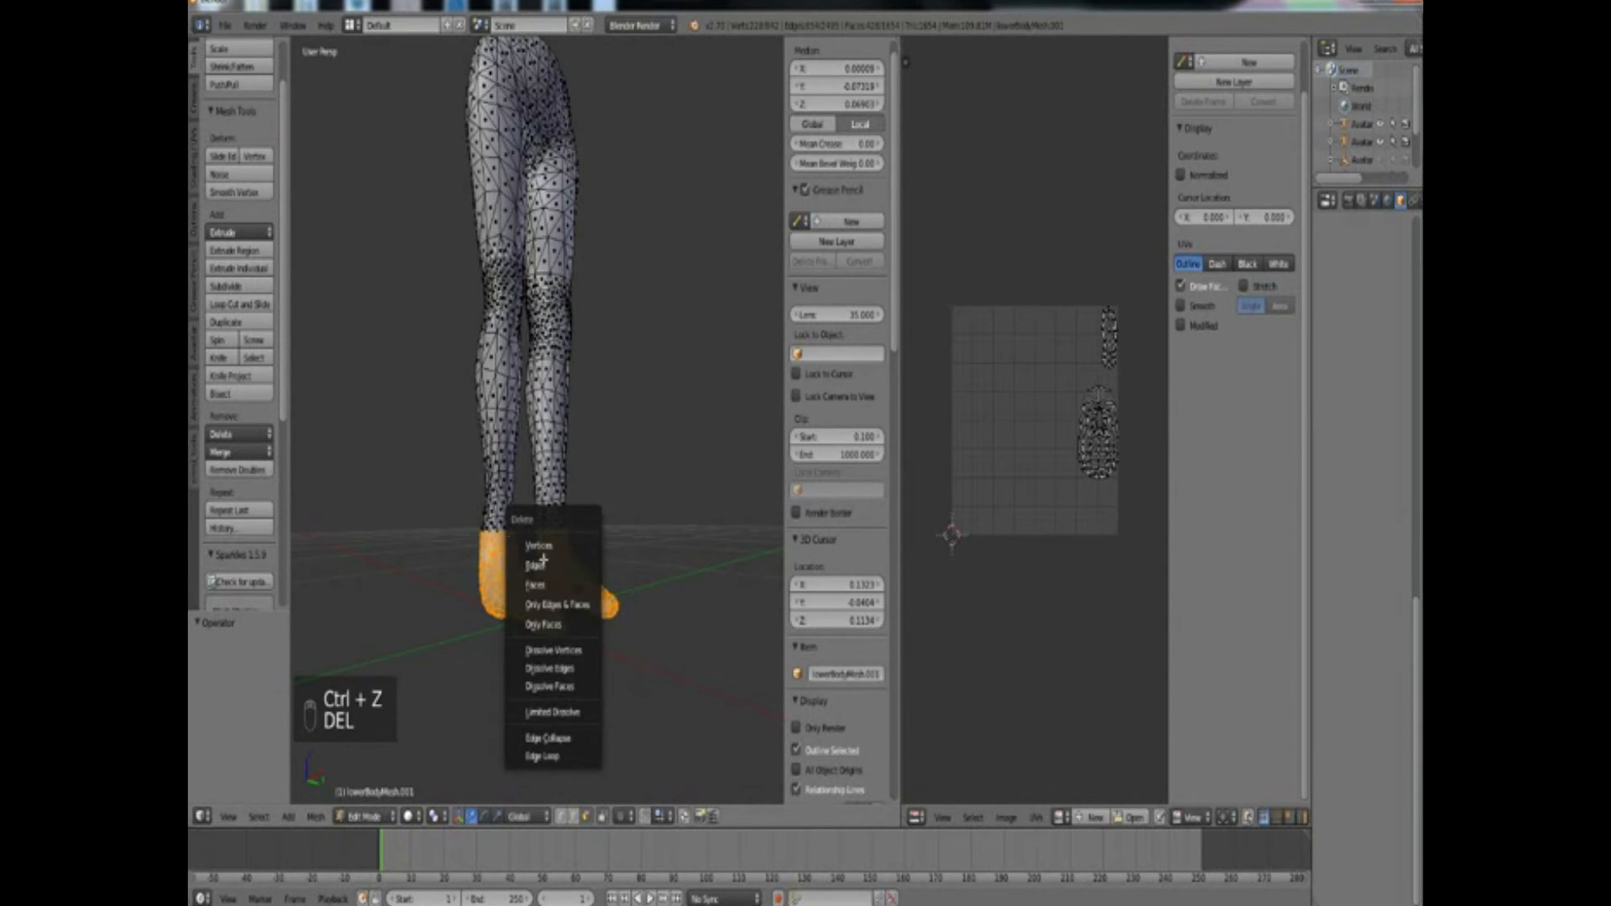
left_click(539, 583)
middle_click_drag(532, 569, 477, 597)
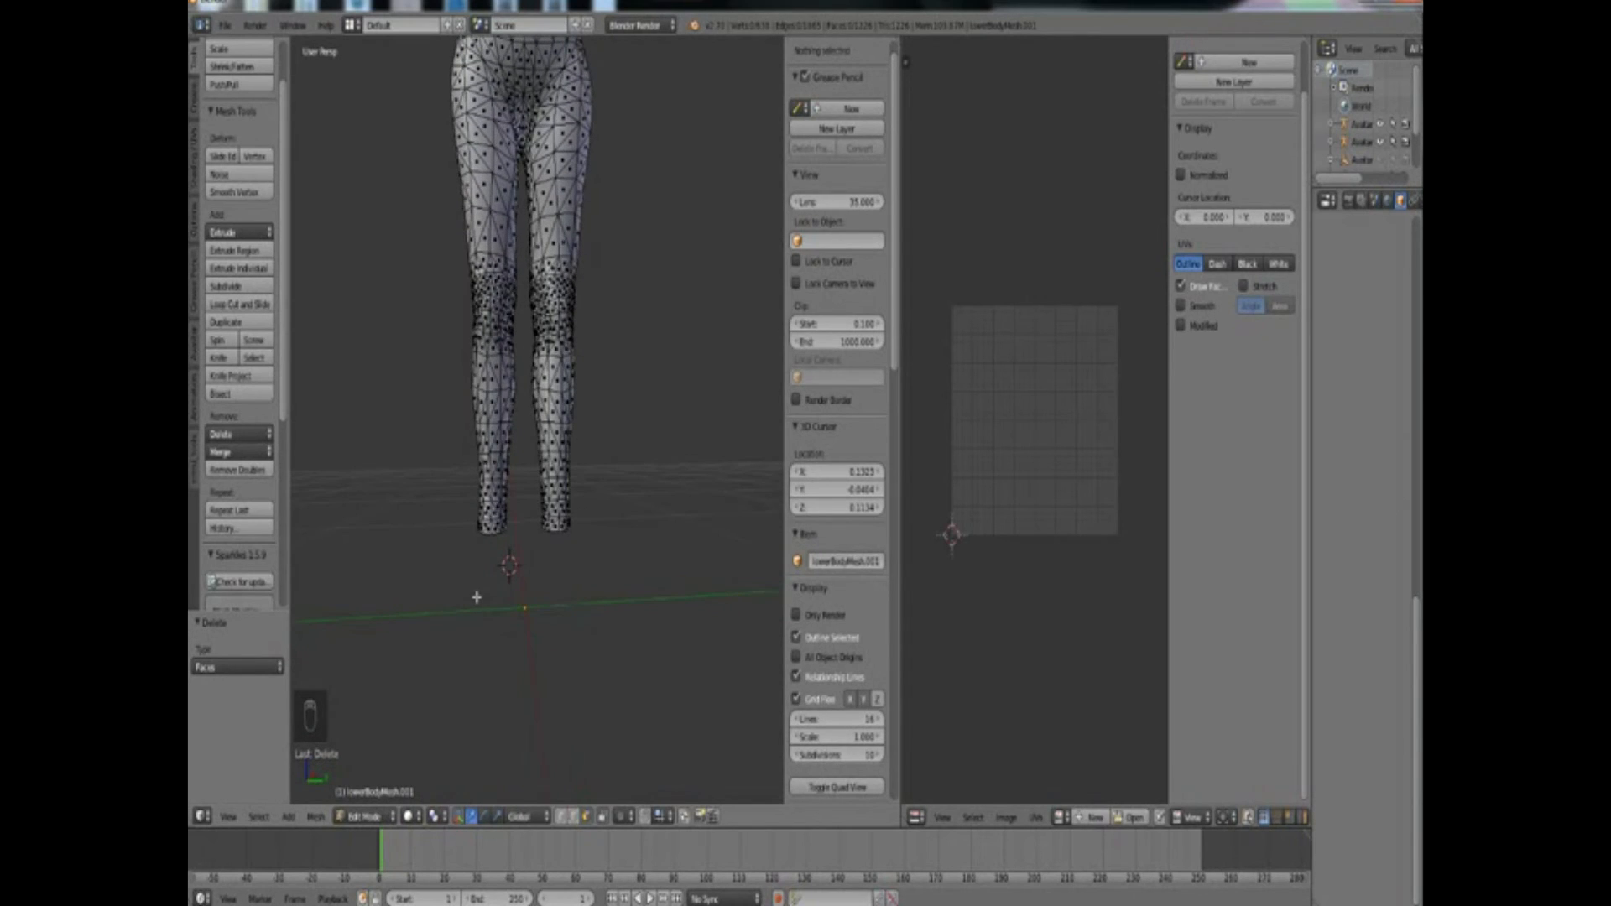
left_click(365, 817)
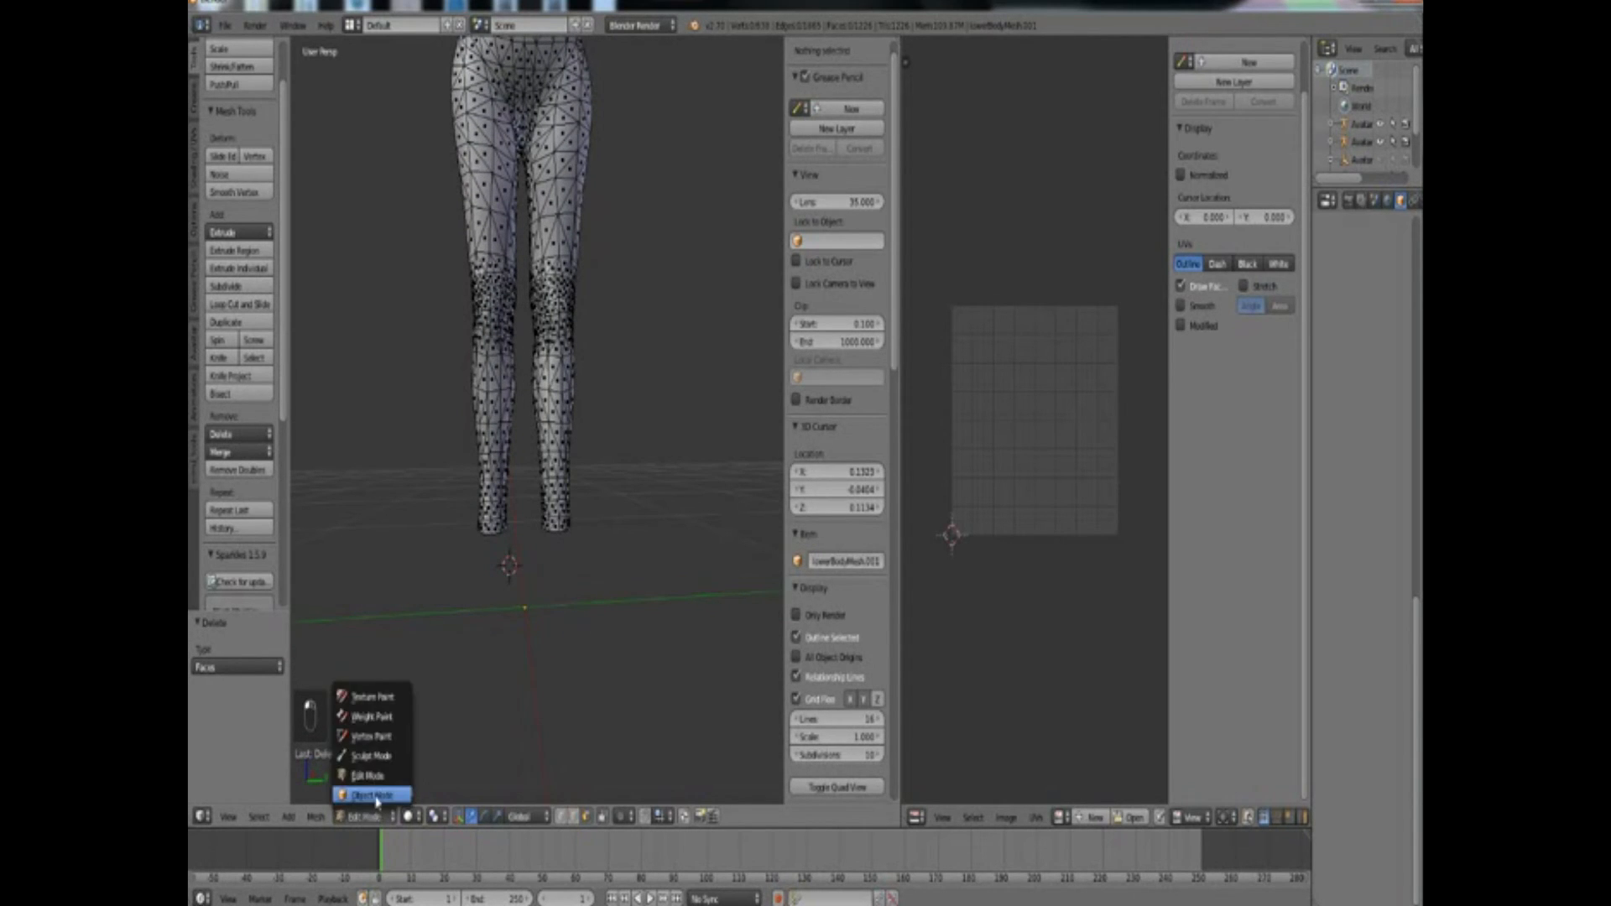
left_click(374, 791)
Show the armature's layer alongside the footless legs and select both the mesh and the armature
scroll(583, 349, "down", 3)
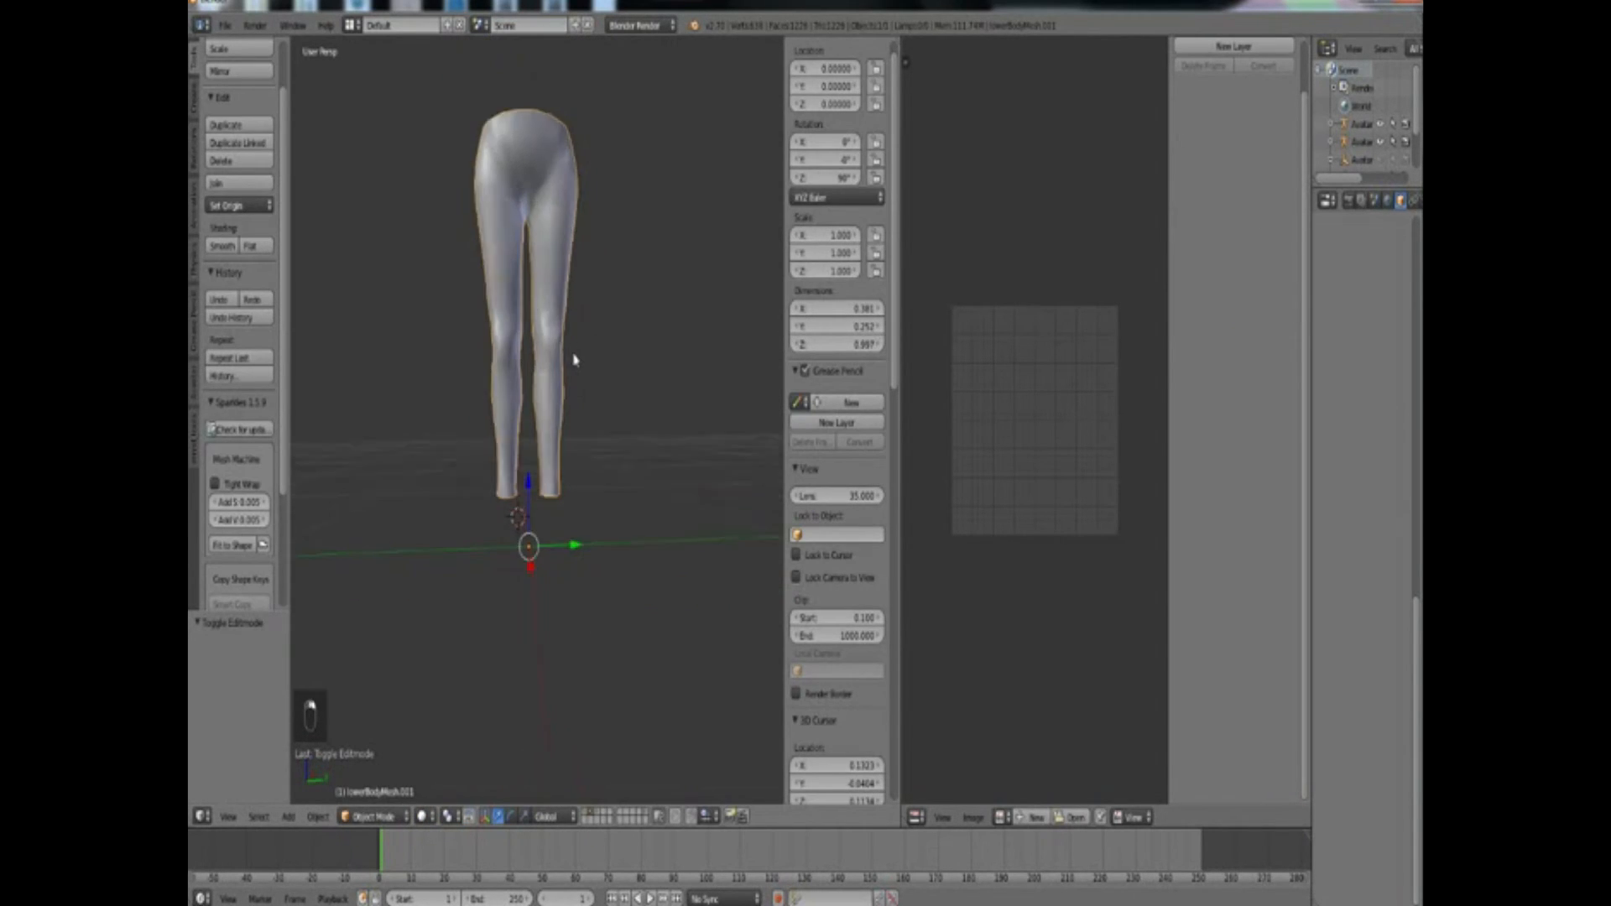
left_click(599, 816, "shift")
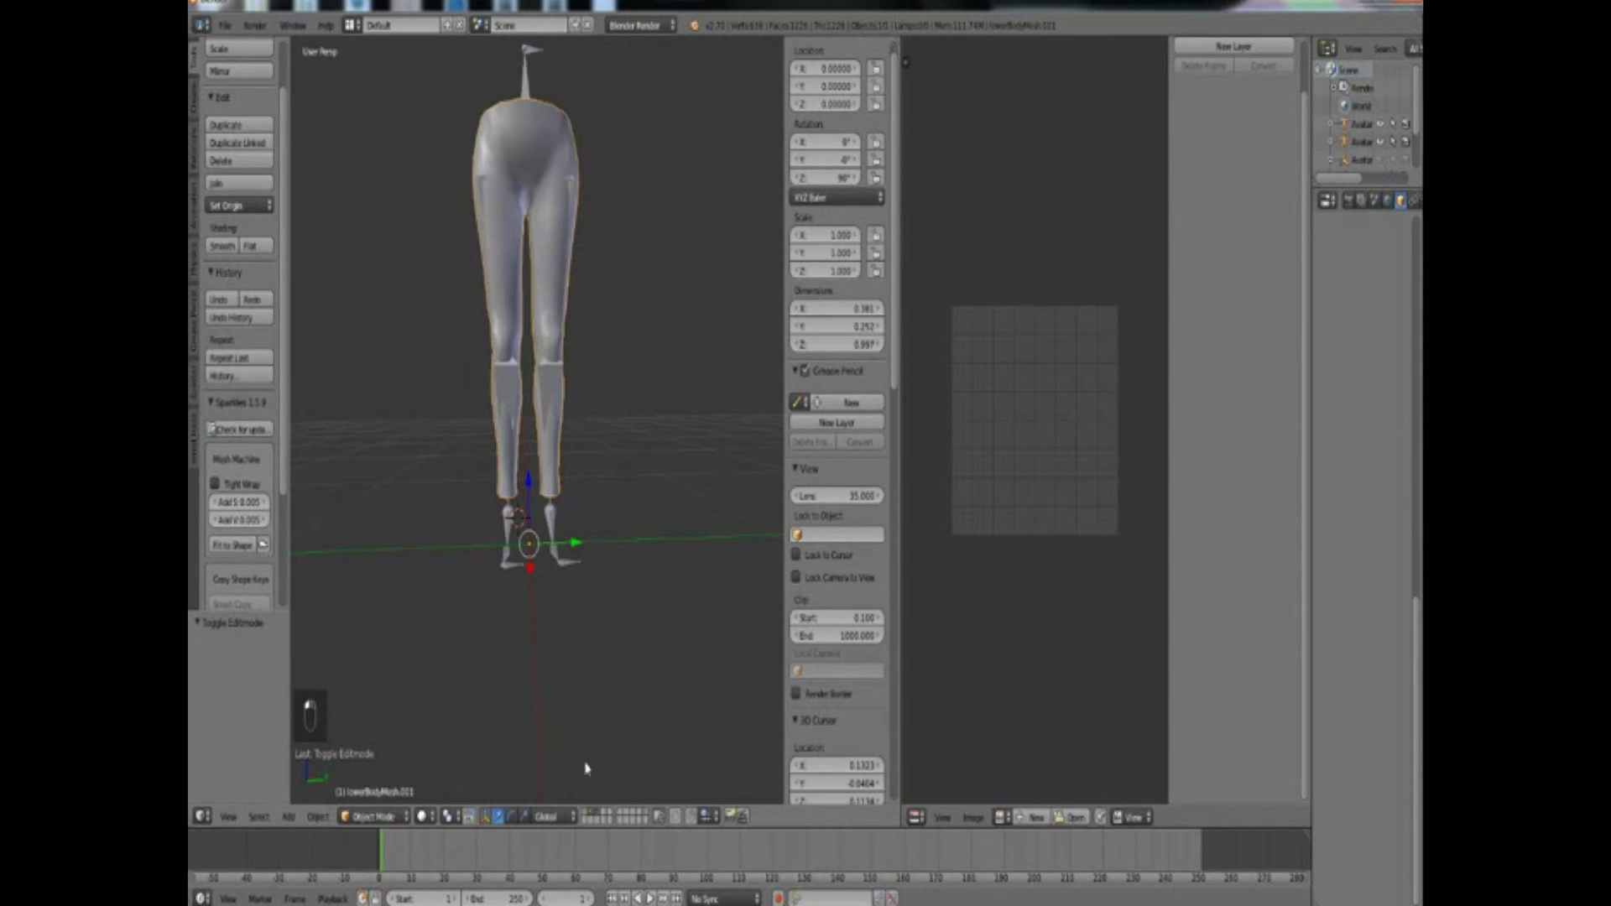
key("a")
key("a")
key("a")
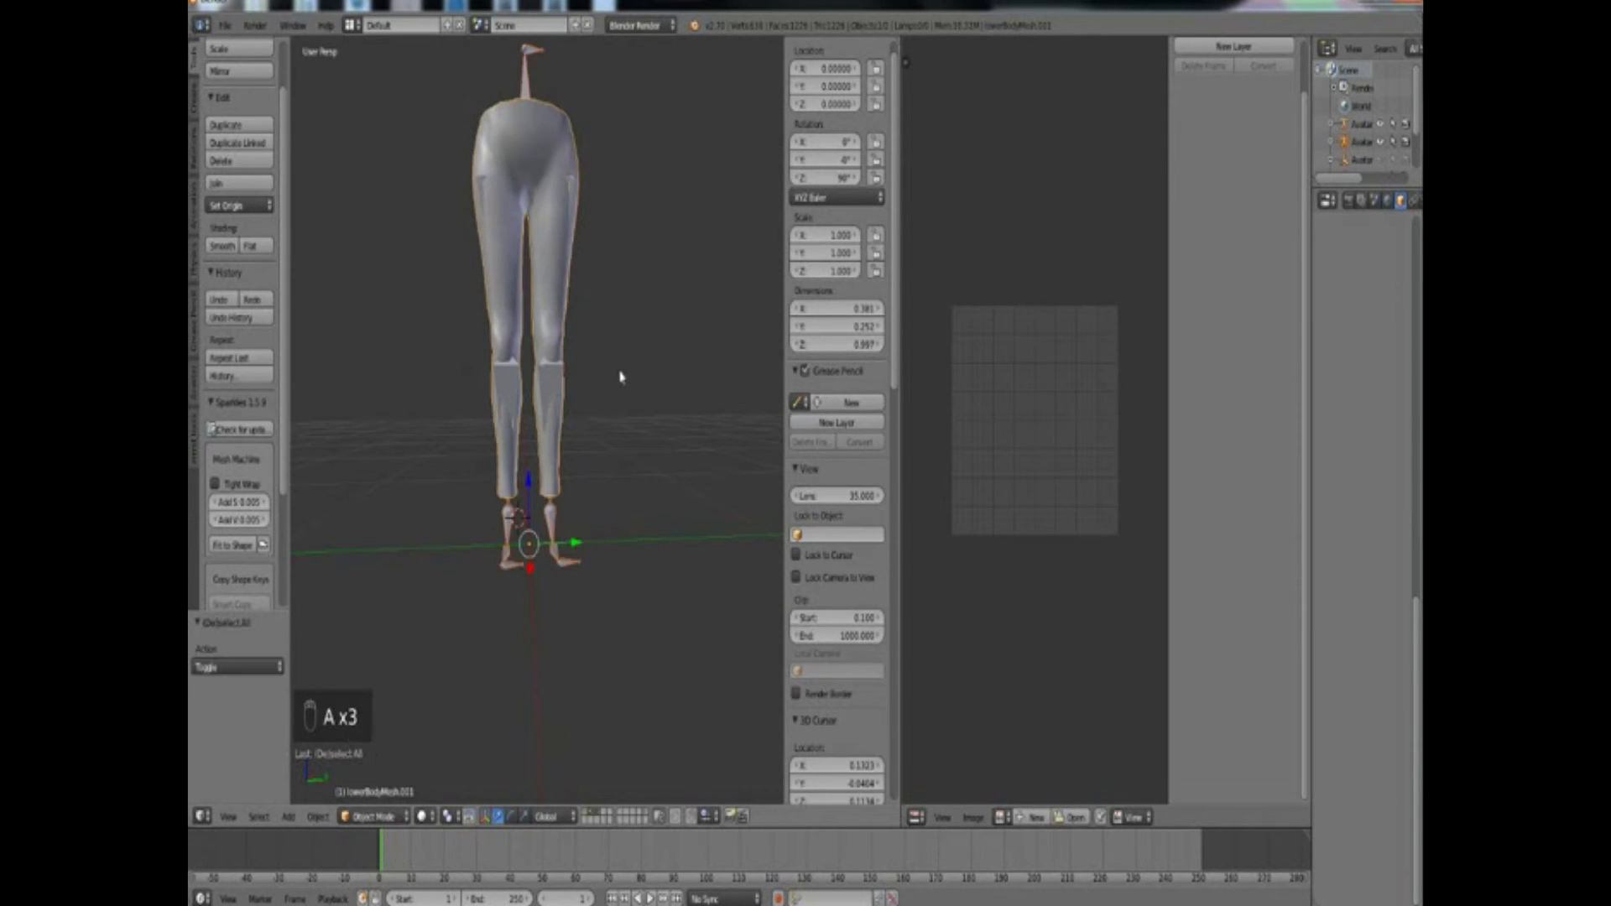
Start a default COLLADA export of the selection using the Sl+Open Sim Rigged preset
left_click(227, 25)
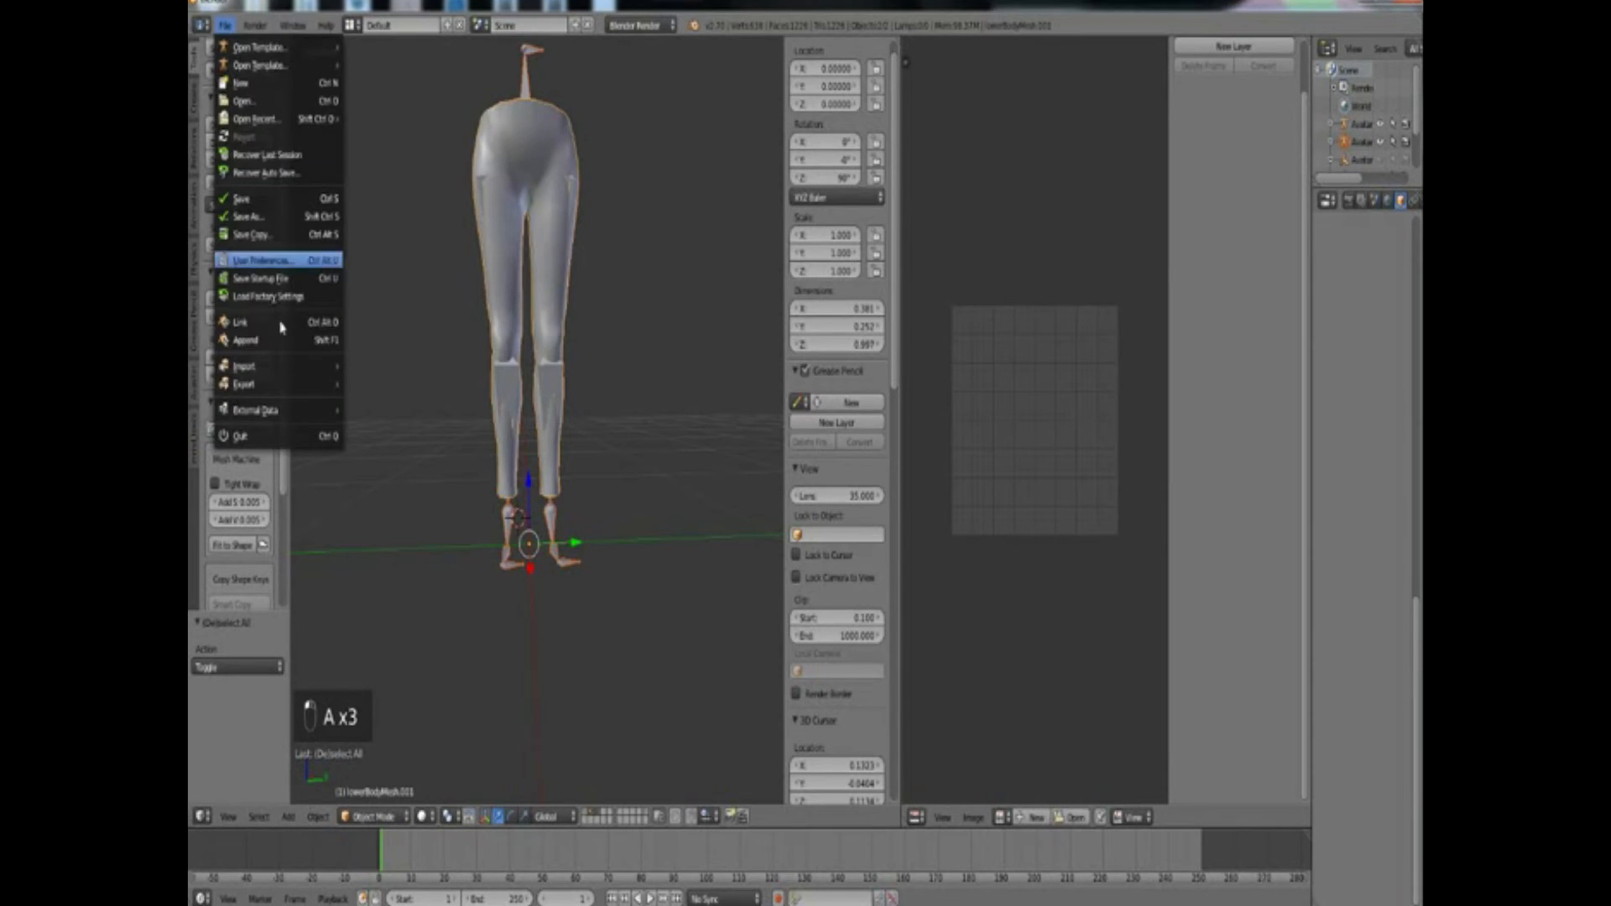
left_click(225, 25)
mouse_move(250, 384)
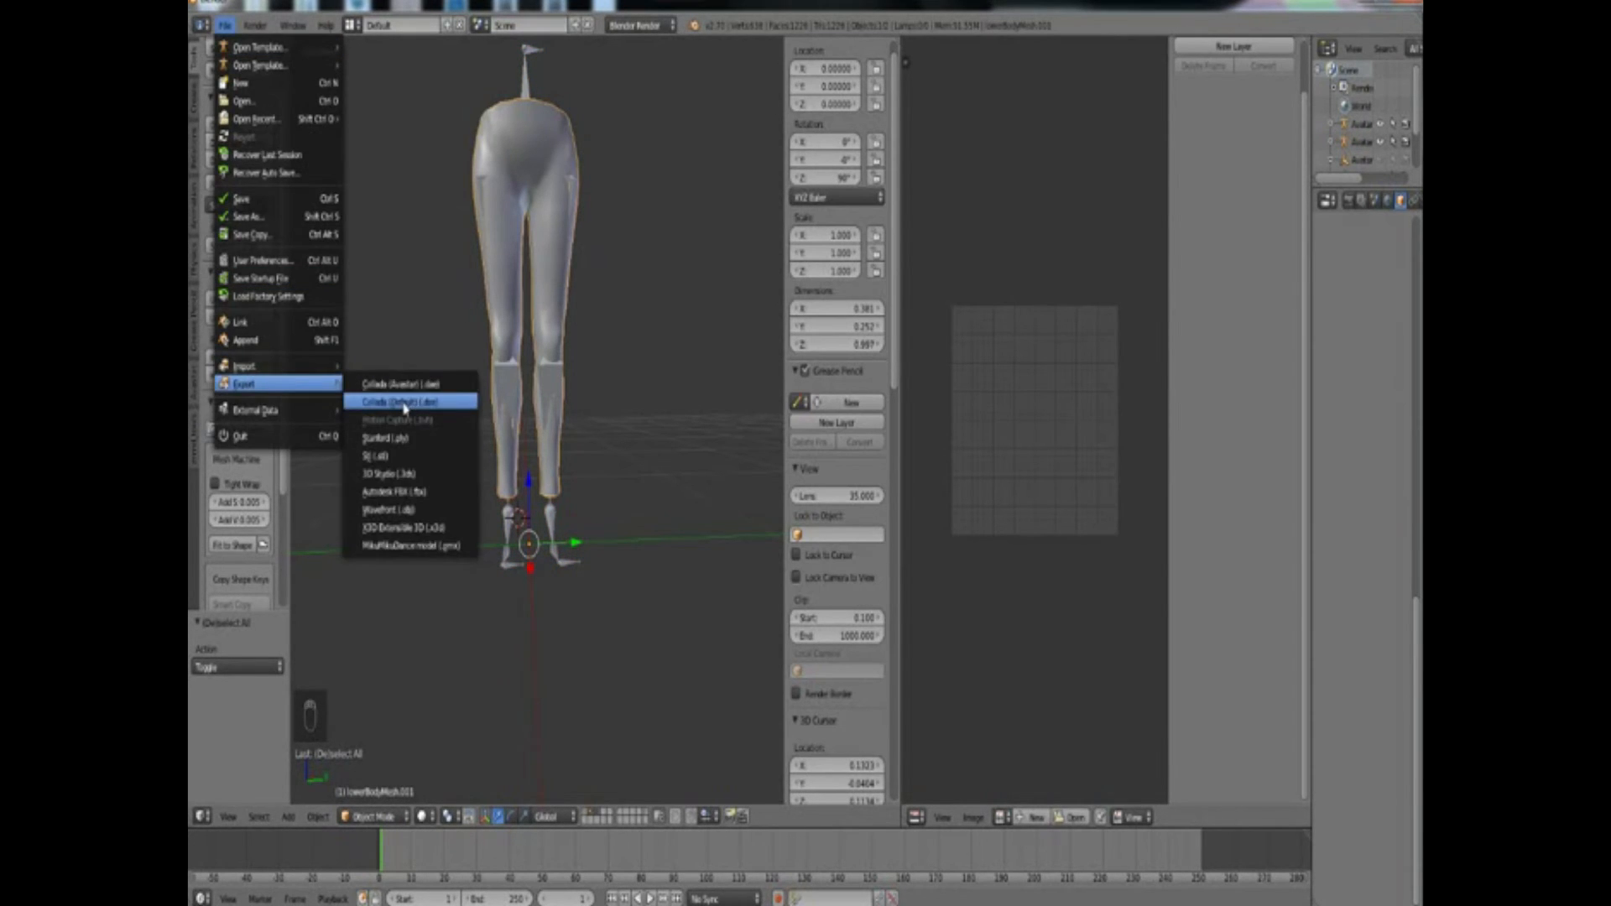
left_click(394, 388)
scroll(309, 569, "down", 1)
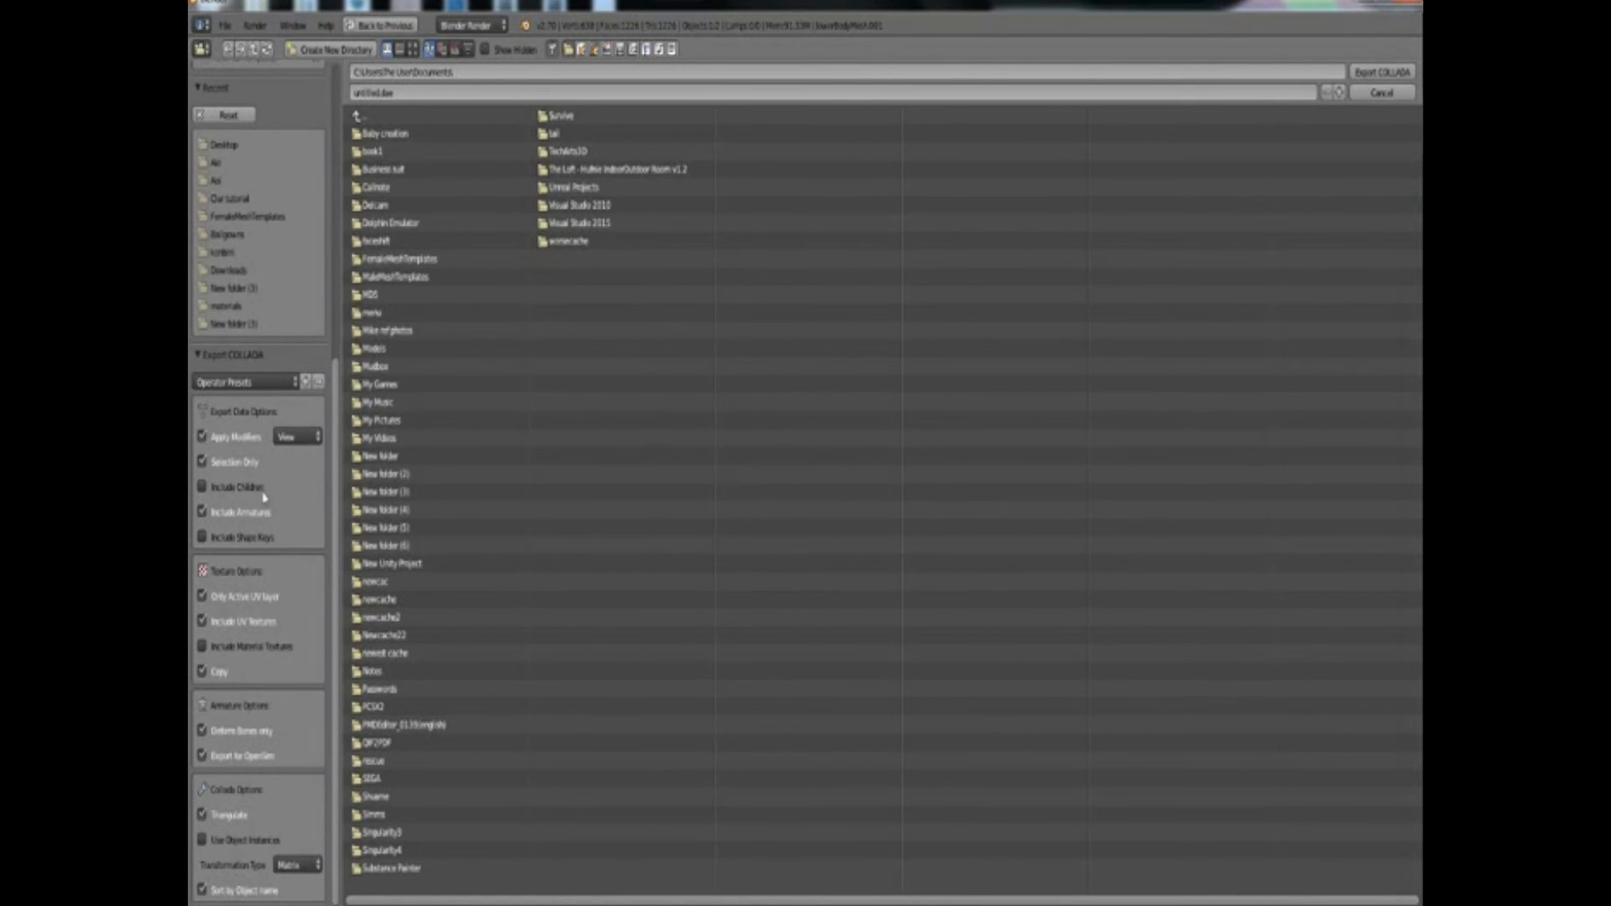
scroll(269, 491, "up", 3)
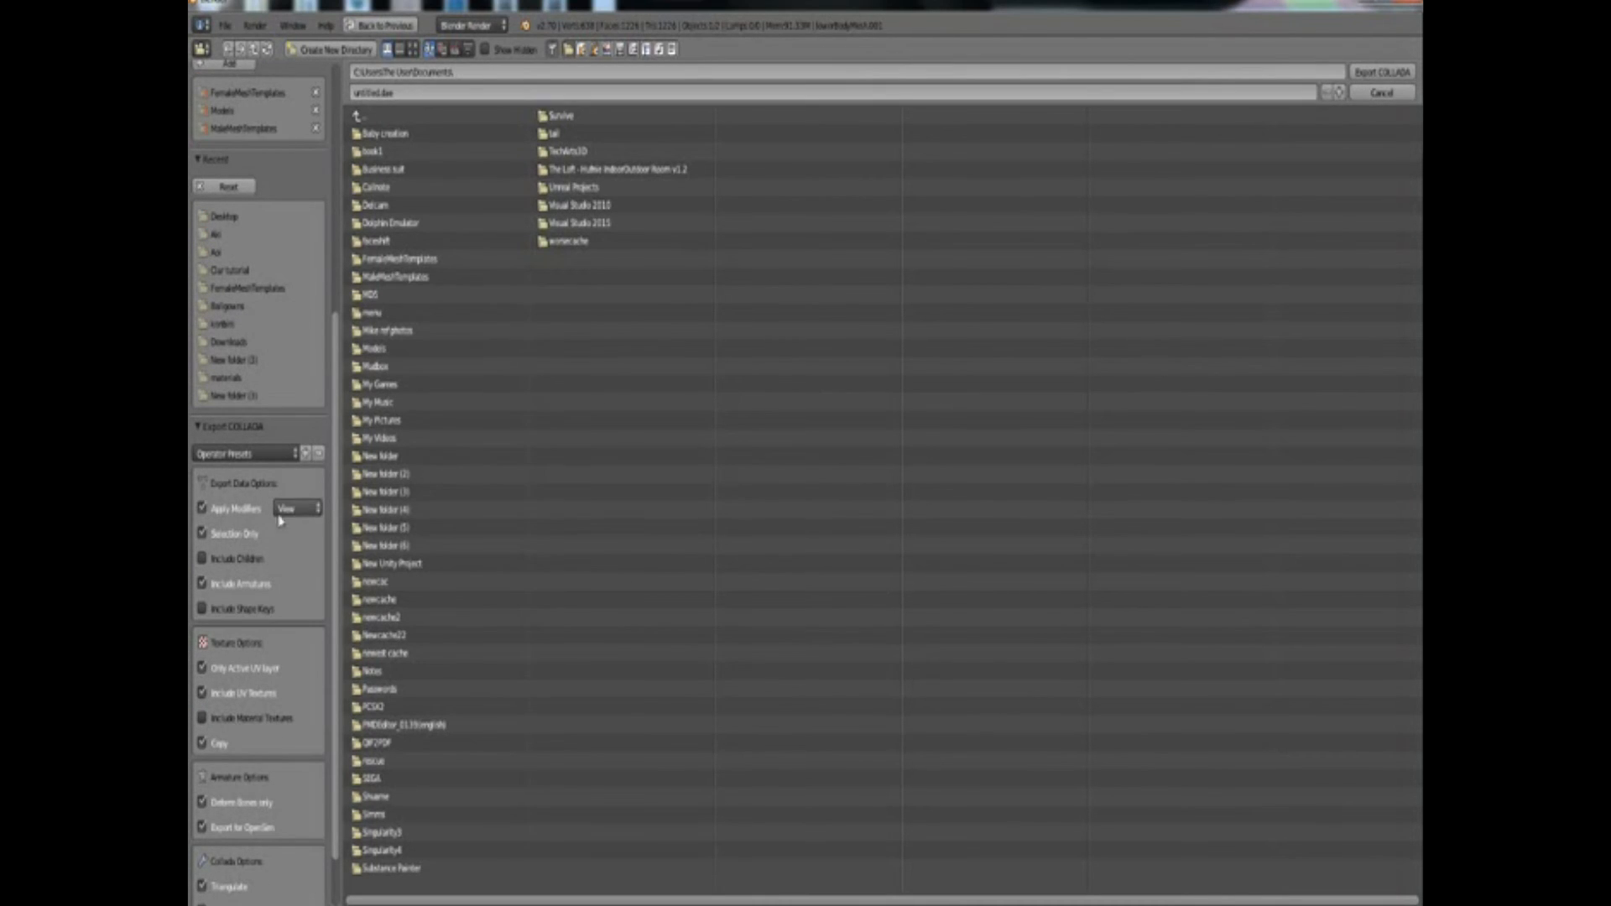
left_click(249, 454)
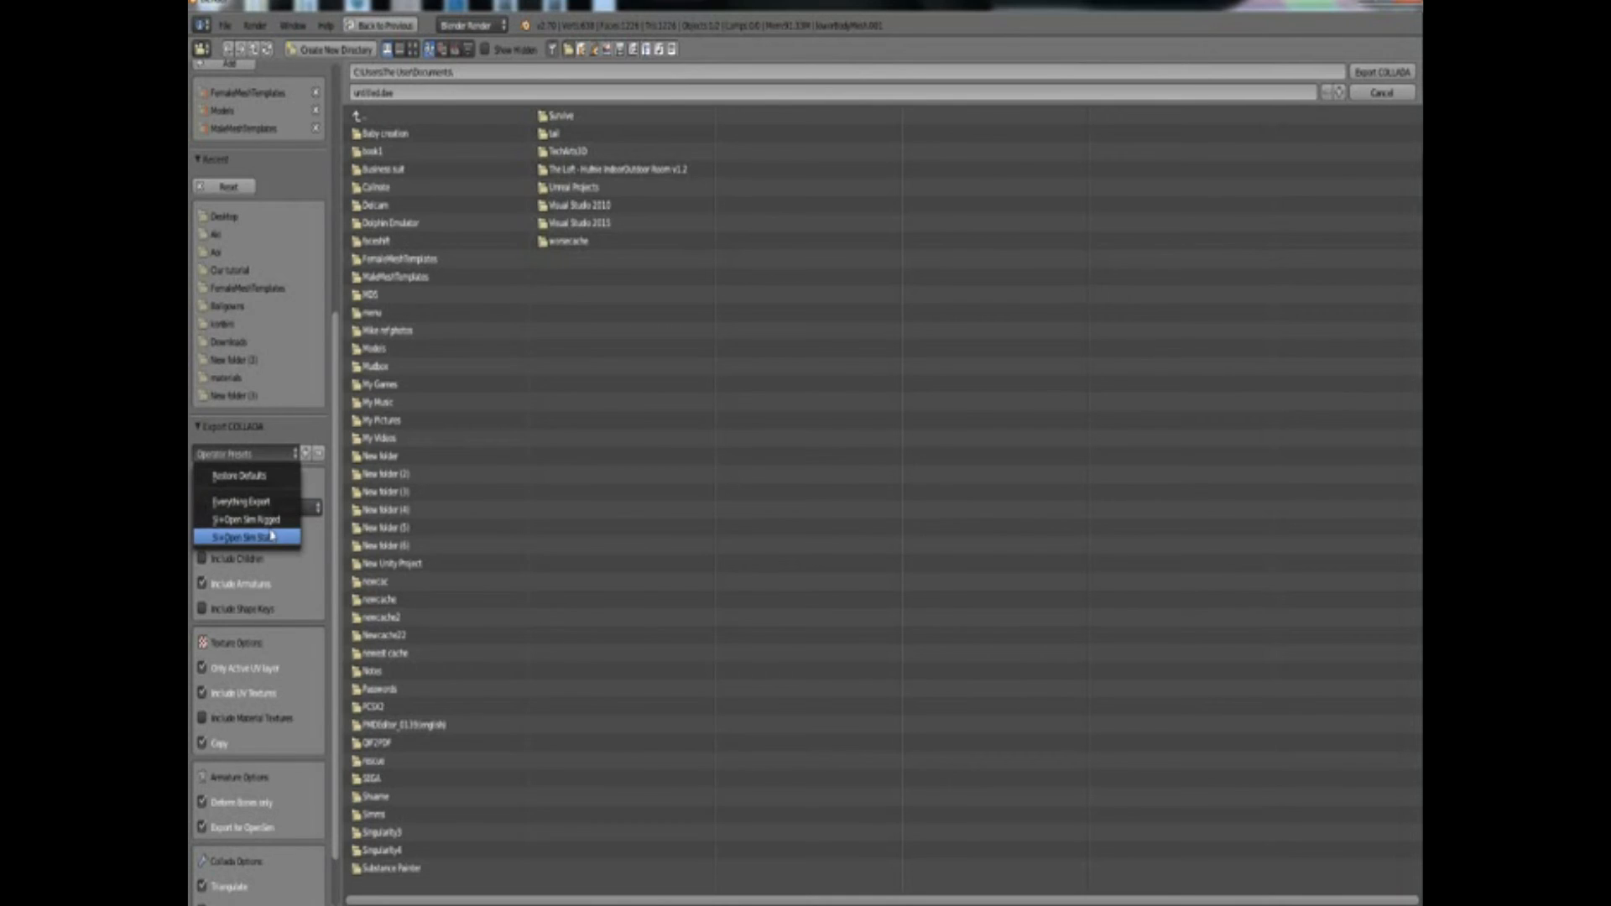
left_click(270, 536)
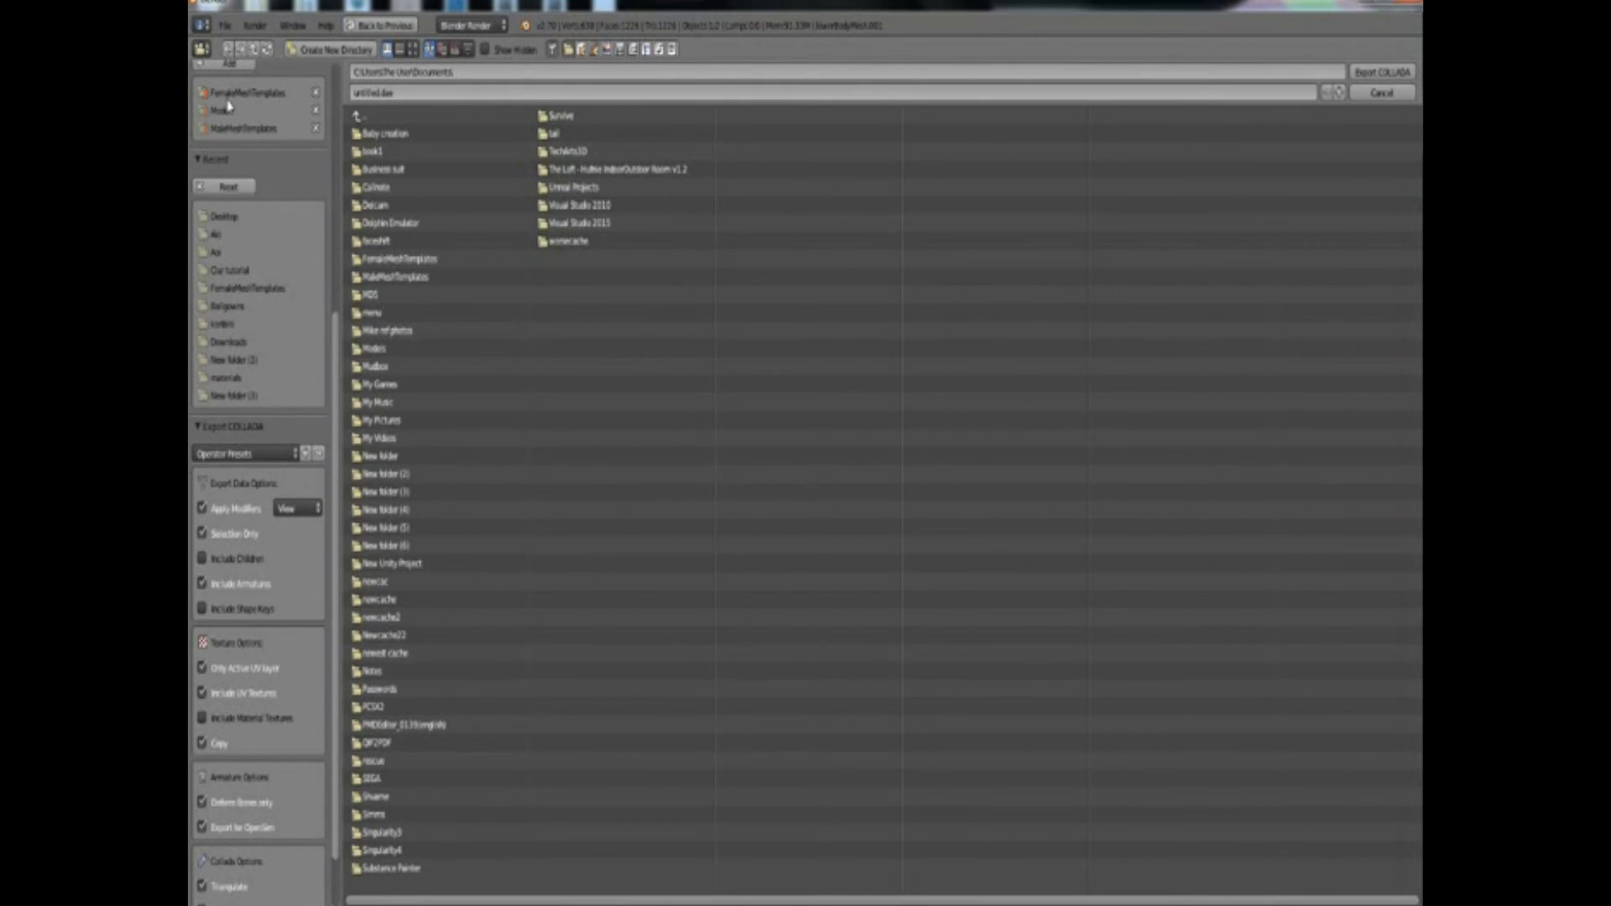
Export the rigged legs to the Desktop as ghostlegsNO FEET.dae
left_click(245, 220)
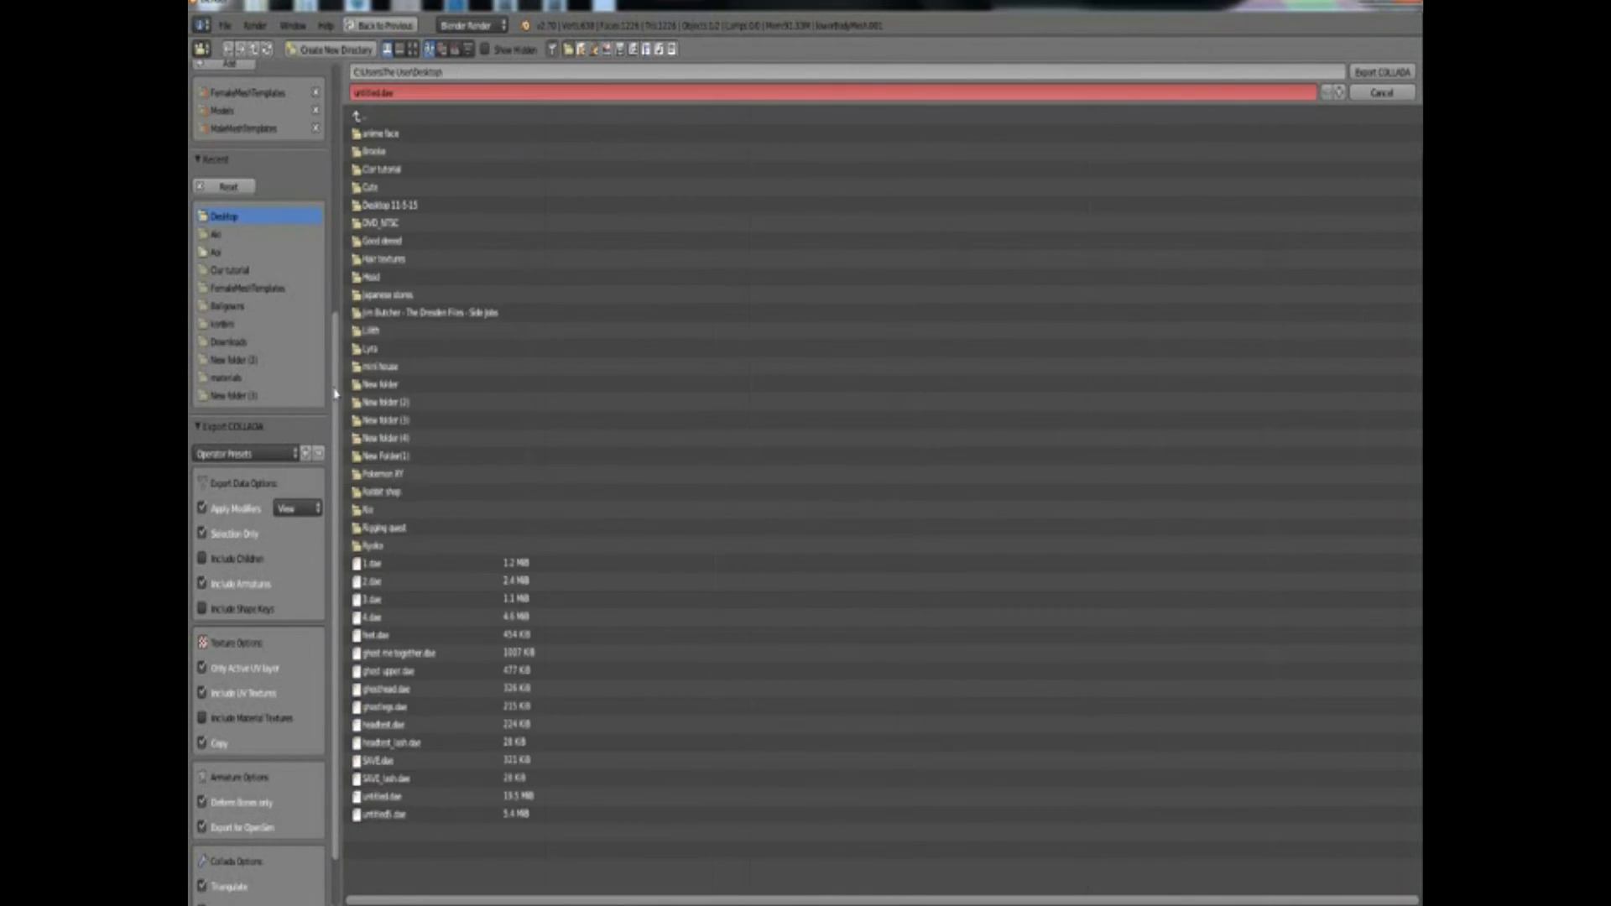
left_click(396, 707)
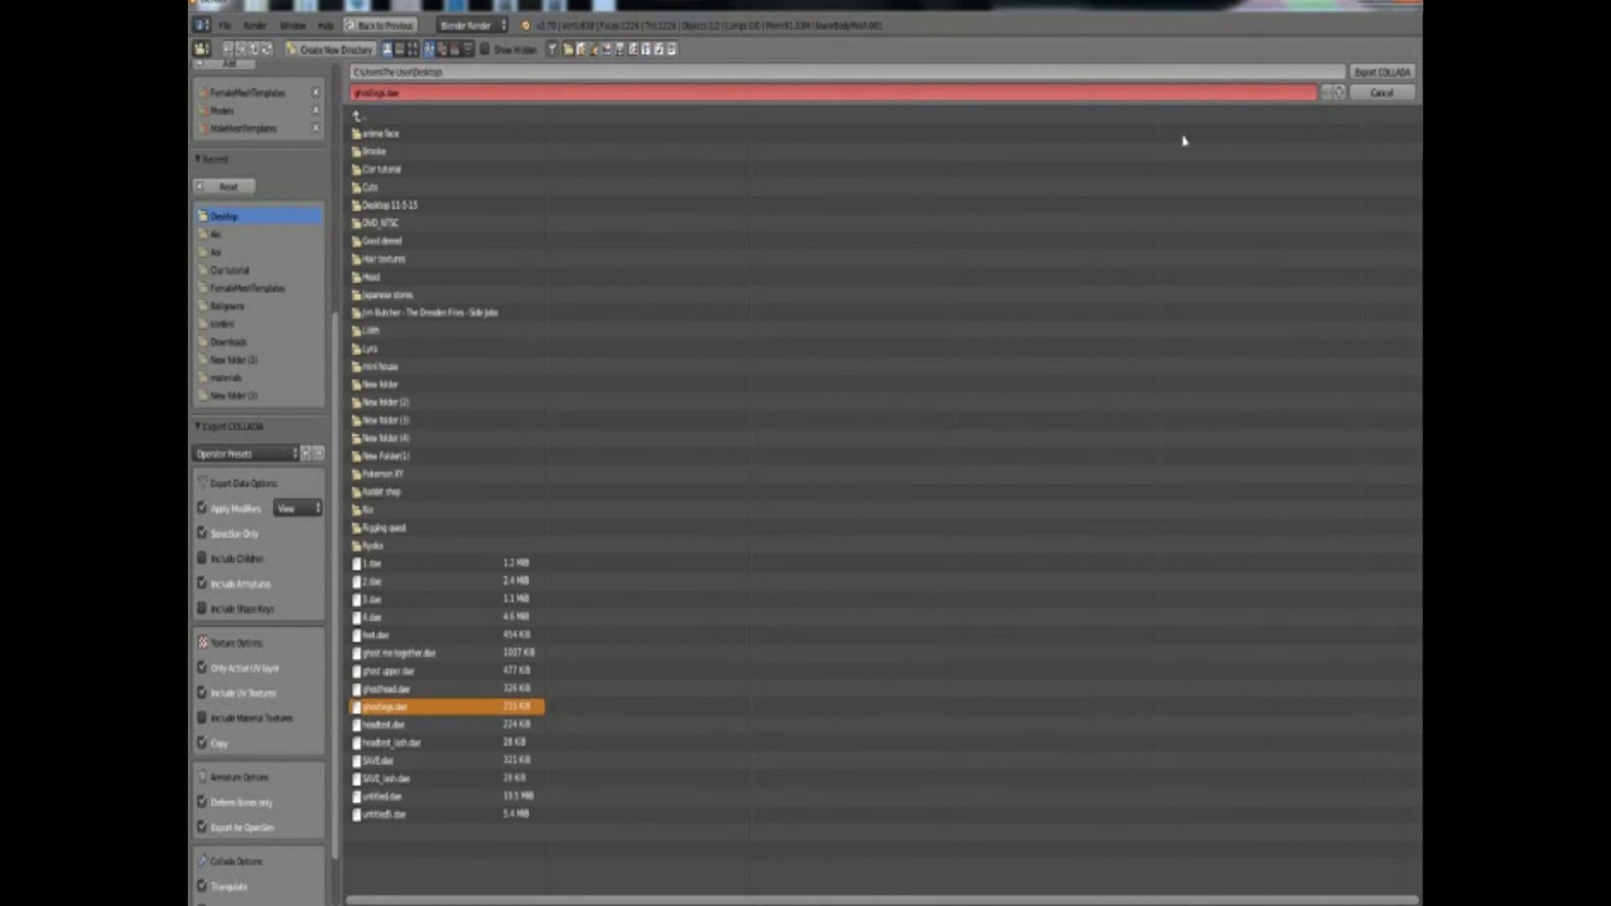
left_click(383, 93)
left_click(383, 93)
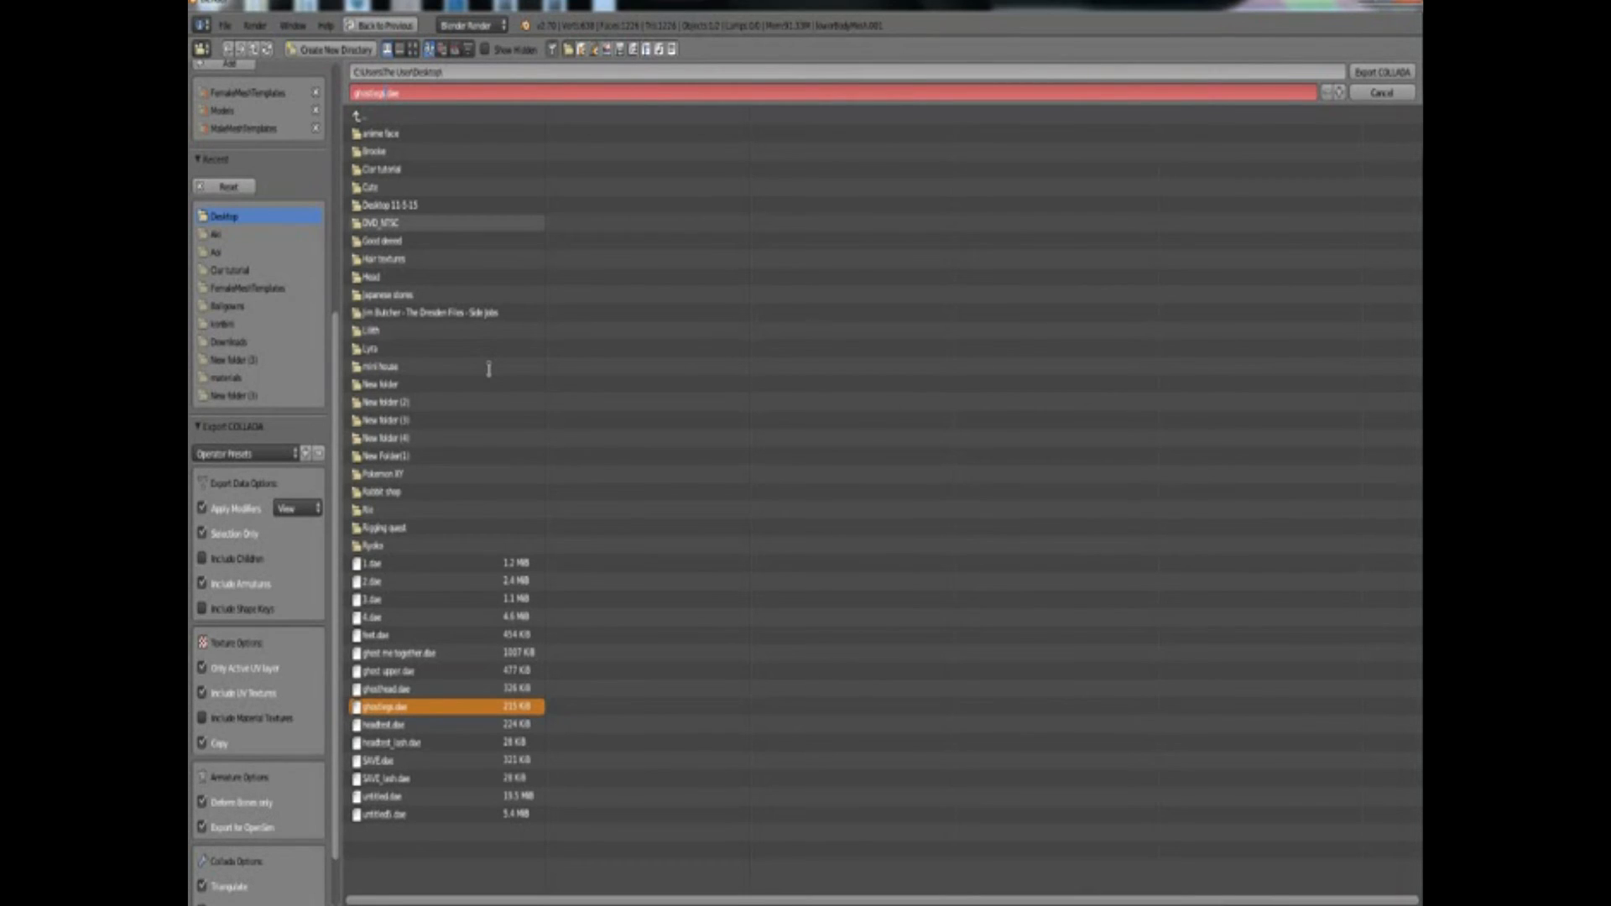
key("Return")
key("Return")
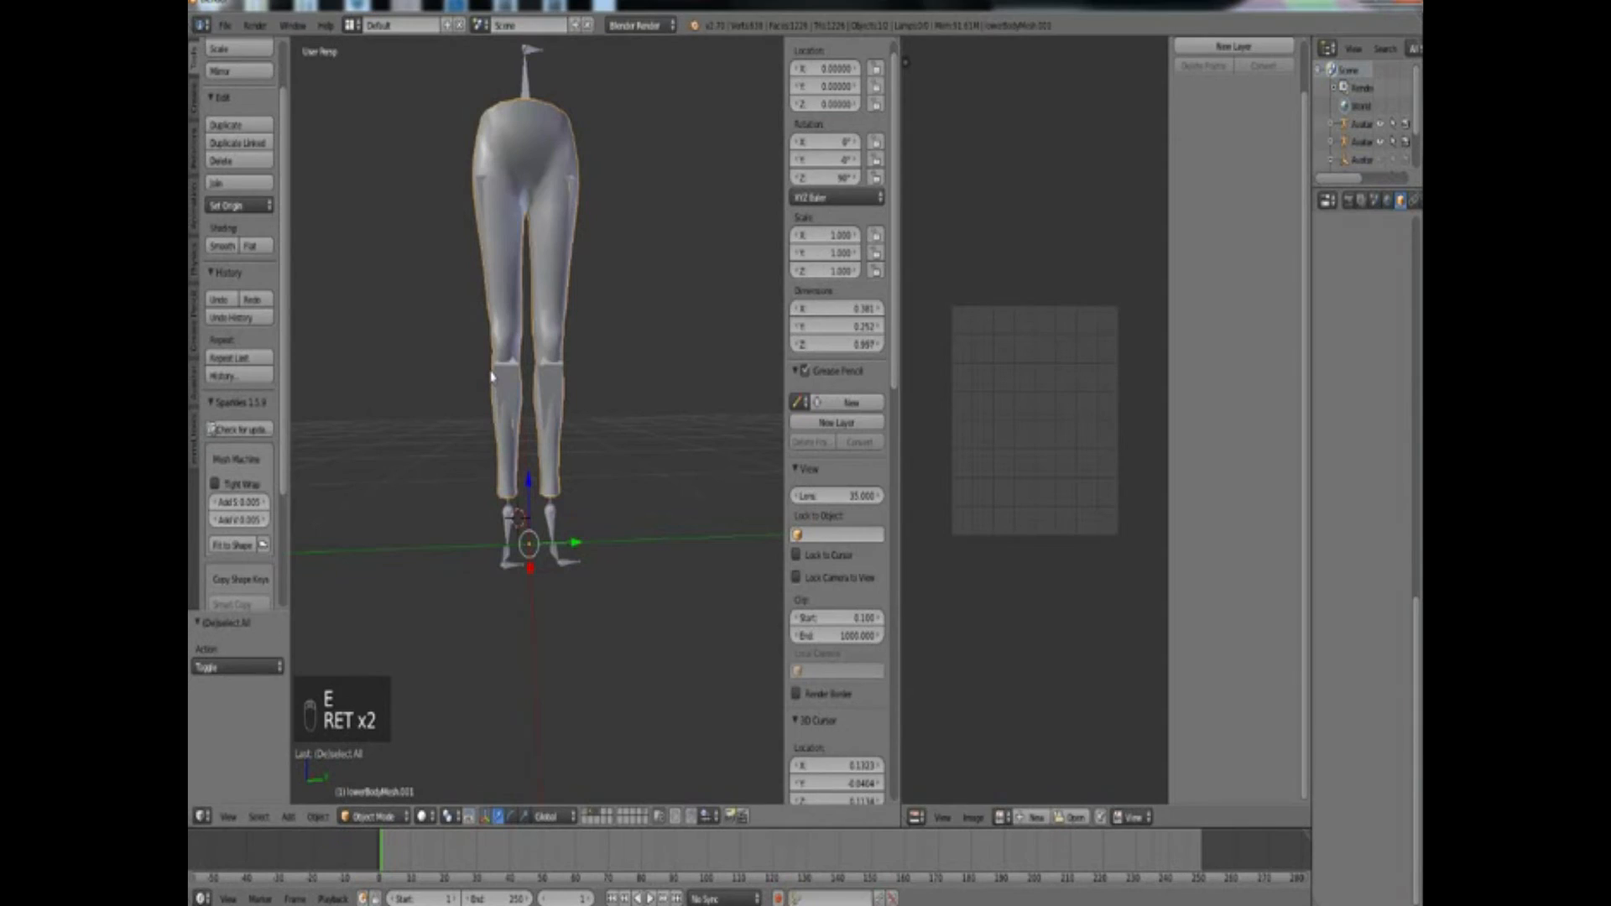
Switch to Singularity and load ghostlegsNO FEET.dae from the Desktop for mesh upload
left_click(1418, 905)
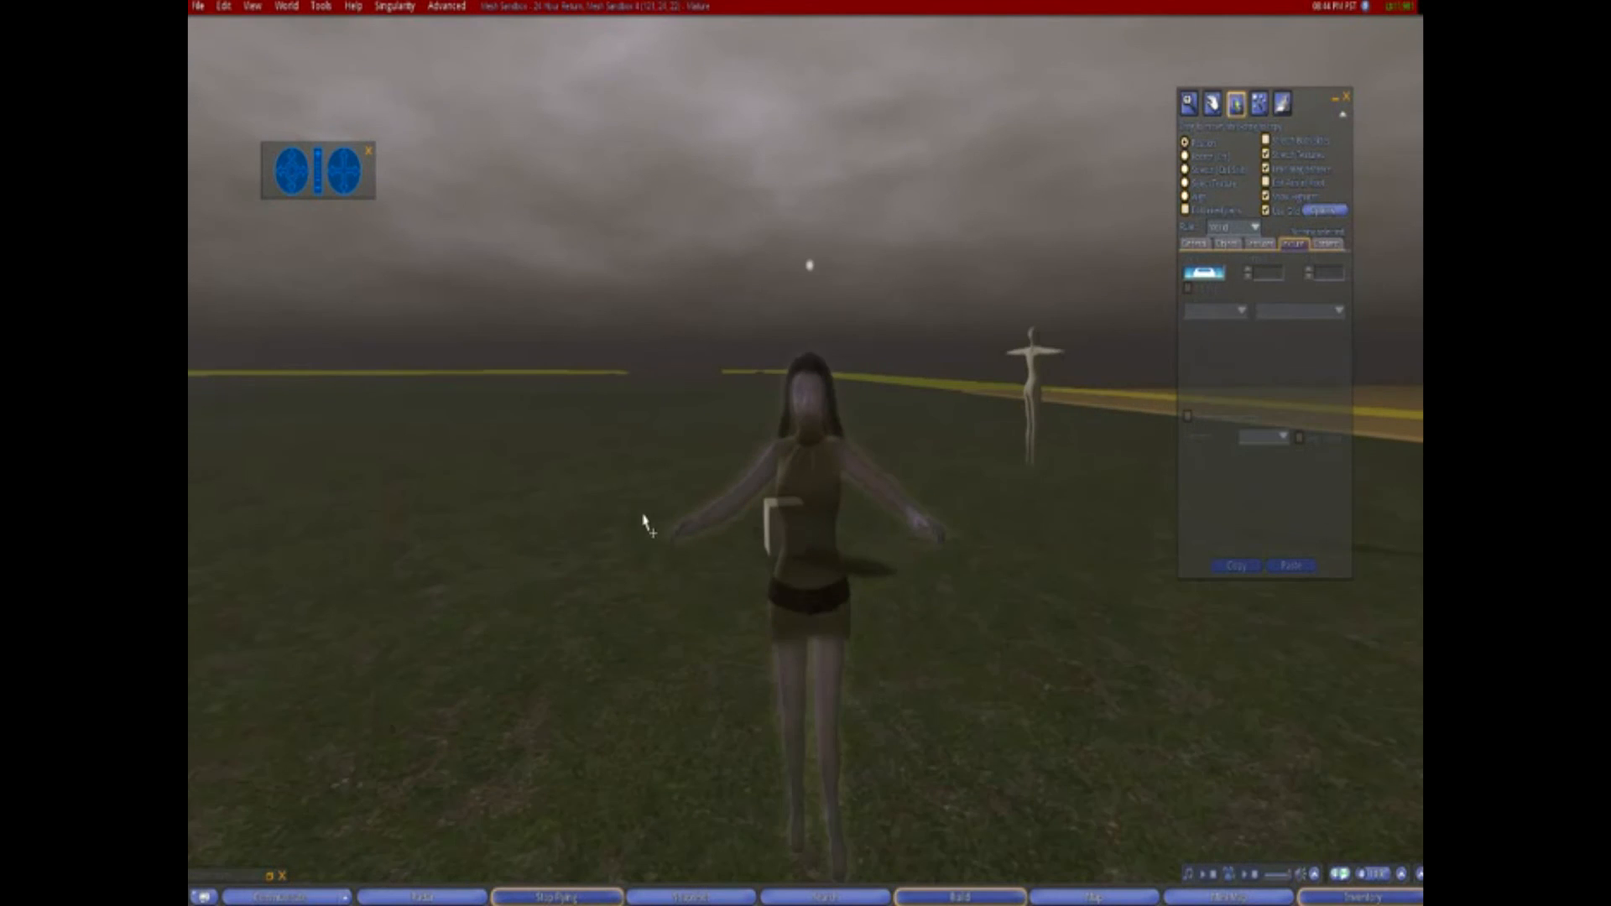
left_click(200, 7)
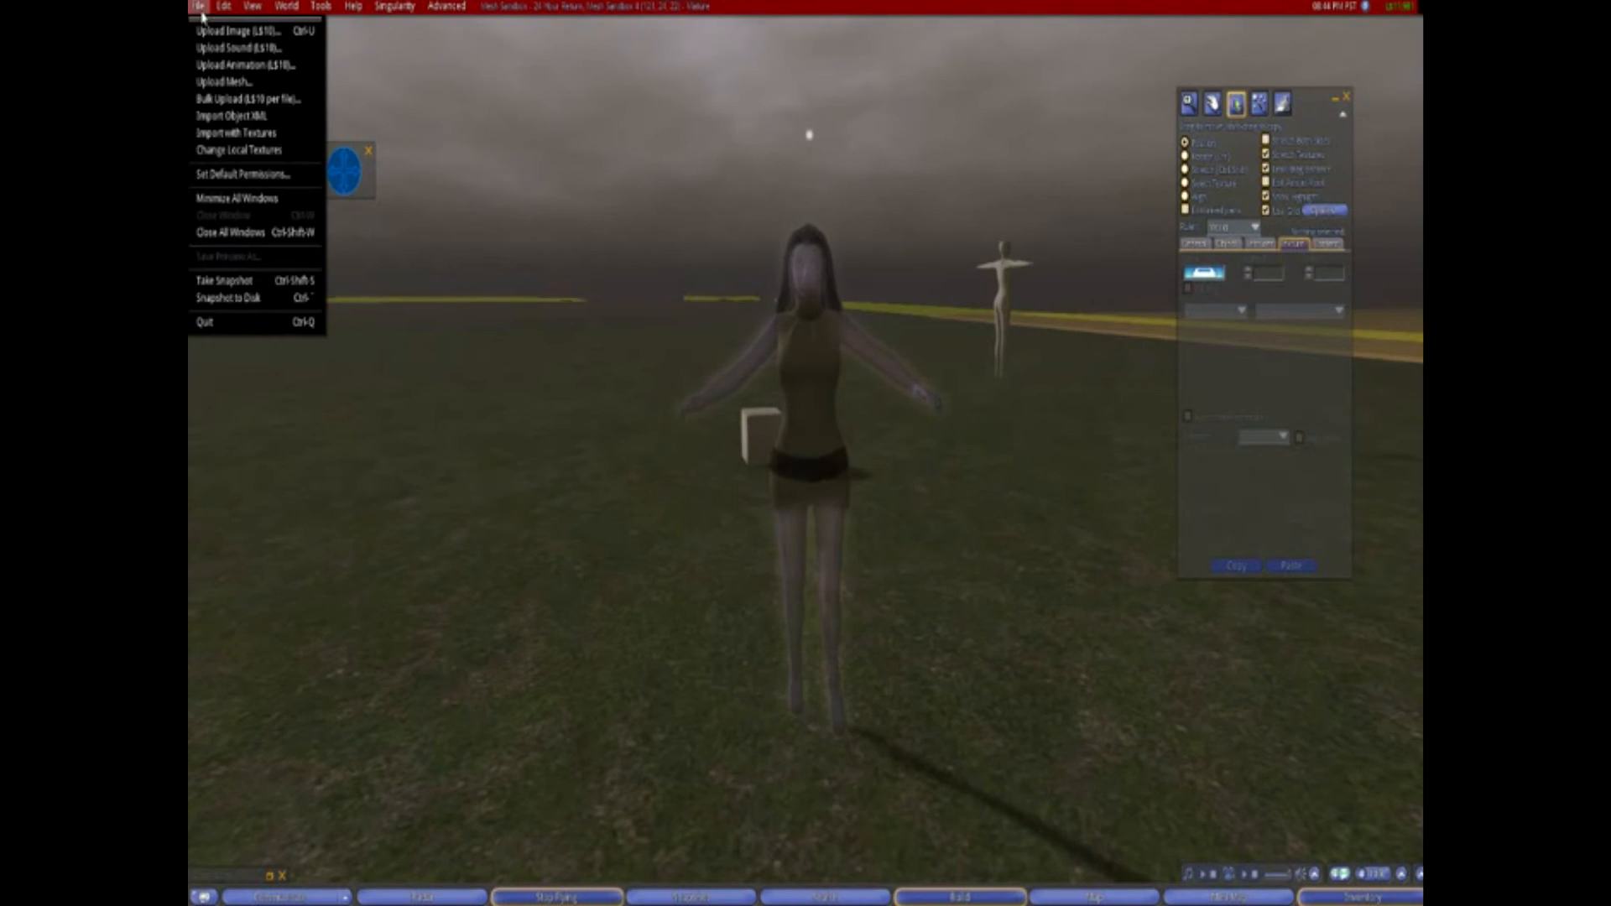
left_click(242, 83)
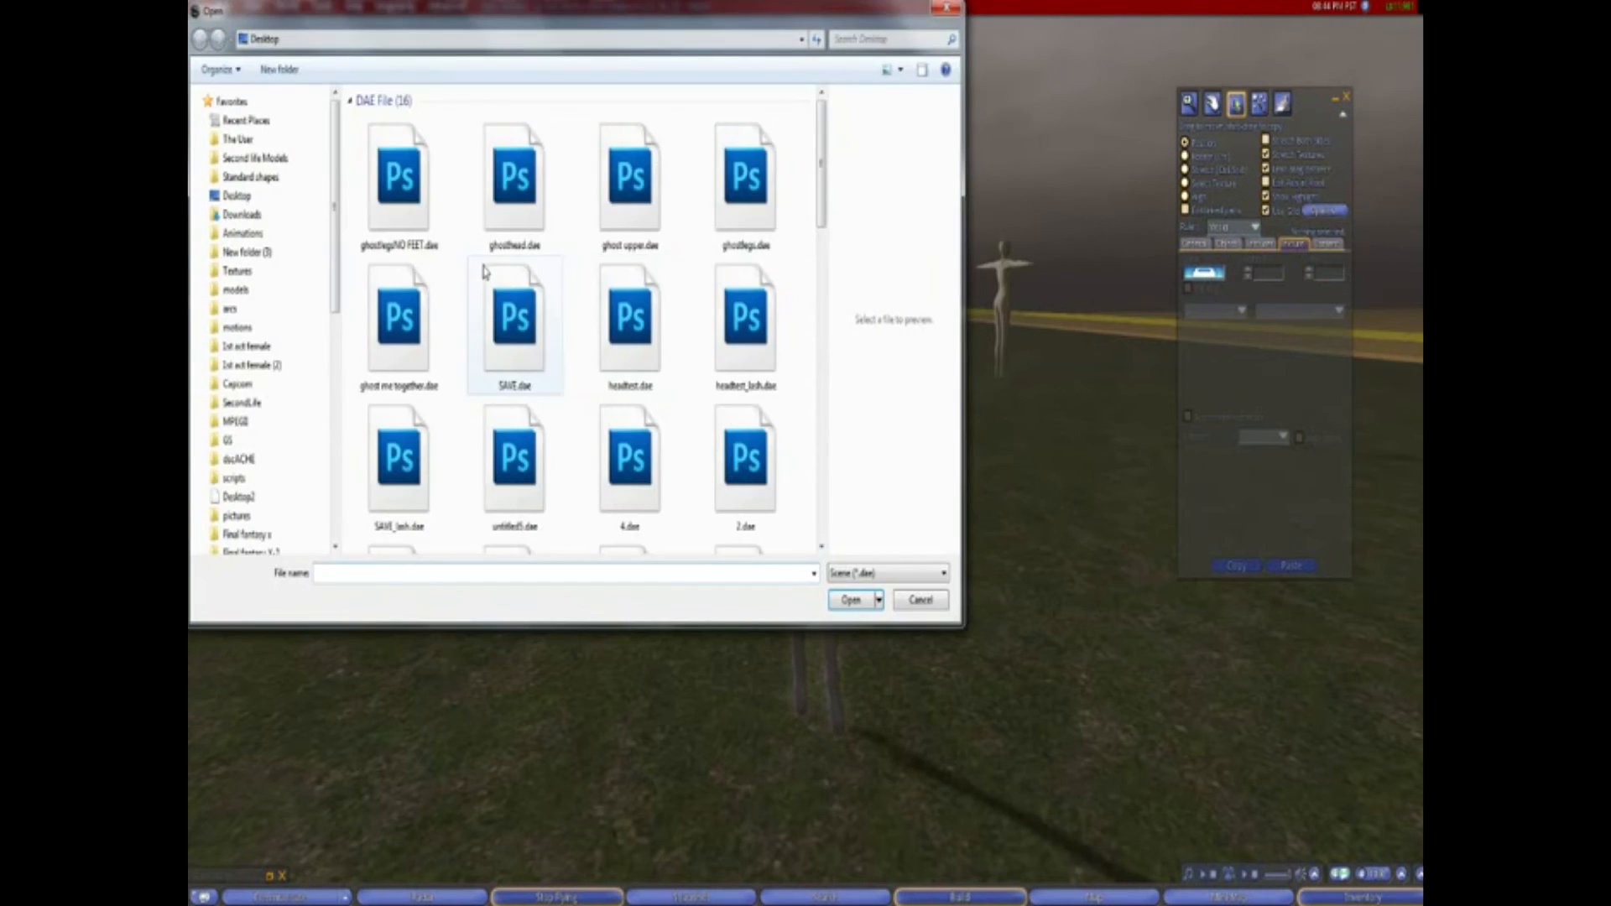
double_click(406, 206)
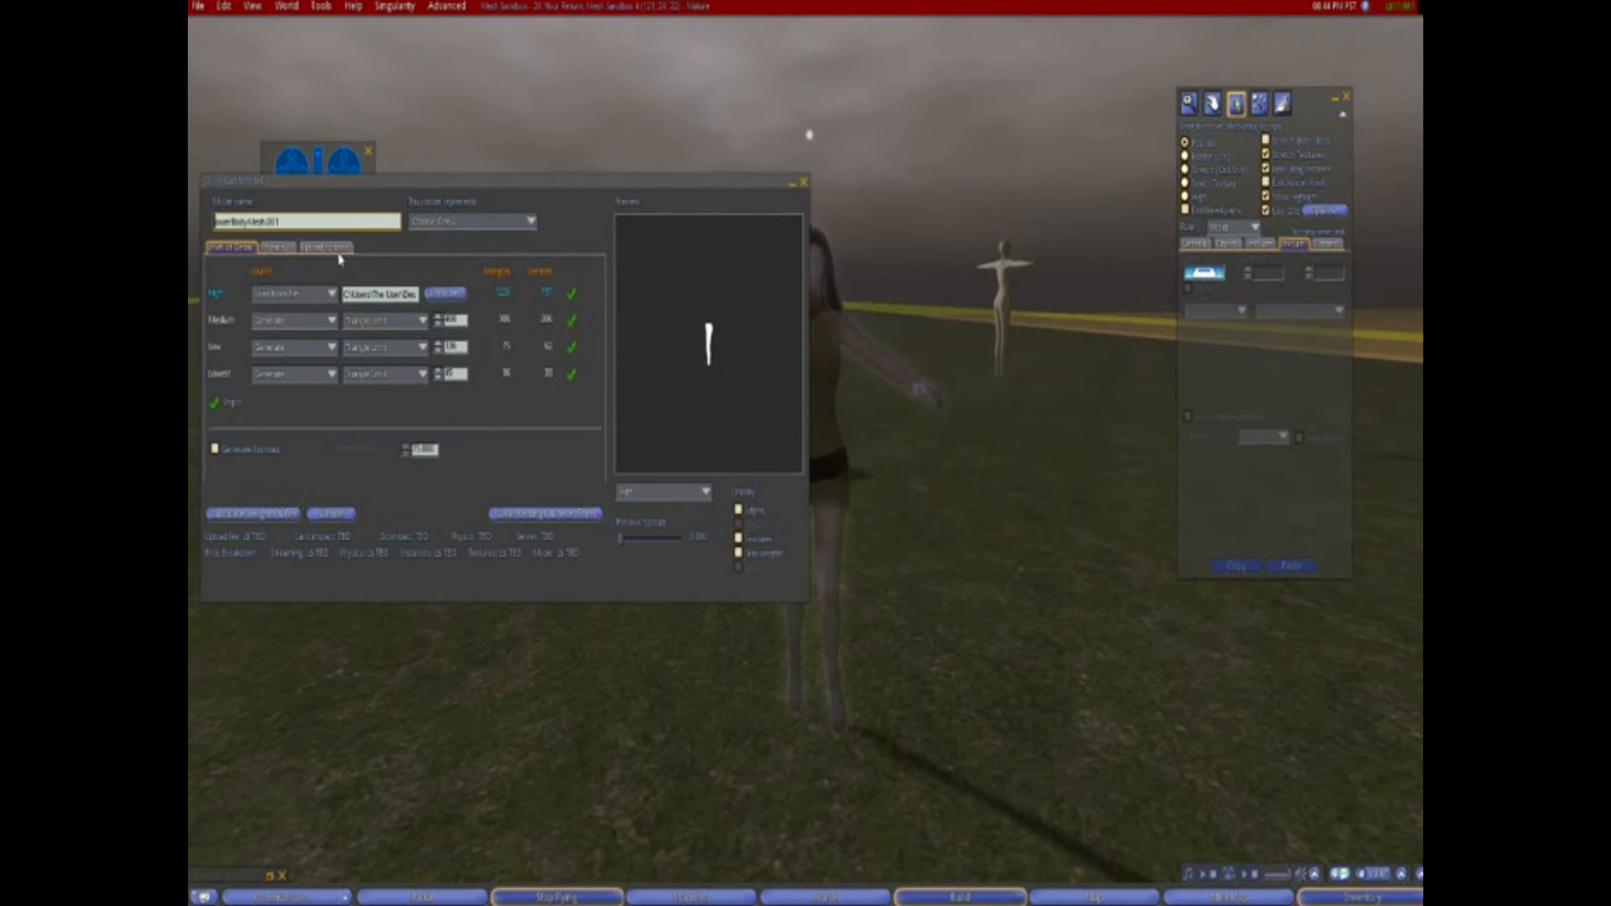
Include skin weight, reduce the Low and Lowest triangle limits to the minimum, calculate the fee and upload the mesh
left_click(329, 248)
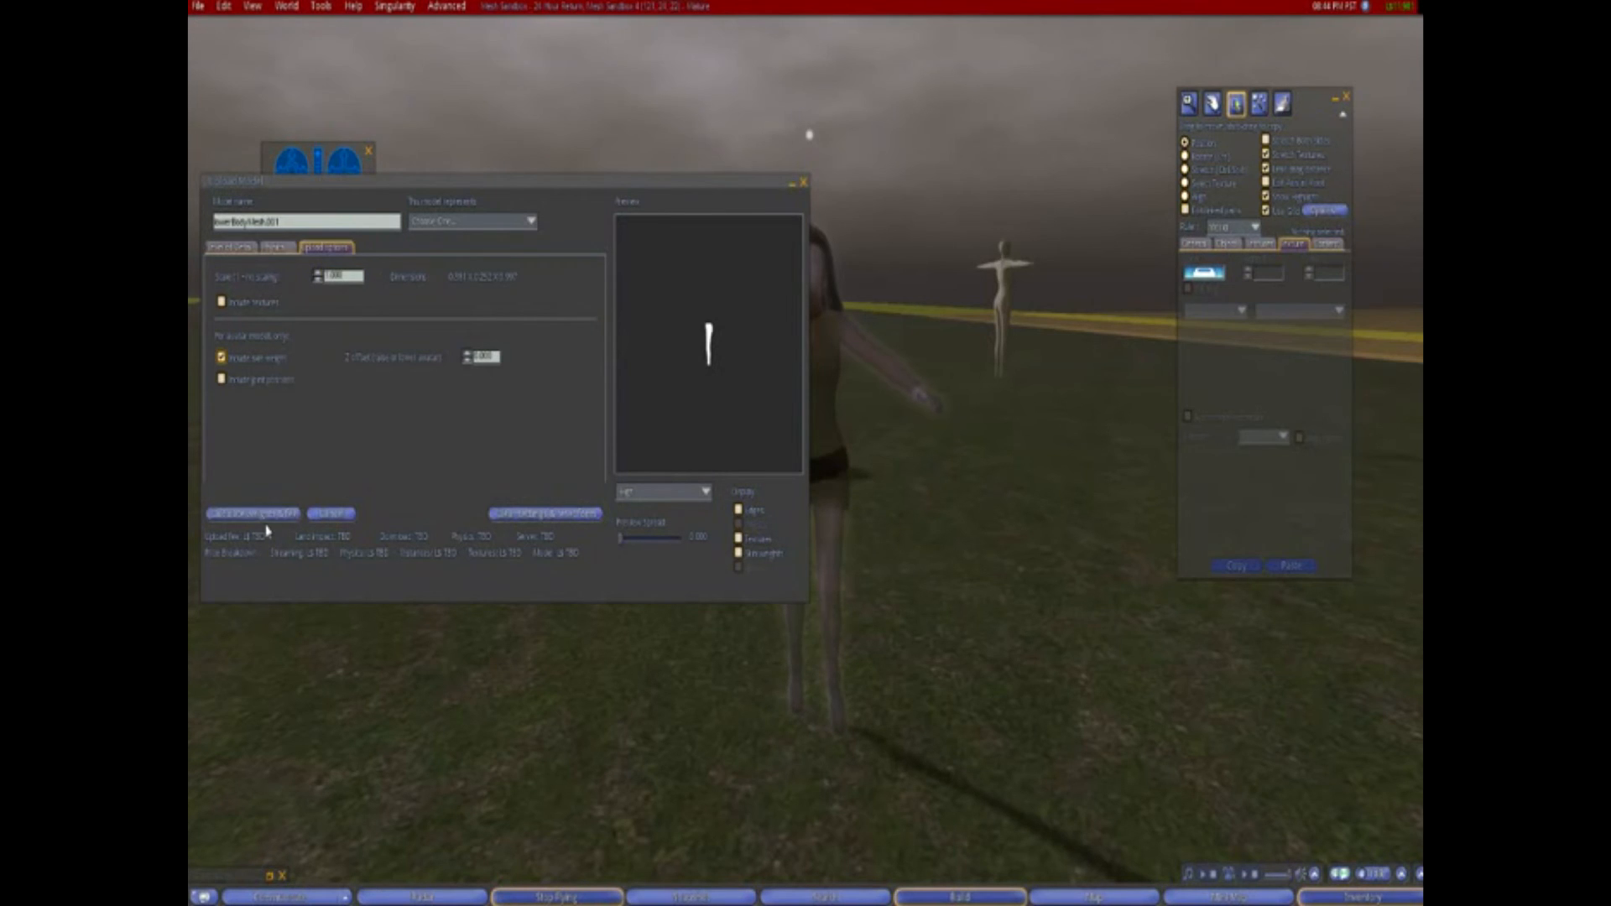
left_click(234, 247)
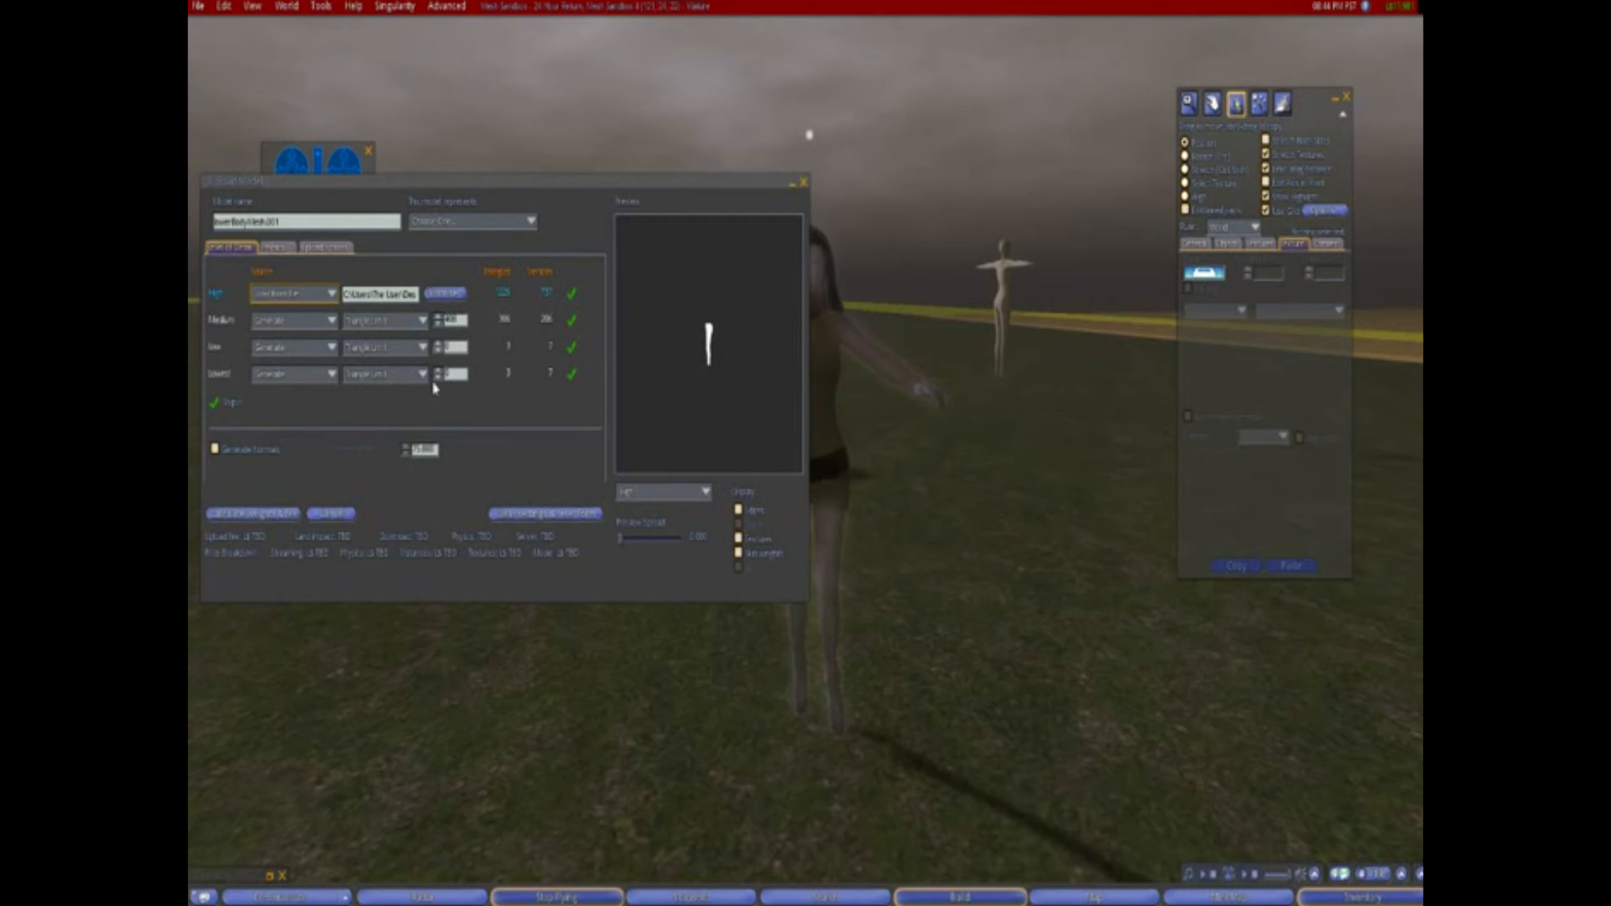
left_click(279, 515)
left_click(259, 517)
Load ghost upper.dae from the Desktop for mesh upload
left_click(198, 6)
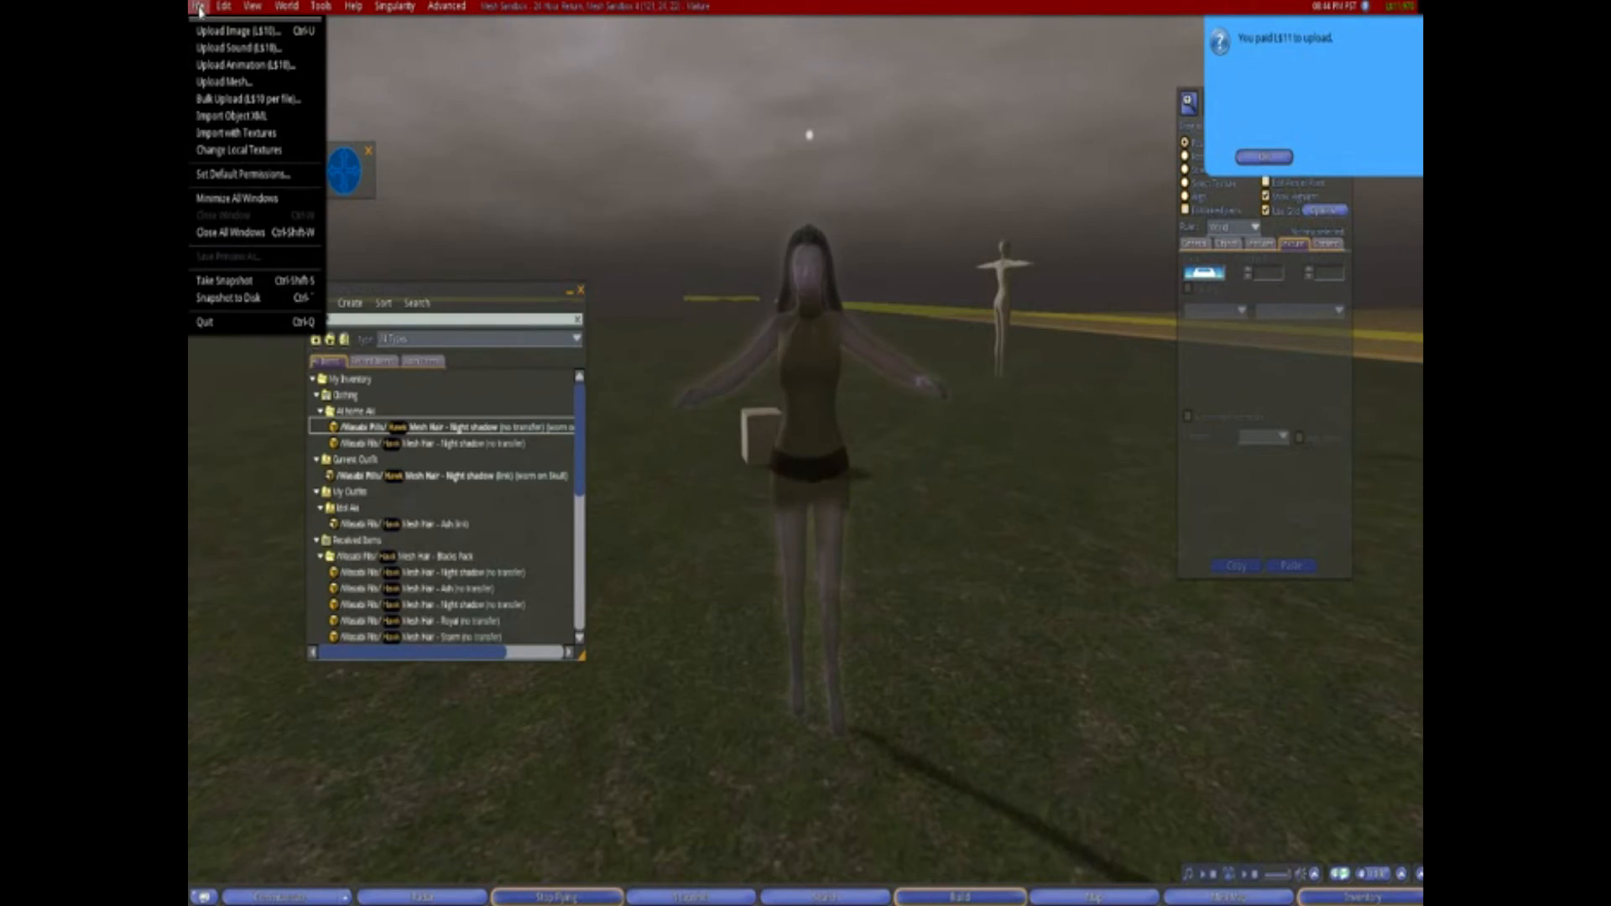
left_click(216, 84)
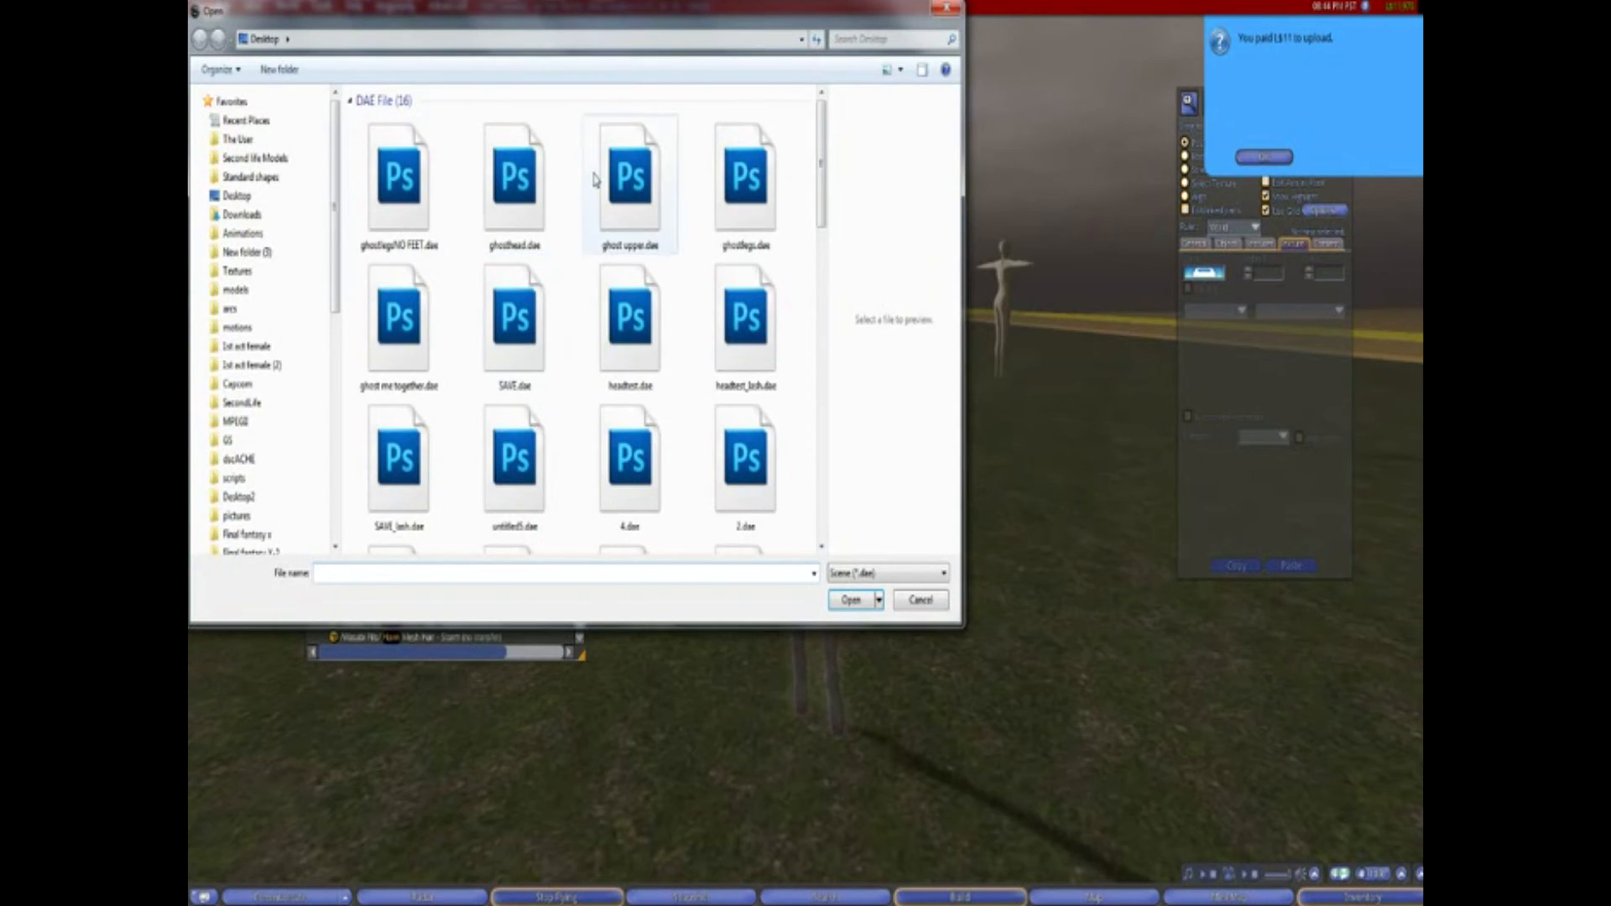
left_click(624, 179)
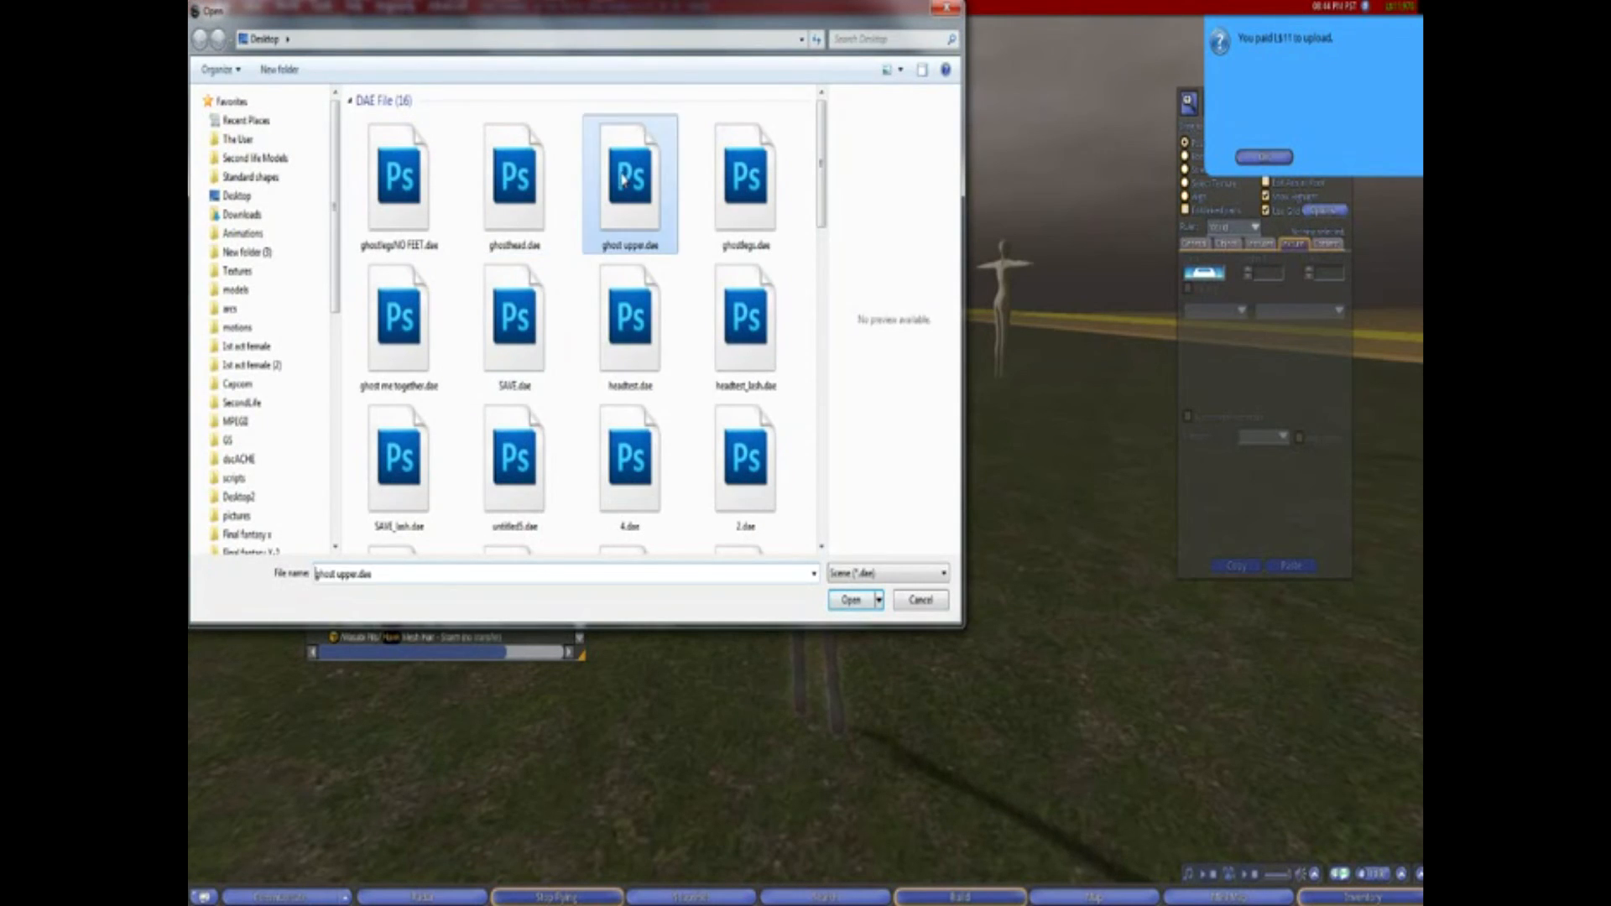
double_click(624, 178)
Include skin weight, reduce the Low and Lowest triangle limits to the minimum, calculate the fee and upload the upper body mesh
left_click(323, 249)
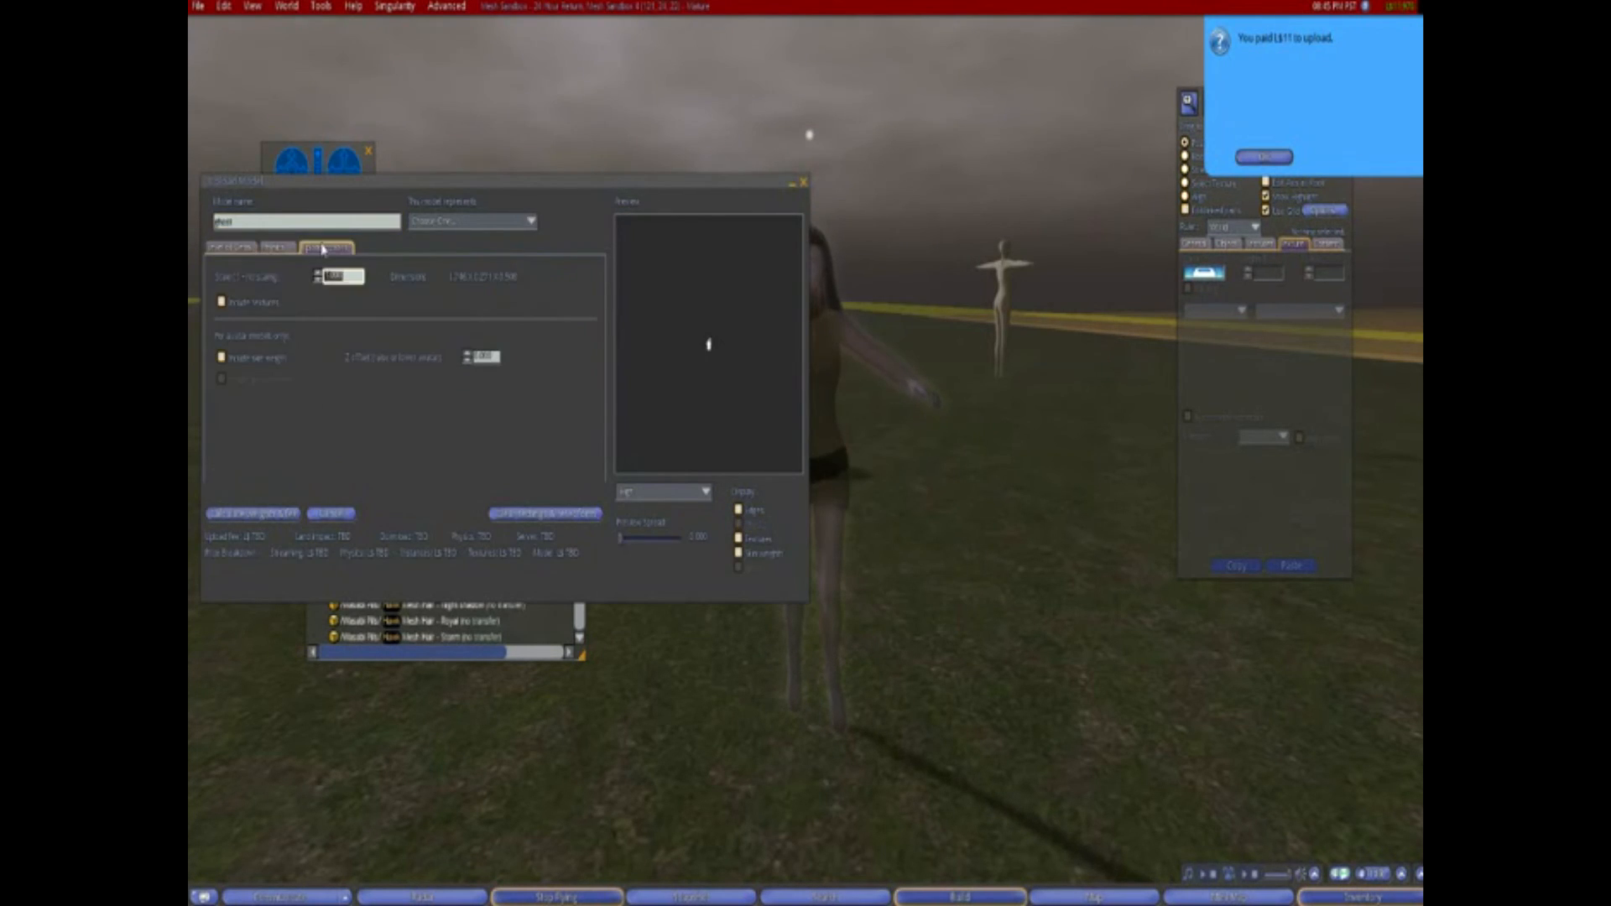
left_click(230, 248)
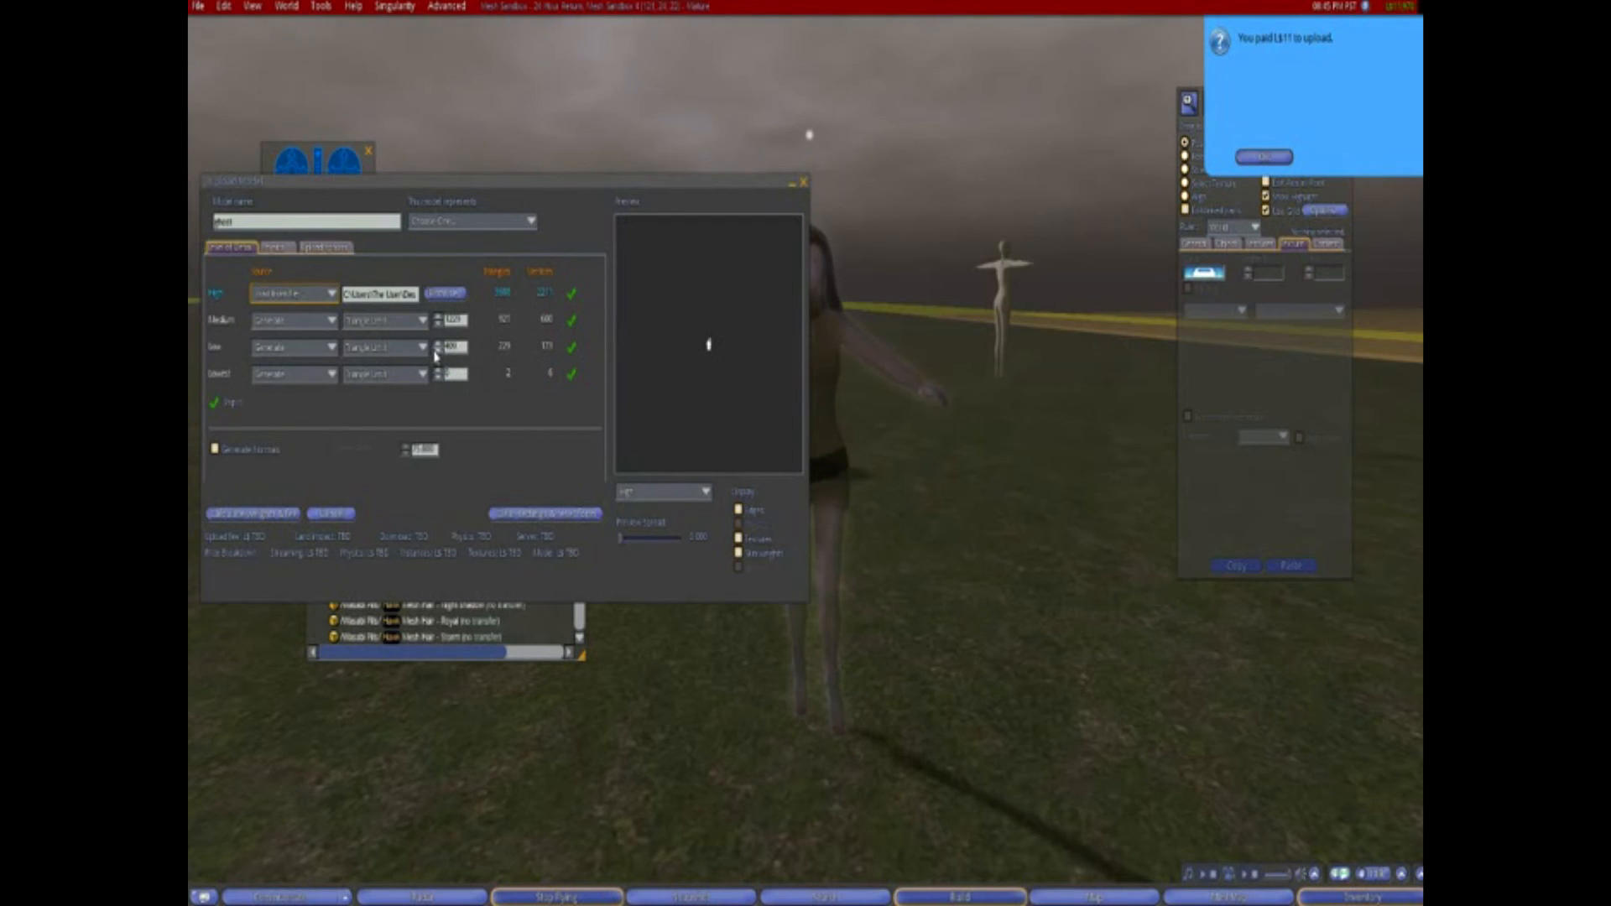
left_click(255, 514)
left_click(256, 515)
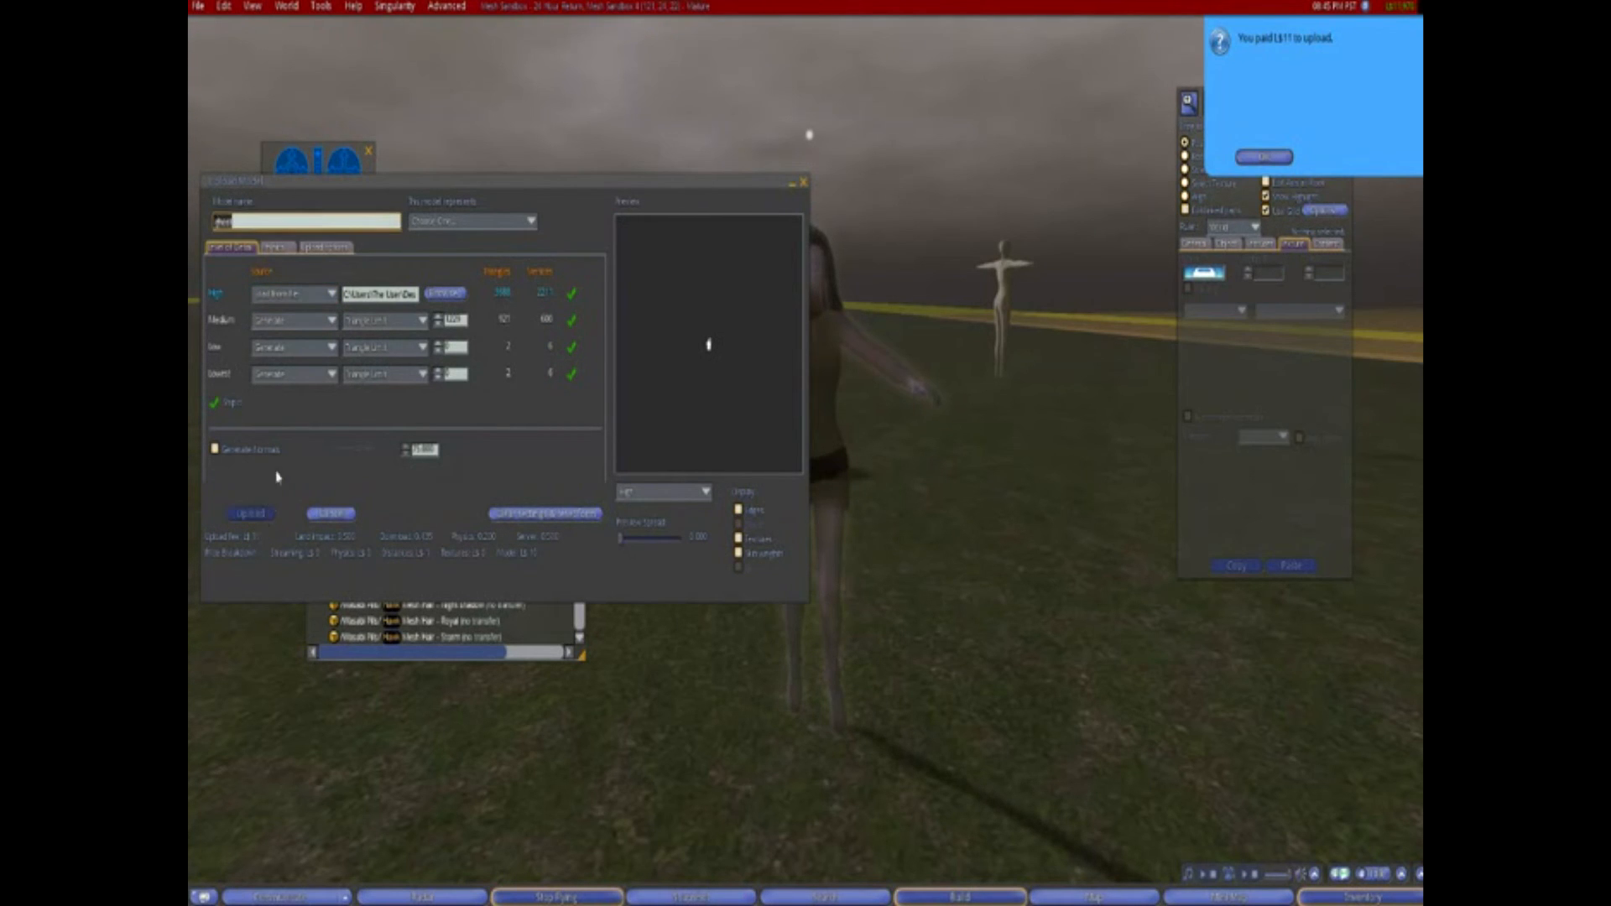
left_click(199, 7)
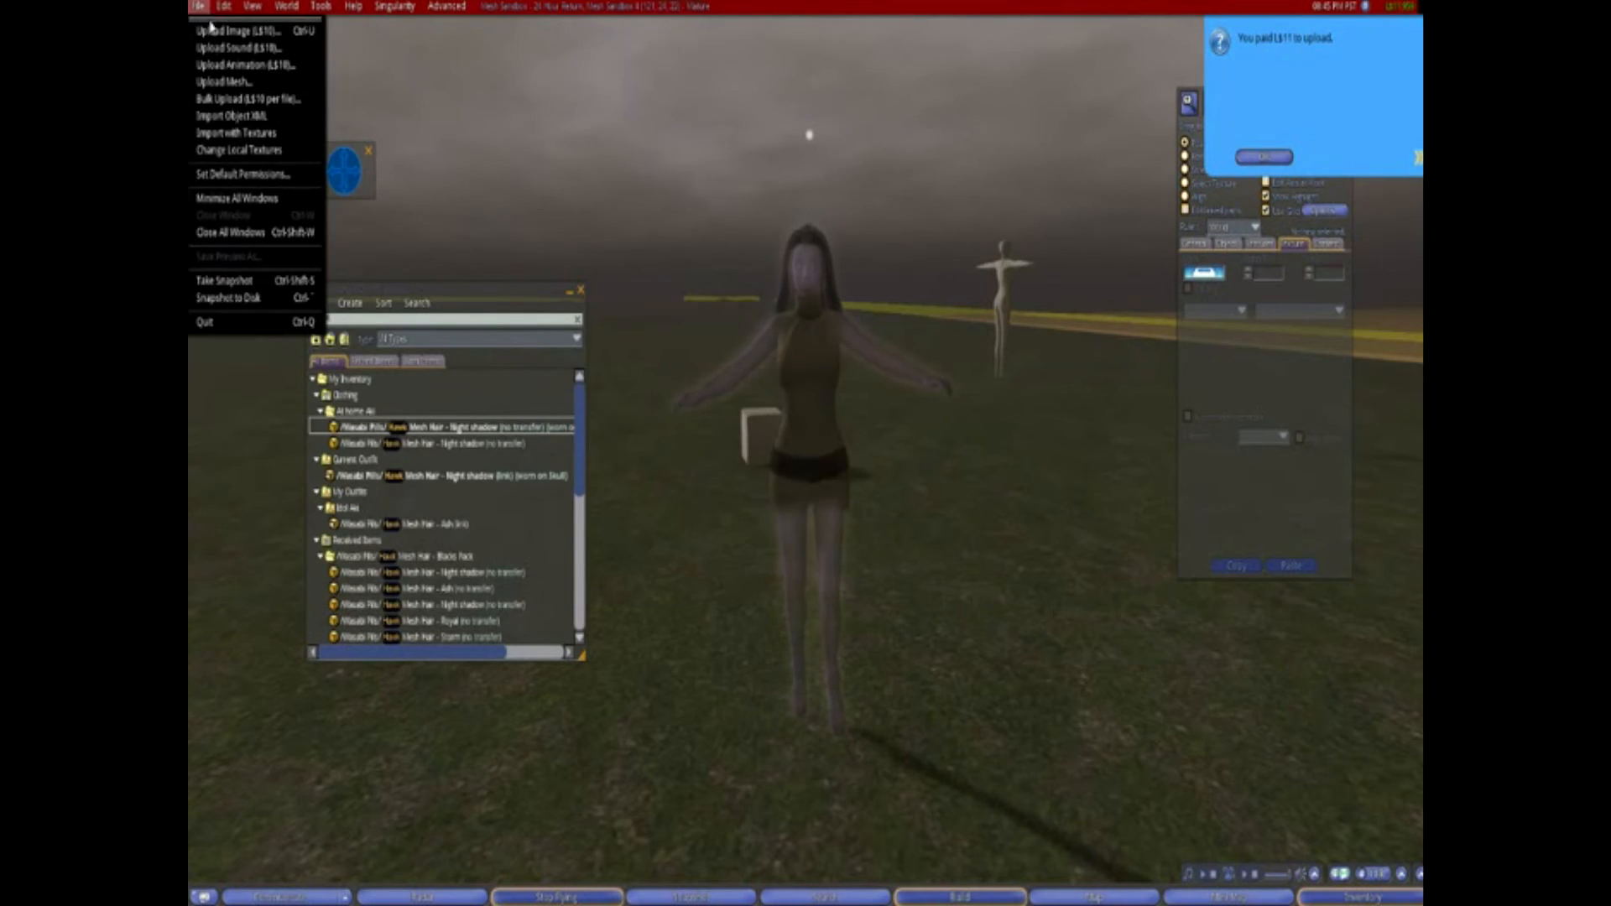
left_click(223, 88)
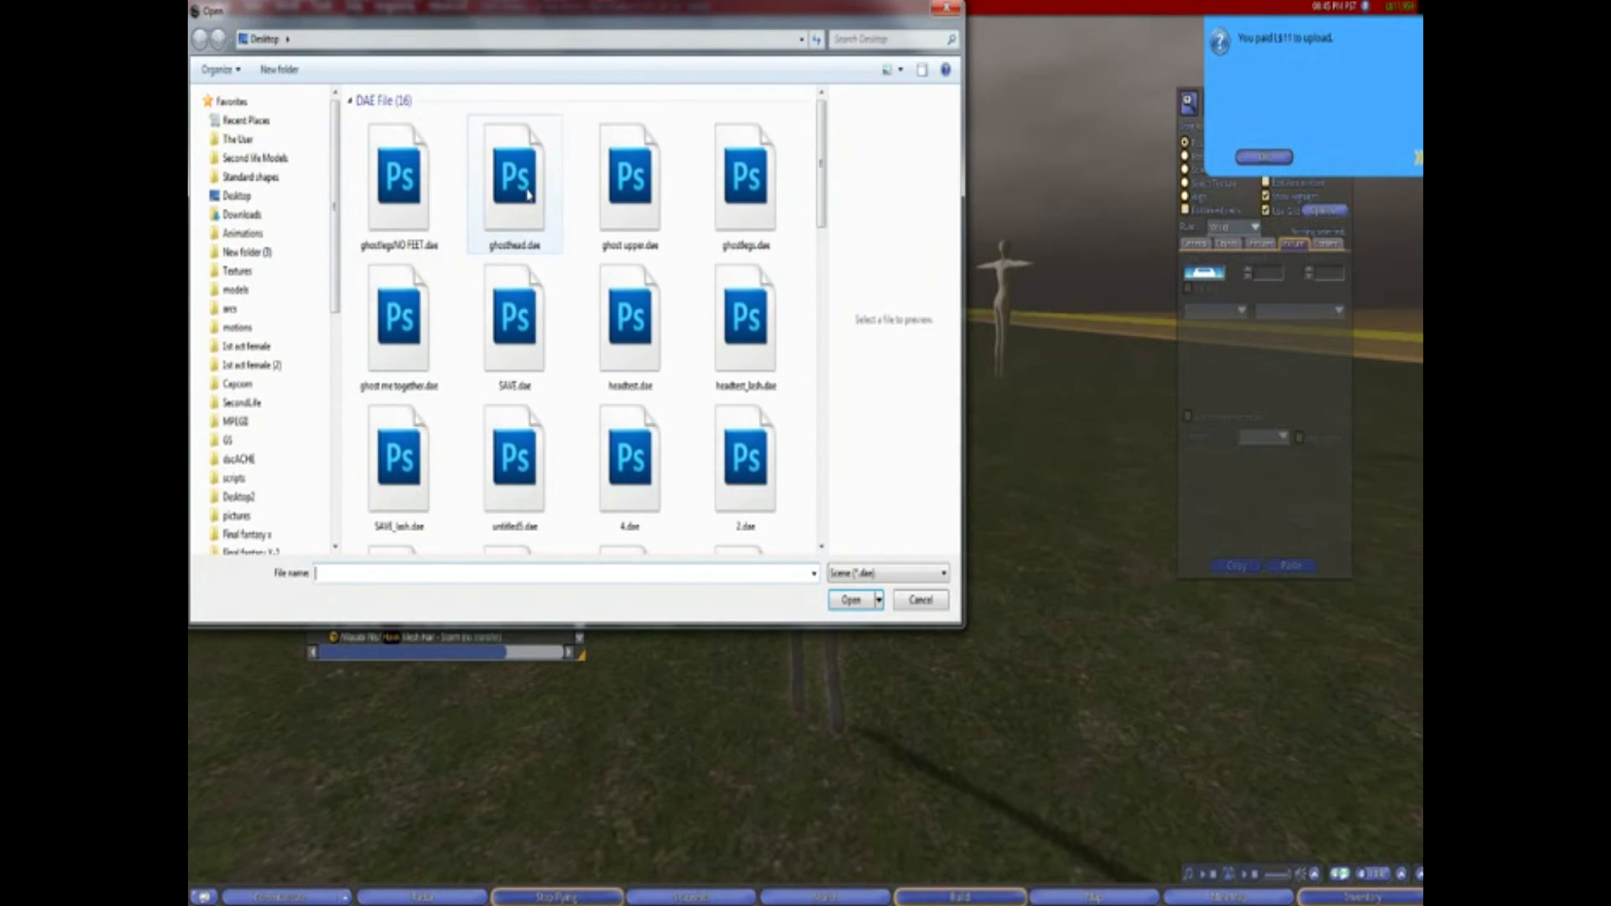
double_click(629, 181)
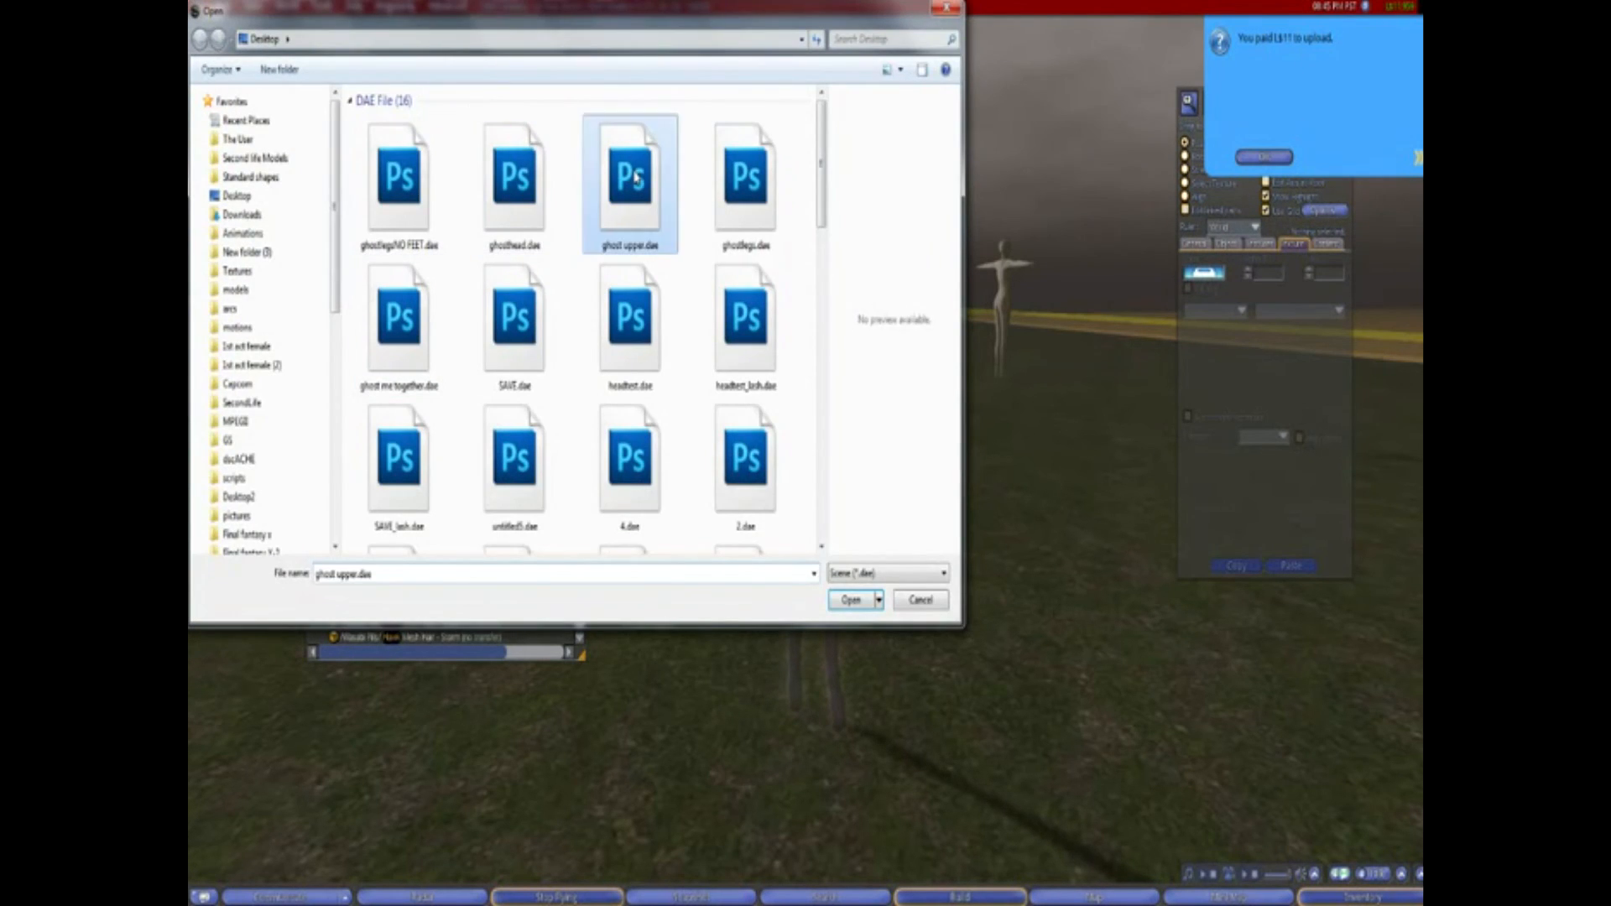
left_click(327, 249)
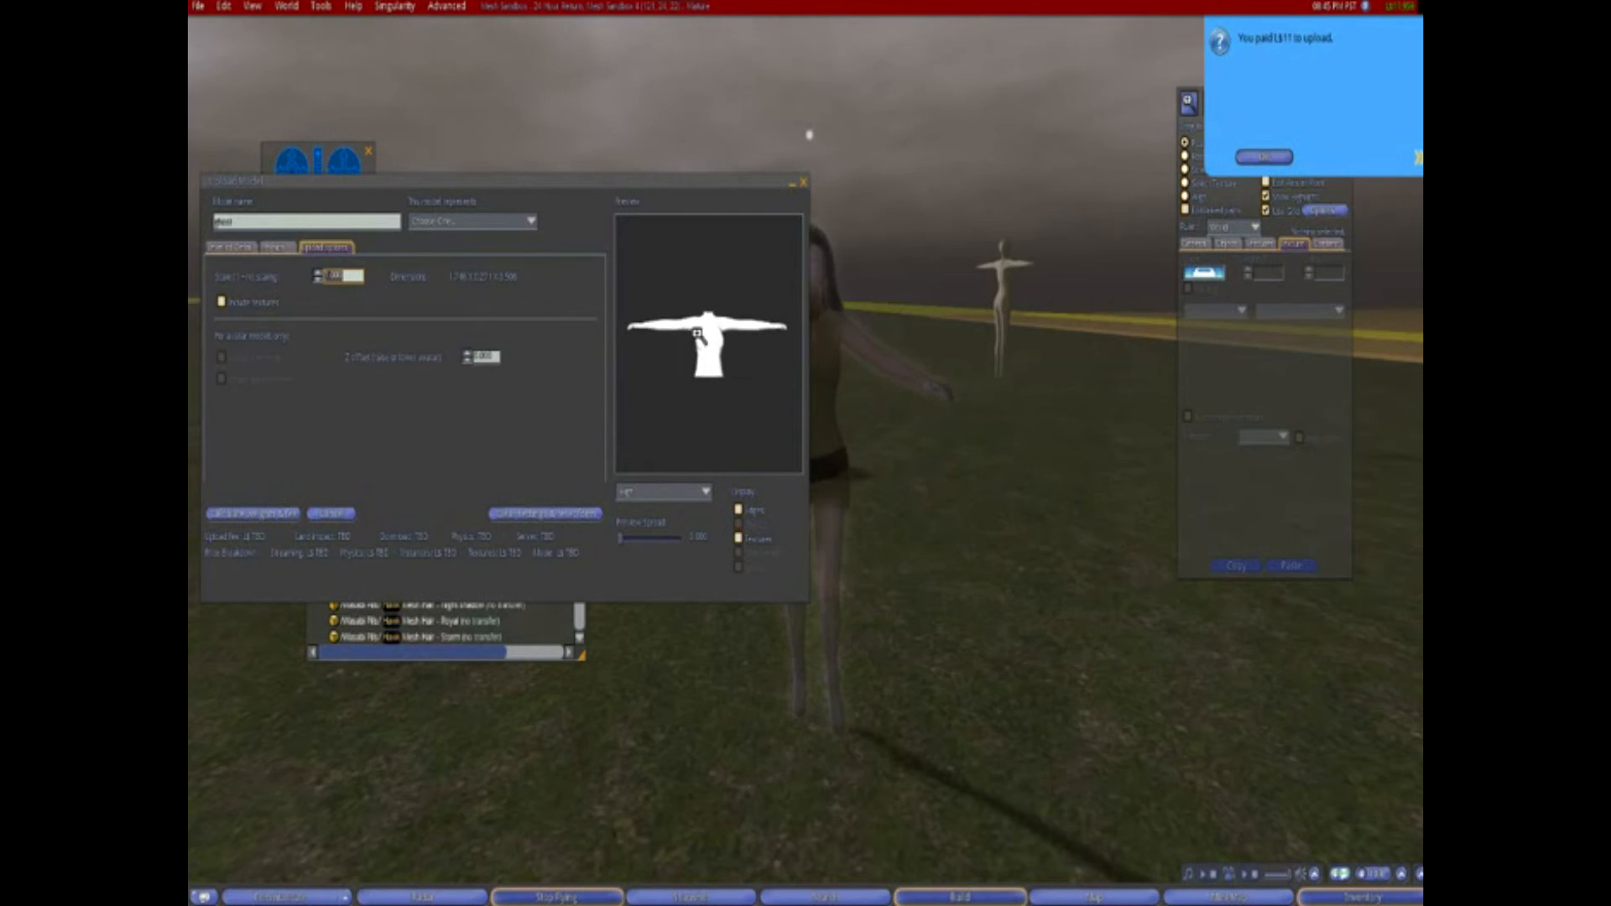
left_click(804, 183)
Try to load 2.dae from the Desktop for mesh upload
left_click(200, 5)
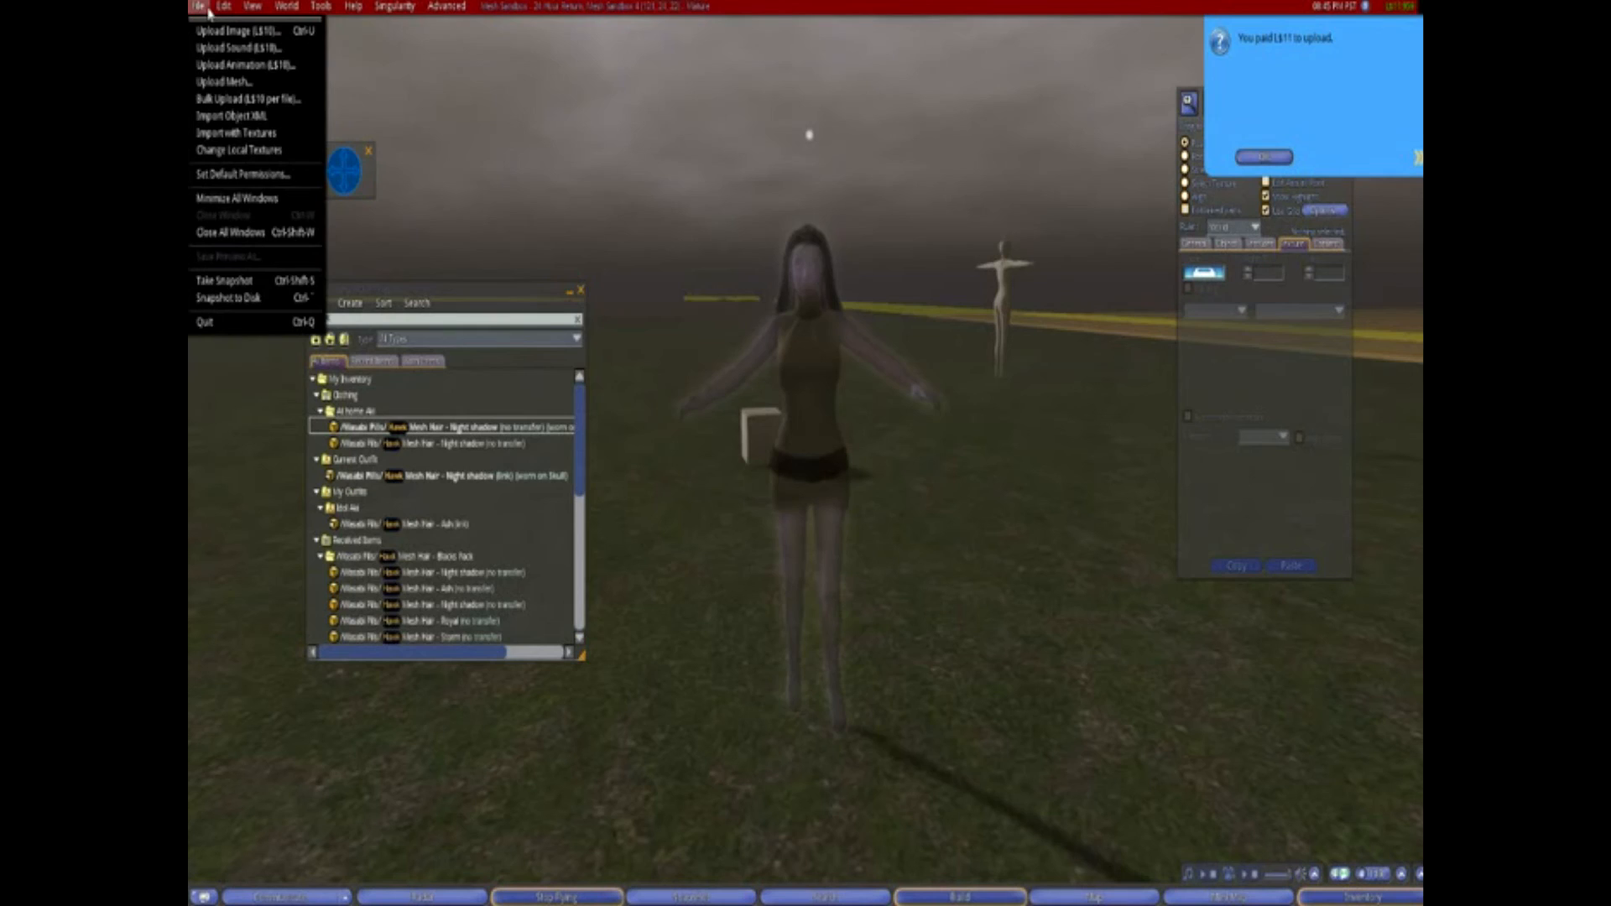
left_click(243, 85)
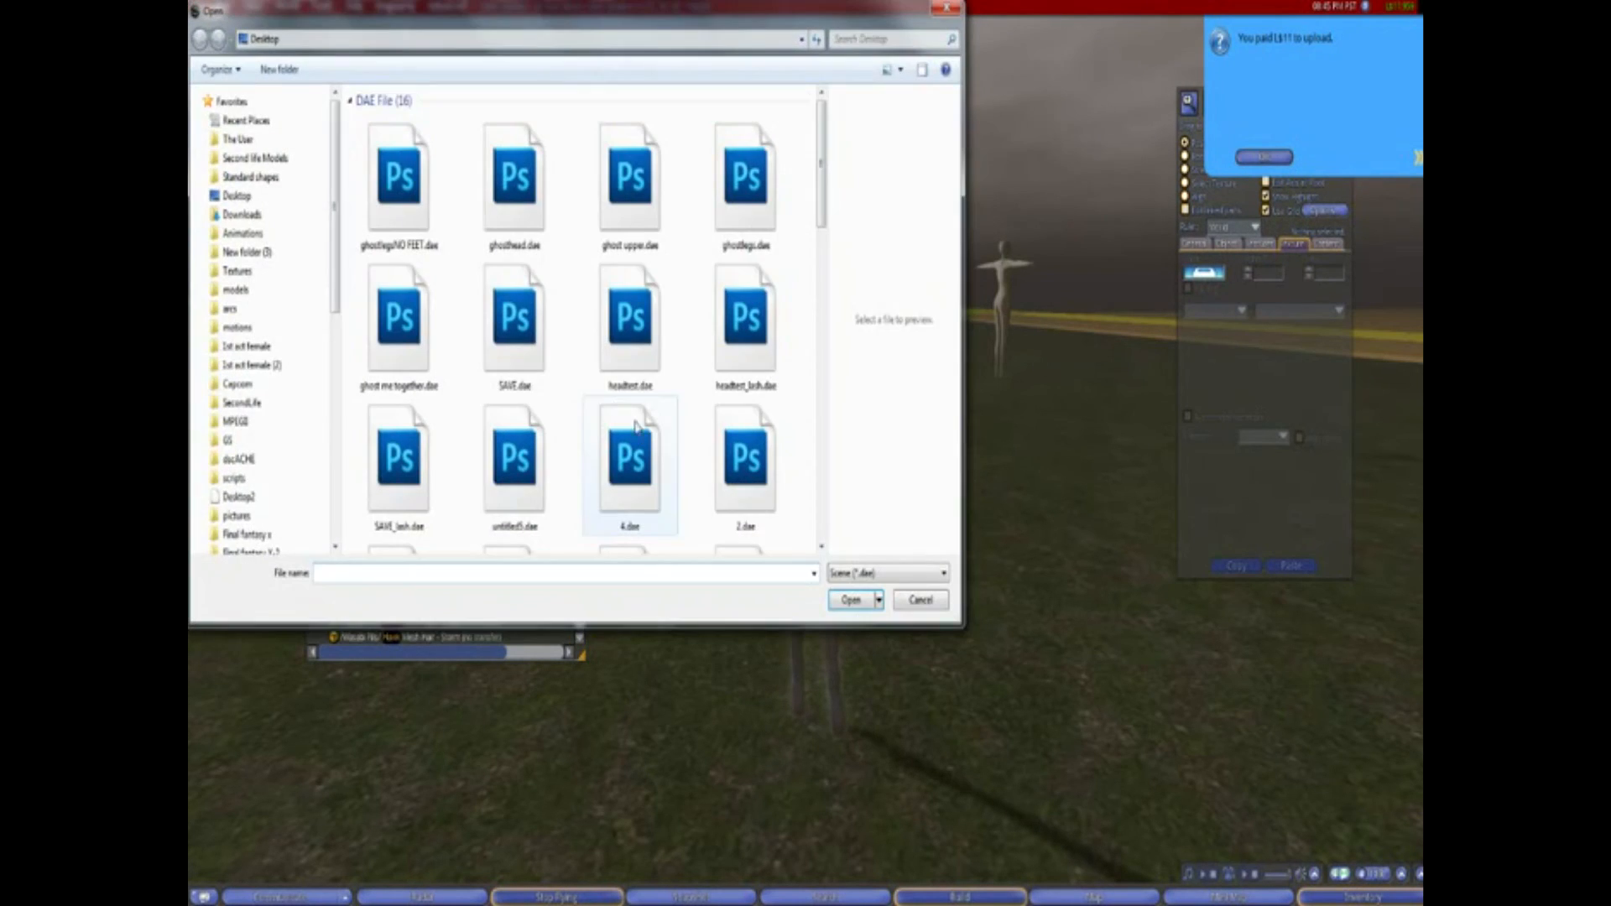
left_click(738, 323)
scroll(738, 323, "down", 3)
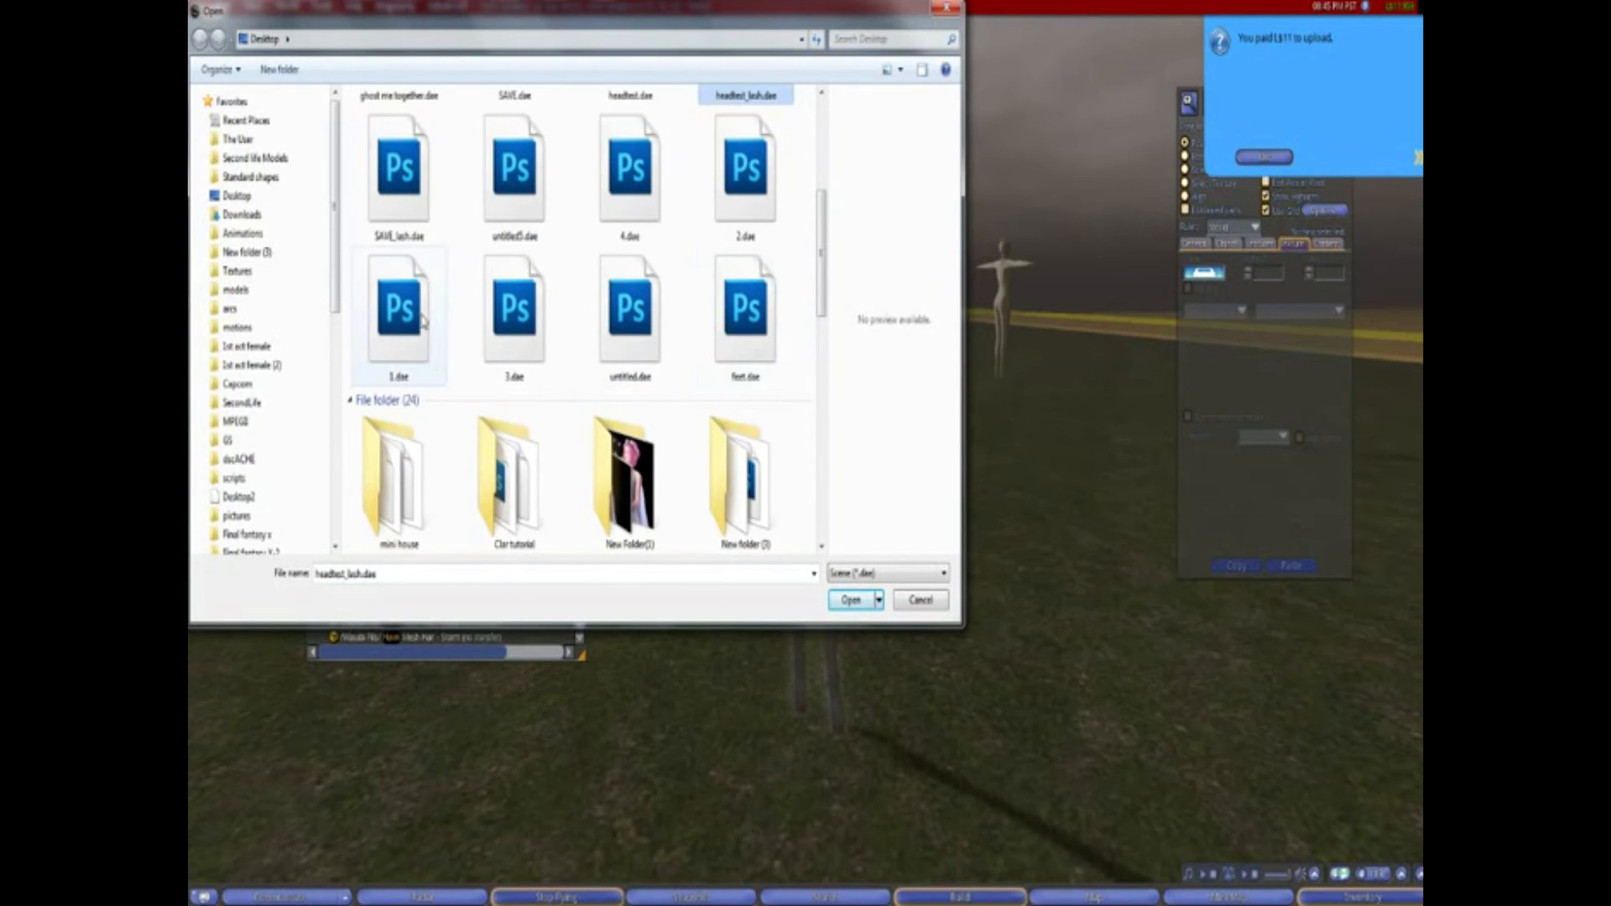
left_click(746, 201)
double_click(742, 201)
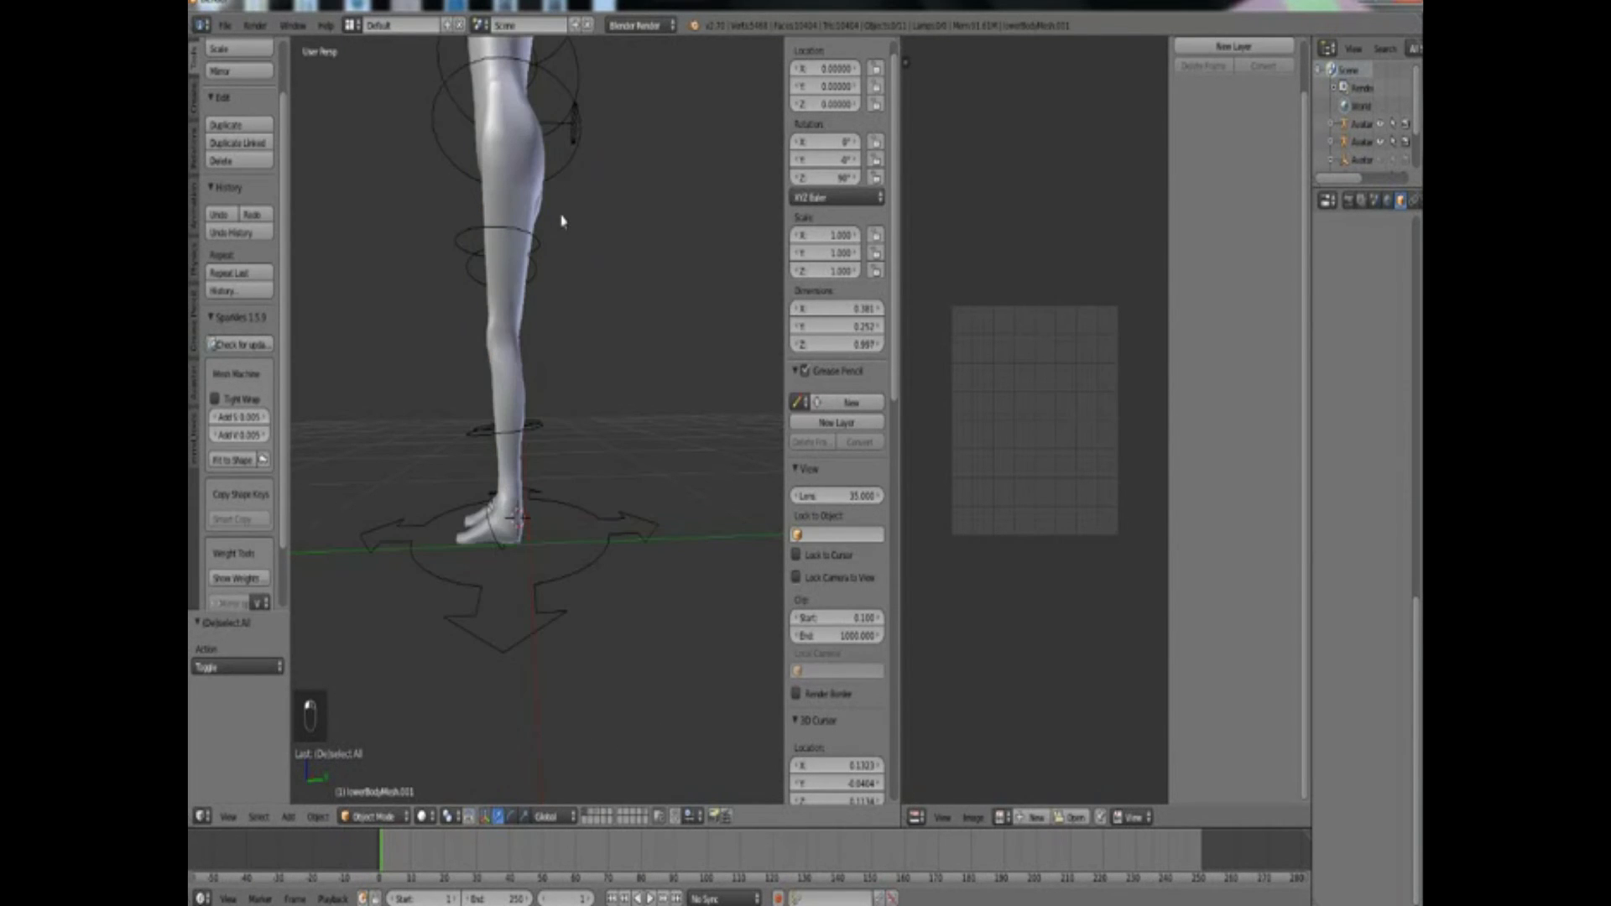
Switch to Blender and export the upper body mesh as an avatar COLLADA file to the Desktop, overwriting ghost upper.dae
middle_click_drag(600, 230, 601, 471)
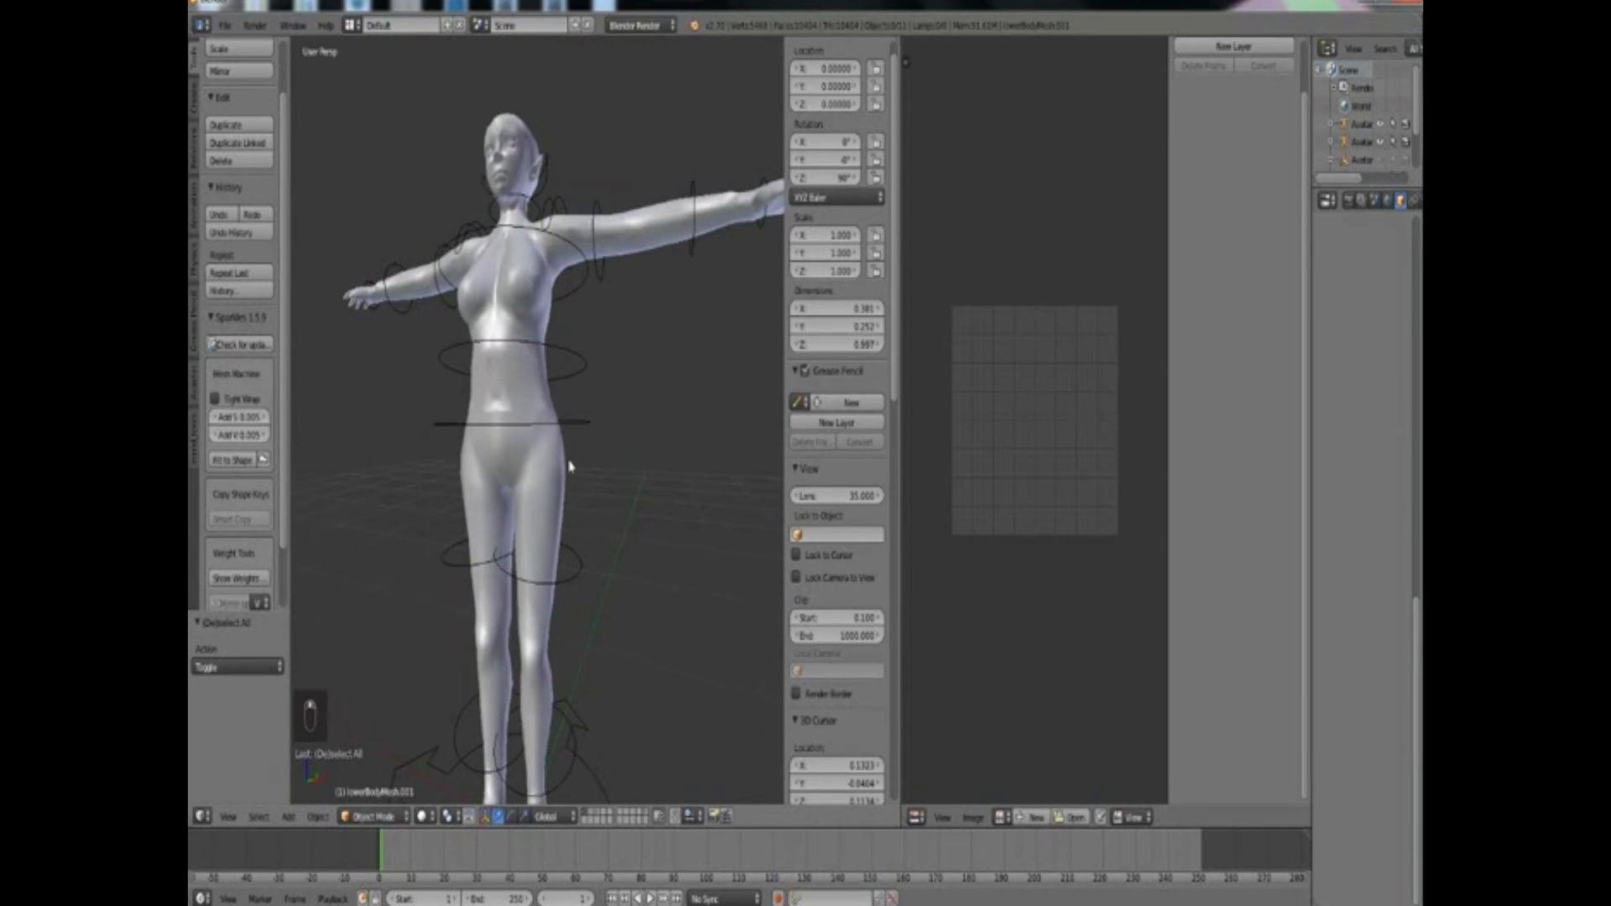
right_click(532, 263)
left_click(225, 25)
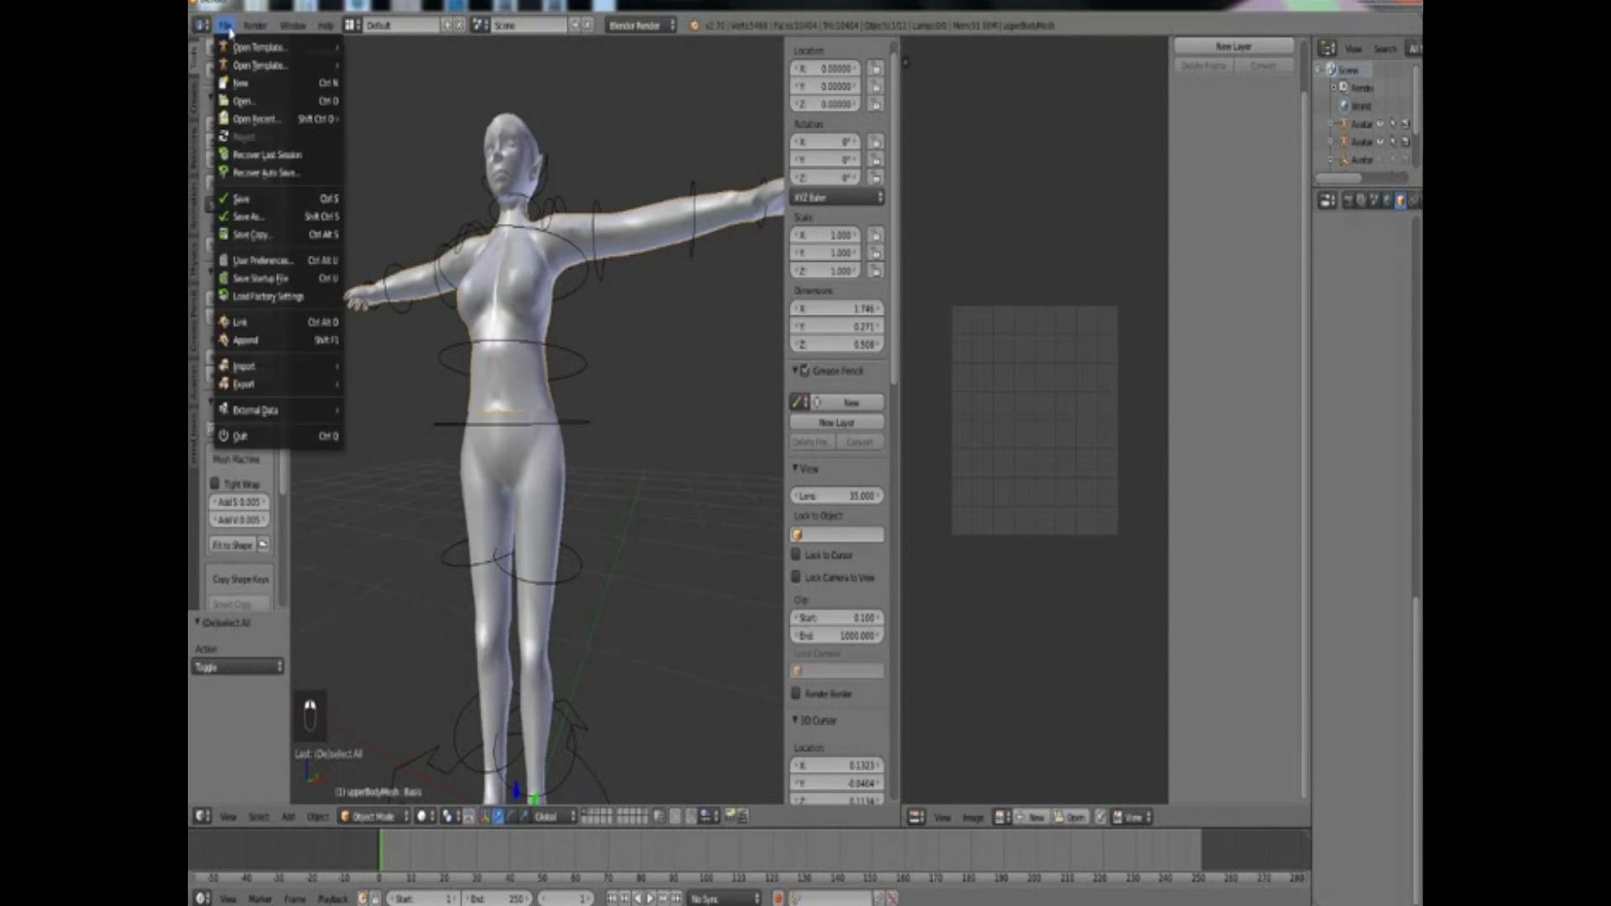
mouse_move(290, 387)
left_click(404, 386)
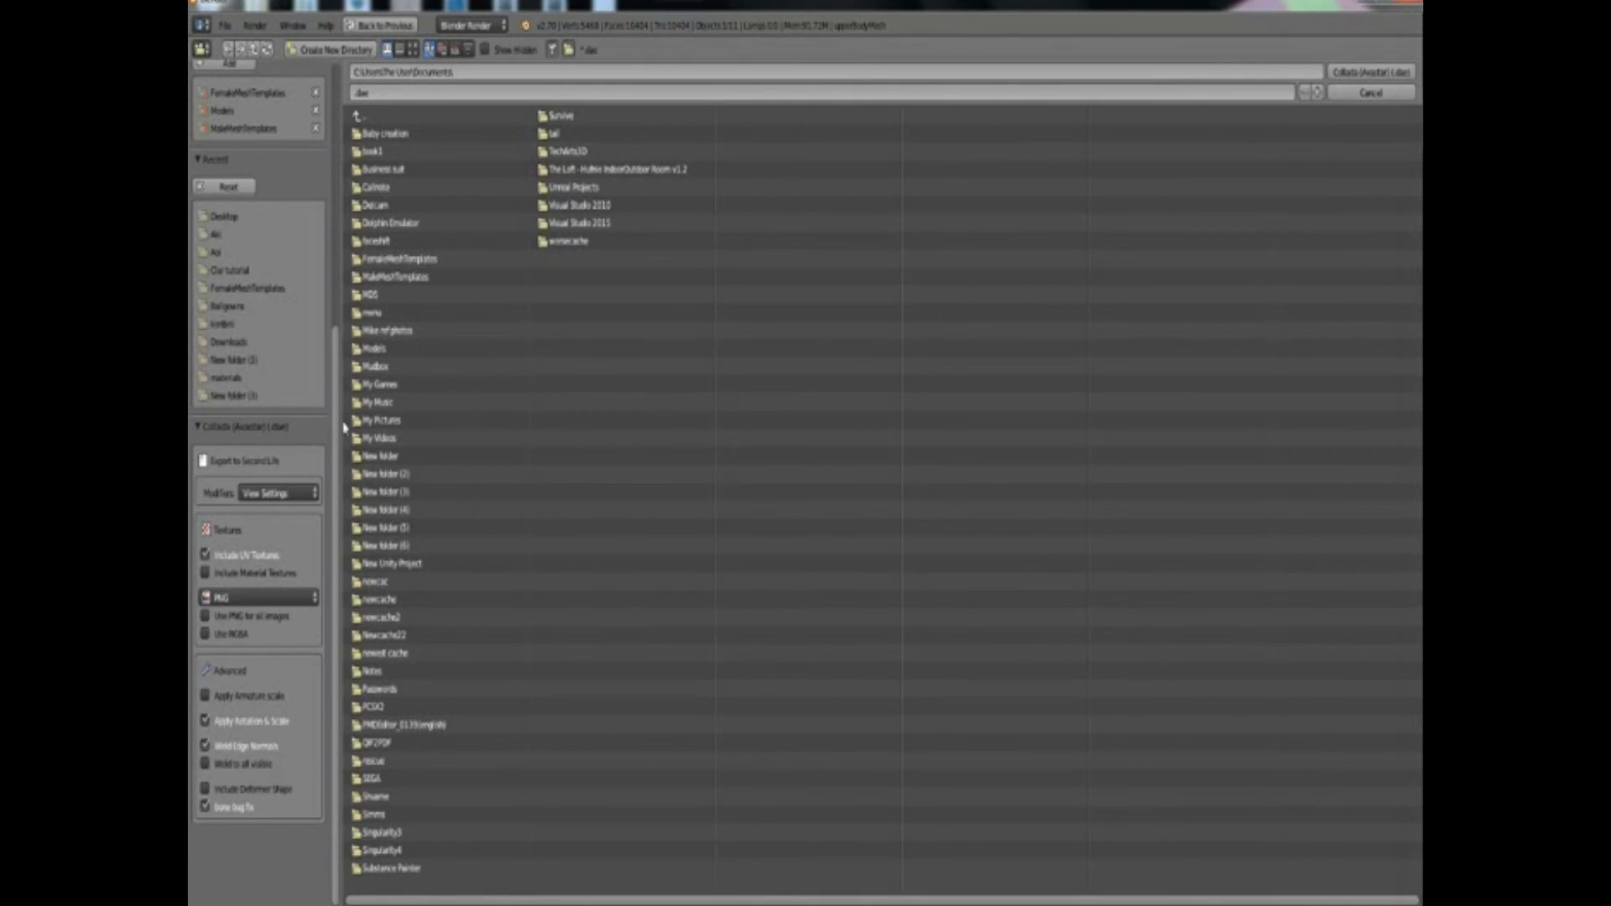
left_click(221, 217)
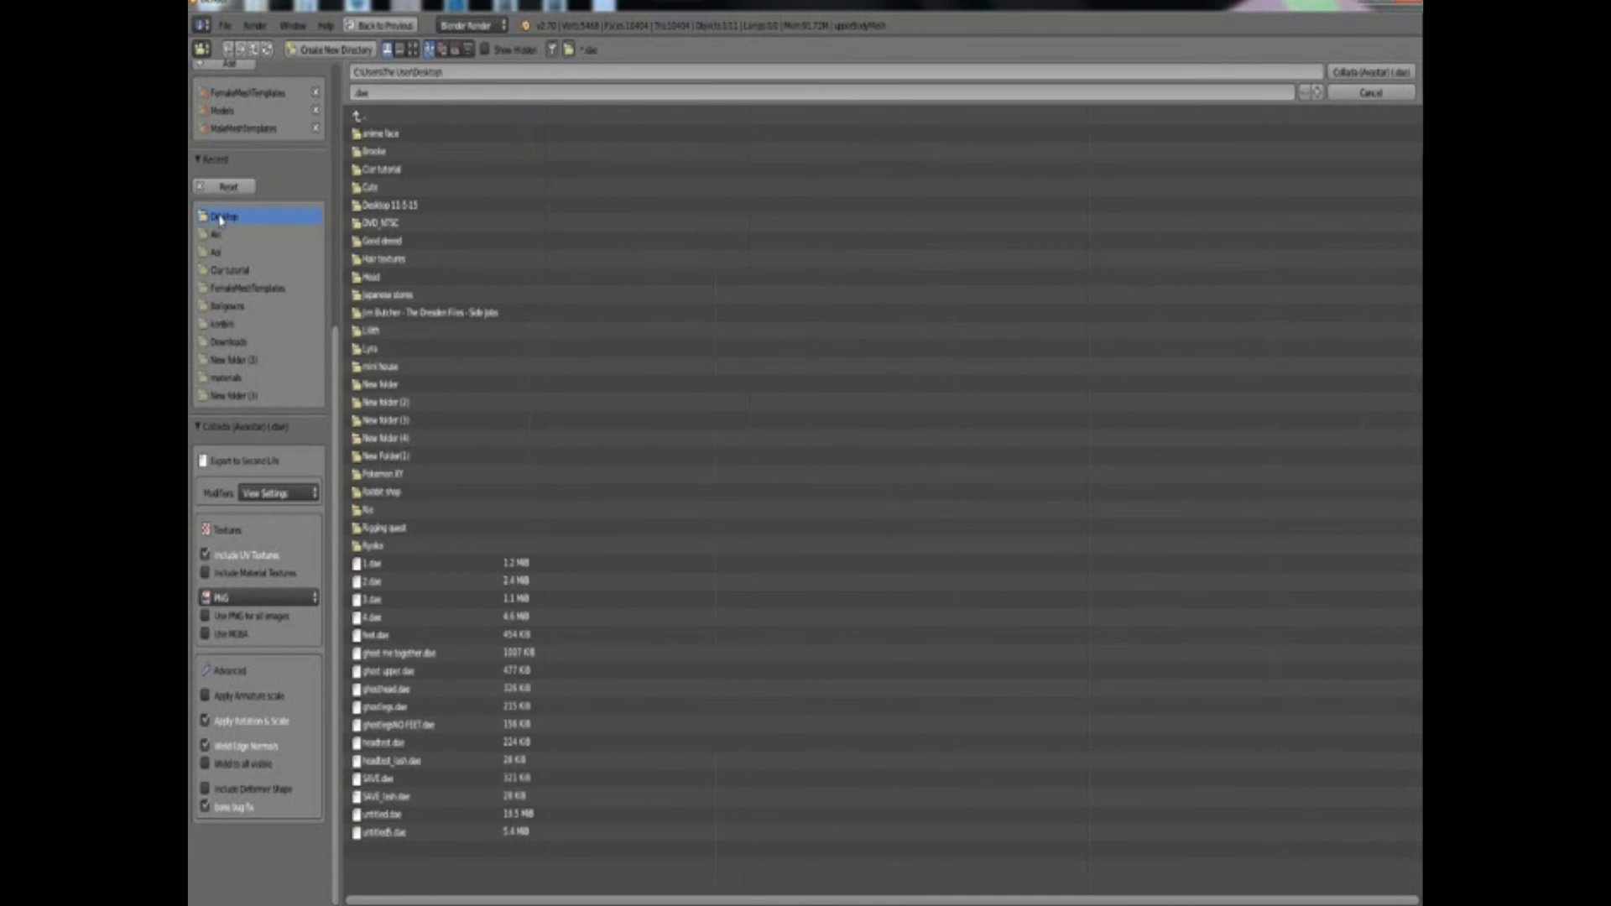
left_click(389, 670)
left_click(1370, 73)
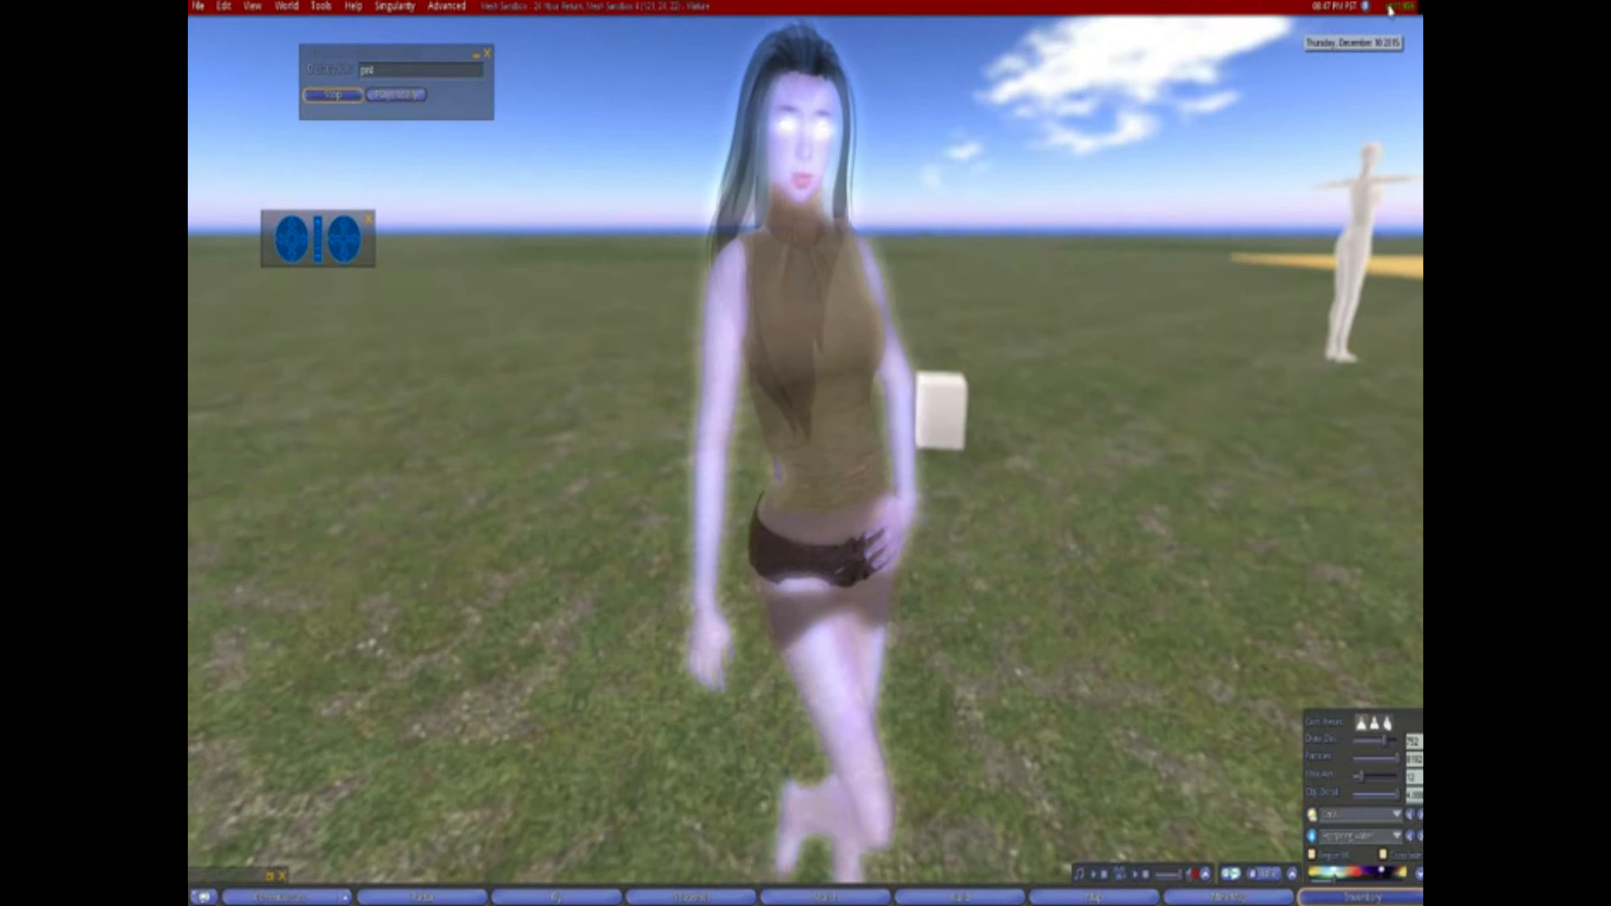
Switch to Singularity and load the re-exported ghost upper.dae from the Desktop for mesh upload
left_click_drag(816, 359, 762, 353, "alt")
mouse_move(805, 436)
left_mouse_down("ctrl+alt")
mouse_move(807, 482)
mouse_move(841, 433)
mouse_move(808, 436)
mouse_move(820, 418)
left_mouse_up("ctrl+alt")
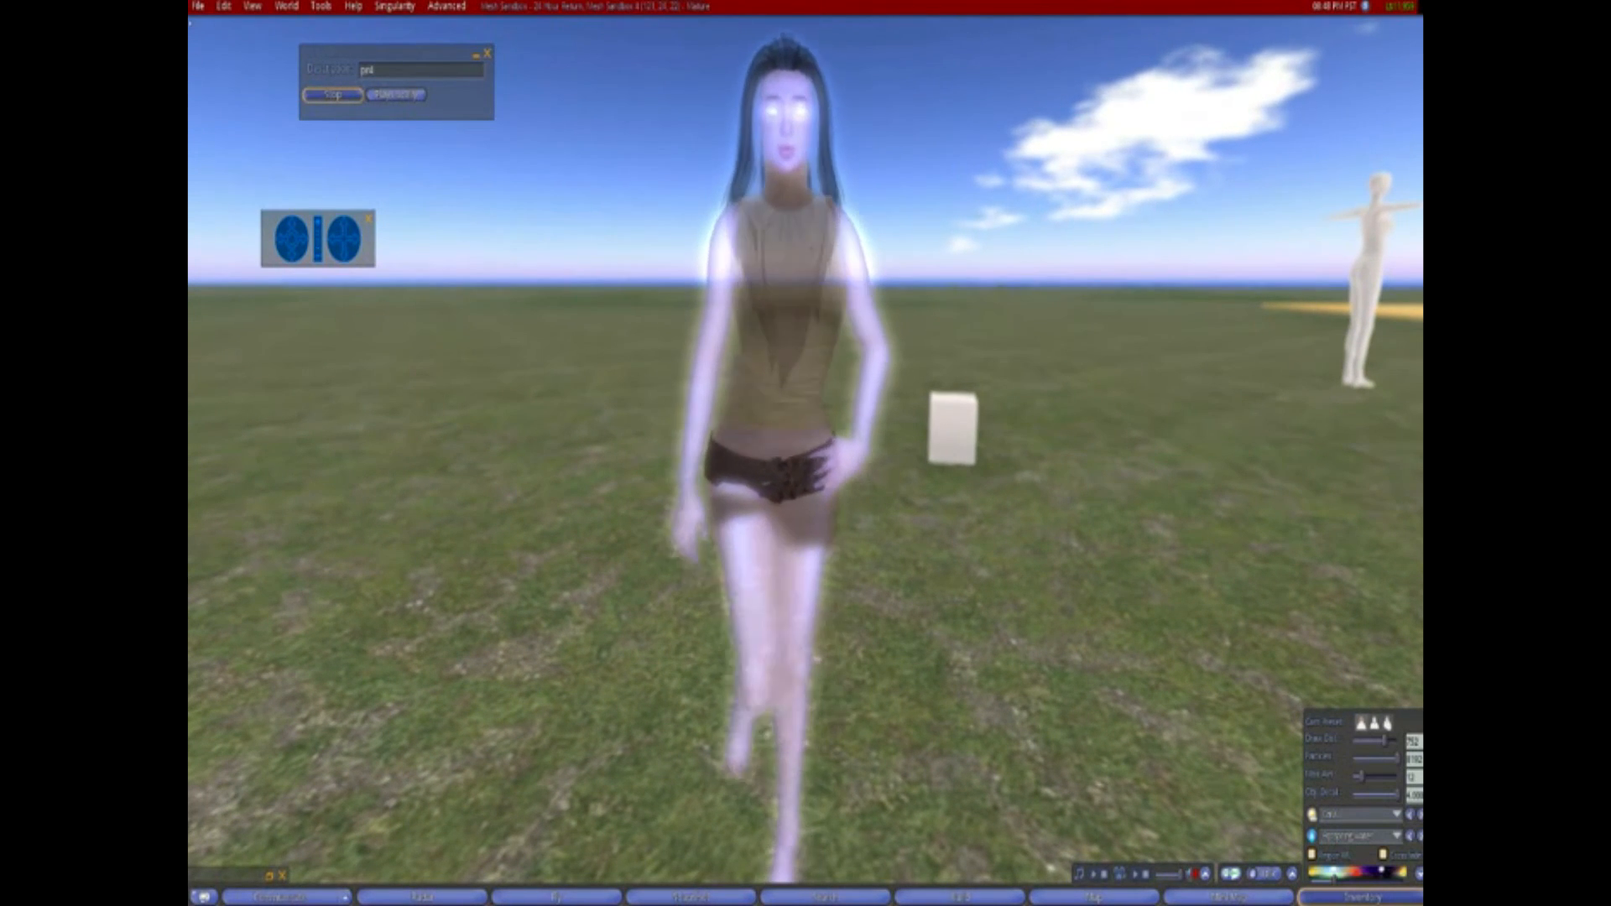
left_click(198, 6)
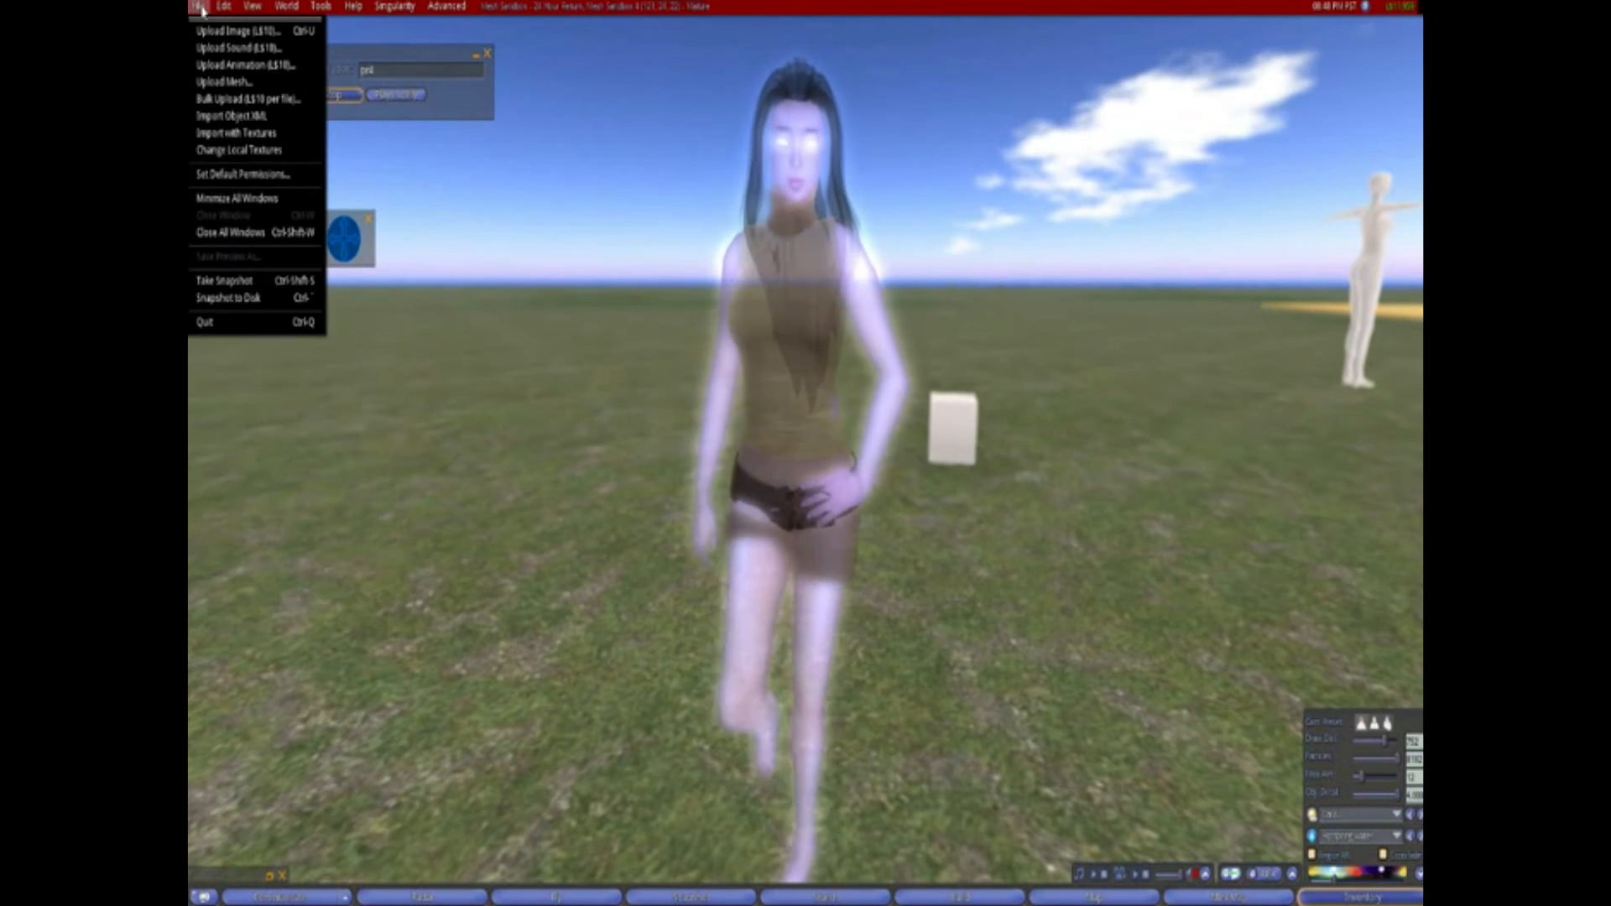
left_click(249, 82)
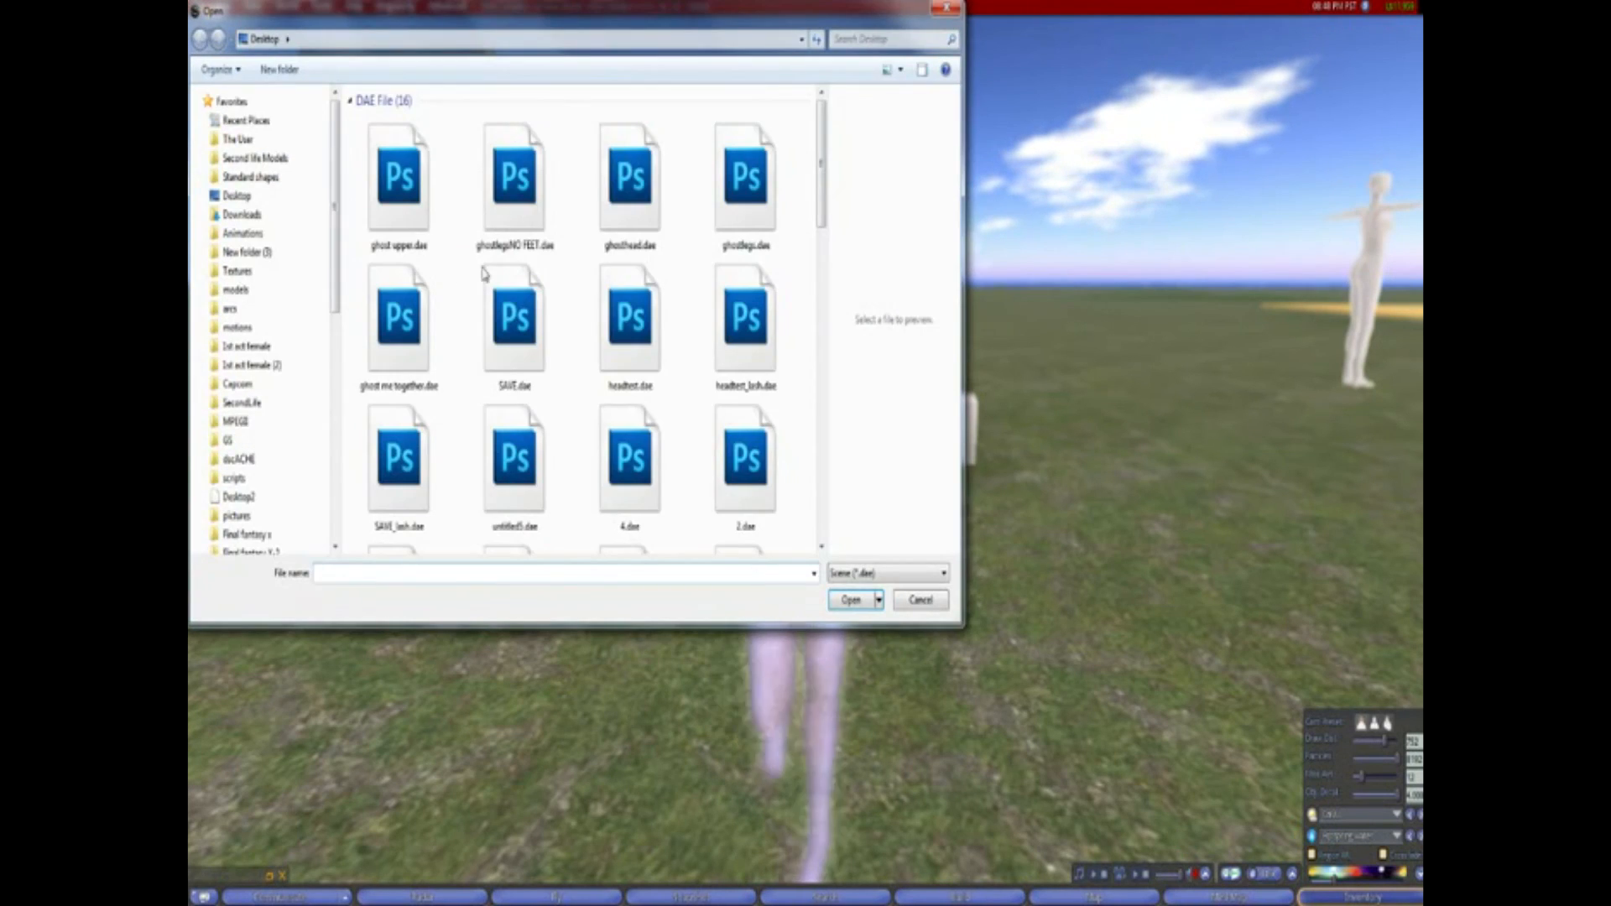
left_click(373, 206)
double_click(374, 205)
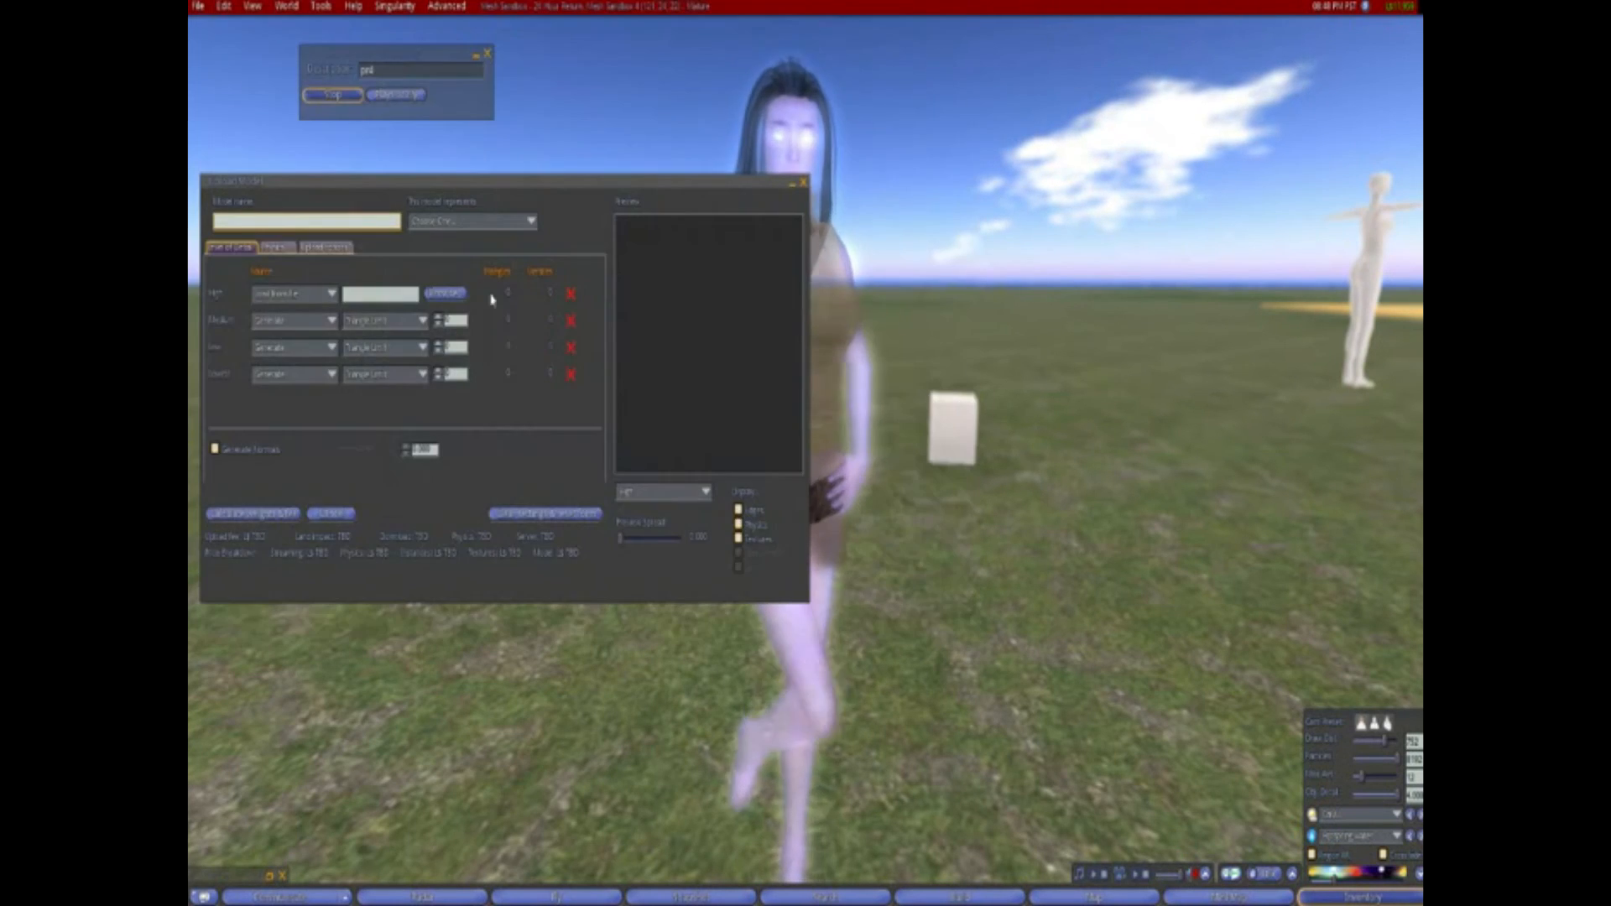
Include skin weight for the upper body, reduce the Low and Lowest triangle limits to the minimum, calculate the fee and upload the mesh
left_click(331, 250)
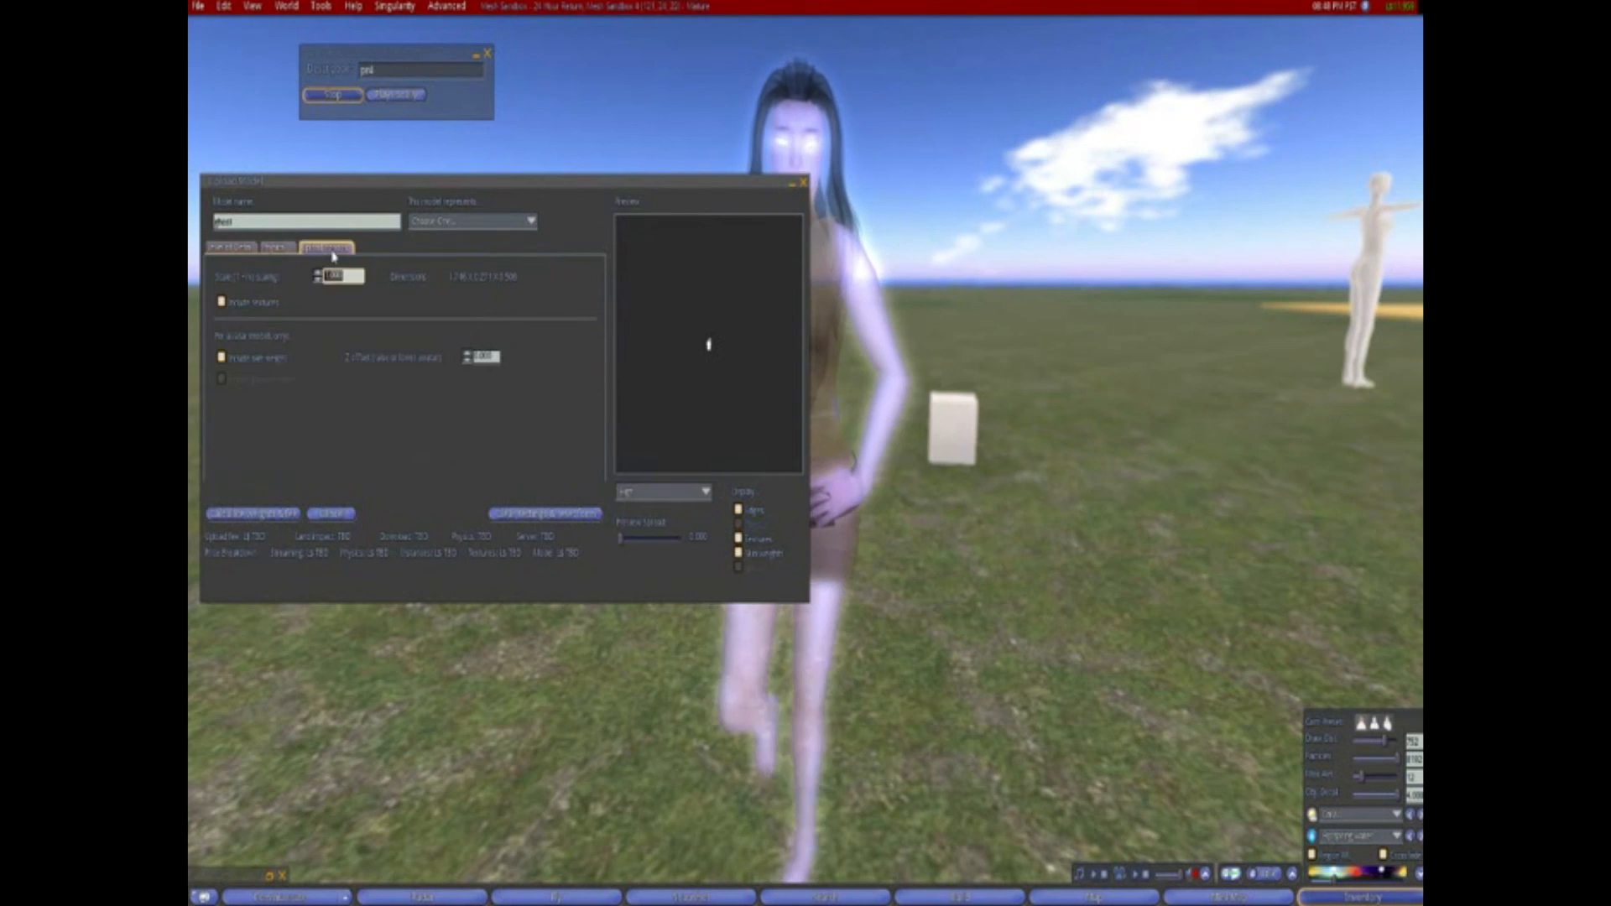
left_click(253, 361)
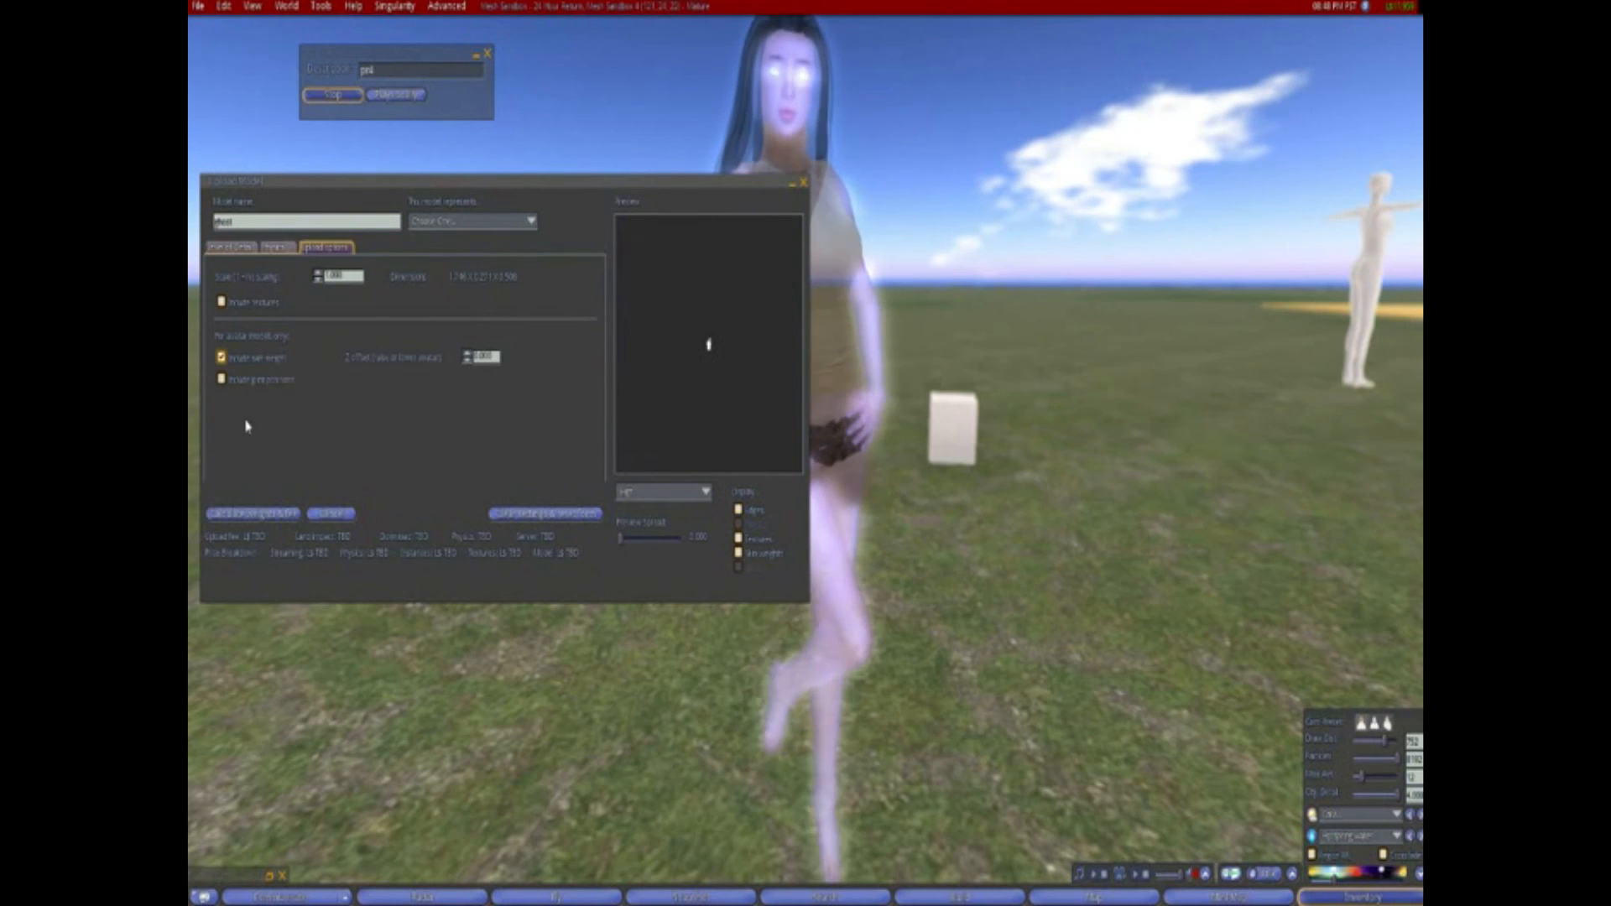
left_click(229, 247)
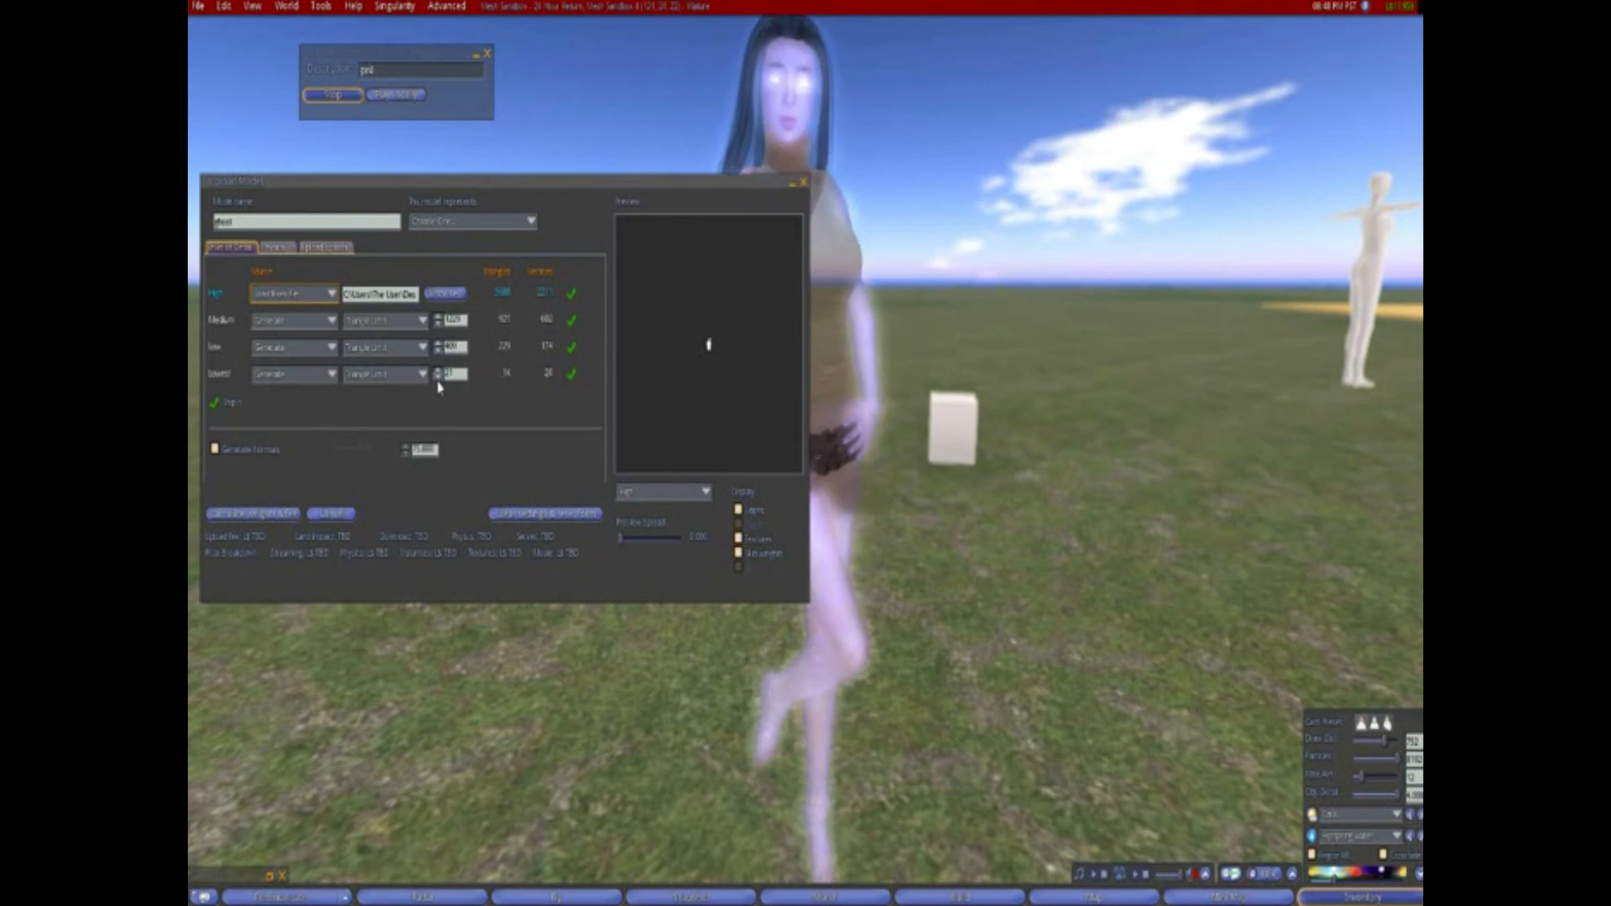
left_click(438, 352)
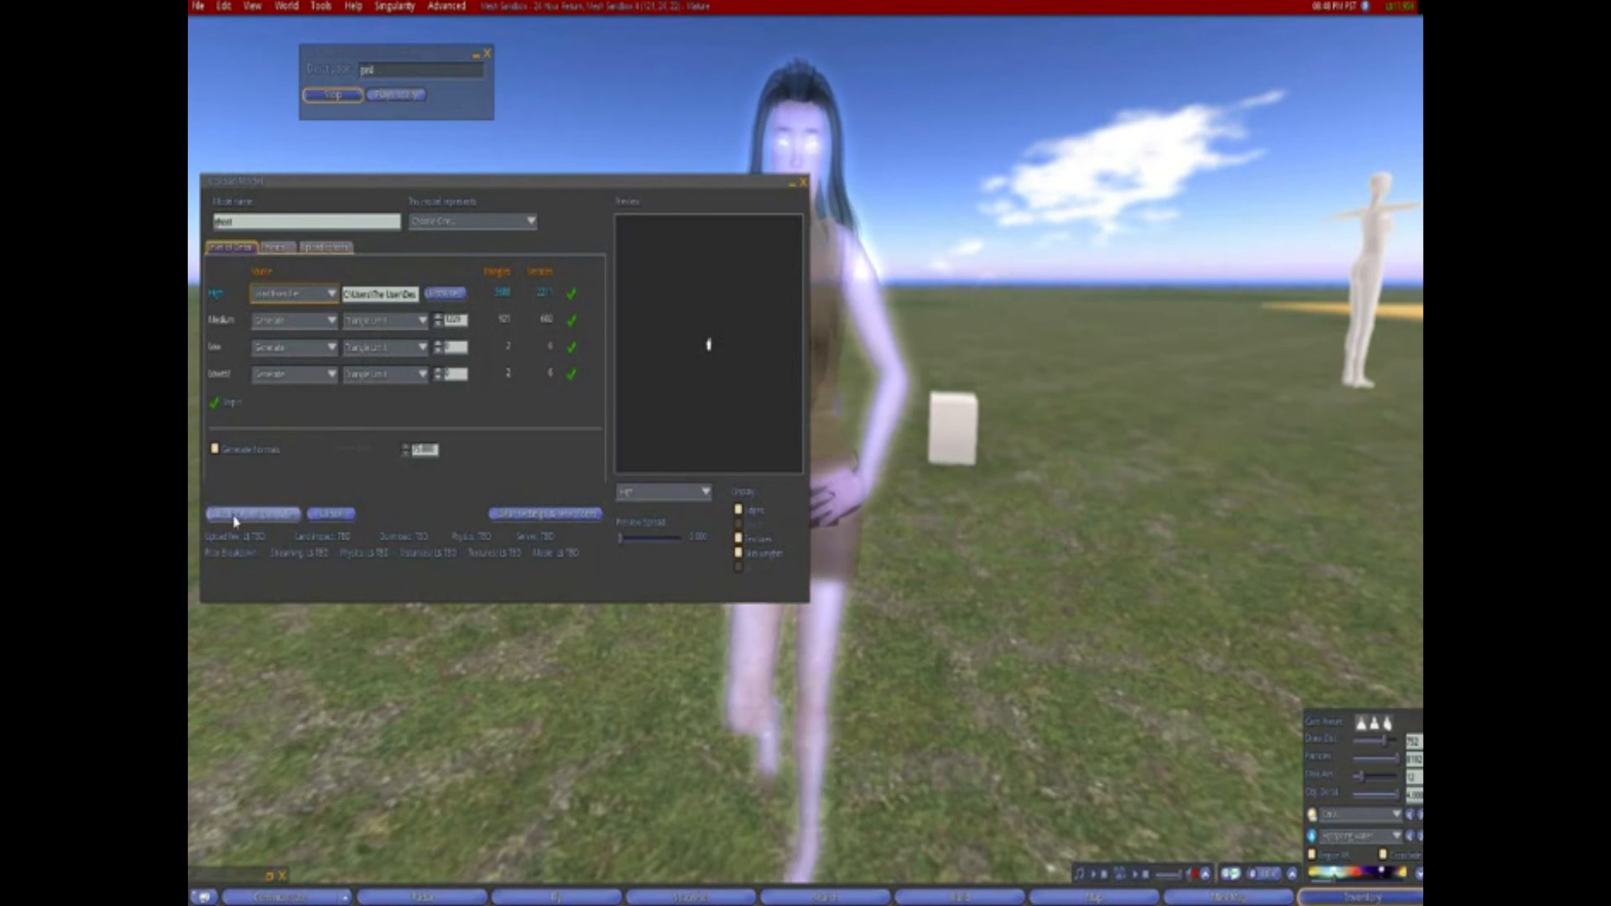
left_click(252, 514)
left_click(248, 514)
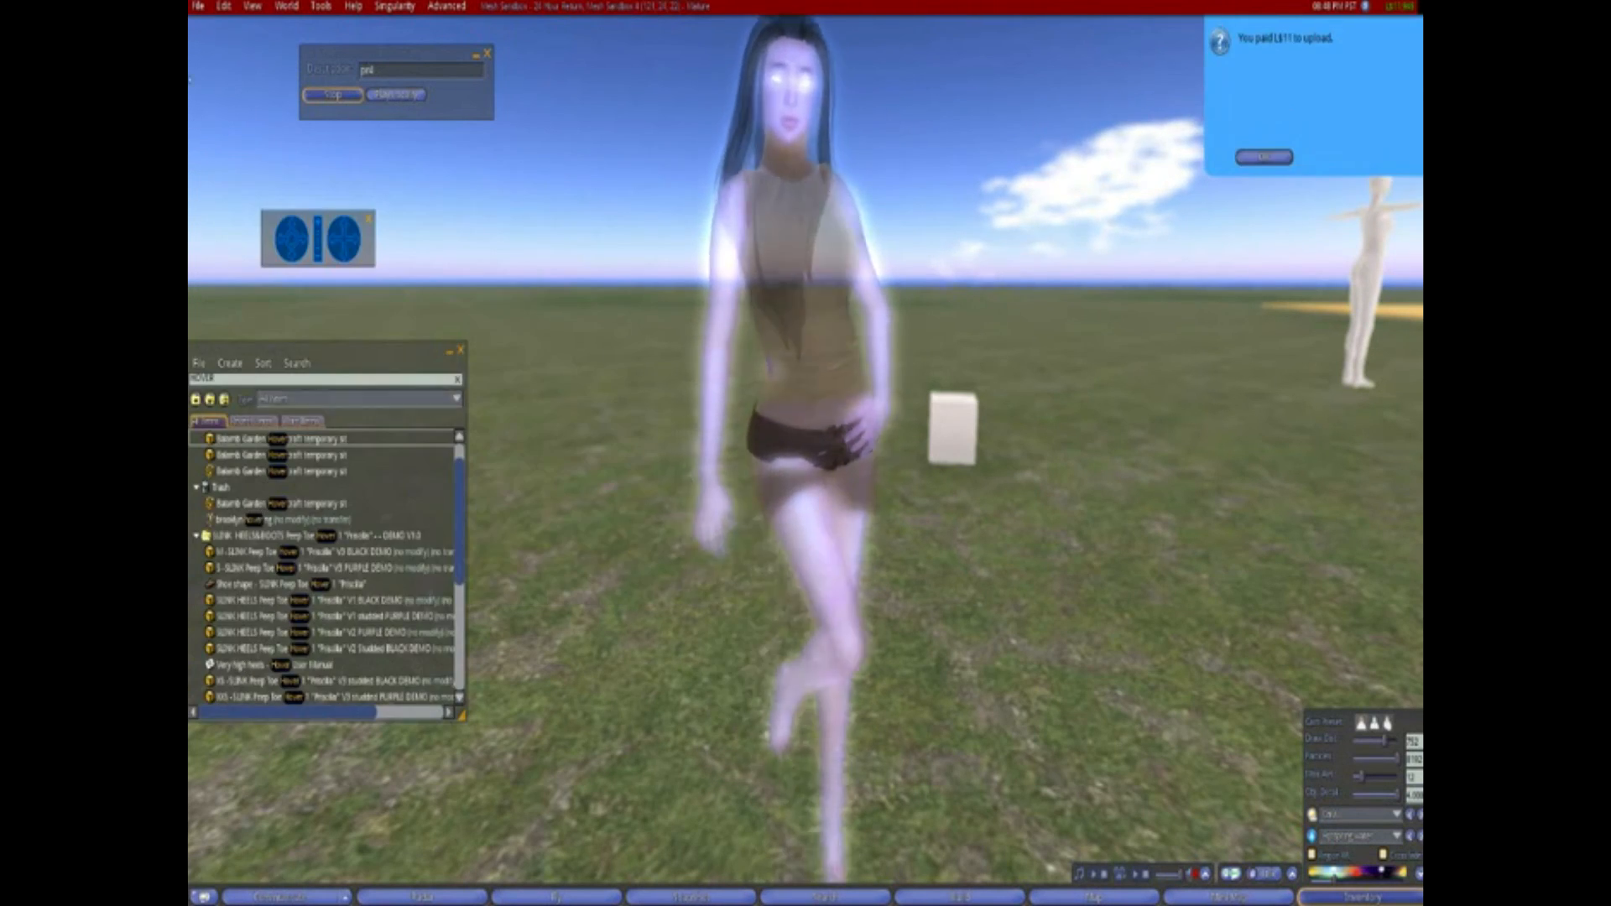
Load ghosthead.dae from the Desktop for mesh upload
left_click(198, 7)
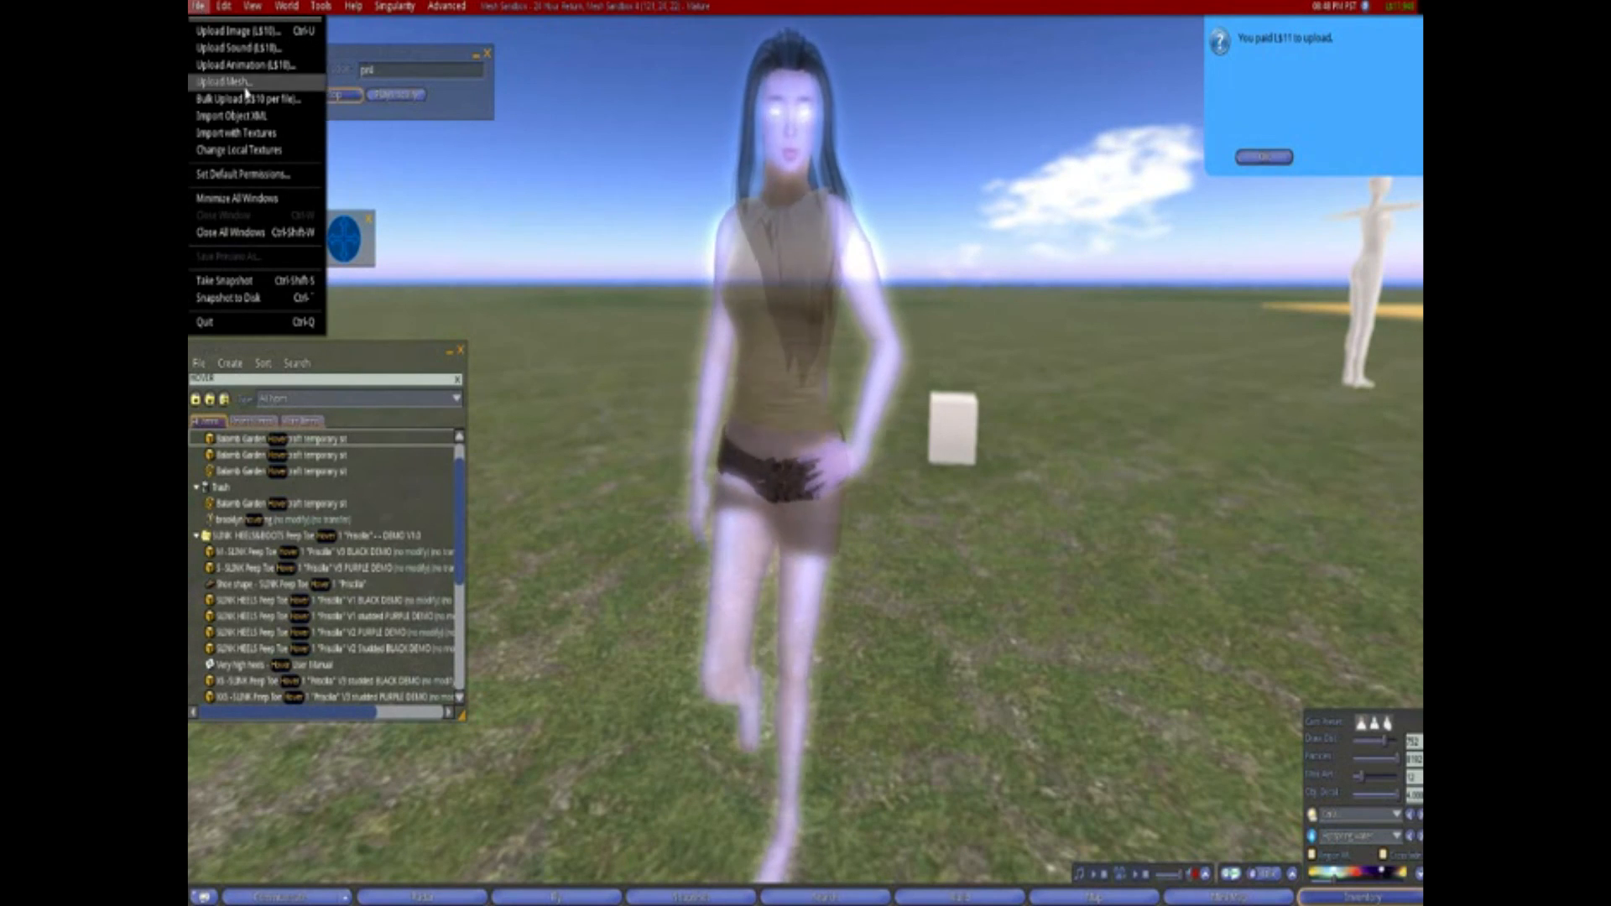
left_click(225, 82)
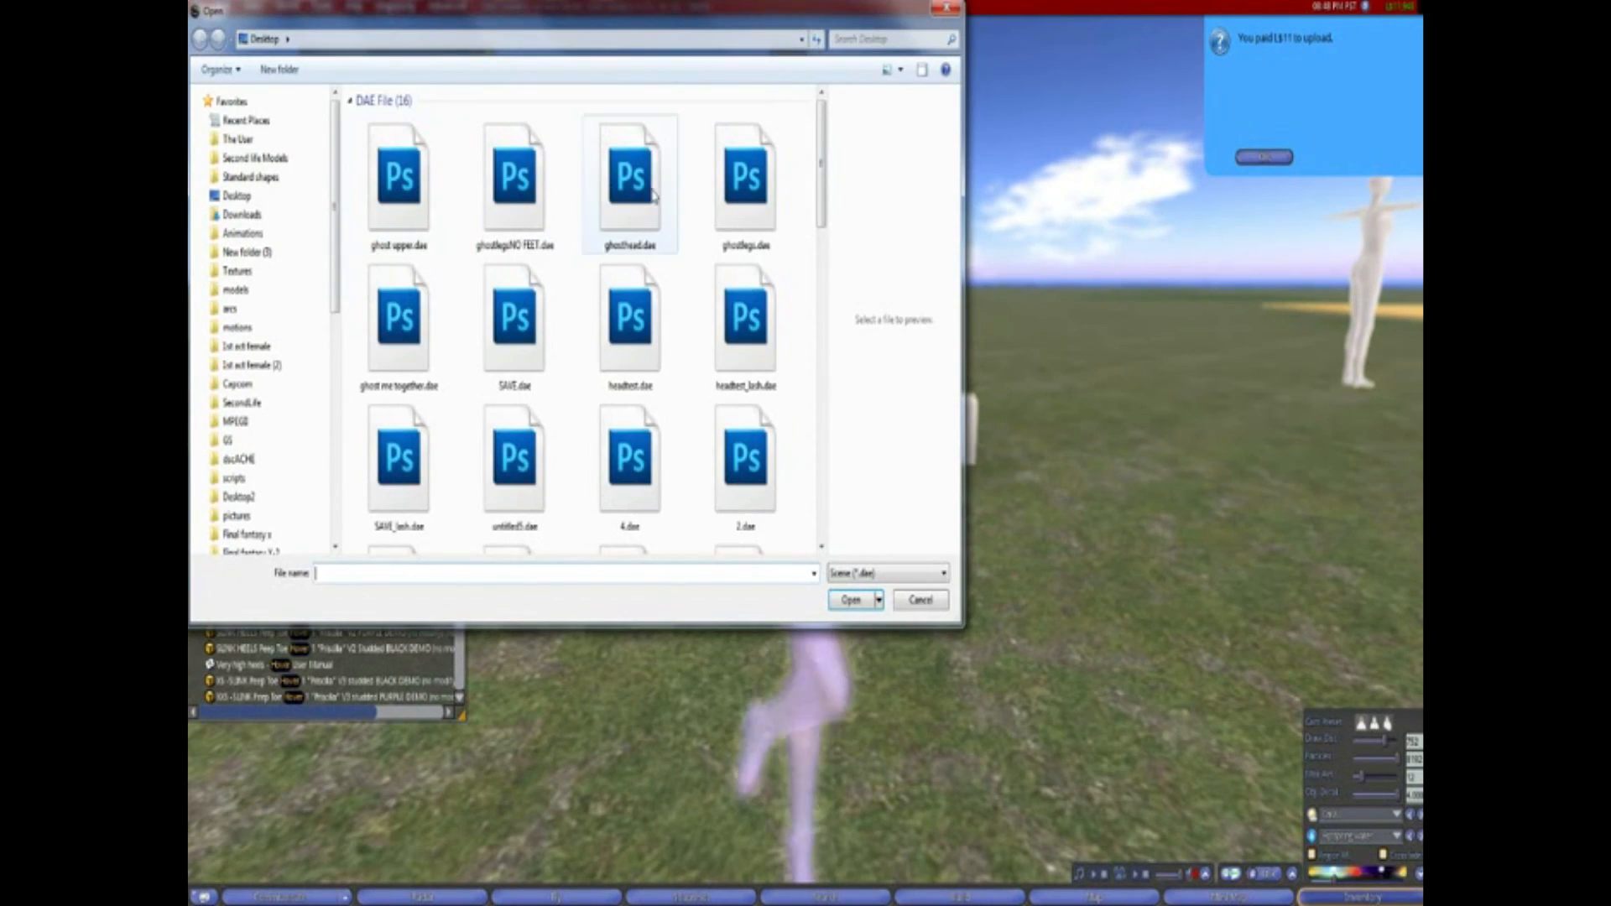
double_click(631, 180)
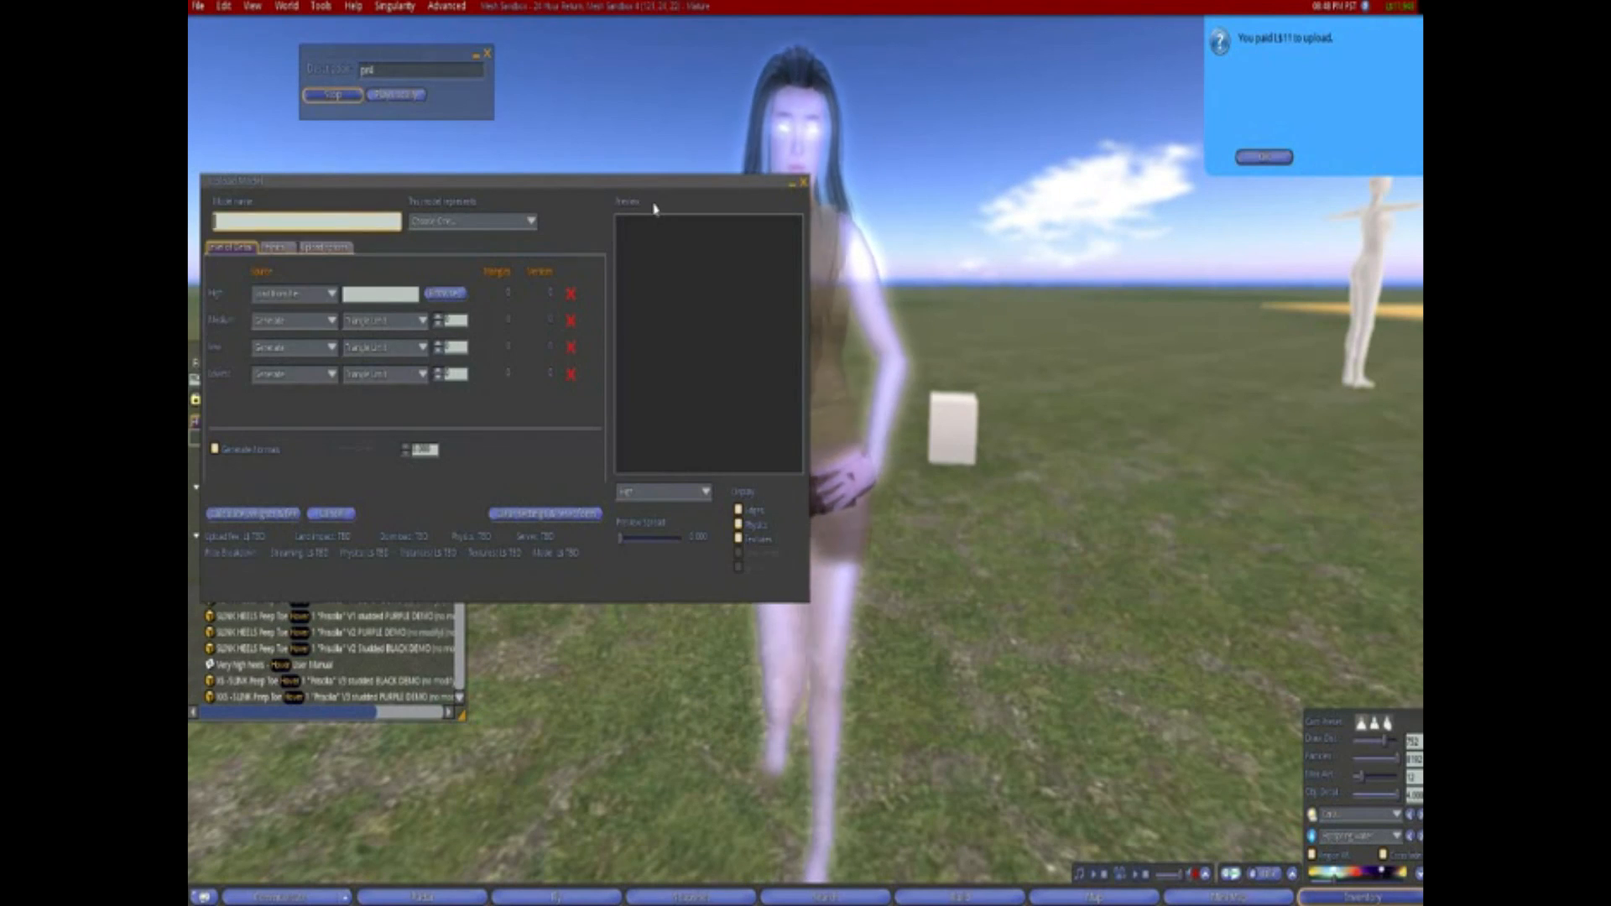
Include skin weight for the head, reduce the Low triangle limit to the minimum, calculate the fee and upload the mesh
left_click(325, 248)
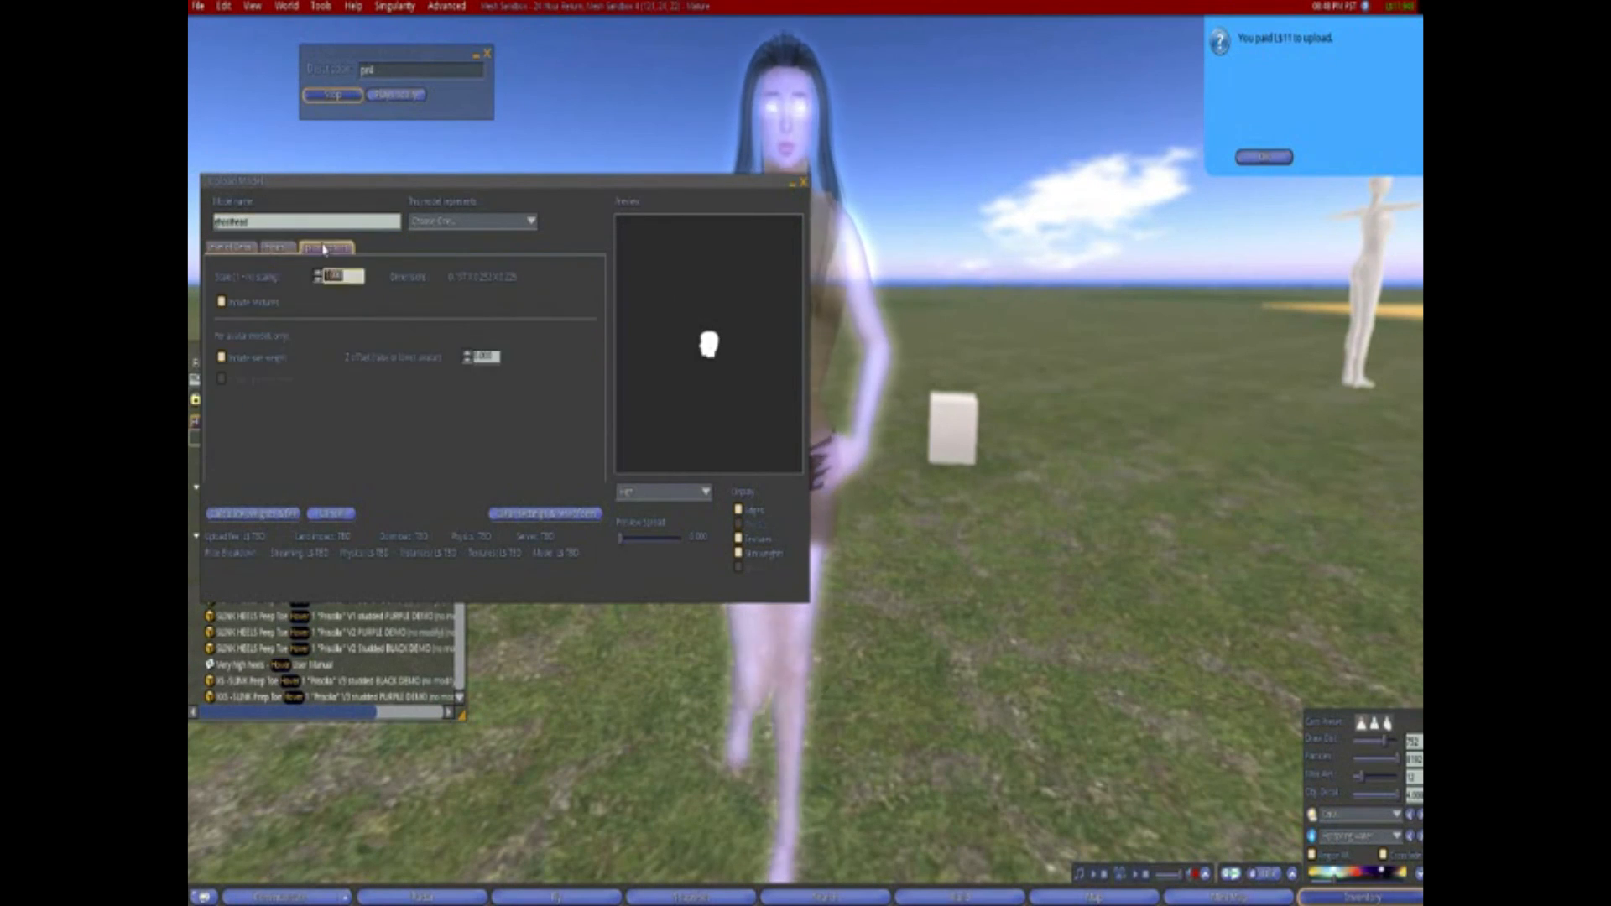
left_click(231, 248)
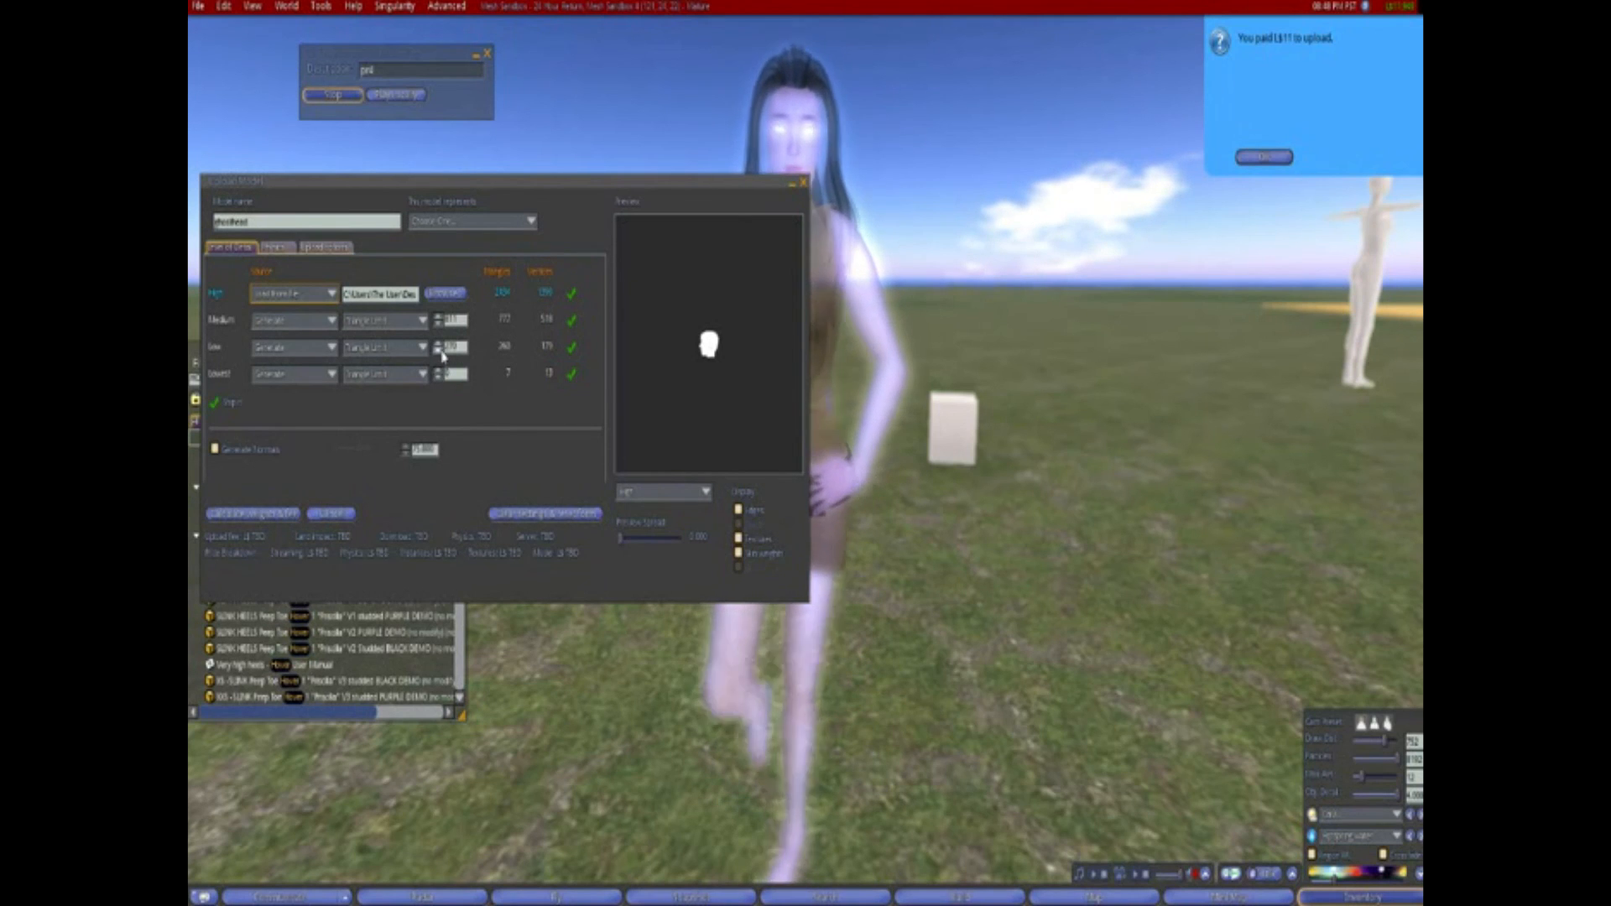
left_click(242, 513)
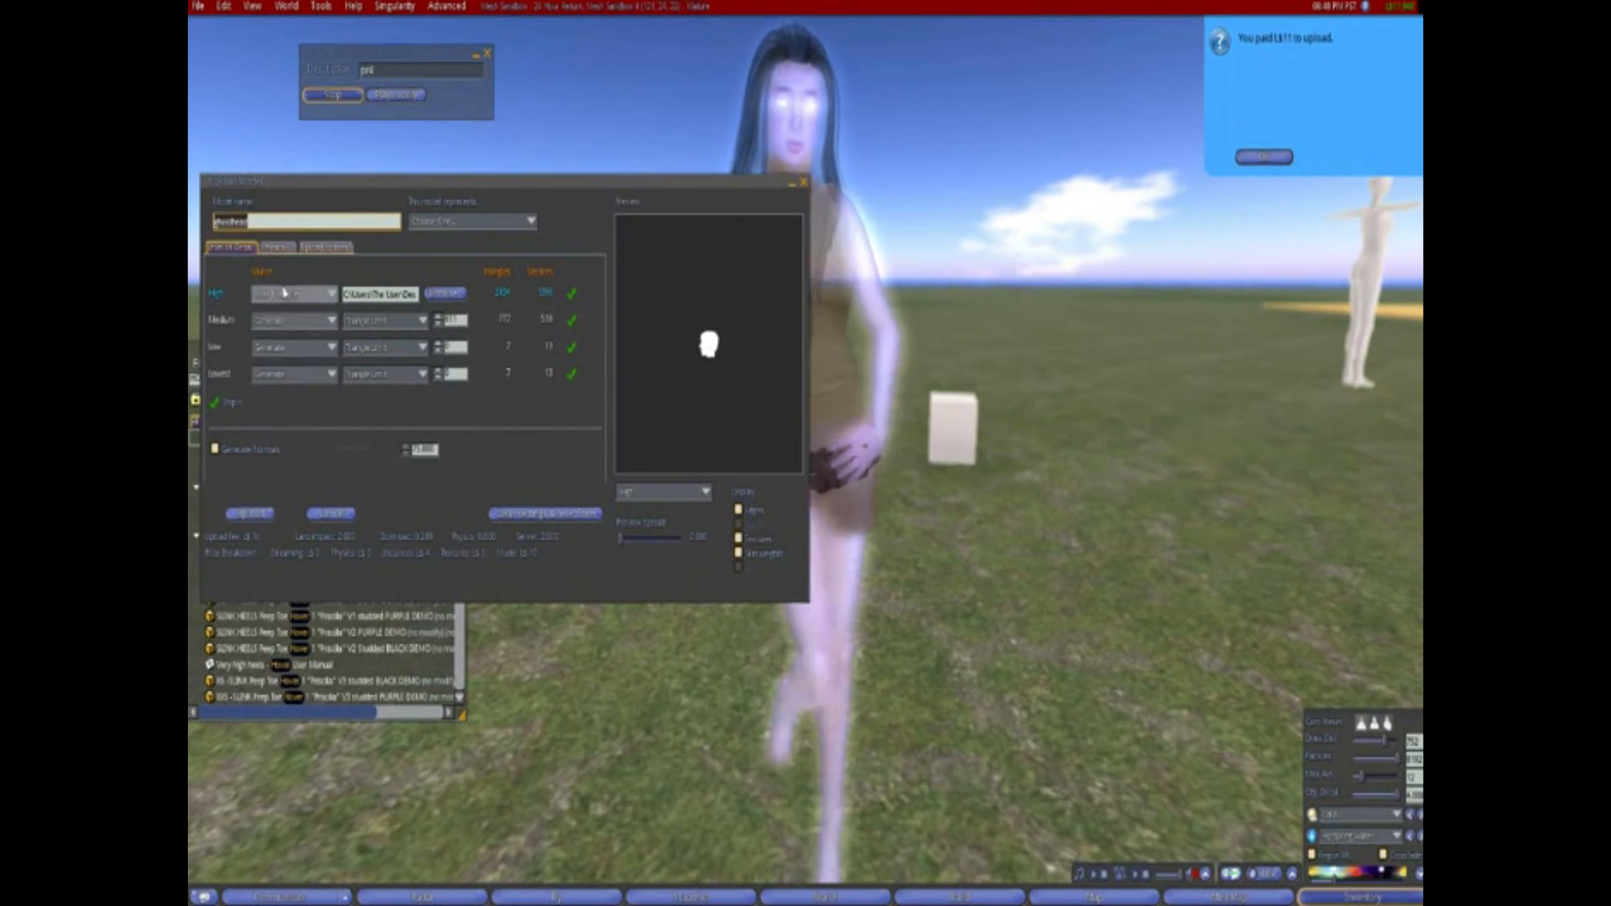
left_click(324, 248)
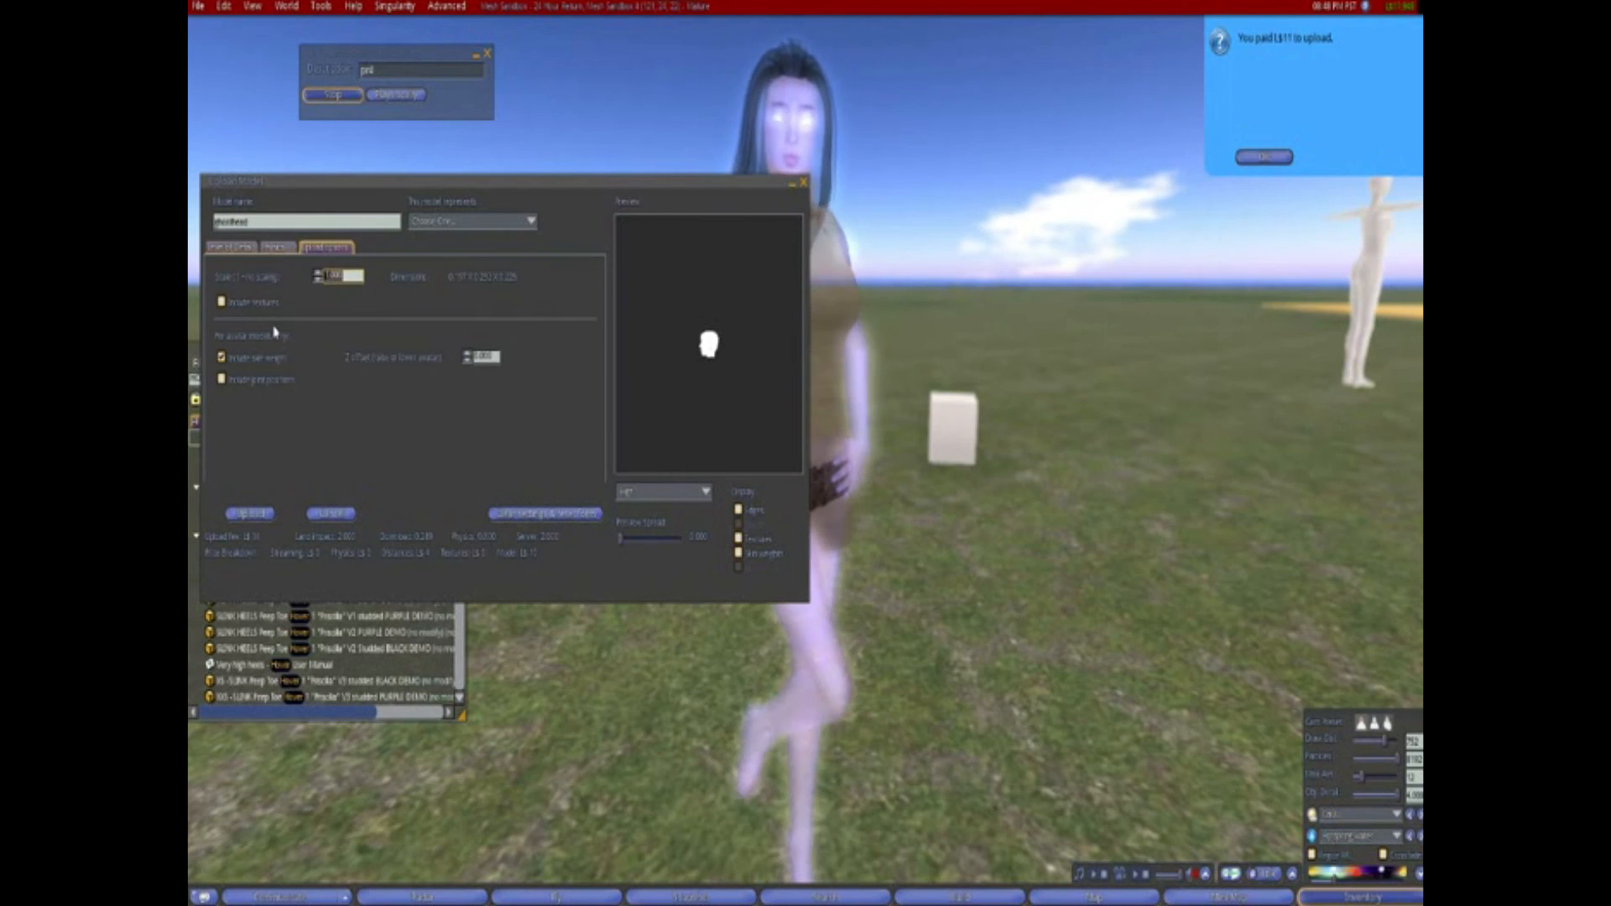
left_click(252, 515)
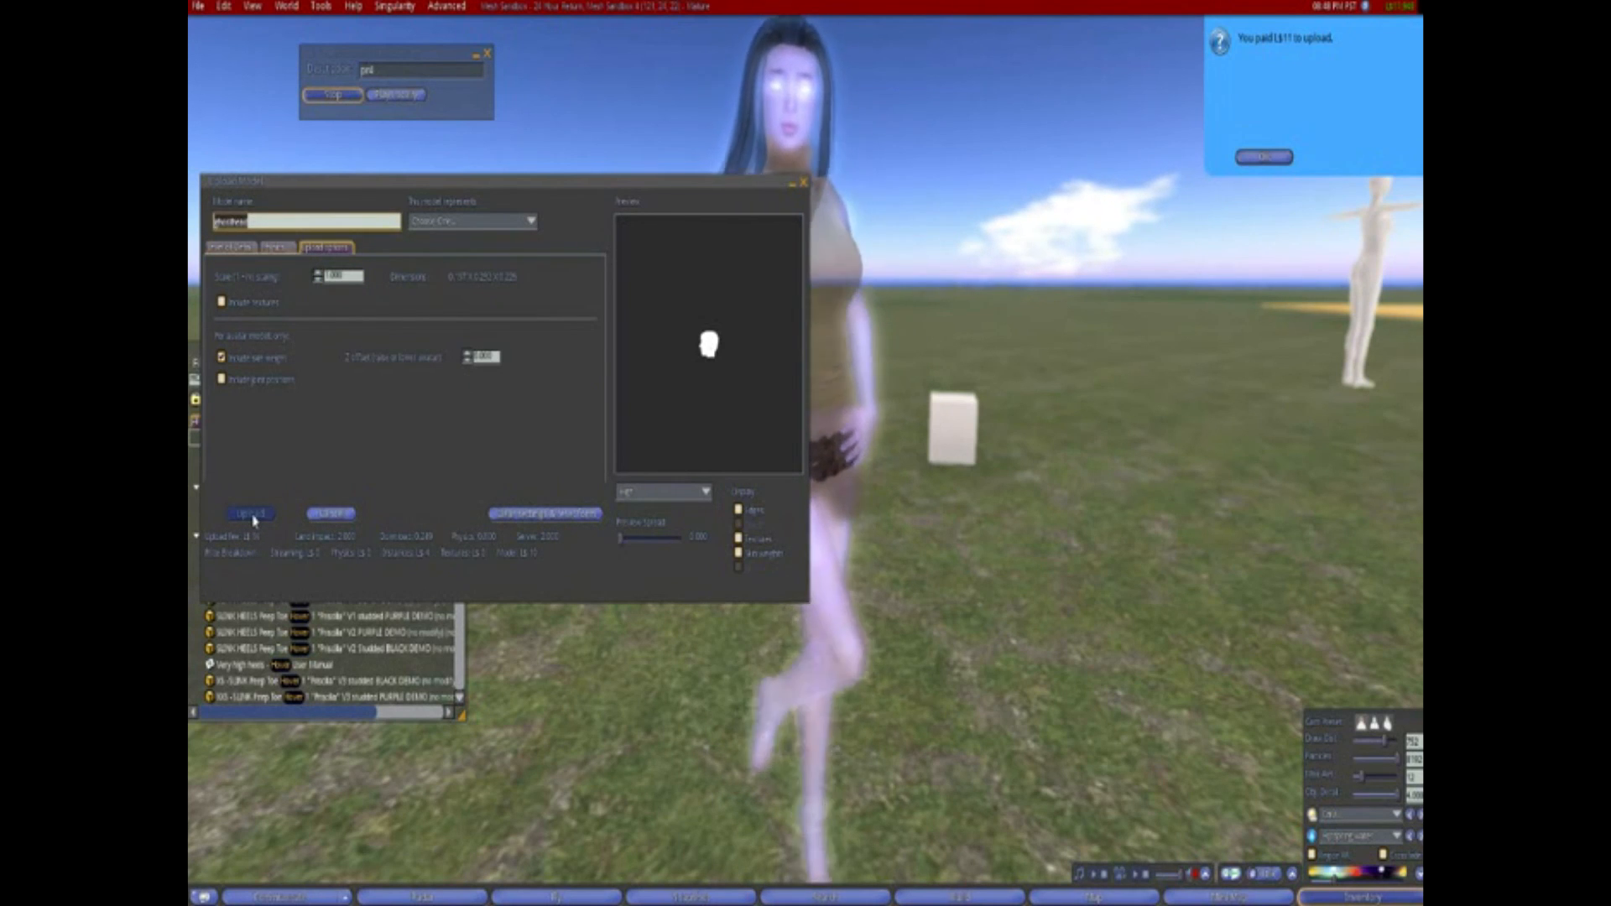
Clear the inventory search among the recent items and expand the Objects folder
left_click_drag(271, 409, 333, 336)
left_click(319, 347)
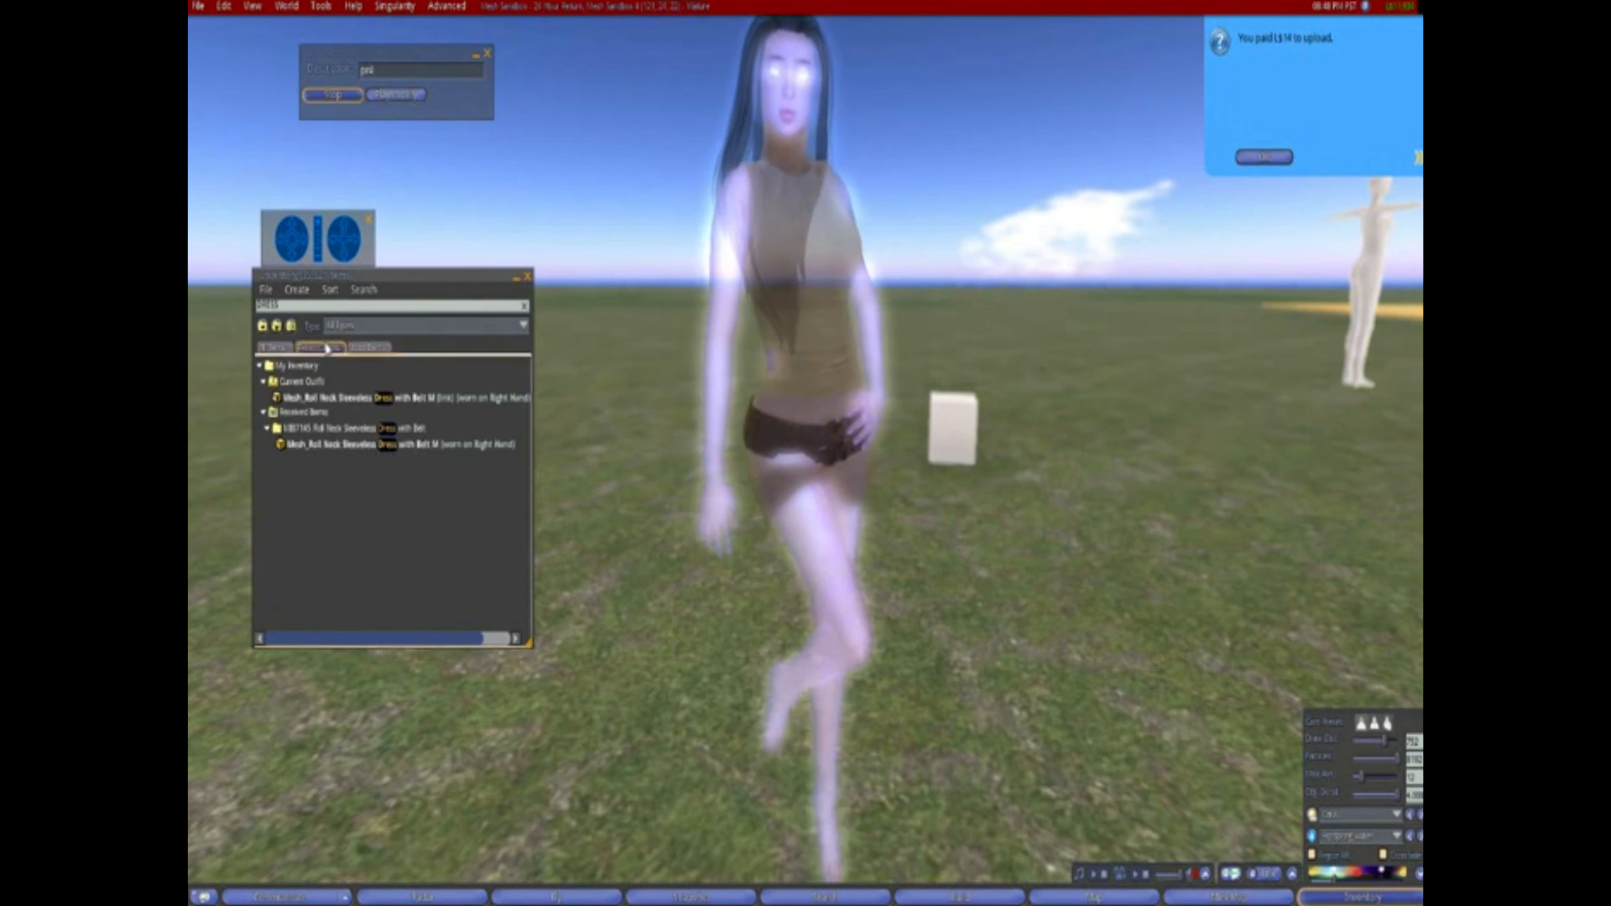
left_click(301, 307)
key("BackSpace")
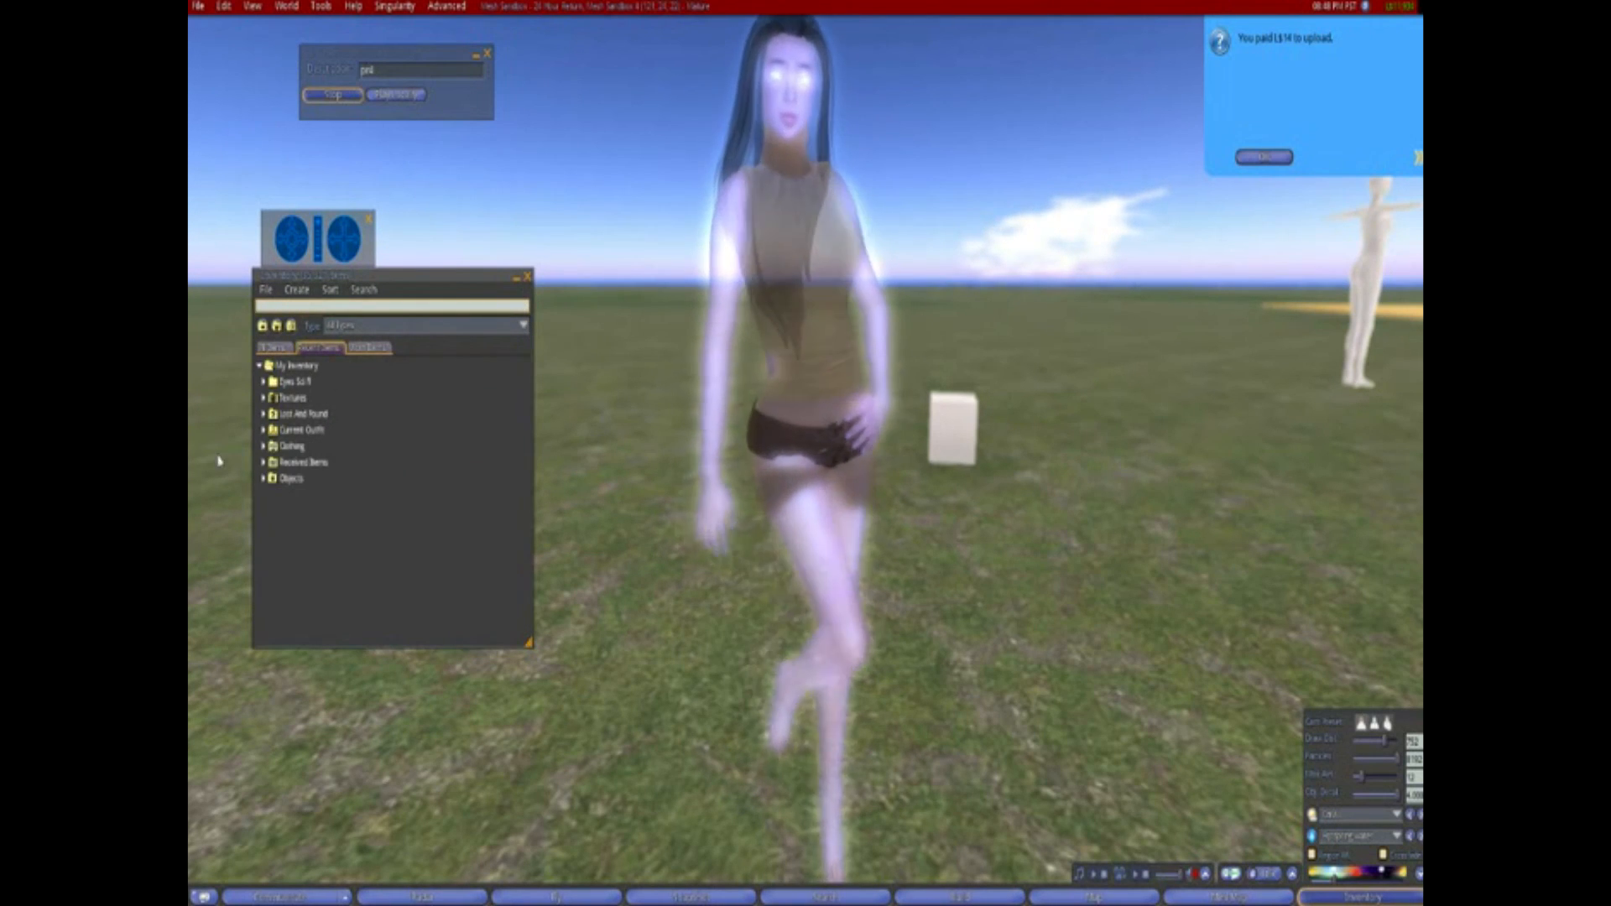
left_click(261, 479)
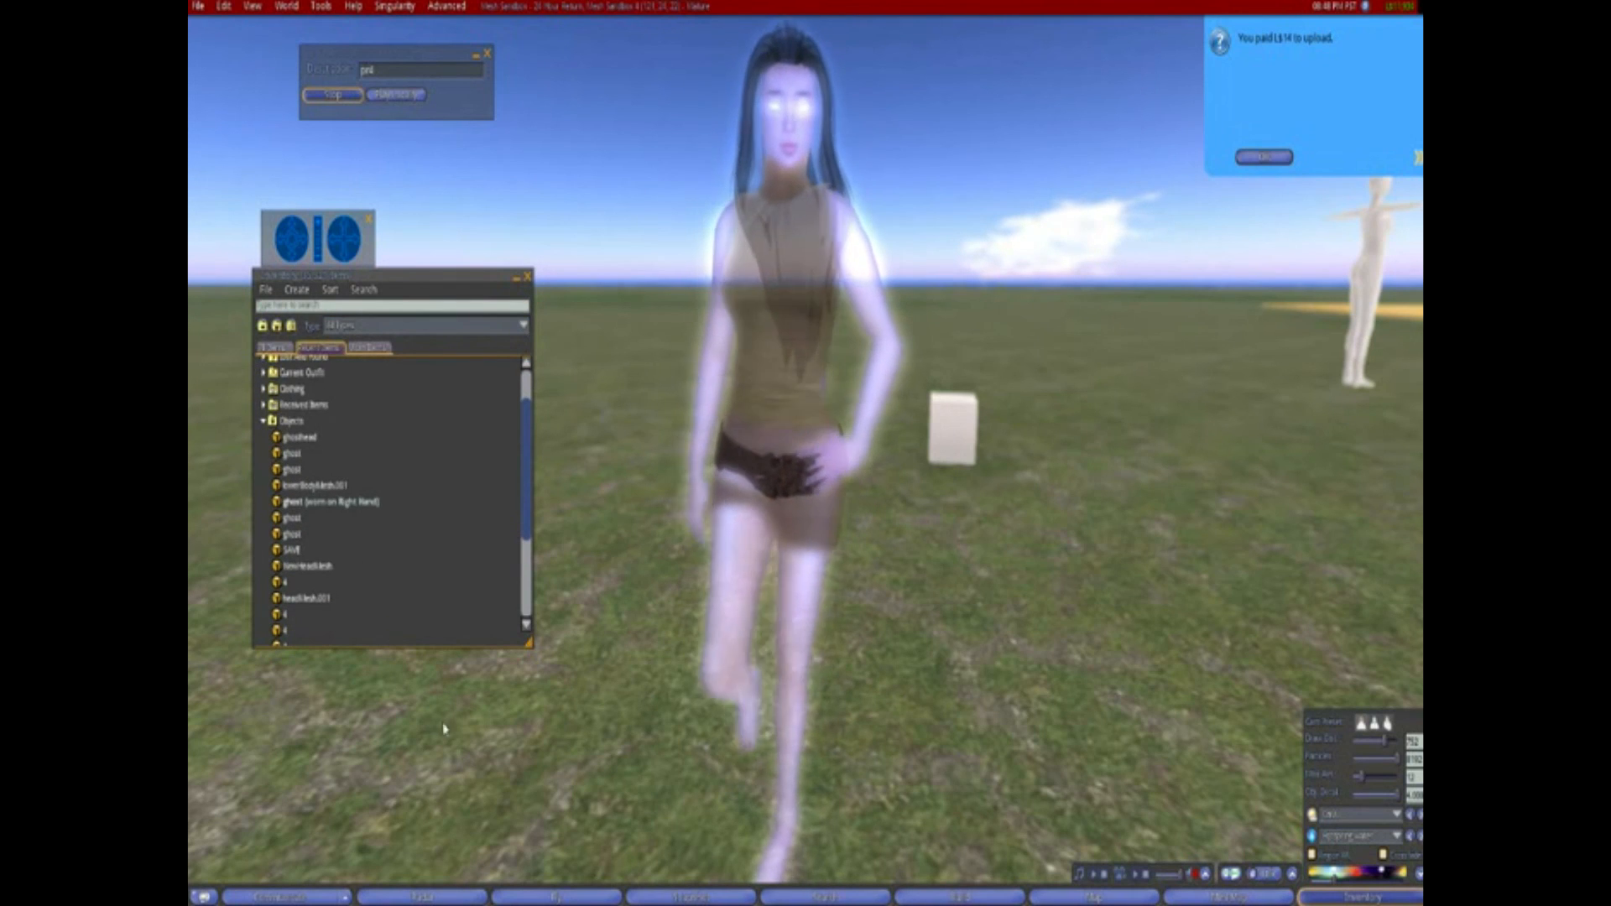
Place ghosthead, the ghost upper body and lowerBodyMesh.001 from the inventory on the ground, removing the surplus upper body copy
left_click(288, 438)
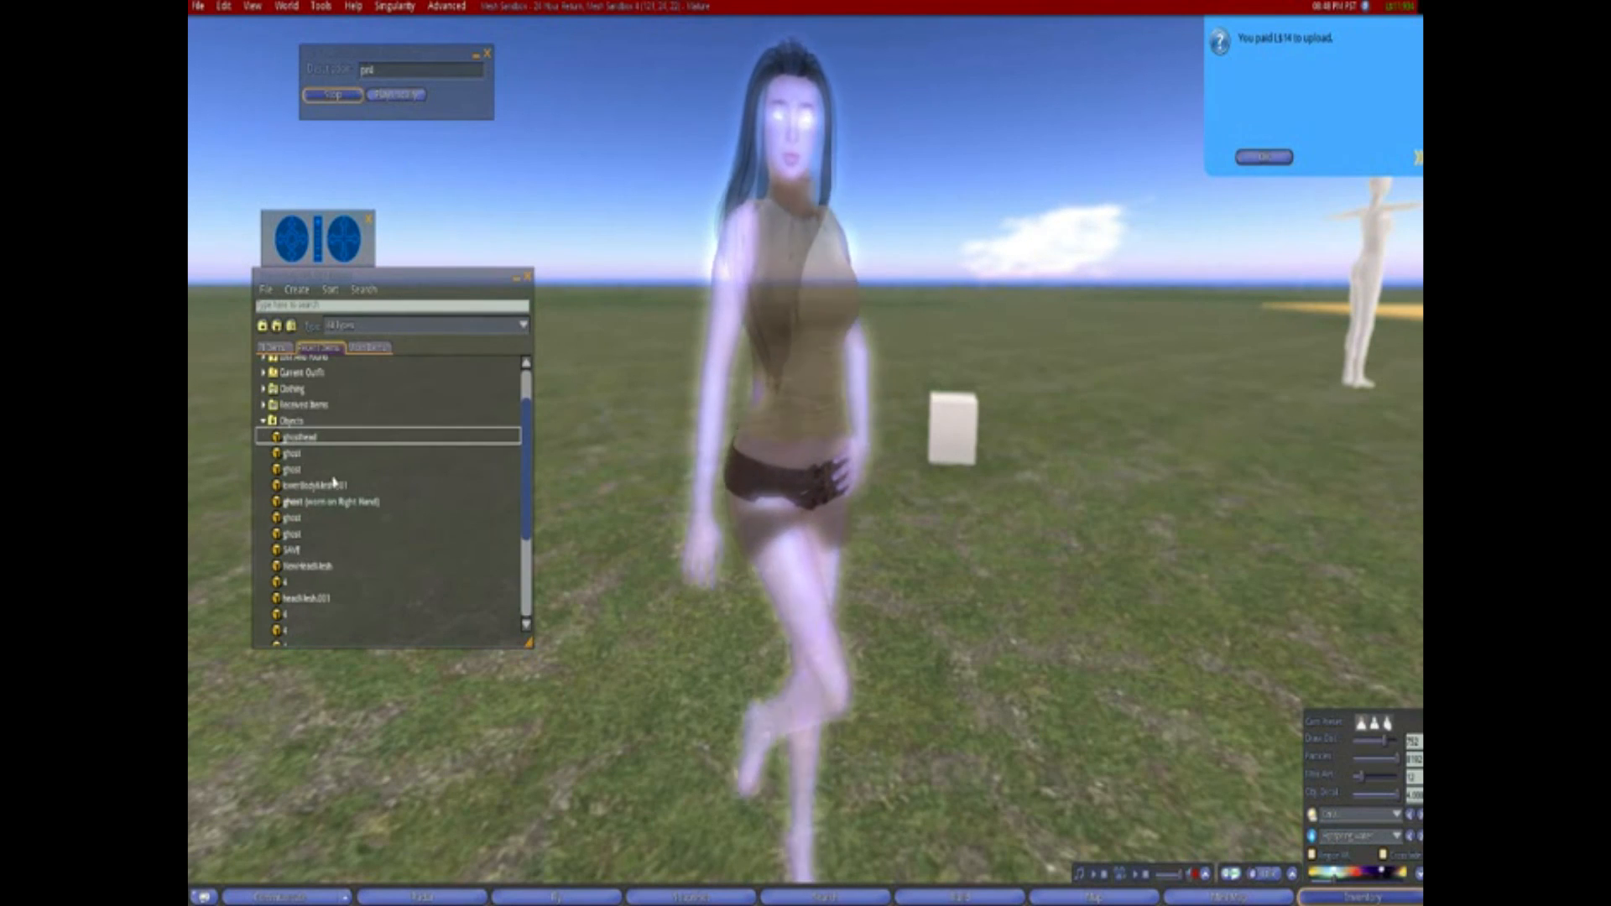
left_click(292, 454)
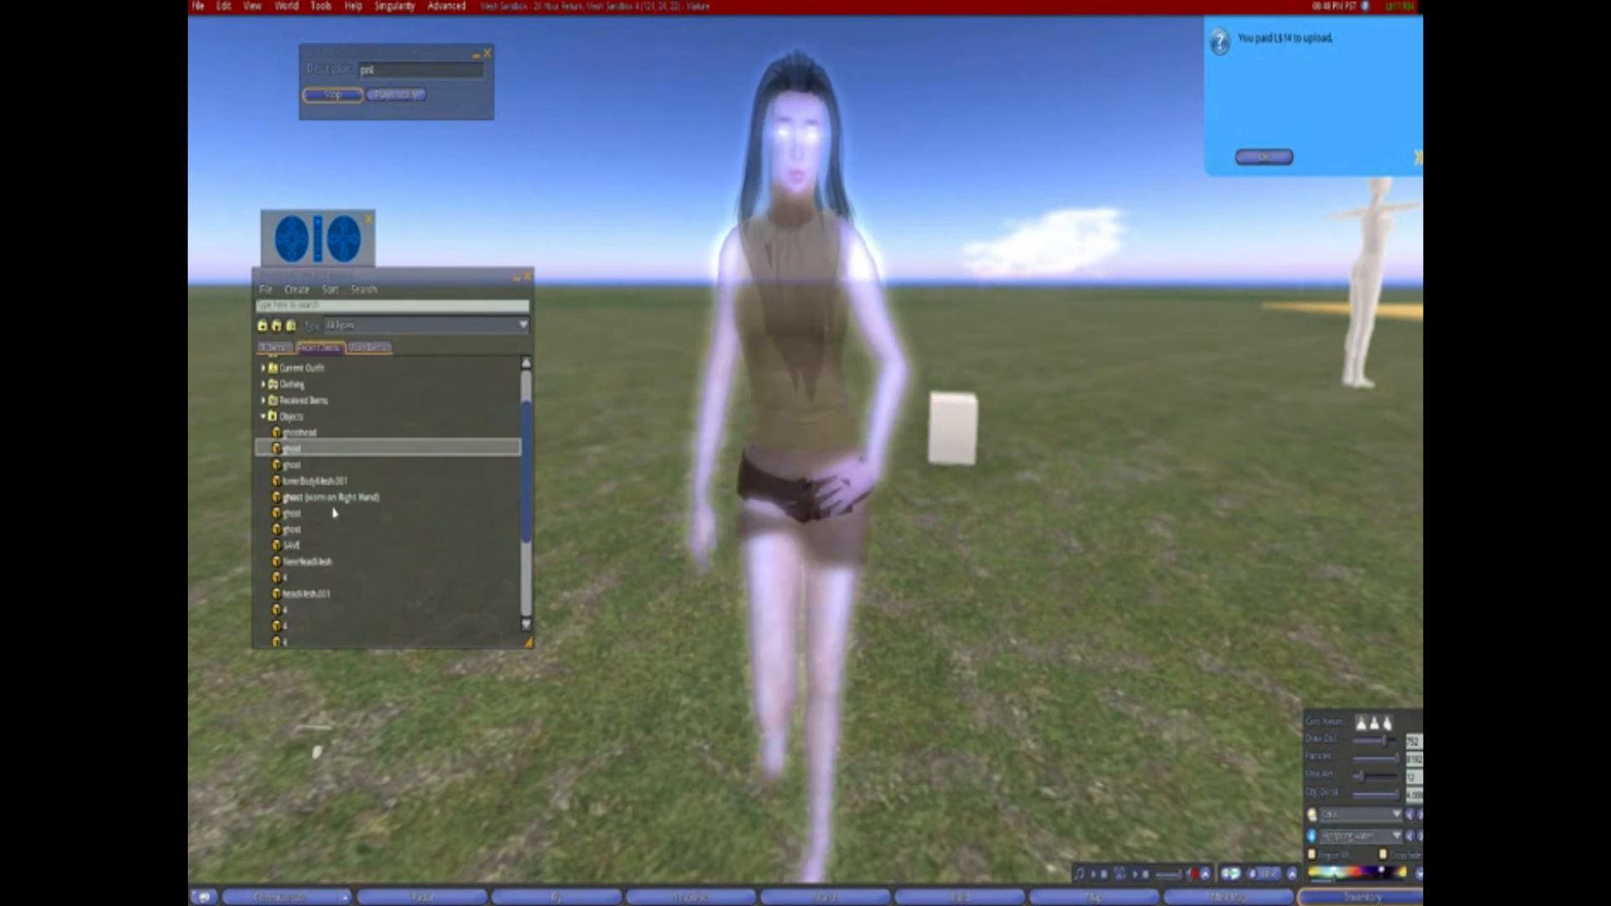
left_click_drag(287, 464, 372, 811)
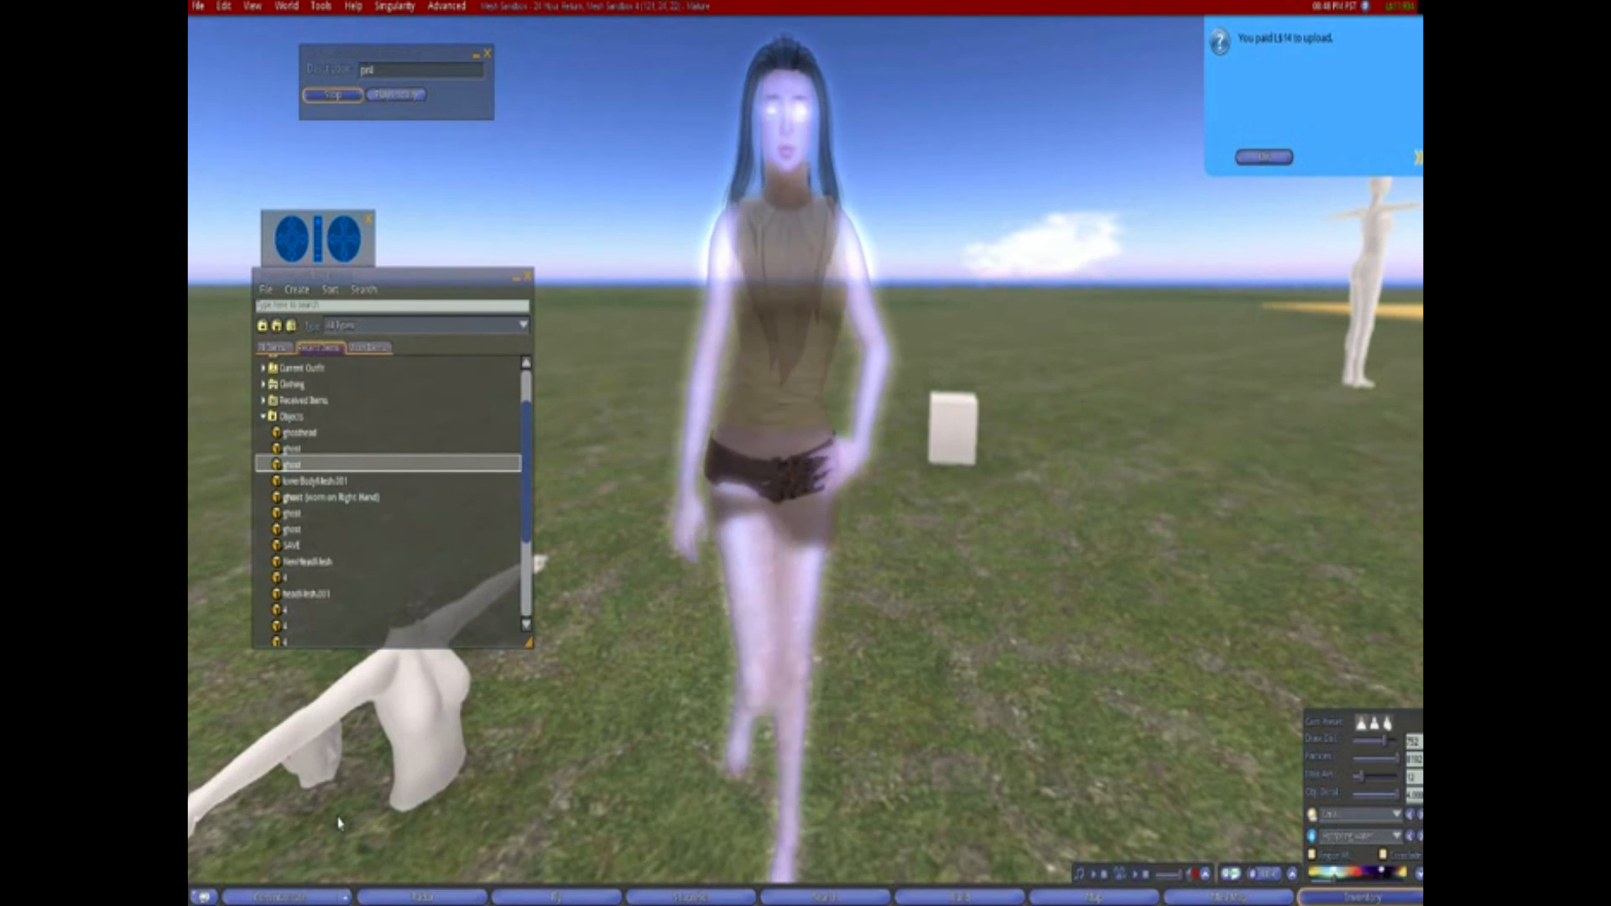
left_click(424, 751, "alt")
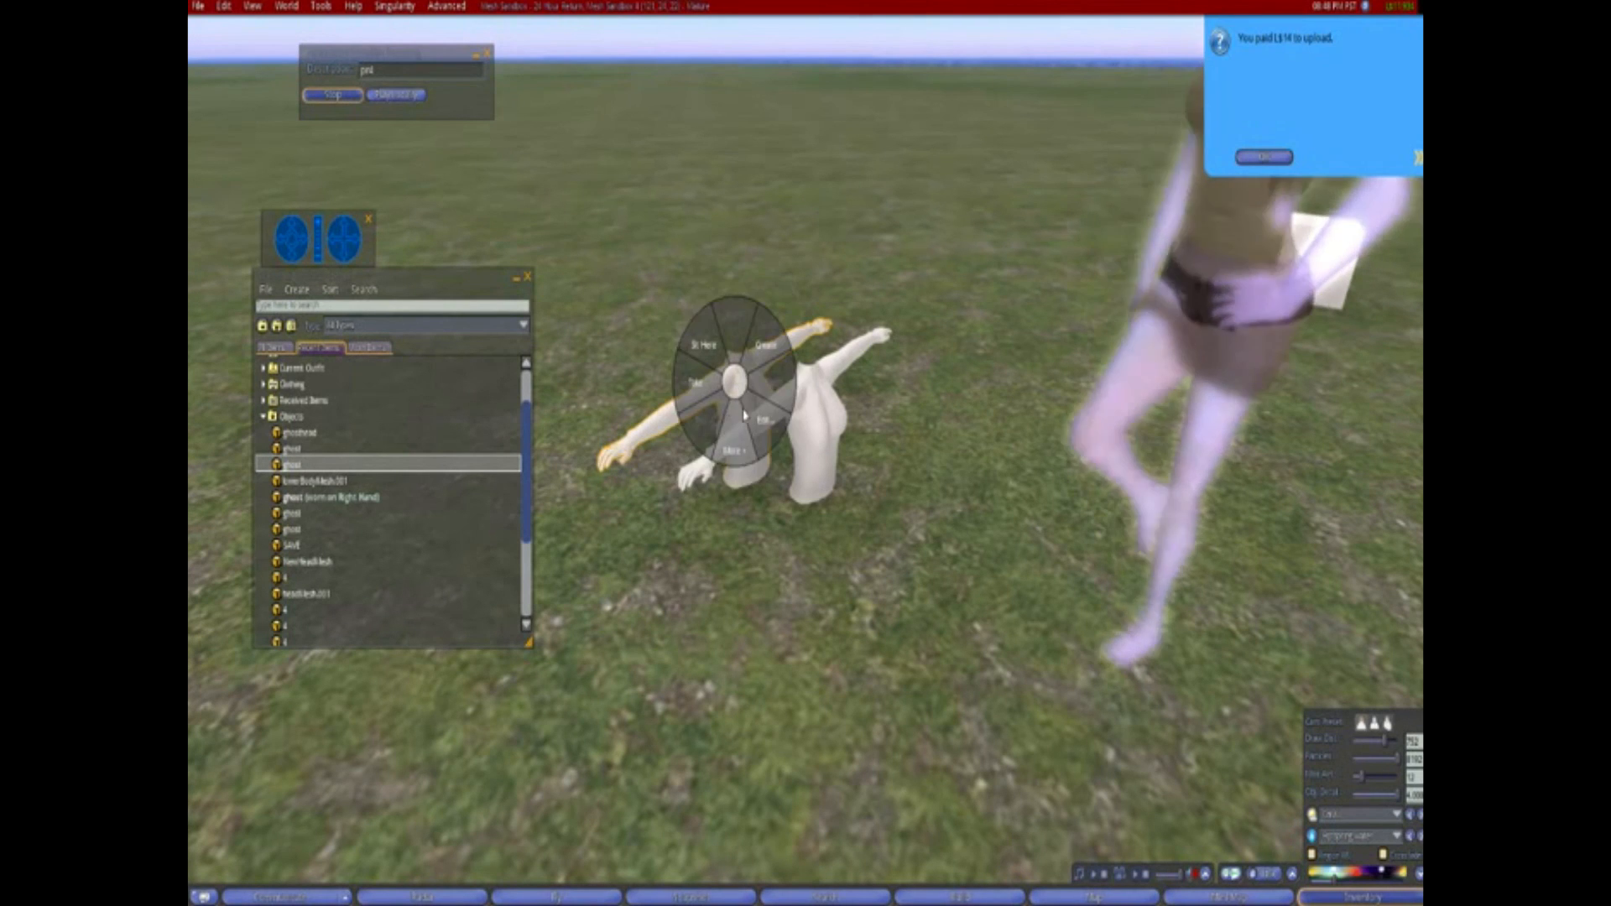
left_click_drag(305, 485, 742, 604)
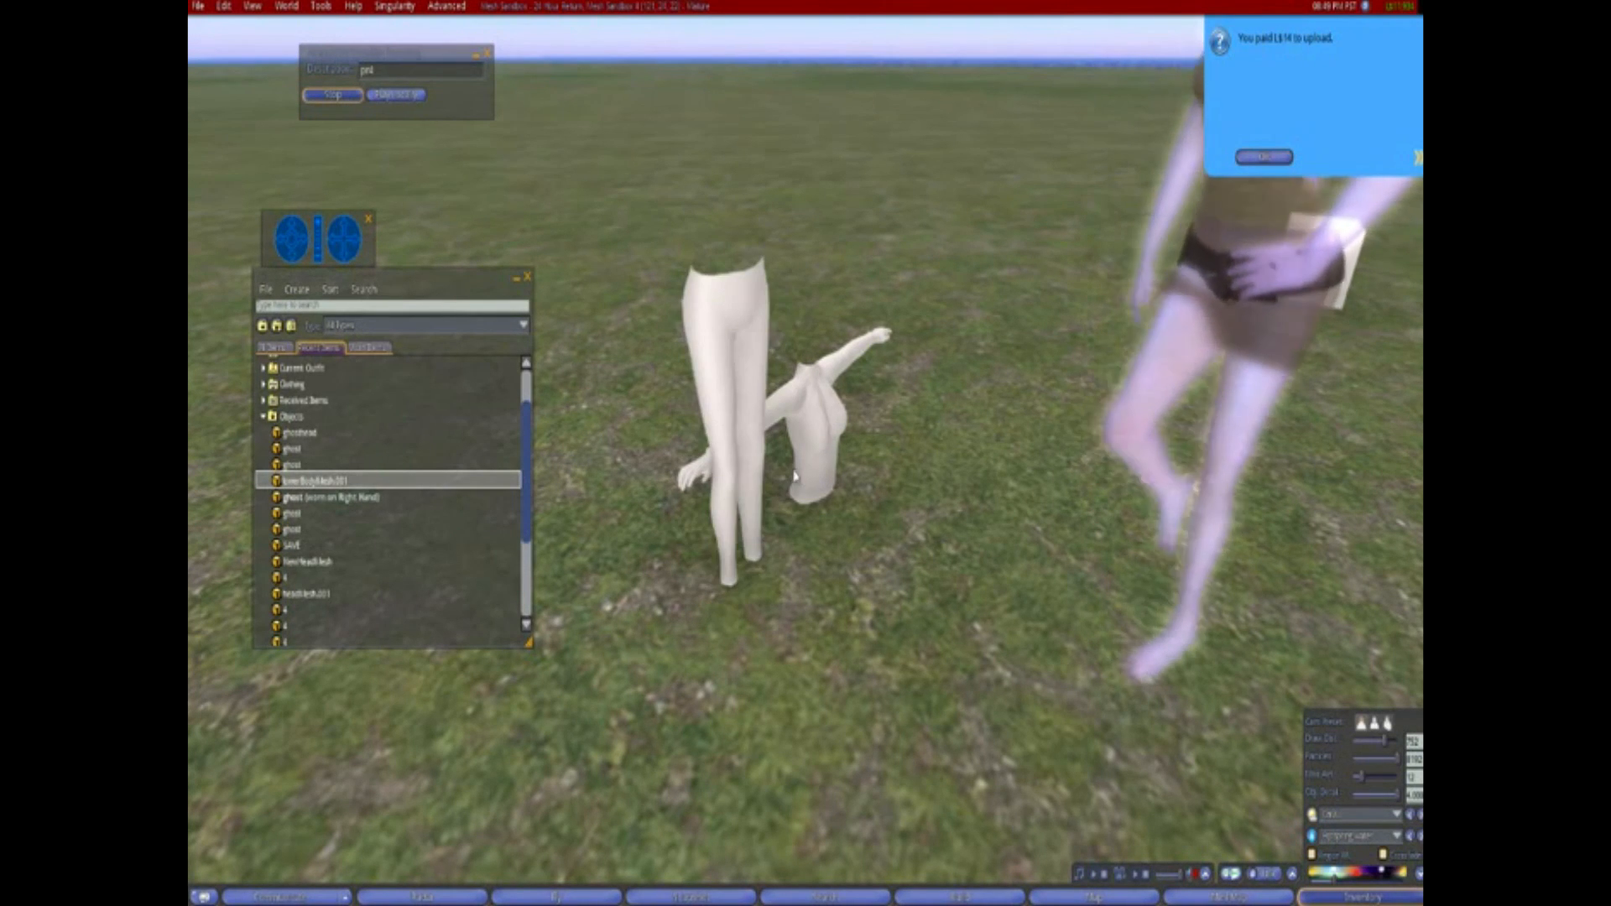
Open the upper body for editing, search the full inventory for feet and place the rigged flat bare feet v2.0 on the ground
right_click(821, 425)
left_click(744, 439)
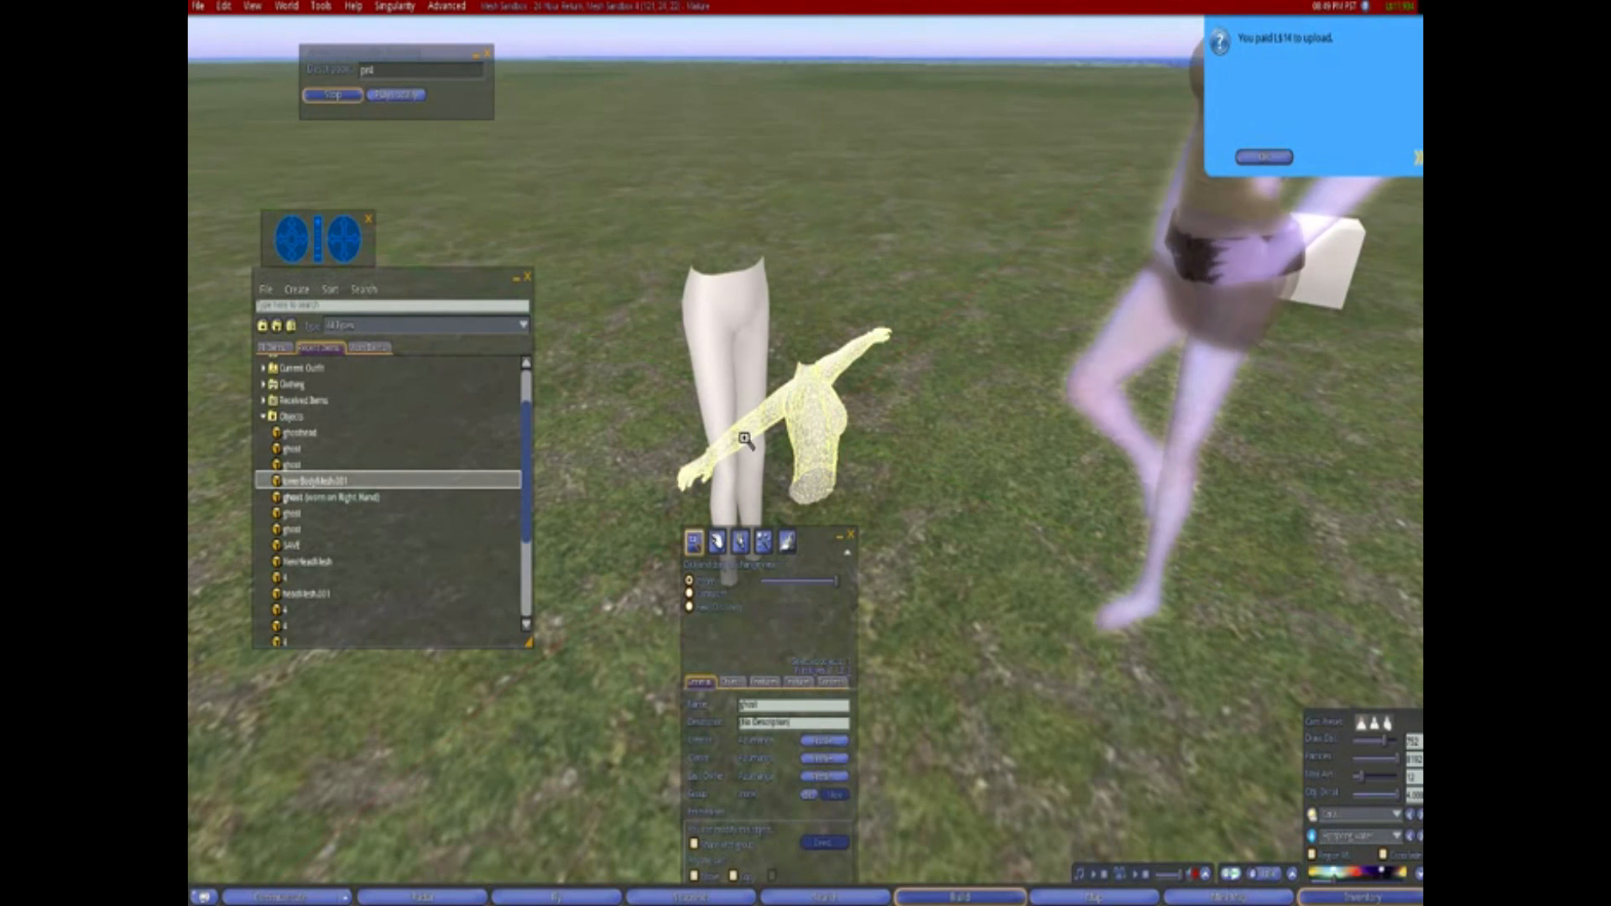
left_click(270, 347)
left_click(283, 307)
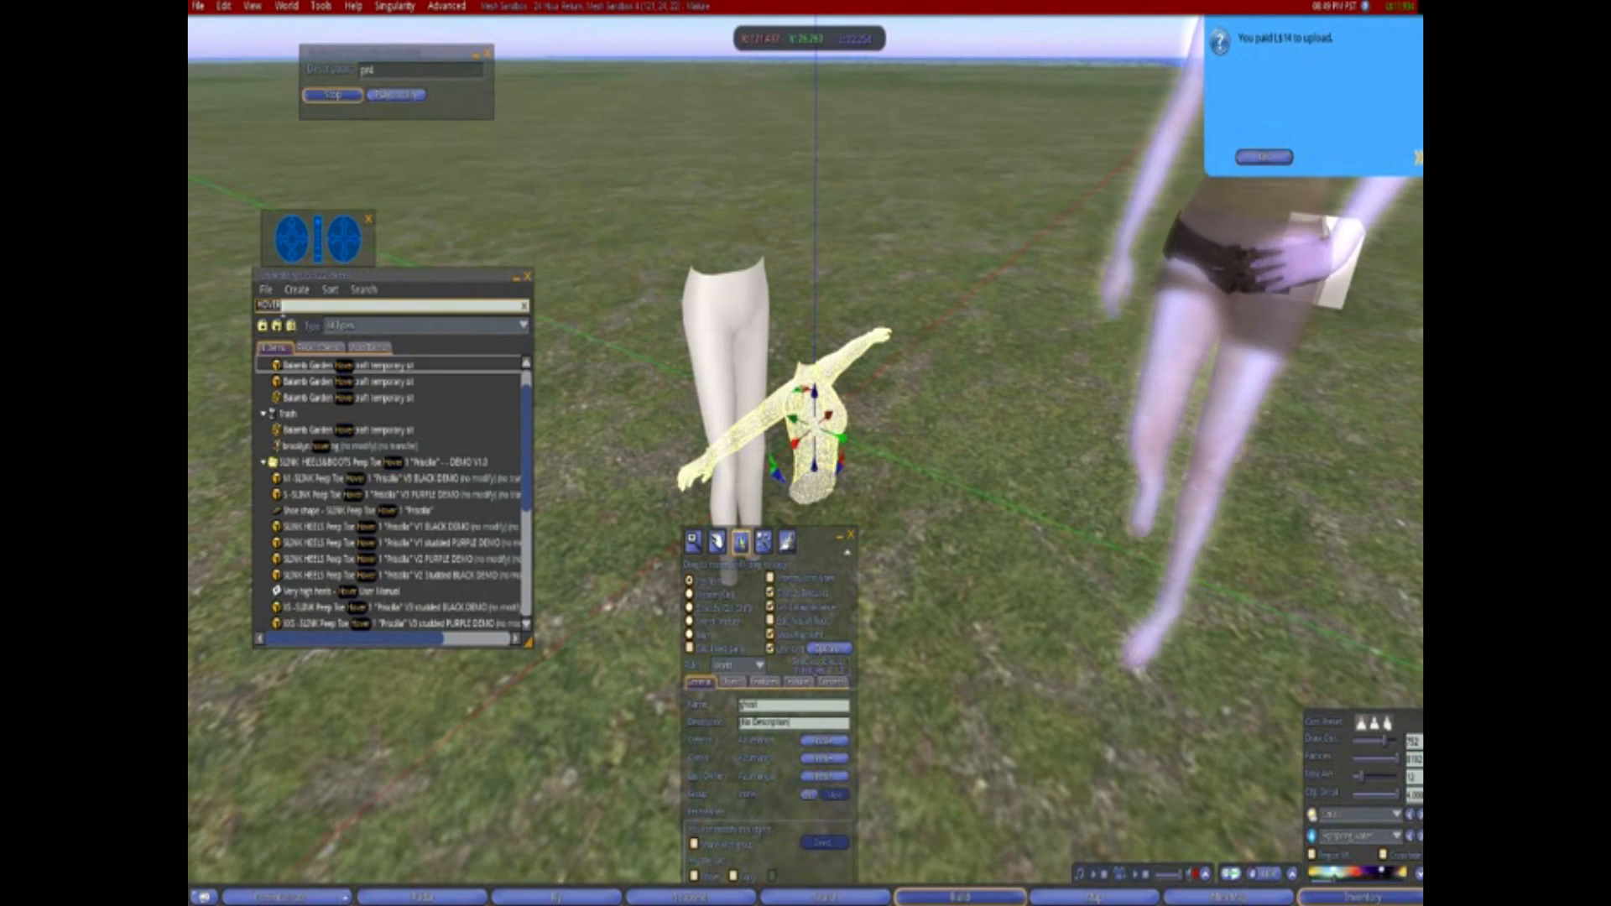
type("feet")
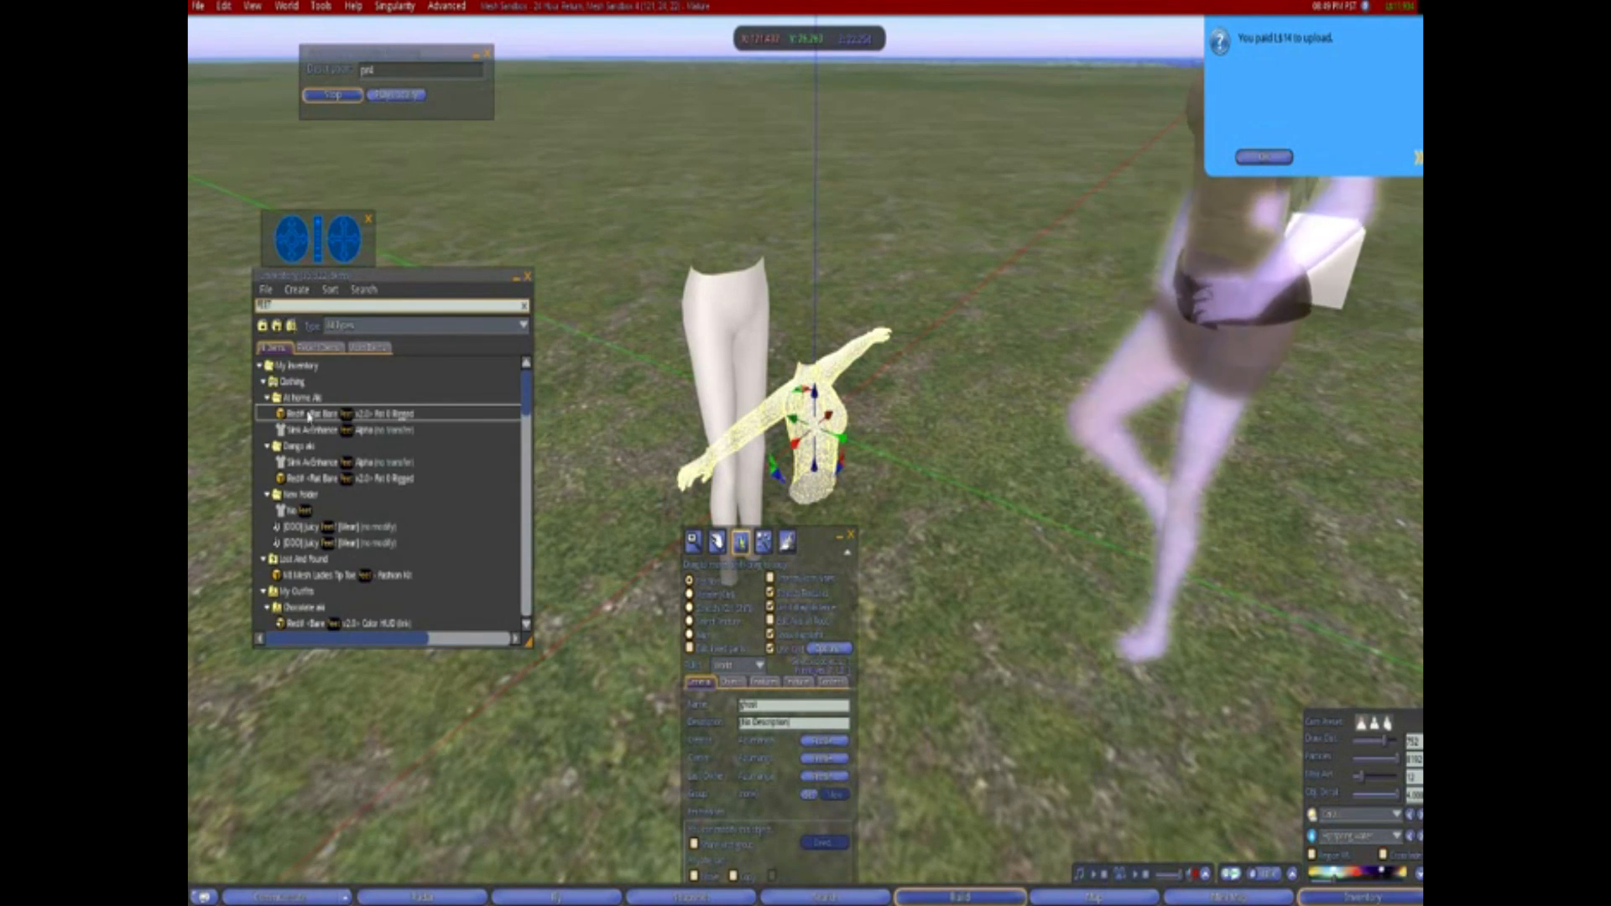
left_click(312, 463)
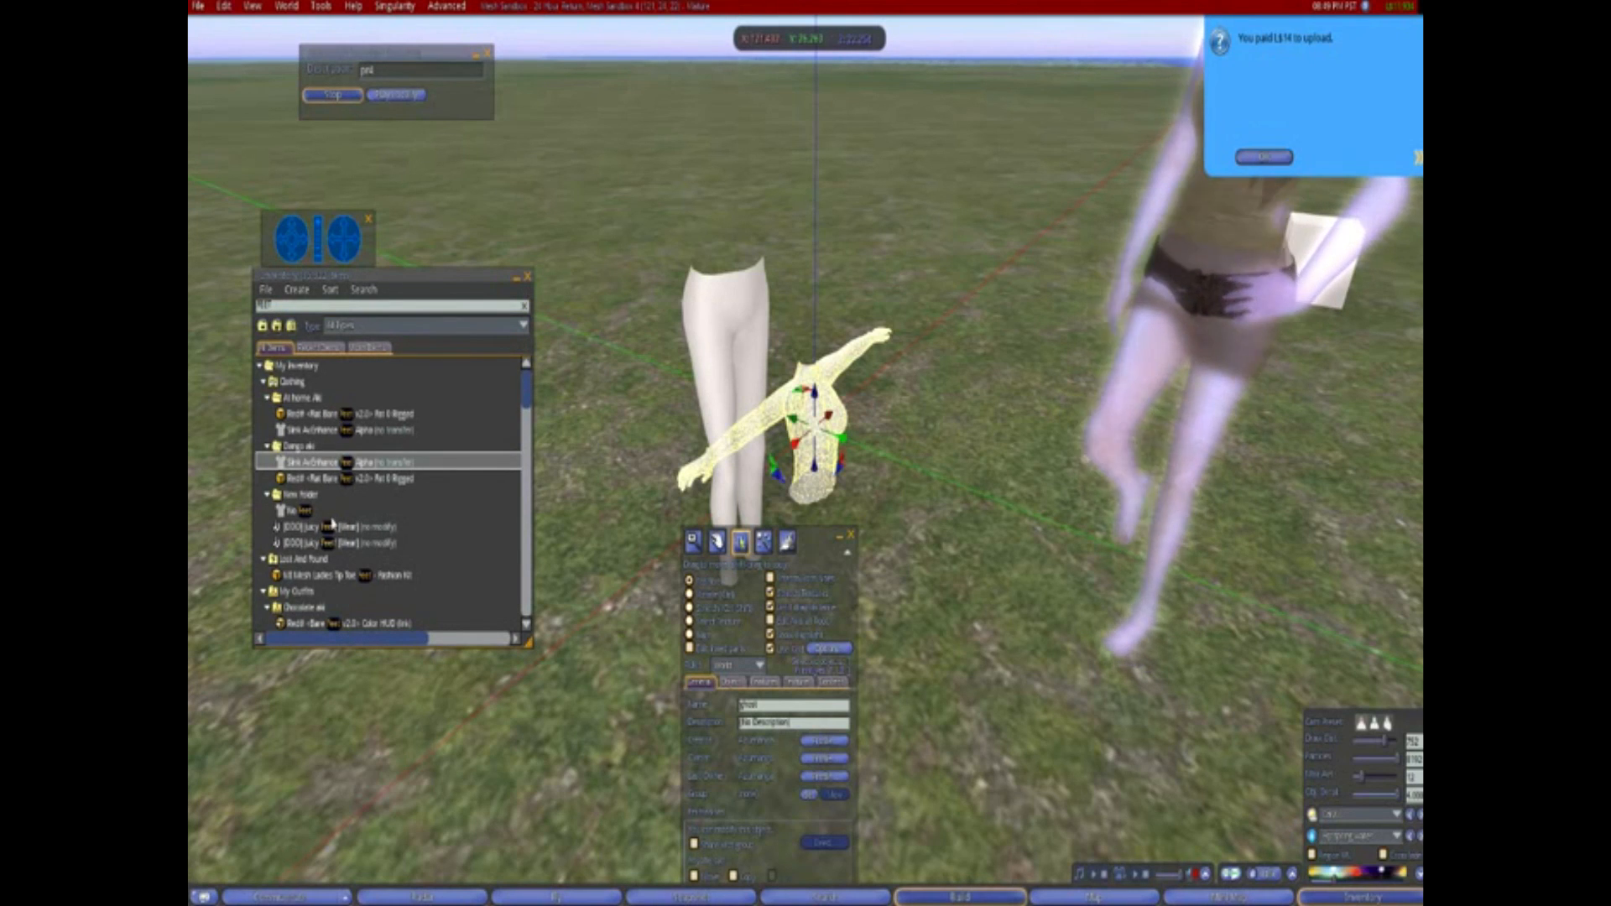
left_click(340, 479)
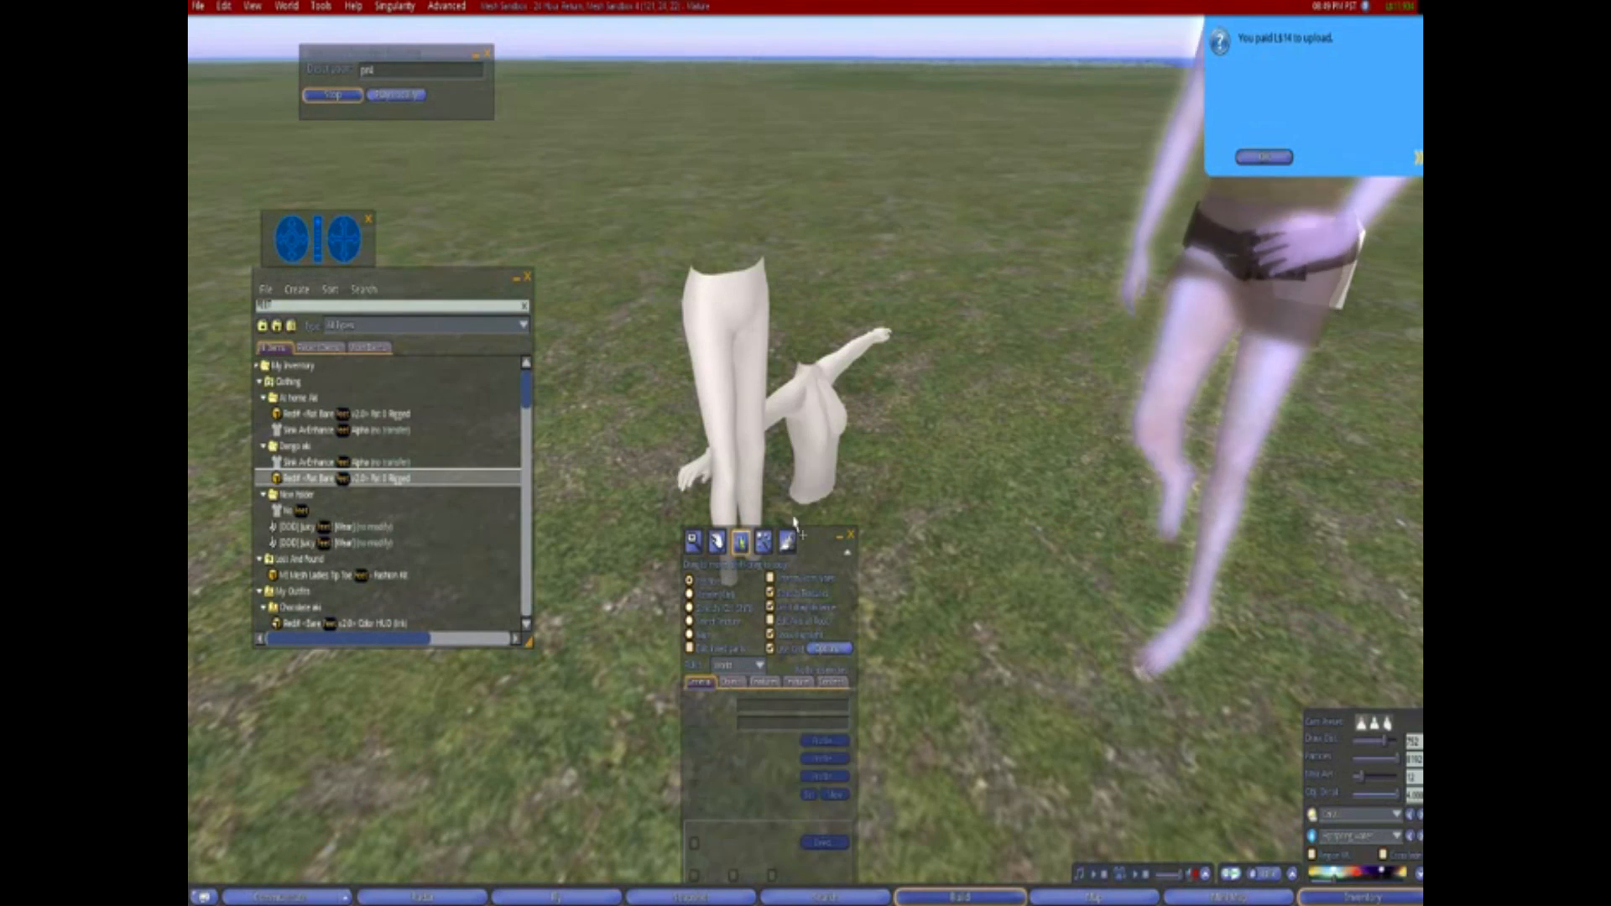
left_click(527, 277)
Tint the placed feet teal green
left_click_drag(903, 568, 628, 364, "alt")
left_click(610, 490)
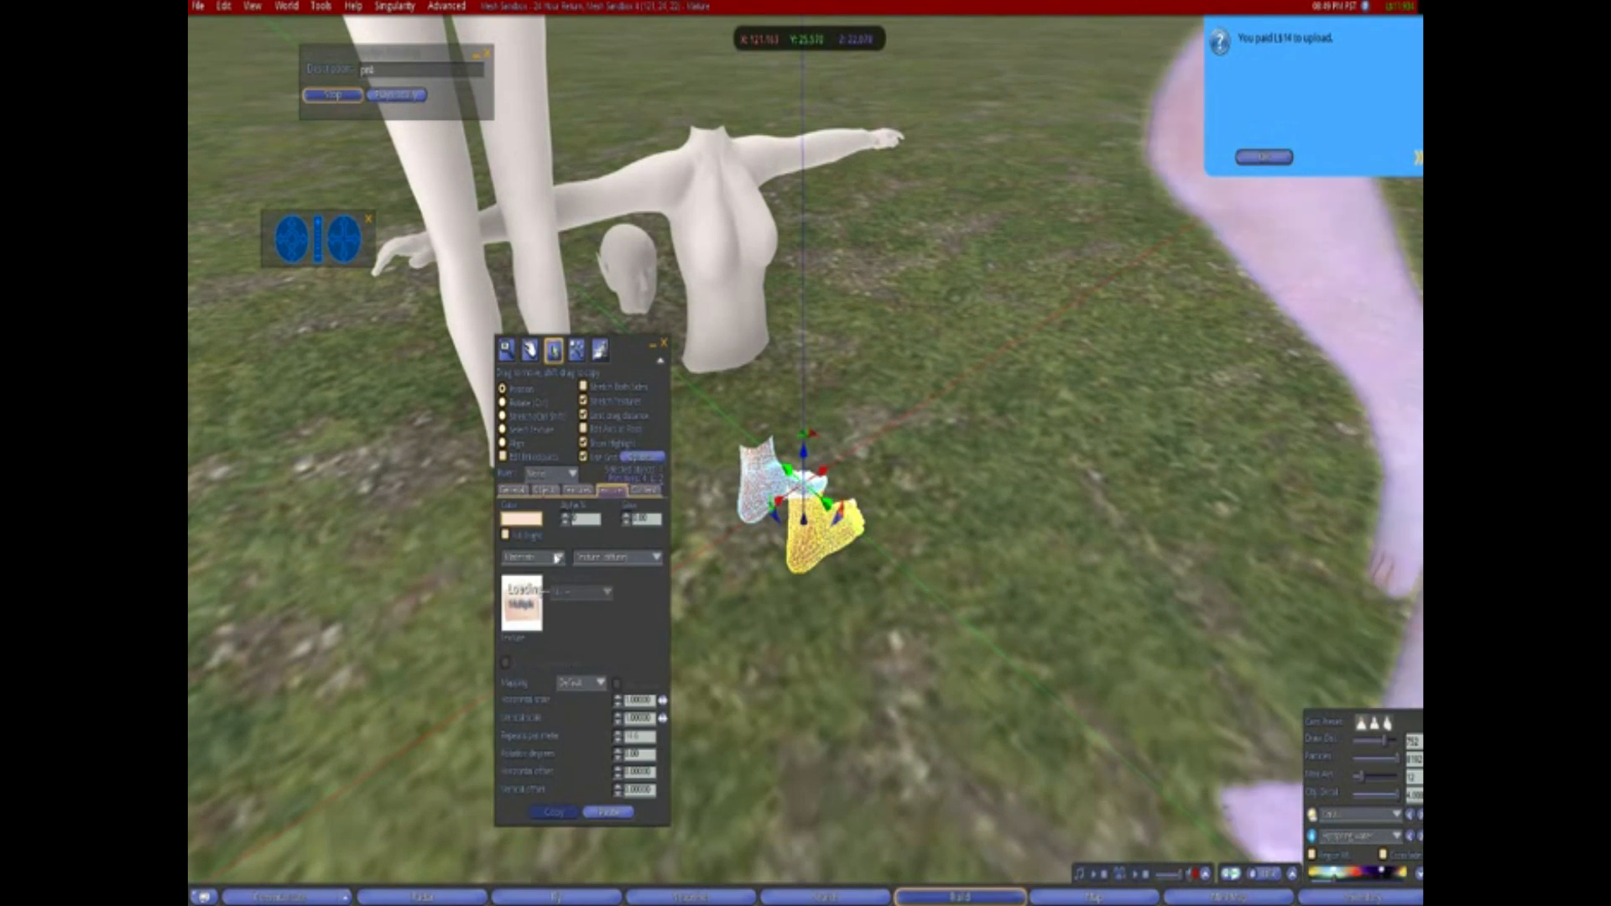
left_click(520, 520)
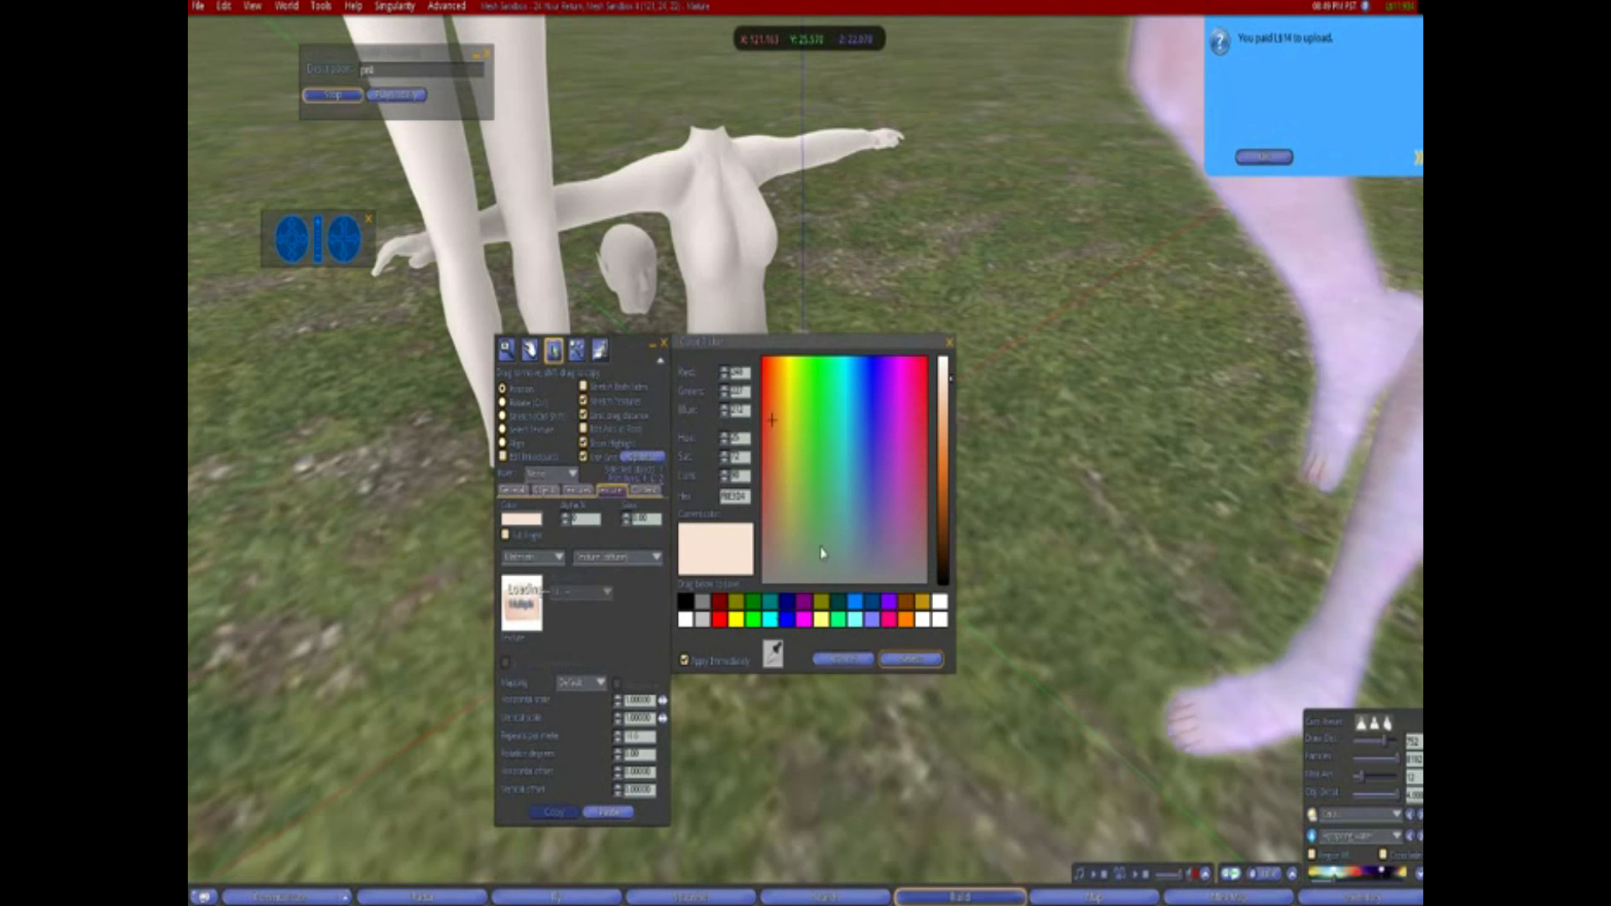
left_click(837, 437)
left_click(943, 465)
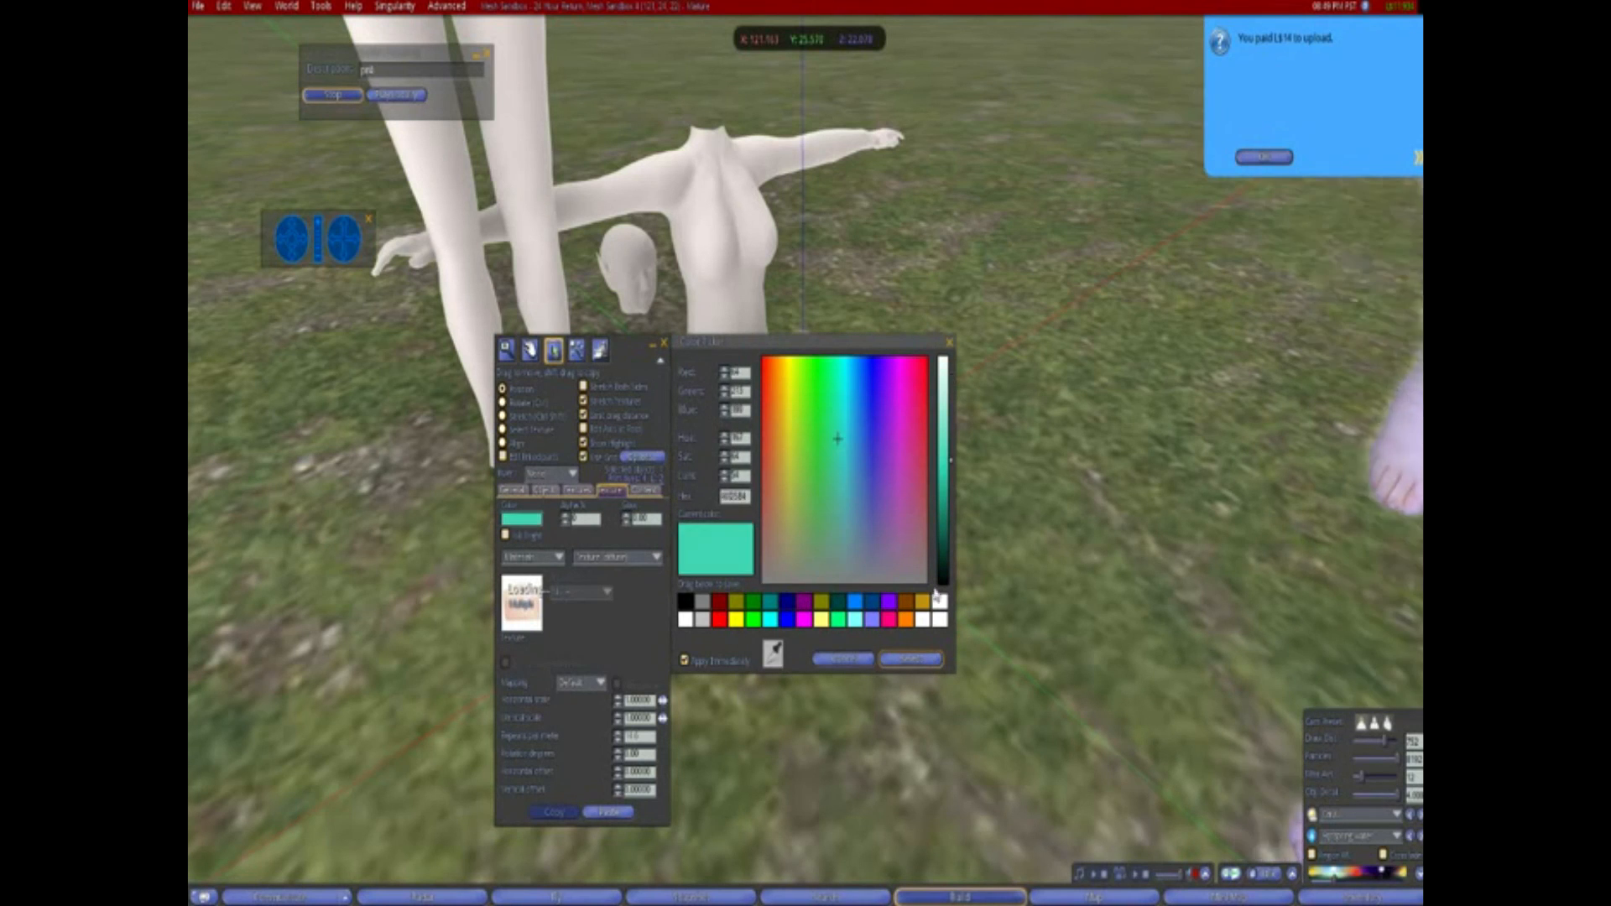
left_click(911, 660)
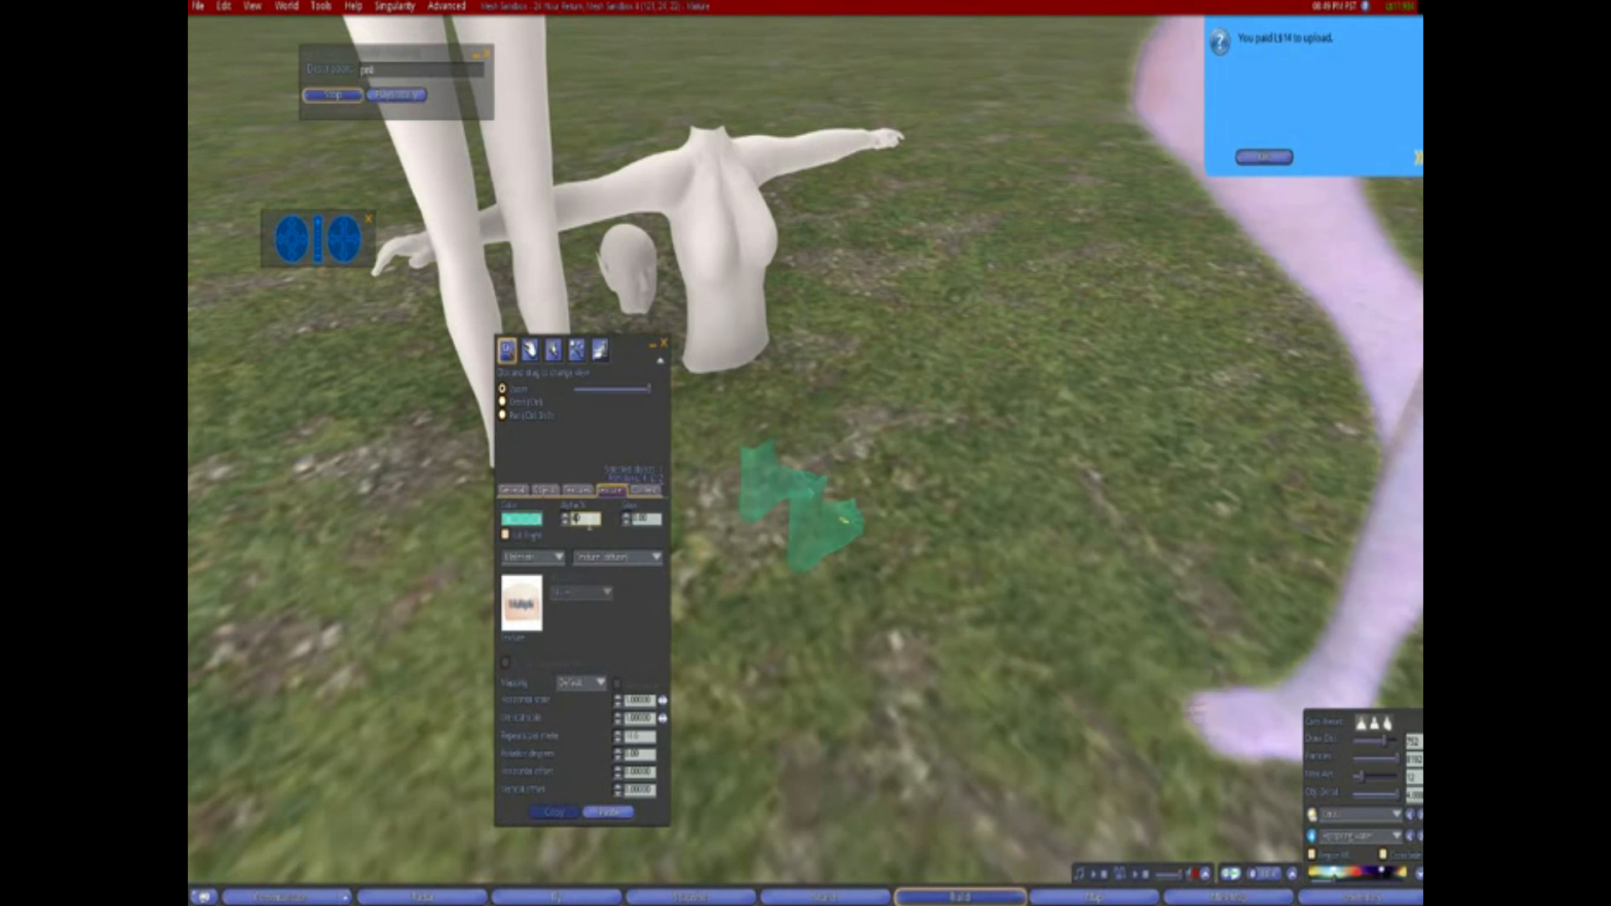
Set the transparency of the feet to 20
type("20")
key("Return")
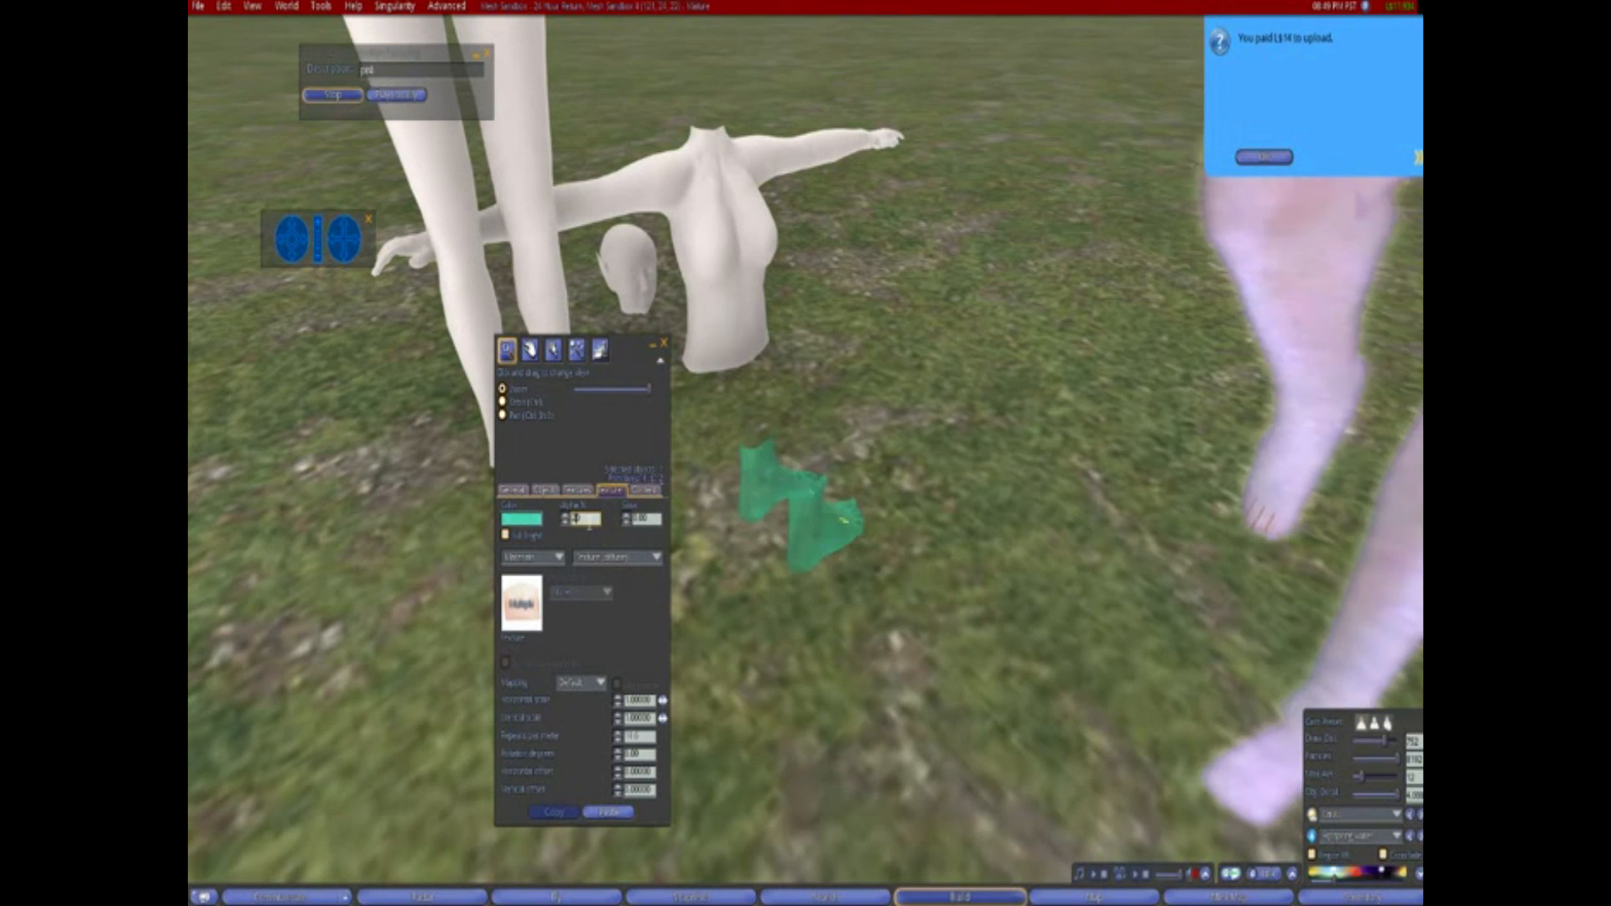
key("Return")
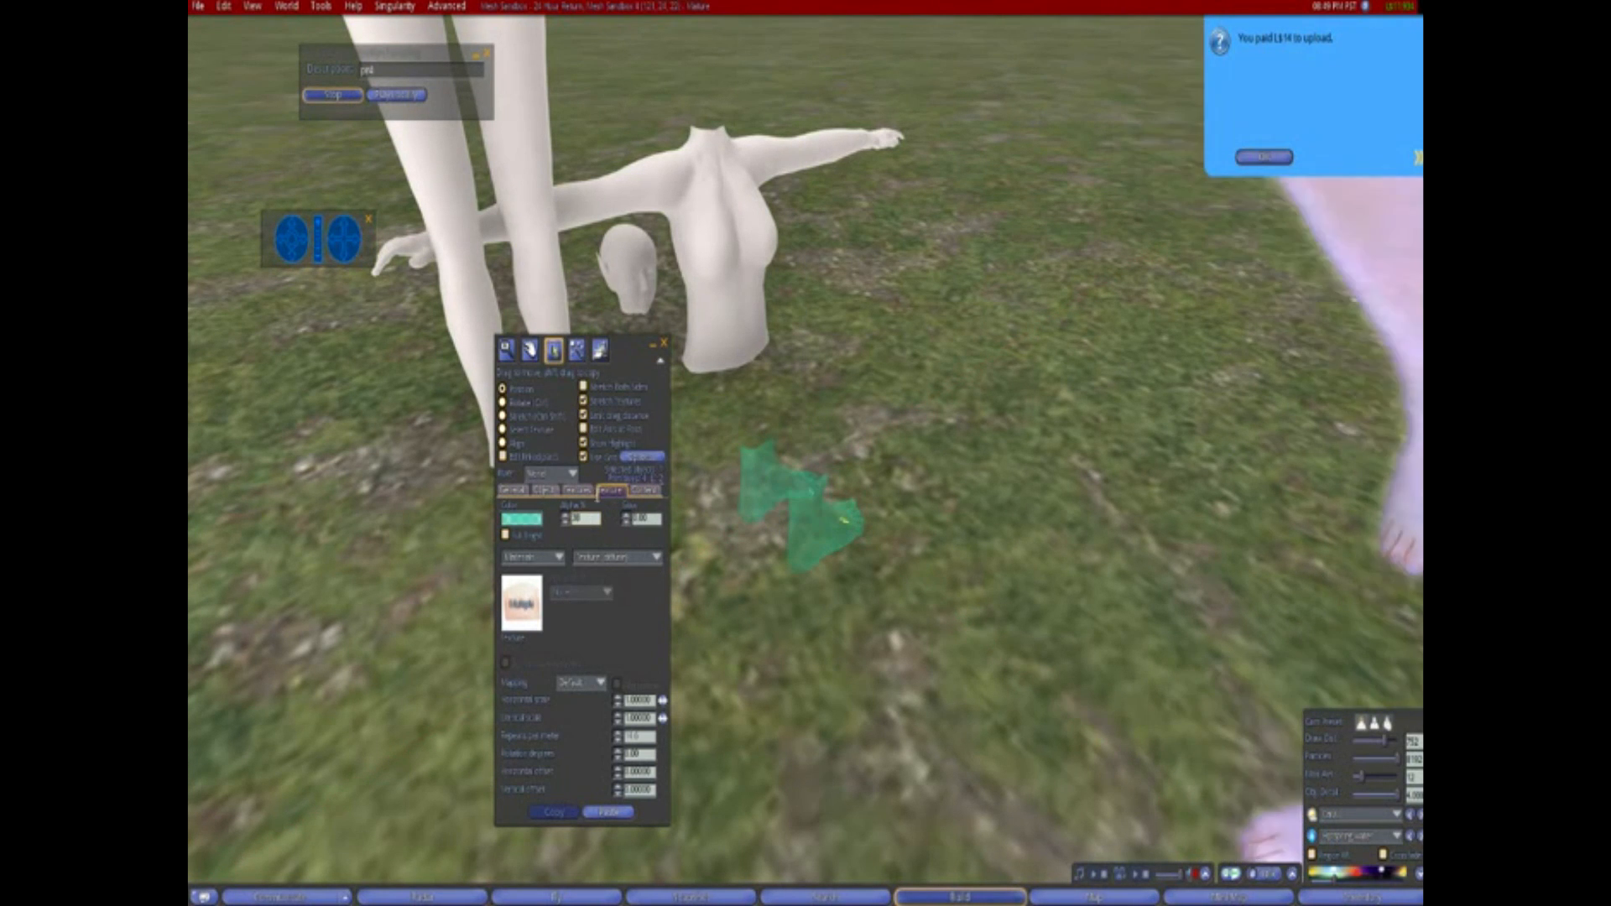
left_click(755, 520)
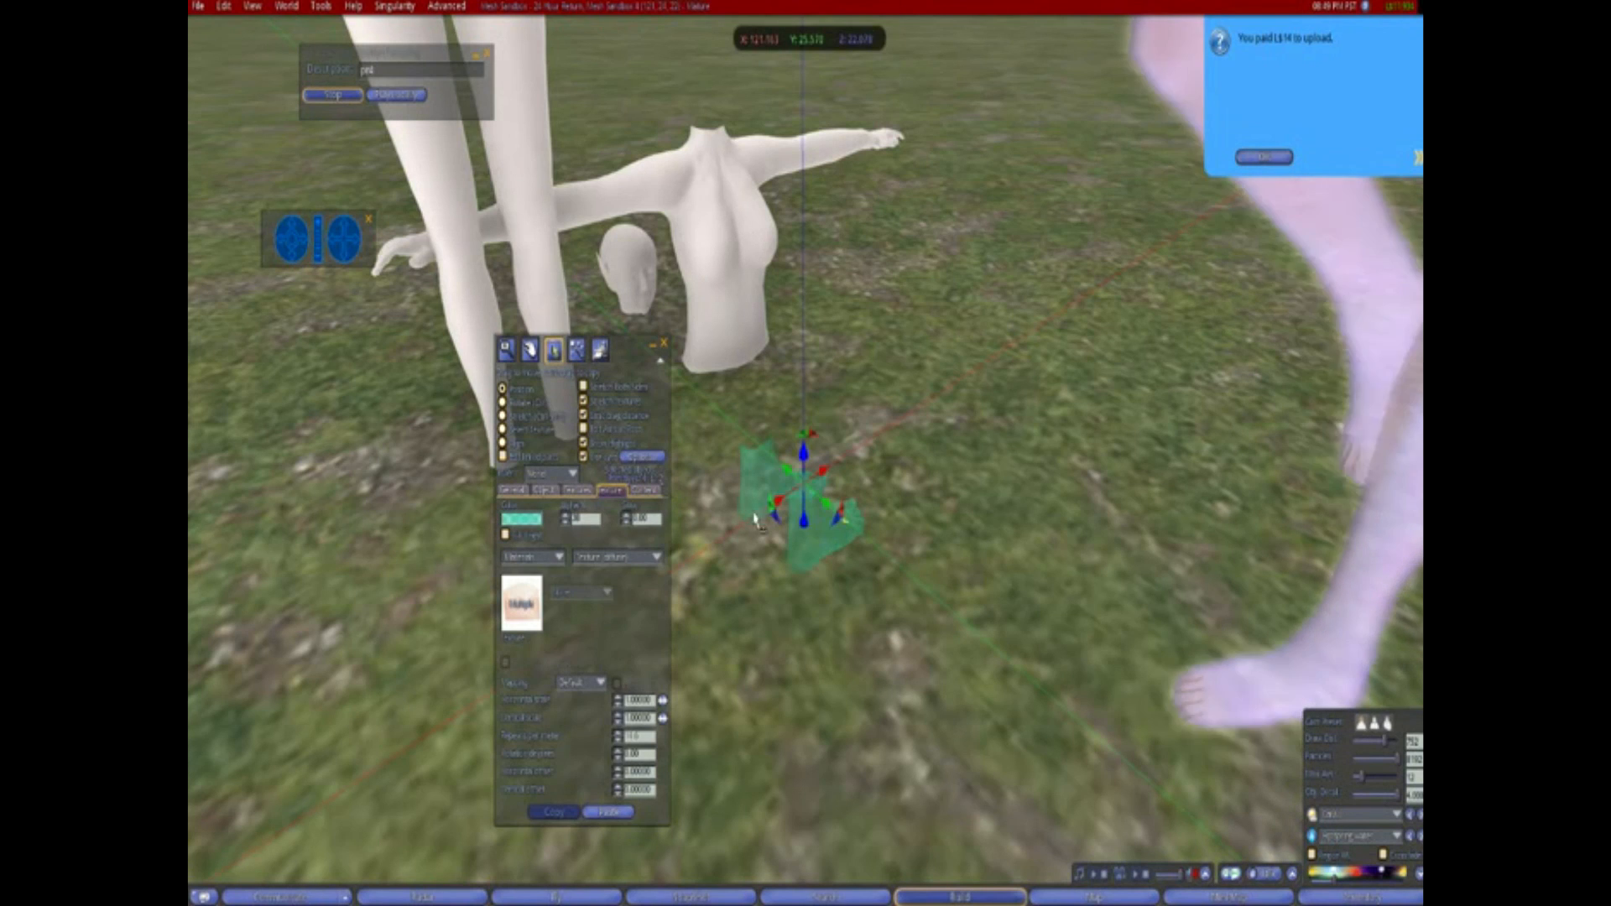
left_click(580, 519)
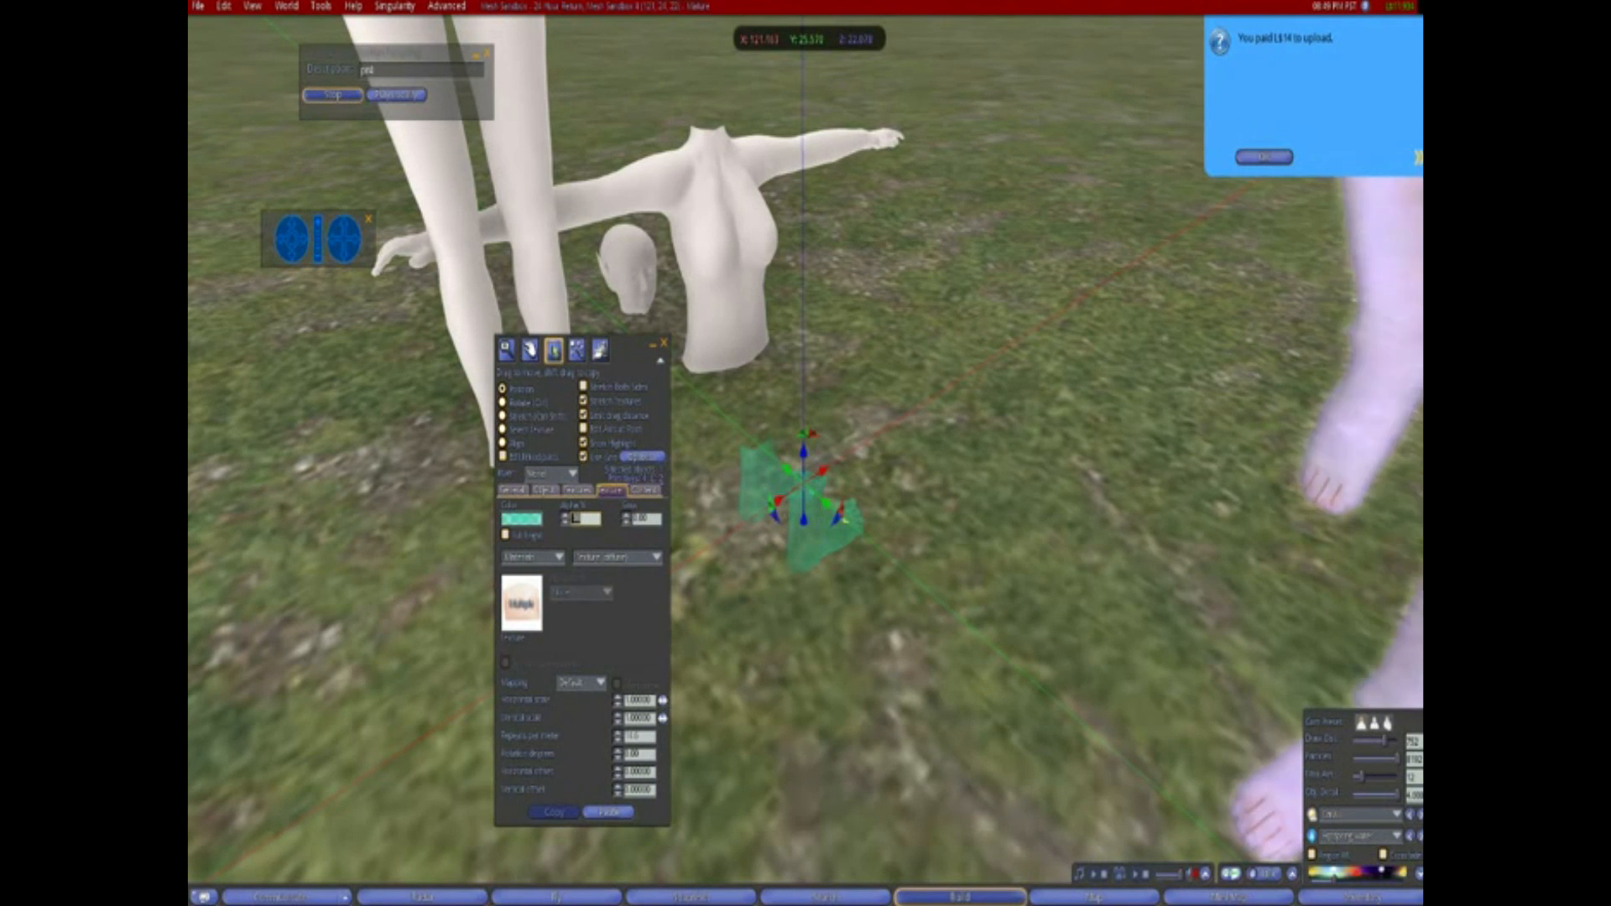
type("0")
key("Return")
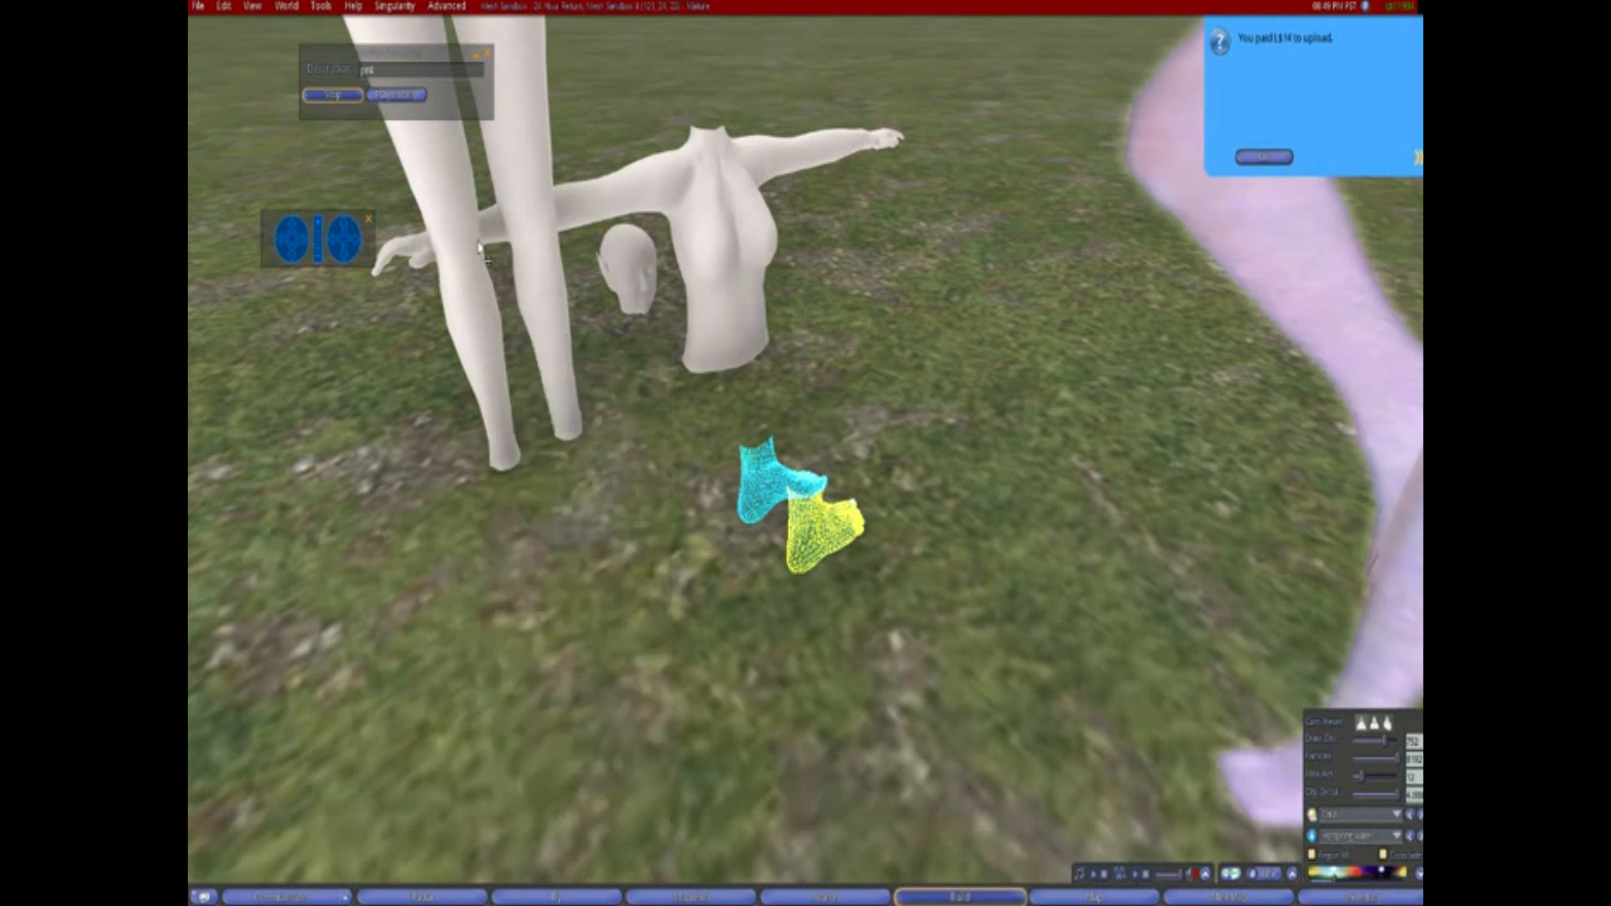
Add the upper body, head and legs to the selection and link them with the feet into one object
left_click(688, 214)
left_click(638, 252, "shift")
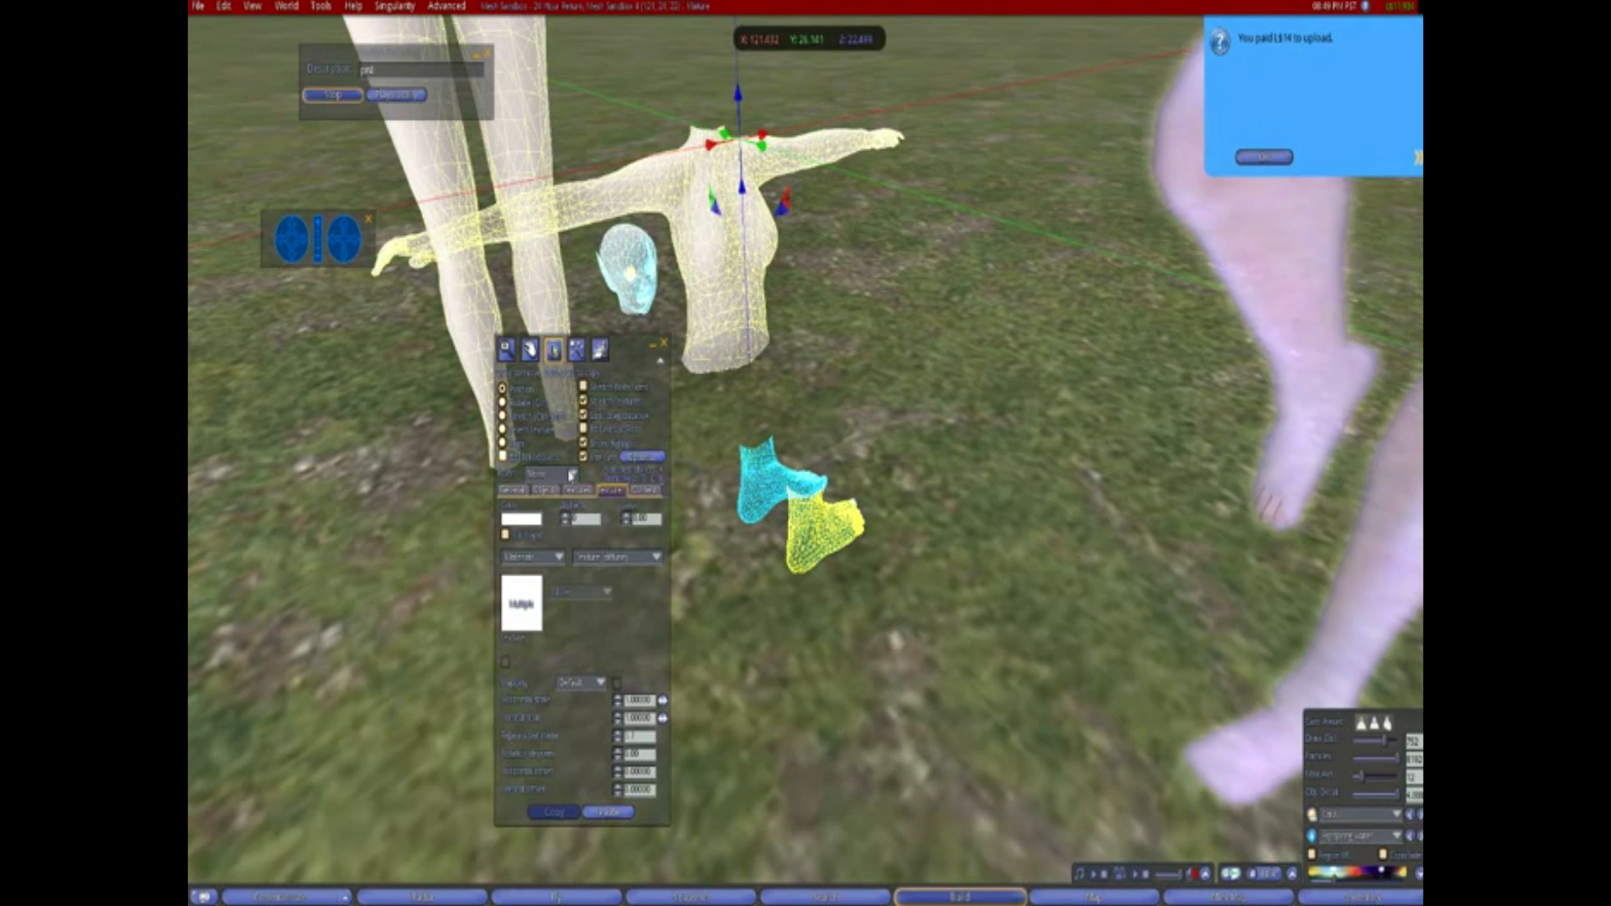
left_click(546, 490)
left_click(522, 513)
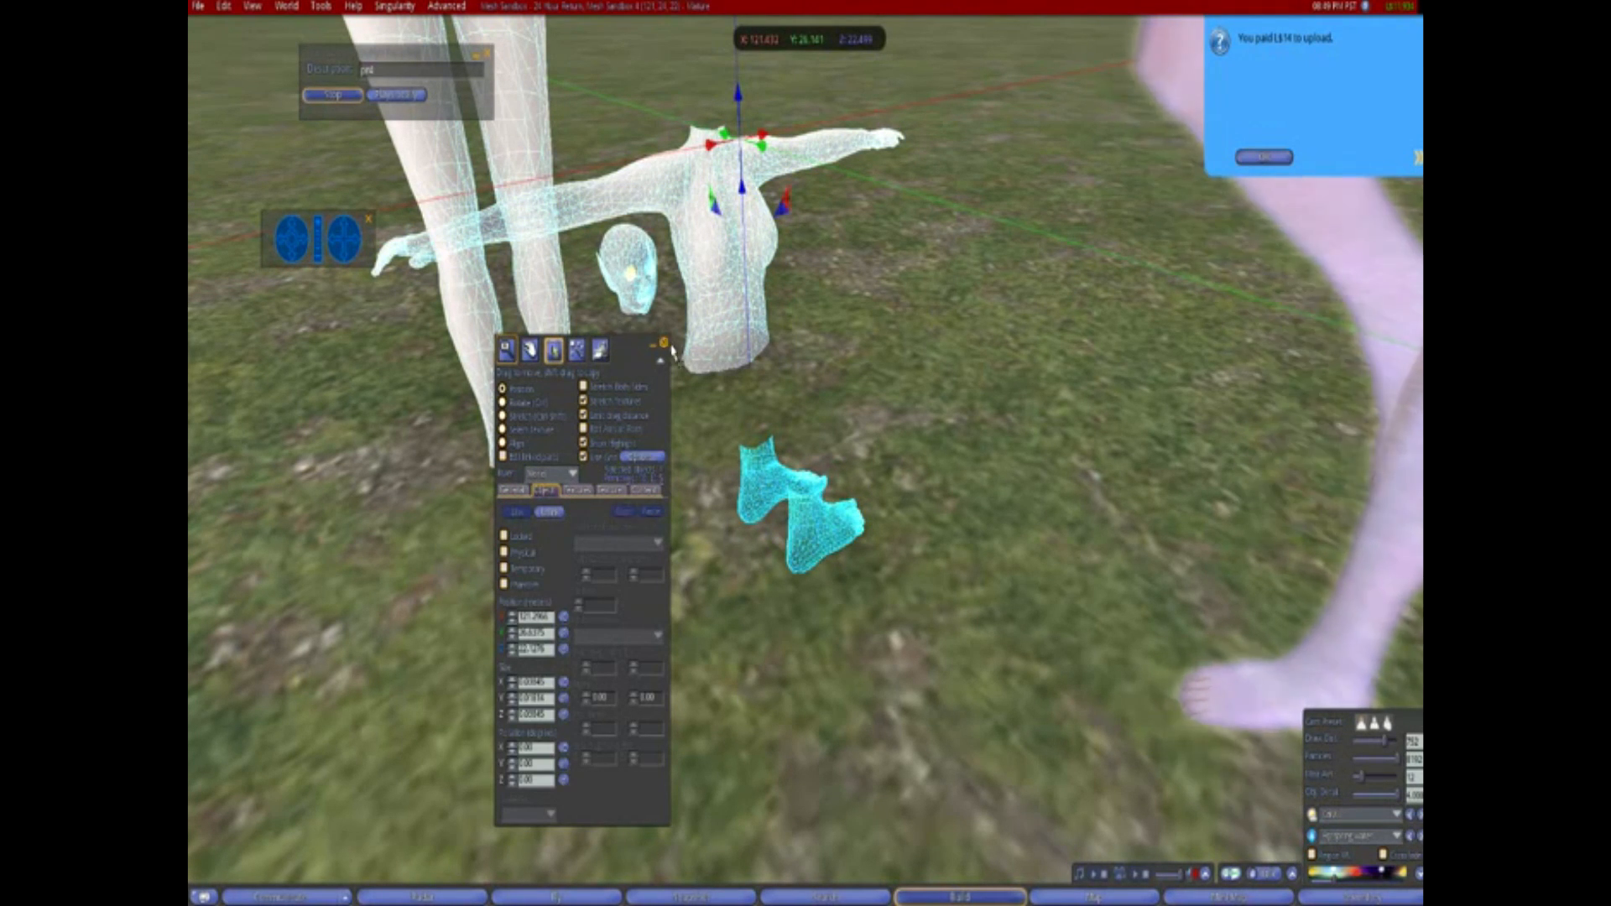
Set the transparency of the whole linked ghost body to 20
left_click(611, 489)
type("20")
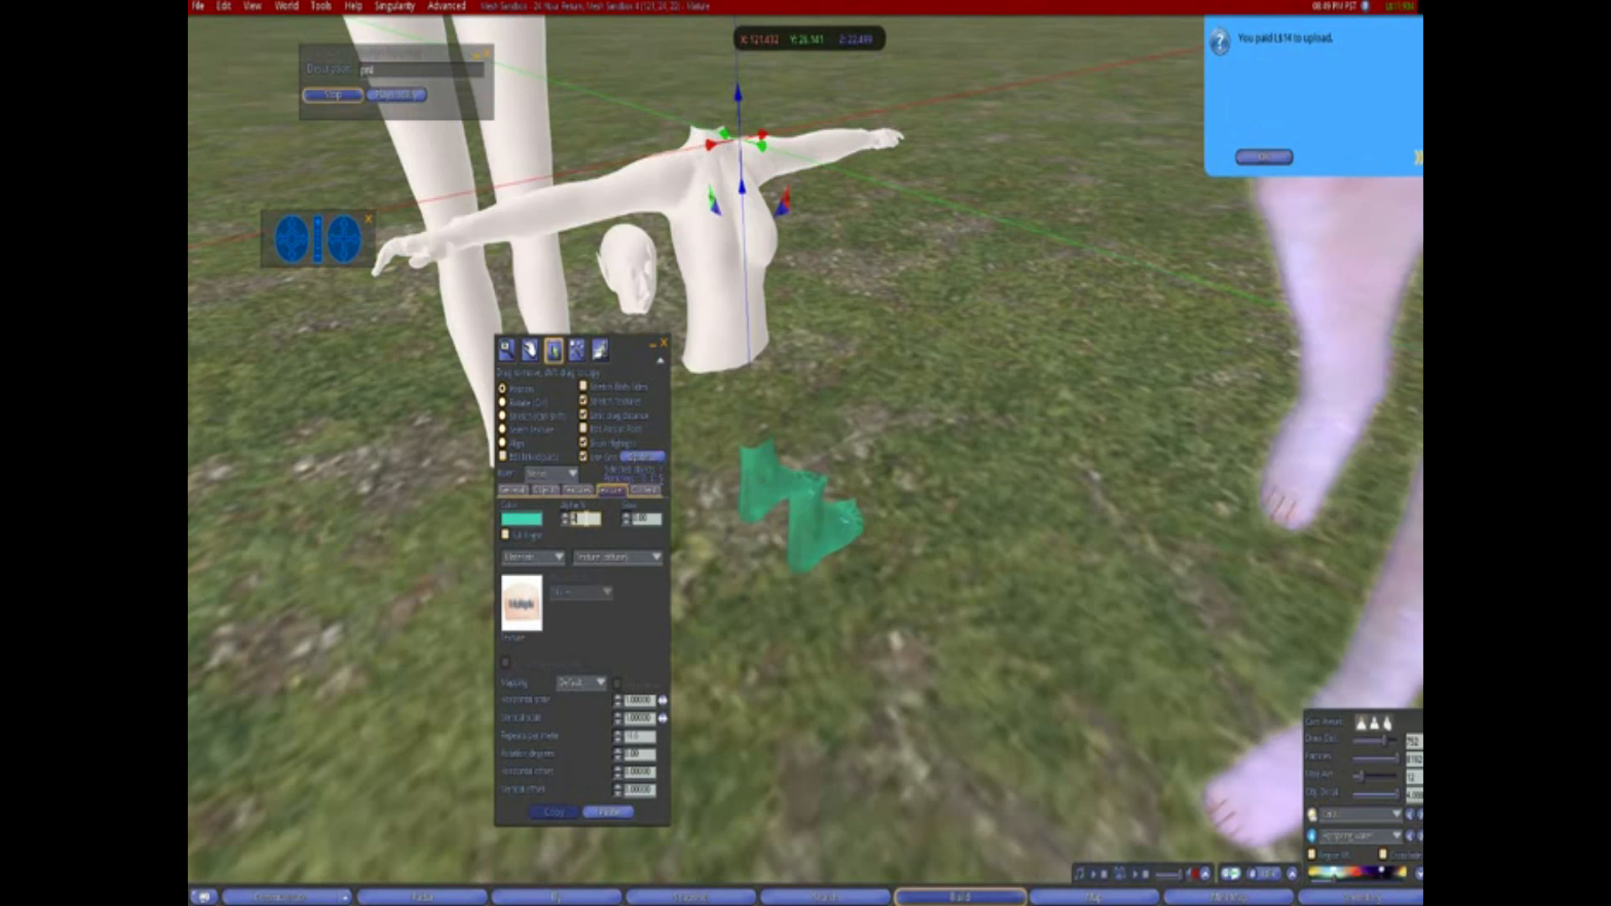
type("0")
key("Return")
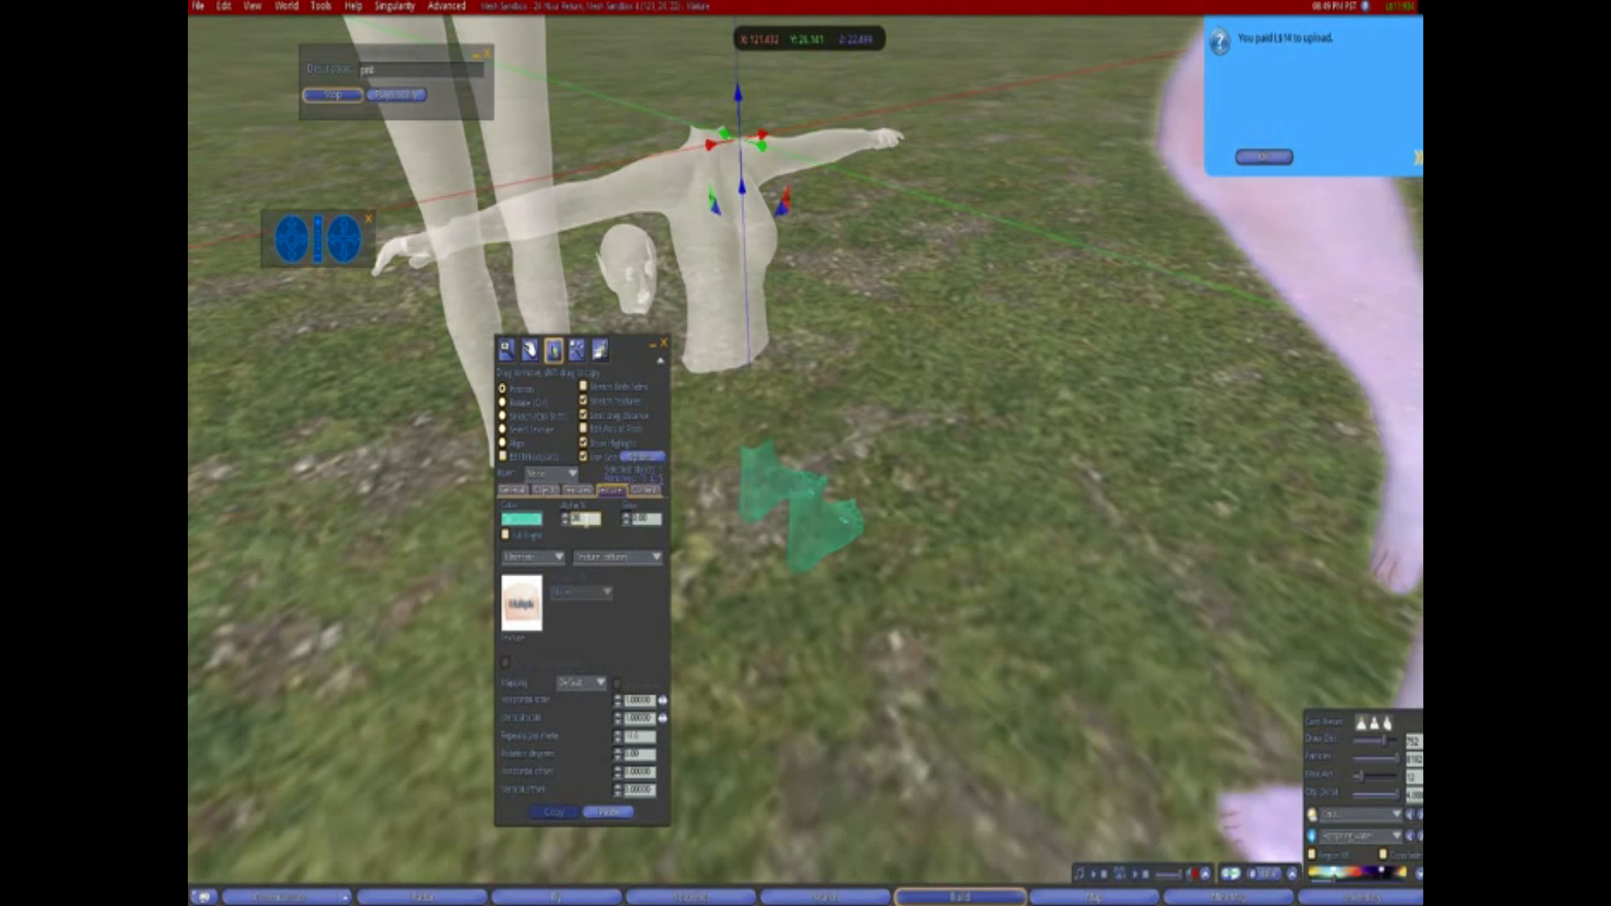
Take the linked ghost body into the inventory and open the inventory
key("Escape")
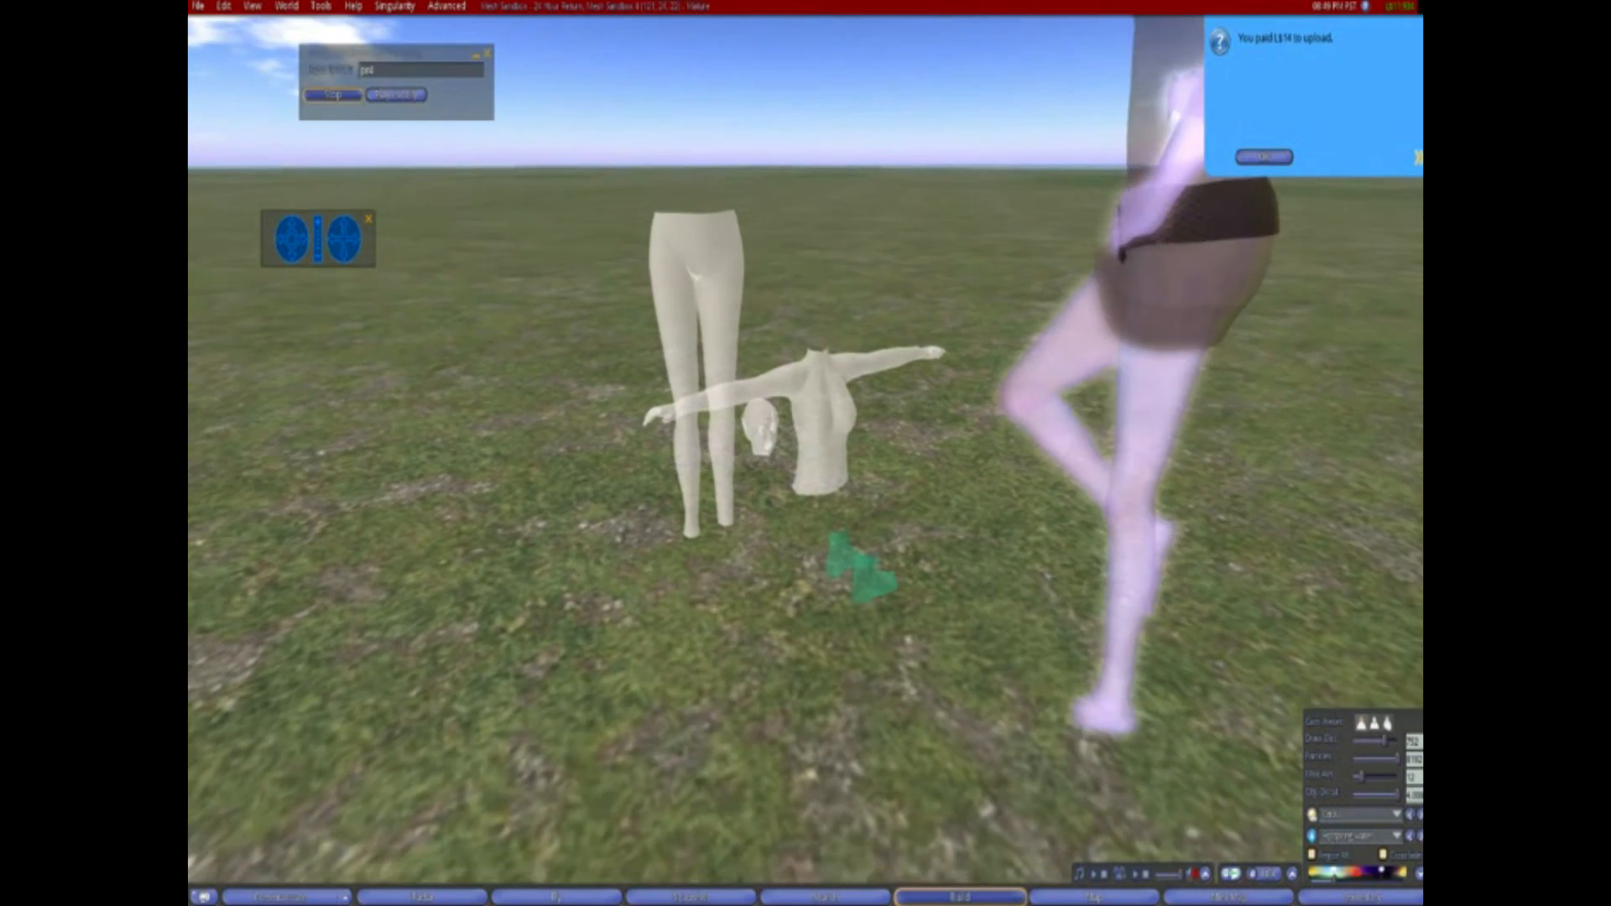
key("ctrl+b")
right_click(725, 294)
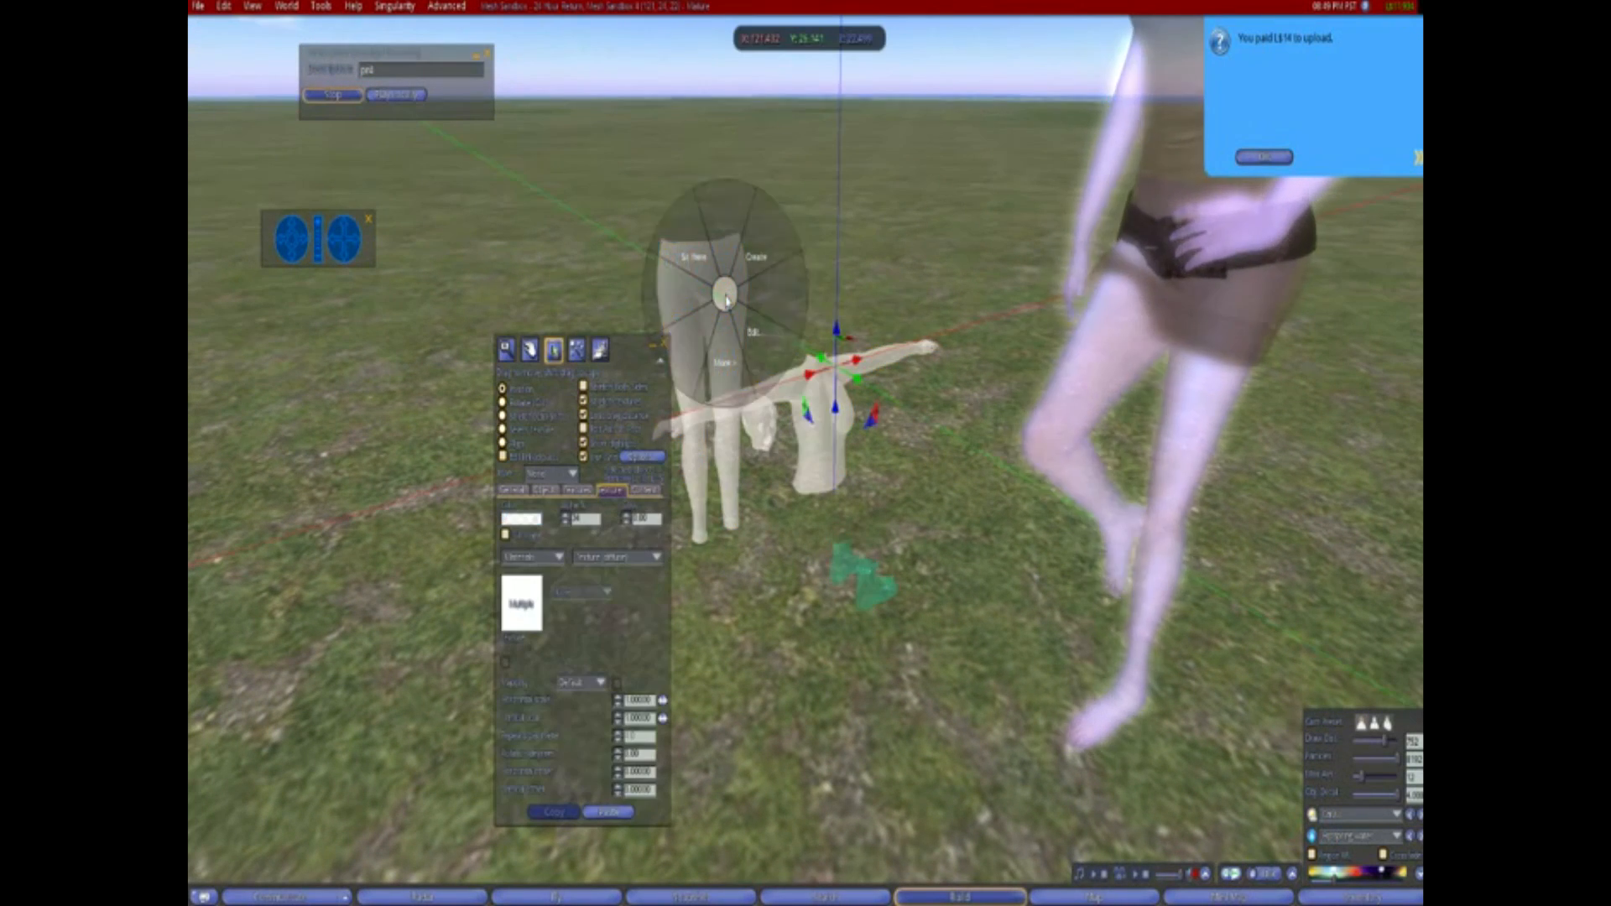
left_click(686, 306)
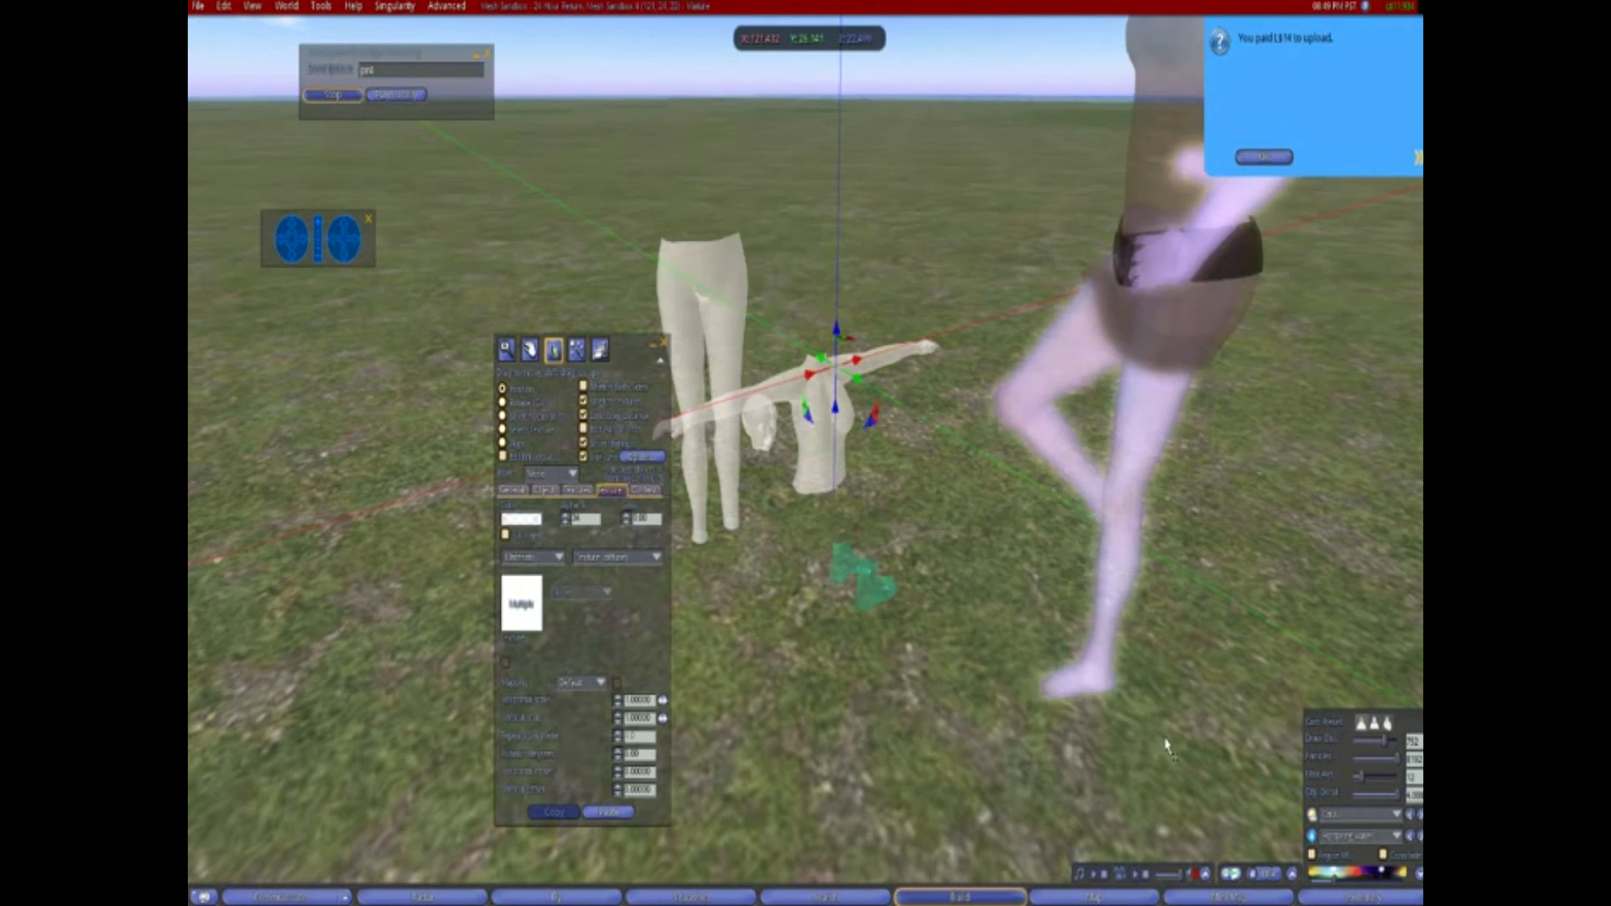
left_click(1326, 895)
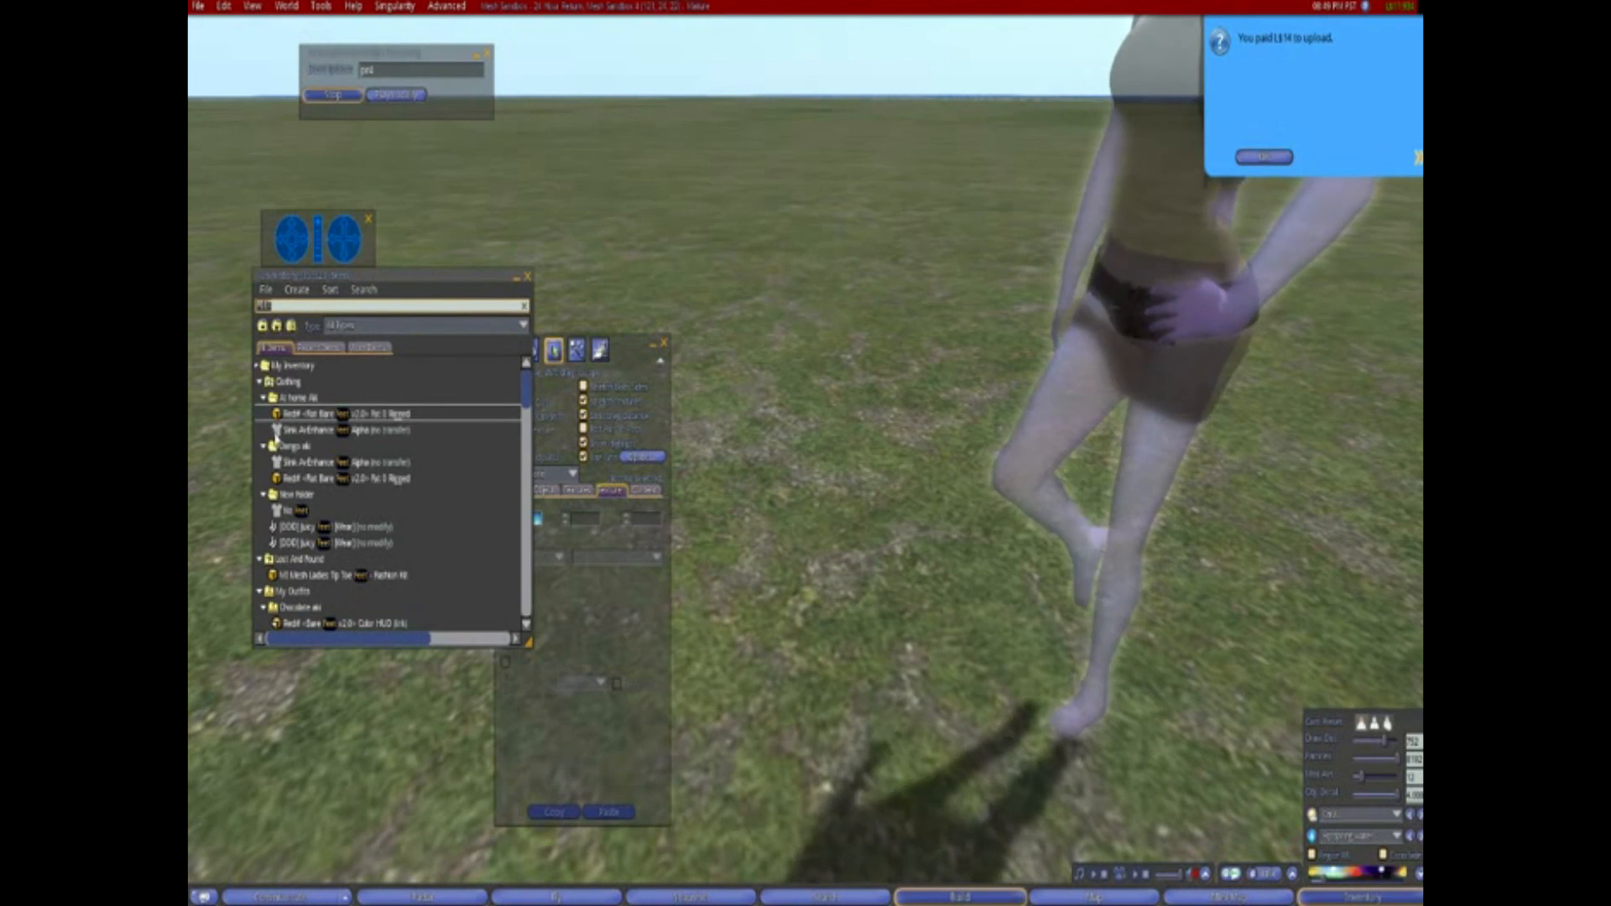
List the recent inventory items and wear the no-modify ghosthead object on the avatar
left_click(320, 348)
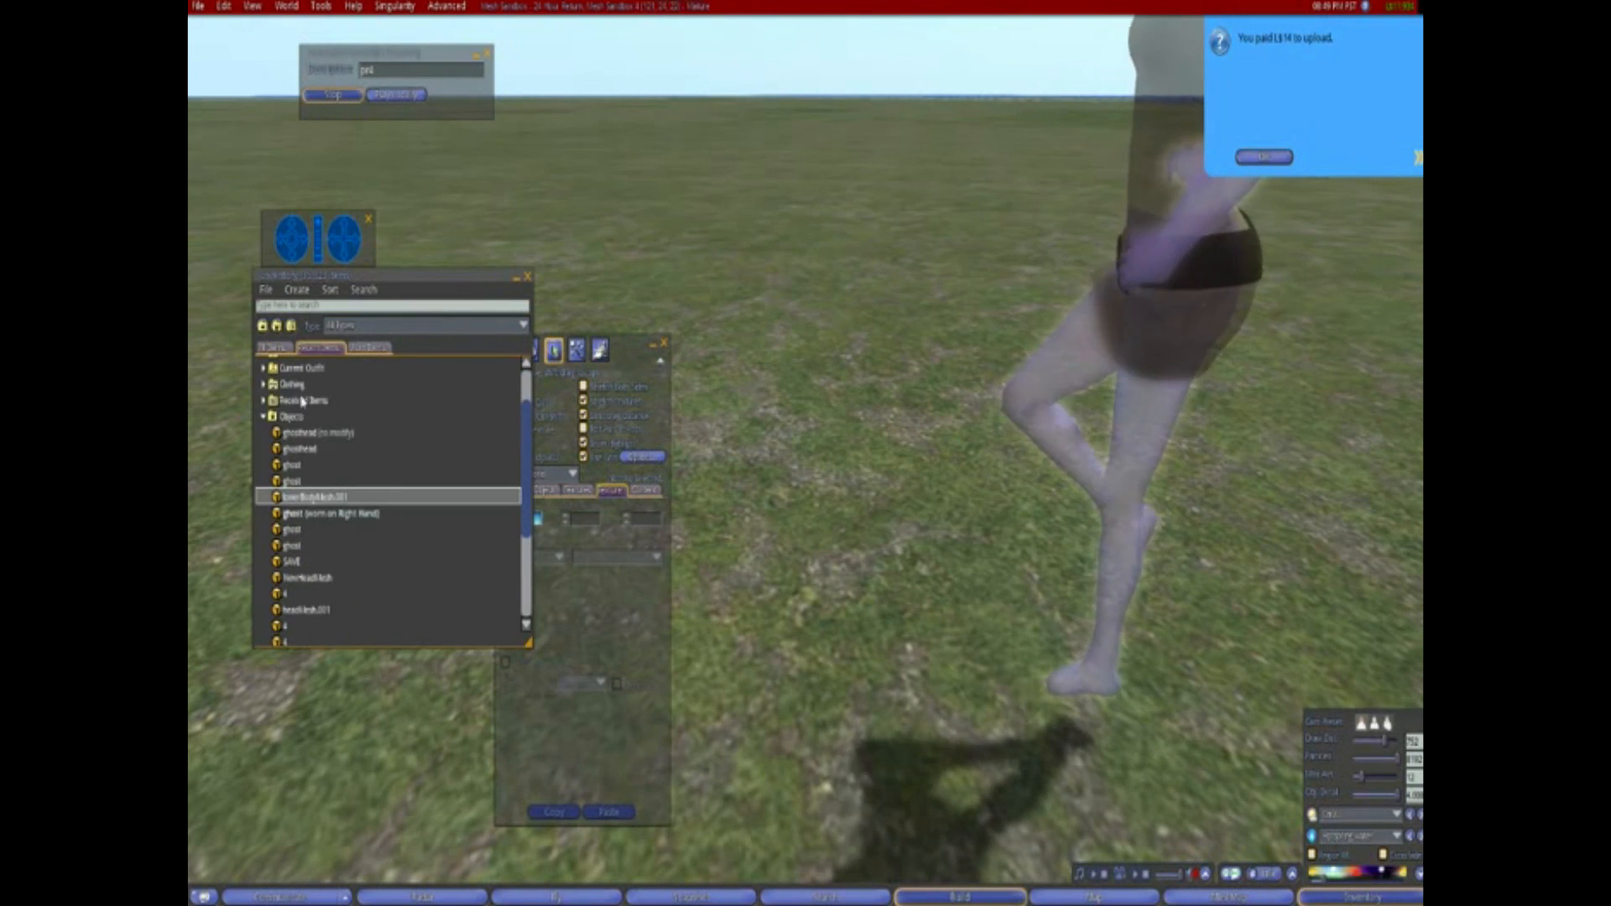
left_click(324, 512)
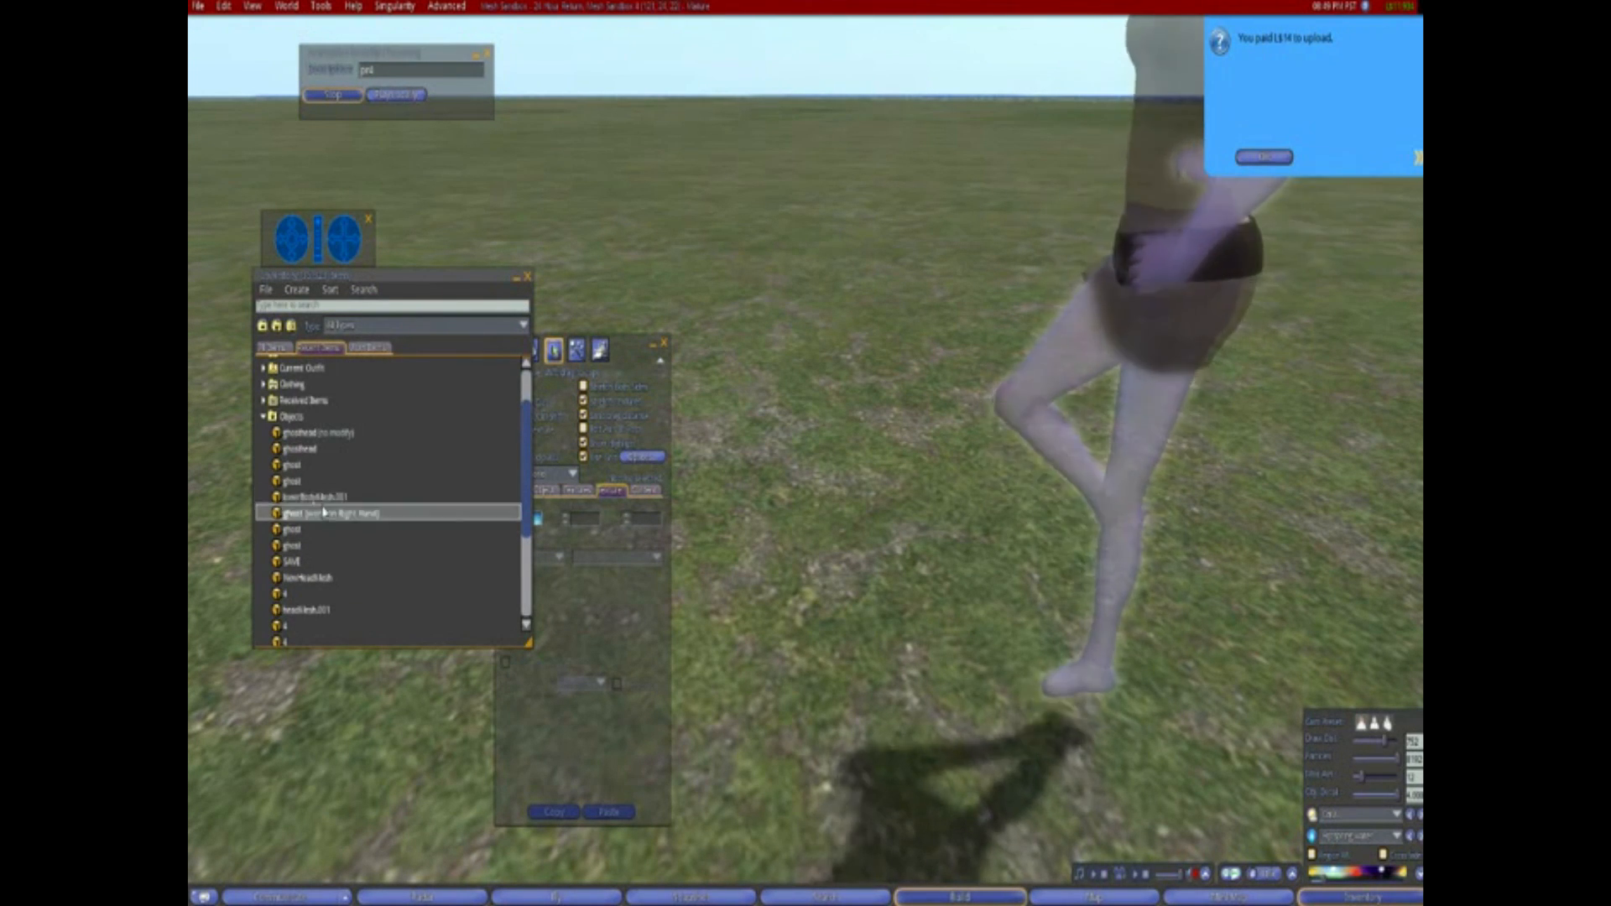
double_click(334, 433)
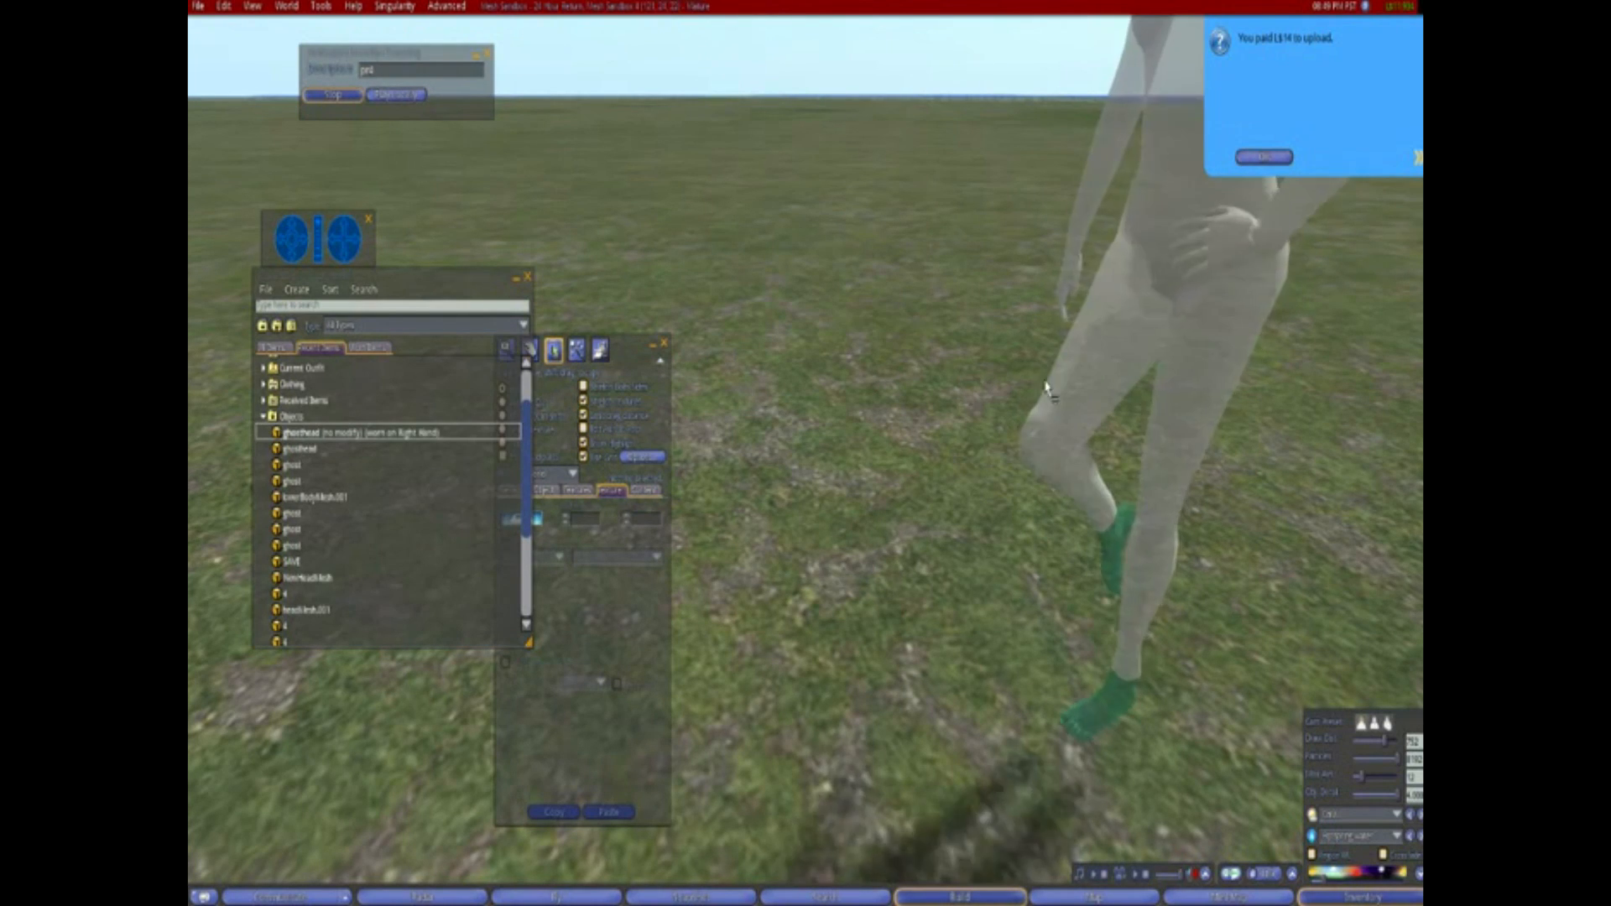
Examine the worn linked ghost body from the front, sides and back, checking the transparency of the body and feet
left_click_drag(1149, 319, 832, 531, "ctrl+alt")
left_click(788, 675, "alt")
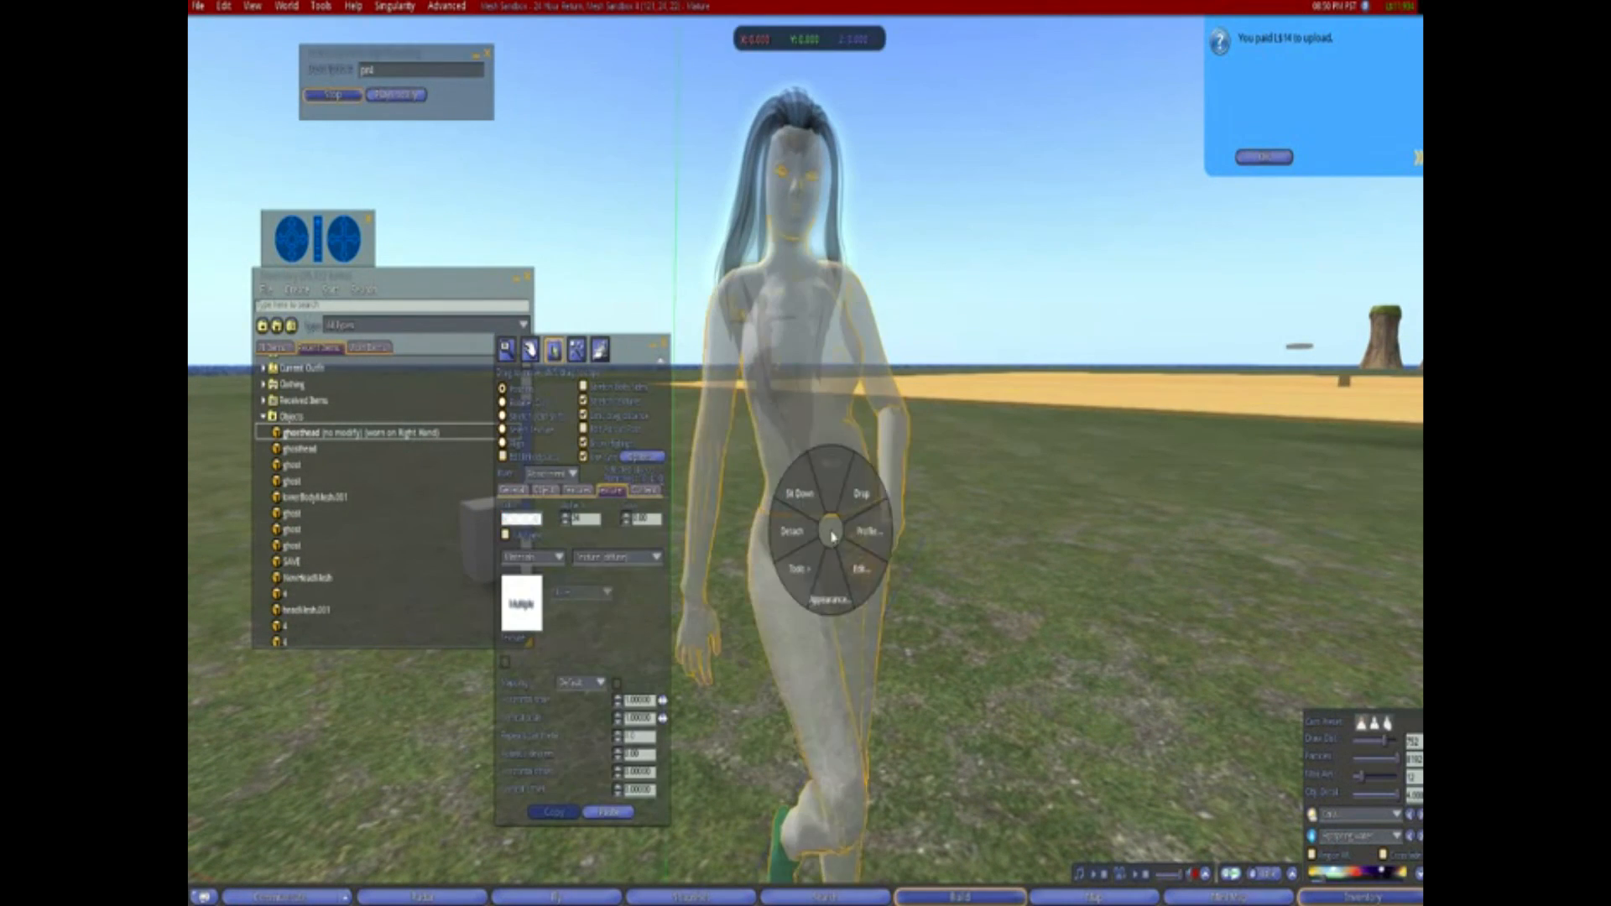
left_click_drag(773, 560, 775, 510, "alt")
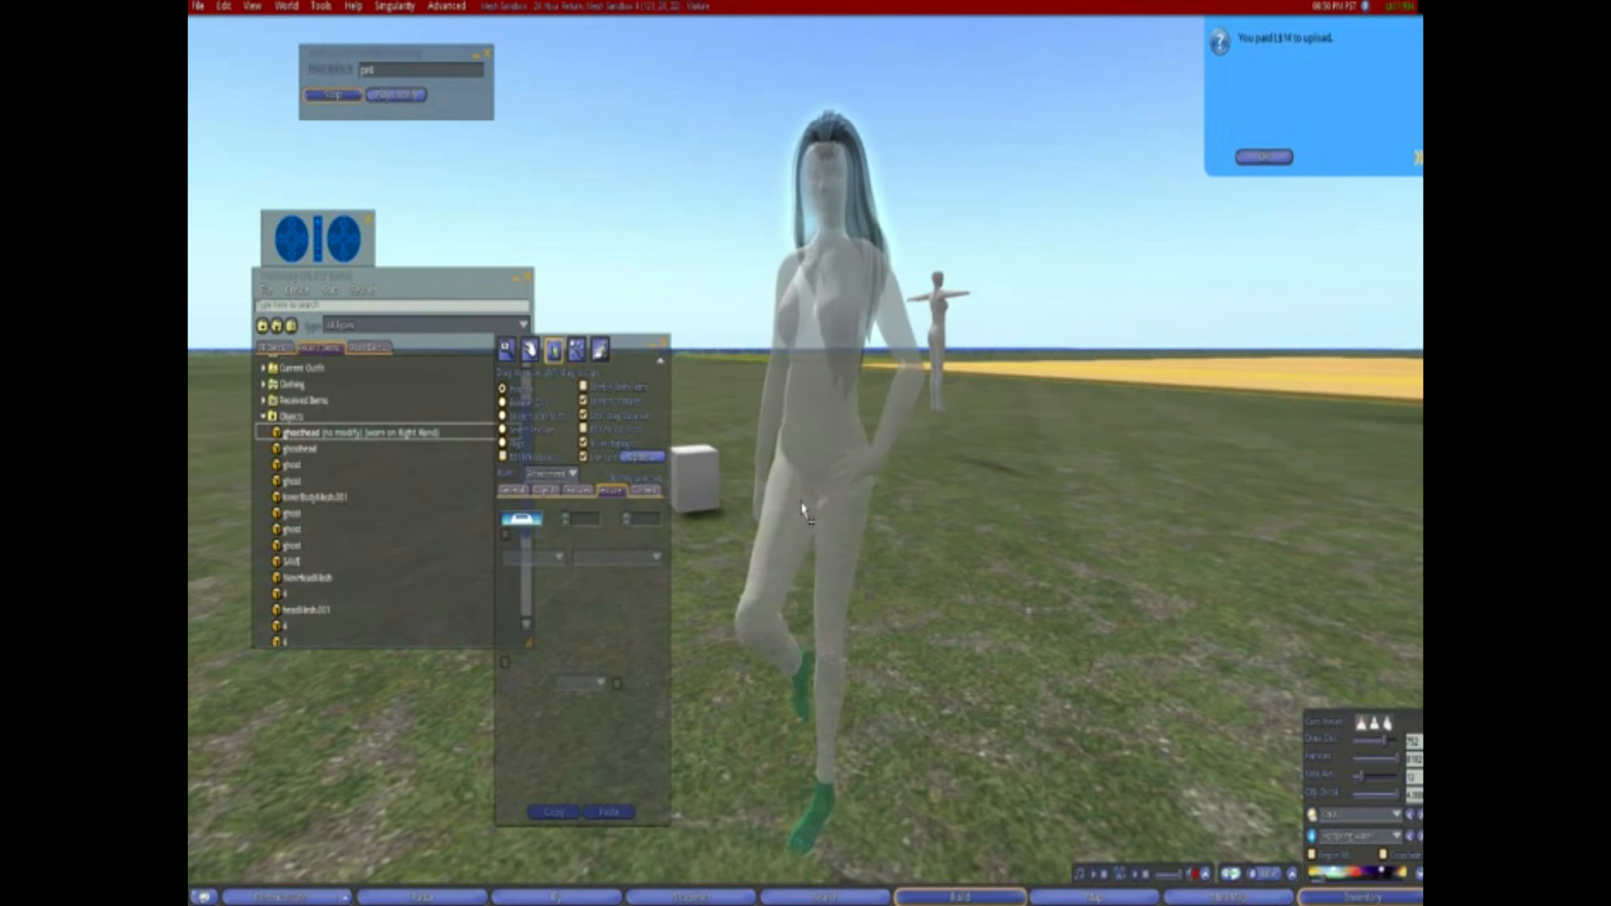
left_click_drag(813, 464, 818, 411, "alt")
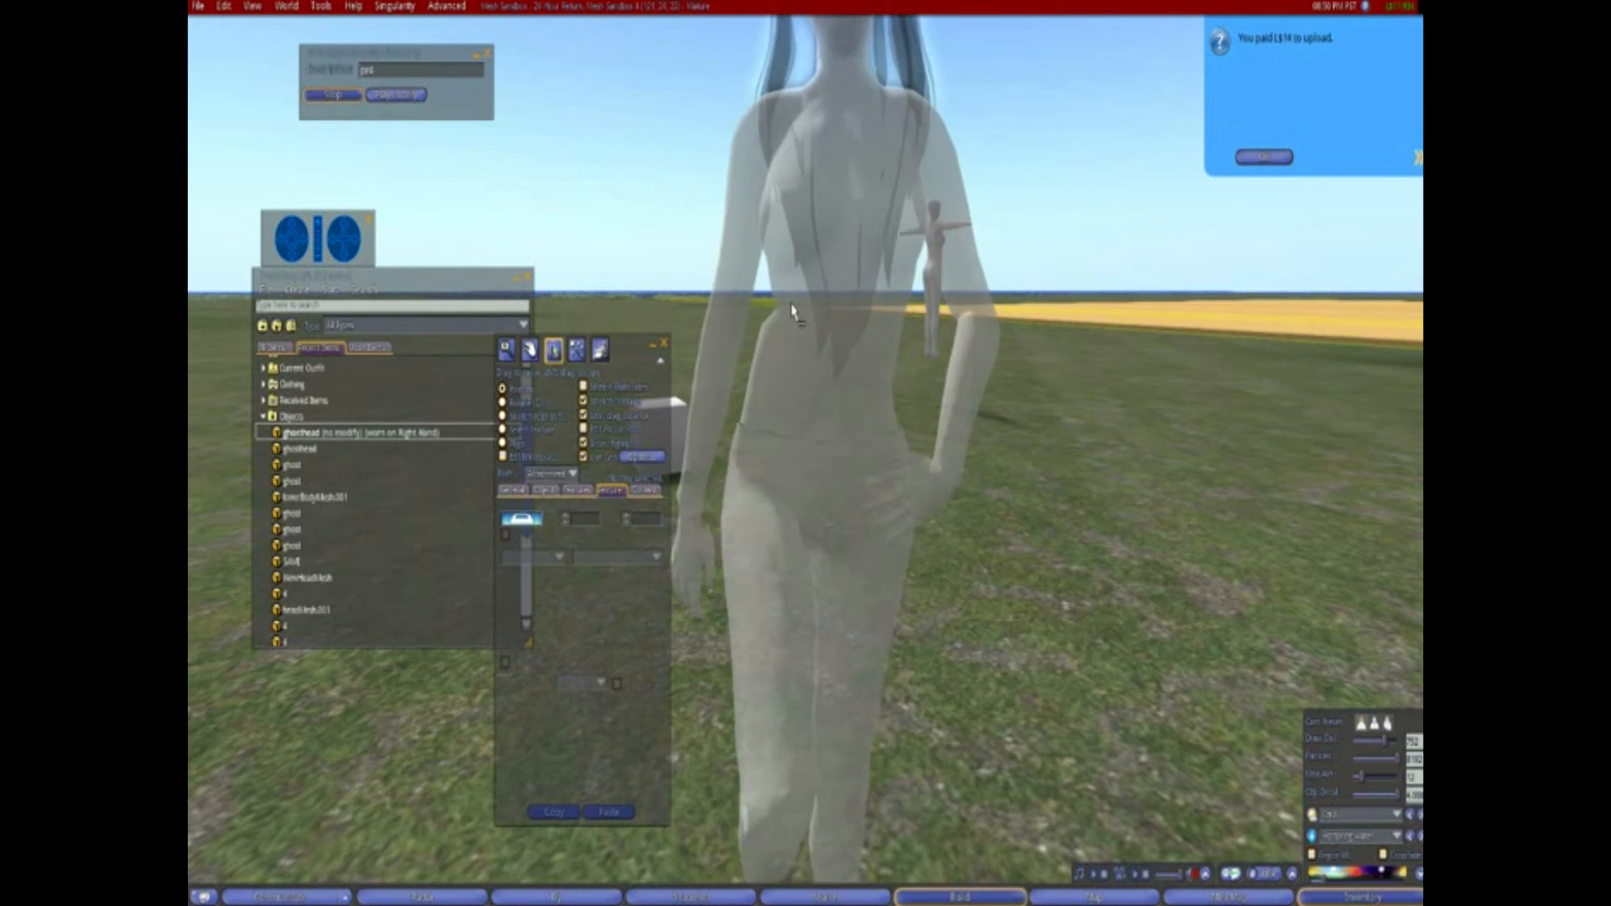
mouse_move(838, 454)
left_mouse_down("alt")
mouse_move(923, 512)
mouse_move(1066, 508)
mouse_move(1091, 554)
mouse_move(1225, 537)
mouse_move(1058, 491)
mouse_move(889, 478)
mouse_move(881, 369)
mouse_move(802, 444)
mouse_move(805, 470)
mouse_move(809, 454)
left_mouse_up("alt")
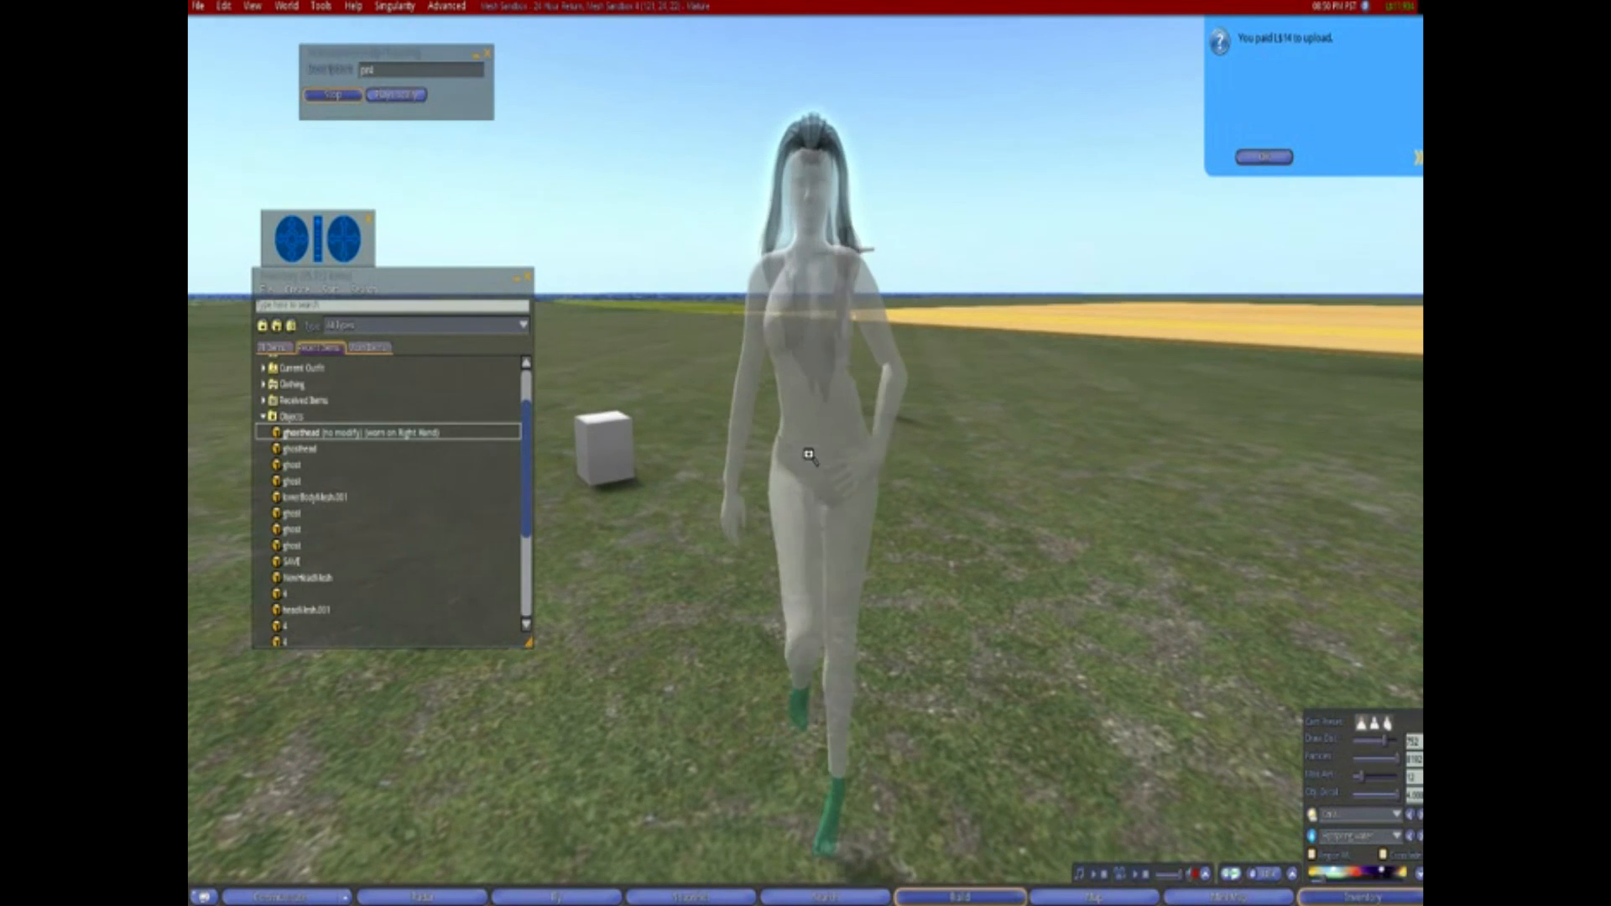
key("alt")
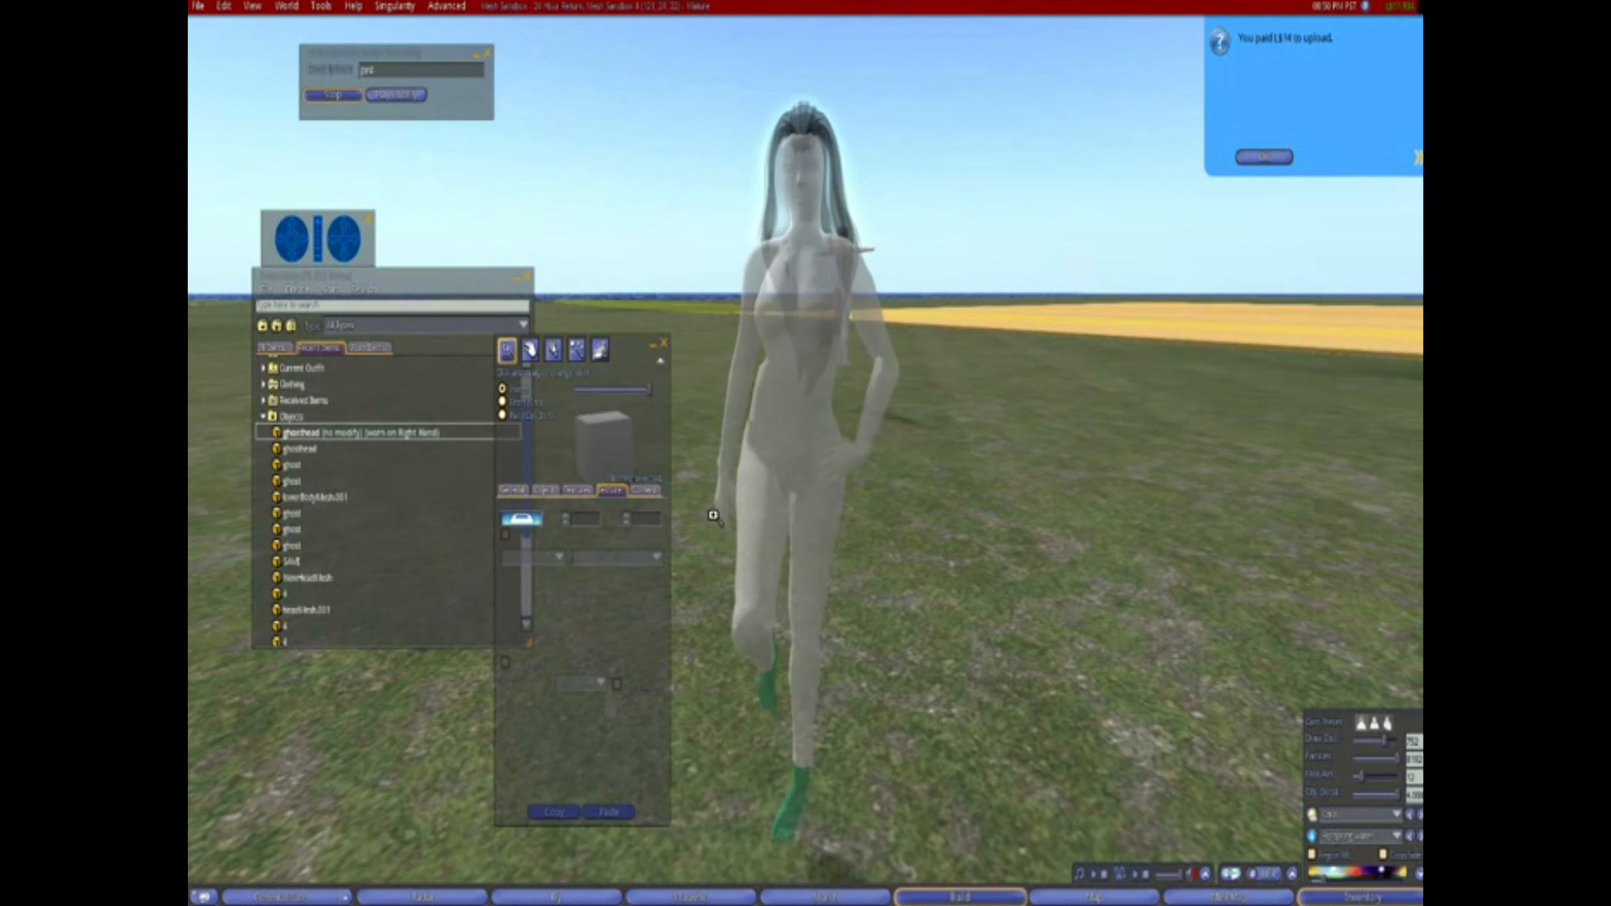
mouse_move(812, 481)
left_mouse_down("alt")
mouse_move(826, 475)
mouse_move(814, 504)
mouse_move(808, 419)
mouse_move(810, 455)
left_mouse_up("alt")
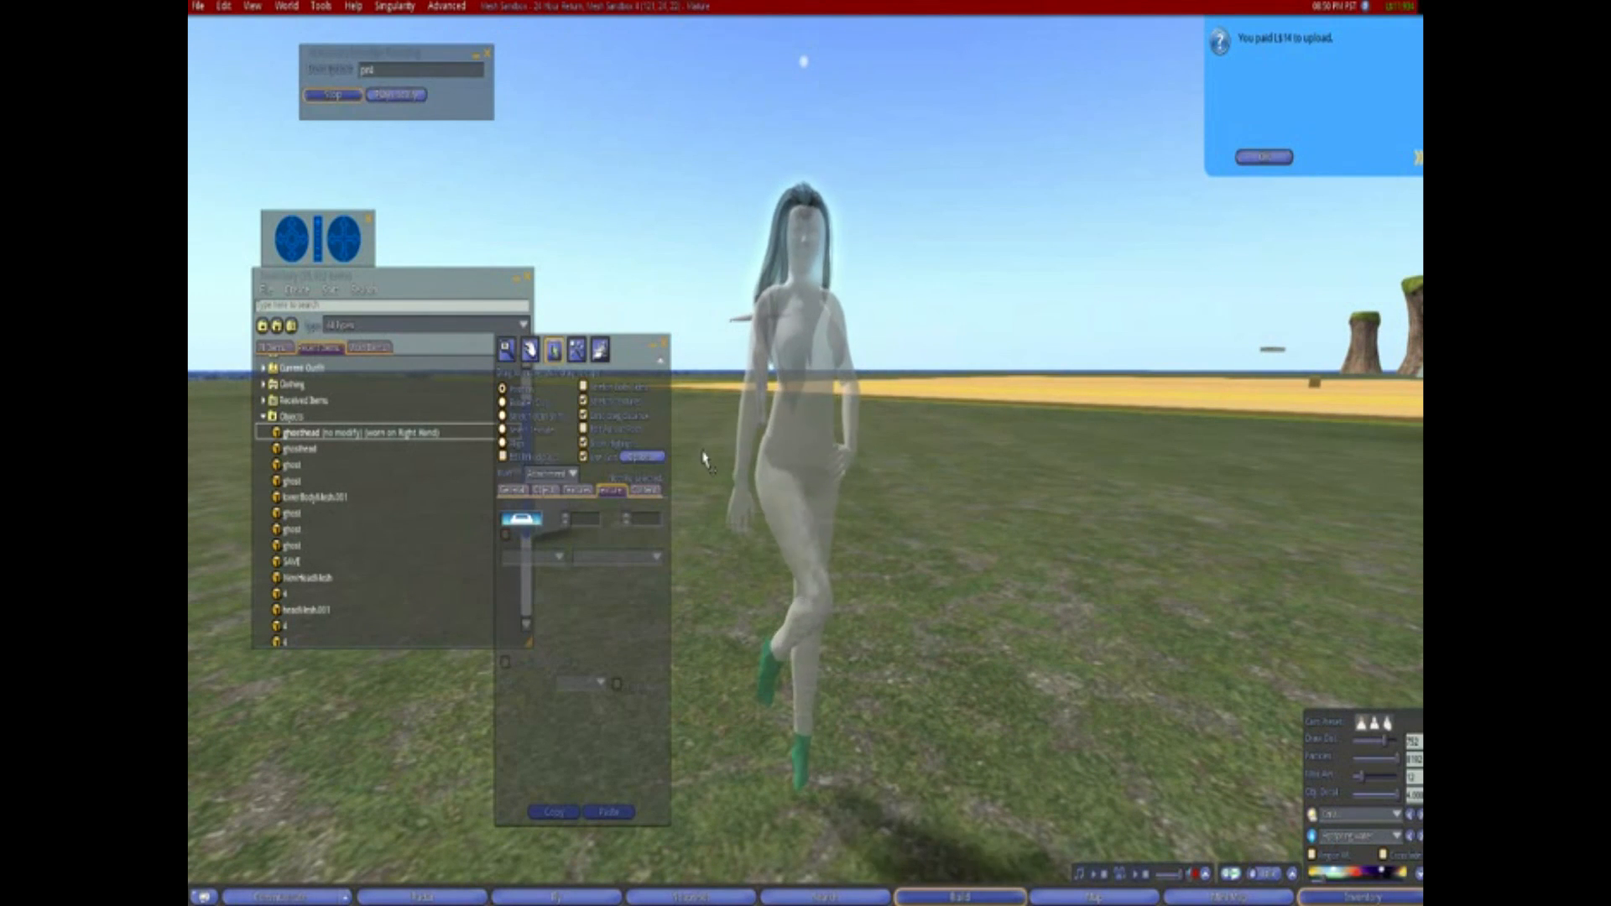
key("Escape")
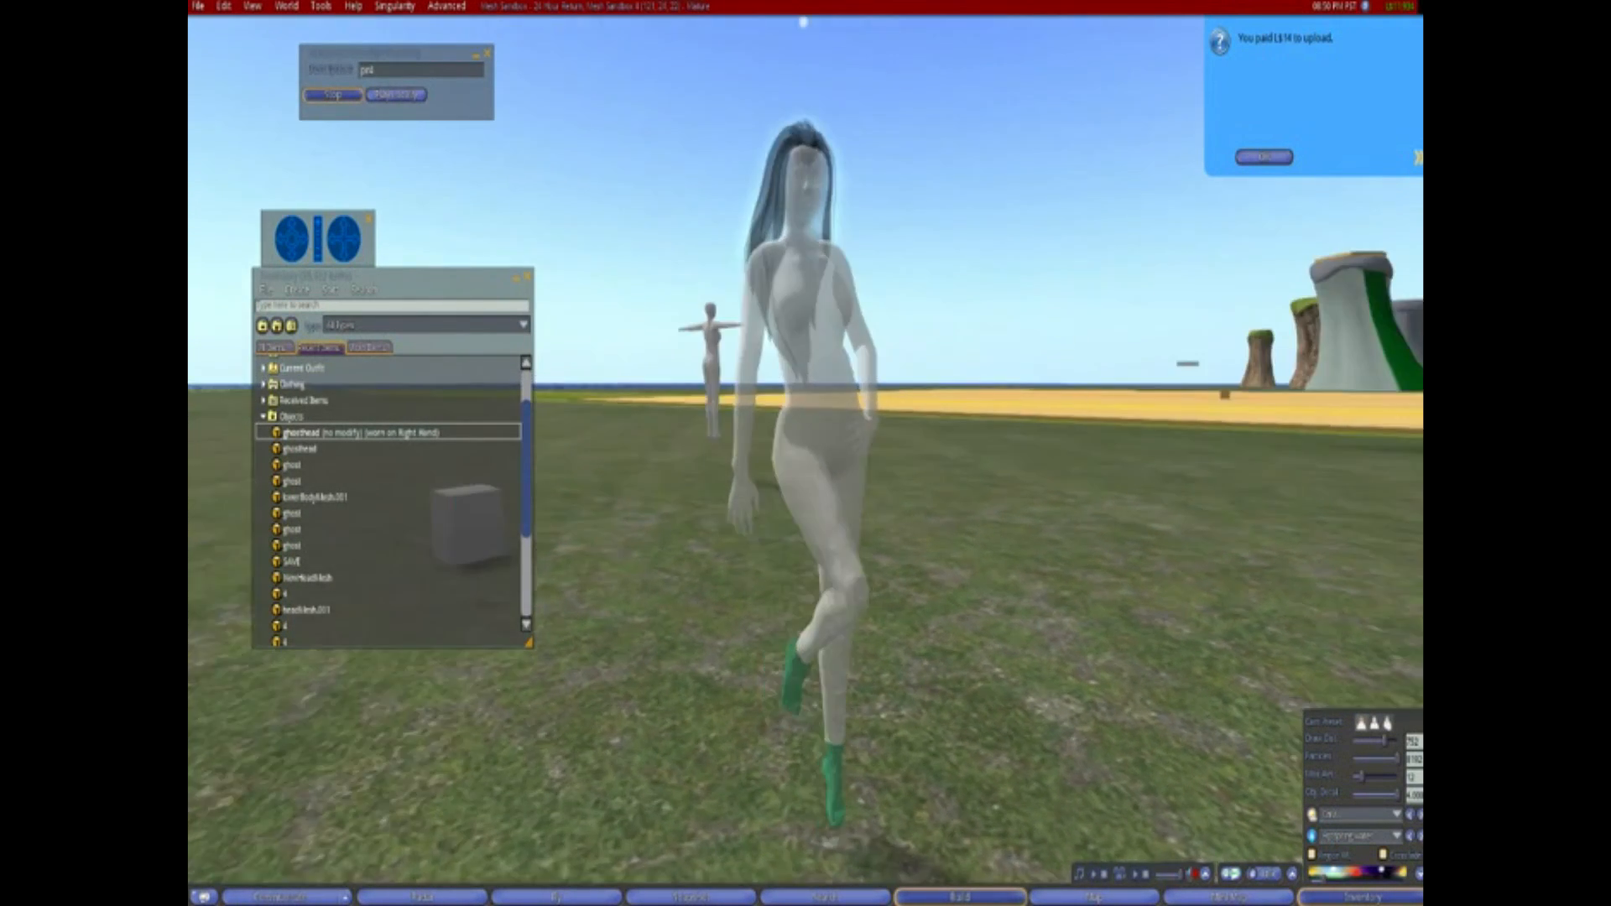
left_click_drag(714, 424, 811, 457, "ctrl+alt")
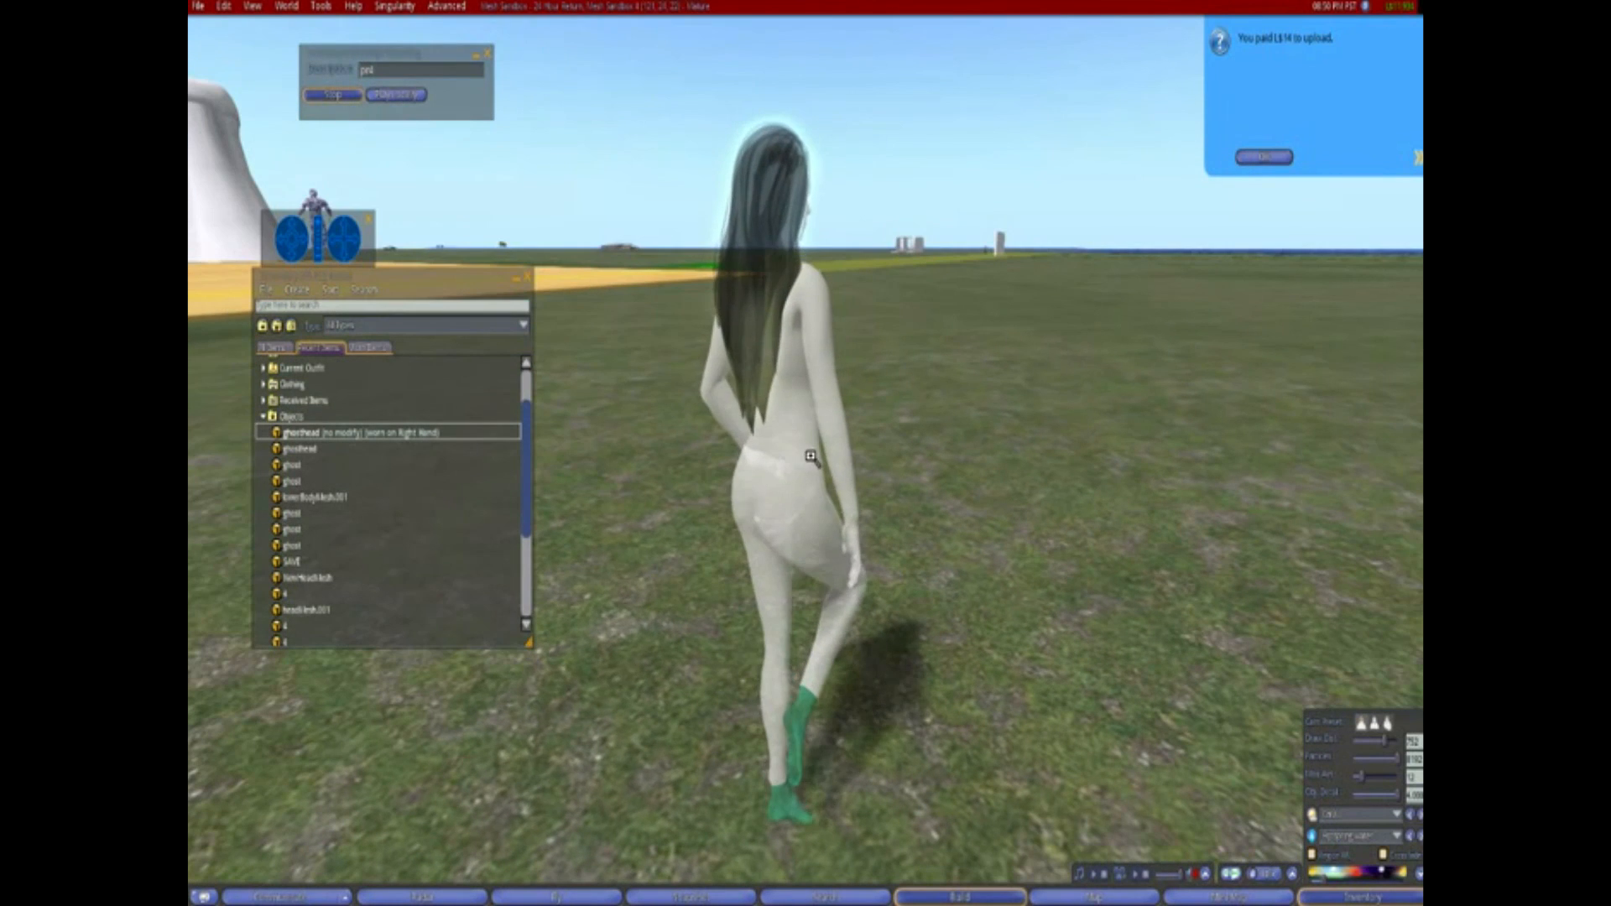
double_click(302, 450)
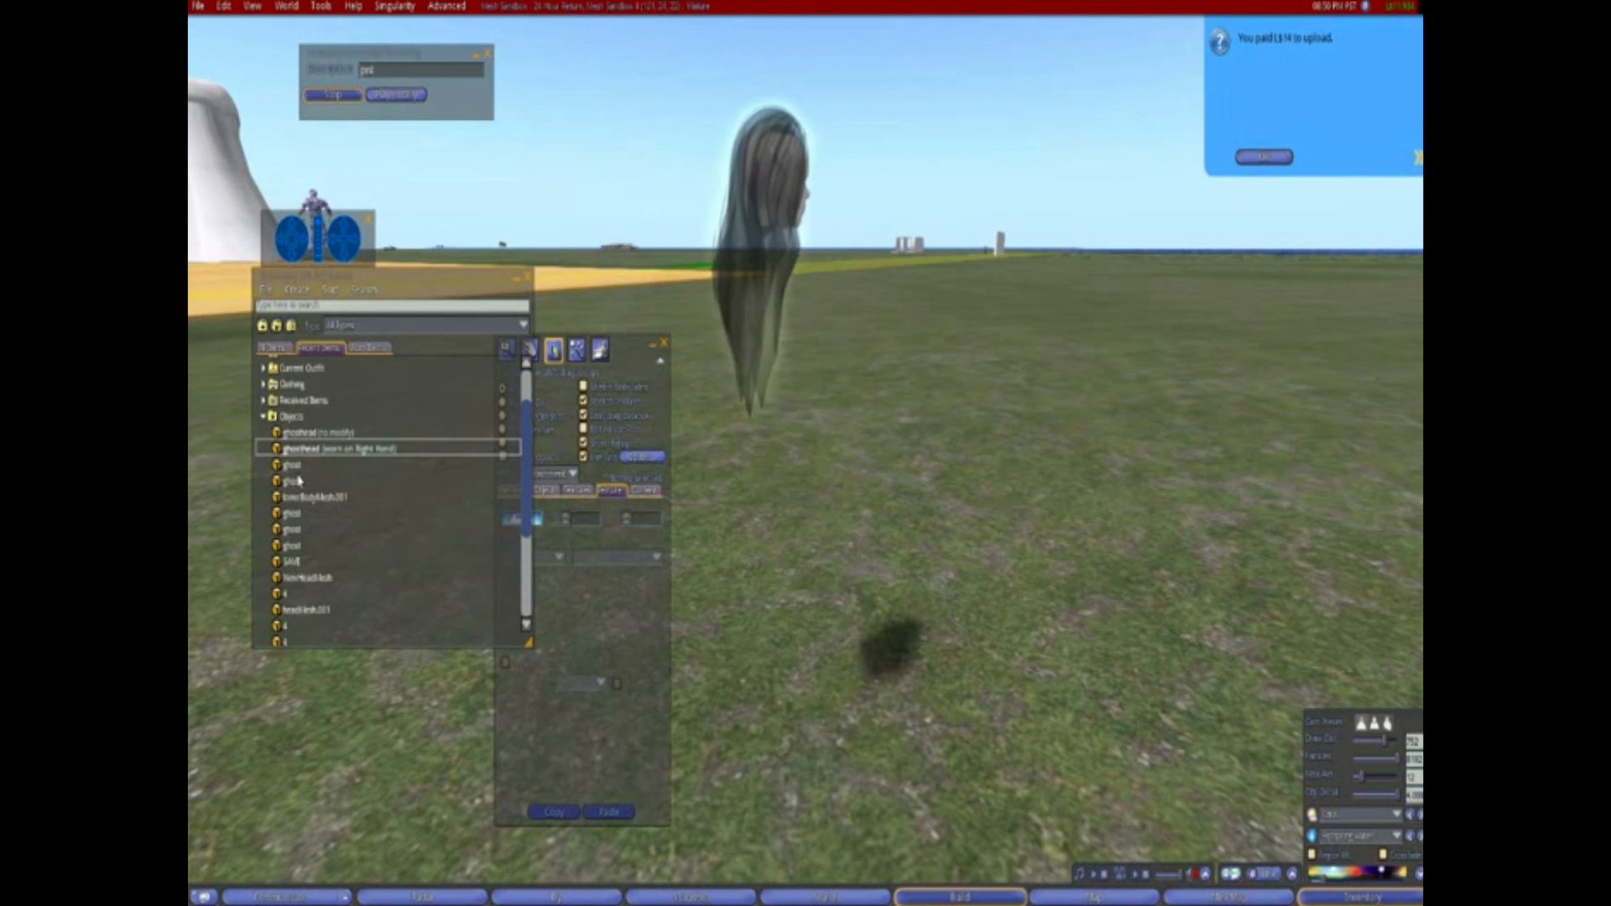
double_click(299, 481)
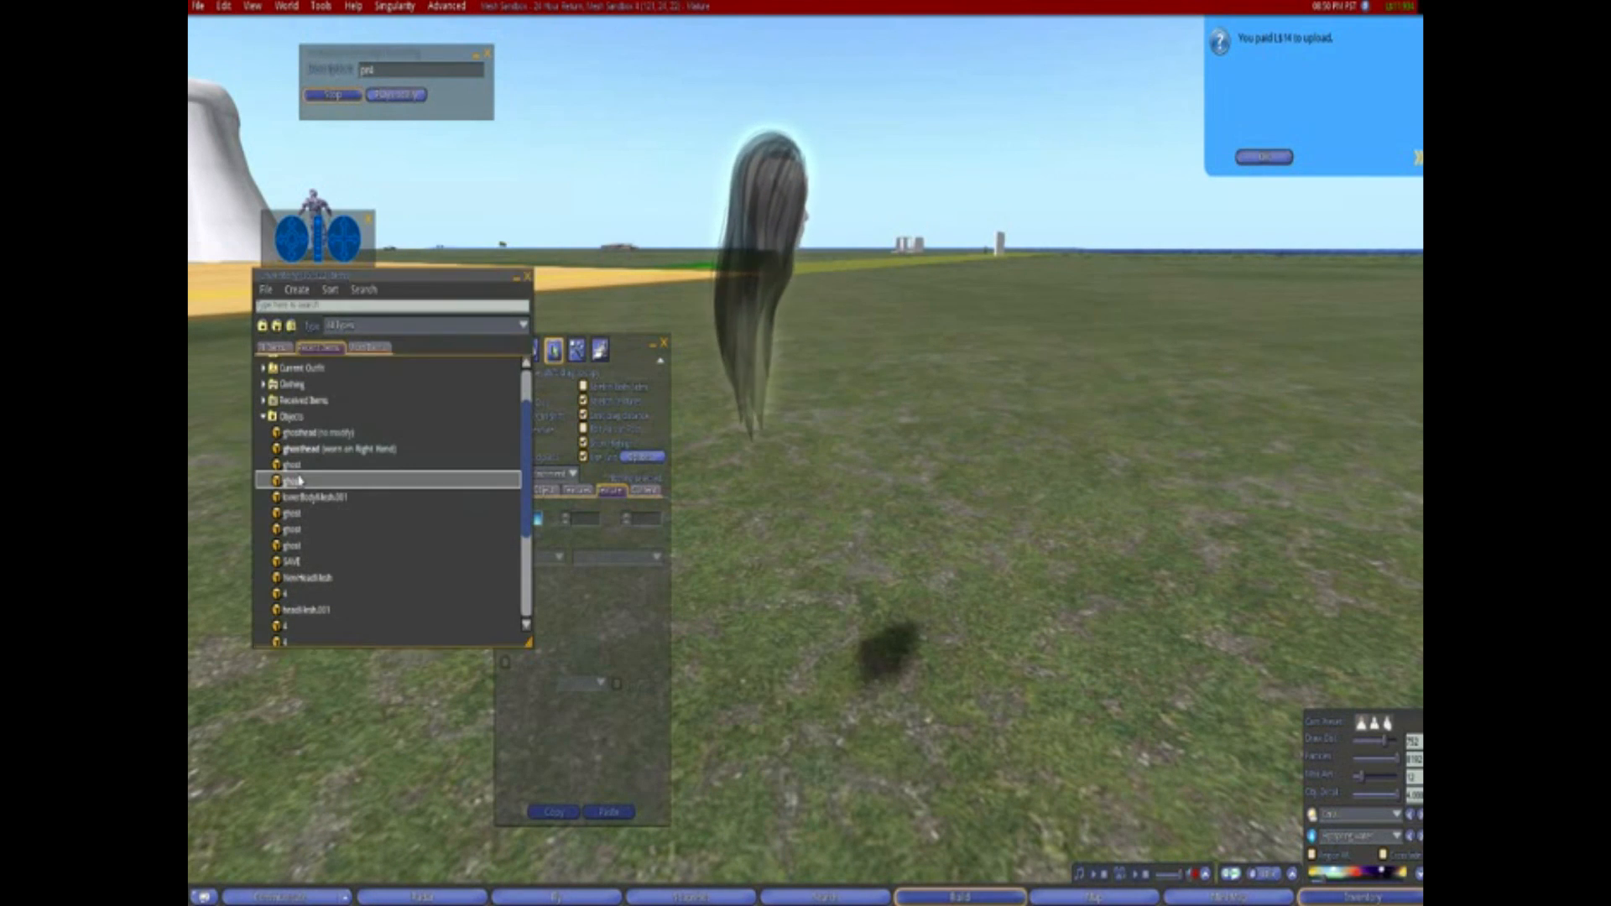
double_click(340, 499)
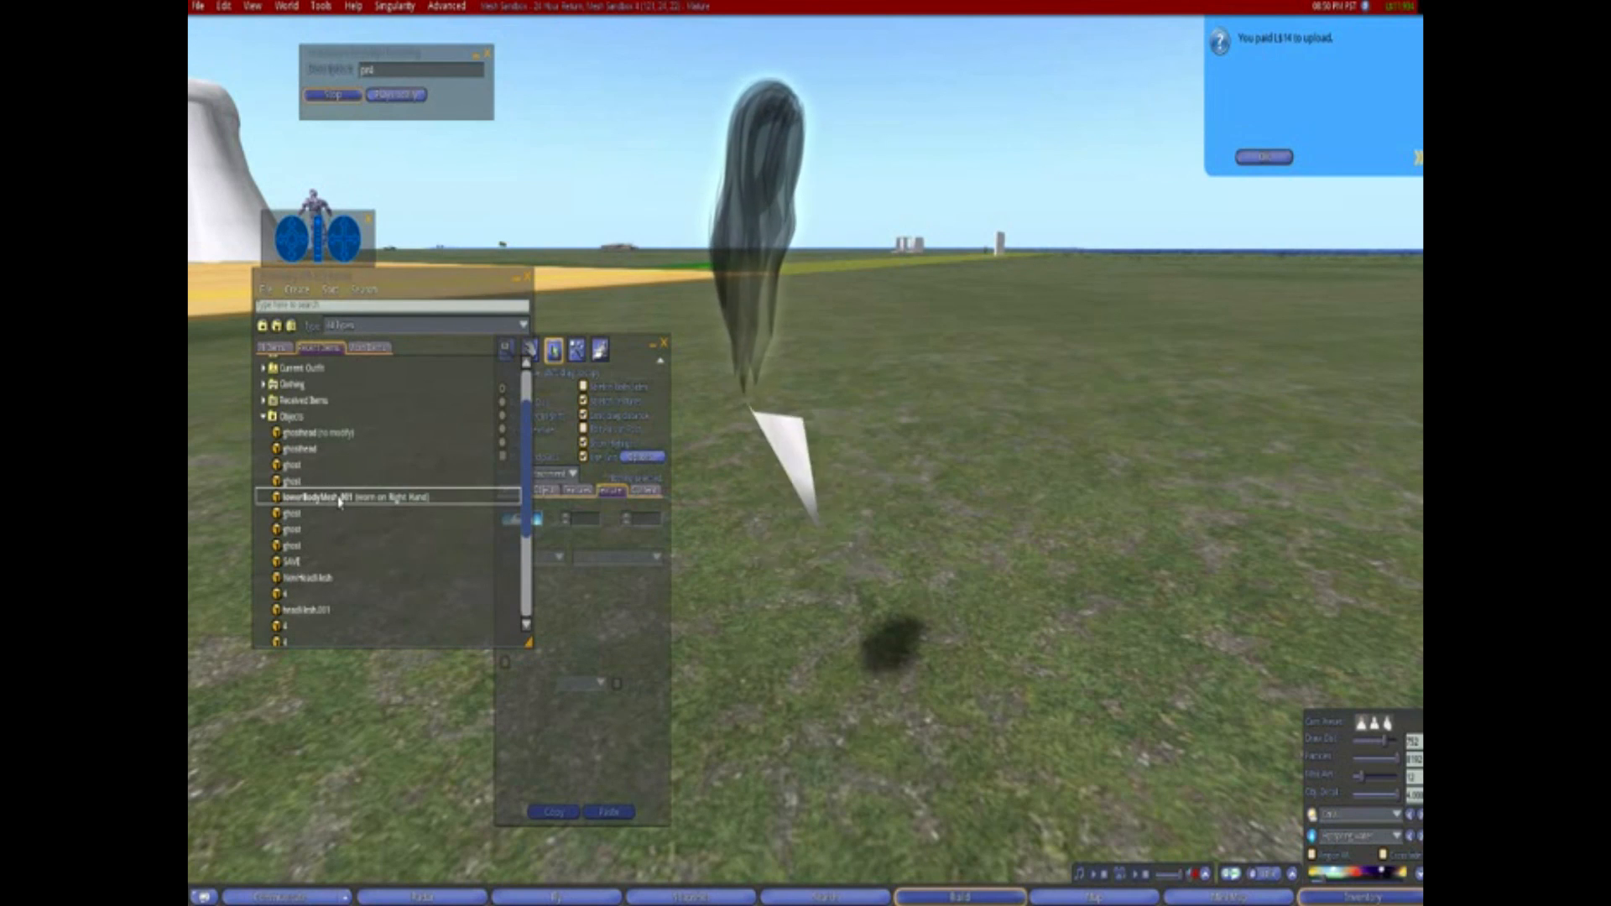
Wear the ghost object listed directly below the lower body mesh and check it on the avatar from the front
double_click(299, 515)
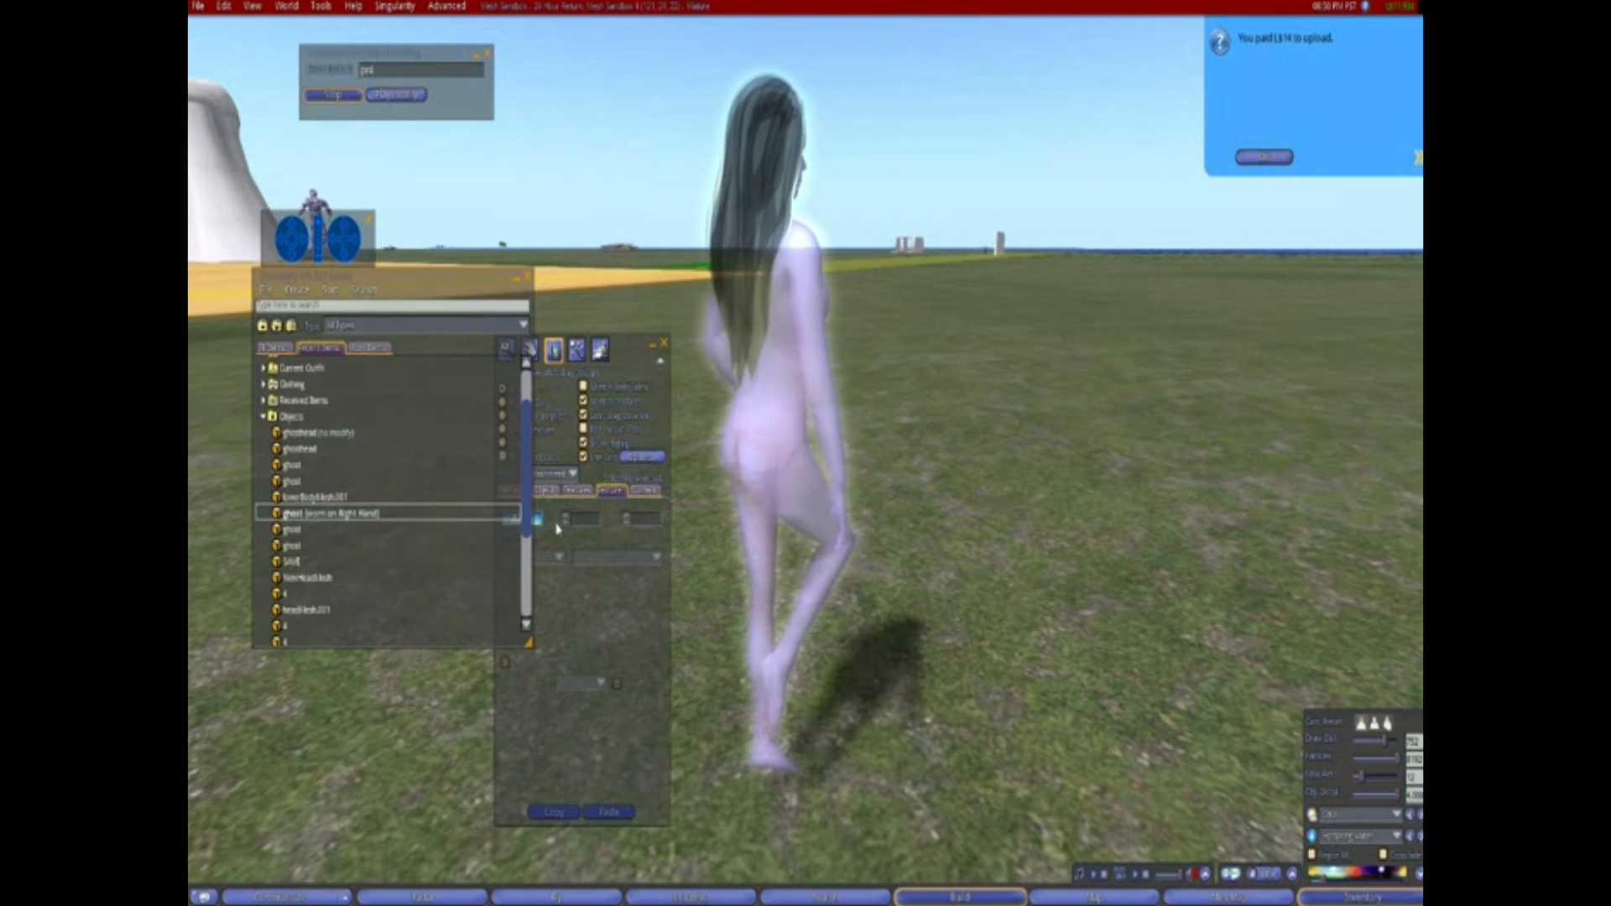
left_click_drag(759, 425, 369, 449, "alt")
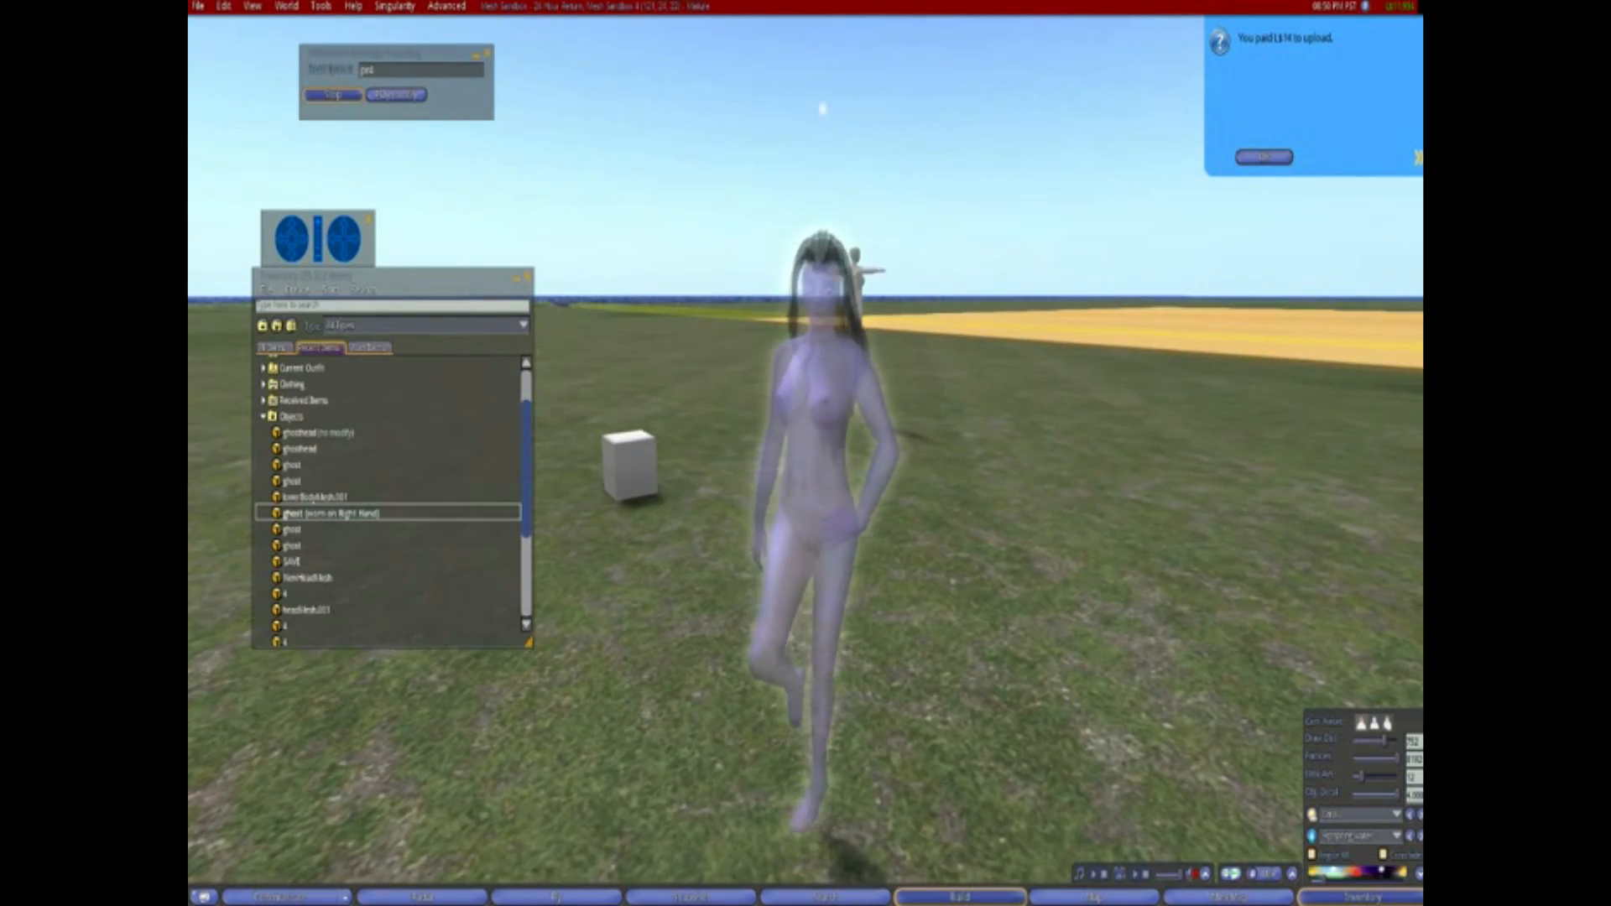
mouse_move(806, 428)
left_mouse_down("alt")
mouse_move(361, 438)
mouse_move(792, 434)
left_mouse_up("alt")
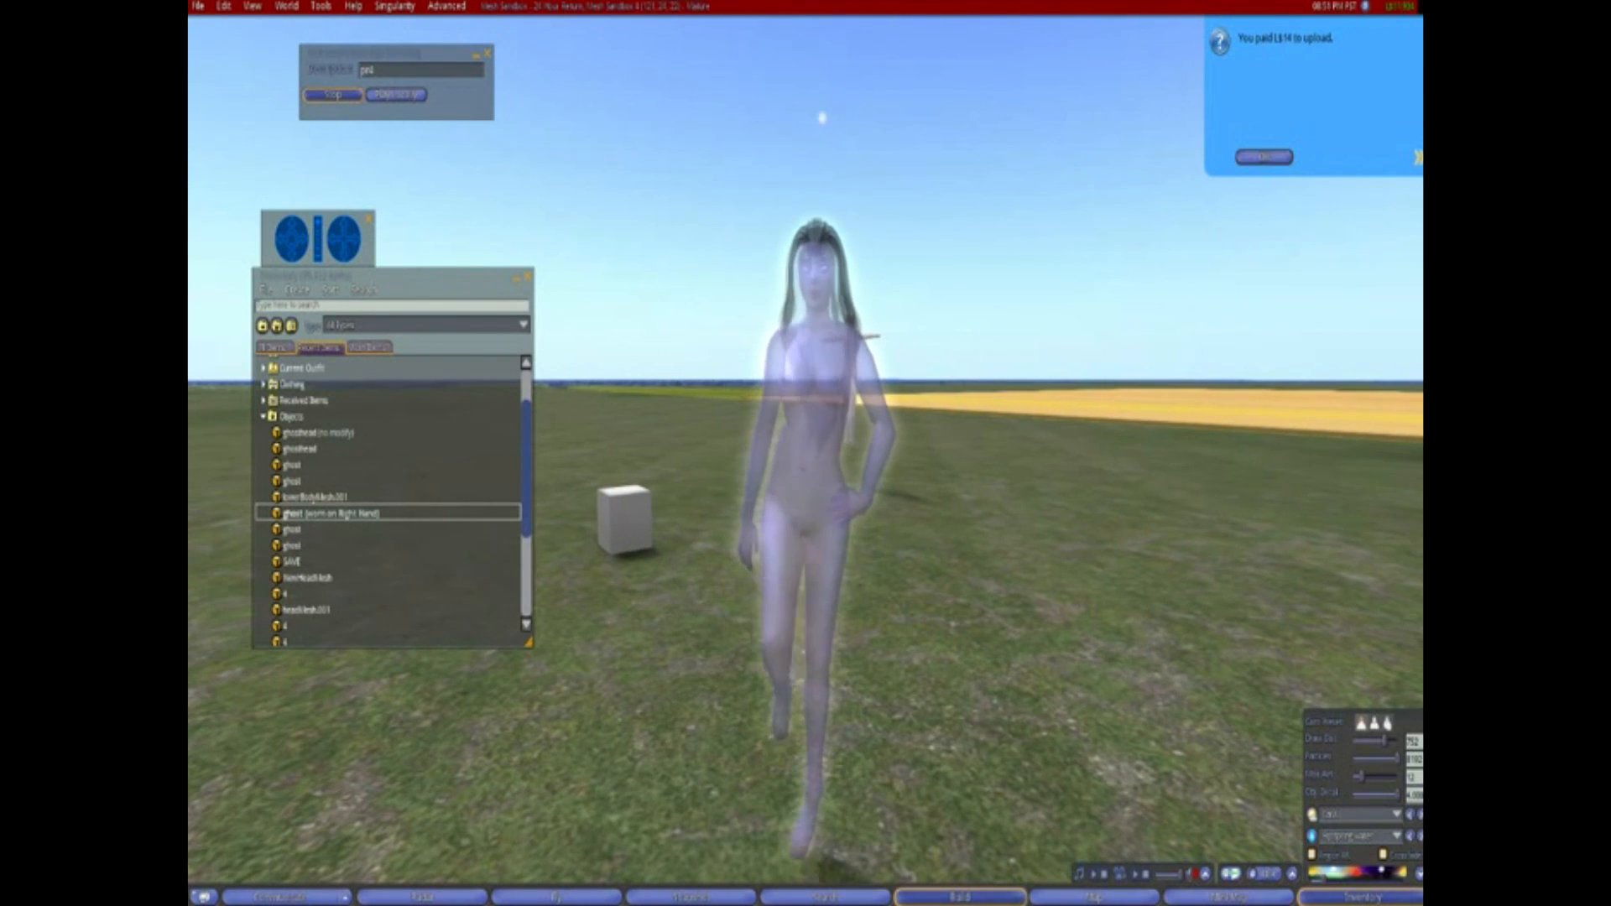
left_click_drag(808, 436, 809, 457, "ctrl+alt")
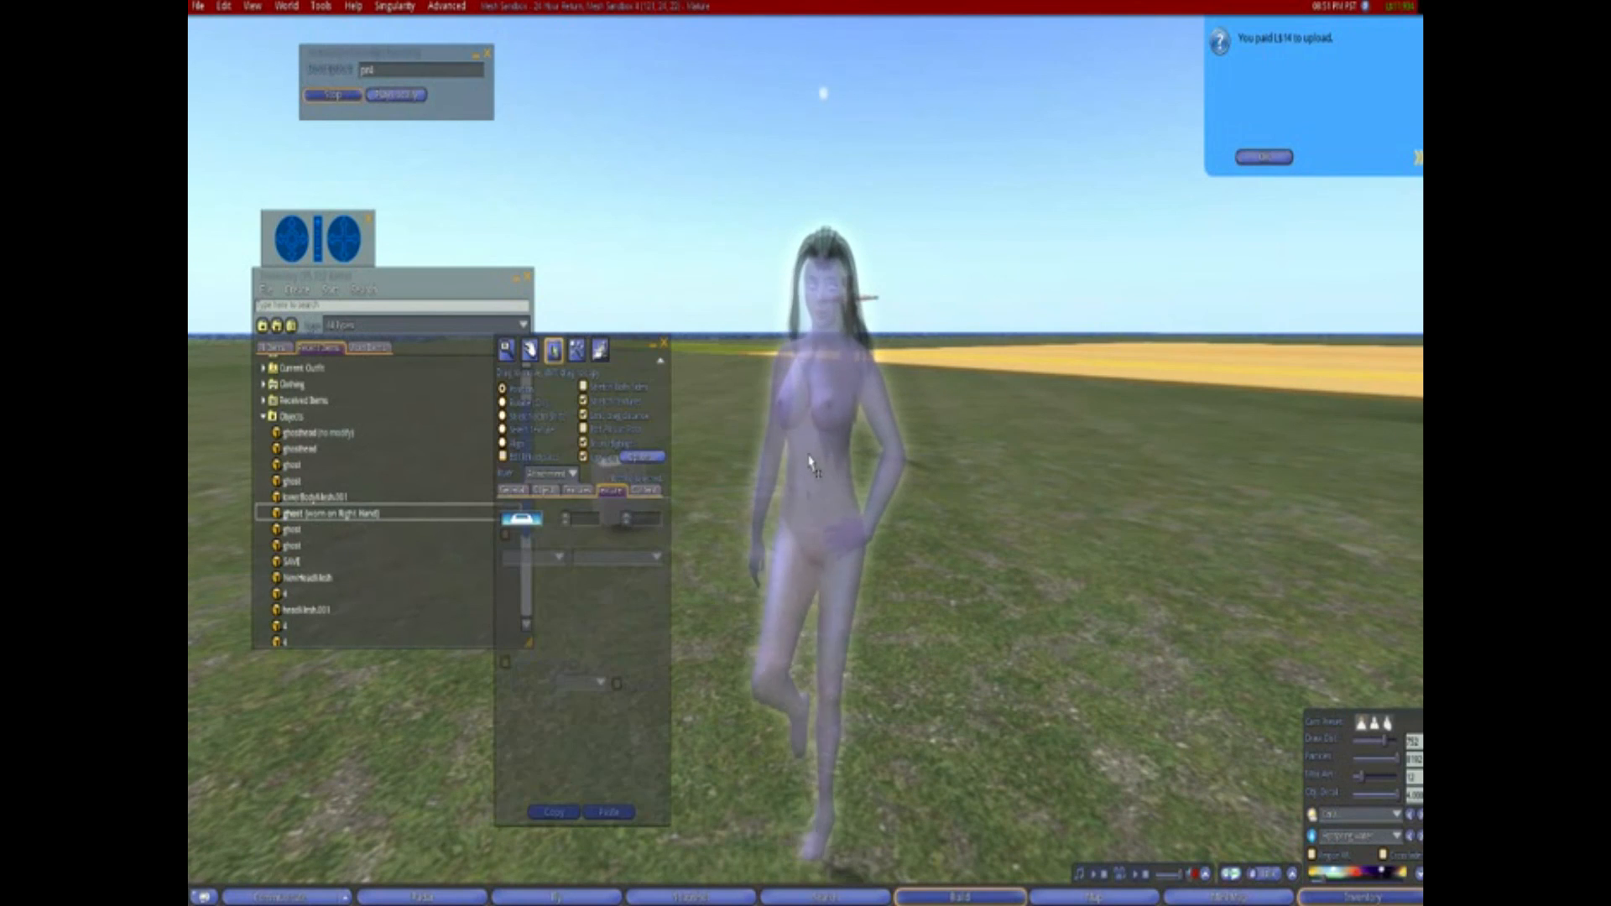